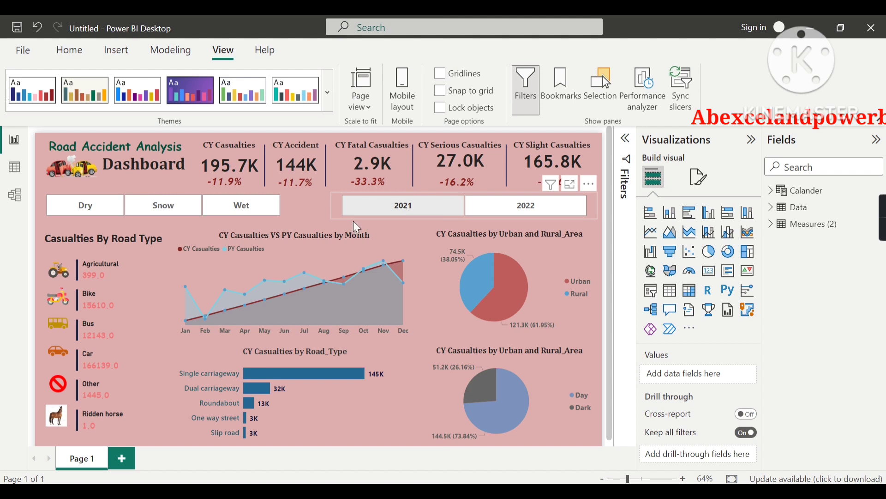
# - Filter the Road Accident Analysis dashboard to the year 2021
pyautogui.click(375, 215)
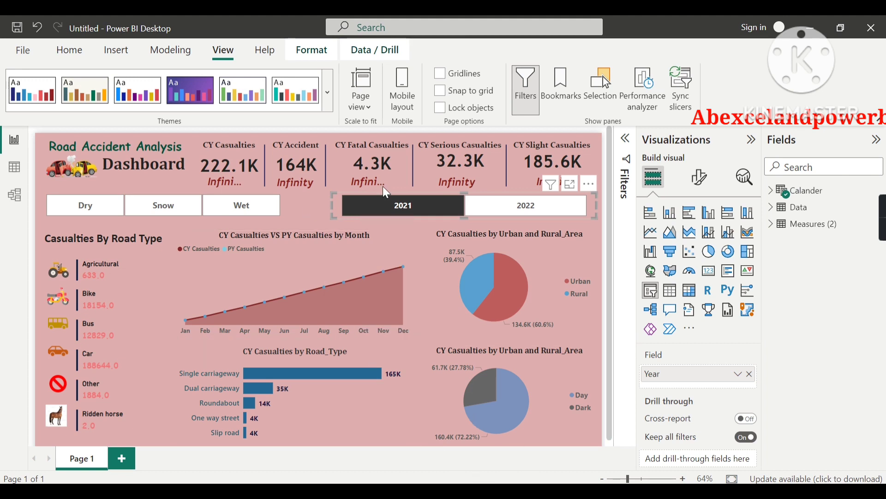
pyautogui.click(297, 210)
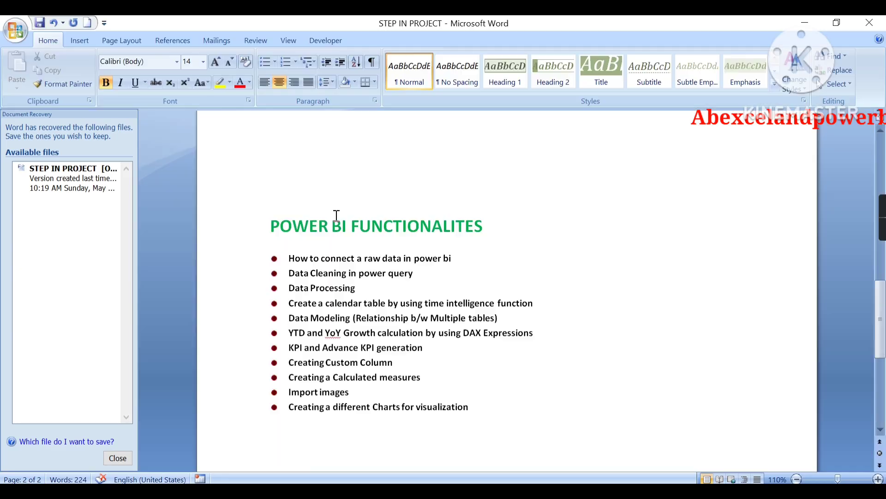
# - Review the list of project steps at the beginning of the STEP IN PROJECT Word document
pyautogui.scroll(20, 384, 202)
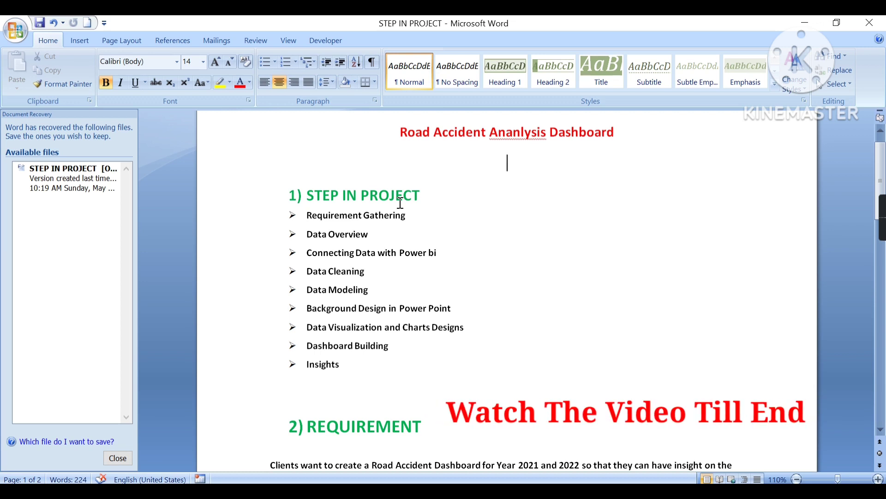
pyautogui.scroll(-1, 507, 156)
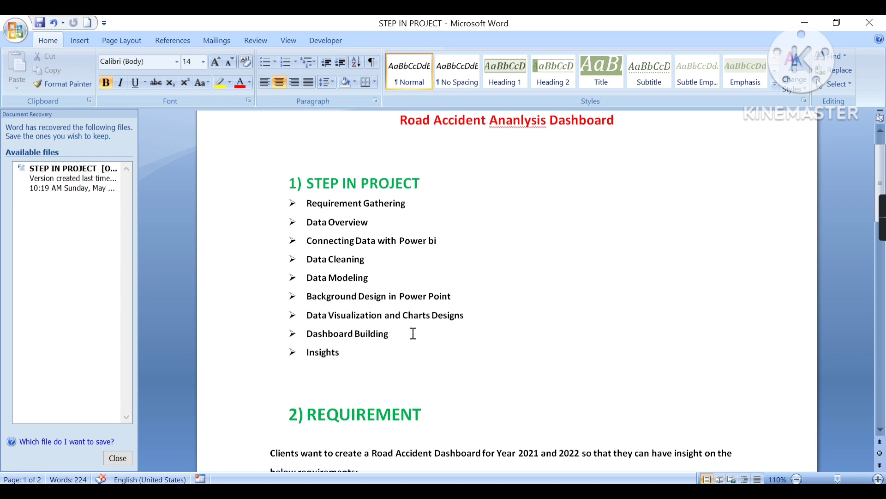
pyautogui.scroll(-3, 412, 334)
pyautogui.scroll(-3, 386, 272)
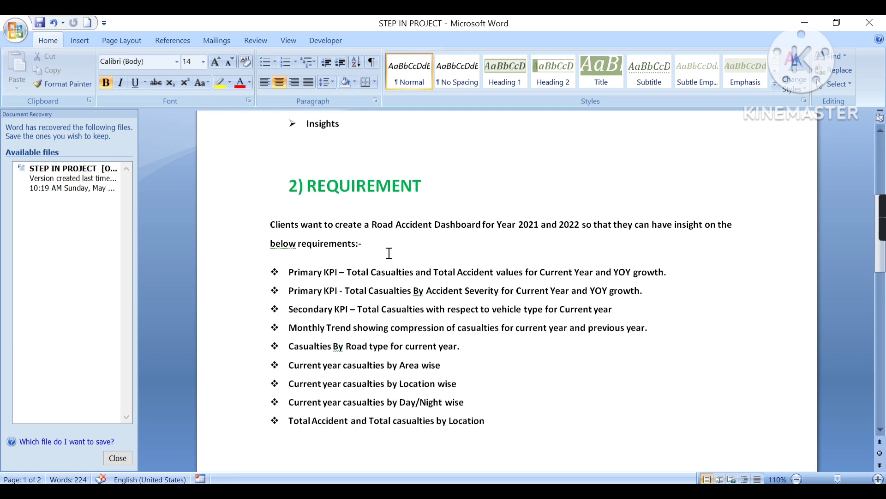
pyautogui.scroll(10, 389, 253)
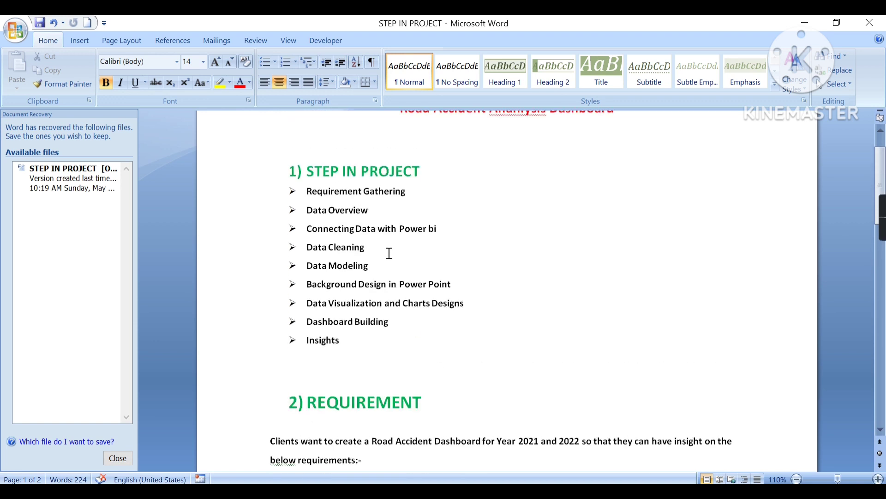
# - Read the client's KPI, trend and casualty breakdown items in the document's Requirement section
pyautogui.scroll(-5, 409, 279)
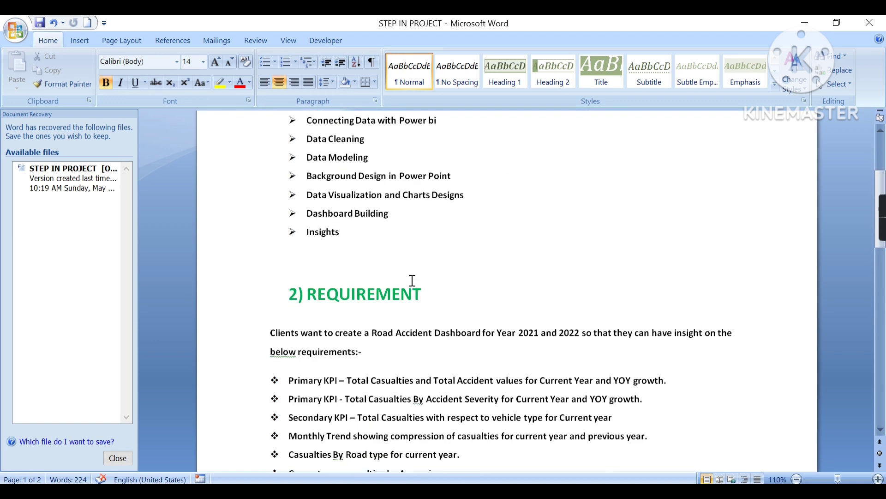
pyautogui.scroll(-1, 413, 281)
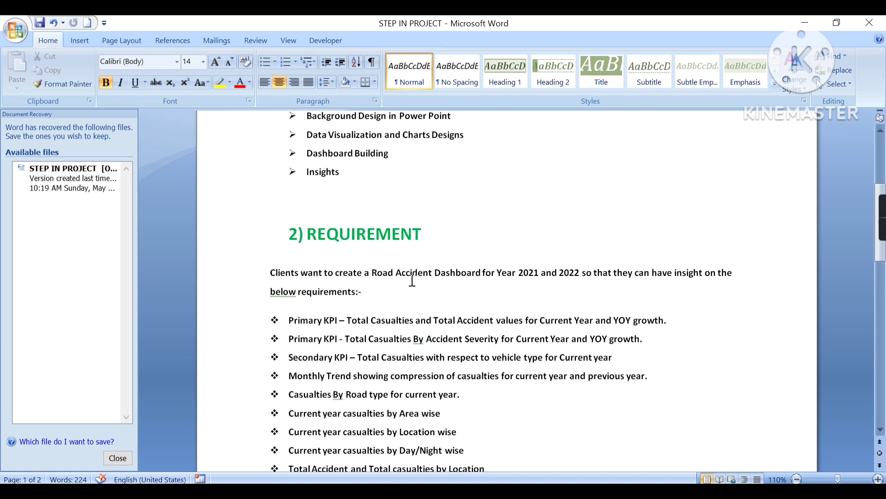
pyautogui.scroll(-4, 454, 193)
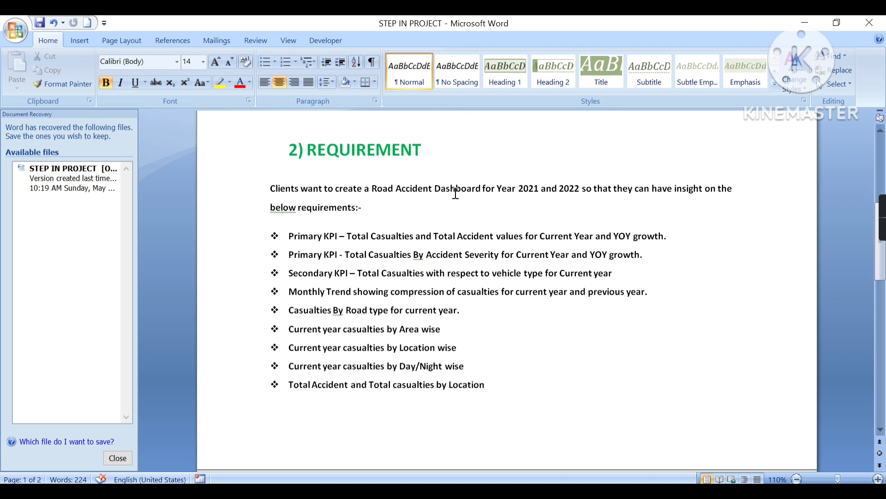
pyautogui.scroll(3, 454, 201)
pyautogui.scroll(-4, 454, 201)
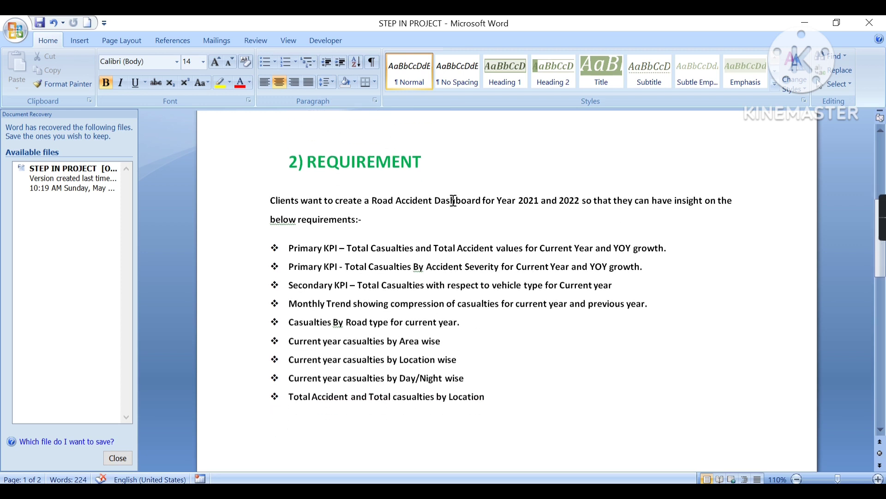
pyautogui.scroll(-1, 453, 200)
pyautogui.scroll(3, 453, 200)
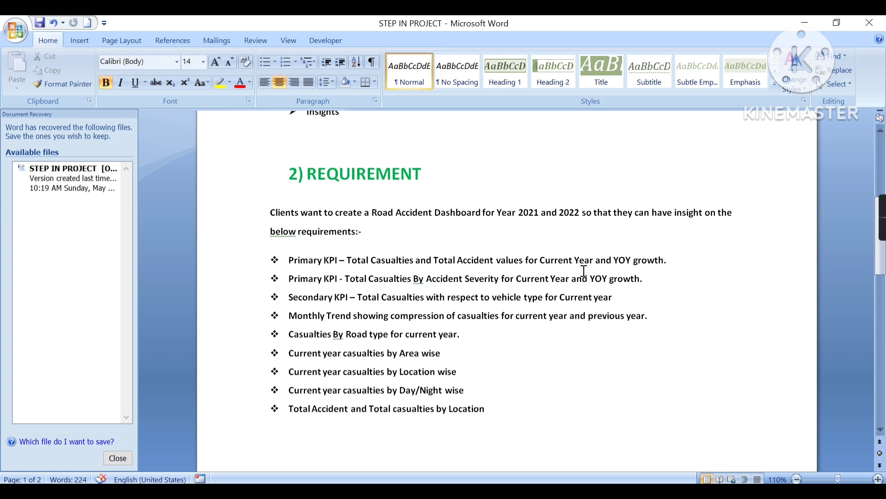
pyautogui.scroll(-1, 585, 272)
pyautogui.scroll(-1, 585, 273)
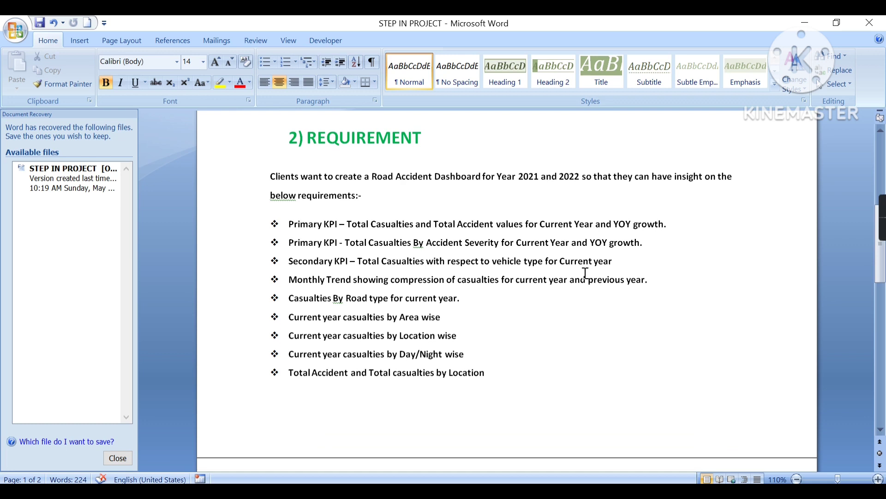
pyautogui.scroll(-1, 582, 290)
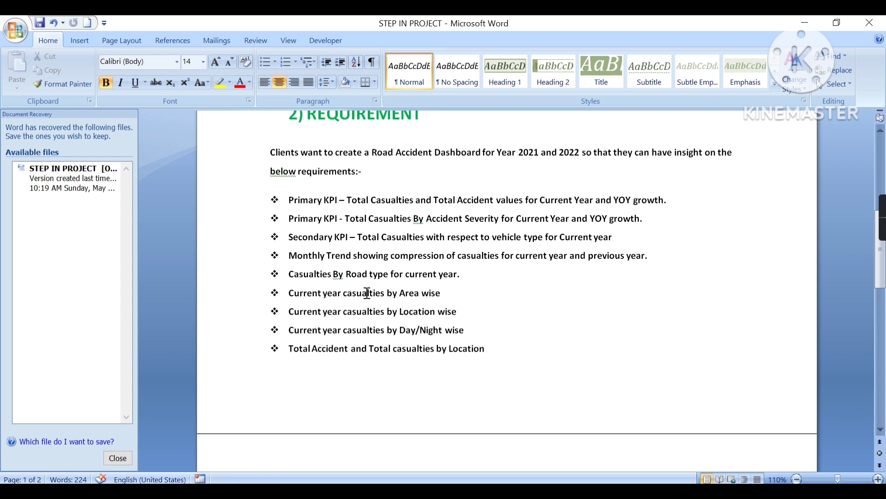
pyautogui.scroll(-1, 383, 229)
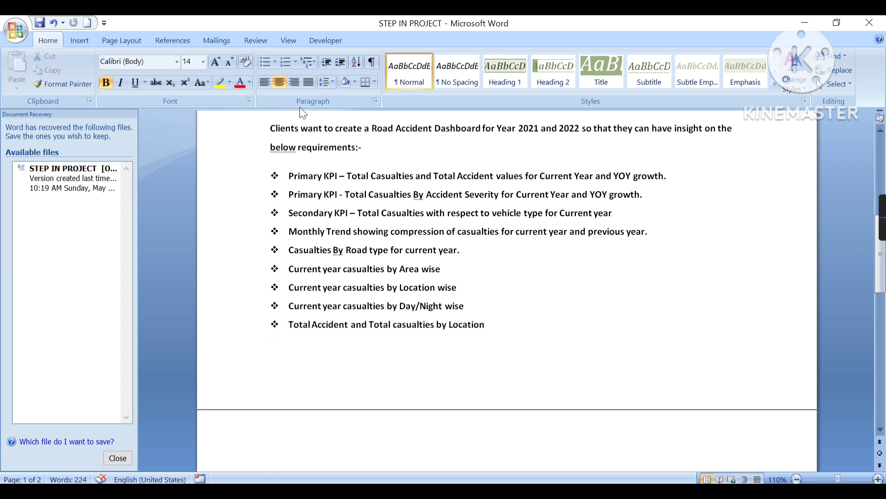
pyautogui.scroll(1, 473, 276)
pyautogui.scroll(1, 462, 270)
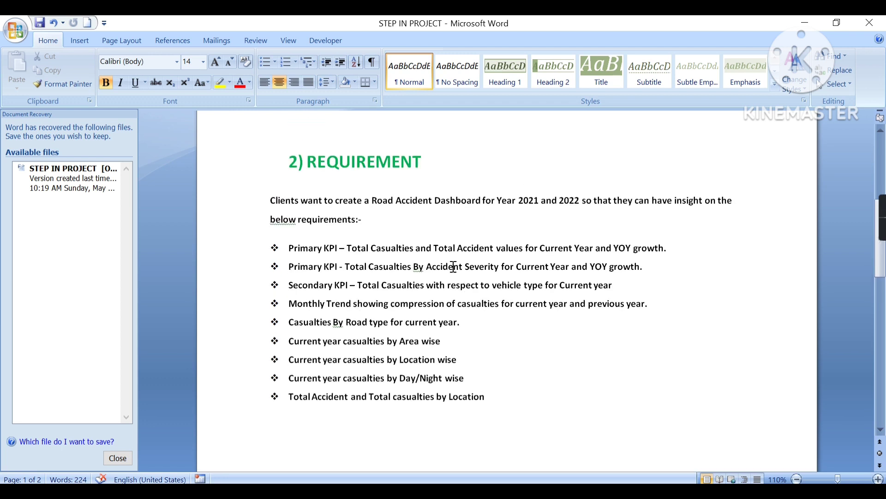
pyautogui.scroll(-2, 381, 226)
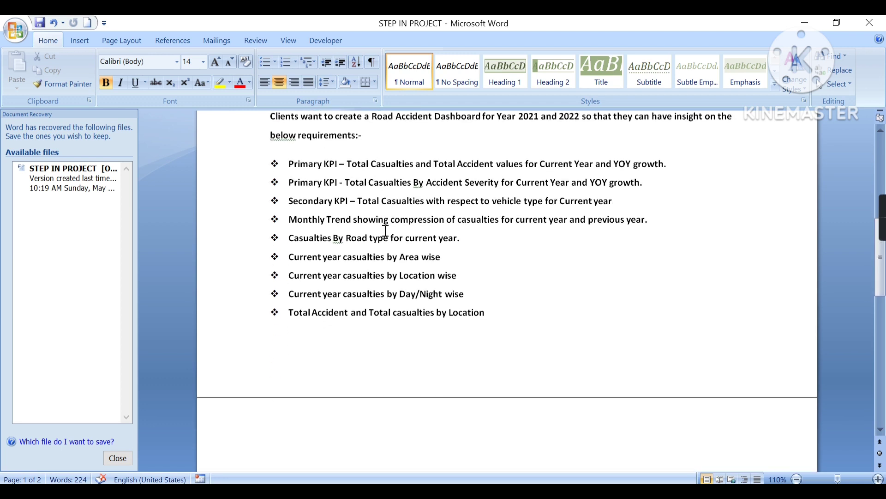
# - Examine the Power BI functionalities list on the second page, and return to the document's beginning
pyautogui.scroll(-7, 385, 231)
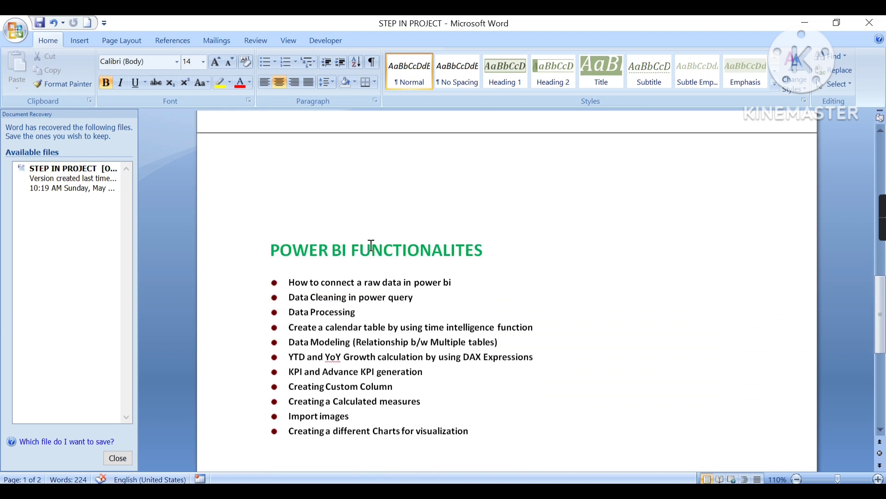
pyautogui.scroll(-1, 296, 284)
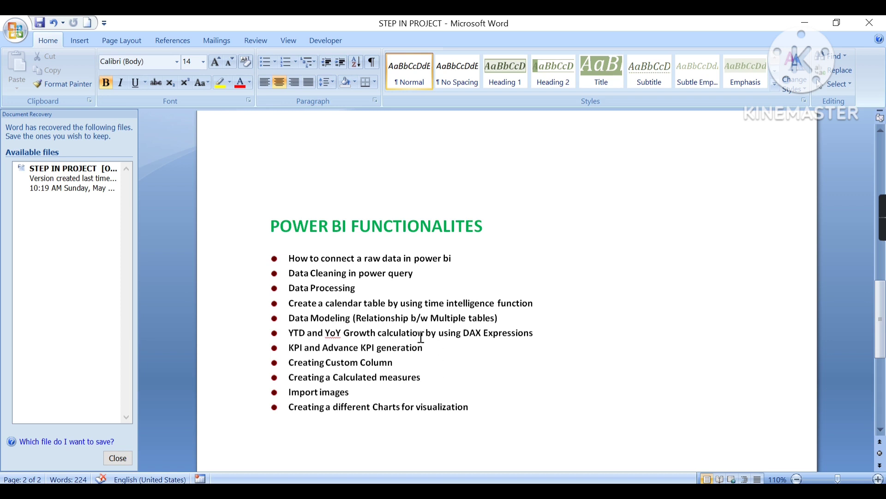
pyautogui.scroll(-1, 417, 336)
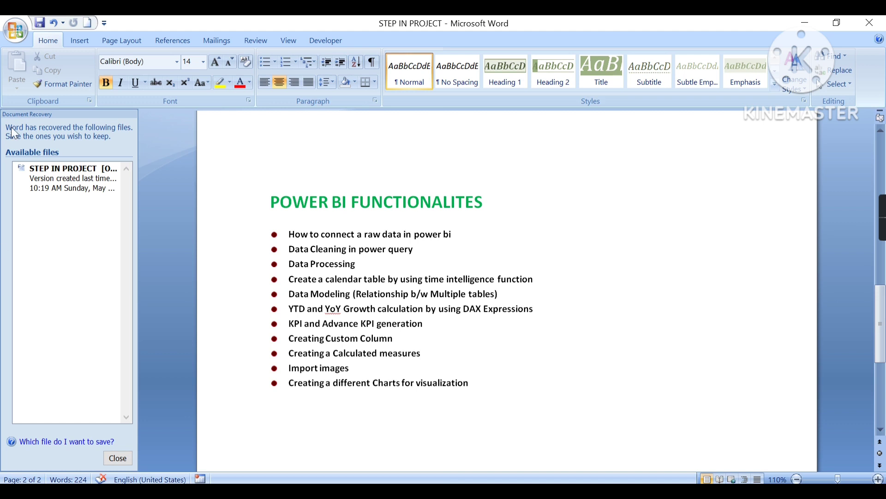
pyautogui.scroll(4, 410, 286)
pyautogui.scroll(15, 410, 287)
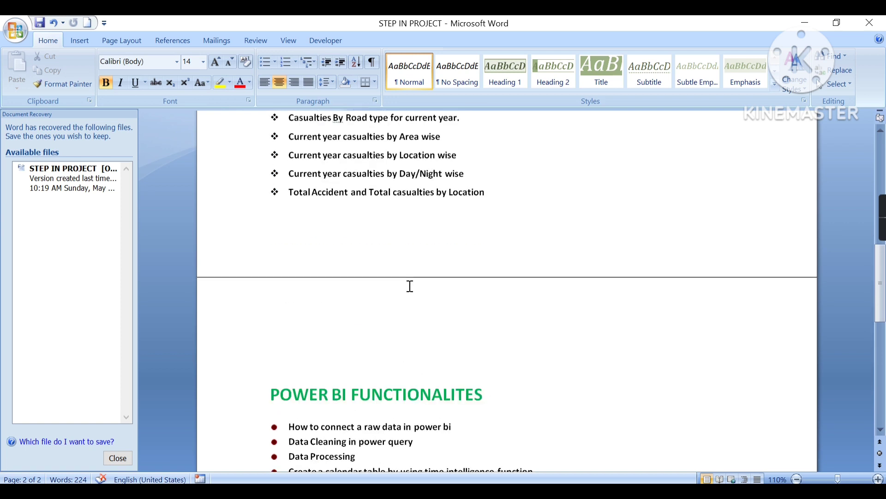
pyautogui.scroll(5, 410, 287)
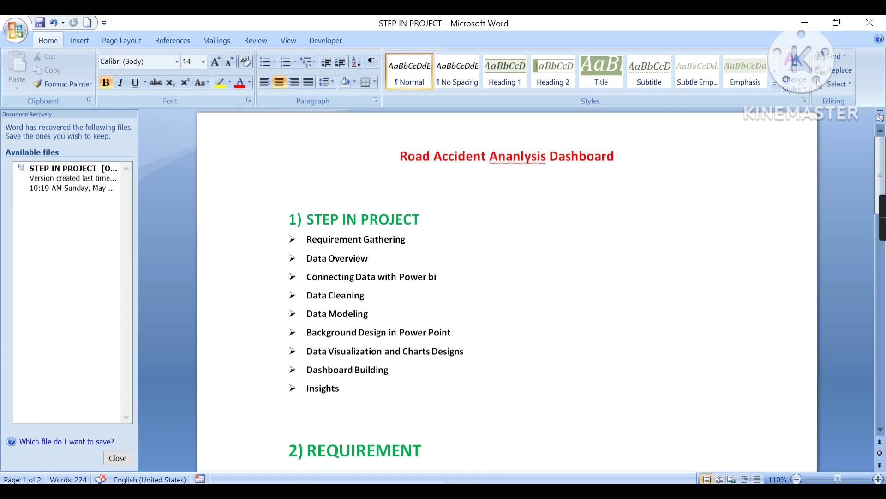
# - Switch to Power BI Desktop, view the finished dashboard, and bring up the blank untitled report
pyautogui.moveTo(423, 492)
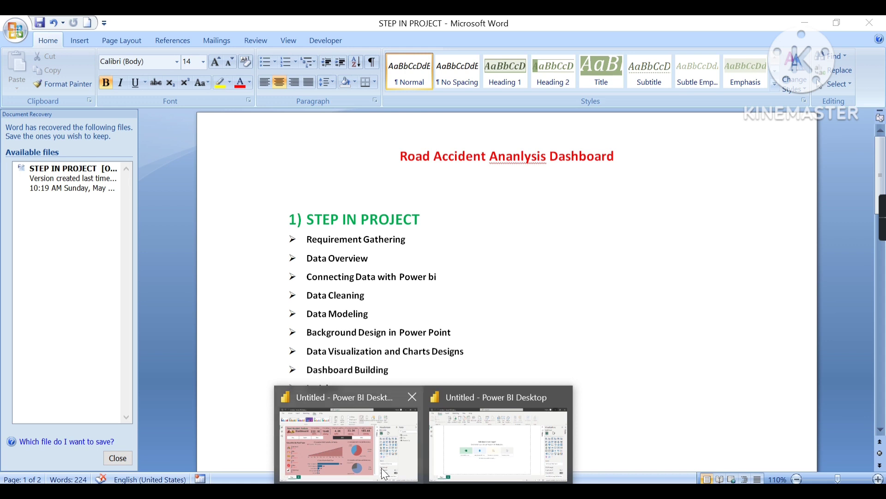
pyautogui.click(349, 441)
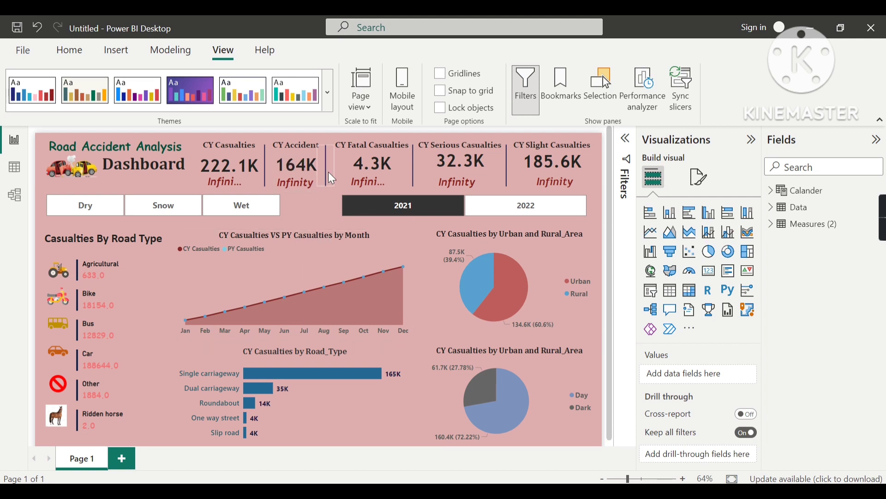
pyautogui.moveTo(436, 490)
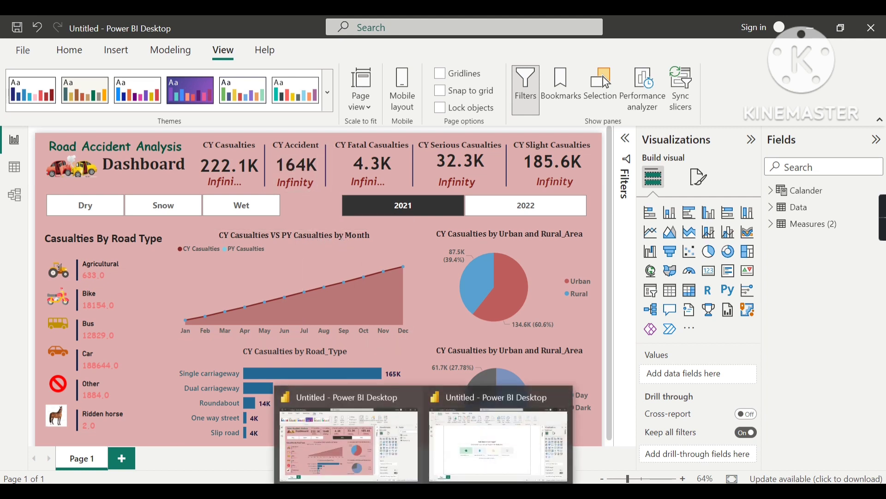
pyautogui.click(477, 457)
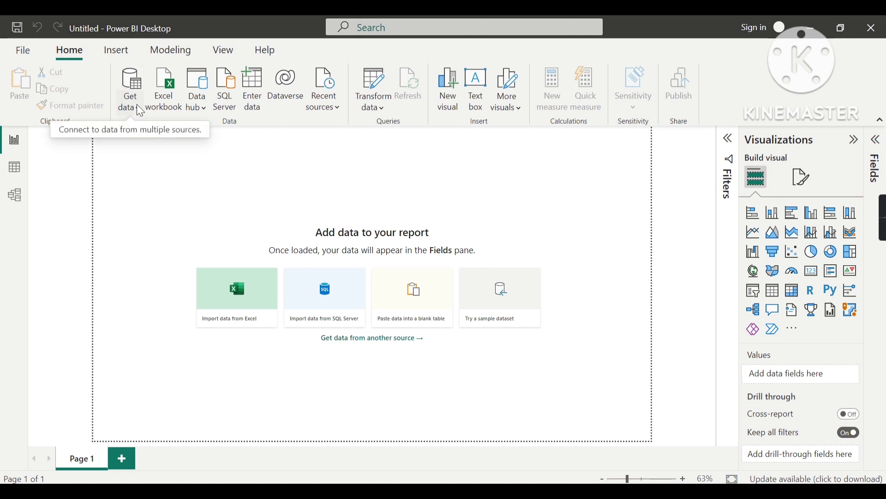
# - Connect to the Road Accident Data Excel workbook in the Road Accident project folder under Power BI Projects on drive E
pyautogui.click(140, 116)
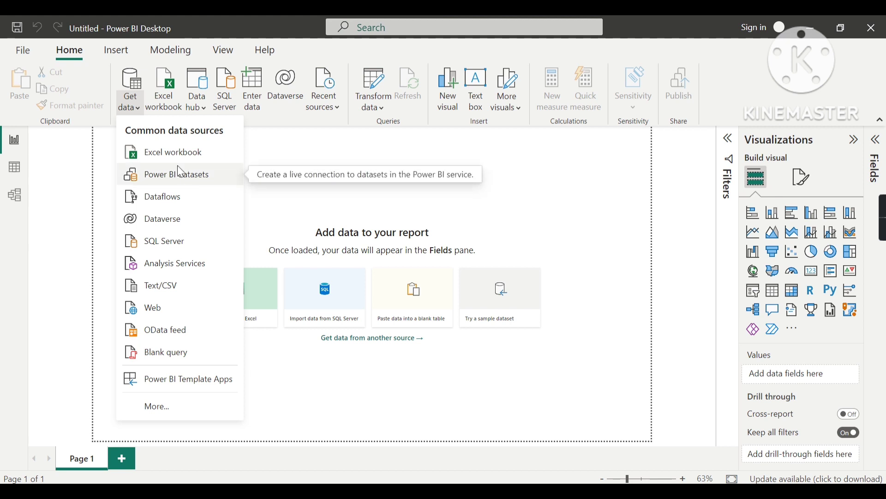
pyautogui.click(148, 156)
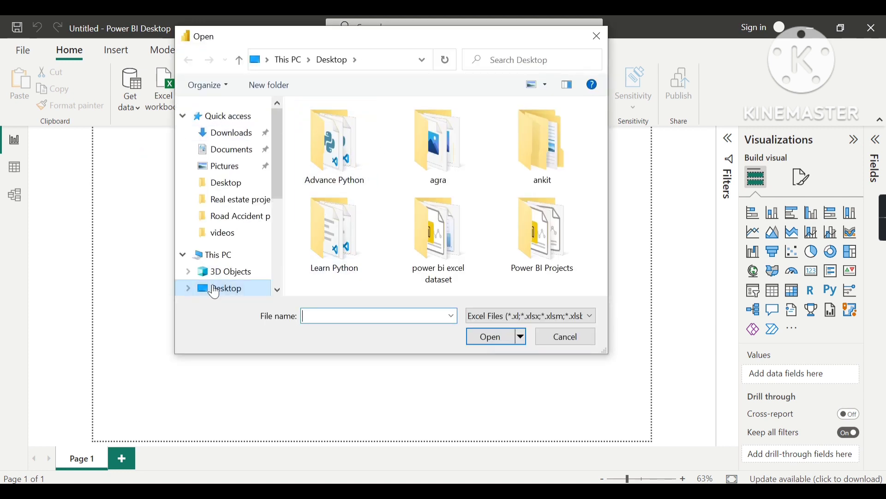
pyautogui.scroll(-2, 224, 257)
pyautogui.scroll(-2, 228, 258)
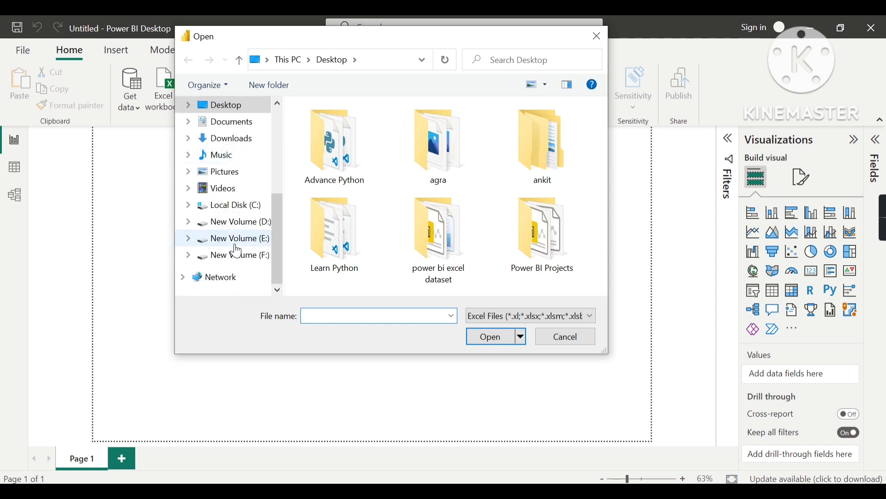
pyautogui.click(235, 240)
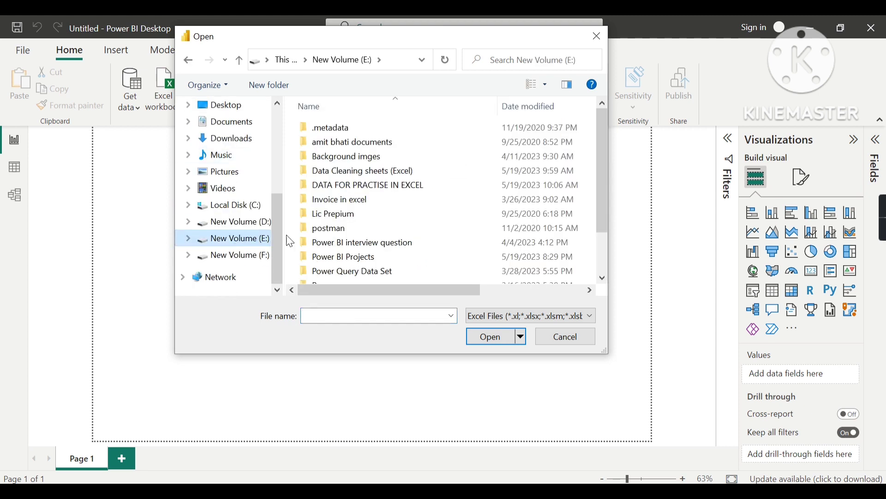
pyautogui.doubleClick(342, 254)
pyautogui.scroll(-2, 501, 214)
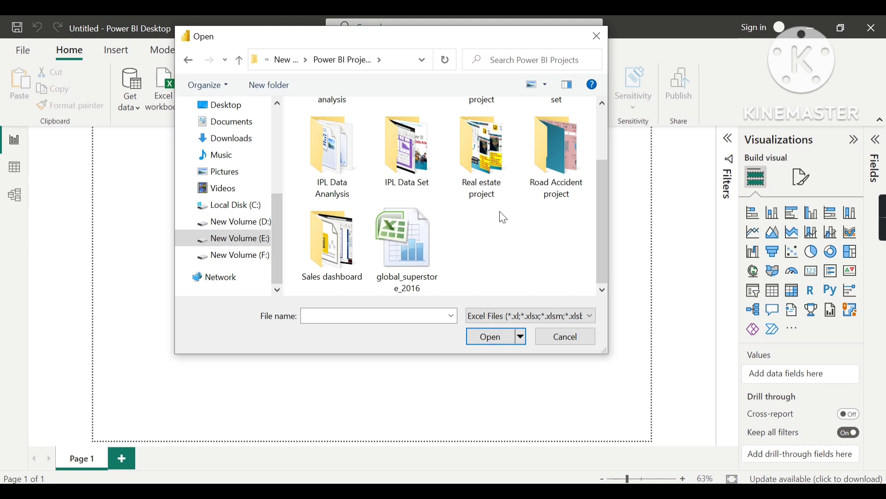
pyautogui.doubleClick(529, 183)
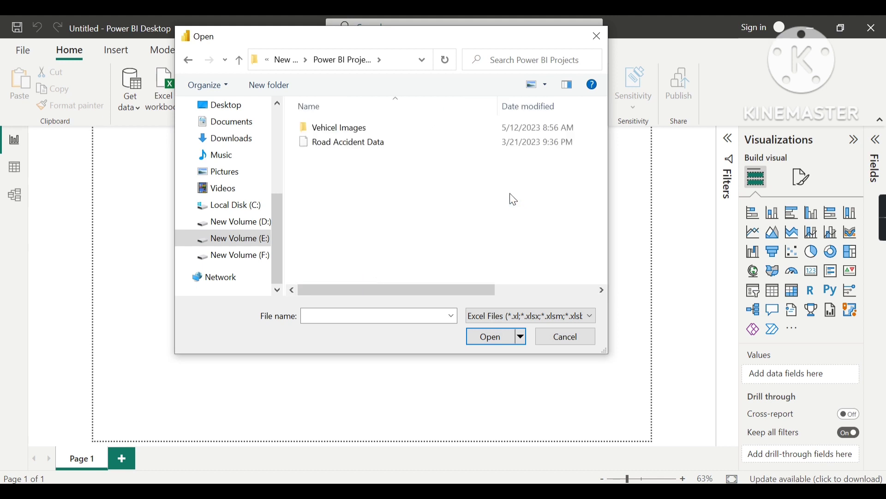
pyautogui.click(376, 144)
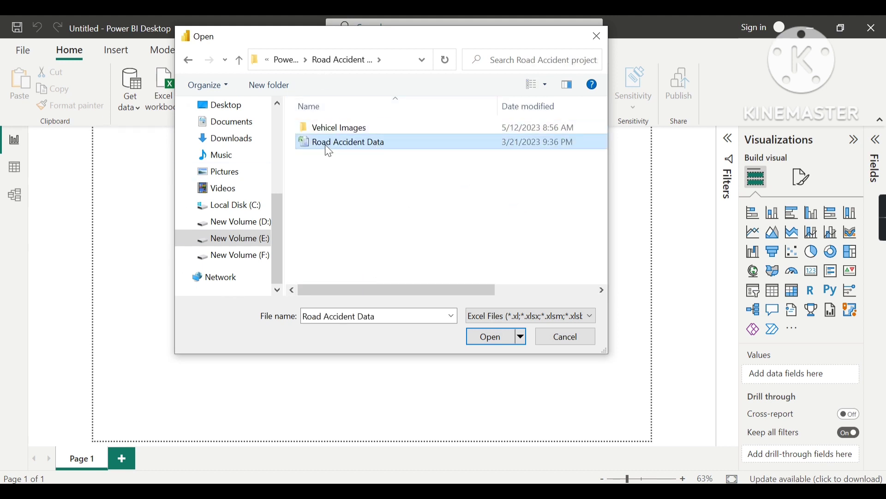
pyautogui.click(490, 337)
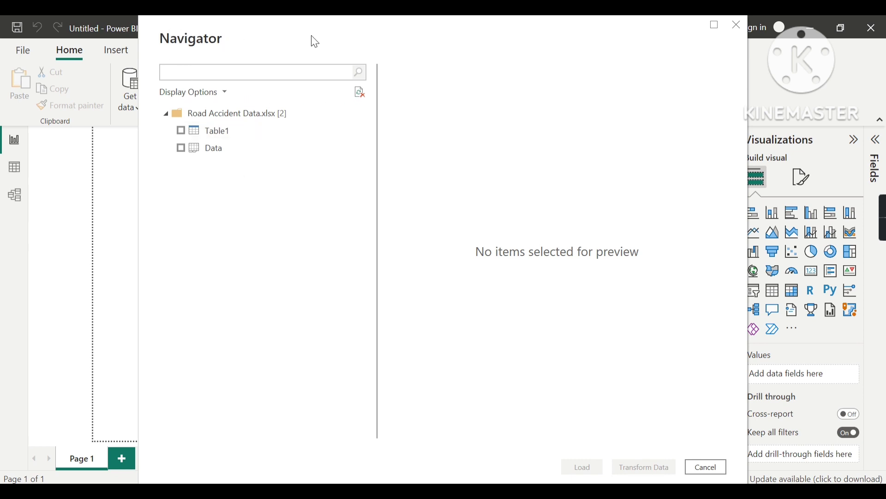
# - Select Table1 from the Road Accident Data workbook, preview its columns, and load it into Power Query Editor for transformation
pyautogui.click(181, 131)
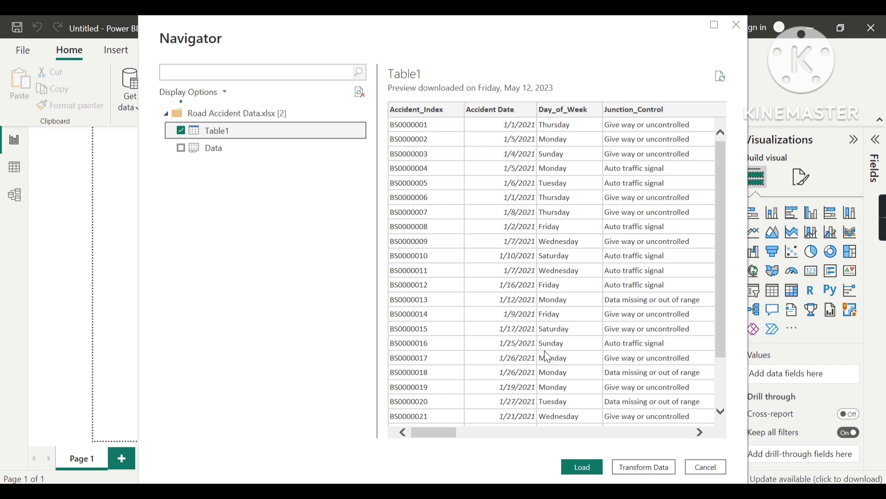
pyautogui.moveTo(451, 432); pyautogui.dragTo(404, 427)
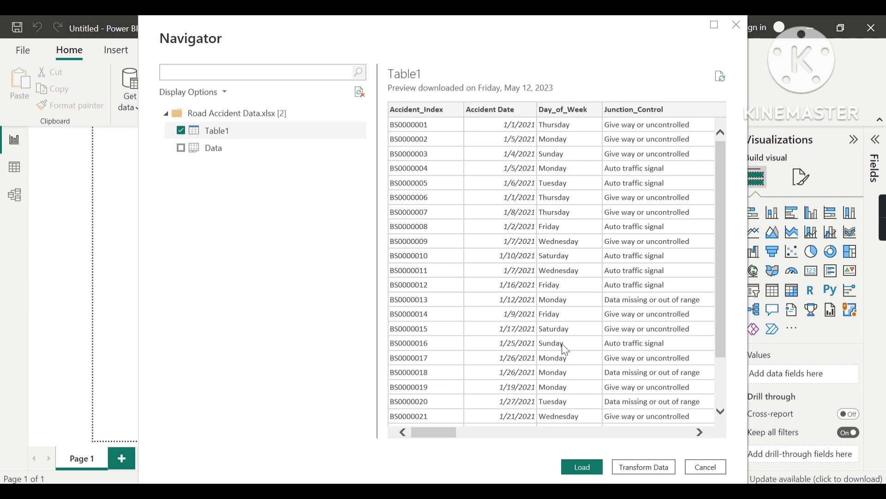
pyautogui.moveTo(439, 434); pyautogui.dragTo(483, 429)
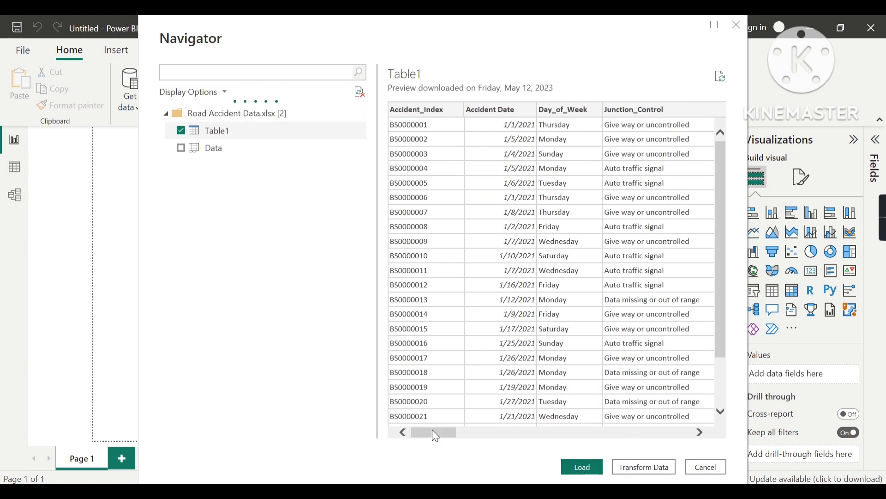
pyautogui.moveTo(432, 430)
pyautogui.mouseDown()
pyautogui.moveTo(467, 427)
pyautogui.moveTo(421, 437)
pyautogui.mouseUp()
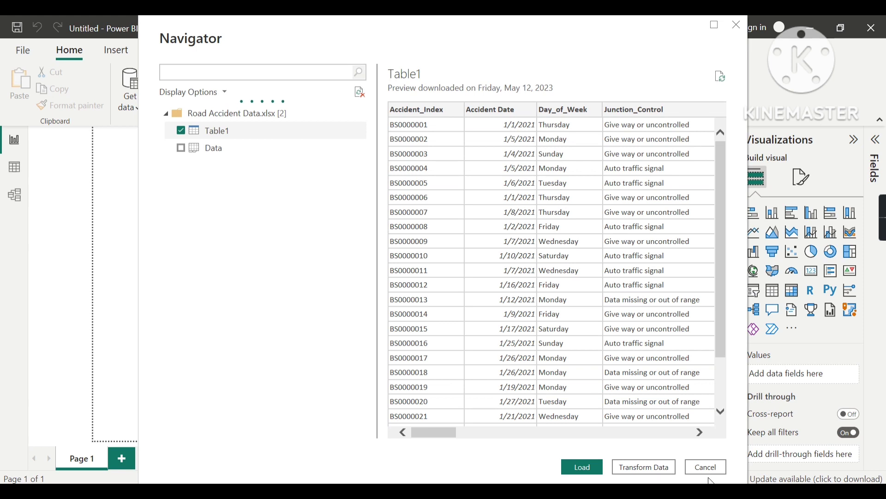
pyautogui.click(642, 467)
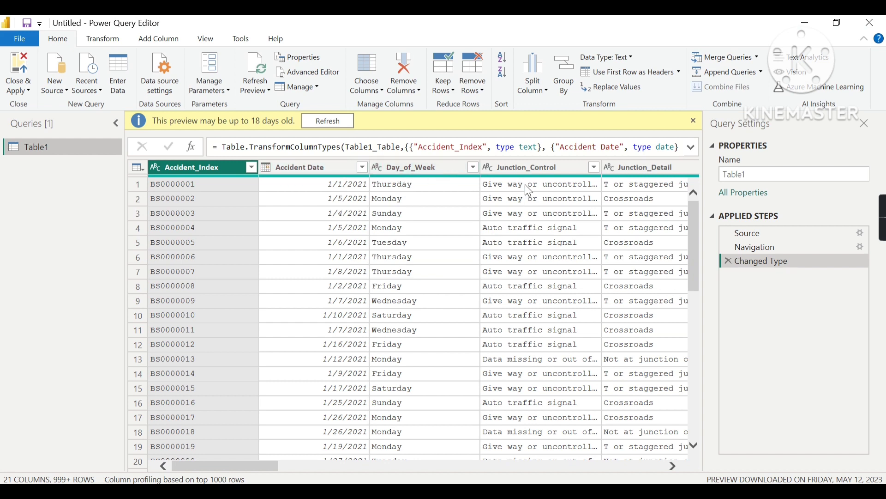
# - Check the distinct values of the Accident_Severity column and replace the misspelled value Fetal with Fatal
pyautogui.moveTo(239, 467); pyautogui.dragTo(328, 471)
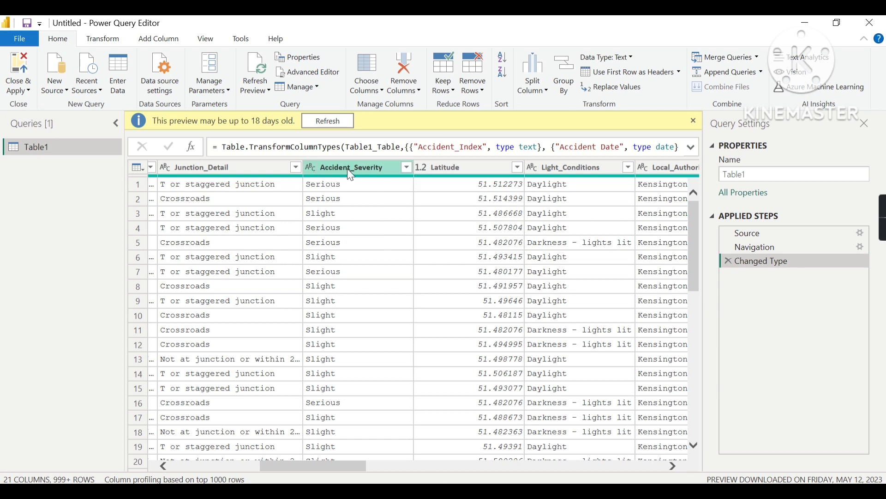
pyautogui.click(407, 170)
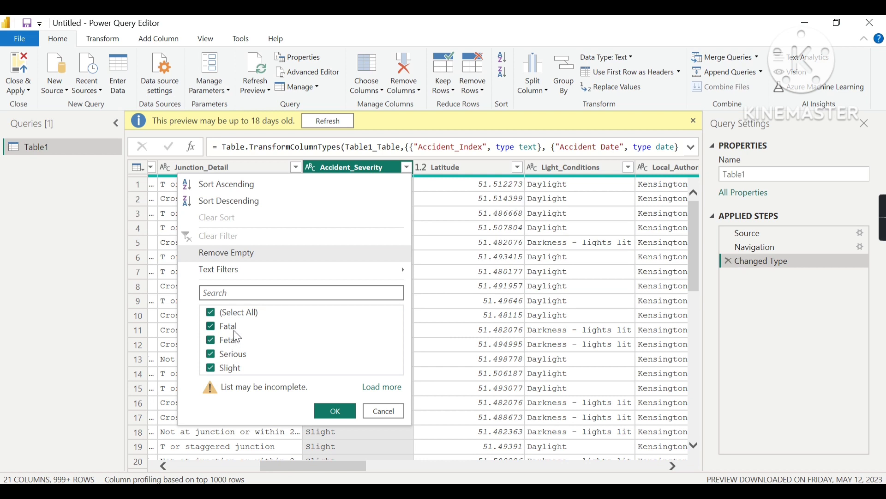
pyautogui.click(380, 416)
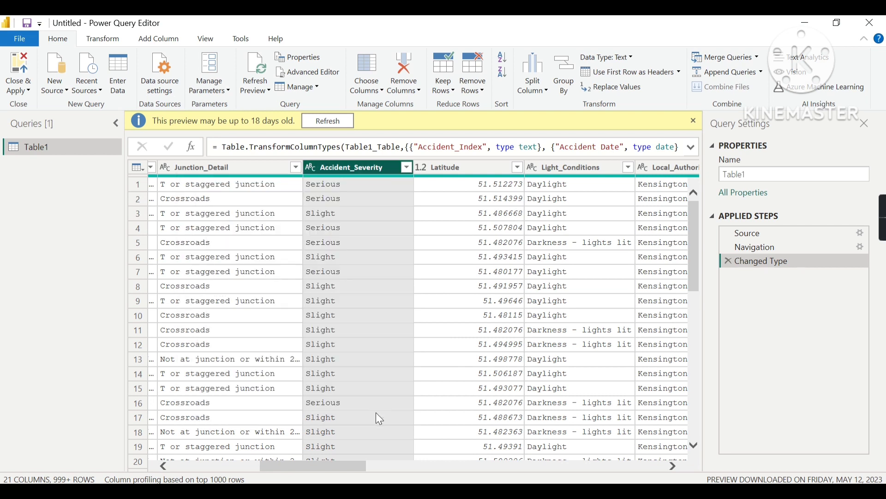
pyautogui.rightClick(341, 177)
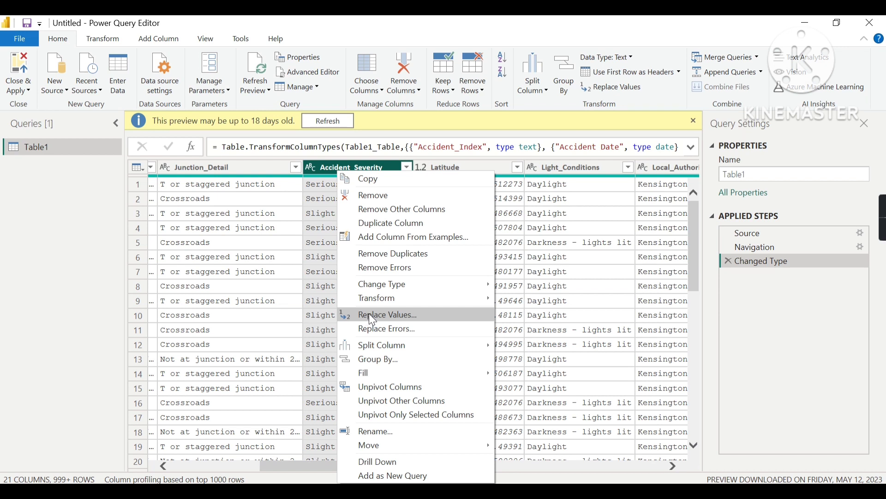
pyautogui.press('Escape')
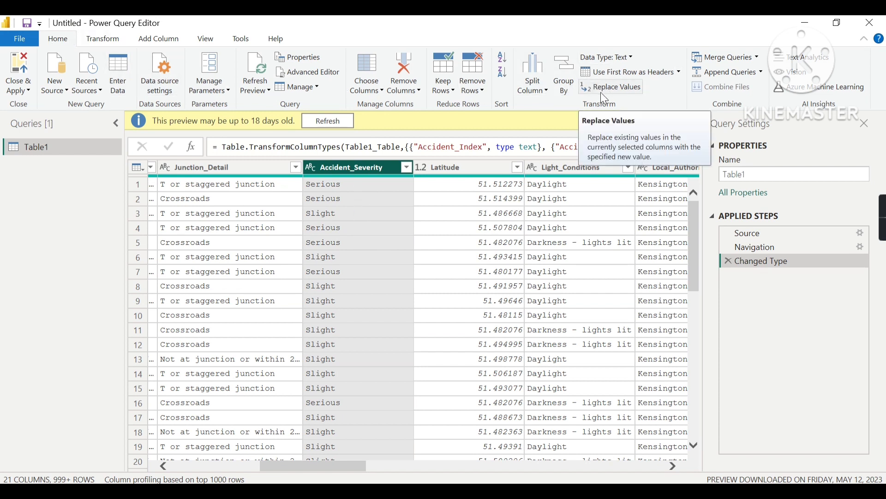
pyautogui.click(612, 88)
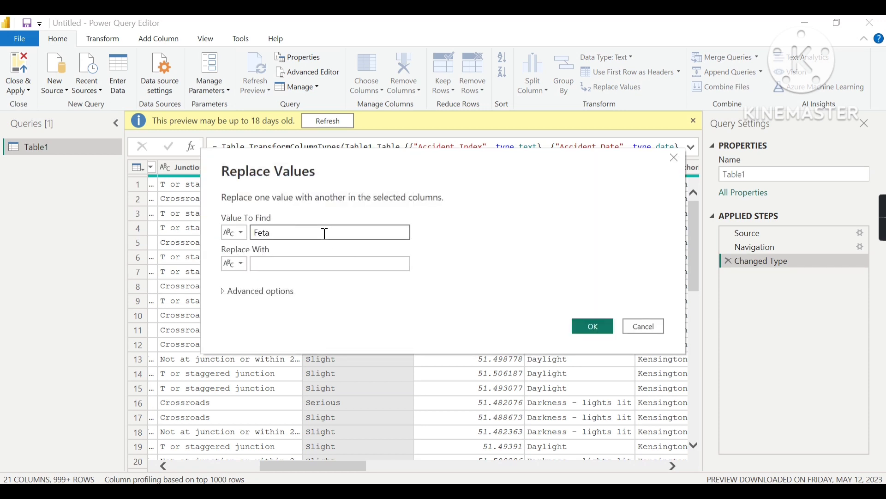
pyautogui.click(315, 262)
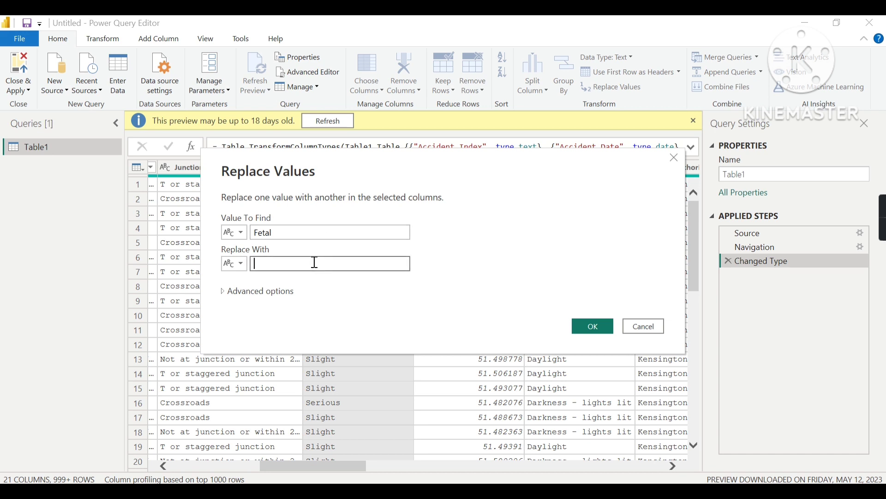
pyautogui.write('Fatal')
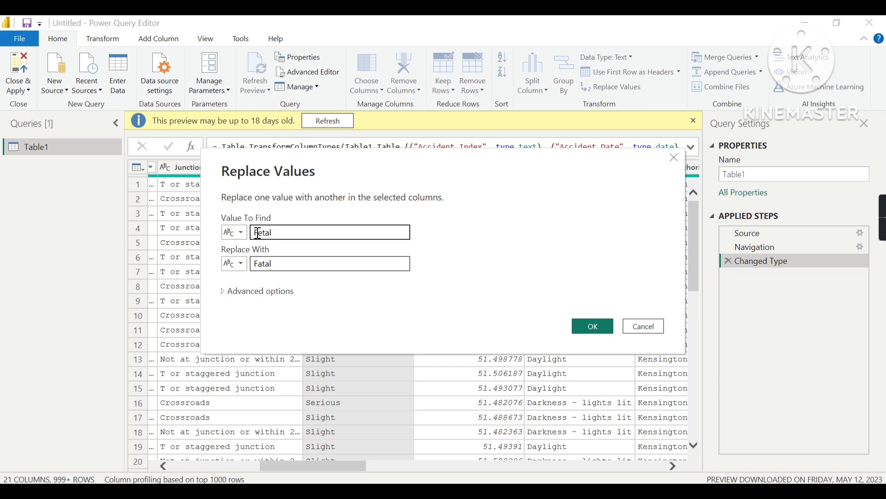
pyautogui.click(606, 332)
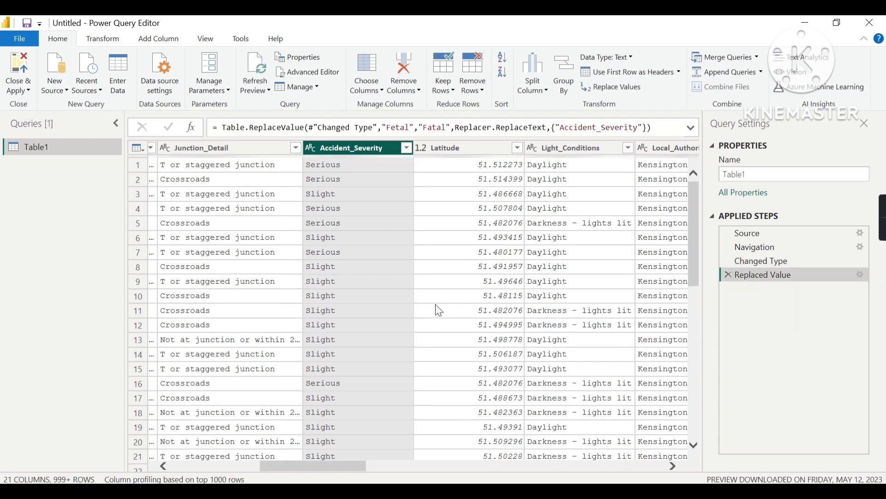
# - Review the filter values of the Accident_Severity and Light_Conditions columns, keeping all values selected in both
pyautogui.click(407, 148)
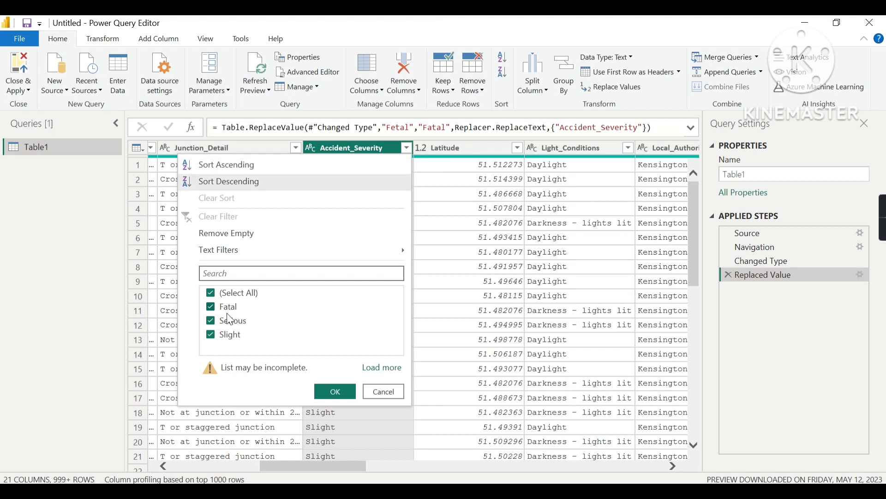
pyautogui.click(335, 391)
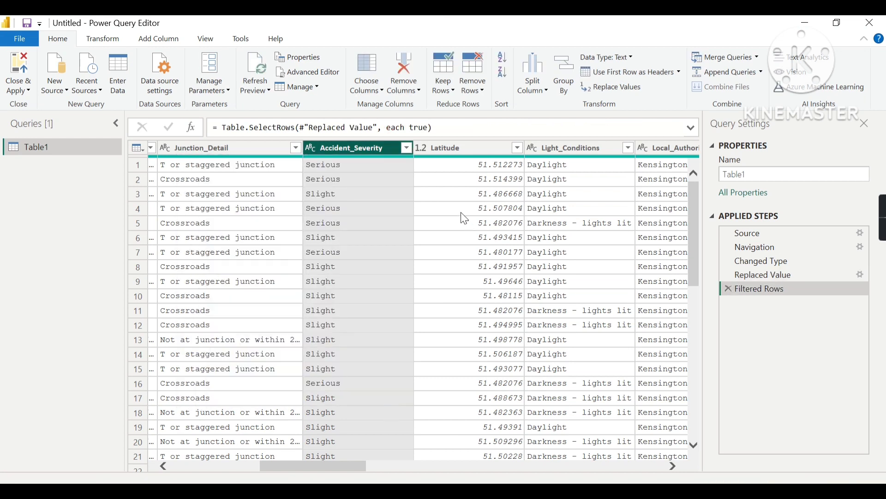
pyautogui.moveTo(345, 469); pyautogui.dragTo(401, 459)
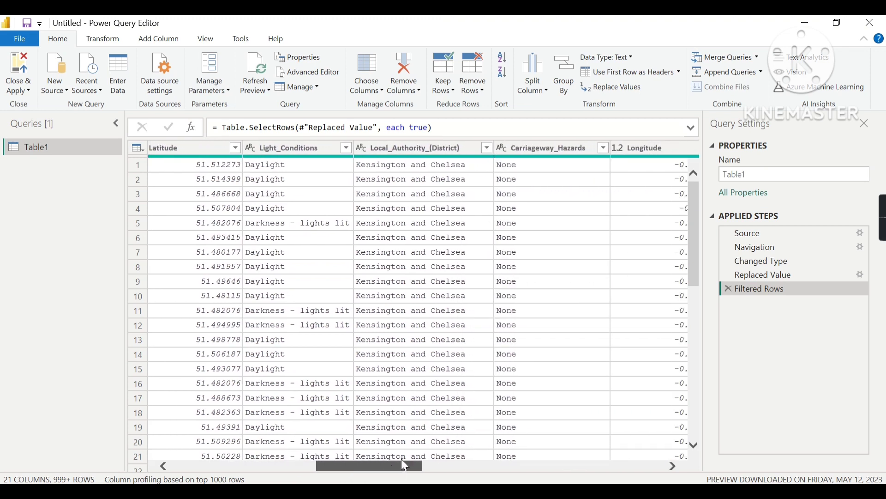
pyautogui.click(346, 147)
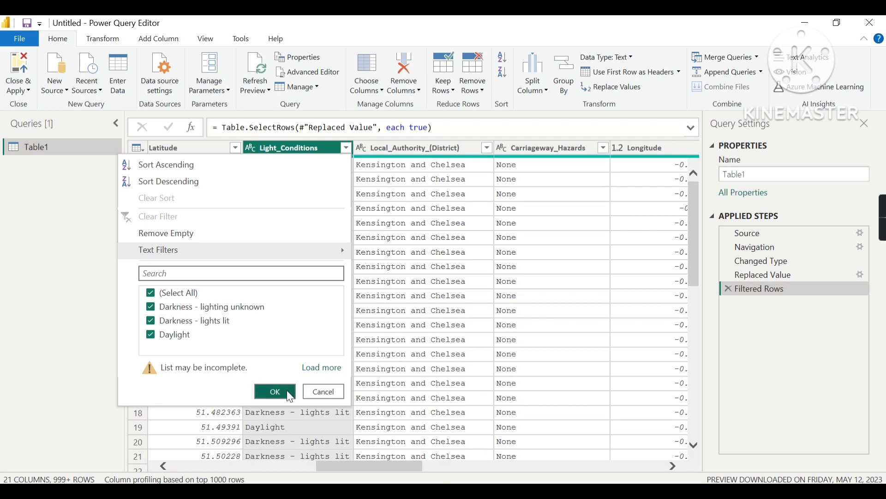
pyautogui.click(275, 391)
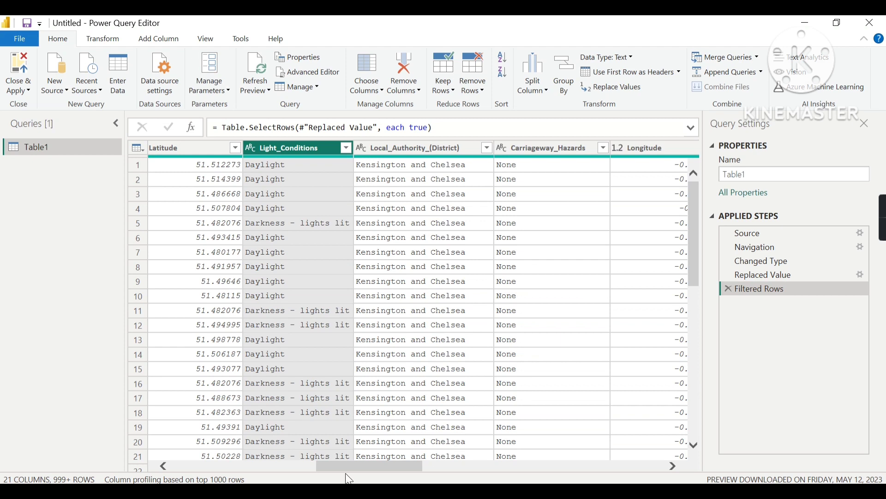
# - Return to the first columns of Table1, then close the query editor and apply the changes to the report
pyautogui.moveTo(345, 467); pyautogui.dragTo(175, 467)
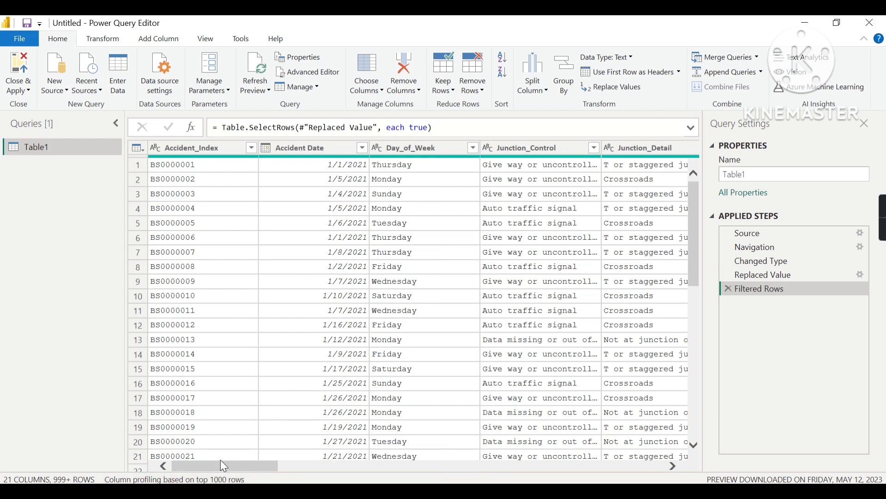
pyautogui.moveTo(227, 464)
pyautogui.mouseDown()
pyautogui.moveTo(306, 462)
pyautogui.moveTo(211, 461)
pyautogui.mouseUp()
pyautogui.click(17, 89)
pyautogui.click(31, 105)
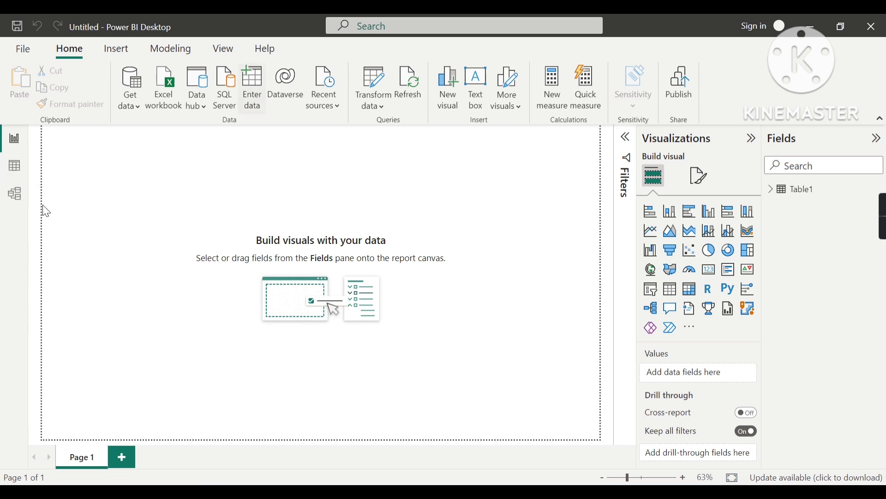
# - Inspect Table1's columns in the data view and reposition the Table1 card in the model view
pyautogui.click(15, 167)
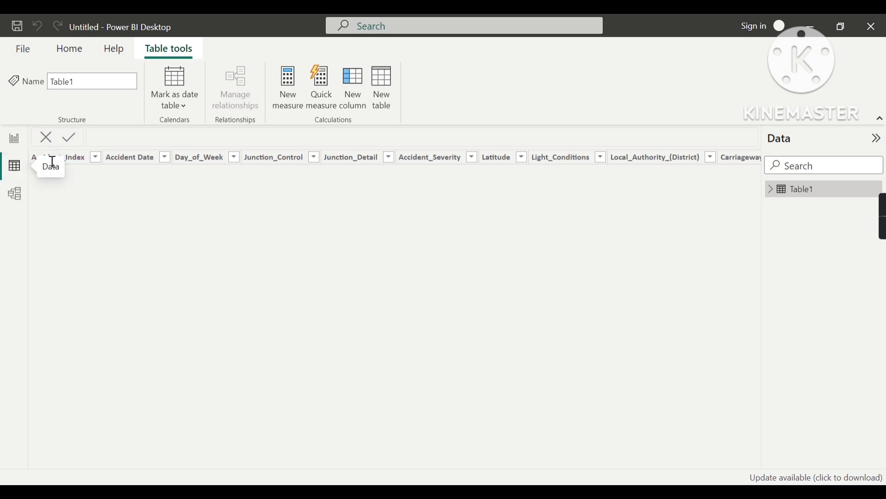
pyautogui.click(275, 158)
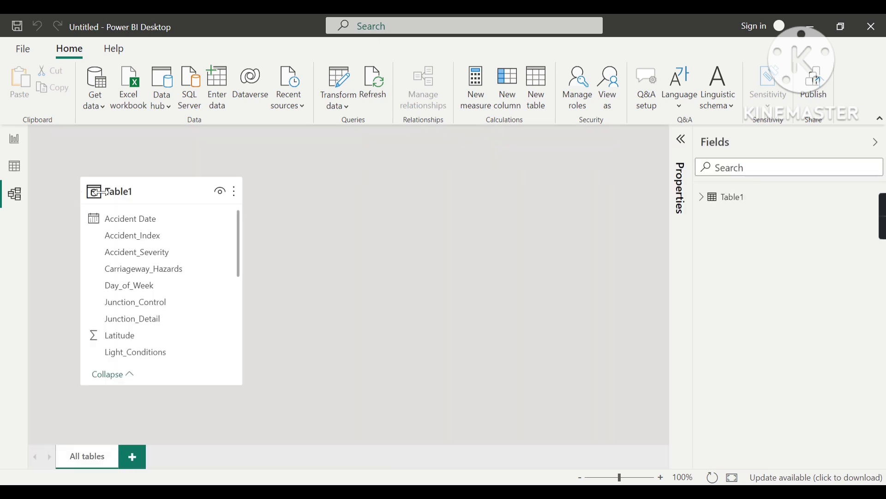
pyautogui.moveTo(107, 192); pyautogui.dragTo(205, 179)
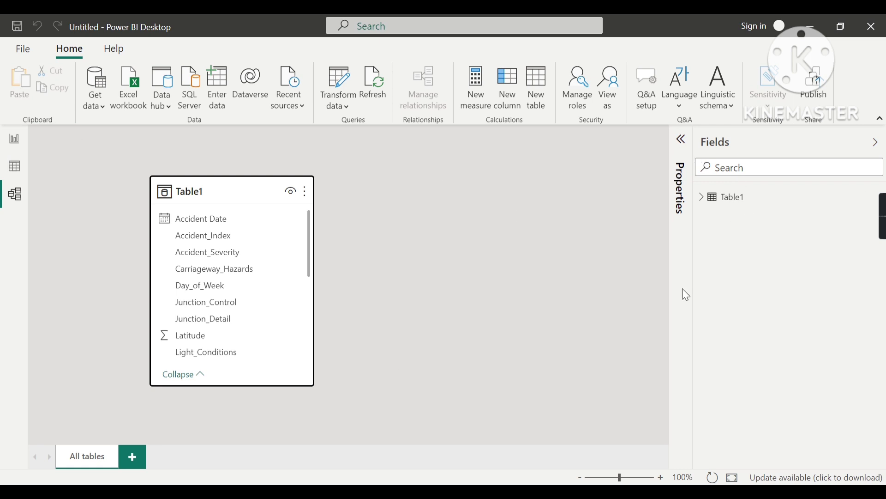
# - Return to the report view and start a new calculated table named Calendar
pyautogui.click(14, 140)
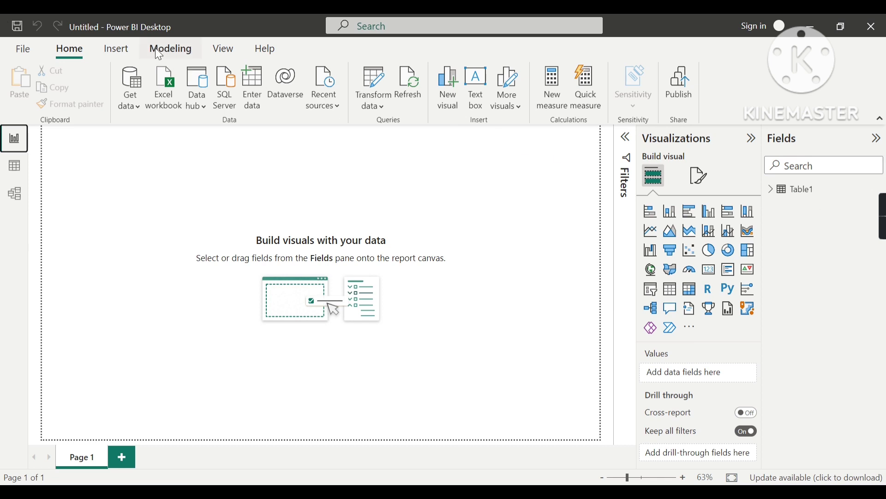
pyautogui.click(168, 55)
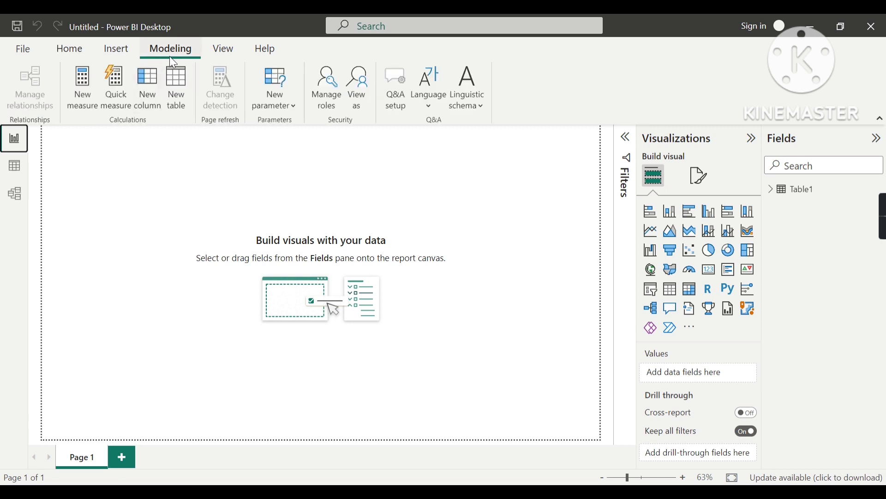
pyautogui.click(175, 92)
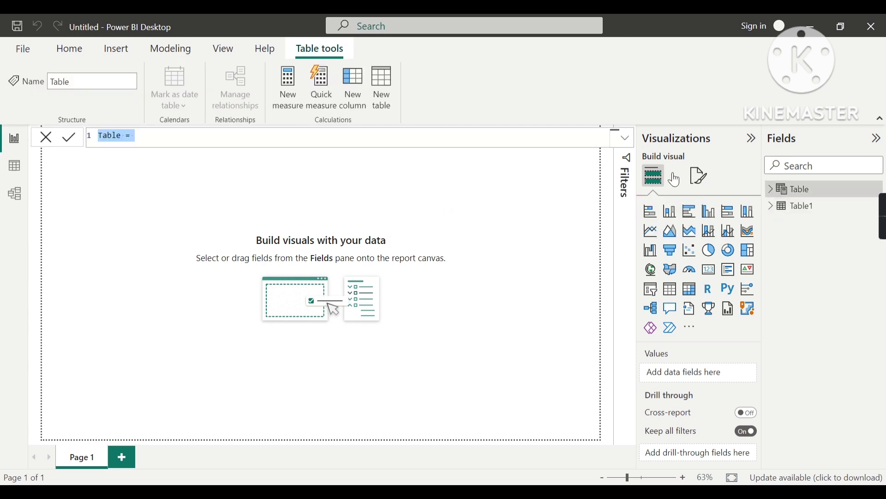
pyautogui.press('BackSpace')
pyautogui.write('Cal')
pyautogui.write('endar')
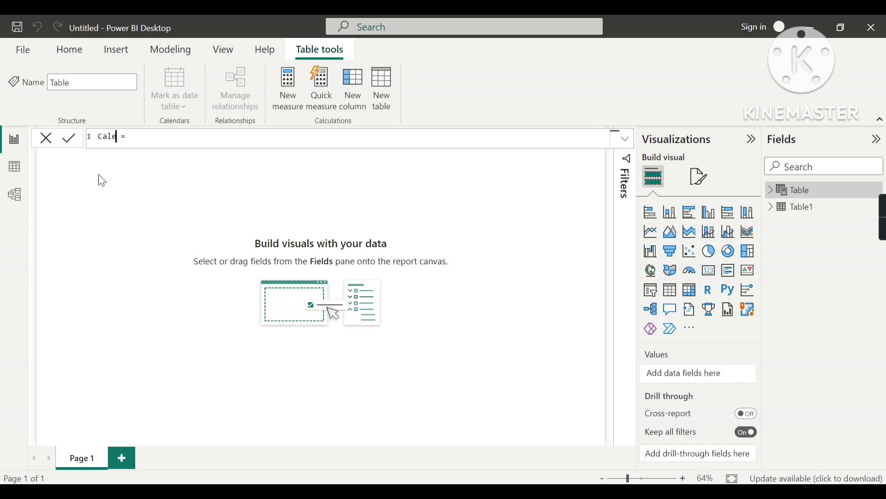
pyautogui.press('End')
# - Begin the Calendar table's formula with the CALENDAR function, using MIN(Table1[Accident Date]) as the start date
pyautogui.click(778, 208)
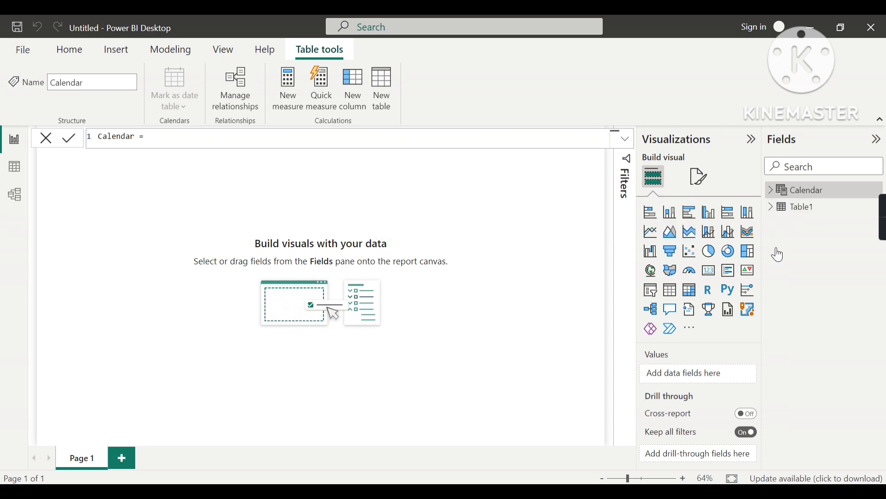
pyautogui.click(774, 214)
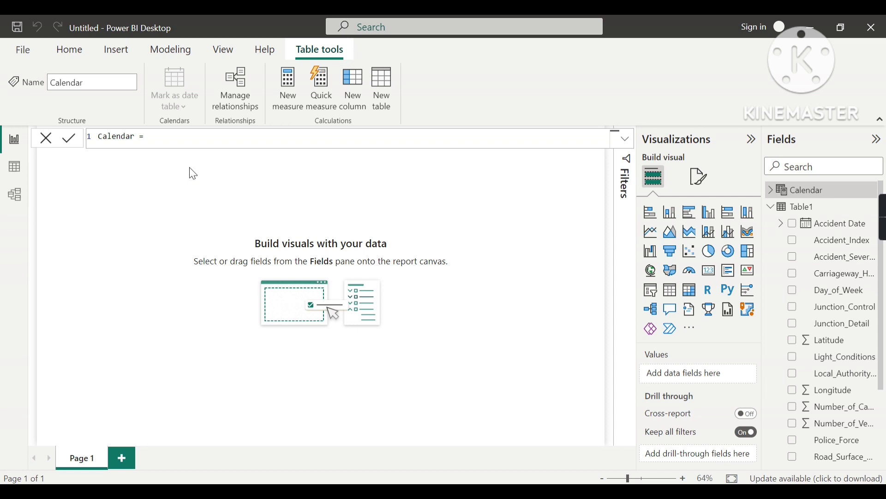
pyautogui.write('cal')
pyautogui.press('Down')
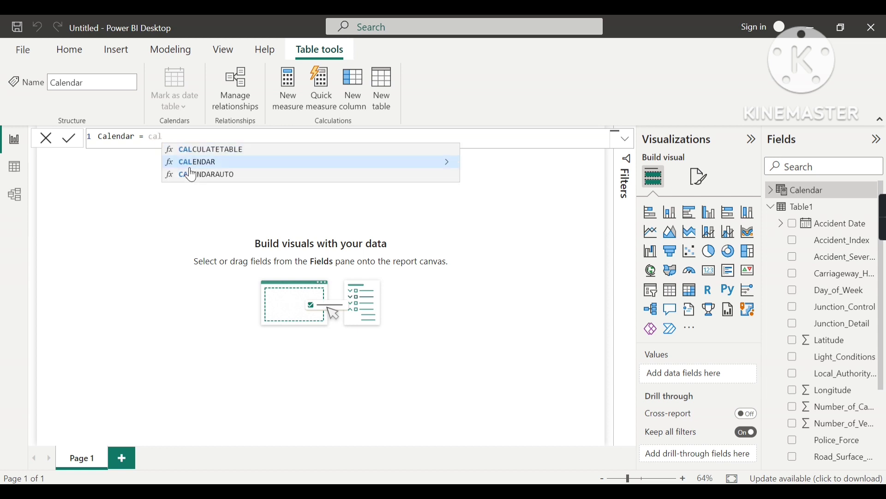
pyautogui.press('Tab')
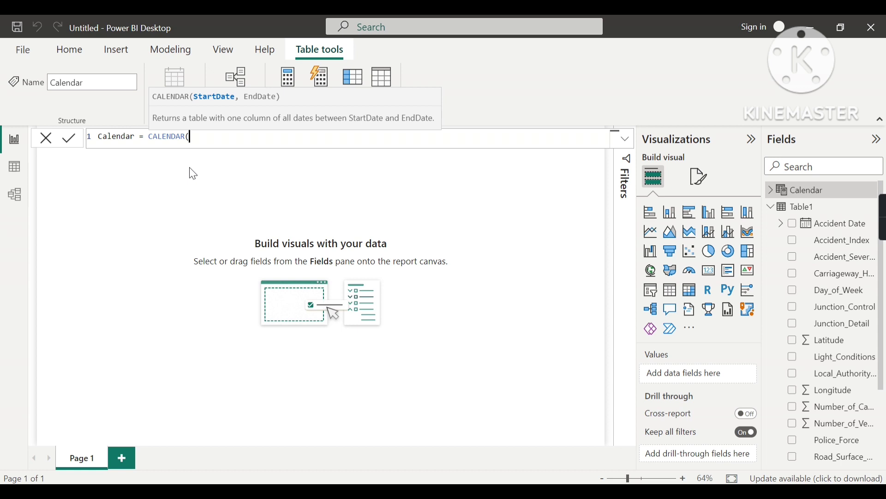
pyautogui.write('MIN(')
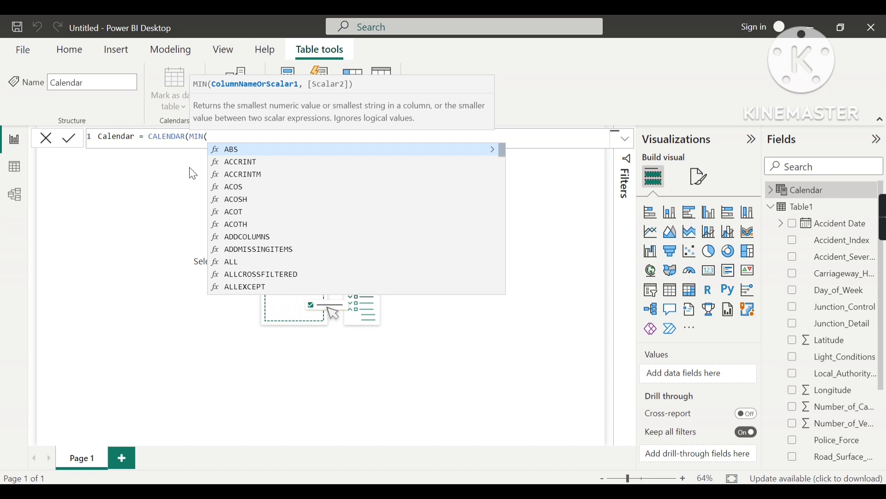
pyautogui.write('acc')
pyautogui.press('Down')
pyautogui.press('Down')
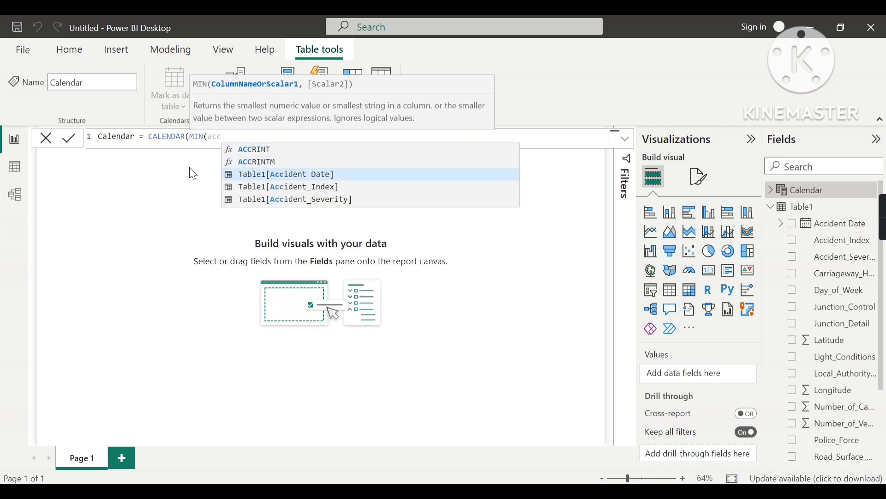
pyautogui.press('Tab')
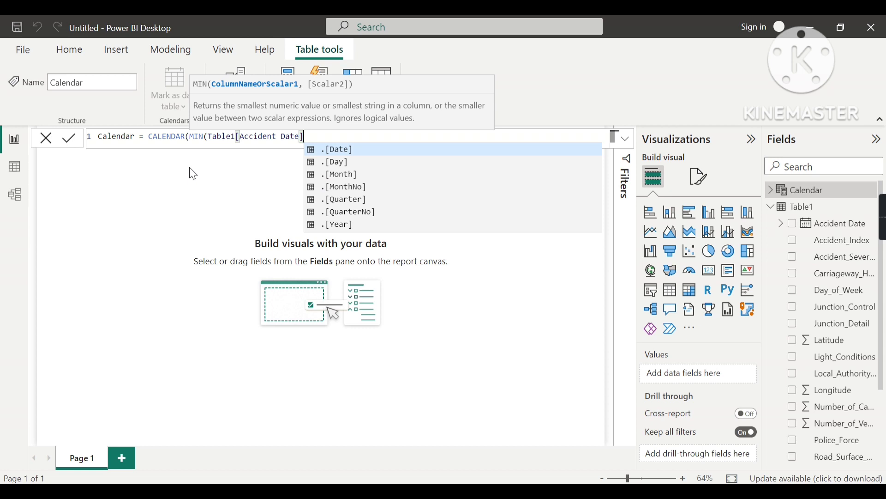
pyautogui.write(')')
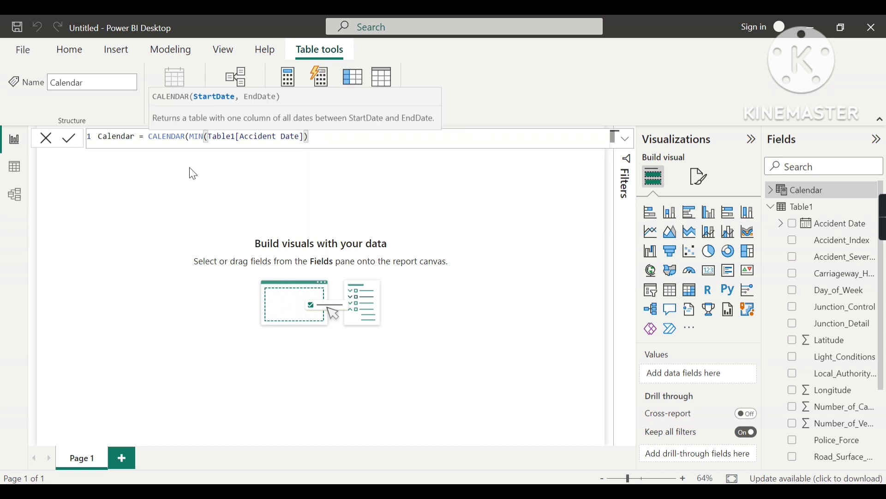
pyautogui.write(',')
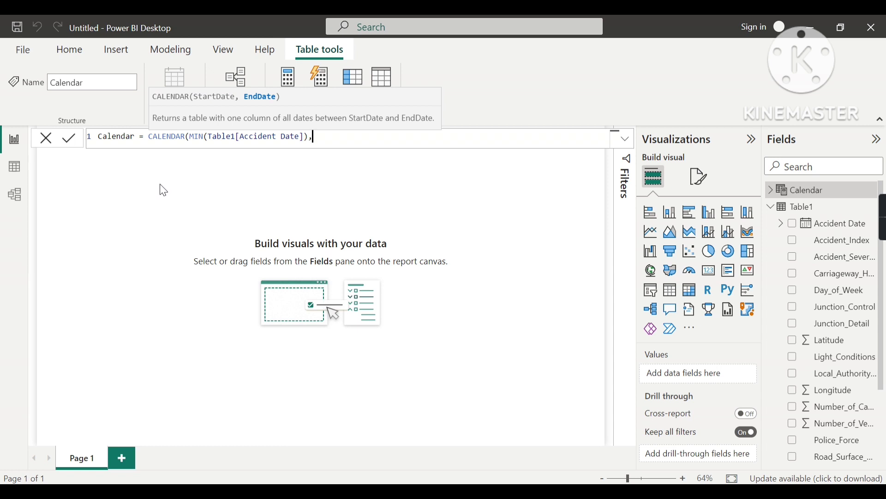
# - Complete the Calendar formula with MAX(Table1[Accident Date]) as the end date and create the table
pyautogui.write('ma')
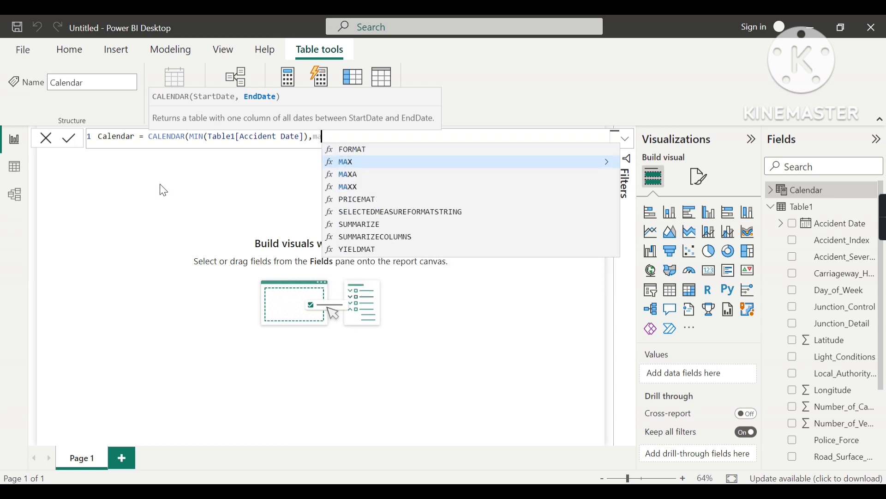
pyautogui.press('Tab')
pyautogui.write('acc')
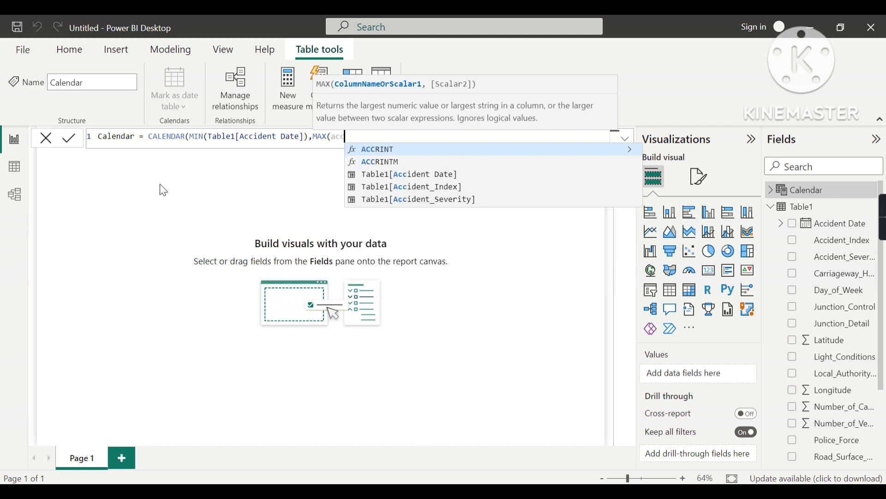
pyautogui.press('Down')
pyautogui.press('Down')
pyautogui.press('Tab')
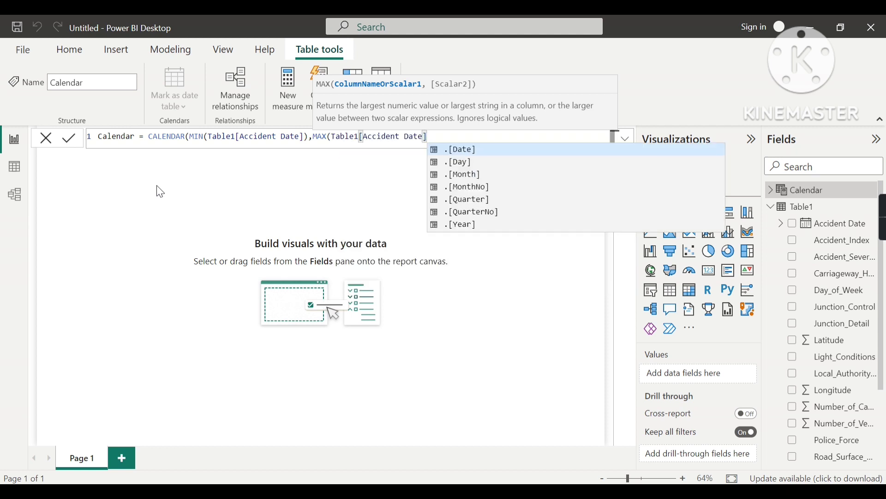
pyautogui.write(')')
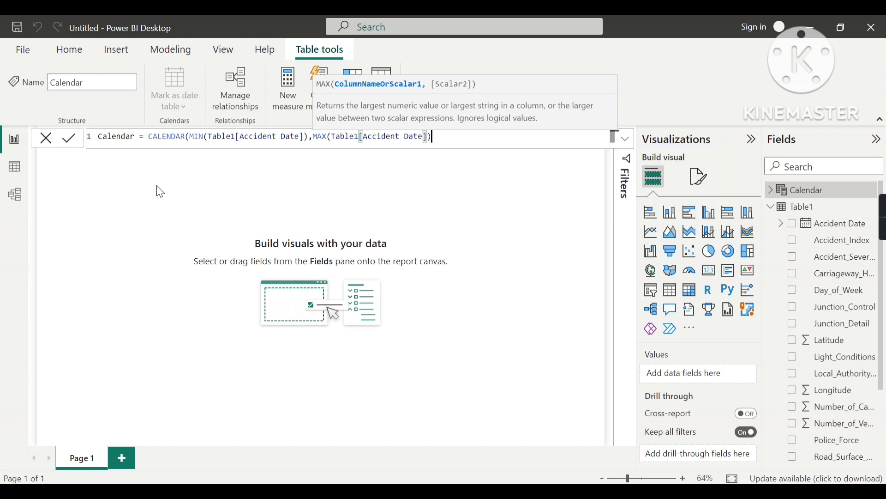
pyautogui.press('Return')
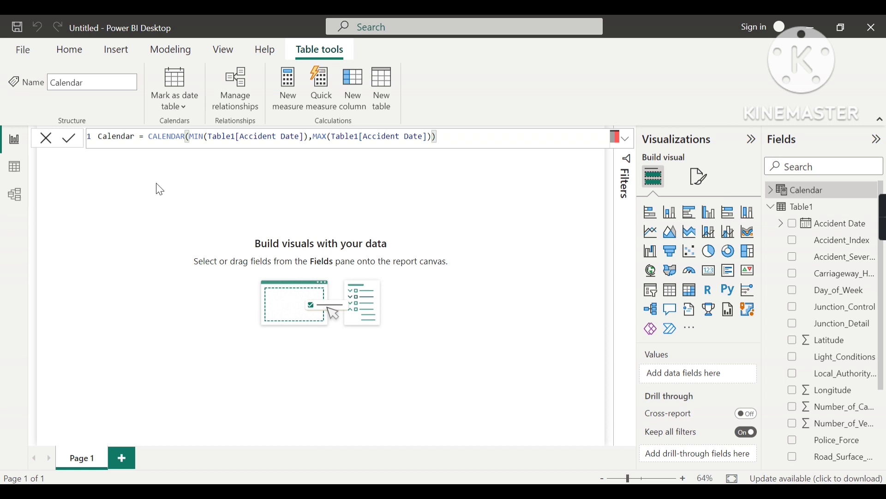
# - Show the Calendar table in the data view and set its Date column's format to *3/14/2001 (Short Date)
pyautogui.click(773, 194)
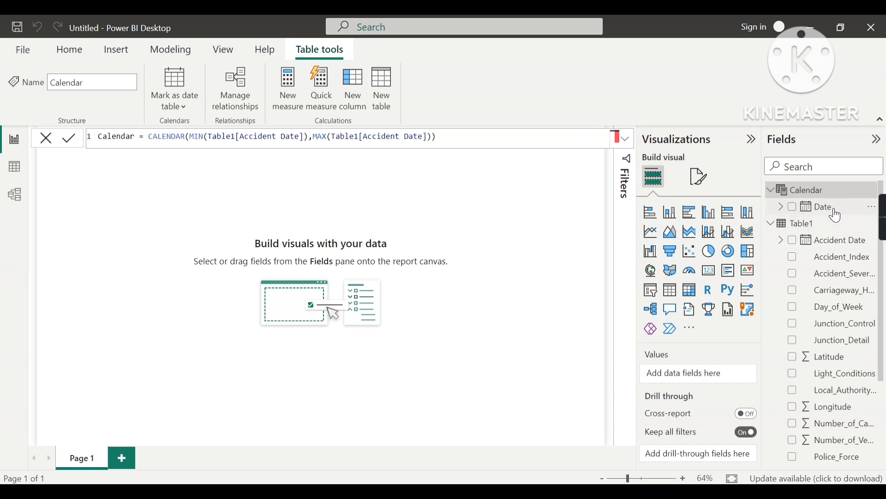
pyautogui.click(838, 216)
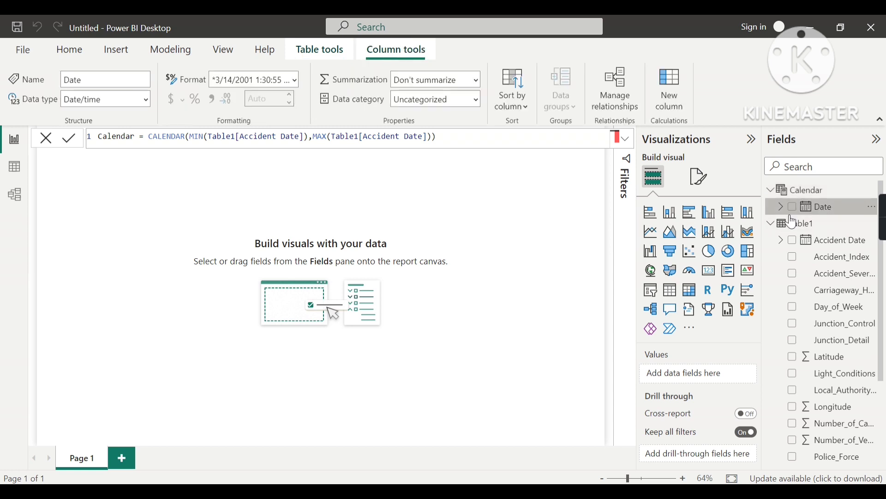
pyautogui.click(19, 174)
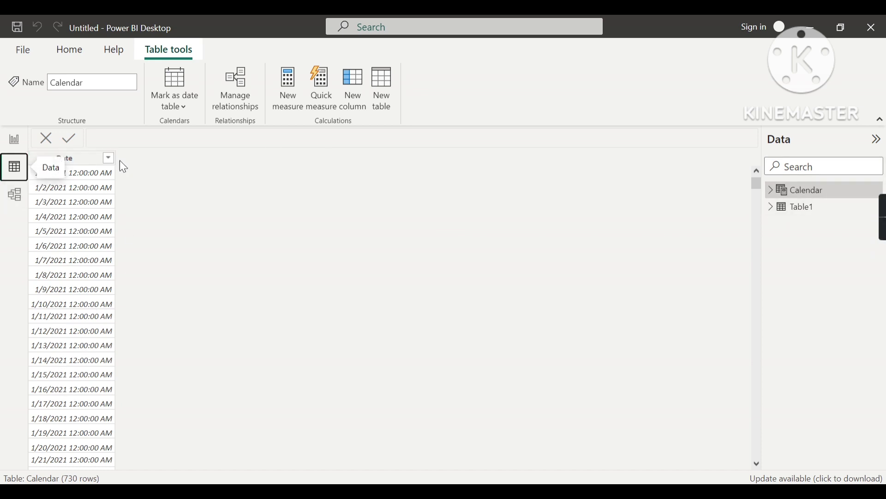
pyautogui.click(772, 191)
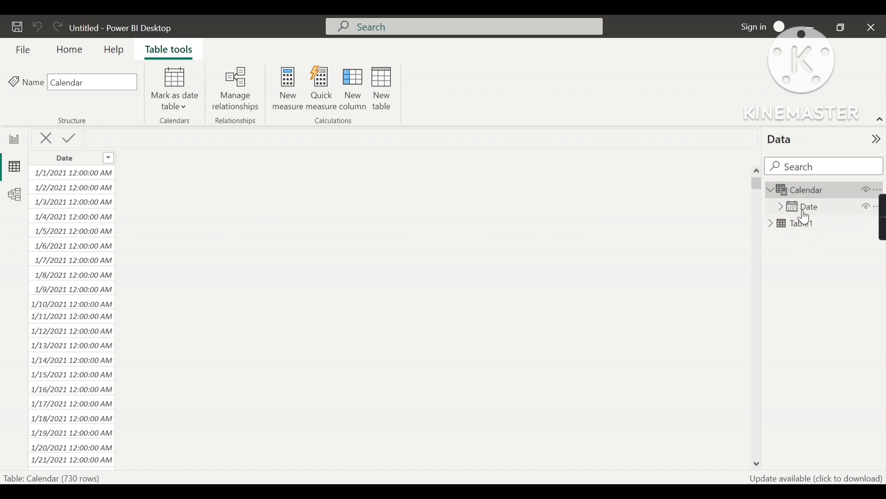
pyautogui.click(90, 167)
pyautogui.click(74, 159)
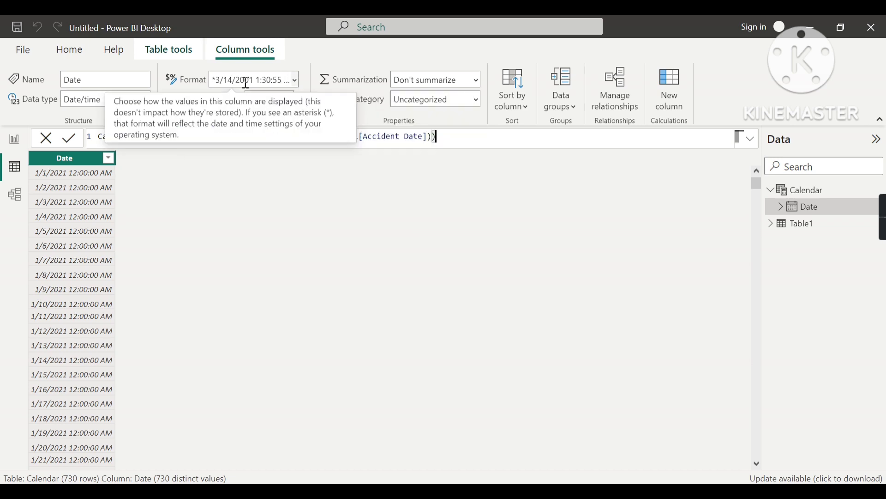
pyautogui.click(295, 80)
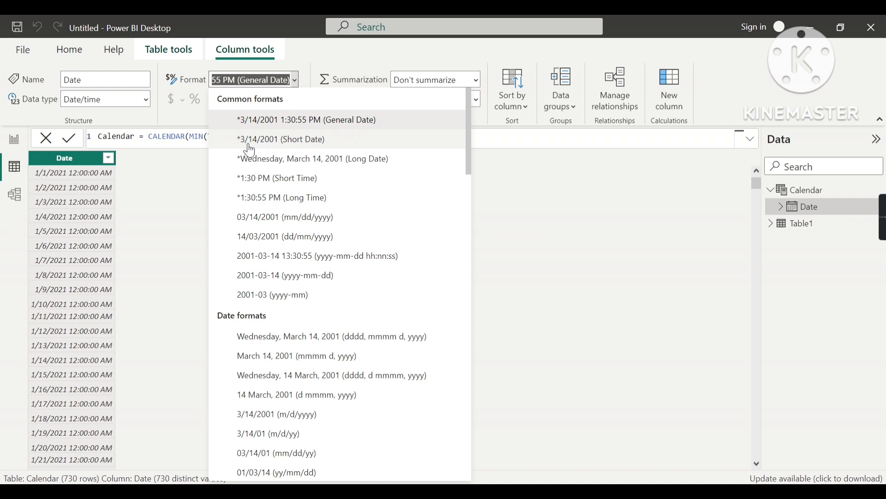
pyautogui.click(305, 143)
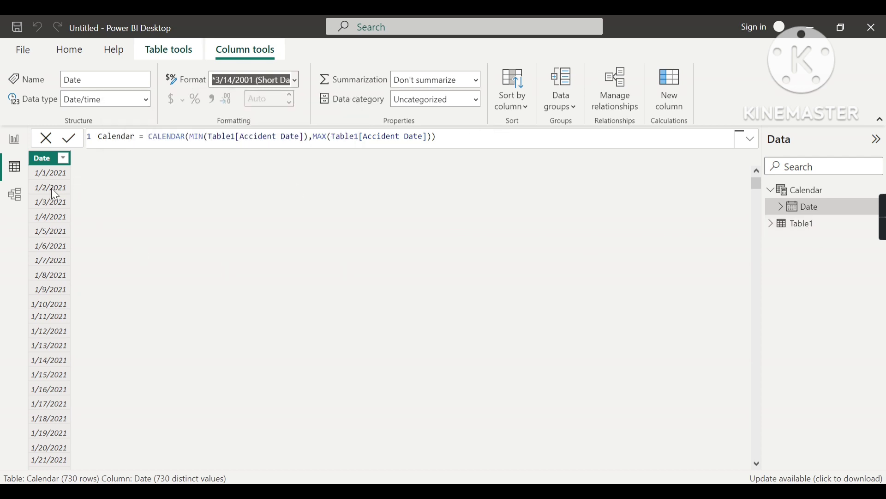
pyautogui.click(87, 180)
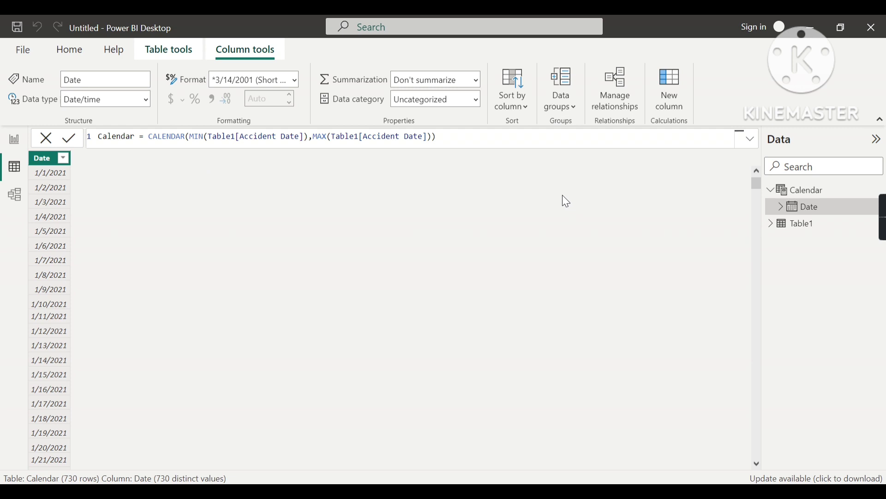
# - Add a calculated column to the Calendar table with the formula Year = YEAR('Calendar'[Date])
pyautogui.click(675, 103)
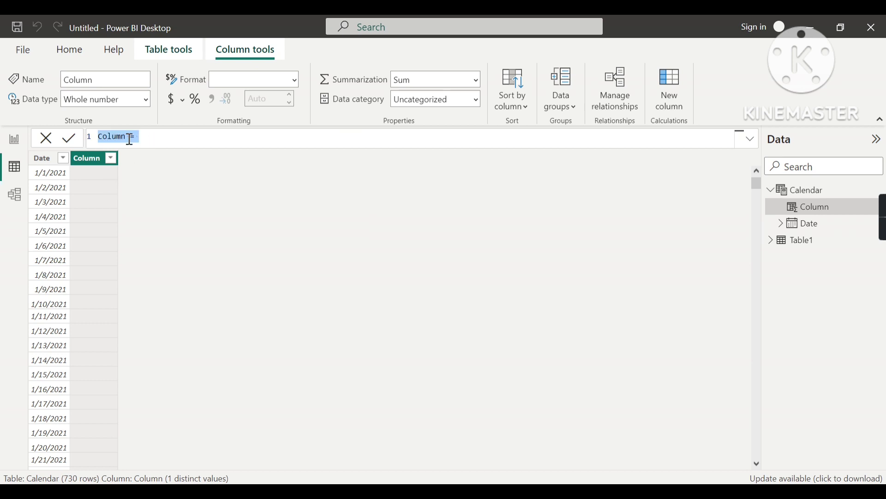
pyautogui.press('BackSpace')
pyautogui.press('BackSpace')
pyautogui.press('BackSpace')
pyautogui.press('BackSpace')
pyautogui.press('BackSpace')
pyautogui.press('BackSpace')
pyautogui.write('Year')
pyautogui.press('BackSpace')
pyautogui.press('BackSpace')
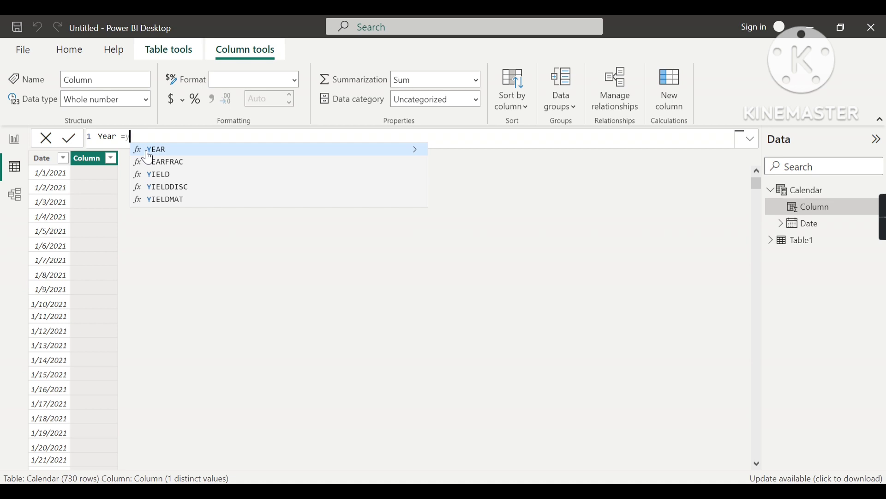
pyautogui.click(147, 151)
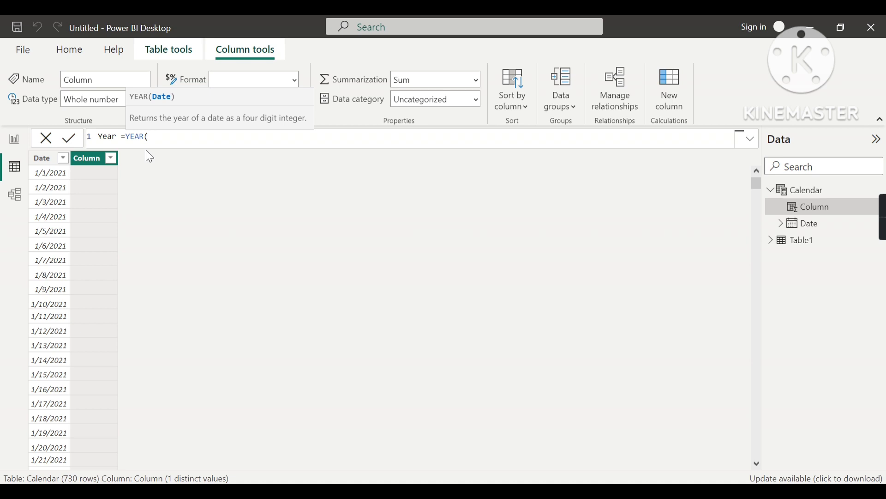
pyautogui.write('cal')
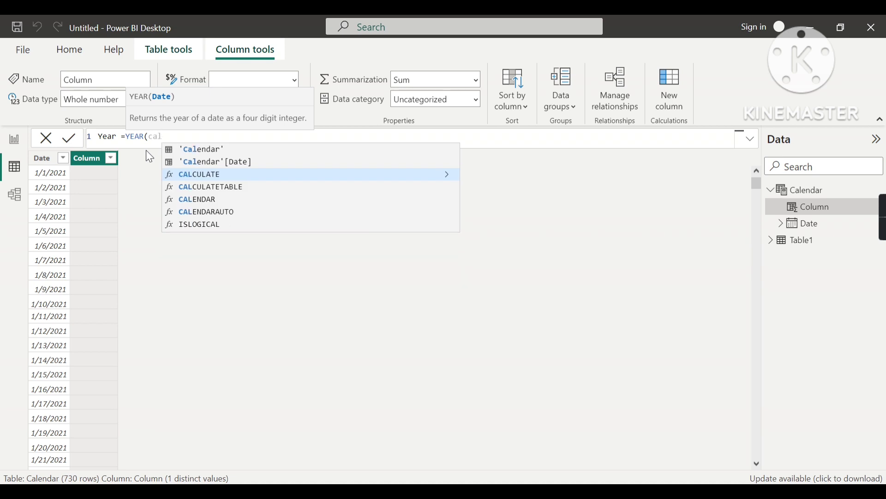
pyautogui.press('Up')
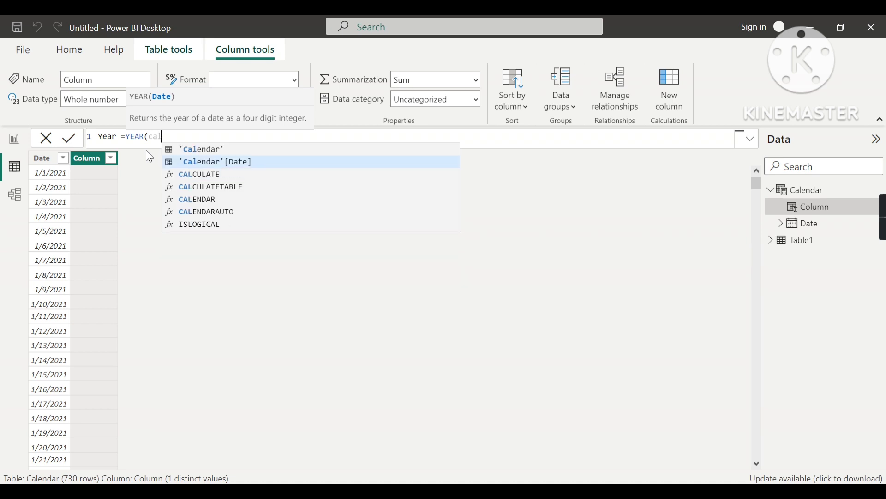
pyautogui.press('Tab')
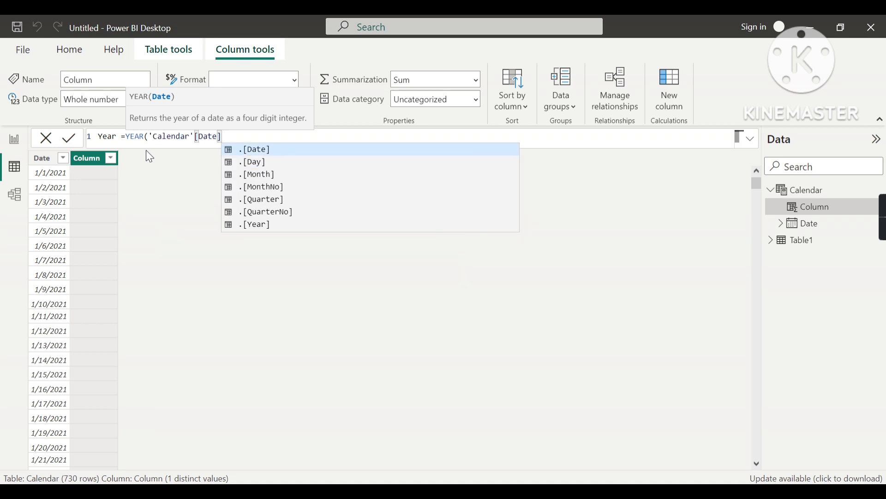
pyautogui.write(')')
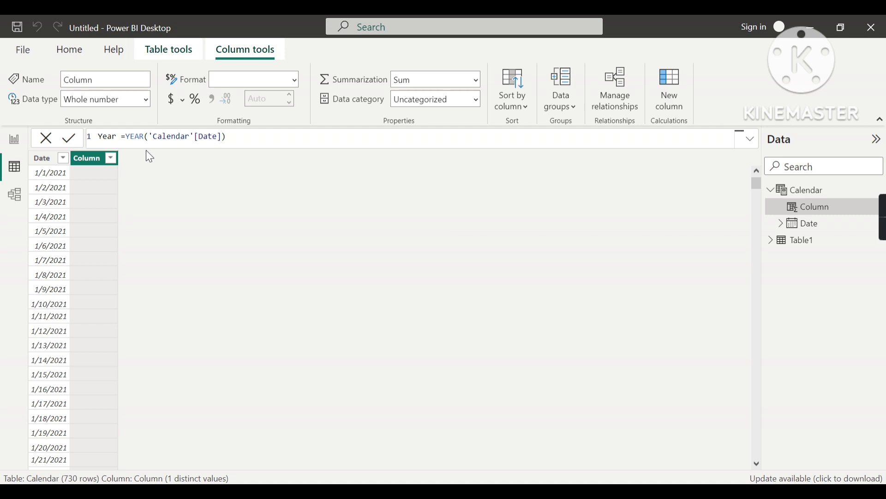
pyautogui.press('Return')
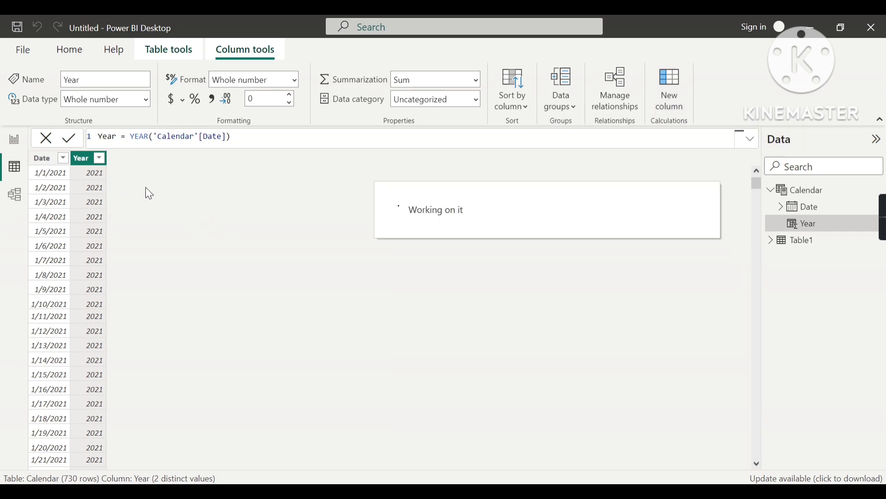
# - Add a calculated column named Month to the Calendar table, beginning its formula with FORMAT and 'Calendar'[Date] as the value
pyautogui.click(127, 138)
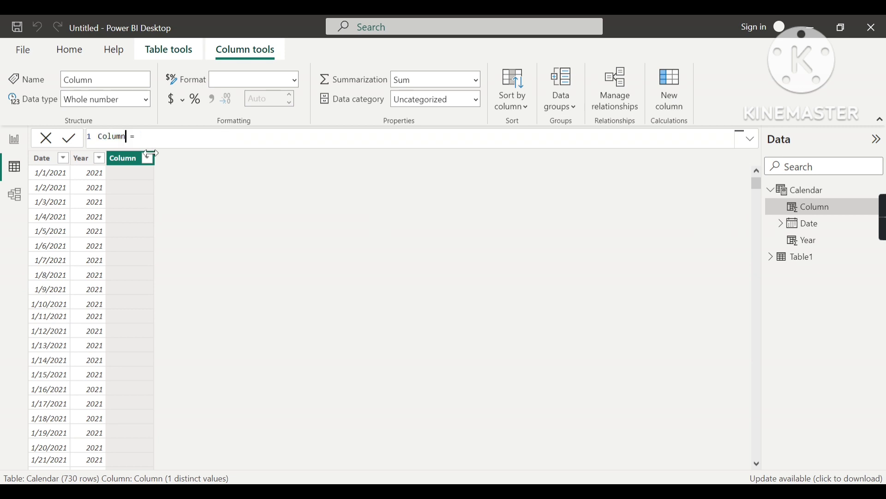
pyautogui.press('BackSpace')
pyautogui.press('BackSpace')
pyautogui.press('BackSpace')
pyautogui.press('BackSpace')
pyautogui.press('BackSpace')
pyautogui.press('BackSpace')
pyautogui.write('Month =FORMAT(')
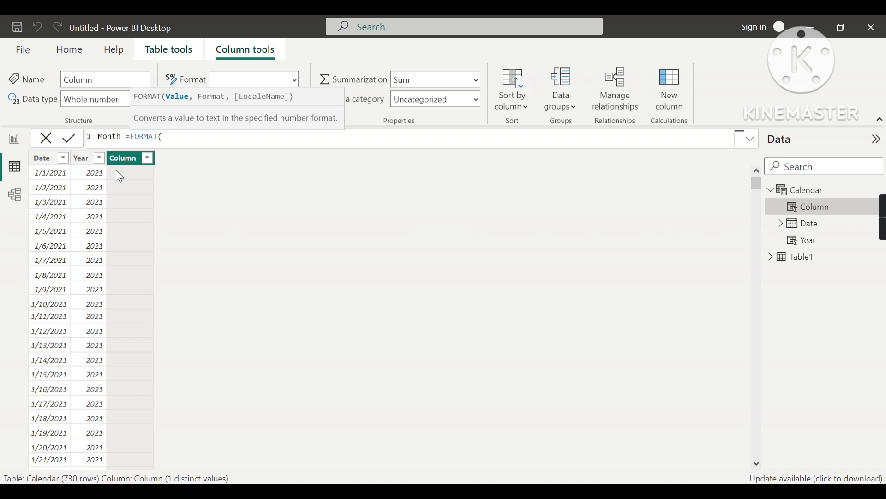
pyautogui.write('cal')
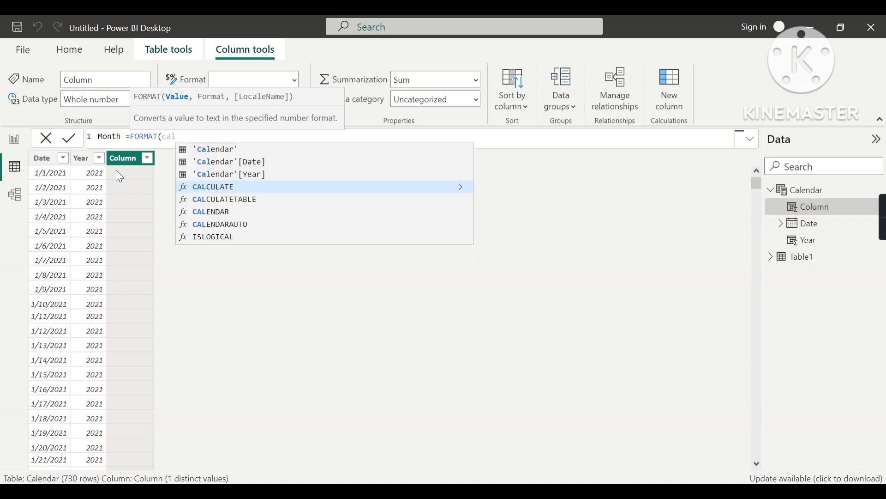
pyautogui.press('Up')
pyautogui.press('Up')
pyautogui.press('Tab')
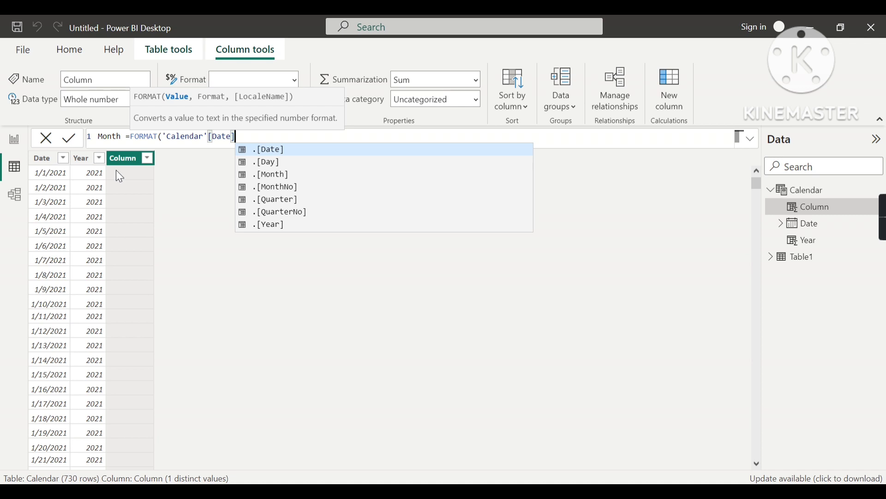
# - Complete the Month formula with the "mmm" format, create the column and check its values down the Calendar table
pyautogui.write(',')
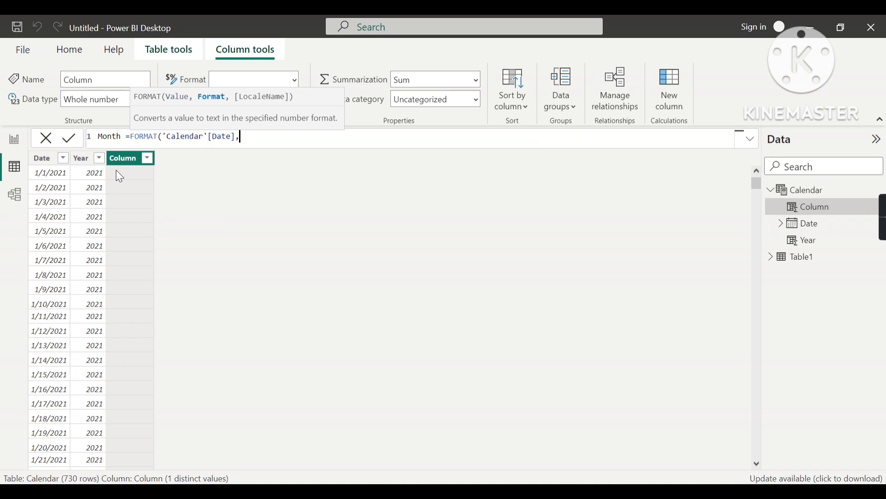
pyautogui.write('""')
pyautogui.write('m')
pyautogui.write('m')
pyautogui.press('BackSpace')
pyautogui.press('Right')
pyautogui.write(')')
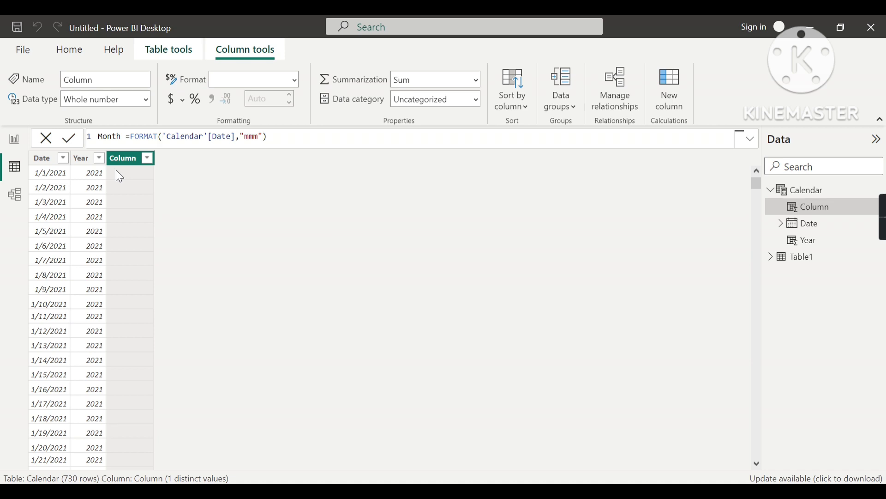
pyautogui.press('Return')
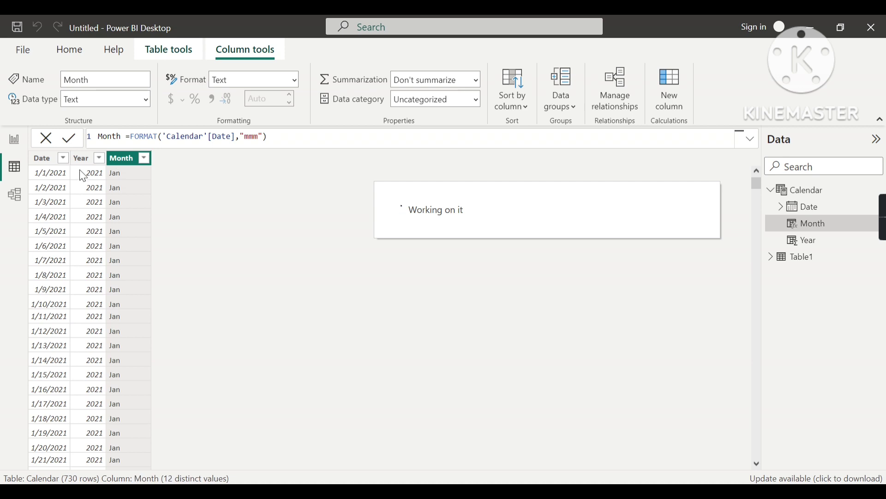
pyautogui.scroll(-4, 120, 217)
pyautogui.scroll(-11, 131, 263)
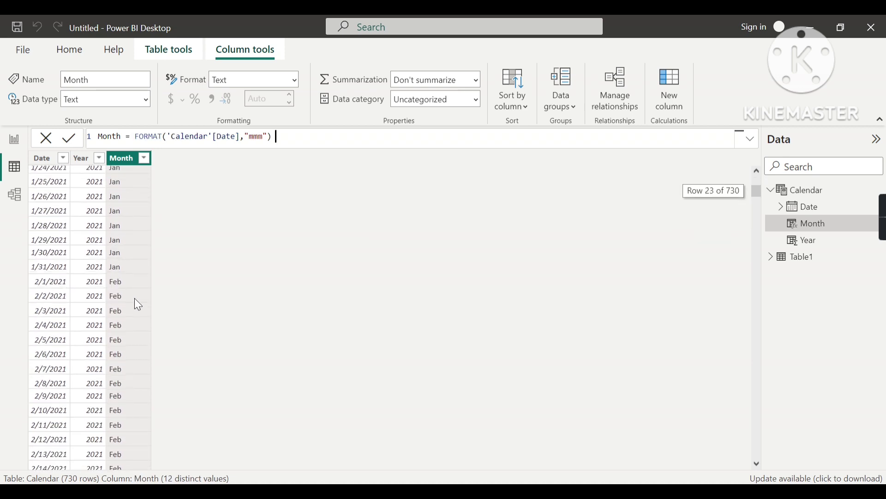
pyautogui.scroll(4, 104, 305)
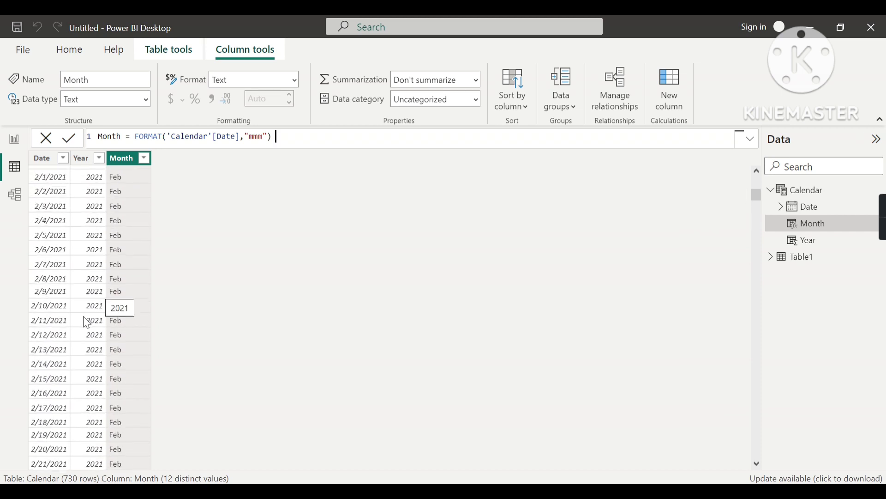
pyautogui.scroll(10, 85, 319)
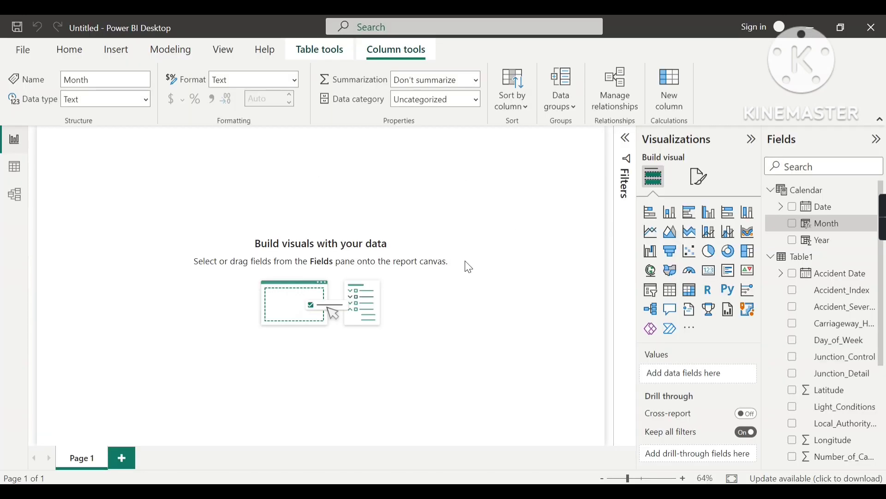
# - In the model view, create a relationship from the Calendar table's Date to Accident Date in Table1
pyautogui.click(468, 267)
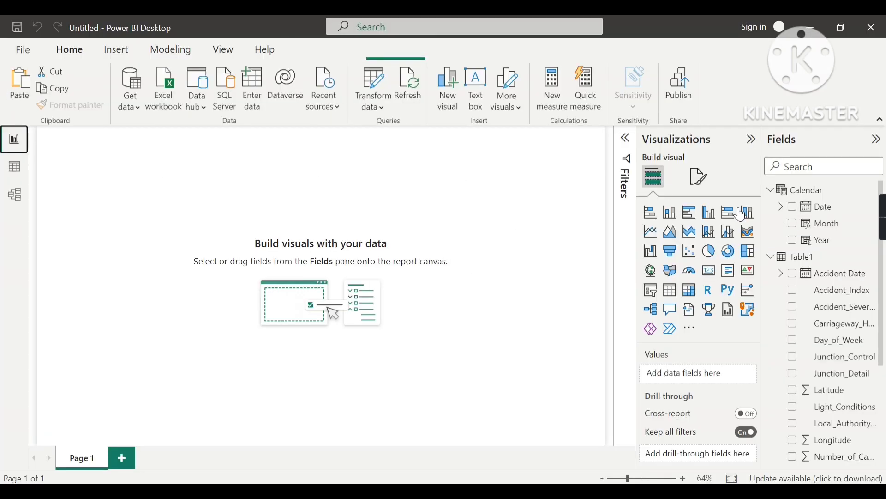
pyautogui.scroll(-2, 829, 301)
pyautogui.scroll(-3, 829, 301)
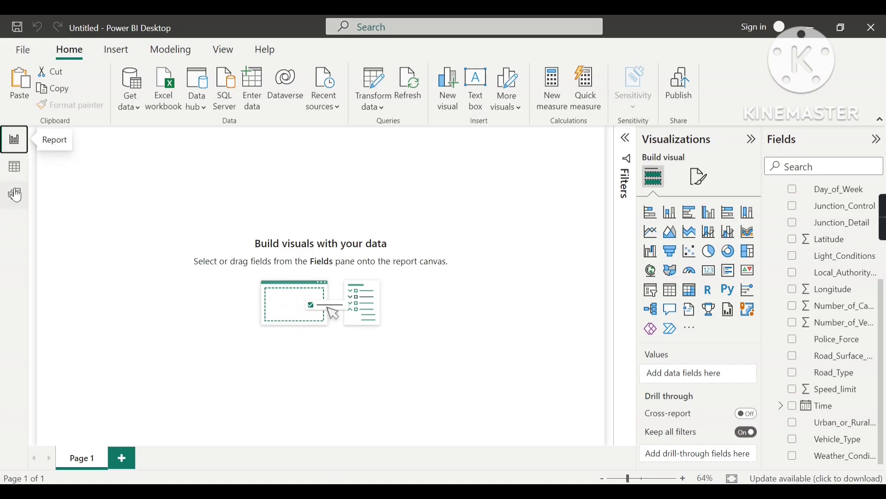
pyautogui.click(15, 199)
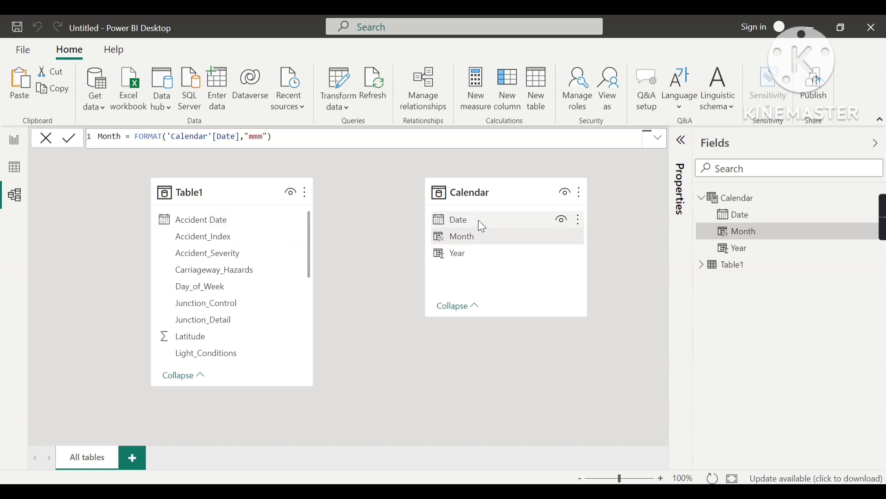
pyautogui.moveTo(483, 223); pyautogui.dragTo(209, 219)
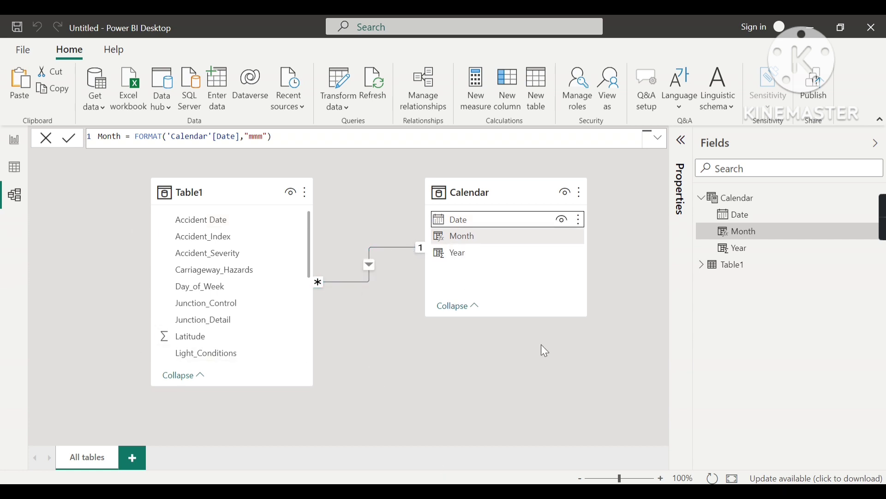
# - Return to the report view and look through the fields, and read the YTD and YoY Growth item in the Word document STEP IN PROJECT
pyautogui.click(15, 148)
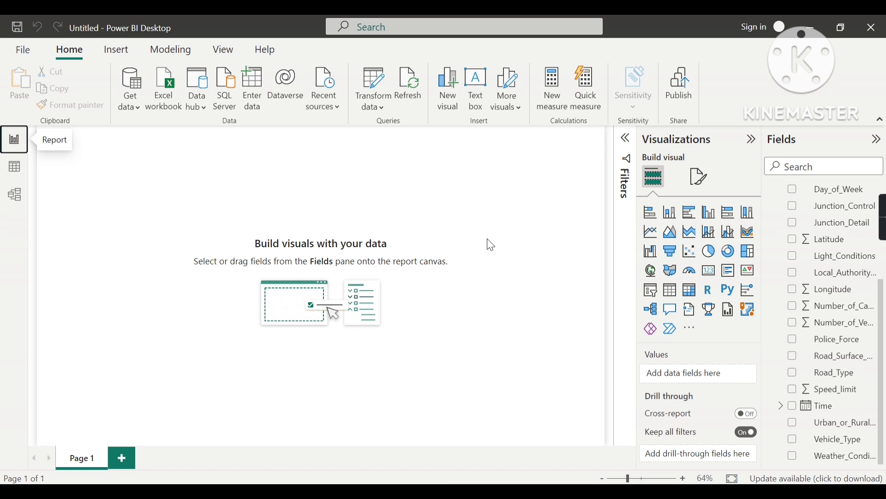
pyautogui.scroll(3, 789, 294)
pyautogui.scroll(1, 789, 294)
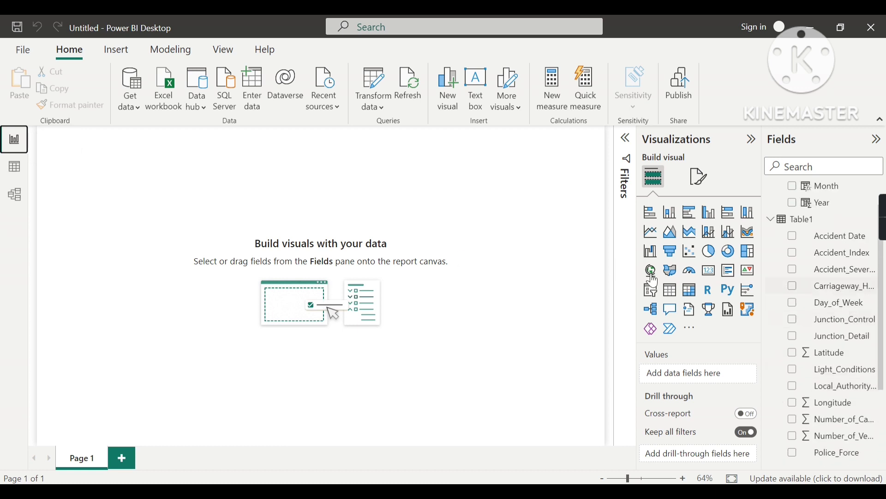
pyautogui.scroll(-1, 790, 295)
pyautogui.scroll(2, 795, 293)
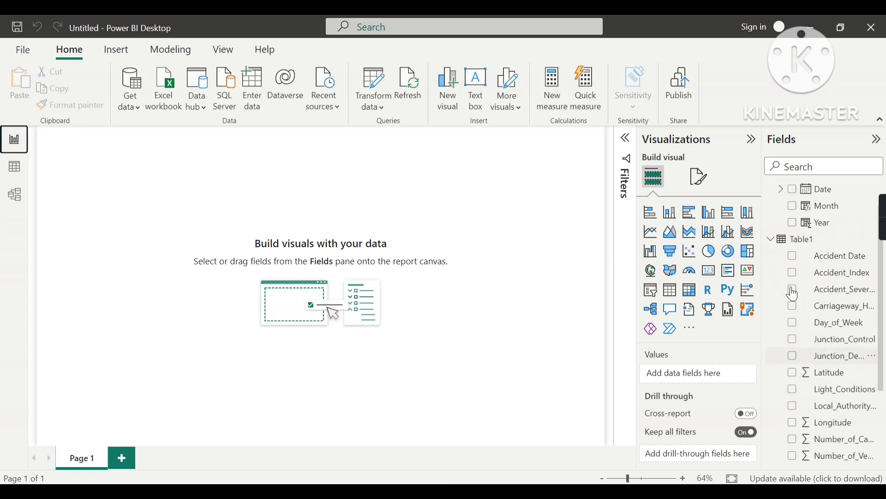
pyautogui.scroll(-1, 792, 291)
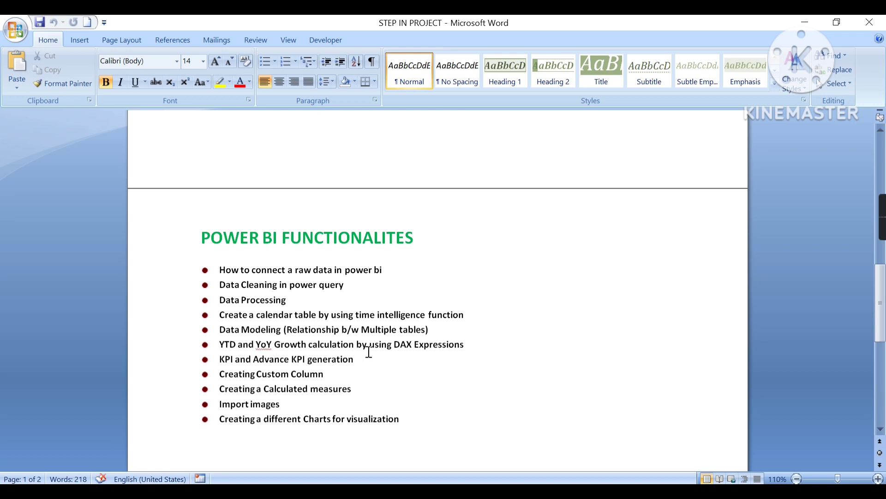
pyautogui.moveTo(466, 347); pyautogui.dragTo(217, 350)
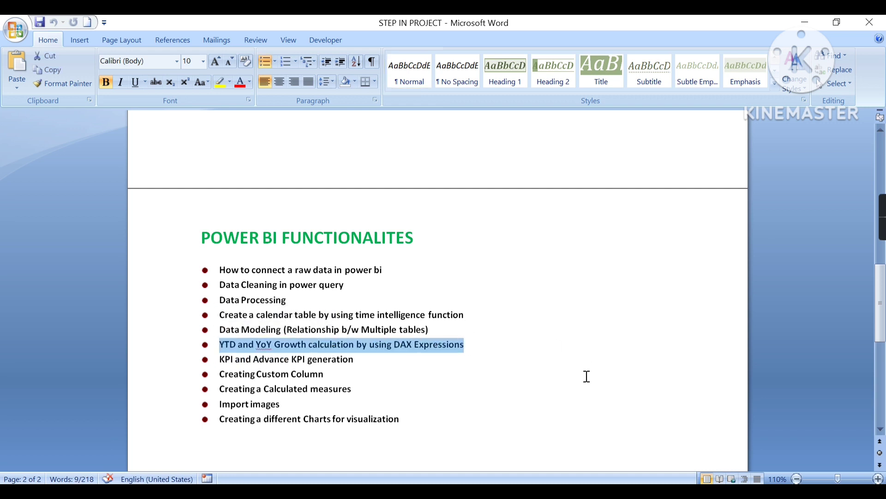
pyautogui.click(494, 345)
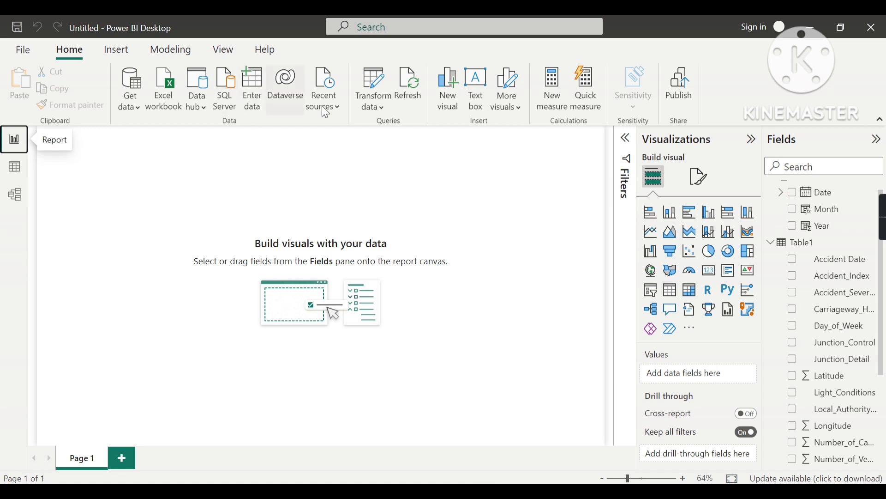
# - Back in Power BI, create a blank one-column table named Measures and load it into the model
pyautogui.scroll(-1, 829, 277)
pyautogui.scroll(-3, 828, 277)
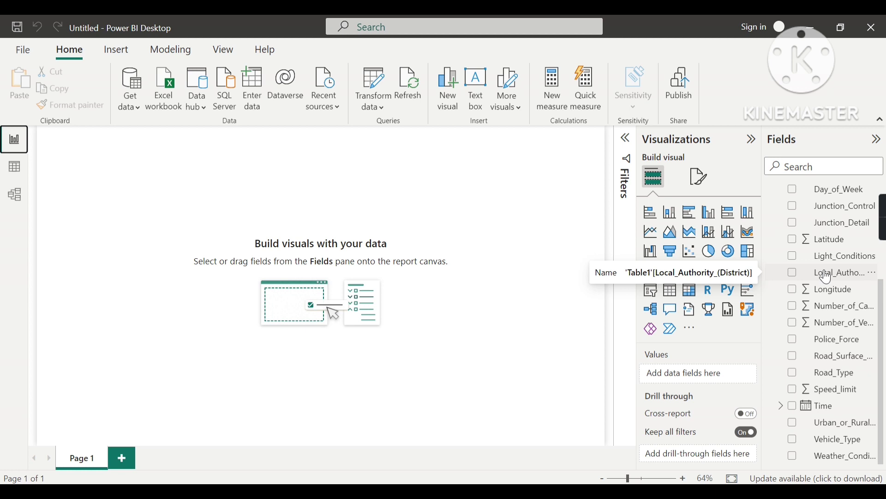
pyautogui.scroll(3, 830, 277)
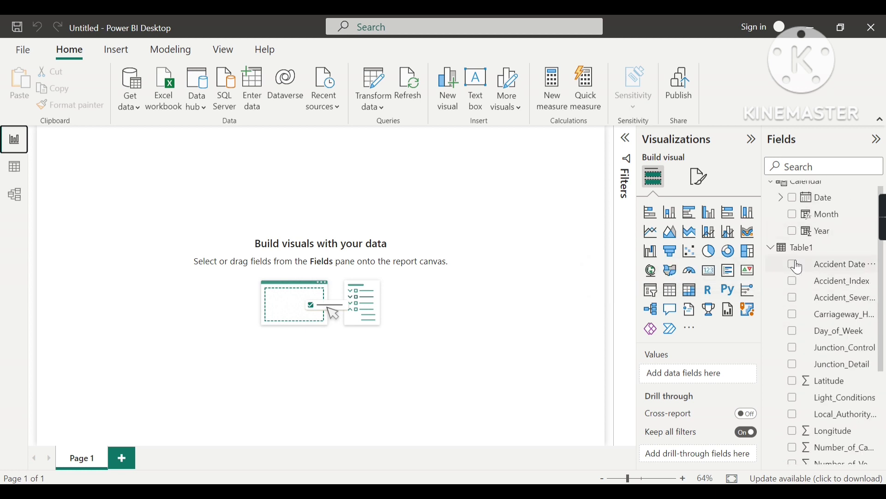
pyautogui.scroll(-2, 831, 298)
pyautogui.scroll(-2, 833, 297)
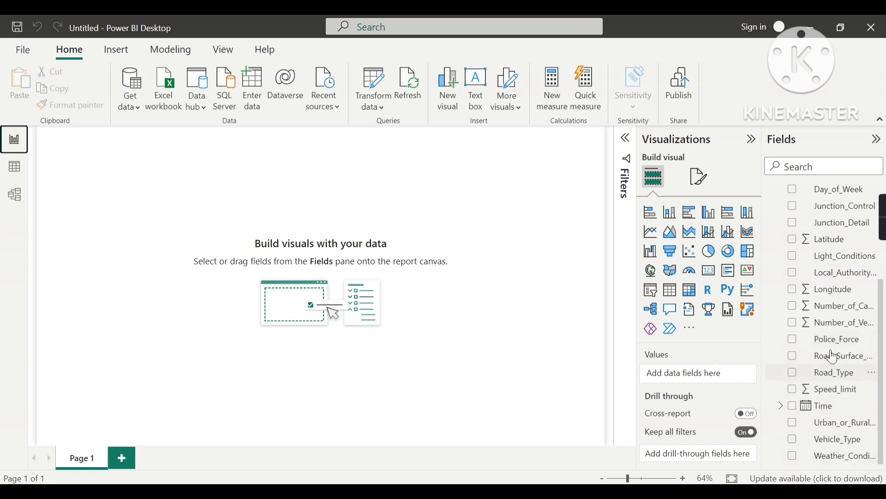
pyautogui.scroll(4, 833, 357)
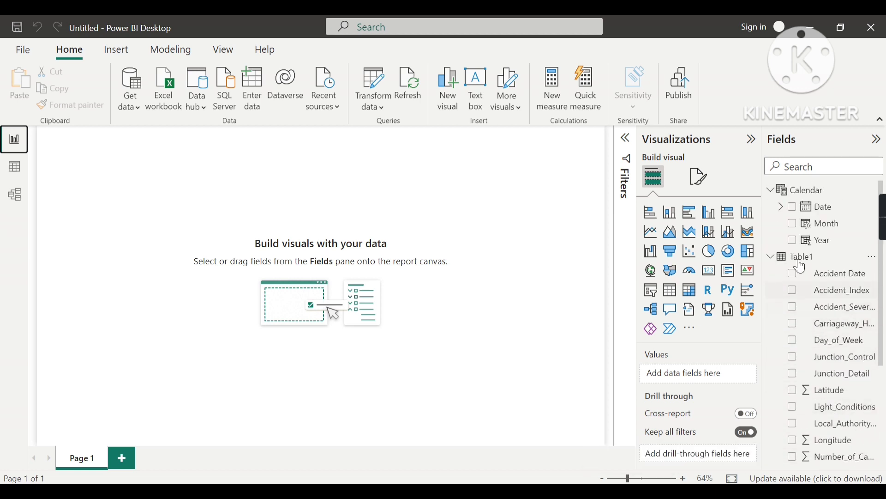
pyautogui.scroll(-5, 808, 270)
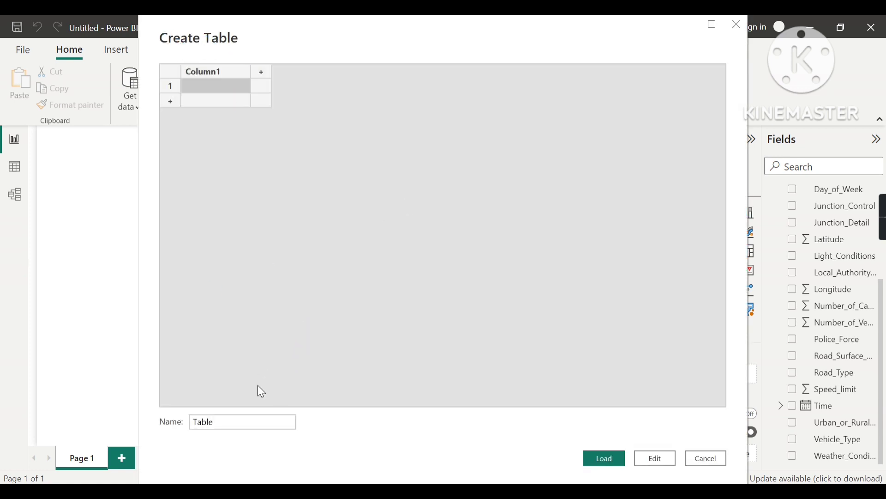
pyautogui.click(257, 422)
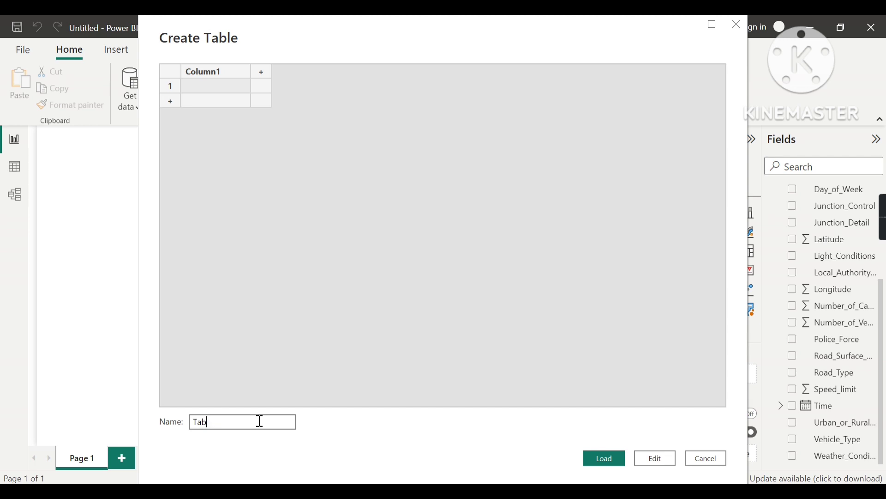
pyautogui.write('Measures')
pyautogui.click(617, 459)
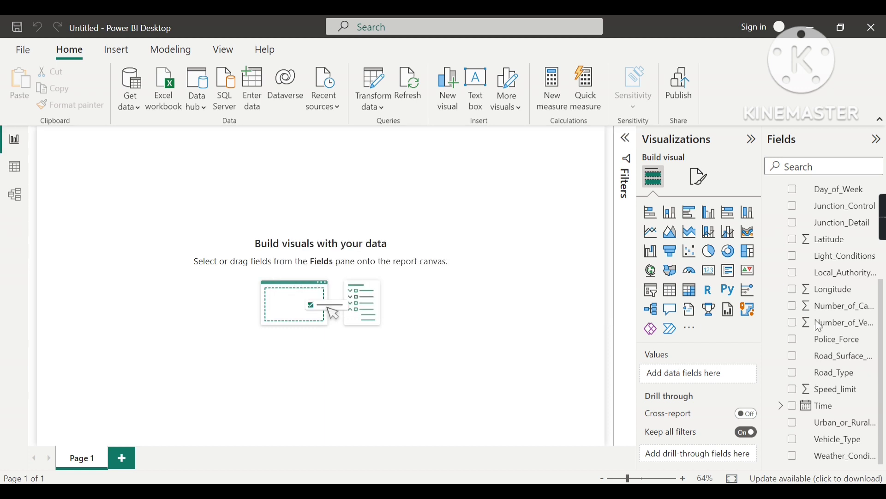
# - Start a new measure in the Measures (2) table and clear the default name from its formula
pyautogui.scroll(3, 804, 300)
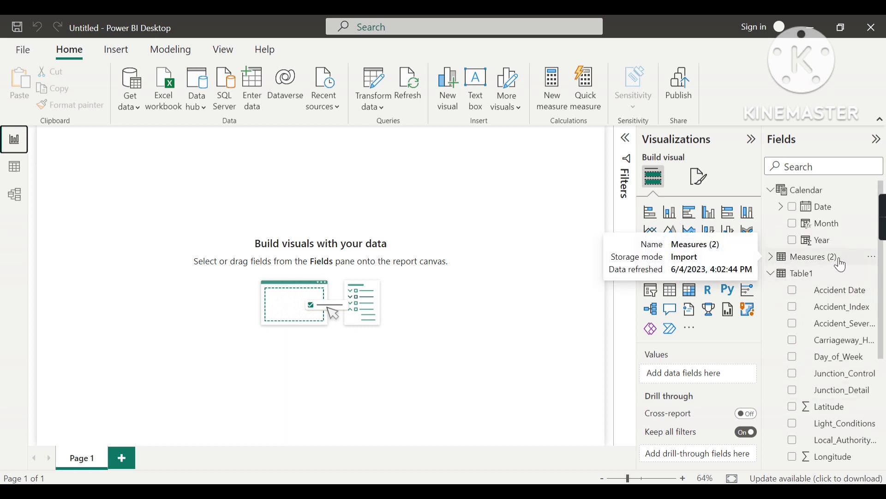
pyautogui.click(774, 261)
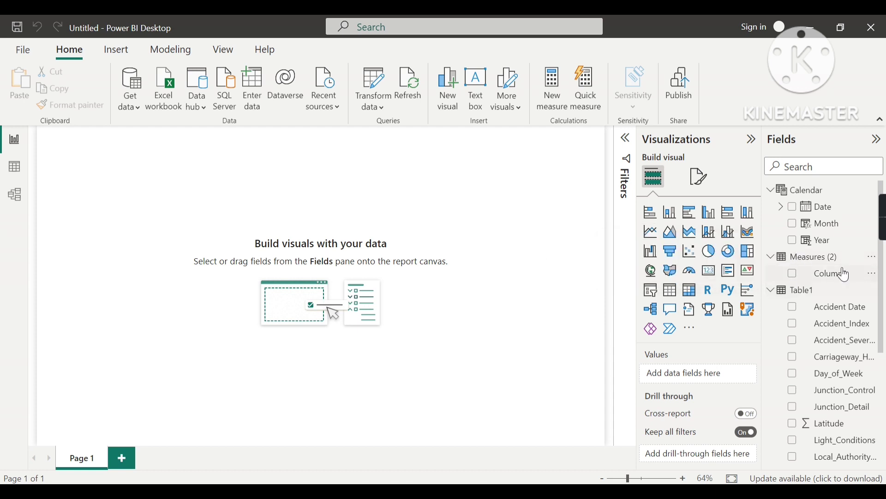
pyautogui.rightClick(794, 264)
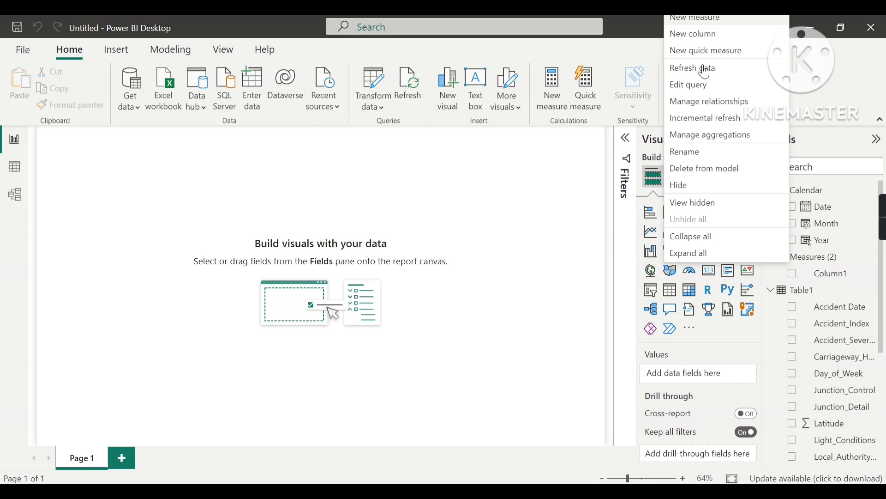
pyautogui.click(714, 24)
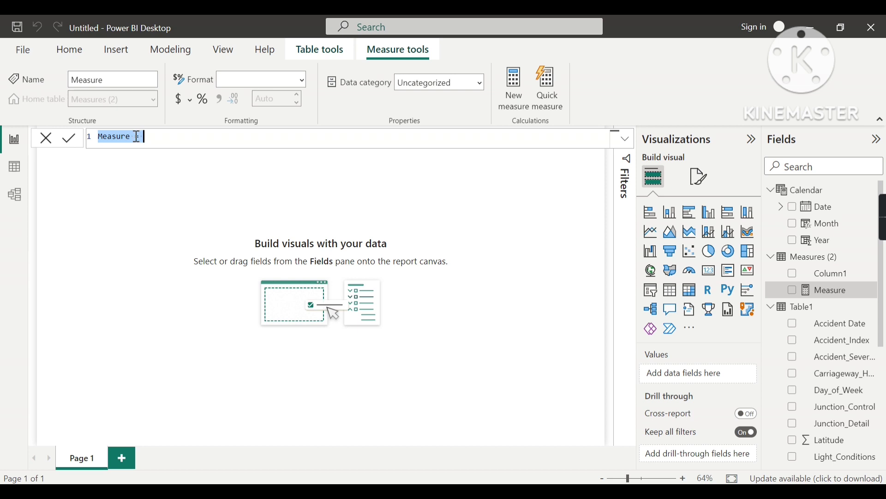
pyautogui.click(135, 138)
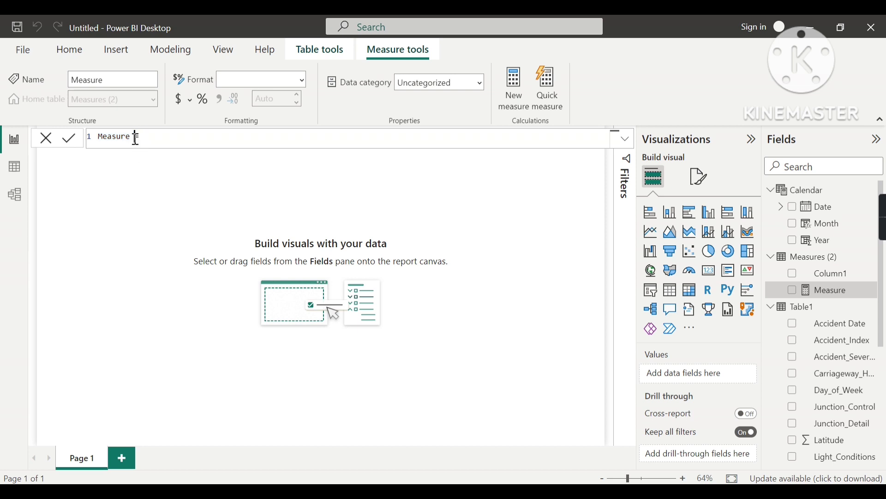
pyautogui.press('BackSpace')
pyautogui.press('BackSpace')
pyautogui.press('BackSpace')
pyautogui.press('BackSpace')
pyautogui.press('BackSpace')
pyautogui.press('BackSpace')
pyautogui.press('BackSpace')
pyautogui.press('BackSpace')
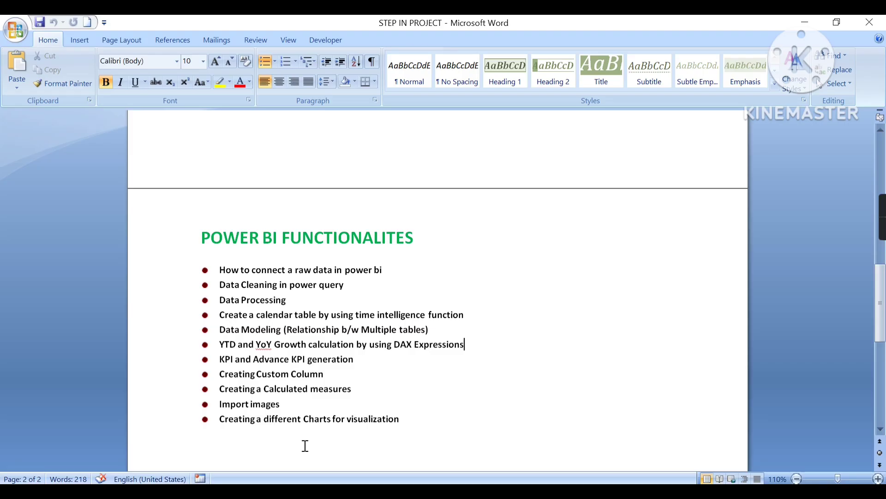
# - Review the client's KPI requirements in the Word document STEP IN PROJECT and return to the measure in Power BI
pyautogui.scroll(10, 297, 317)
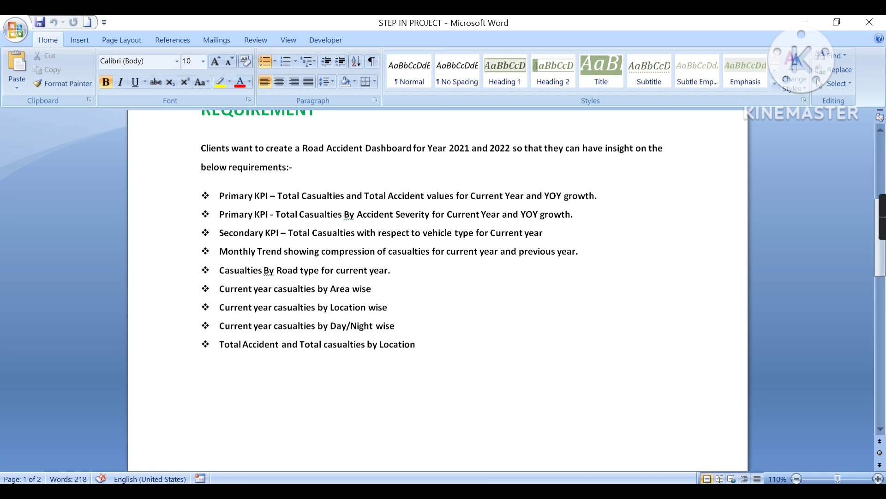
pyautogui.click(492, 492)
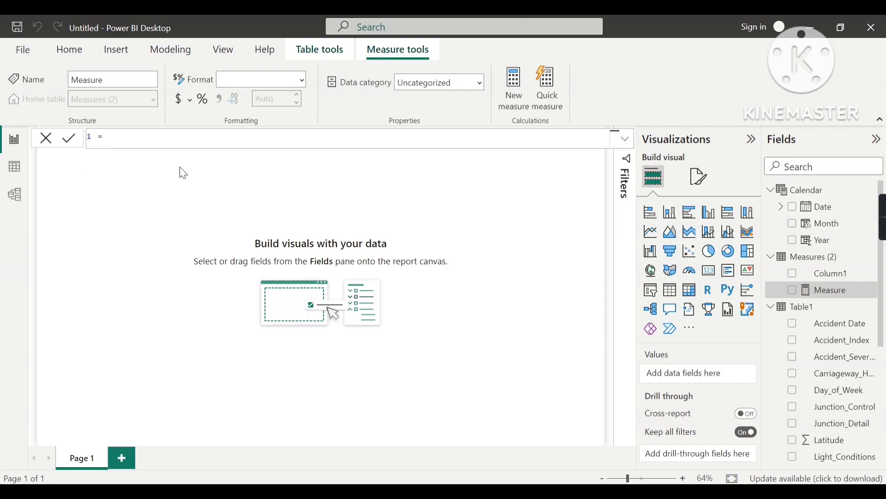
# - Name the new measure CY Casualties and start its formula with the TOTALYTD function
pyautogui.write('CY Casualties')
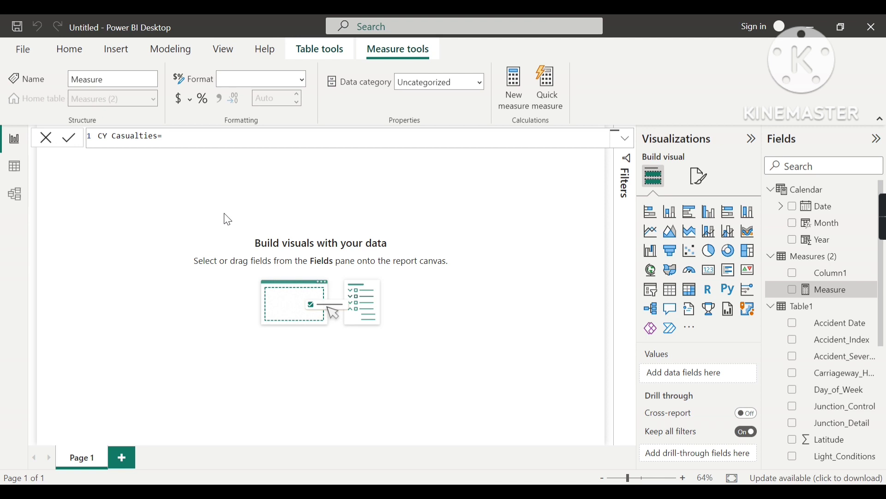
pyautogui.write('To')
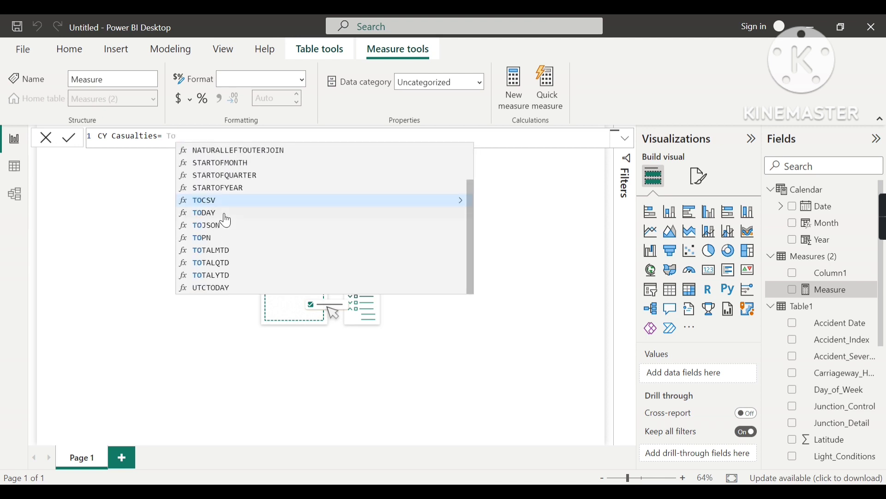
pyautogui.press('Down')
pyautogui.press('Down')
pyautogui.press('Down')
pyautogui.press('Down')
pyautogui.press('Down')
pyautogui.press('Down')
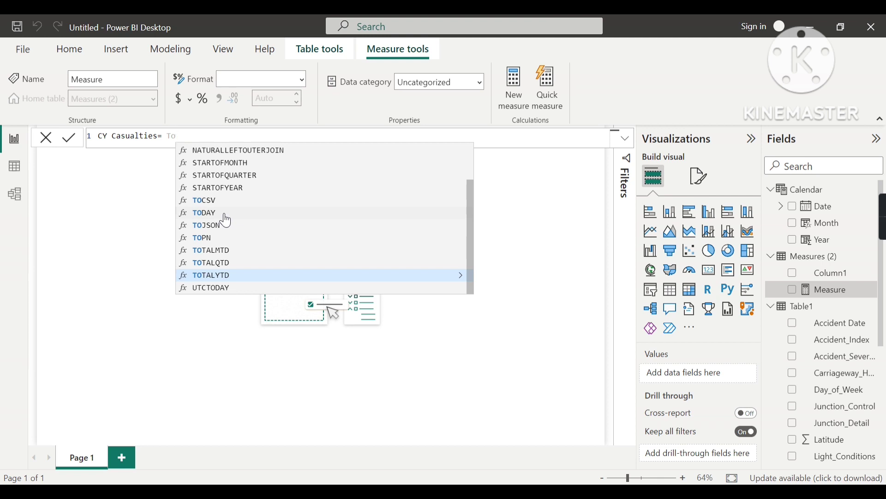
pyautogui.press('Tab')
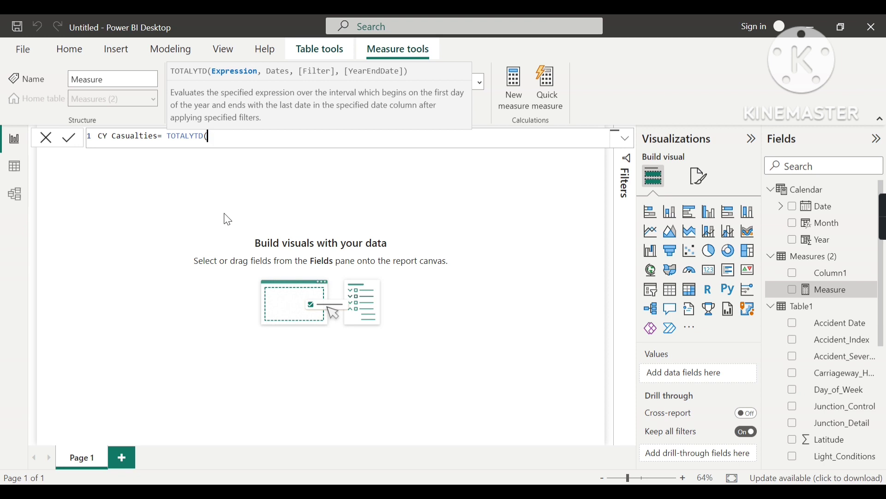
# - Enter SUM(Table1[Number_of_Casualties]) as the expression argument of TOTALYTD in the CY Casualties measure
pyautogui.scroll(-5, 837, 341)
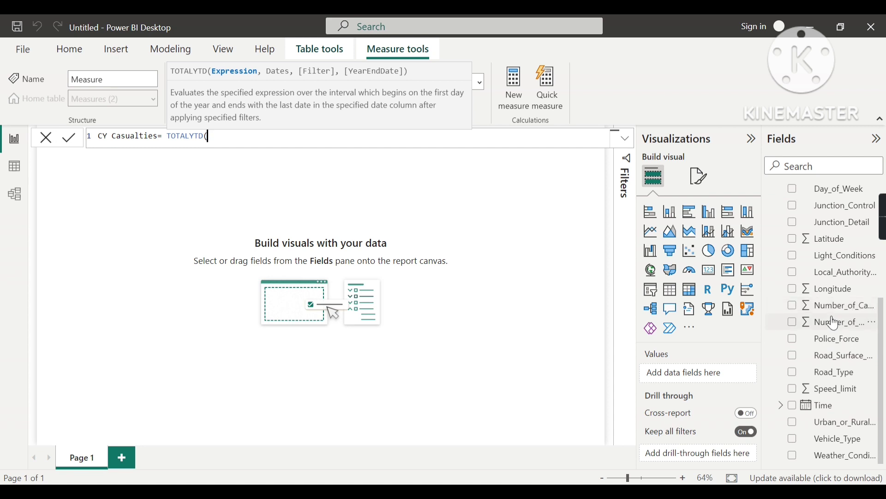
pyautogui.scroll(3, 837, 323)
pyautogui.scroll(1, 845, 379)
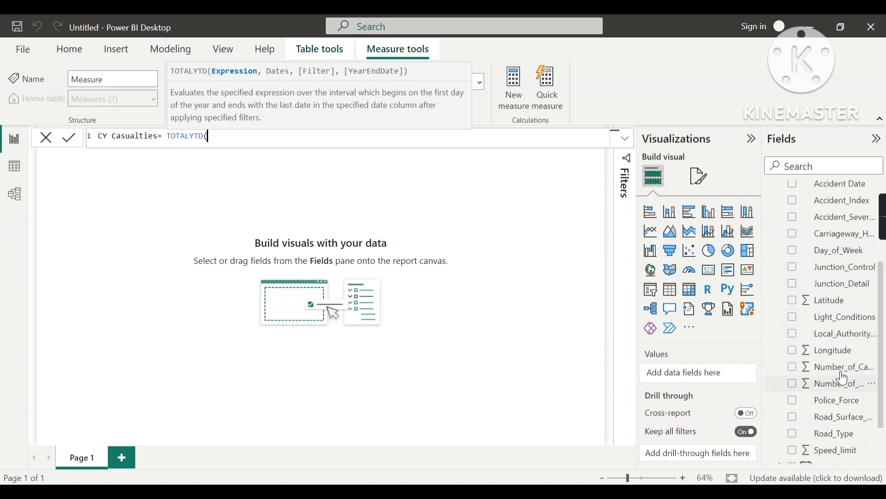
pyautogui.scroll(4, 845, 379)
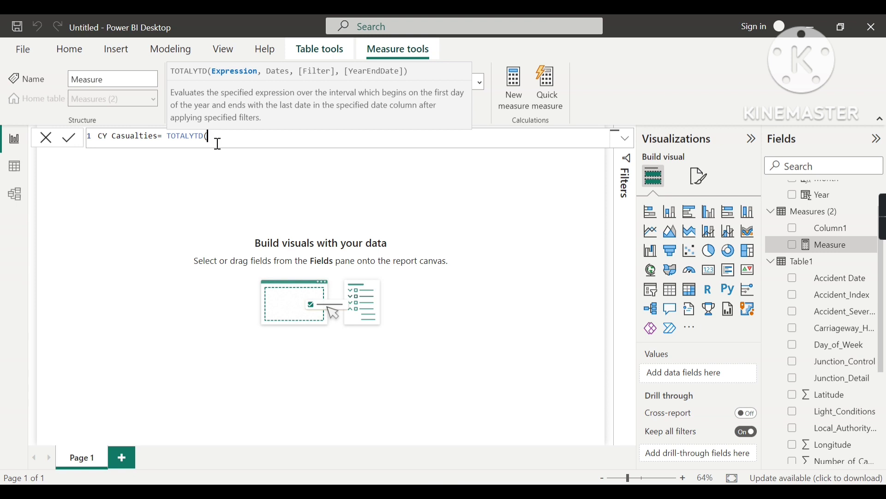
pyautogui.write('SUM(')
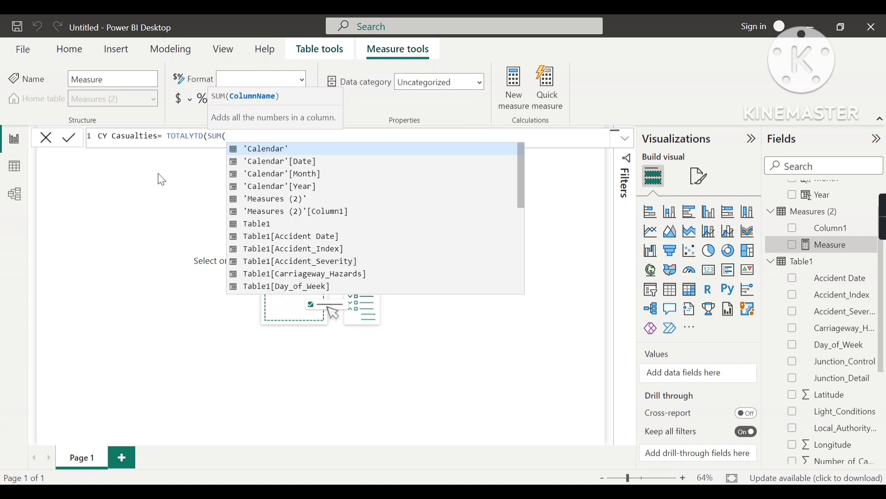
pyautogui.press('Down')
pyautogui.press('Down')
pyautogui.press('Down')
pyautogui.press('Down')
pyautogui.press('Down')
pyautogui.press('Down')
pyautogui.press('Down')
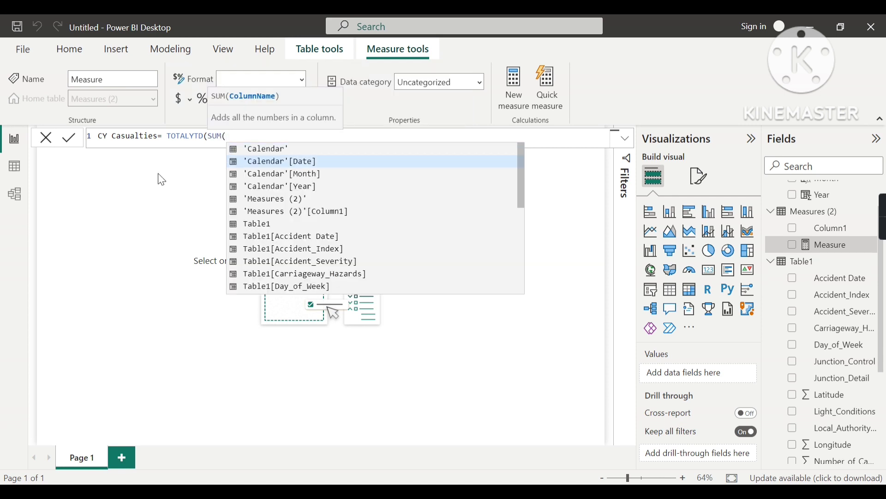
pyautogui.press('Down')
pyautogui.press('Down')
pyautogui.press('Down')
pyautogui.press('Down')
pyautogui.press('Down')
pyautogui.press('Down')
pyautogui.press('Down')
pyautogui.press('Down')
pyautogui.press('Down')
pyautogui.press('Down')
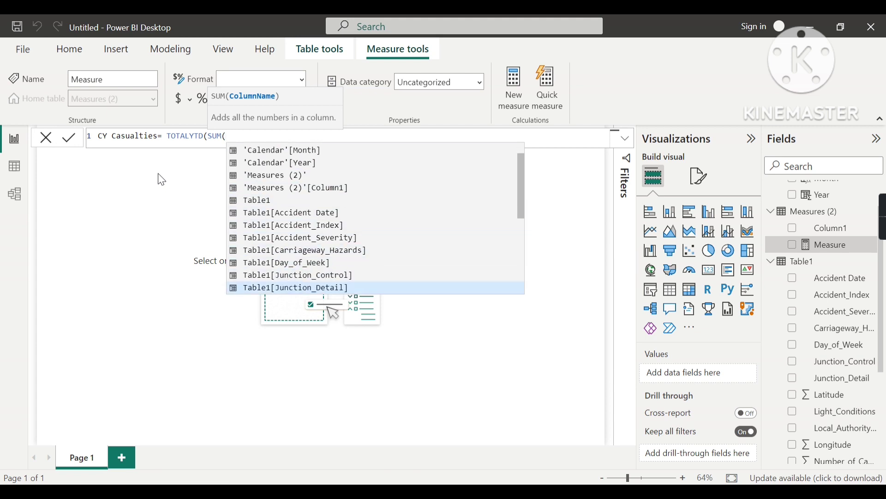
pyautogui.press('Down')
pyautogui.press('Down')
pyautogui.press('Down')
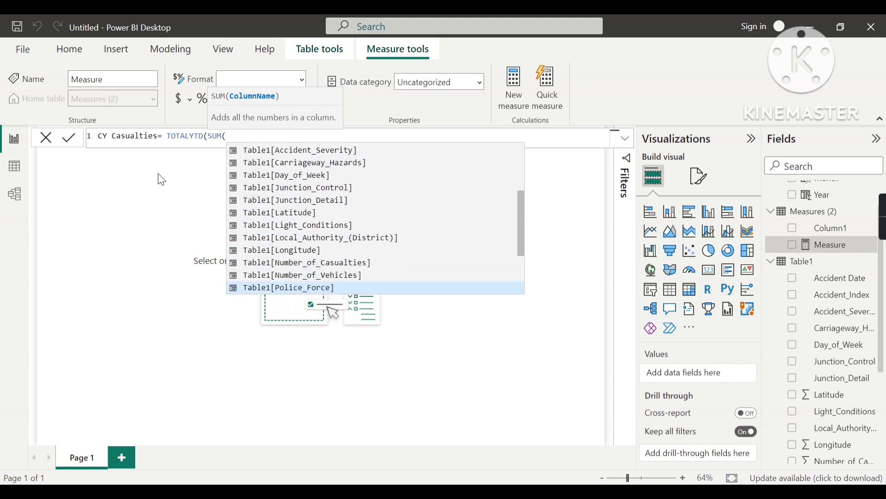
pyautogui.press('Up')
pyautogui.press('Up')
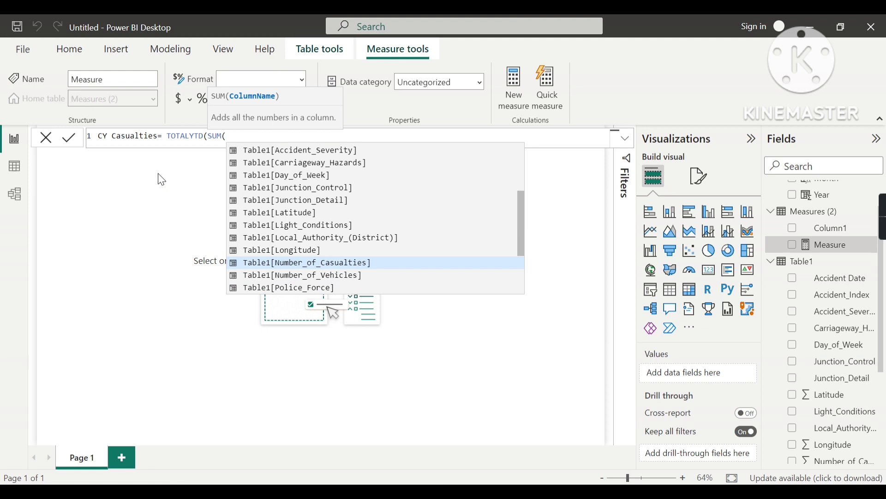
pyautogui.press('Tab')
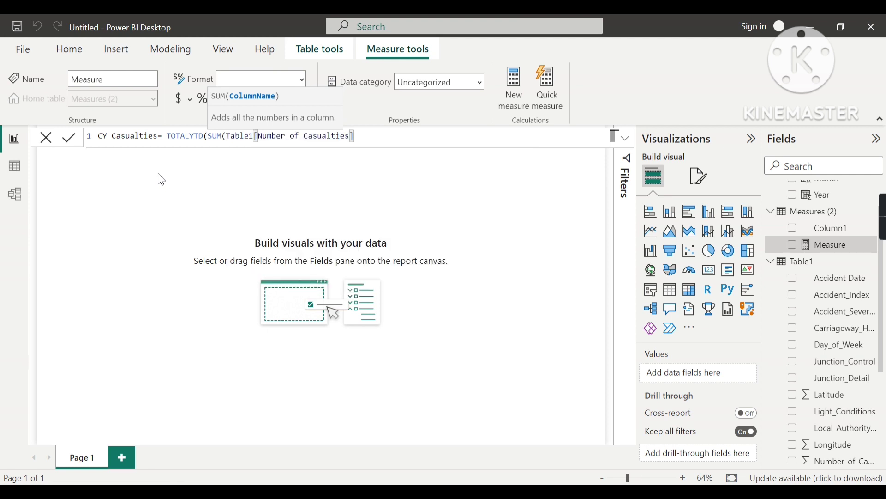
pyautogui.write('),')
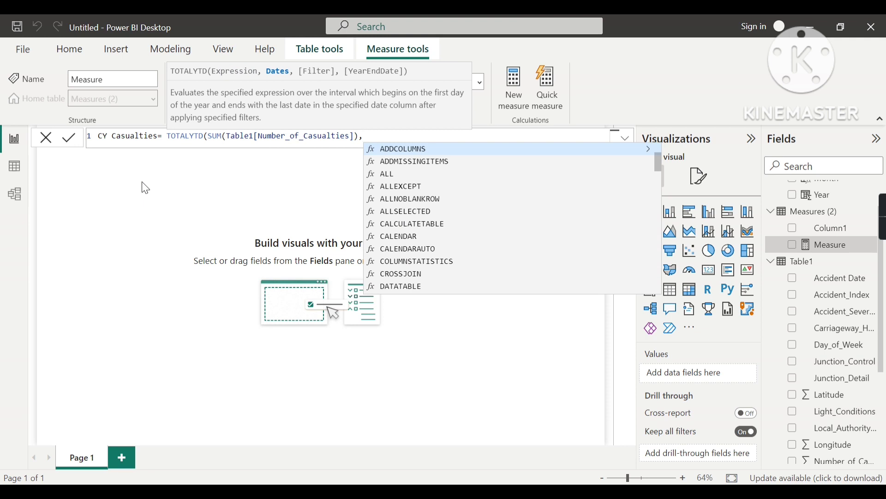
# - Use 'Calendar'[Date] as the dates argument of TOTALYTD and commit the CY Casualties measure
pyautogui.write('cal')
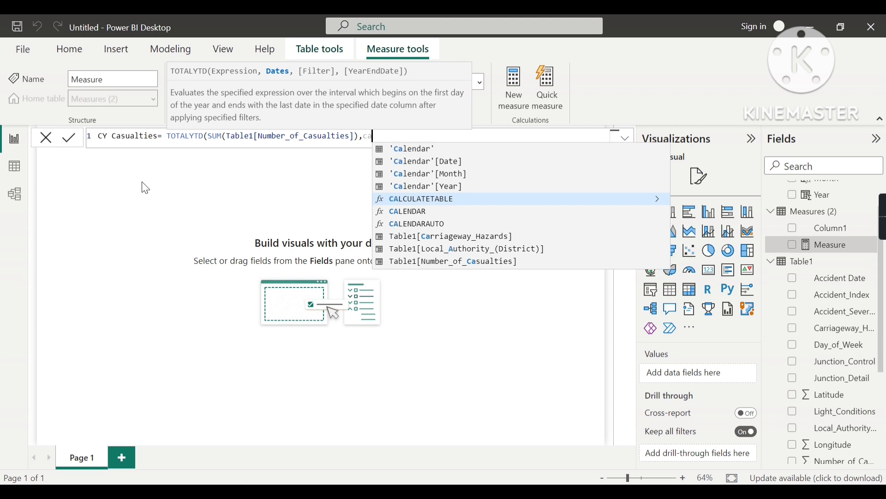
pyautogui.press('Up')
pyautogui.press('Up')
pyautogui.press('Up')
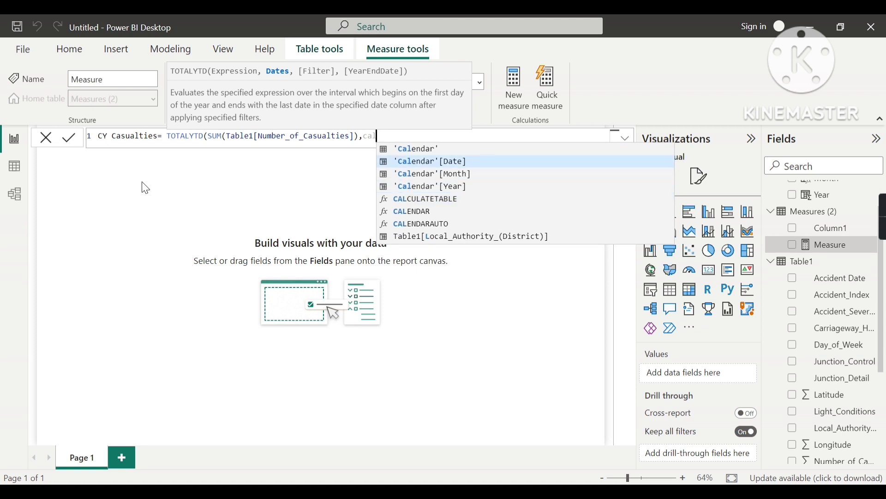
pyautogui.press('Tab')
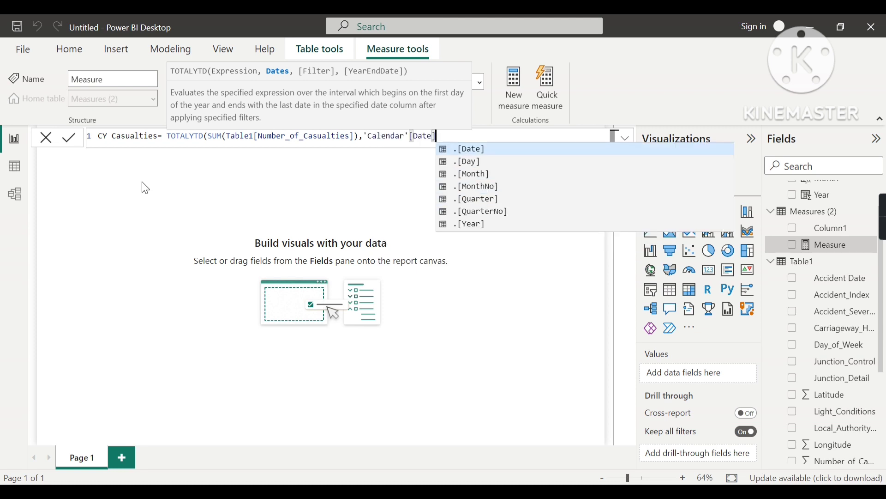
pyautogui.write('])')
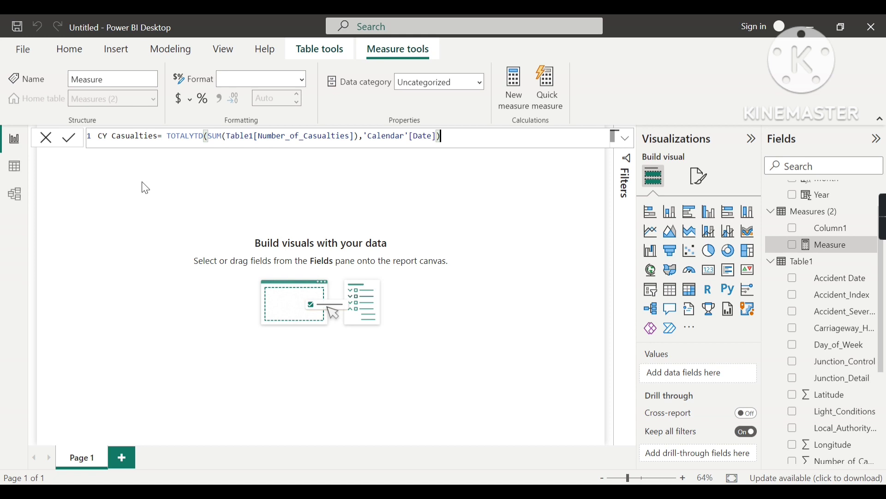
pyautogui.press('Return')
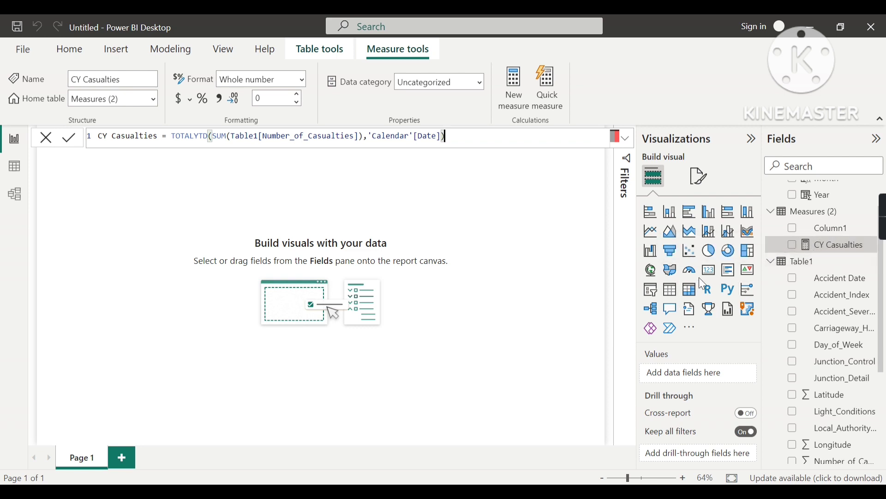
# - Add a card visual showing the CY Casualties measure and shrink it into a small card near the report page's upper-left corner
pyautogui.click(711, 276)
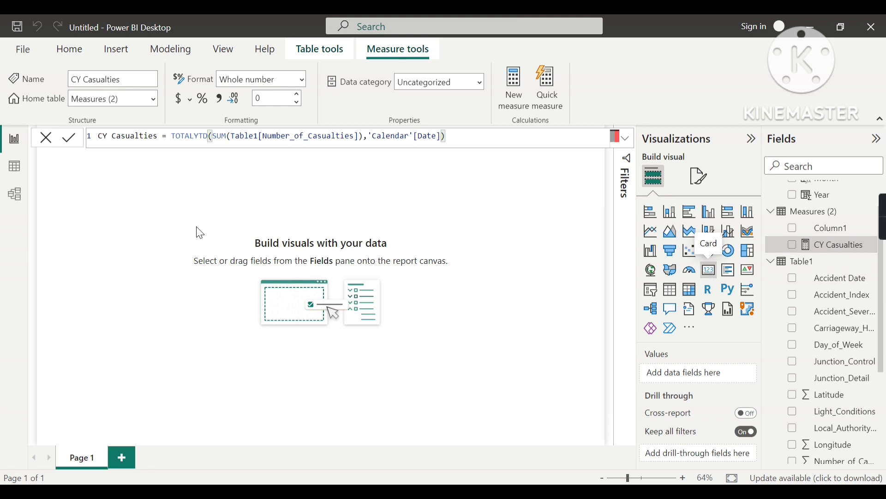
pyautogui.moveTo(81, 210); pyautogui.dragTo(172, 253)
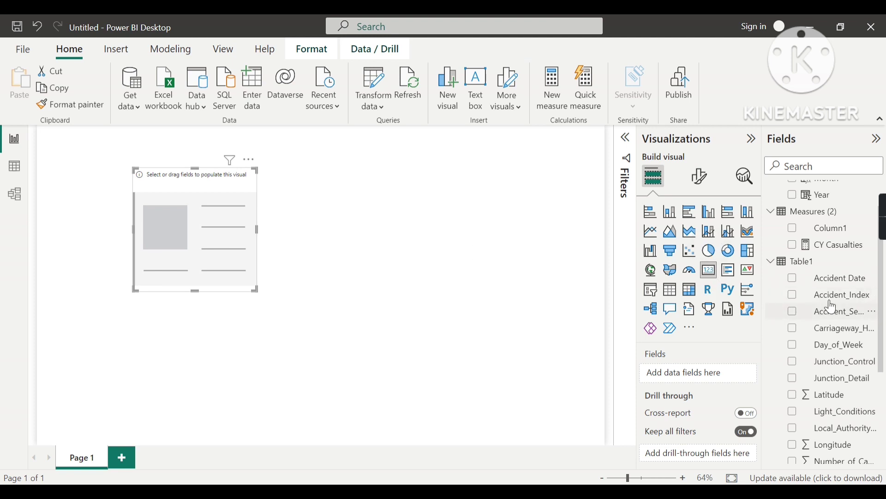
pyautogui.moveTo(844, 255); pyautogui.dragTo(718, 382)
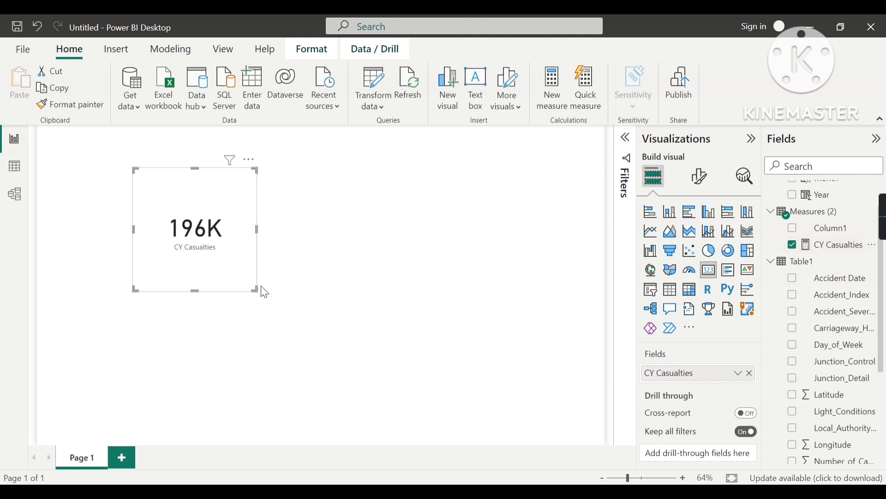
pyautogui.moveTo(257, 292); pyautogui.dragTo(168, 185)
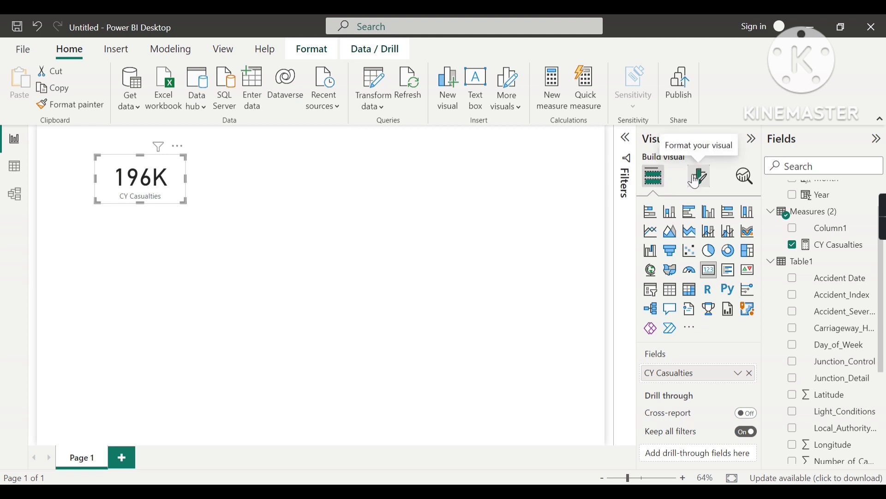
# - Turn off the background and the category label of the CY Casualties card
pyautogui.click(697, 180)
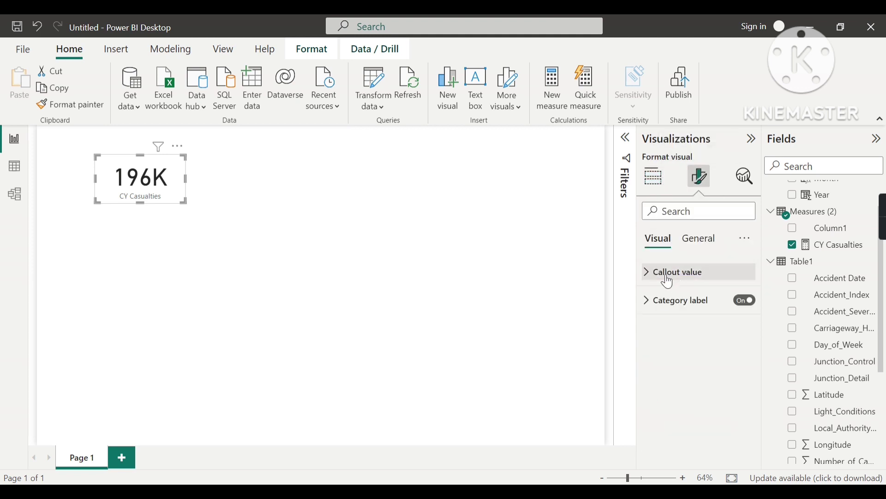
pyautogui.click(698, 241)
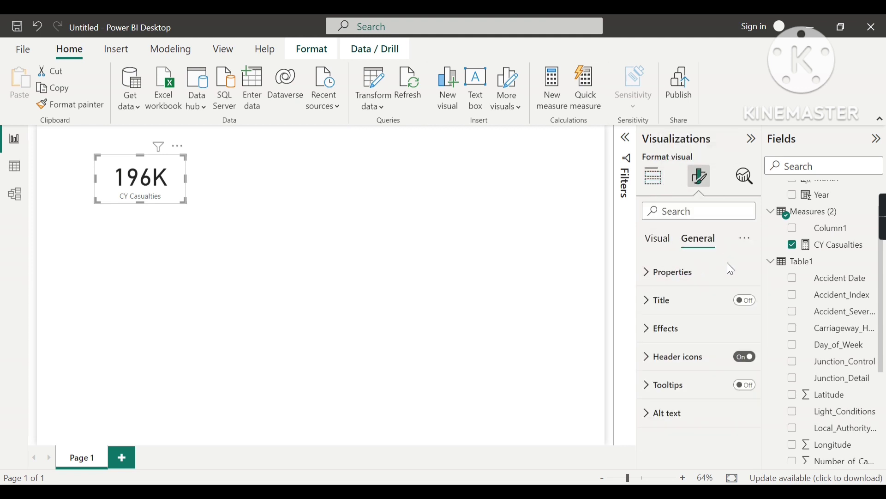
pyautogui.click(719, 338)
pyautogui.click(741, 358)
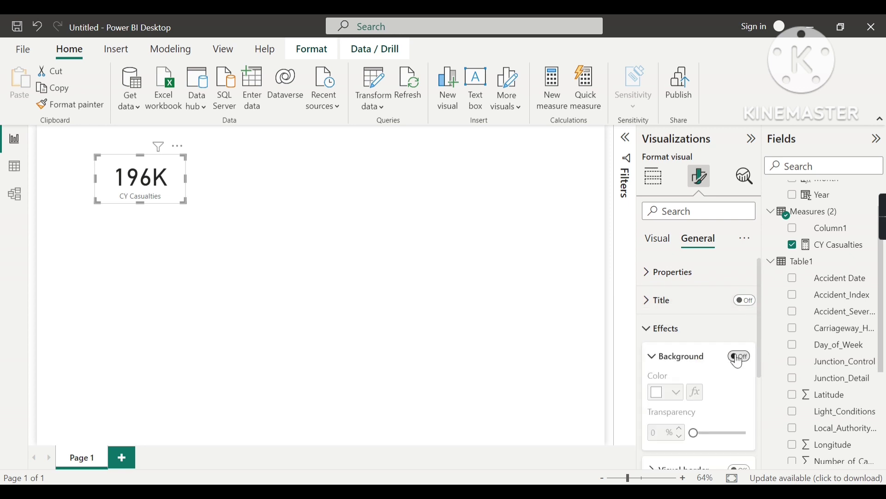
pyautogui.click(648, 330)
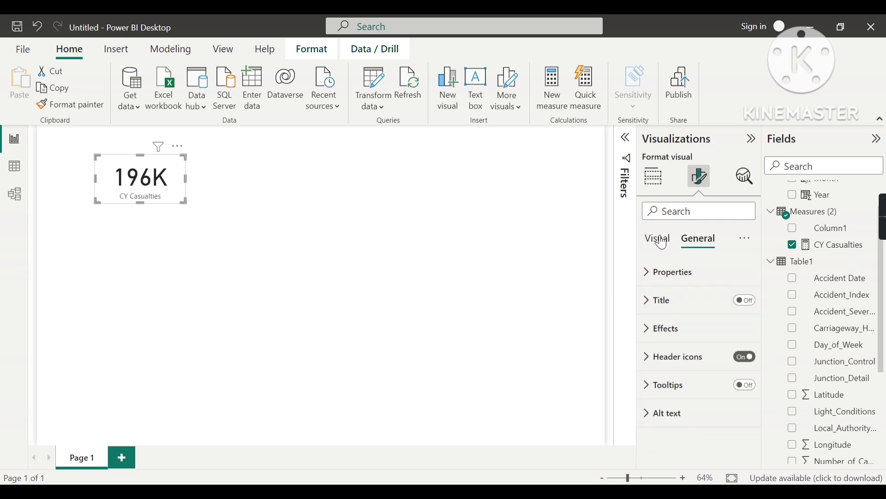
pyautogui.click(661, 240)
pyautogui.click(742, 305)
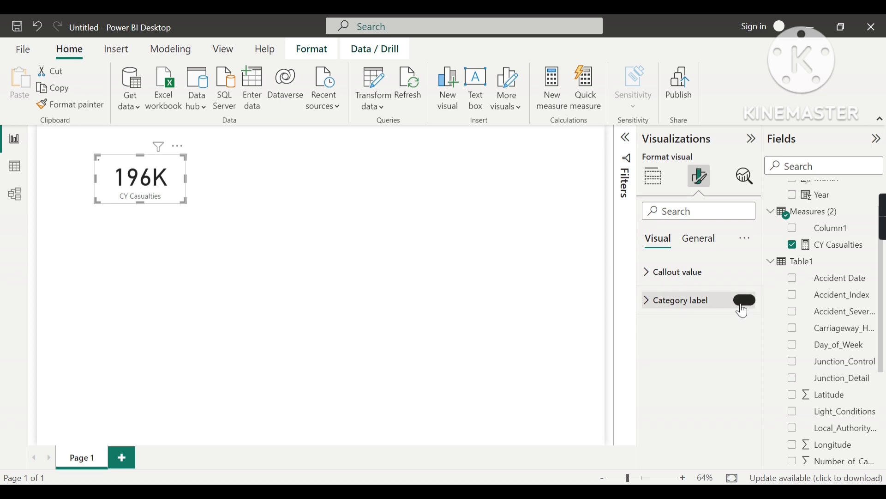
# - Turn on the card's title and set its text to Total CY Casualties
pyautogui.click(699, 239)
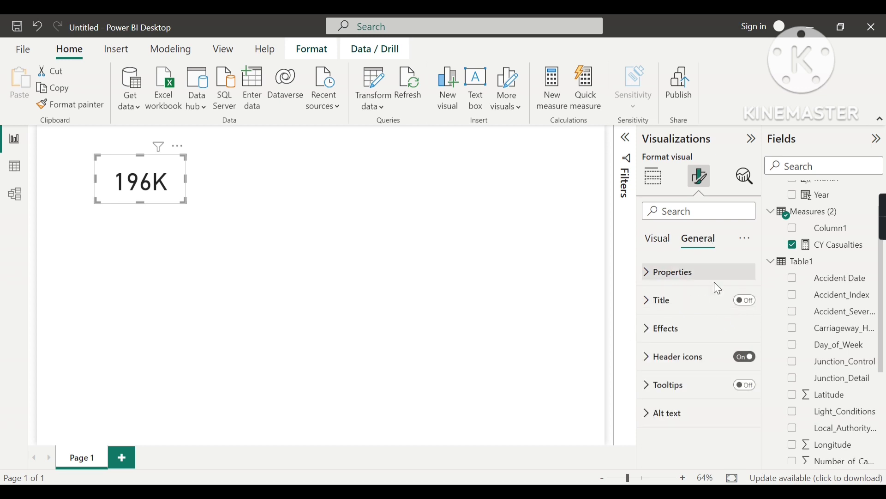
pyautogui.click(742, 306)
pyautogui.click(744, 309)
pyautogui.click(700, 341)
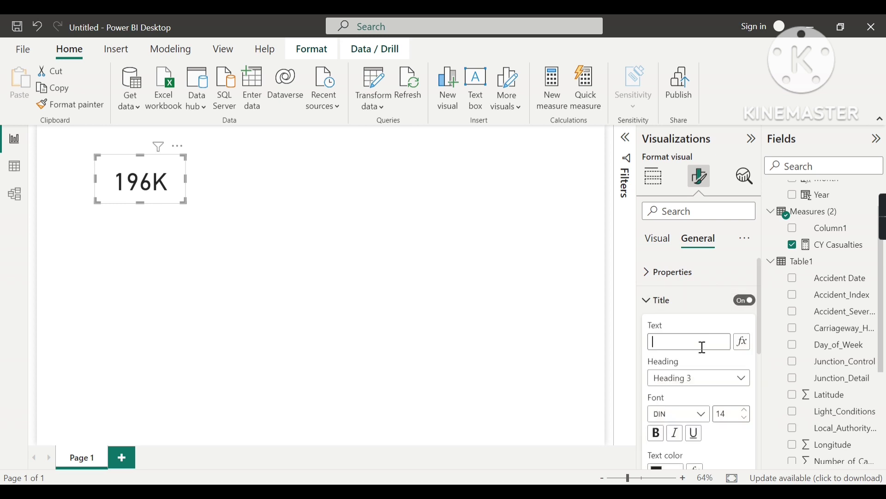
pyautogui.write('Total CY Casual')
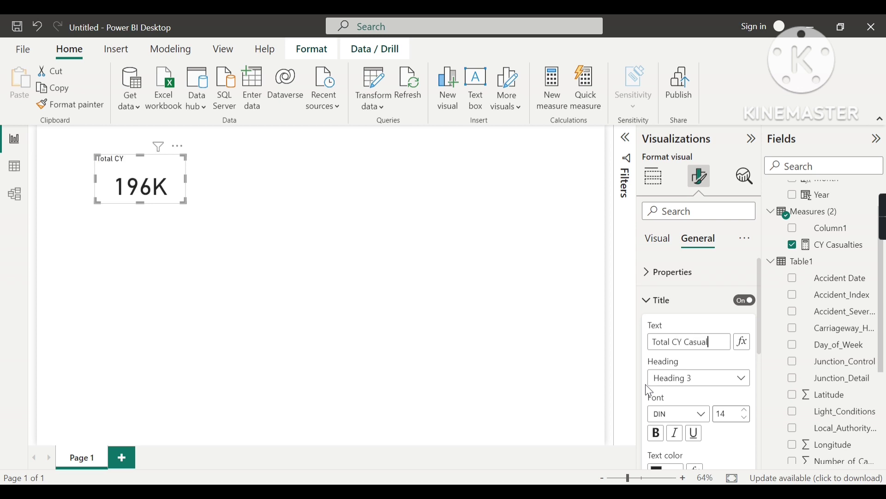
pyautogui.write('ties')
# - Center the Total CY Casualties title horizontally on the card
pyautogui.scroll(-2, 836, 418)
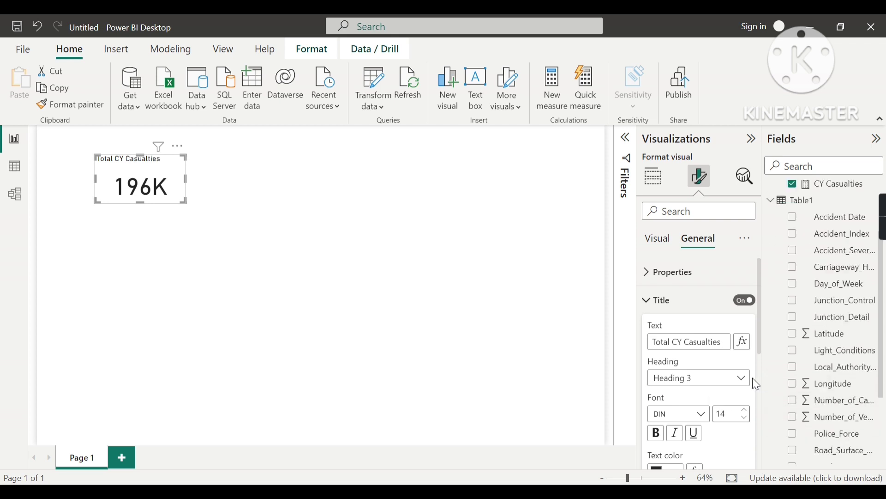
pyautogui.scroll(-1, 712, 391)
pyautogui.scroll(-1, 713, 391)
pyautogui.click(675, 438)
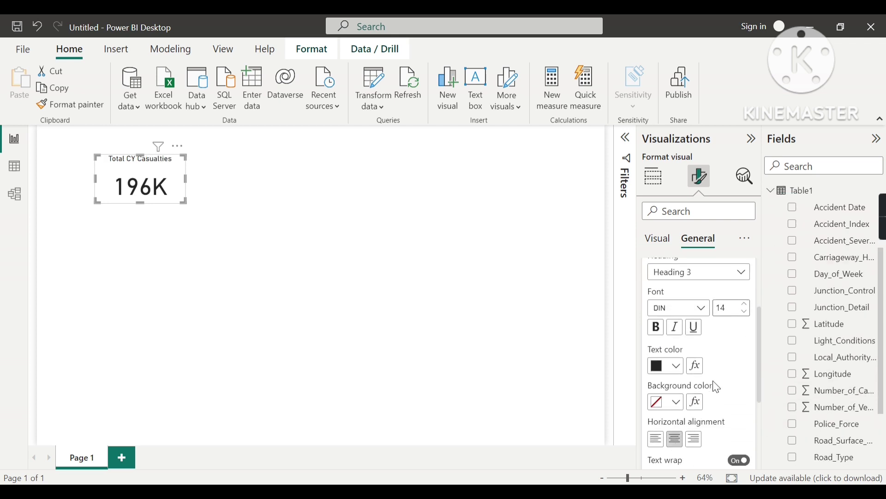
# - Format the card title Total CY Casualties in bold Georgia at size 13
pyautogui.click(701, 318)
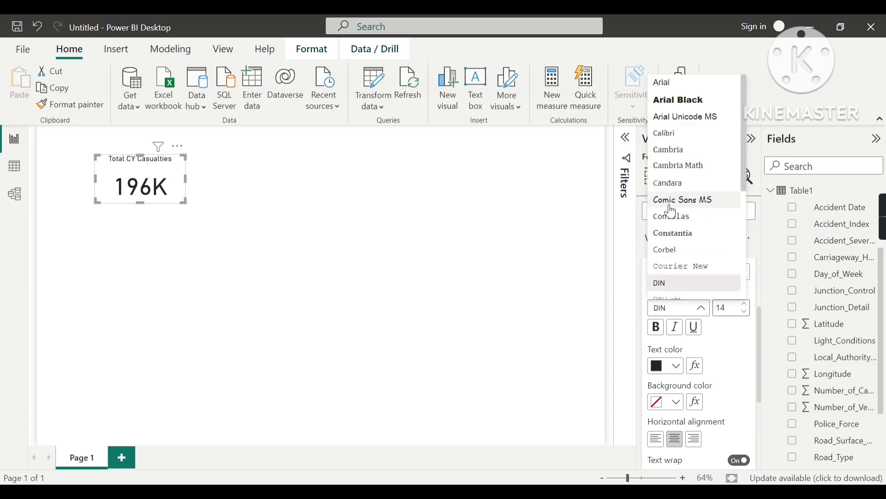
pyautogui.scroll(-1, 681, 221)
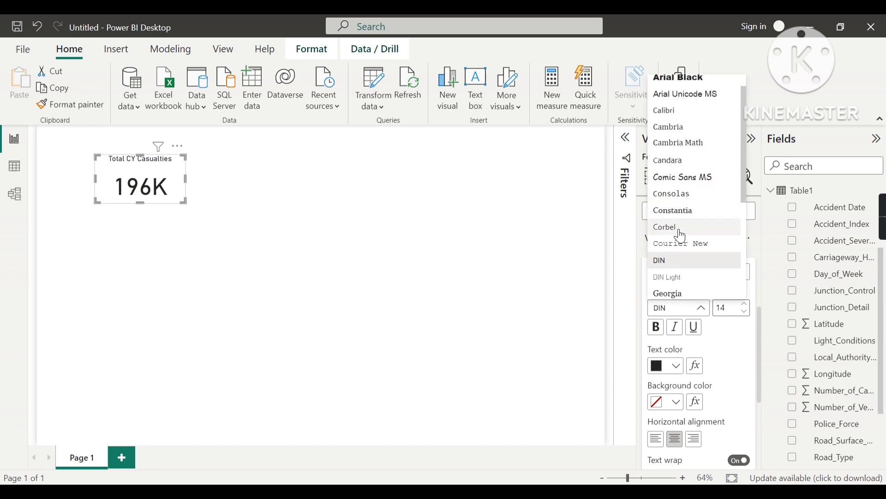
pyautogui.scroll(-3, 682, 231)
pyautogui.click(683, 252)
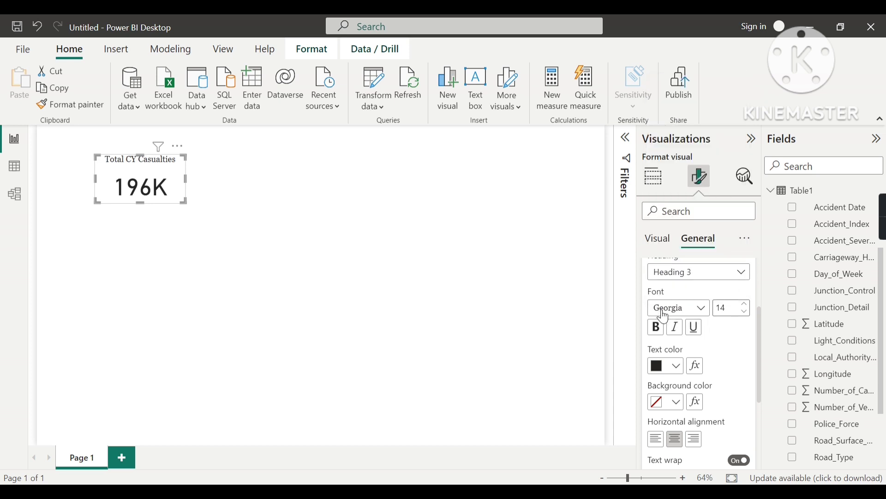
pyautogui.click(745, 312)
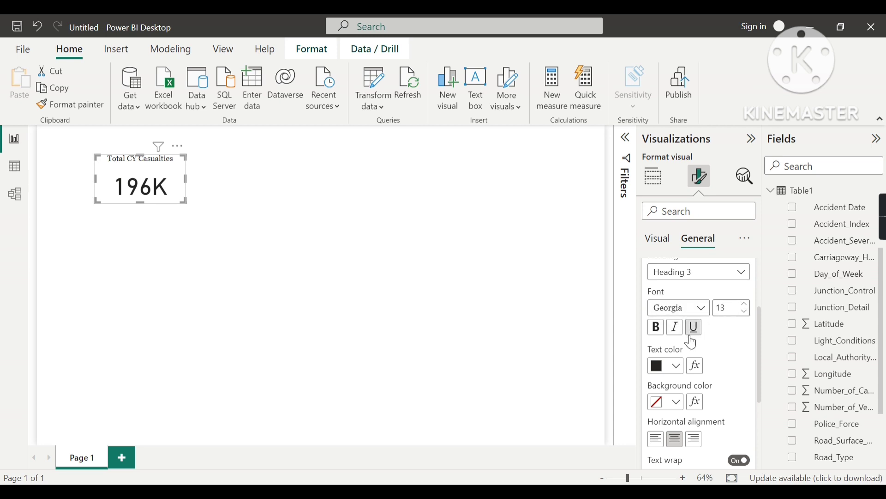
pyautogui.click(657, 332)
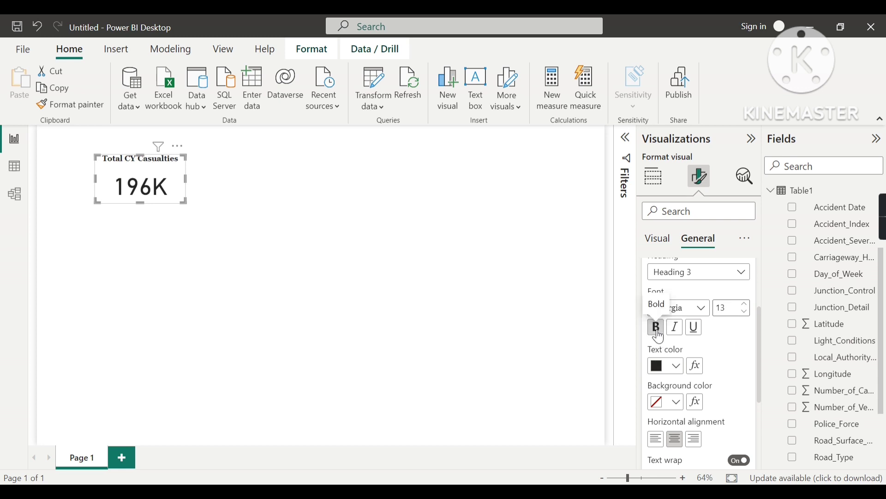
pyautogui.scroll(2, 697, 335)
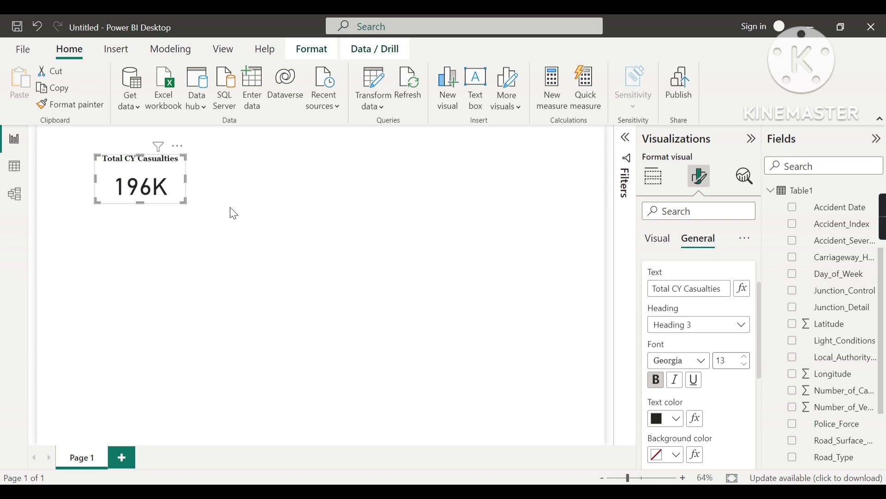
pyautogui.scroll(1, 675, 317)
pyautogui.scroll(2, 671, 305)
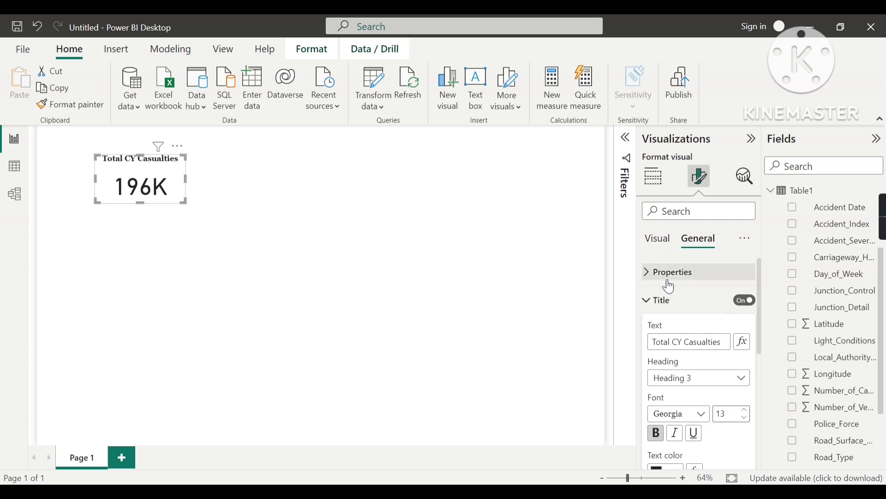
pyautogui.click(651, 299)
# - Format the card's callout value in bold Verdana at size 35
pyautogui.click(658, 247)
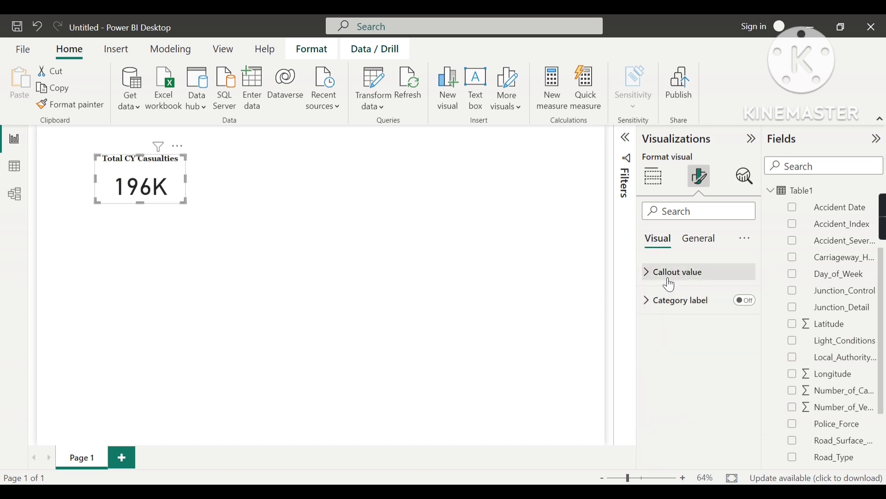
pyautogui.click(660, 276)
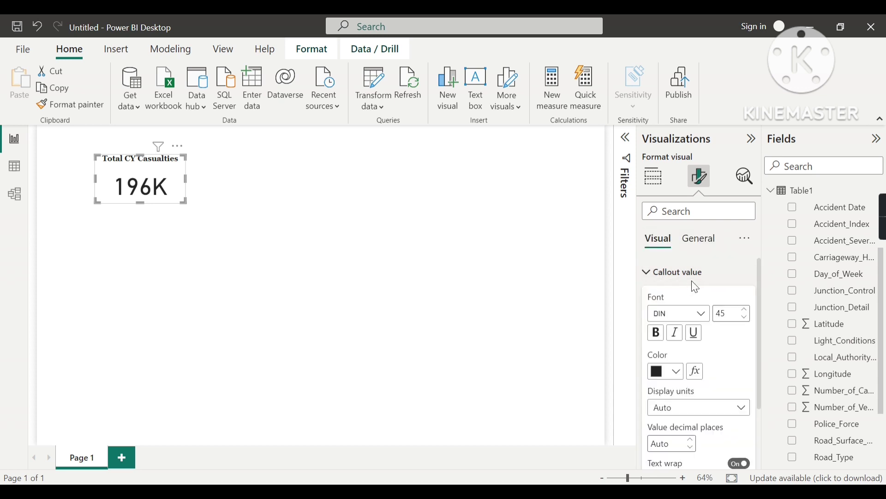
pyautogui.scroll(-1, 698, 296)
pyautogui.doubleClick(734, 281)
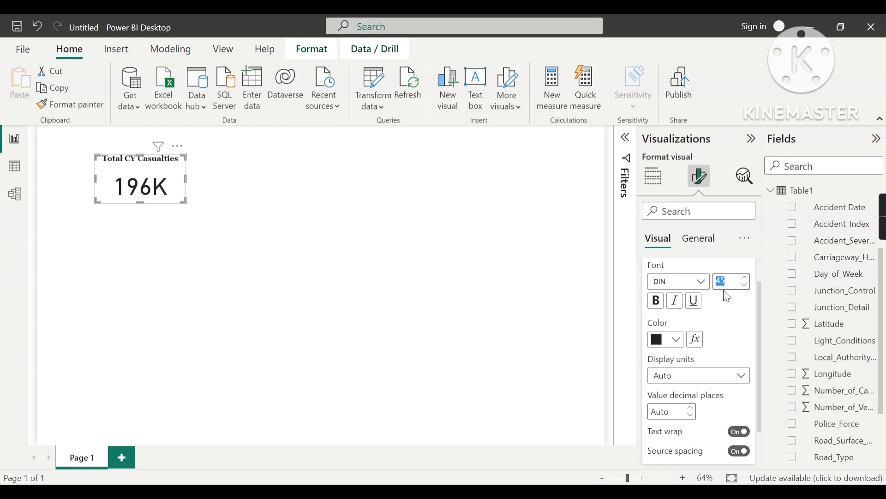
pyautogui.write('35')
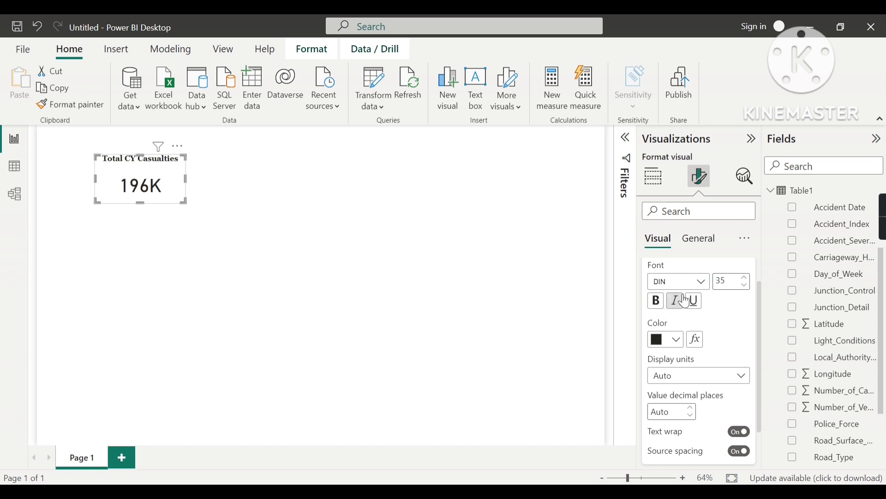
pyautogui.click(703, 283)
pyautogui.scroll(-2, 702, 188)
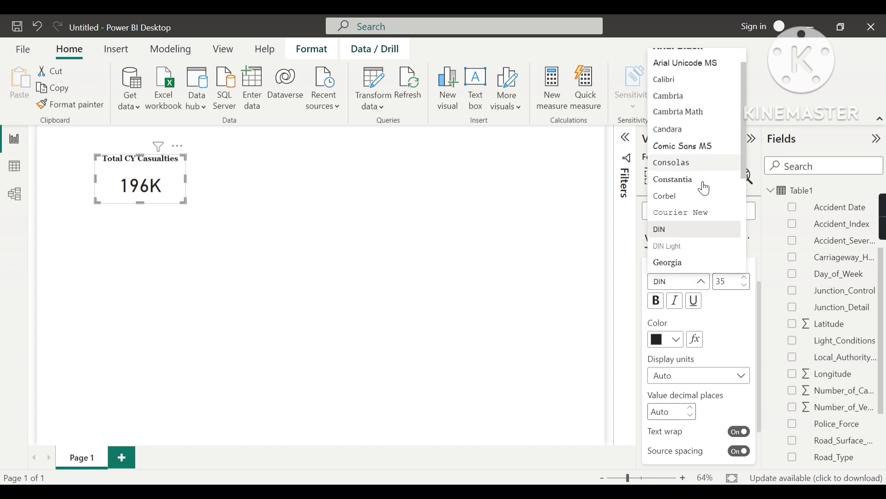
pyautogui.scroll(-5, 706, 189)
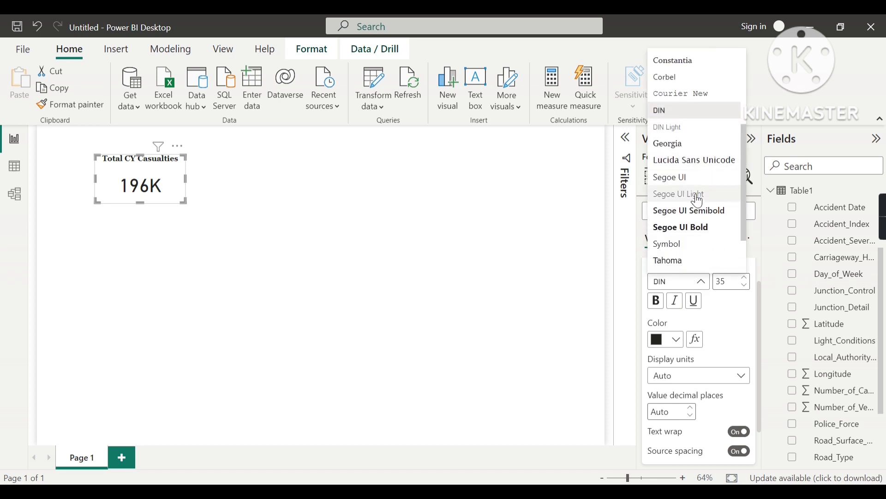
pyautogui.scroll(-1, 699, 201)
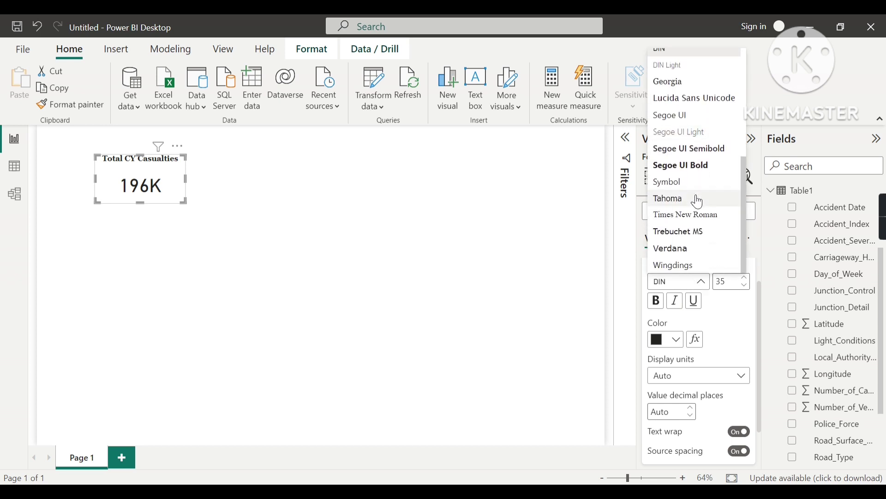
pyautogui.click(676, 252)
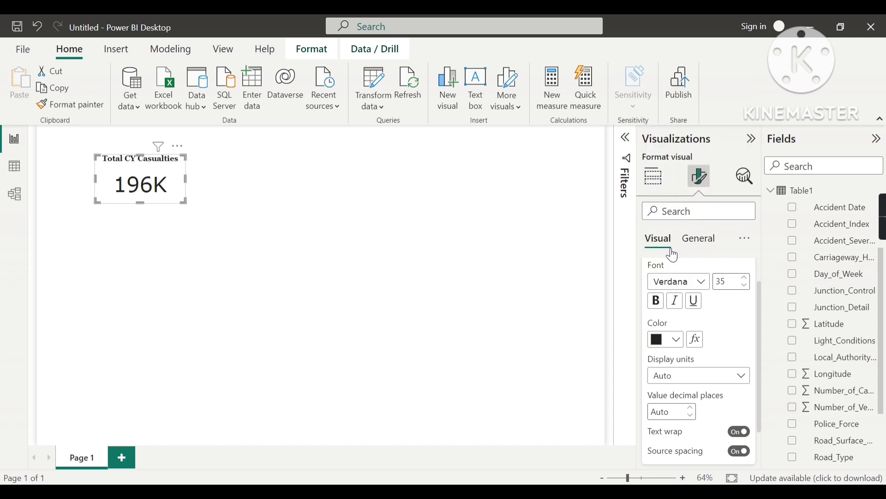
pyautogui.click(655, 302)
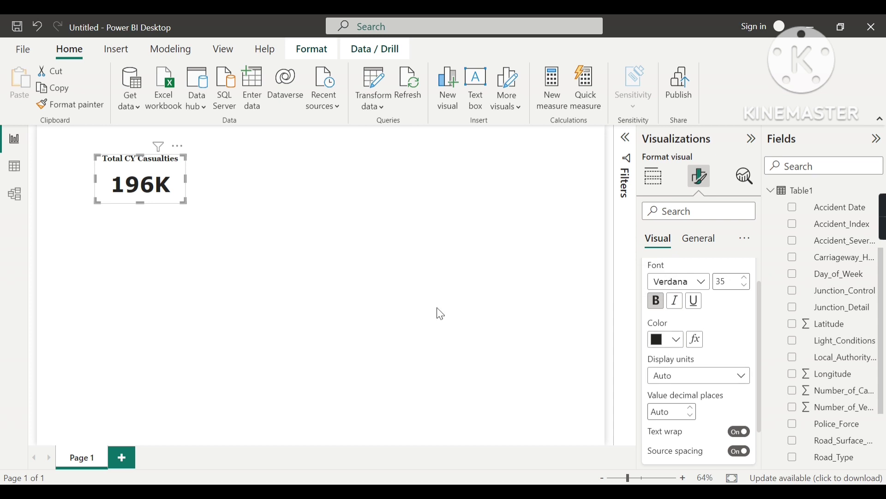
# - Shrink the Total CY Casualties card slightly so it fits closely around its title and value, and deselect it
pyautogui.moveTo(185, 202)
pyautogui.mouseDown()
pyautogui.moveTo(172, 190)
pyautogui.moveTo(182, 210)
pyautogui.moveTo(184, 190)
pyautogui.moveTo(175, 195)
pyautogui.mouseUp()
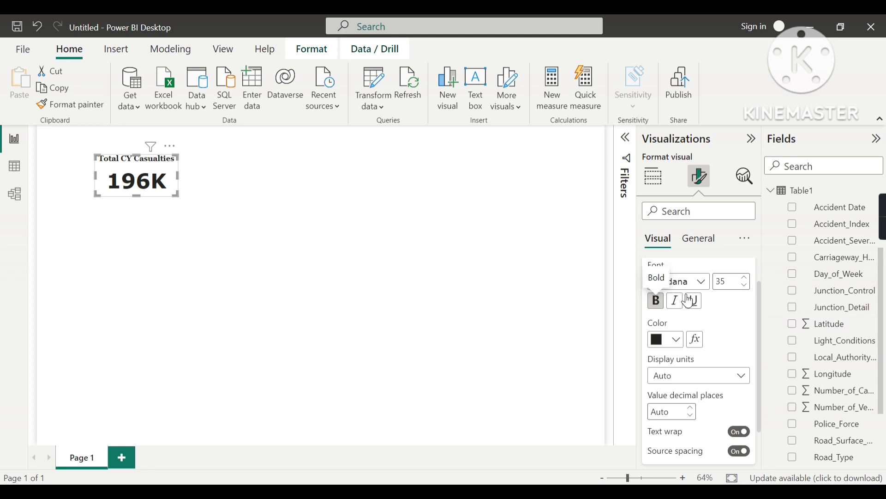
pyautogui.scroll(1, 680, 303)
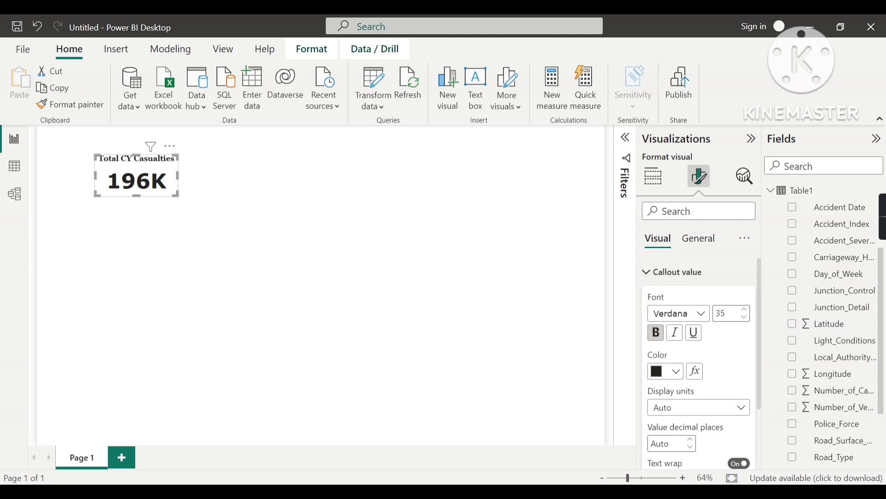
pyautogui.scroll(-3, 678, 355)
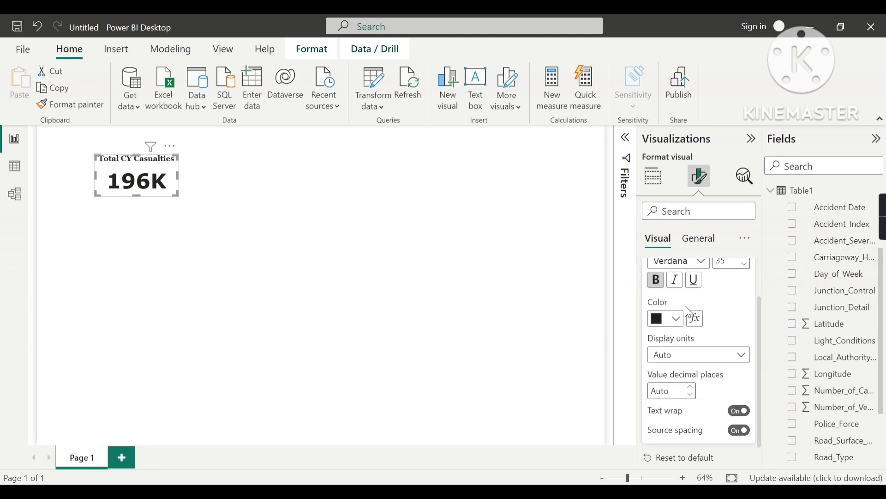
pyautogui.scroll(3, 689, 312)
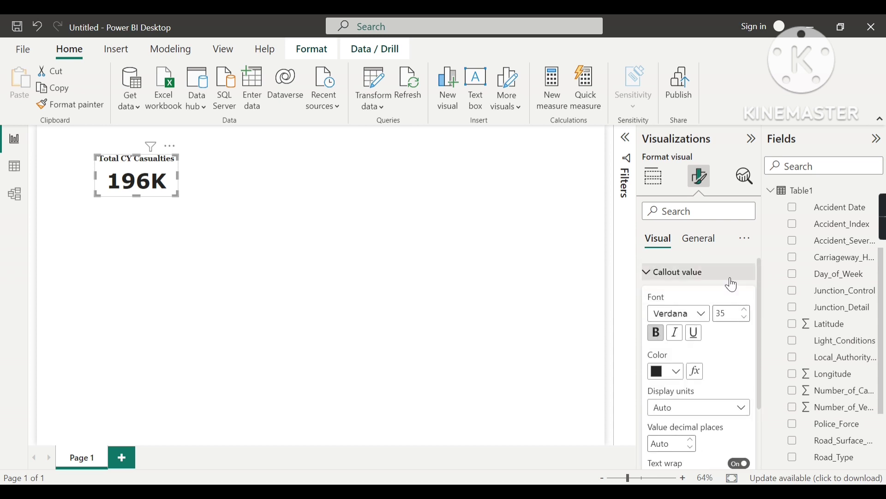
pyautogui.click(652, 266)
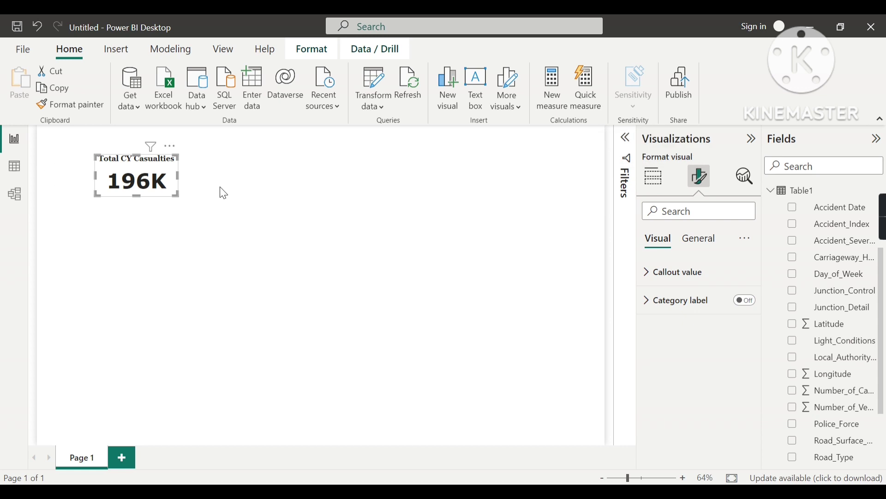
pyautogui.click(234, 236)
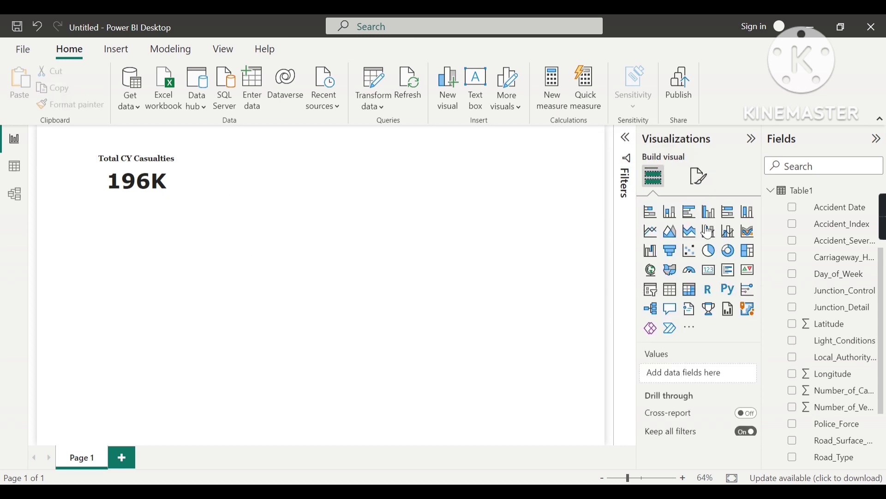
# - Add a measure named PY Casualties to the Measures (2) table and begin its formula with the CALCULATE function
pyautogui.scroll(5, 827, 258)
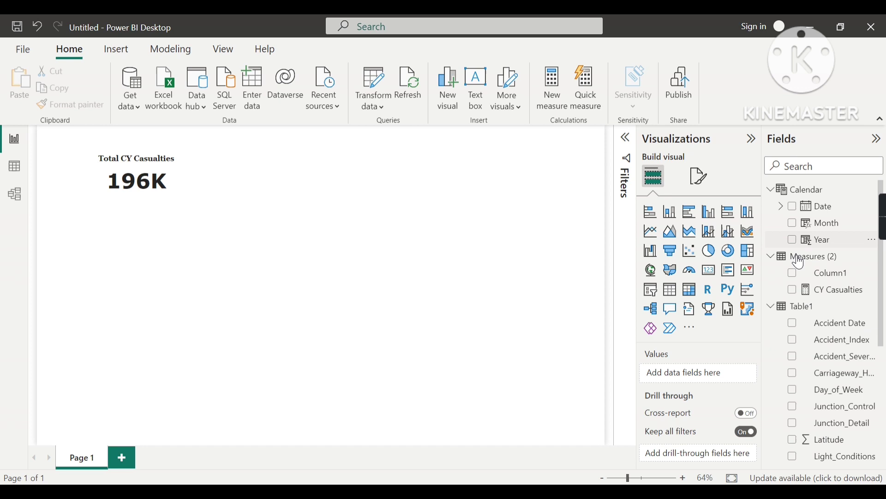
pyautogui.rightClick(813, 262)
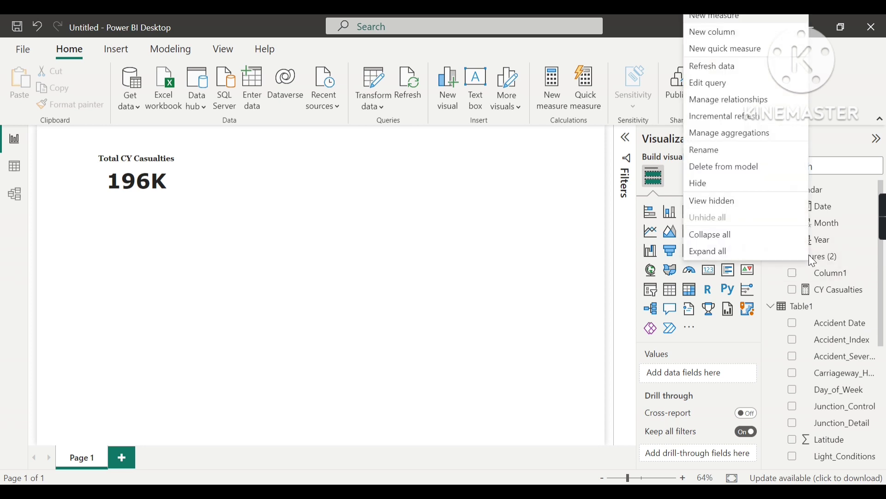
pyautogui.click(728, 18)
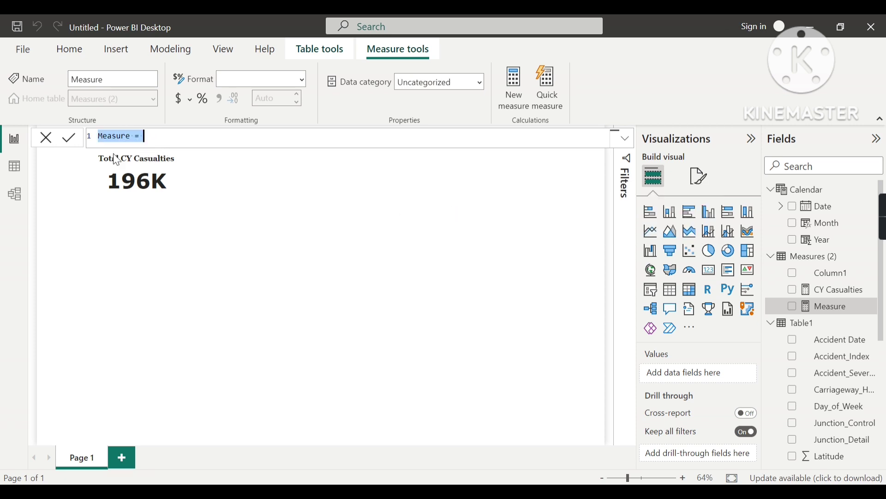
pyautogui.click(134, 142)
pyautogui.press('BackSpace')
pyautogui.press('BackSpace')
pyautogui.press('BackSpace')
pyautogui.press('BackSpace')
pyautogui.press('BackSpace')
pyautogui.press('BackSpace')
pyautogui.press('BackSpace')
pyautogui.write('Py')
pyautogui.press('BackSpace')
pyautogui.write('Y Ca')
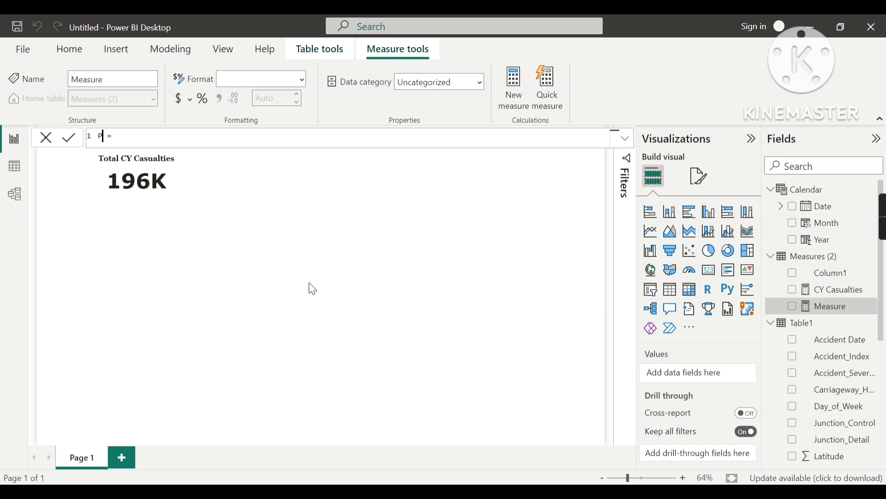
pyautogui.write('sualties =cal')
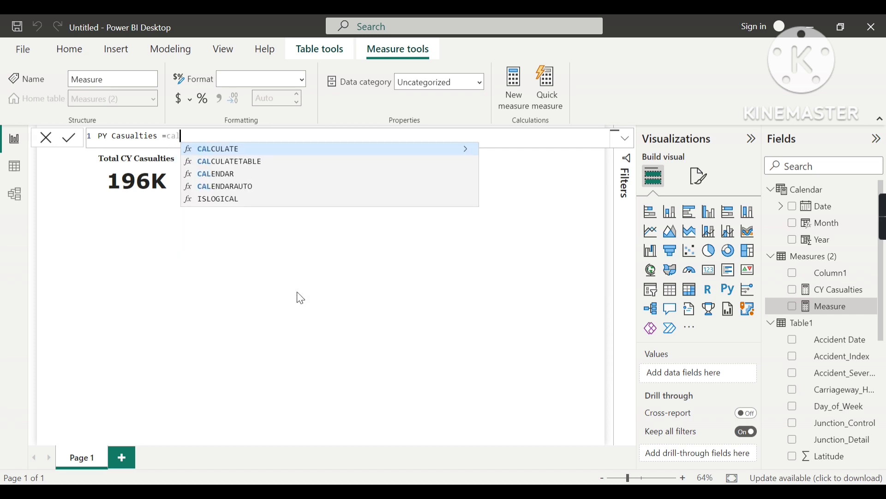
pyautogui.press('Tab')
# - Enter SUM(Table1[Number_of_Casualties]) as the CALCULATE expression of the PY Casualties measure
pyautogui.write('sum')
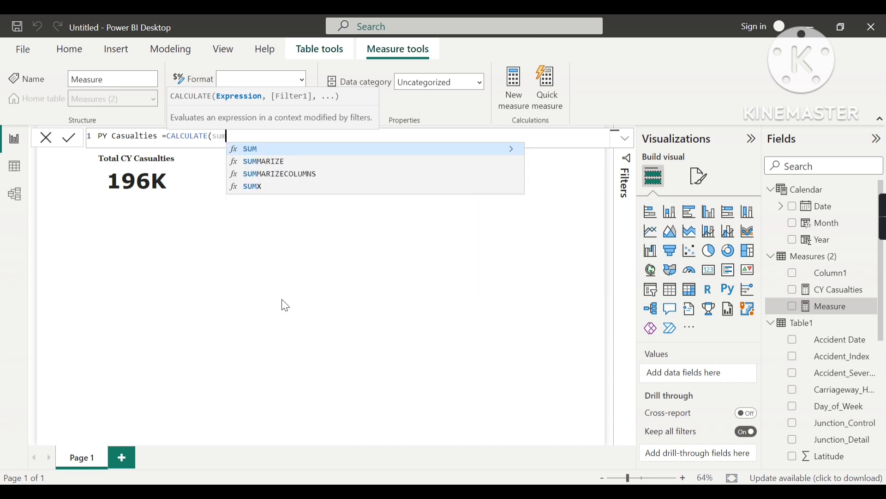
pyautogui.press('Tab')
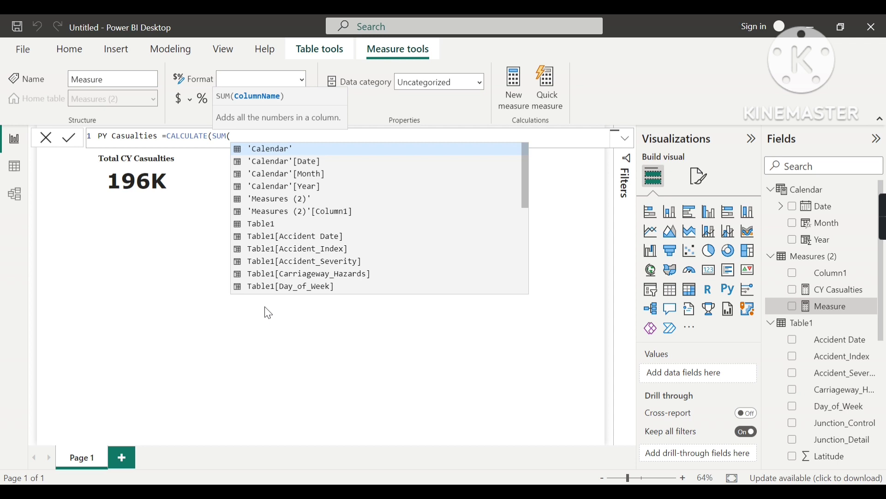
pyautogui.write('ca')
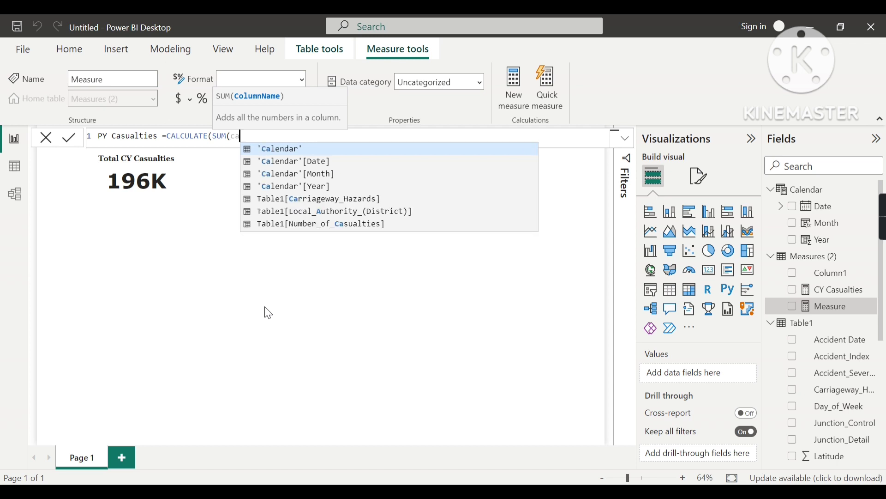
pyautogui.press('Down')
pyautogui.press('Down')
pyautogui.press('Down')
pyautogui.press('Down')
pyautogui.press('Down')
pyautogui.press('Down')
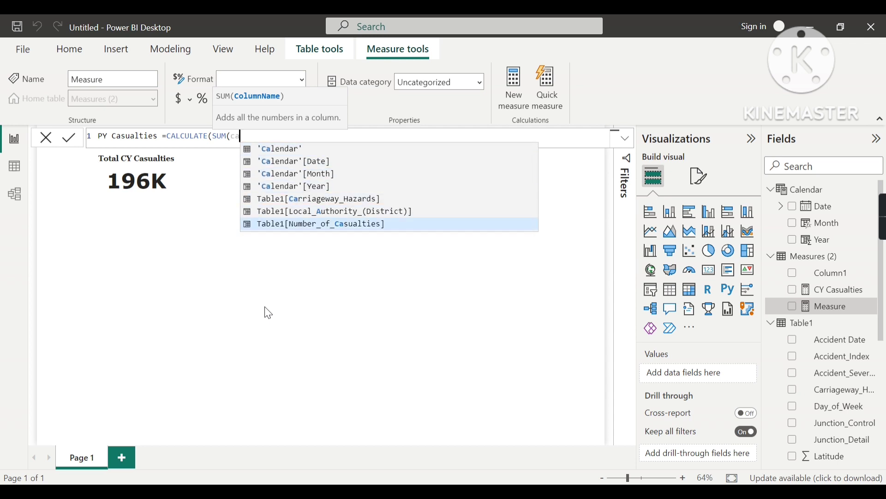
pyautogui.press('Tab')
pyautogui.write(')')
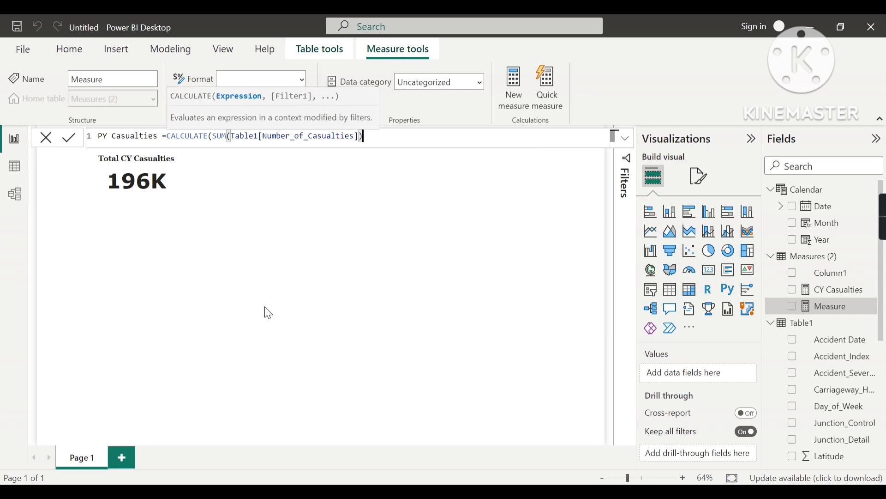
# - Complete the PY Casualties measure with the filter SAMEPERIODLASTYEAR('Calendar'[Date]) and commit the formula
pyautogui.write(',')
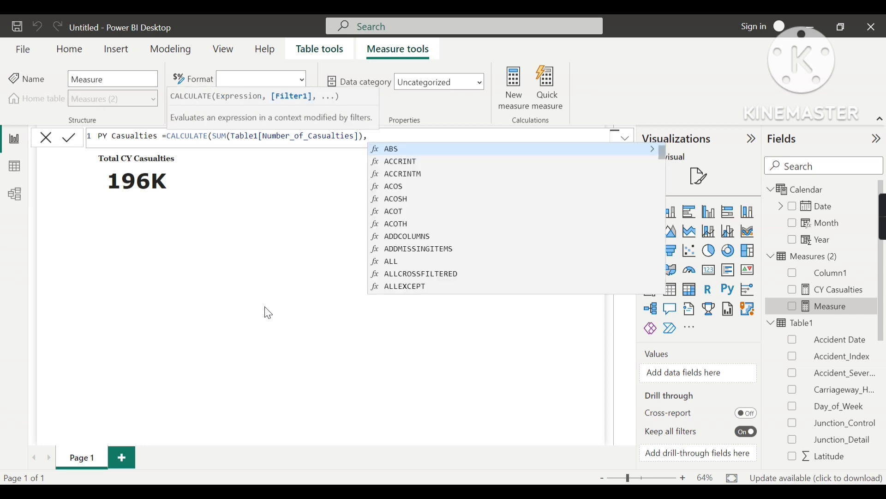
pyautogui.write('sa')
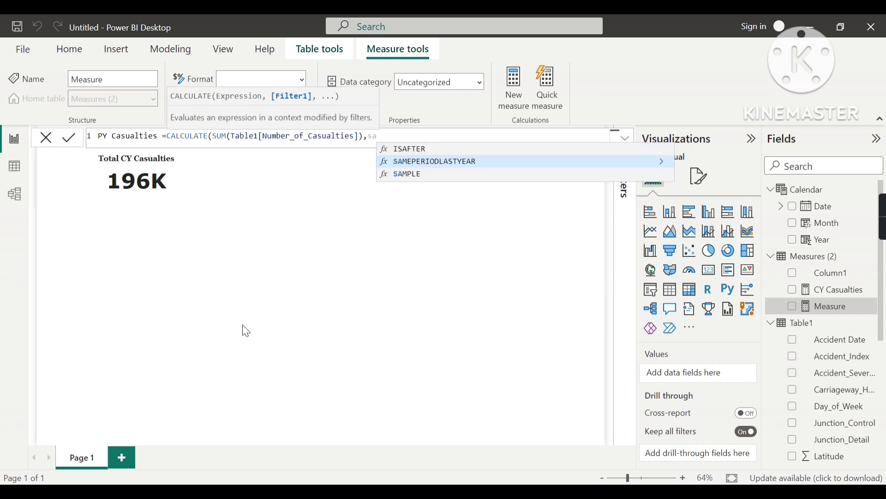
pyautogui.press('Tab')
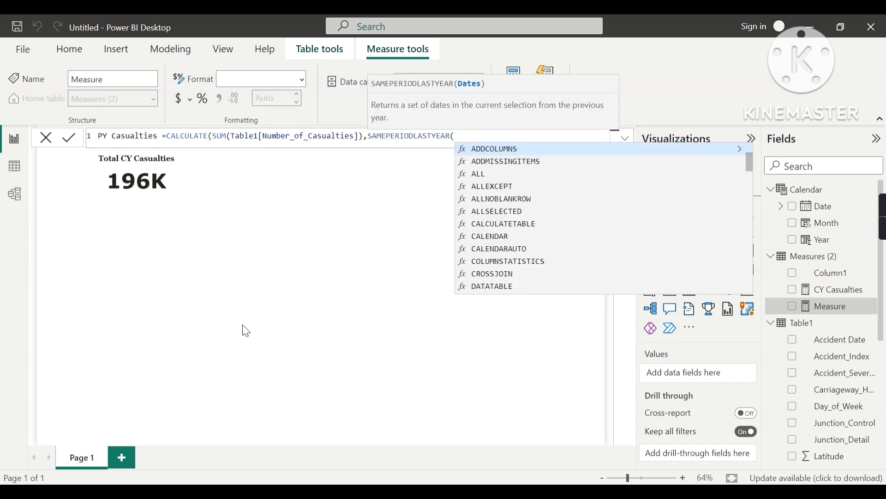
pyautogui.write('ca')
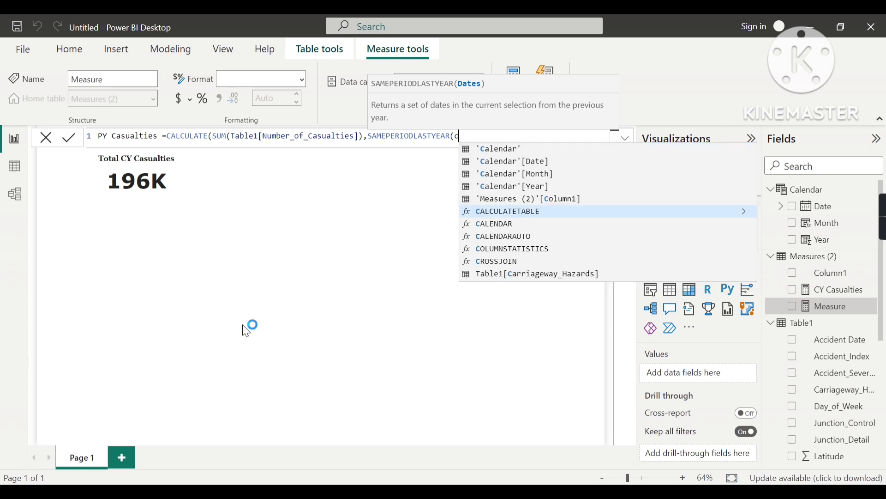
pyautogui.press('Up')
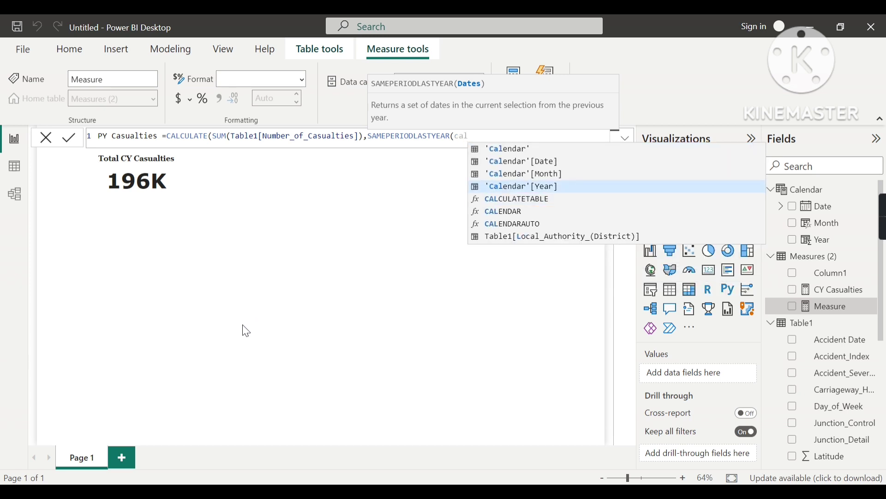
pyautogui.press('Up')
pyautogui.press('Up')
pyautogui.press('Tab')
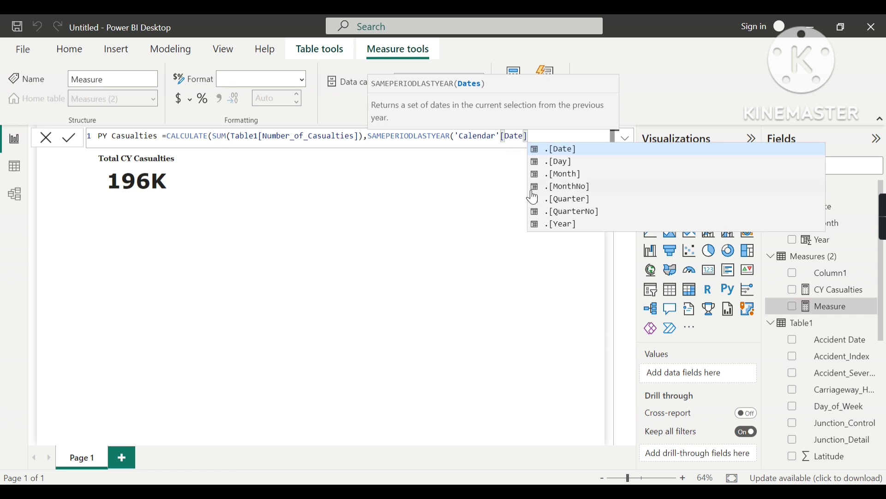
pyautogui.write(')')
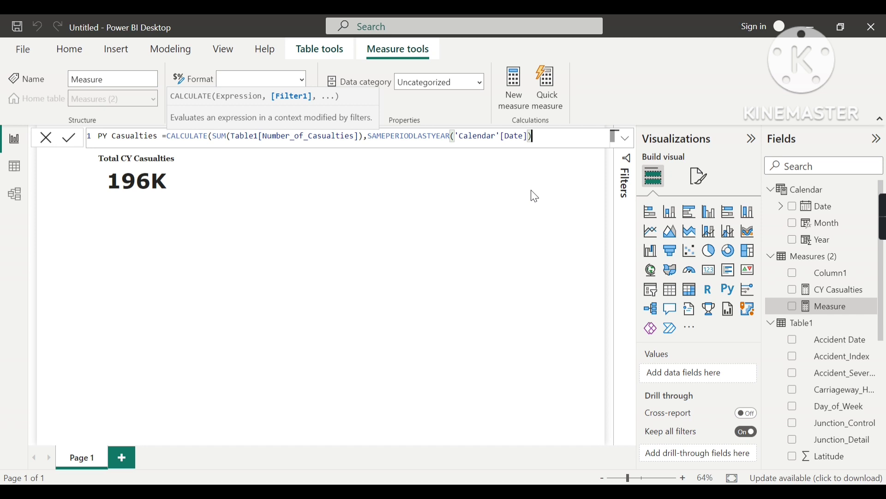
pyautogui.press('Return')
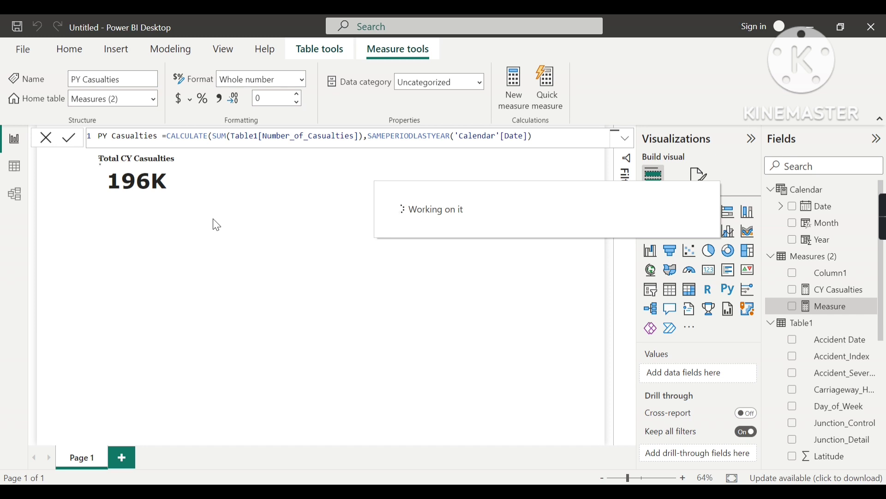
pyautogui.press('Return')
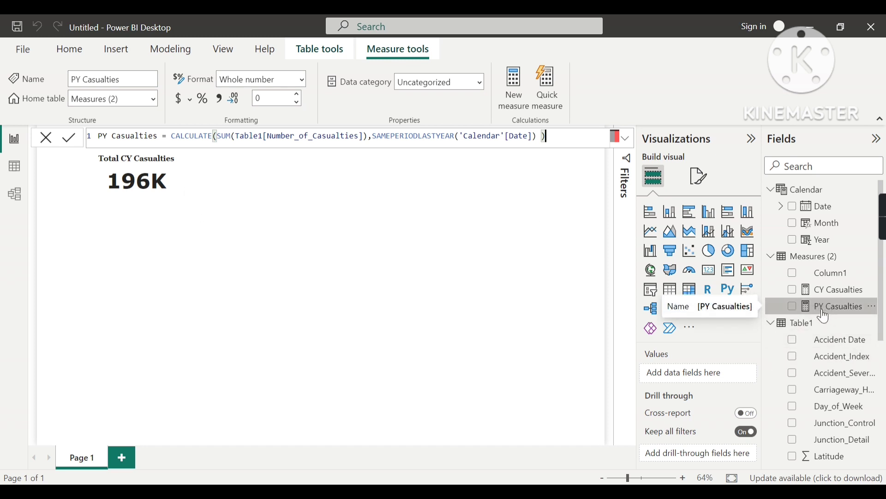
# - Duplicate the Total CY Casualties card and place the copy directly beside the original, aligned with it
pyautogui.click(167, 175)
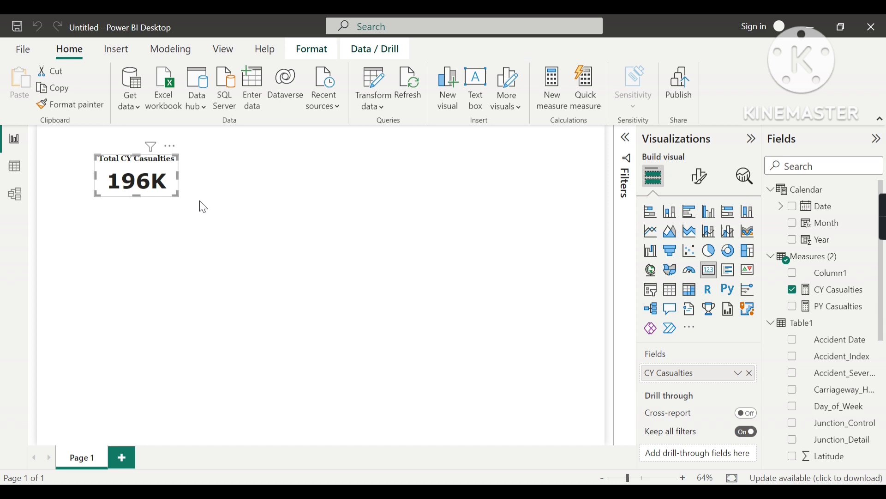
pyautogui.click(215, 189)
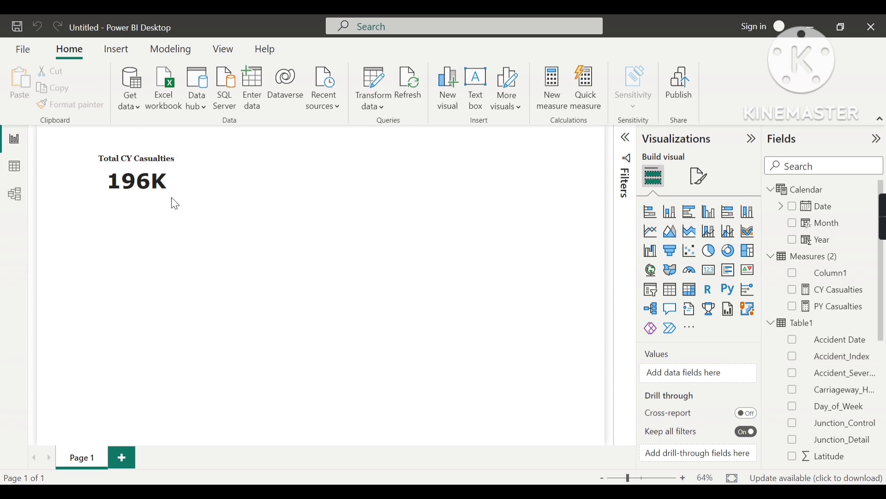
pyautogui.click(170, 170)
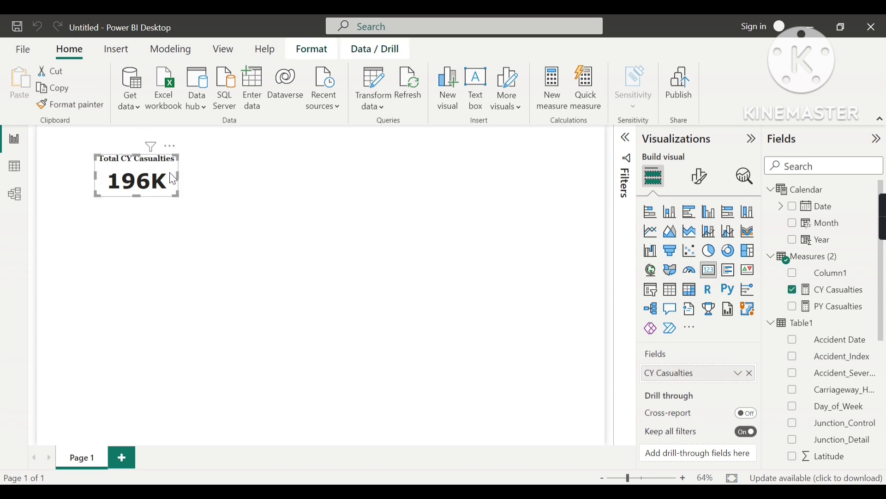
pyautogui.click(201, 179)
pyautogui.click(200, 179)
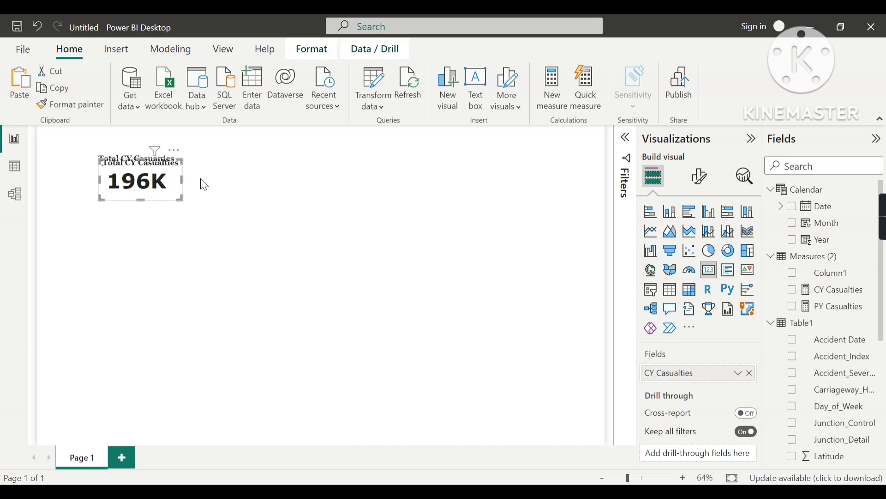
pyautogui.hotkey('ctrl', 'c')
pyautogui.hotkey('ctrl', 'v')
pyautogui.moveTo(216, 153); pyautogui.dragTo(258, 146)
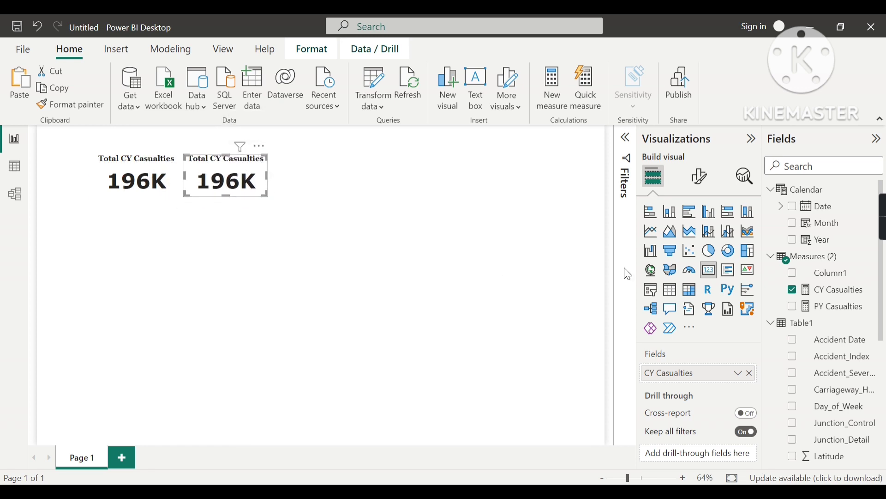
# - Replace CY Casualties with PY Casualties in the copied card to check the measure, and empty the card's field again
pyautogui.click(750, 373)
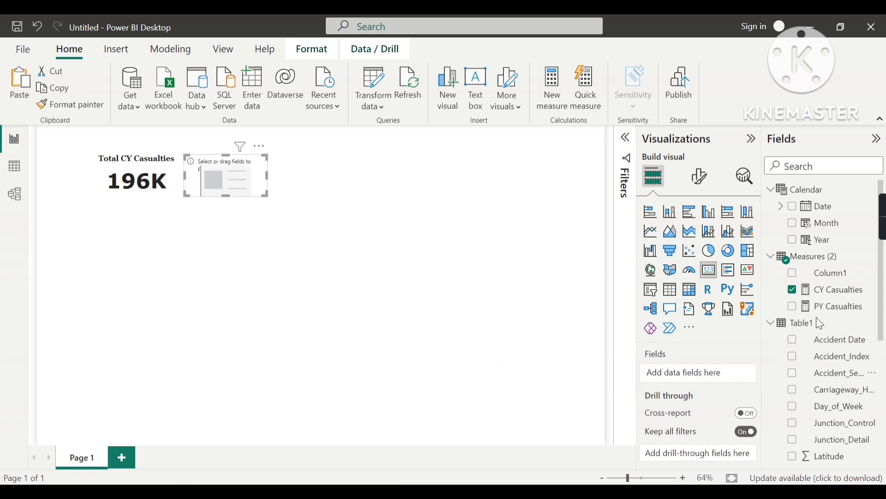
pyautogui.click(794, 307)
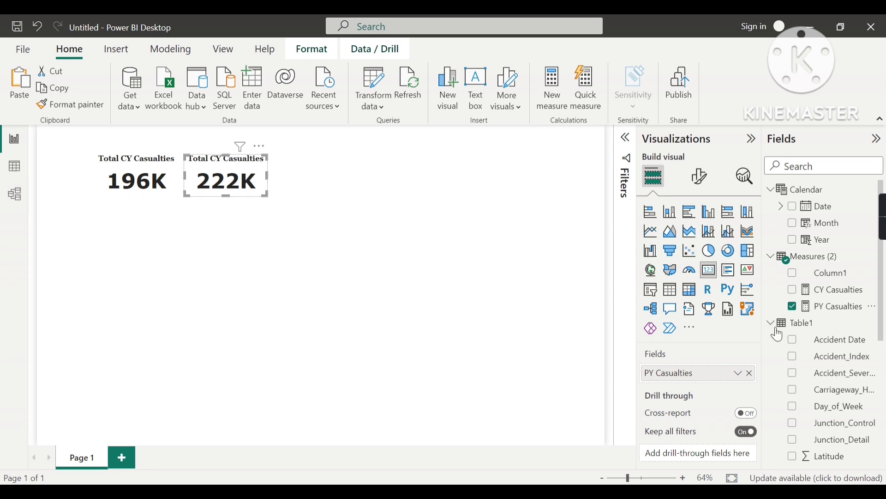
pyautogui.click(751, 373)
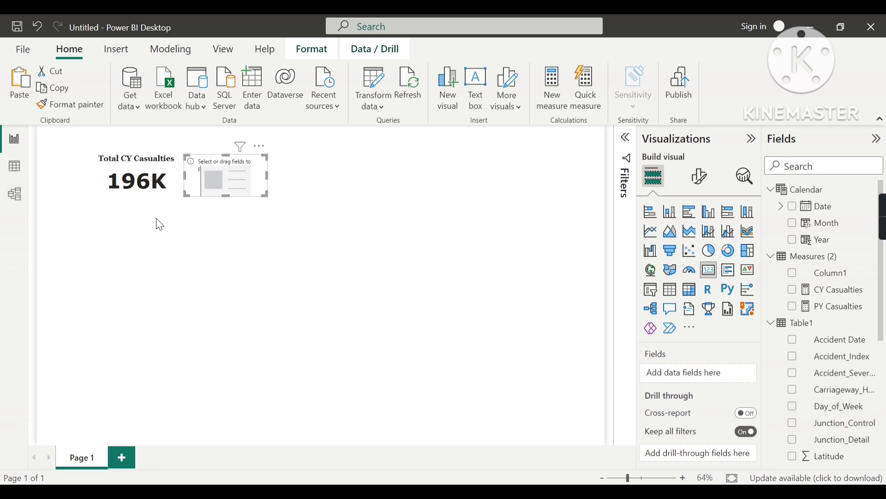
# - Add a new measure named YOY Casualties to the Measures (2) table
pyautogui.rightClick(802, 262)
pyautogui.click(712, 22)
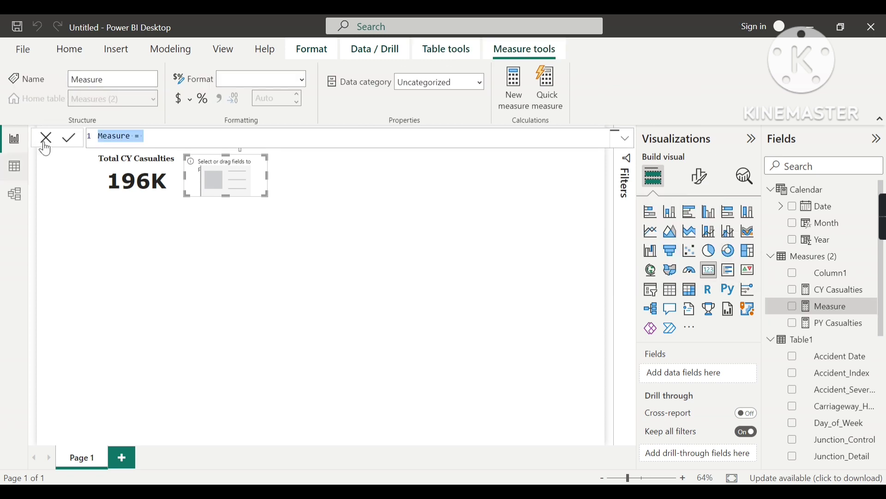
pyautogui.click(154, 139)
pyautogui.press('BackSpace')
pyautogui.press('BackSpace')
pyautogui.press('BackSpace')
pyautogui.press('BackSpace')
pyautogui.press('BackSpace')
pyautogui.press('BackSpace')
pyautogui.press('BackSpace')
pyautogui.write('YOY Casualties')
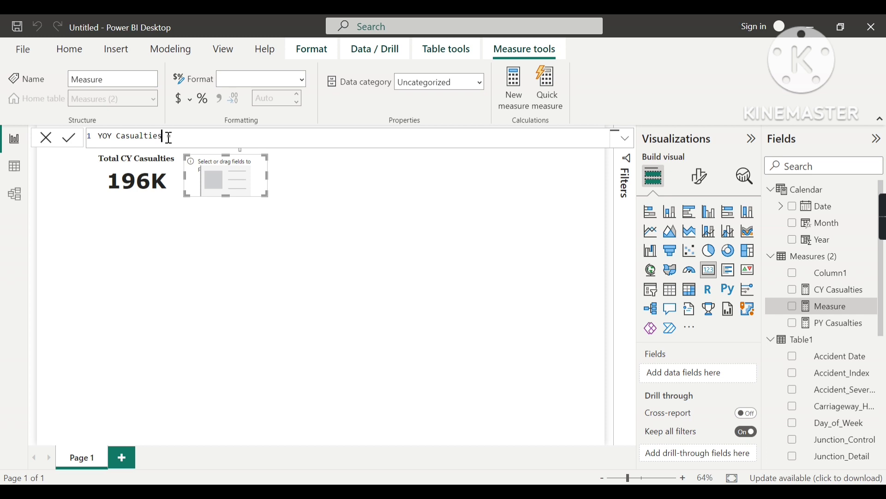
# - Define YOY Casualties as ([CY Casualties]-[PY Casualties])/[PY Casualties] and format it as a percentage with one decimal place
pyautogui.press('Right')
pyautogui.press('Right')
pyautogui.write('(c')
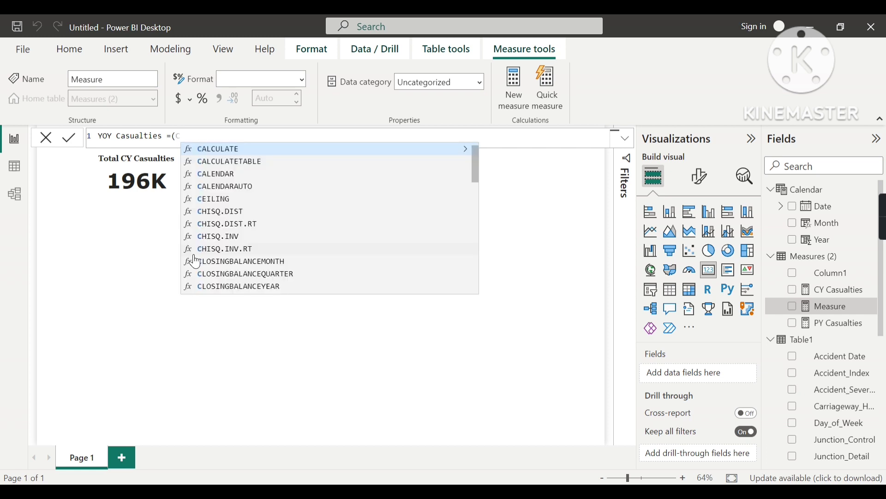
pyautogui.write('y')
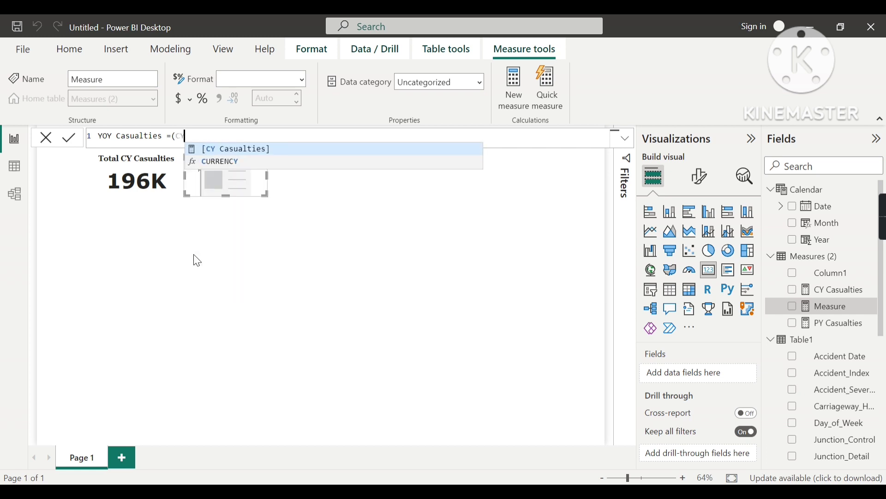
pyautogui.press('Tab')
pyautogui.write('-')
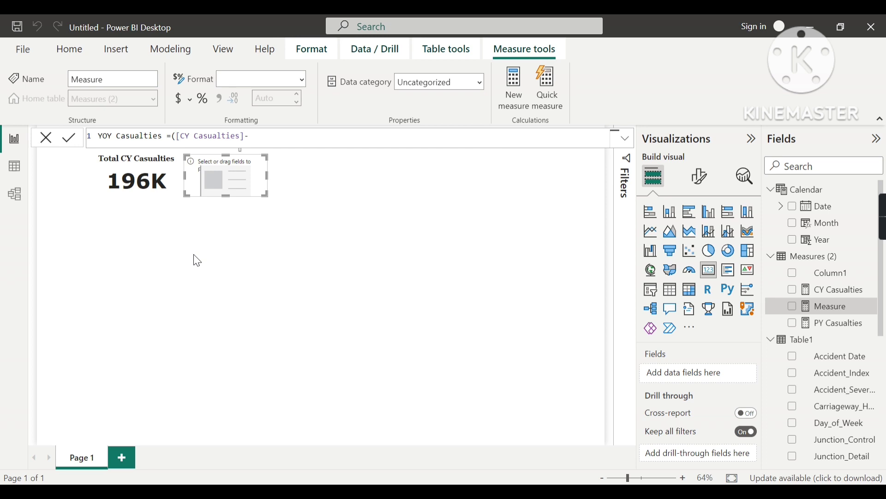
pyautogui.write('py')
pyautogui.press('Tab')
pyautogui.write(')')
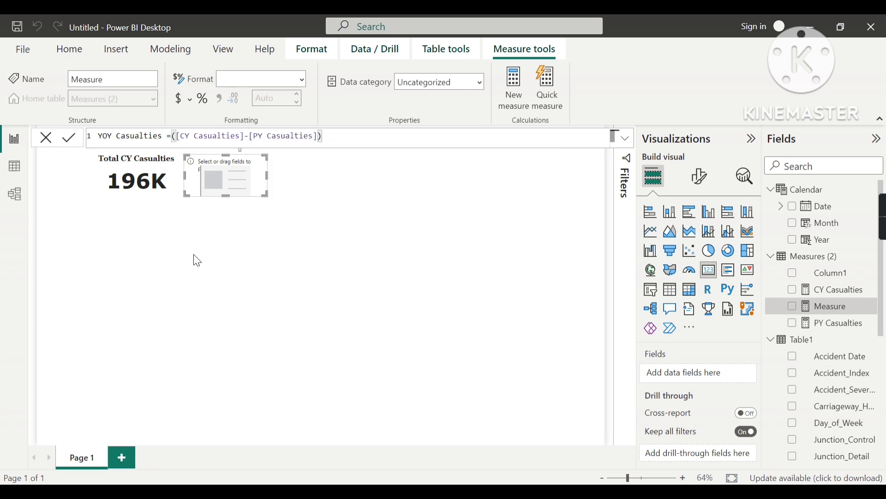
pyautogui.write('/Py')
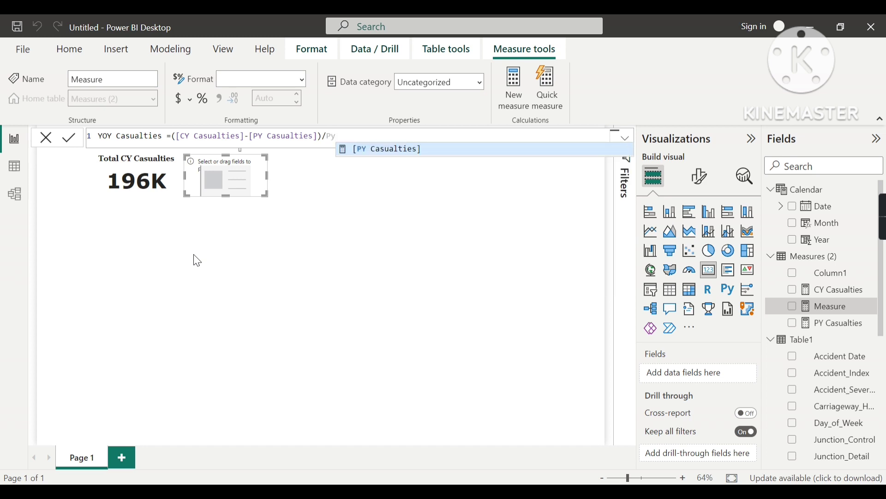
pyautogui.press('Tab')
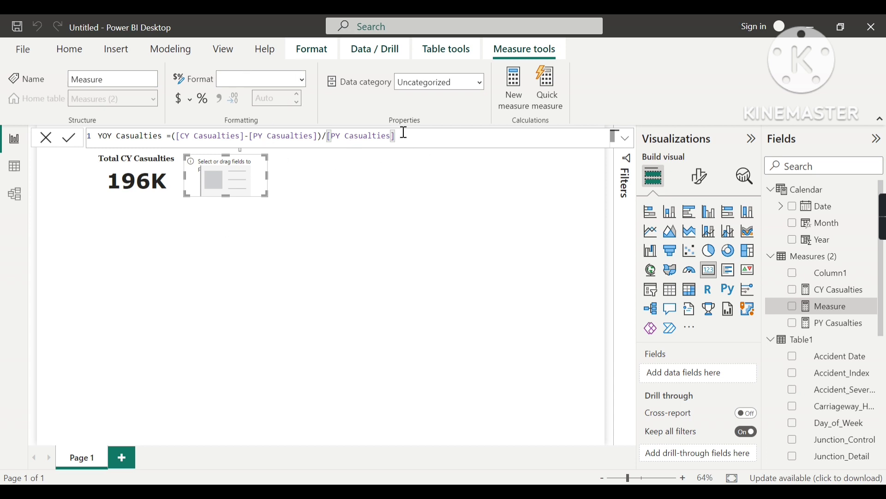
pyautogui.click(208, 107)
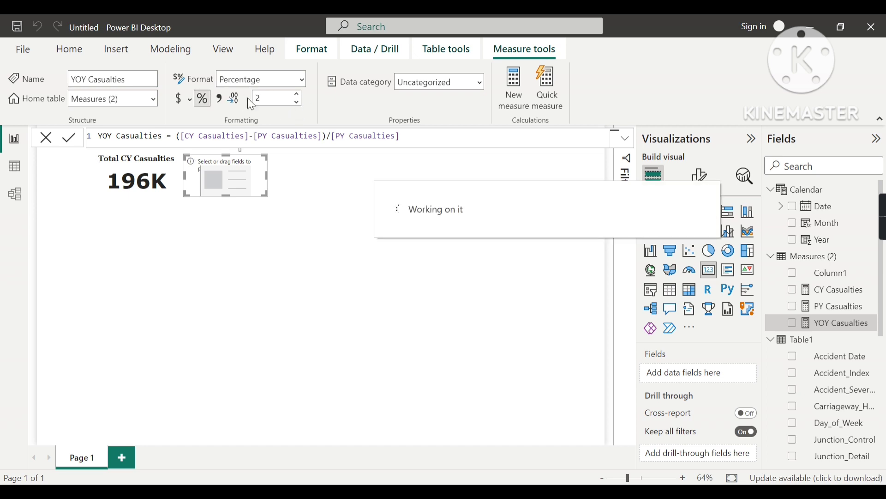
pyautogui.click(297, 103)
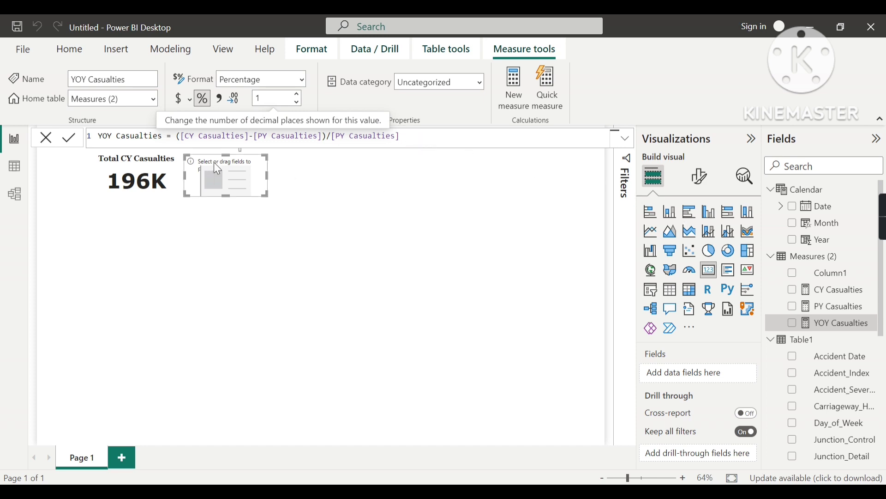
# - Show YOY Casualties in the empty copied card and enlarge the card so the whole percentage fits
pyautogui.moveTo(849, 332); pyautogui.dragTo(694, 375)
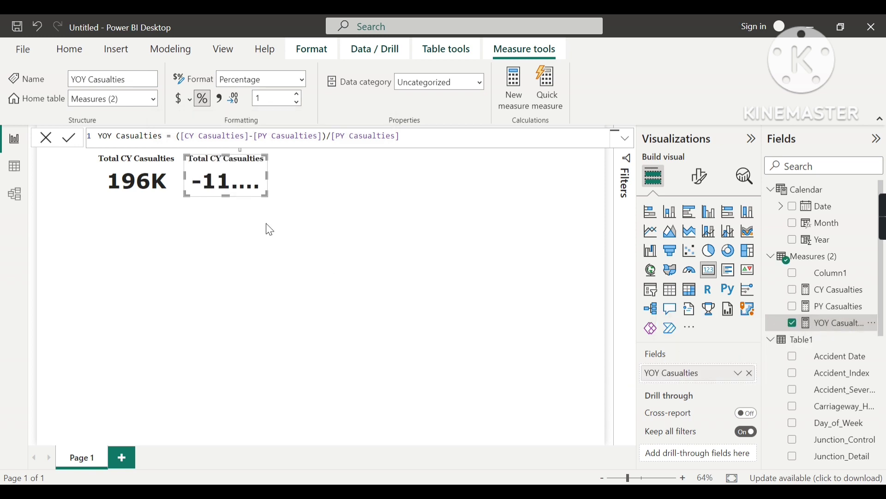
pyautogui.moveTo(268, 196); pyautogui.dragTo(343, 237)
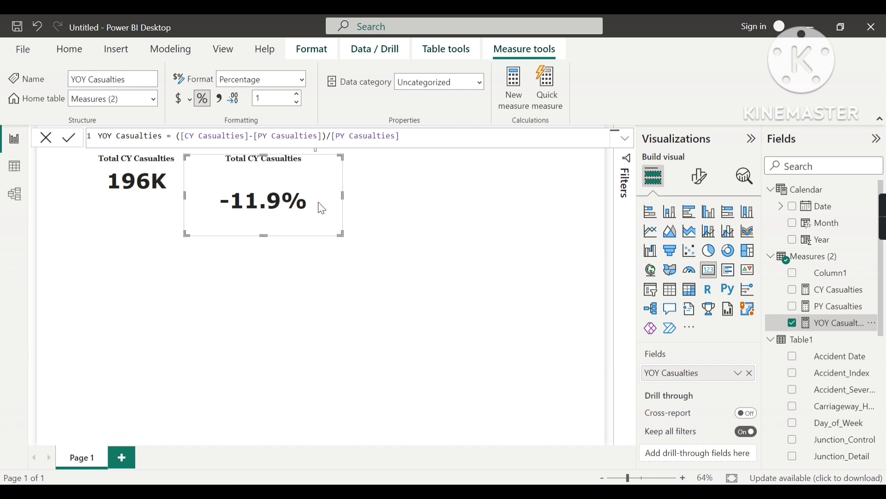
# - Set the YOY Casualties card's callout value to font size 18, italic and without bold
pyautogui.click(706, 185)
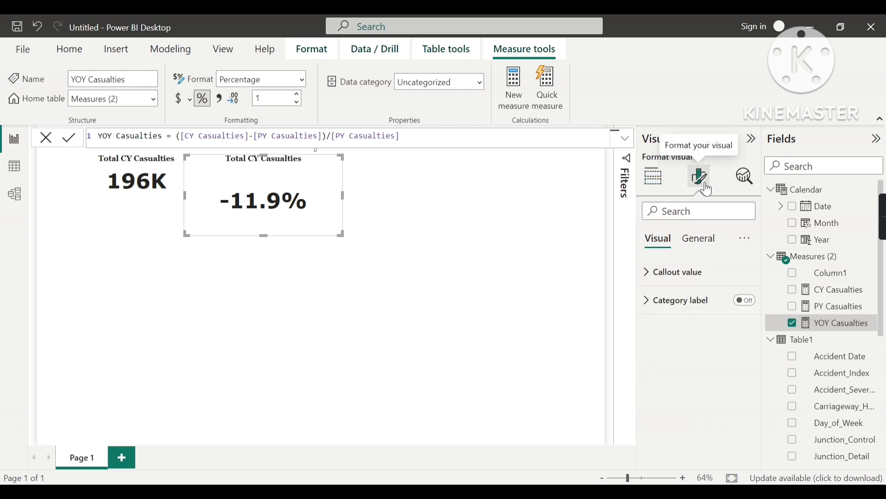
pyautogui.click(647, 275)
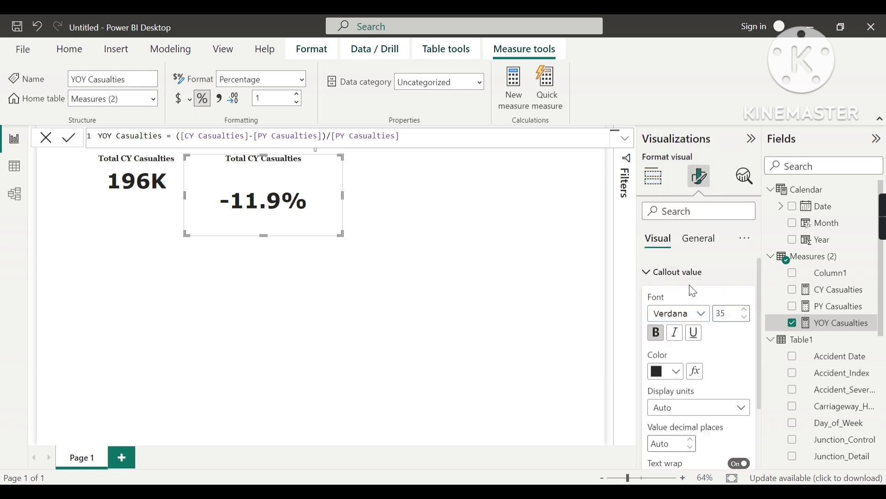
pyautogui.doubleClick(726, 314)
pyautogui.write('18')
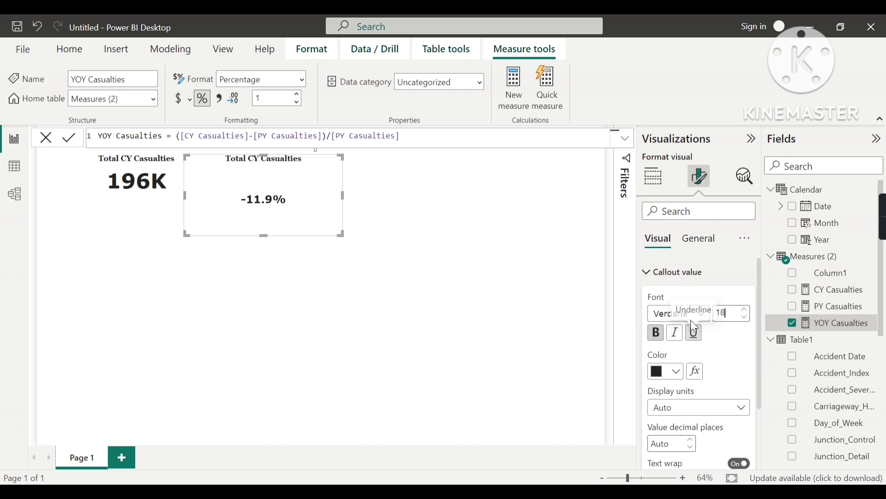
pyautogui.click(677, 333)
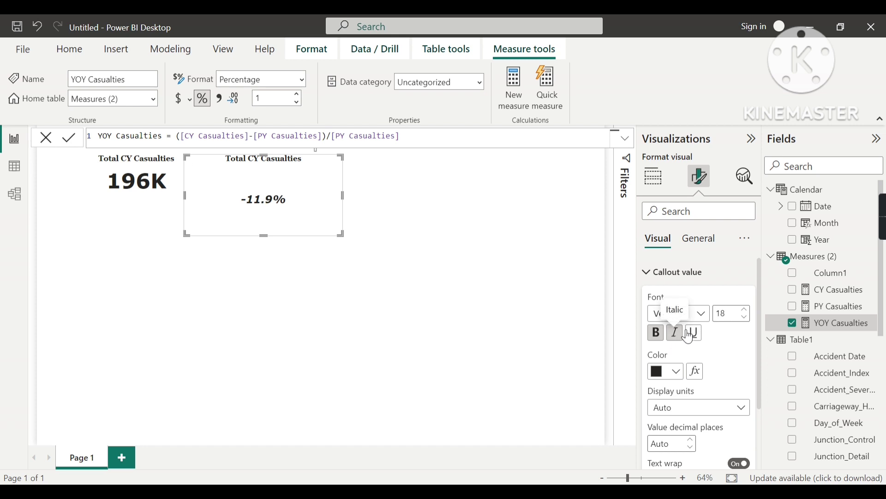
pyautogui.click(659, 339)
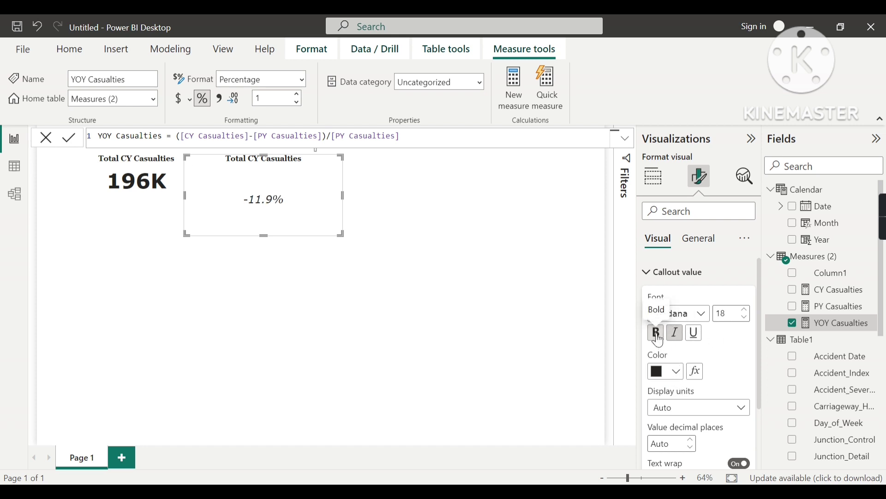
# - Color the YOY Casualties card's callout value in a light shade of the theme orange
pyautogui.click(672, 371)
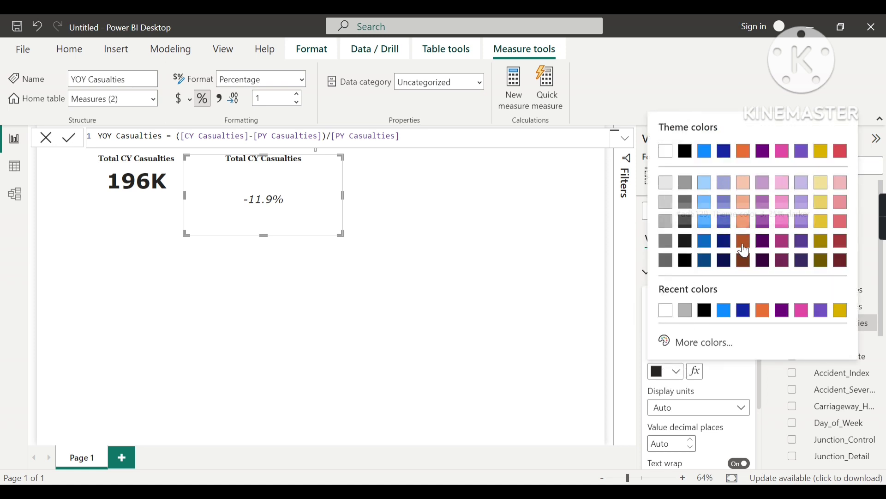
pyautogui.click(743, 241)
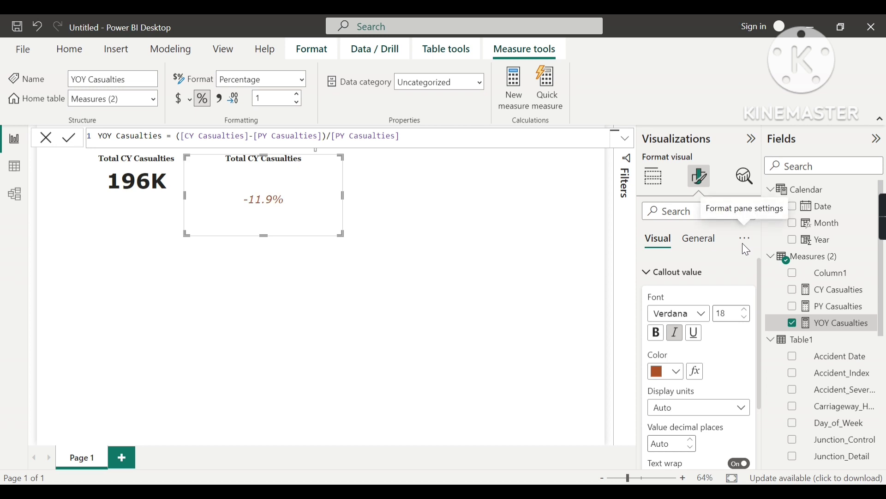
pyautogui.click(676, 372)
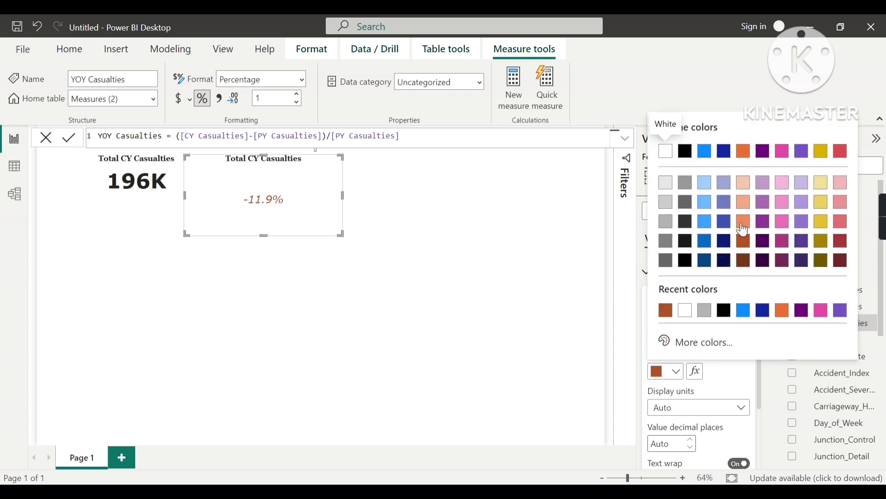
pyautogui.click(742, 222)
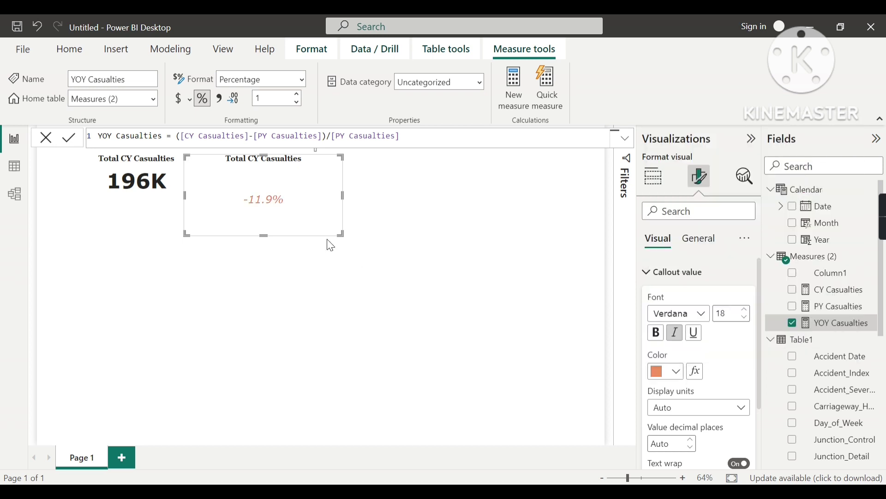
# - Turn off the YOY Casualties card's title, shrink the card around its percentage, and place it directly beneath the Total CY Casualties value
pyautogui.moveTo(343, 235); pyautogui.dragTo(322, 203)
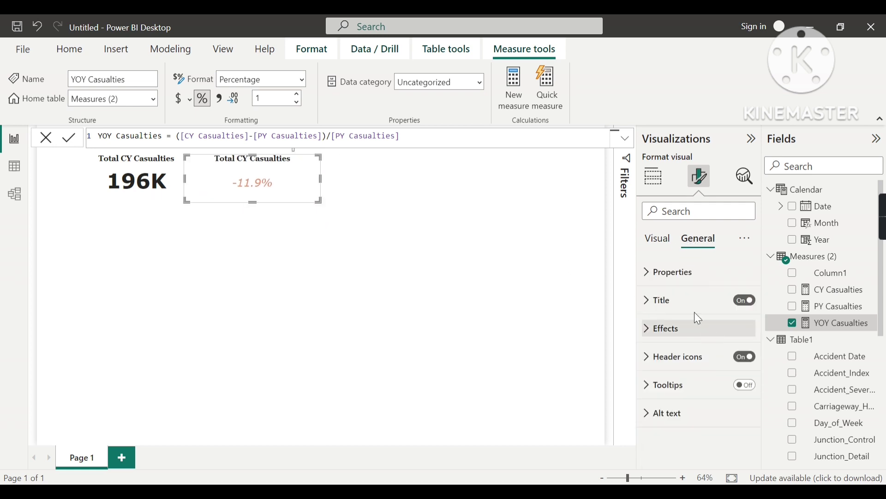
pyautogui.click(745, 301)
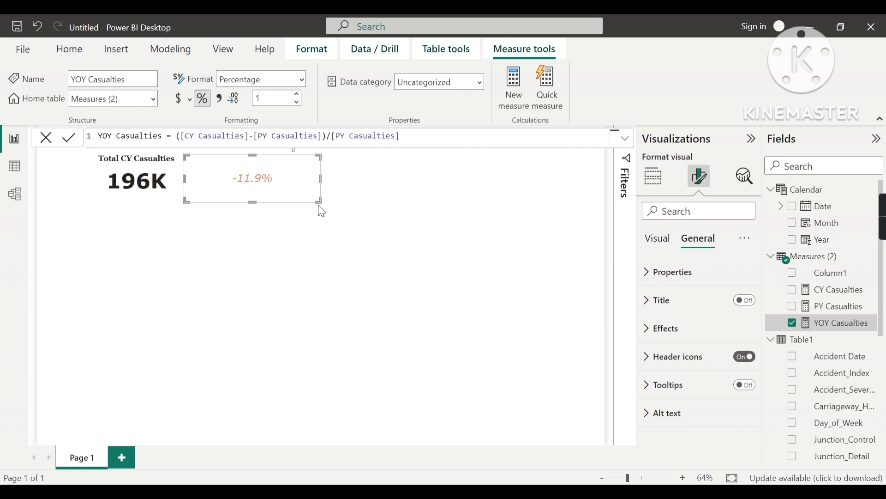
pyautogui.moveTo(318, 204); pyautogui.dragTo(156, 190)
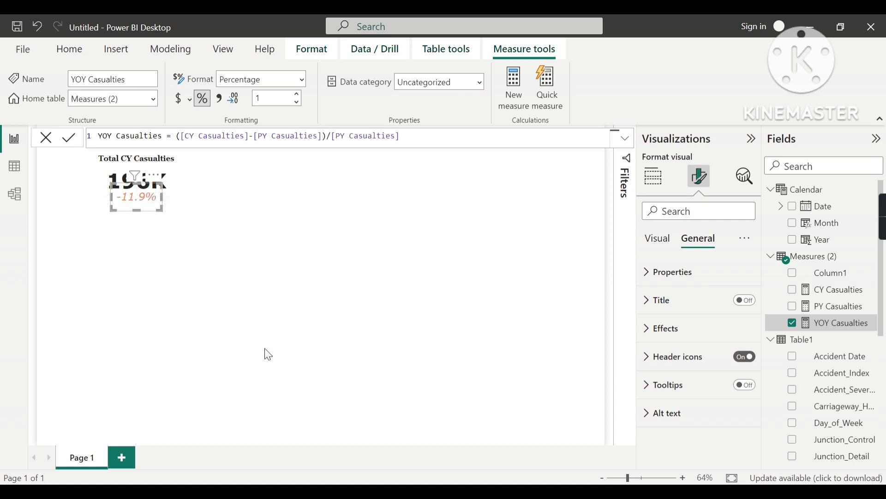
pyautogui.click(289, 275)
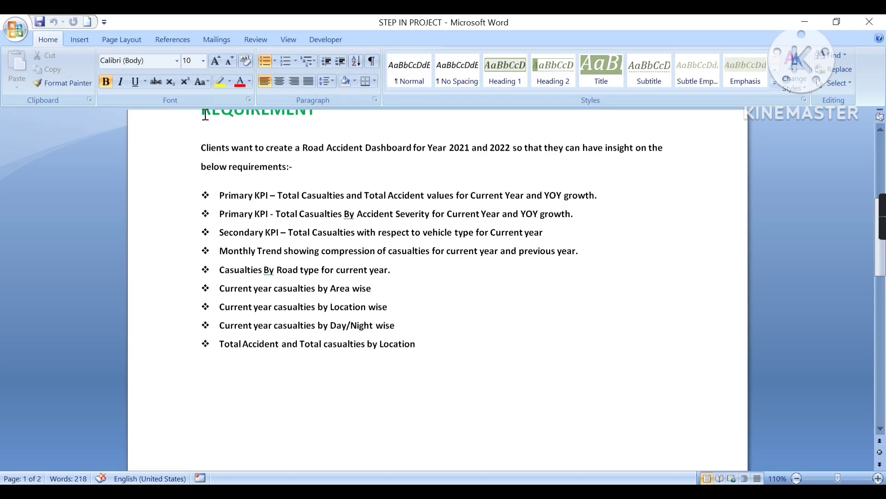
# - Switch to the Word document STEP IN PROJECT and review the primary KPI requirements for casualties, accidents and YOY growth
pyautogui.moveTo(278, 196); pyautogui.dragTo(347, 196)
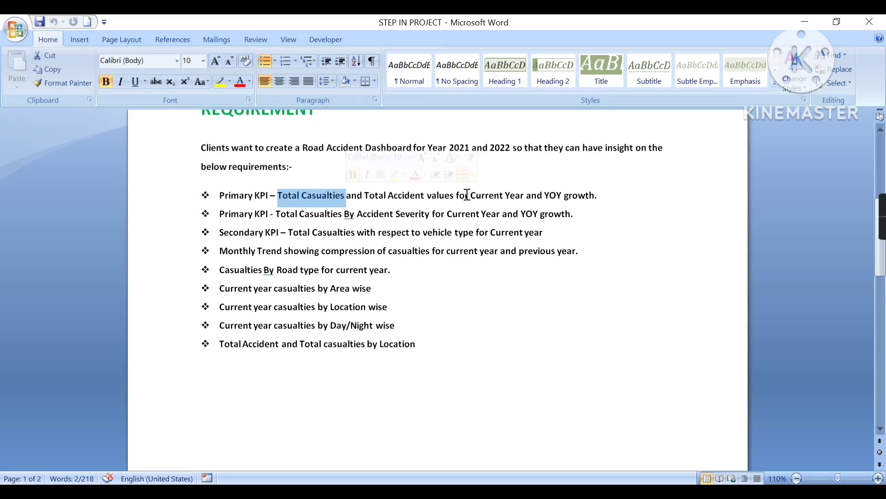
pyautogui.moveTo(457, 195); pyautogui.dragTo(578, 204)
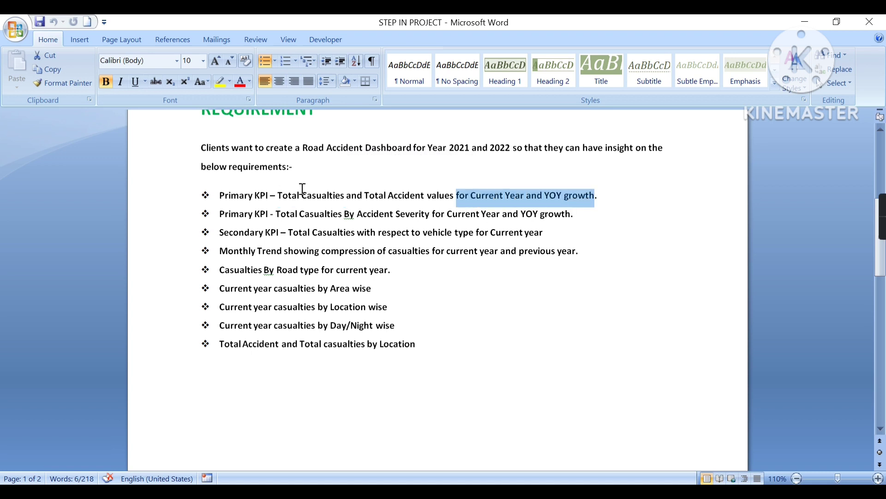
pyautogui.moveTo(624, 203); pyautogui.dragTo(578, 224)
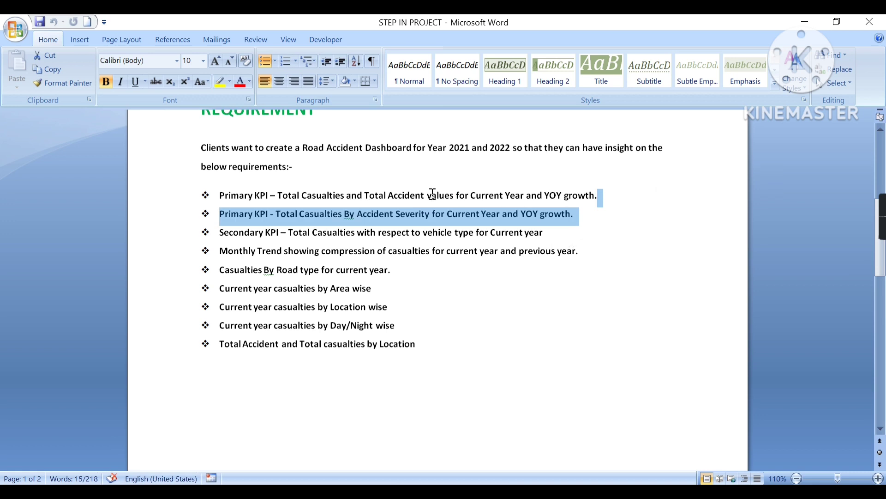
pyautogui.moveTo(366, 195); pyautogui.dragTo(294, 166)
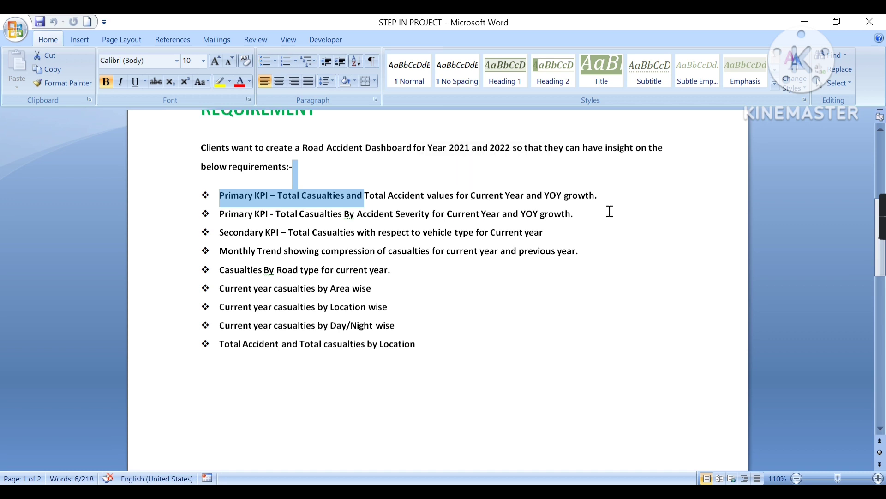
pyautogui.click(617, 198)
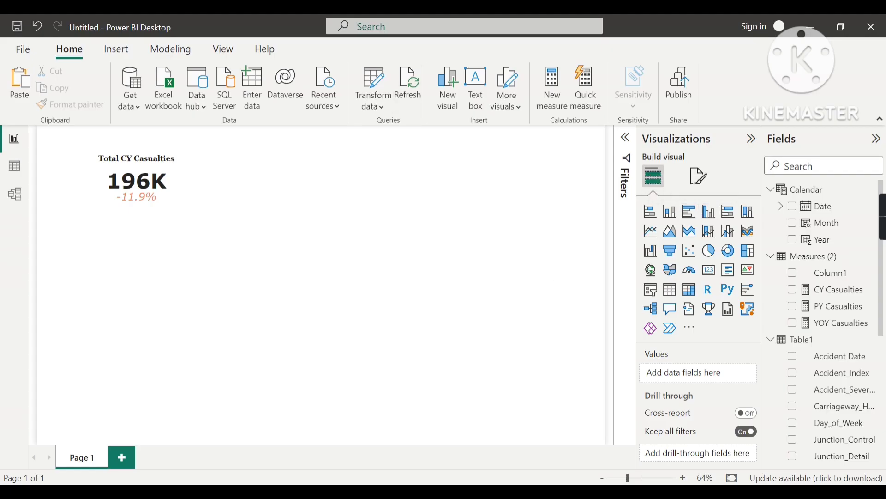
# - Return to Power BI and add a new measure to the Measures (2) table, naming it CY Accident in the formula
pyautogui.rightClick(803, 257)
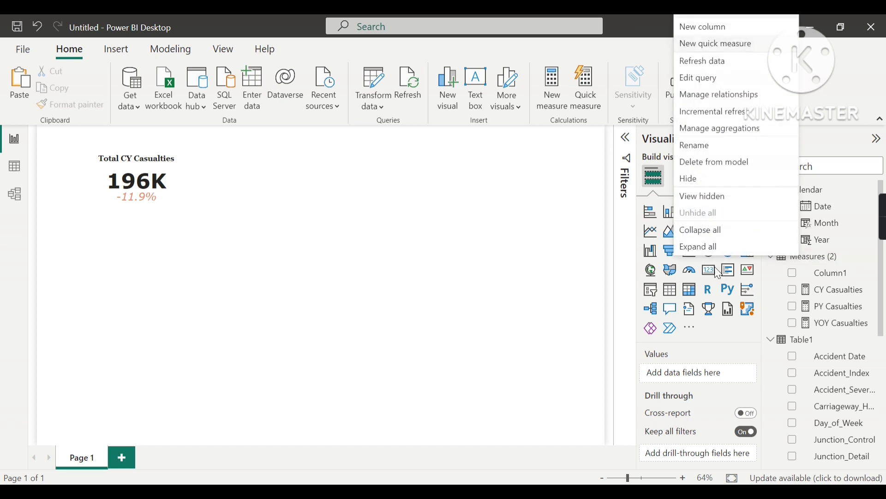
pyautogui.click(511, 283)
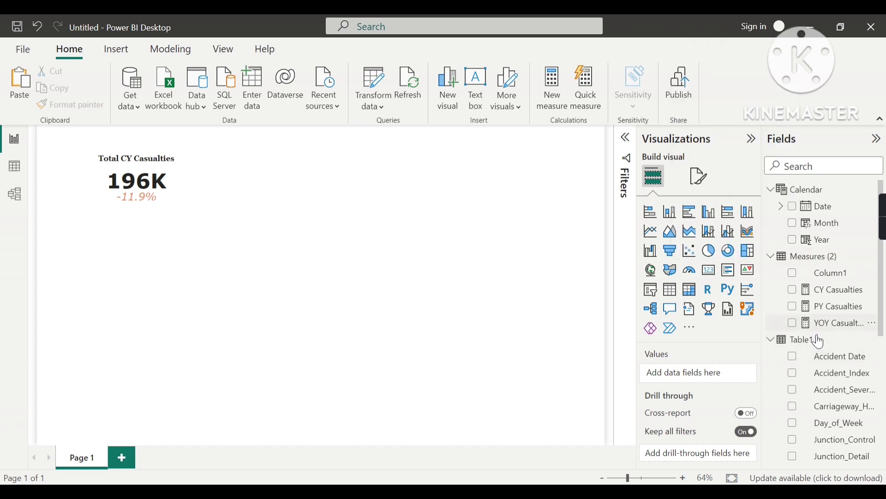
pyautogui.rightClick(786, 259)
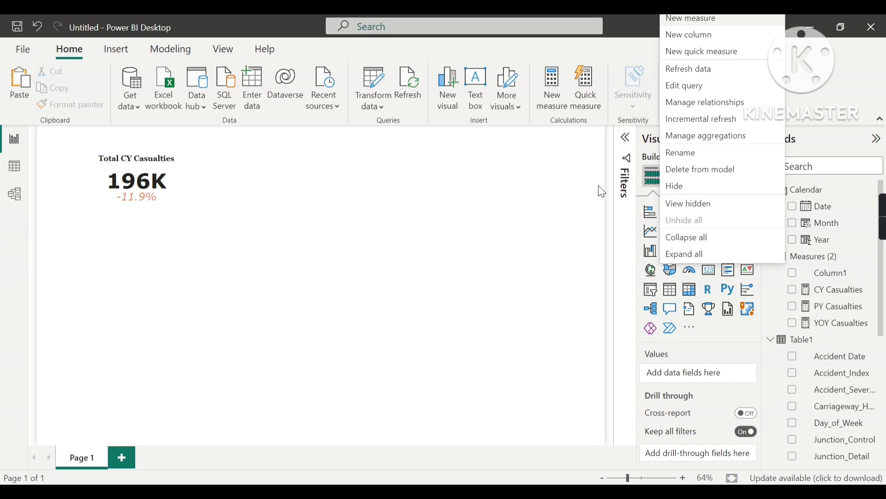
pyautogui.click(729, 19)
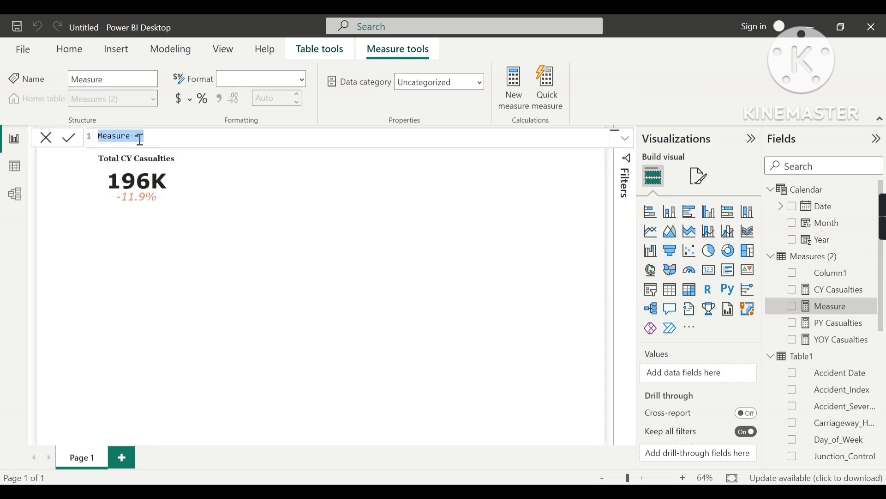
pyautogui.click(134, 139)
pyautogui.press('BackSpace')
pyautogui.press('BackSpace')
pyautogui.press('BackSpace')
pyautogui.press('BackSpace')
pyautogui.press('BackSpace')
pyautogui.press('BackSpace')
pyautogui.press('BackSpace')
pyautogui.press('BackSpace')
pyautogui.write('CY Accident=')
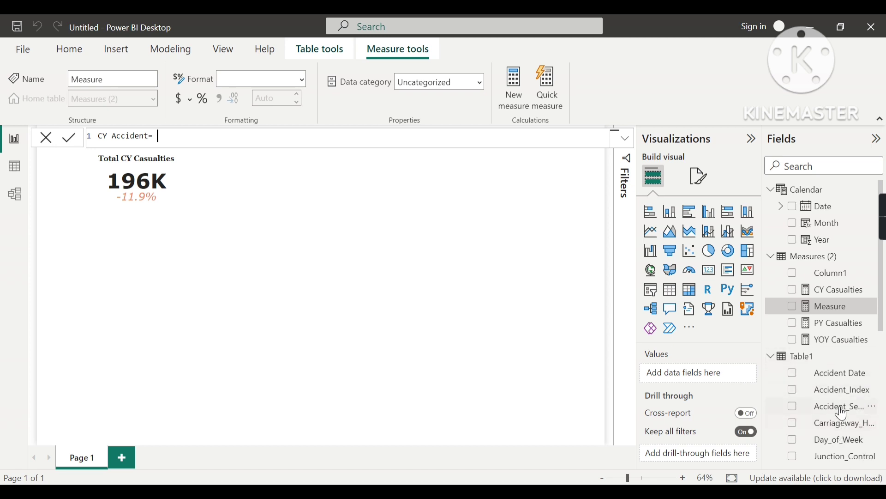
# - Begin the CY Accident formula with TOTALYTD, using COUNT(Table1[Accident_Index]) as its expression
pyautogui.scroll(-1, 844, 417)
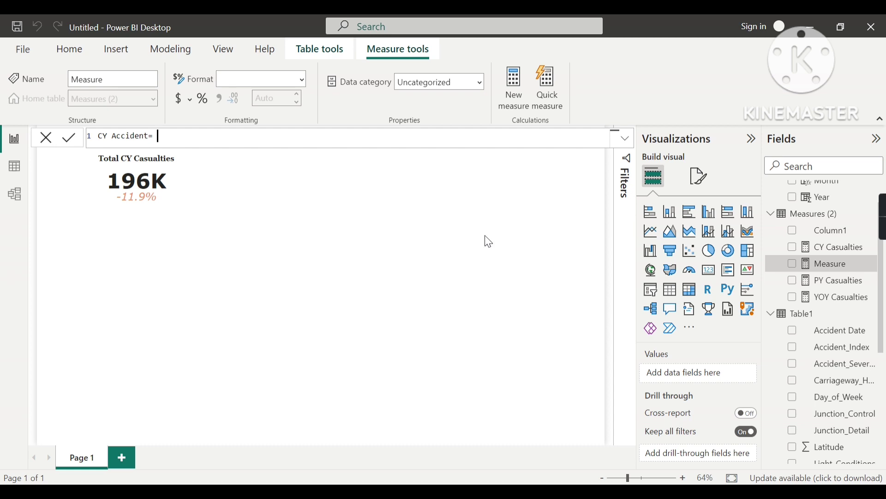
pyautogui.write('To')
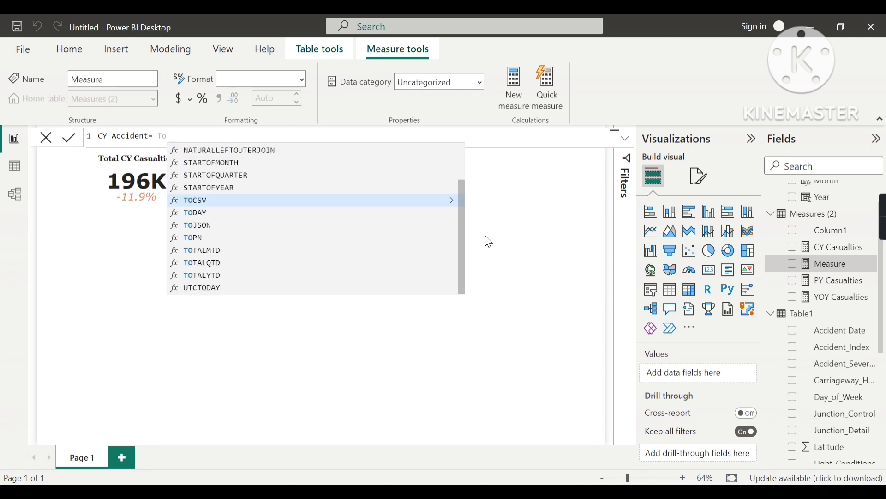
pyautogui.press('Down')
pyautogui.press('Down')
pyautogui.press('Down')
pyautogui.press('Down')
pyautogui.press('Down')
pyautogui.press('Down')
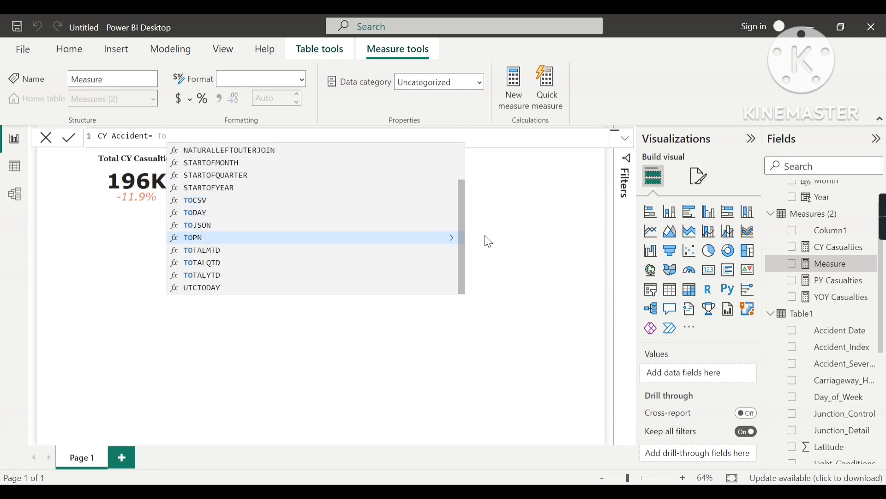
pyautogui.press('Tab')
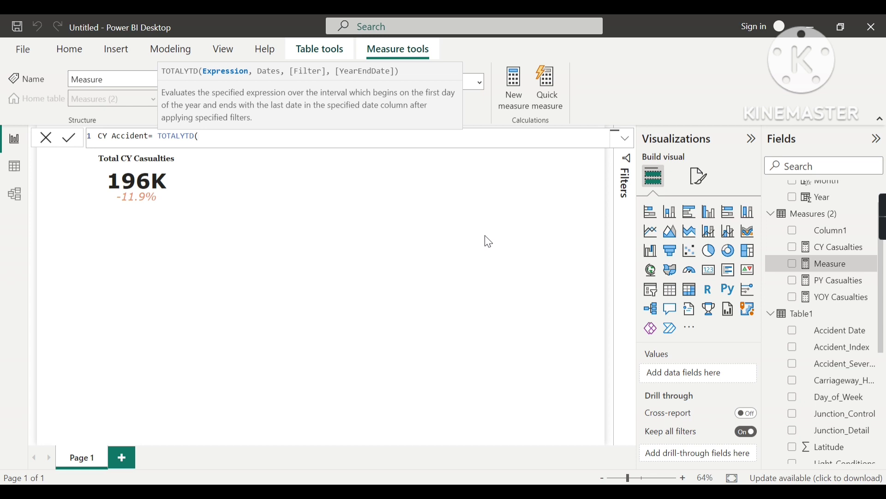
pyautogui.write('coun')
pyautogui.press('Tab')
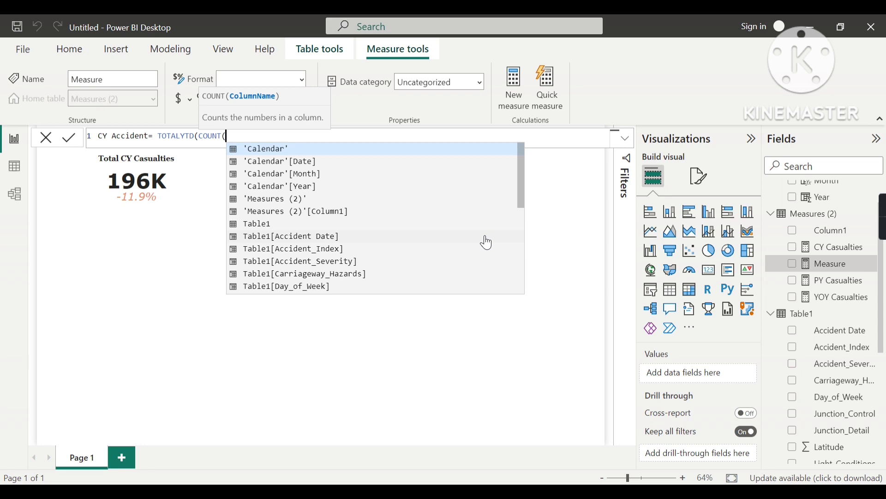
pyautogui.write('aac')
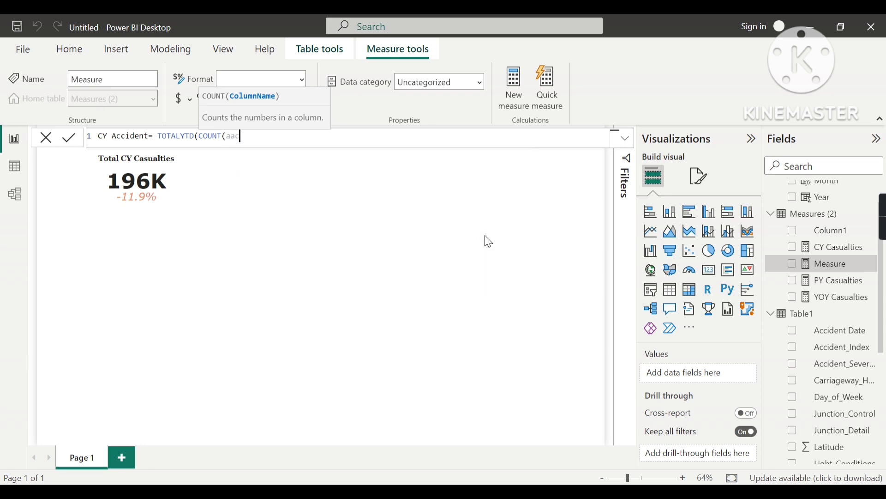
pyautogui.press('BackSpace')
pyautogui.press('BackSpace')
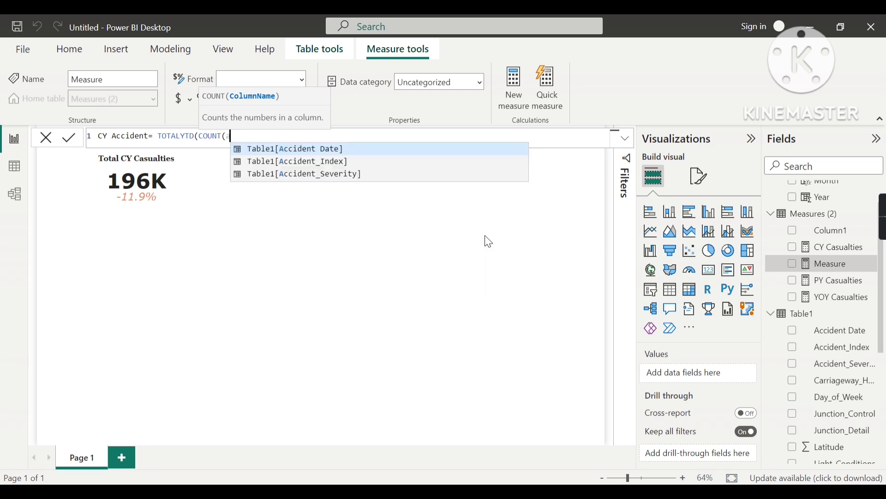
pyautogui.press('Down')
pyautogui.press('Tab')
pyautogui.write('),')
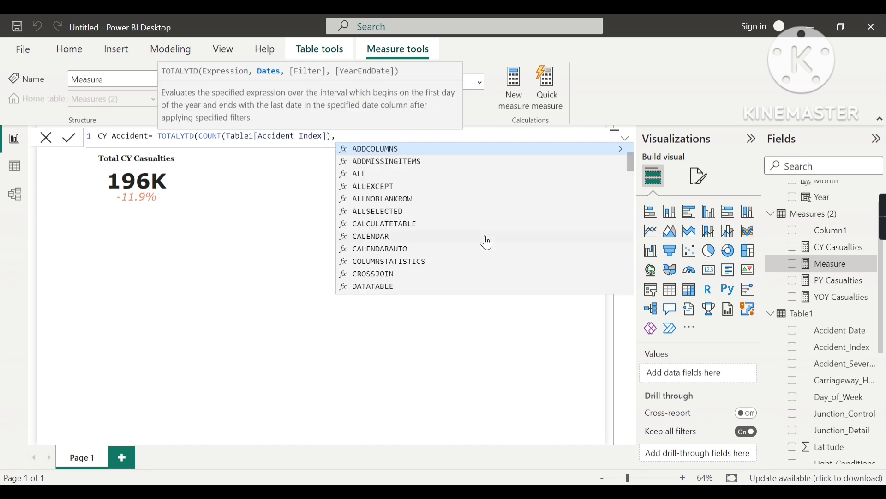
# - Complete the CY Accident formula with 'Calendar'[Date] as the dates argument and commit the measure
pyautogui.write('cal')
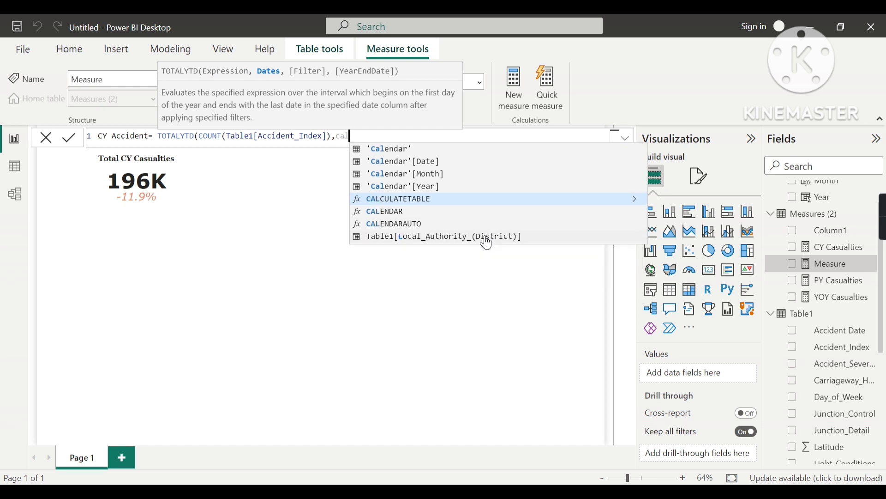
pyautogui.press('Up')
pyautogui.press('Up')
pyautogui.press('Up')
pyautogui.press('Tab')
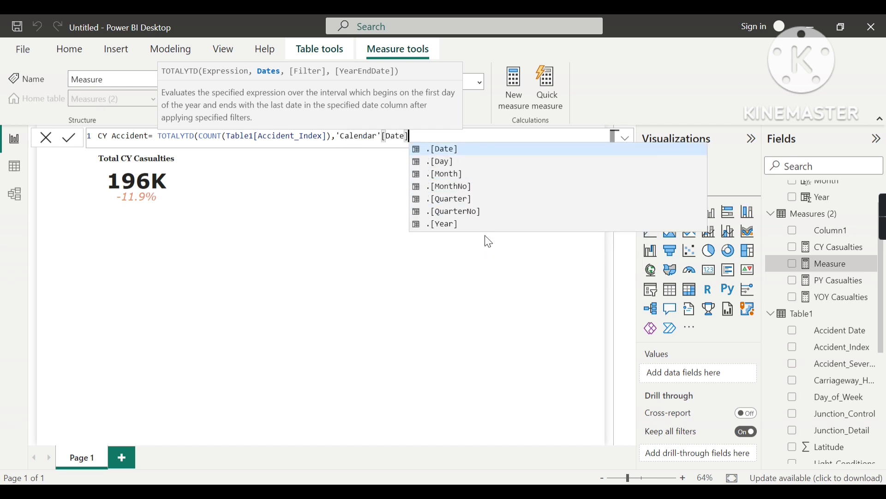
pyautogui.write(')')
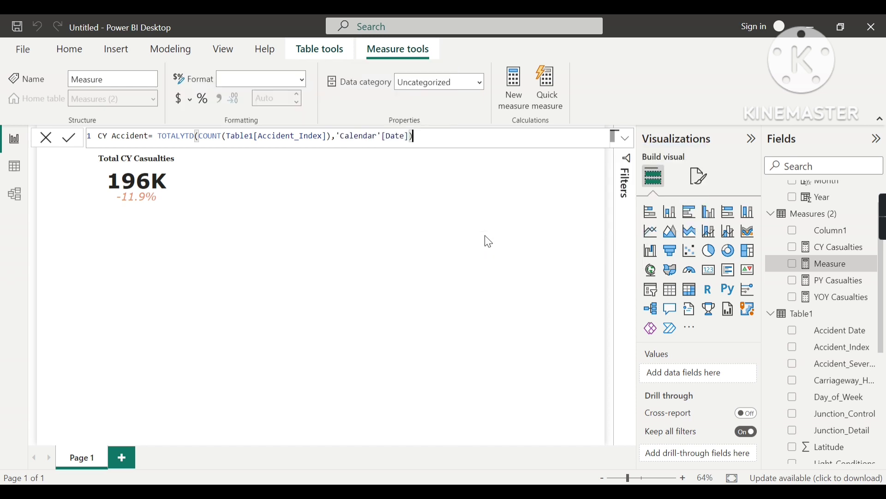
pyautogui.press('Return')
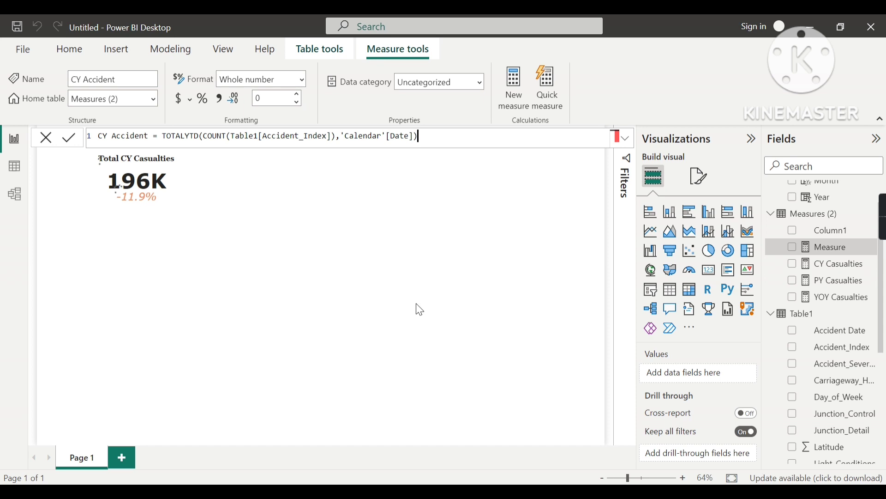
# - Duplicate the Total CY Casualties card beside the original and replace the copy's field with CY Accident
pyautogui.scroll(-5, 834, 328)
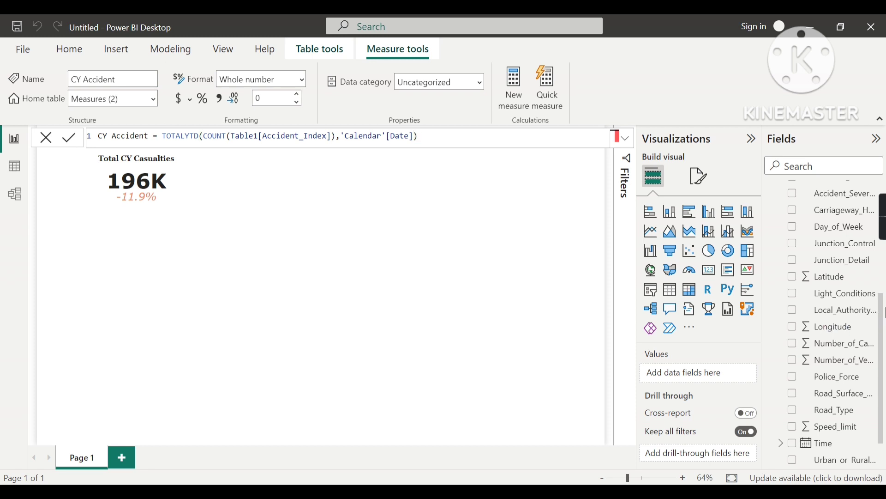
pyautogui.scroll(3, 822, 319)
pyautogui.scroll(3, 822, 319)
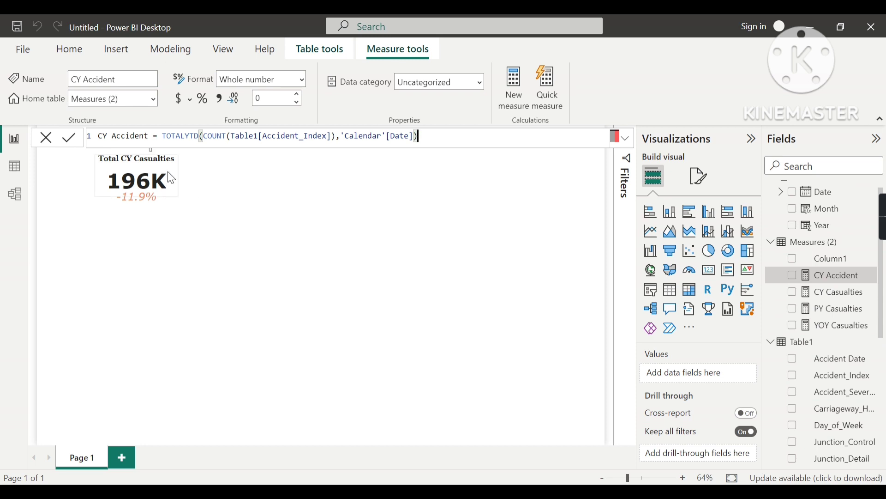
pyautogui.click(248, 258)
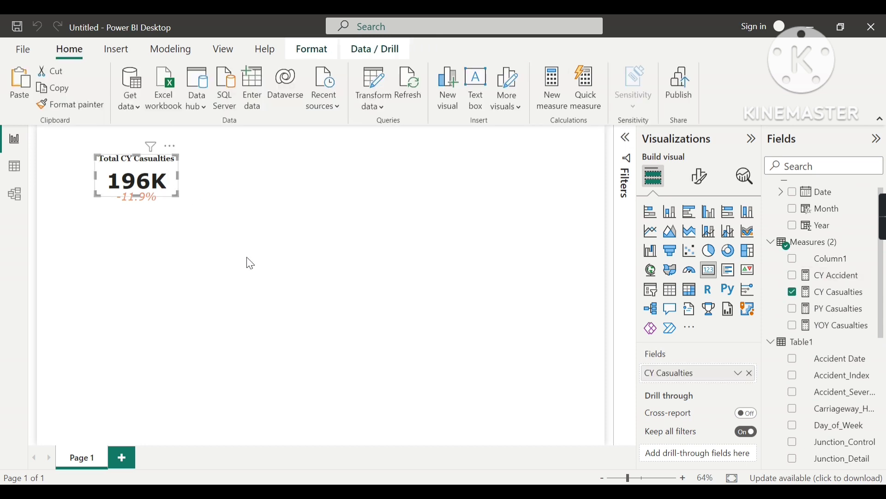
pyautogui.click(239, 176)
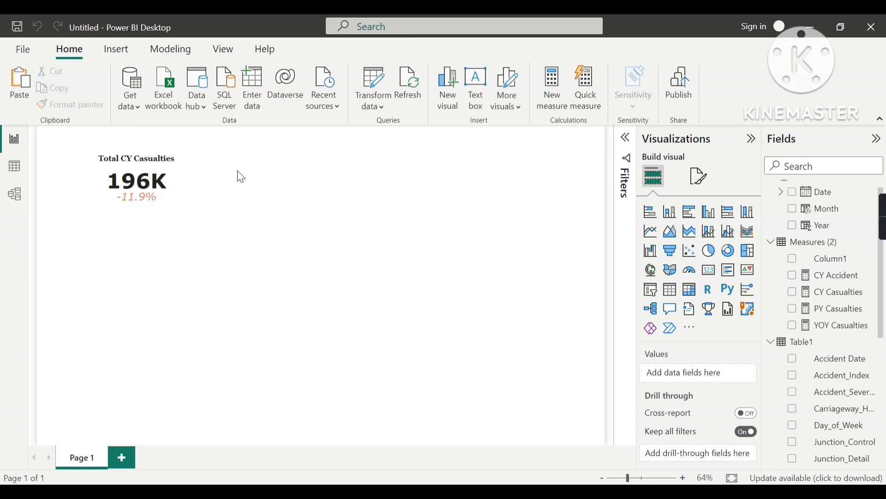
pyautogui.click(178, 170)
pyautogui.moveTo(178, 157); pyautogui.dragTo(260, 148)
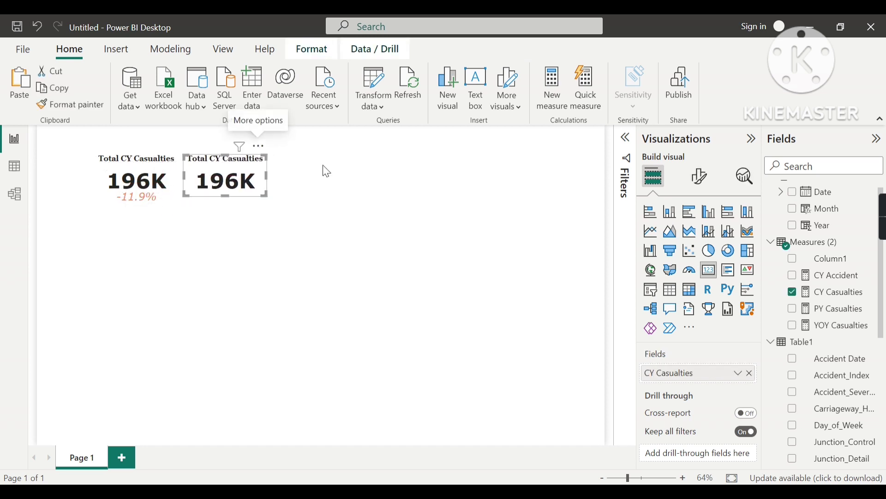
pyautogui.click(753, 375)
pyautogui.click(795, 277)
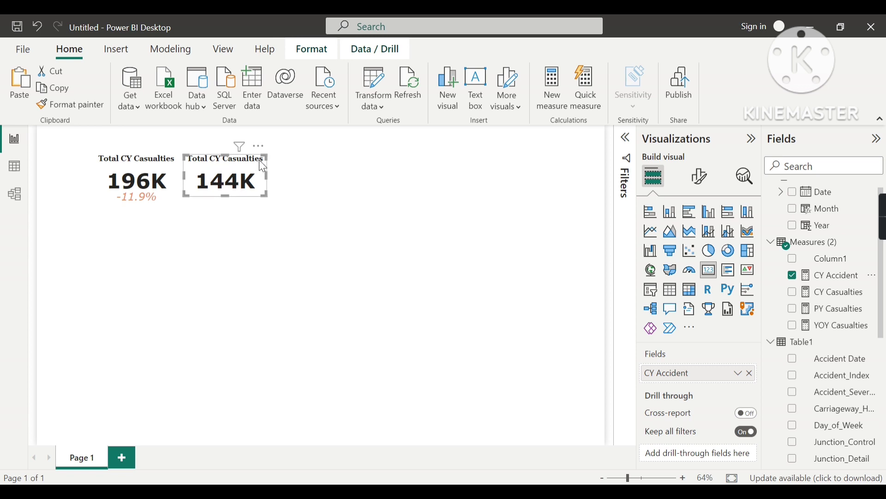
# - Change the copied card's title text to Total CY Accident
pyautogui.click(698, 184)
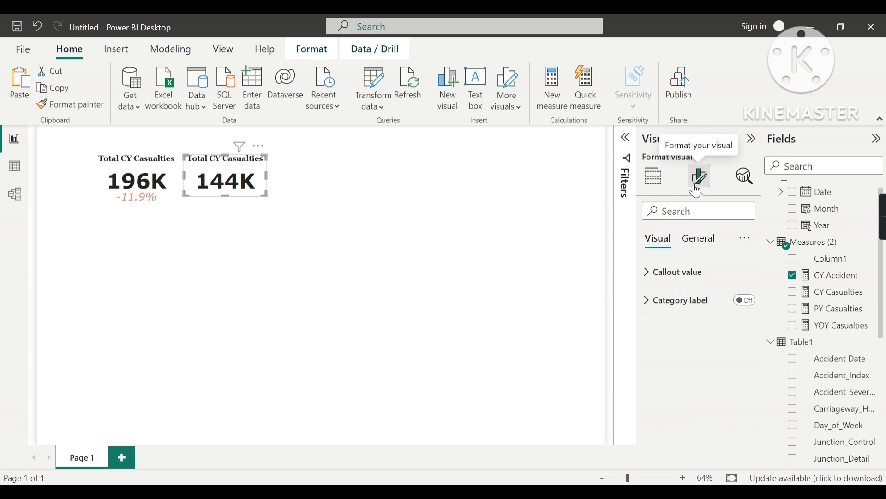
pyautogui.click(700, 249)
pyautogui.click(706, 307)
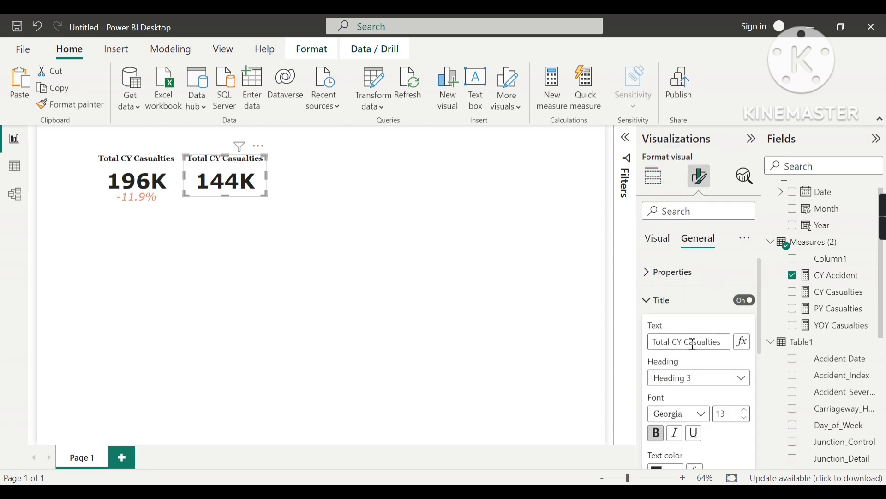
pyautogui.moveTo(723, 344); pyautogui.dragTo(689, 341)
pyautogui.press('BackSpace')
pyautogui.press('BackSpace')
pyautogui.write('Acciden')
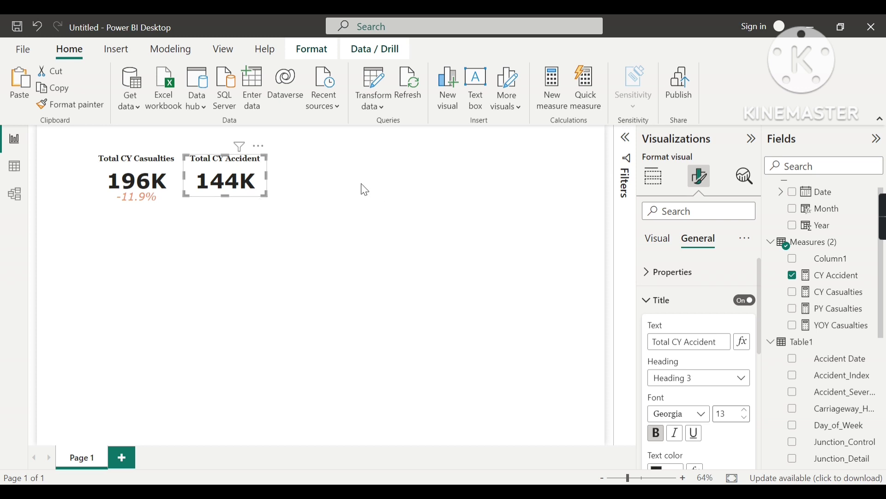
pyautogui.click(271, 172)
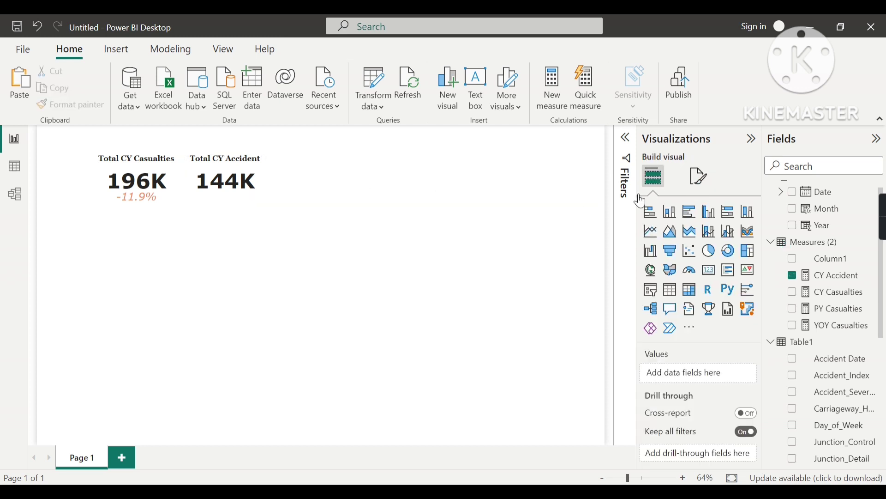
# - Add a new measure to the Measures (2) table, naming it PY Accident in the formula
pyautogui.scroll(1, 826, 259)
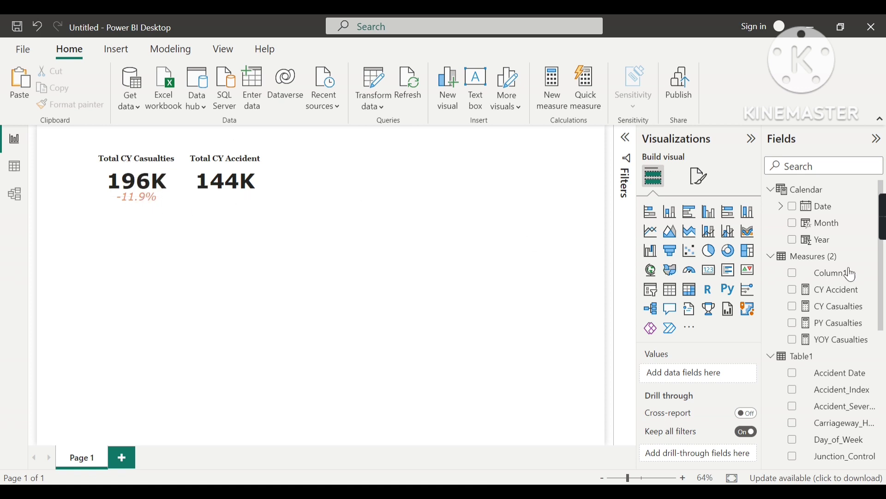
pyautogui.rightClick(793, 267)
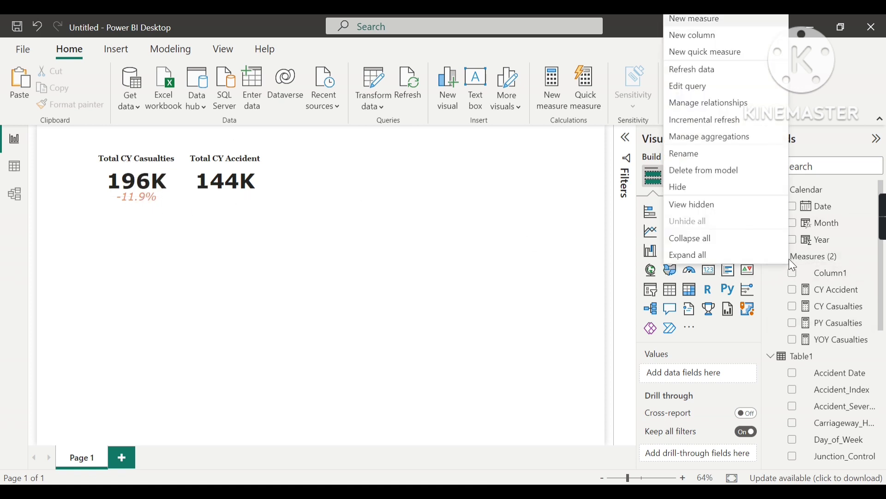
pyautogui.click(679, 23)
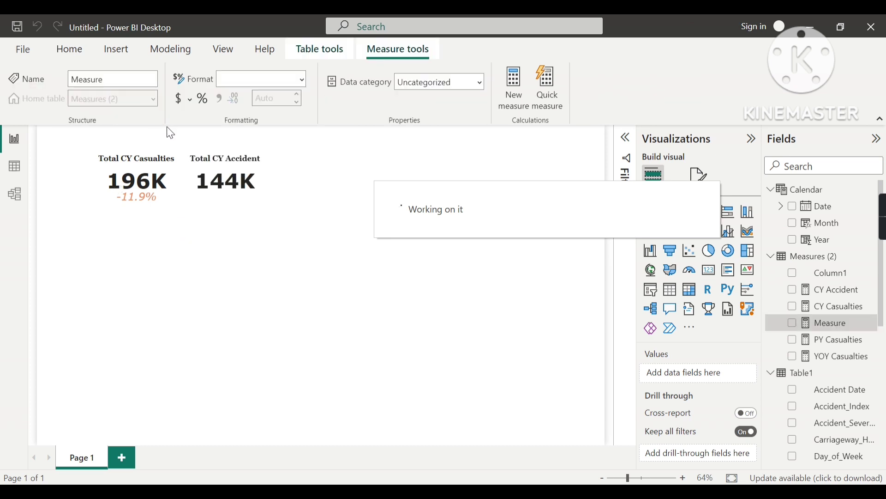
pyautogui.click(132, 137)
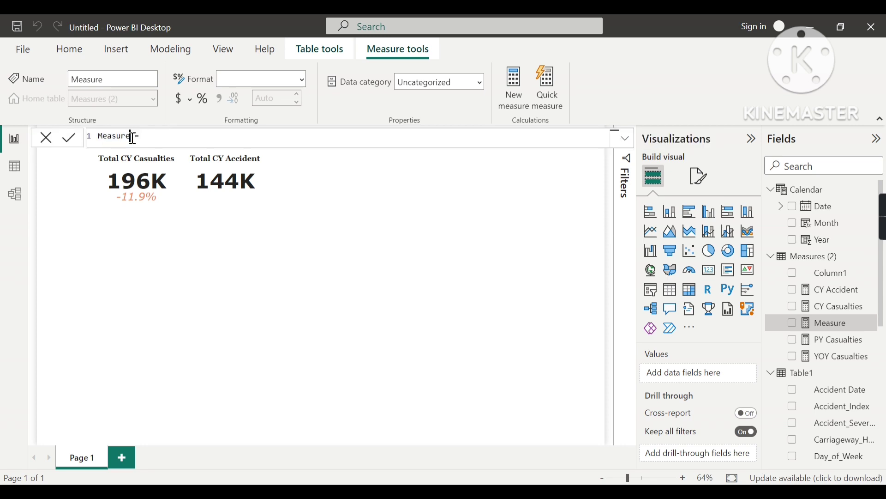
pyautogui.press('BackSpace')
pyautogui.press('BackSpace')
pyautogui.press('BackSpace')
pyautogui.press('BackSpace')
pyautogui.press('BackSpace')
pyautogui.press('BackSpace')
pyautogui.press('BackSpace')
pyautogui.write('Yp')
pyautogui.press('BackSpace')
pyautogui.write('OY')
pyautogui.press('BackSpace')
pyautogui.press('BackSpace')
pyautogui.press('BackSpace')
pyautogui.write('PY Accident')
# - Begin the PY Accident formula with CALCULATE, using COUNT of Table1[Accident_Index] as its expression
pyautogui.press('End')
pyautogui.write('cal')
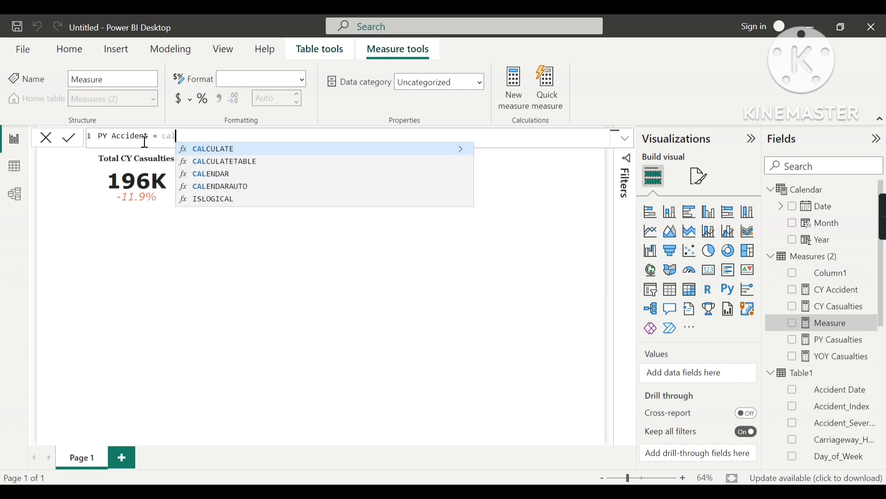
pyautogui.press('Tab')
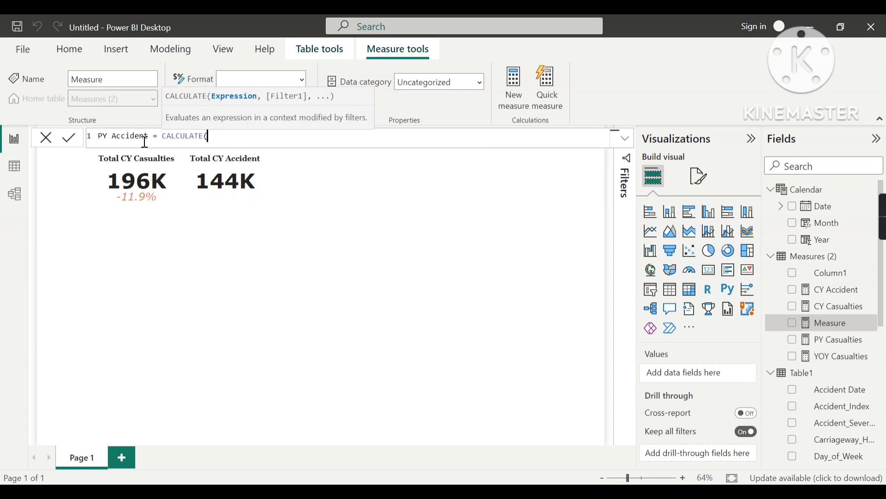
pyautogui.write('cou')
pyautogui.press('Tab')
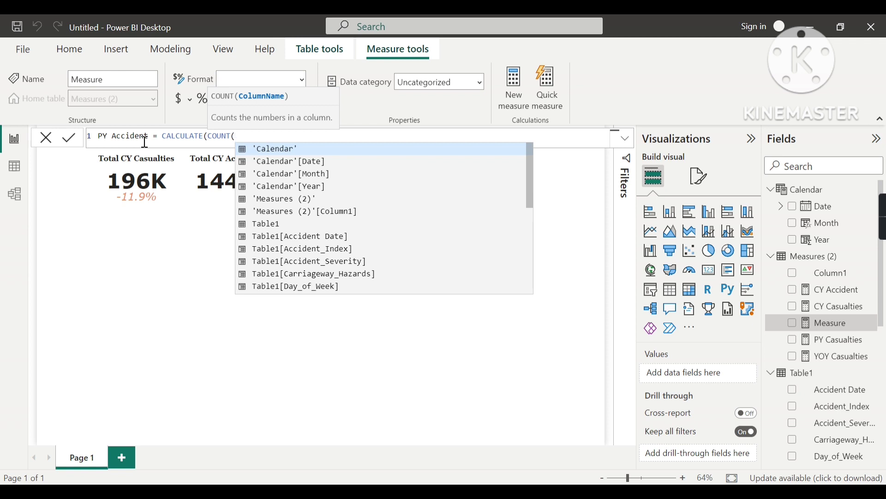
pyautogui.write('acc')
pyautogui.press('Down')
pyautogui.press('Tab')
# - Complete the PY Accident formula with SAMEPERIODLASTYEAR('Calendar'[Date]) as the filter and commit the measure
pyautogui.write('),sam')
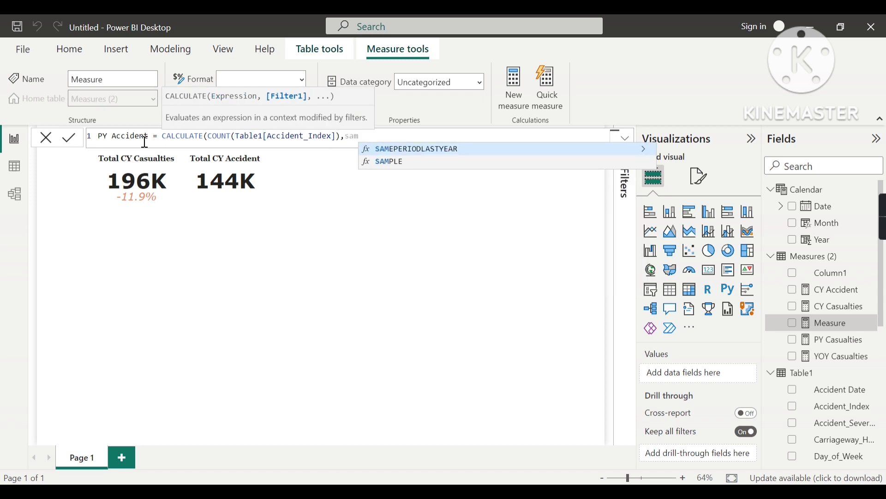
pyautogui.press('Tab')
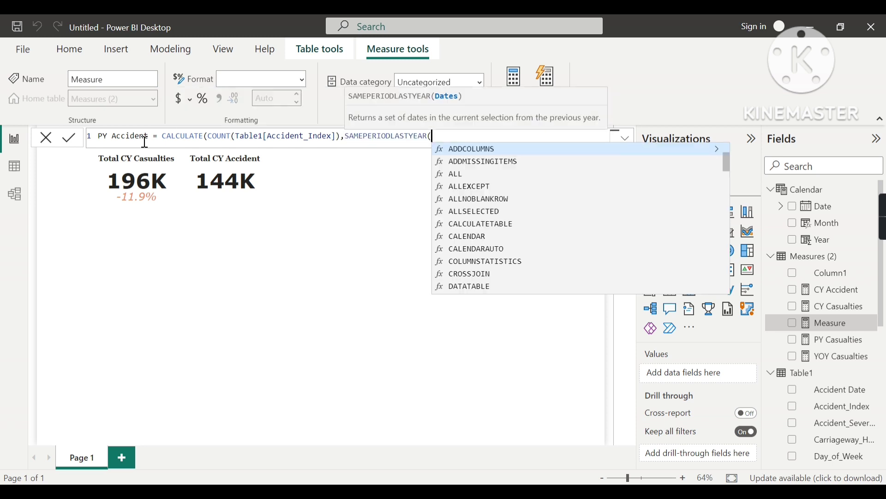
pyautogui.write('cal')
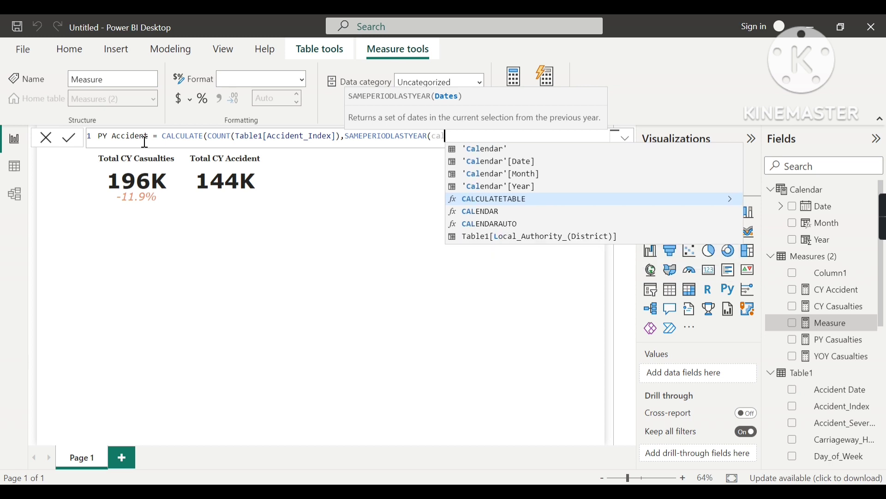
pyautogui.press('Up')
pyautogui.press('Up')
pyautogui.press('Up')
pyautogui.press('Up')
pyautogui.press('Down')
pyautogui.press('Tab')
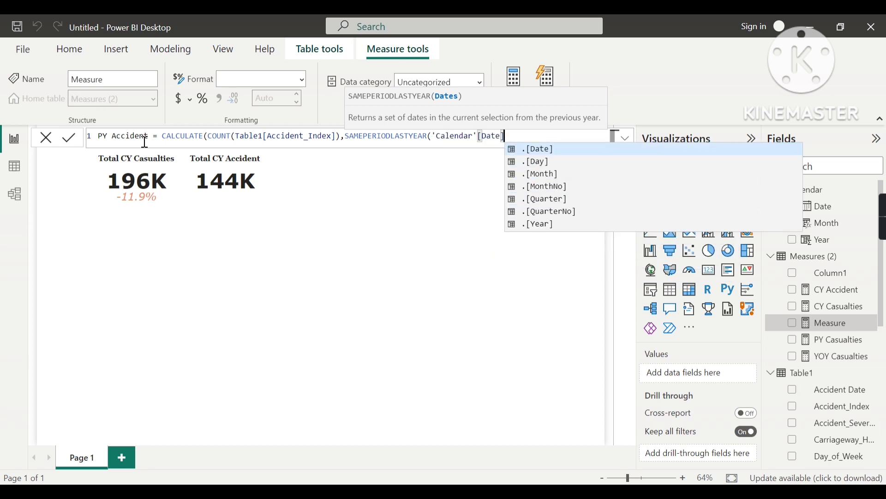
pyautogui.write(')')
pyautogui.press('Return')
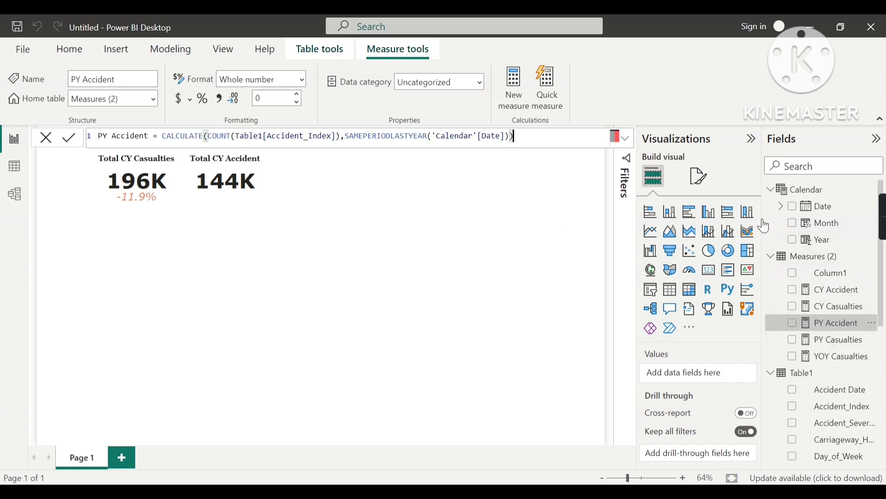
# - Add another measure to the Measures (2) table, naming it YOY Accident and starting its formula with an opening parenthesis
pyautogui.rightClick(794, 267)
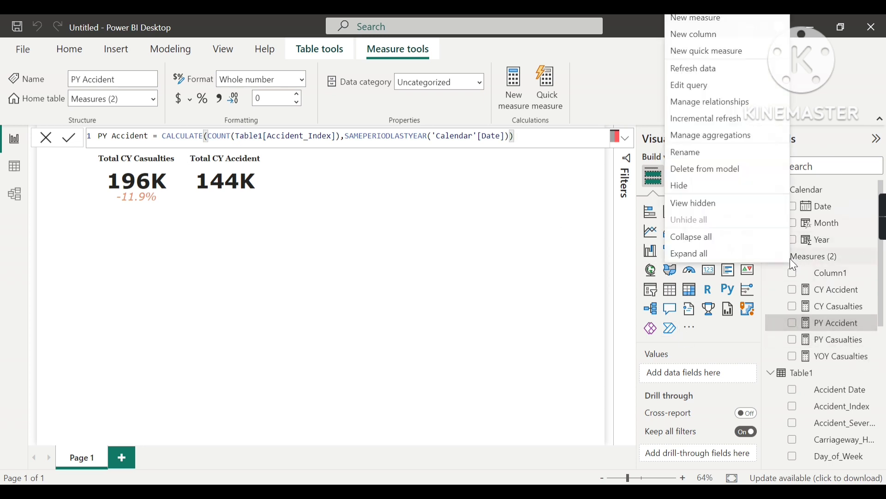
pyautogui.click(700, 18)
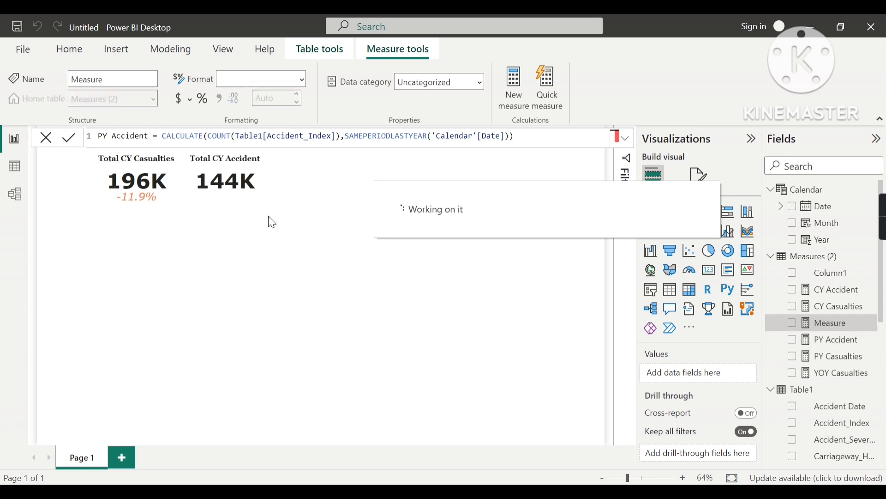
pyautogui.click(136, 136)
pyautogui.press('BackSpace')
pyautogui.press('BackSpace')
pyautogui.press('BackSpace')
pyautogui.press('BackSpace')
pyautogui.press('BackSpace')
pyautogui.press('BackSpace')
pyautogui.press('BackSpace')
pyautogui.press('BackSpace')
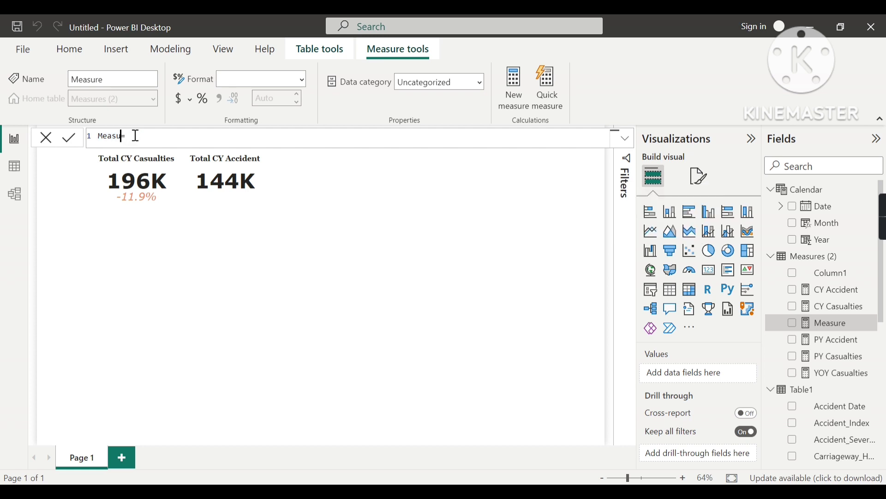
pyautogui.write('YOY ACc')
pyautogui.press('BackSpace')
pyautogui.press('BackSpace')
pyautogui.write('ccident= (')
pyautogui.press('Right')
pyautogui.write('(')
pyautogui.press('super')
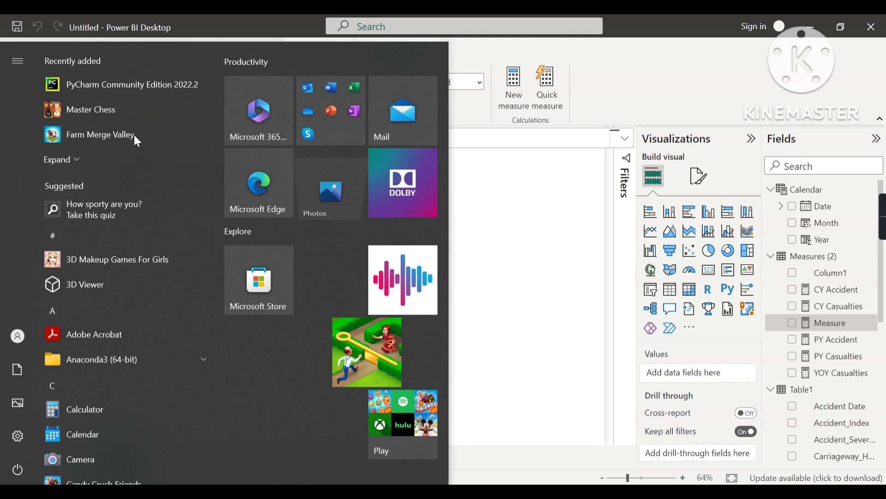
pyautogui.press('Escape')
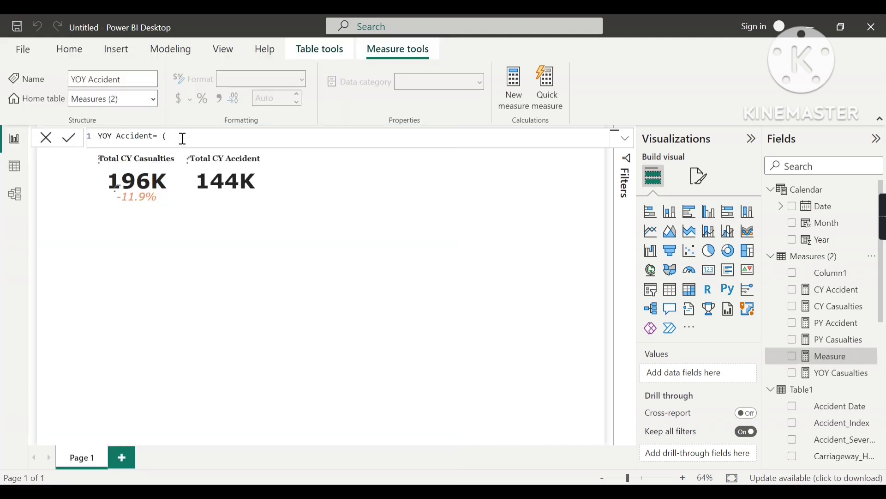
pyautogui.press('Return')
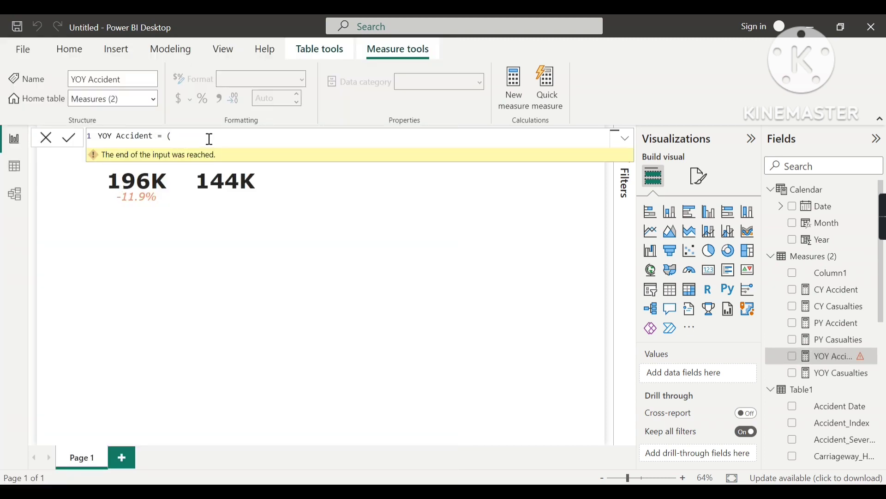
# - Complete the YOY Accident formula as ([CY Accident]-[PY Accident])/[PY Accident] and commit the measure
pyautogui.write('c')
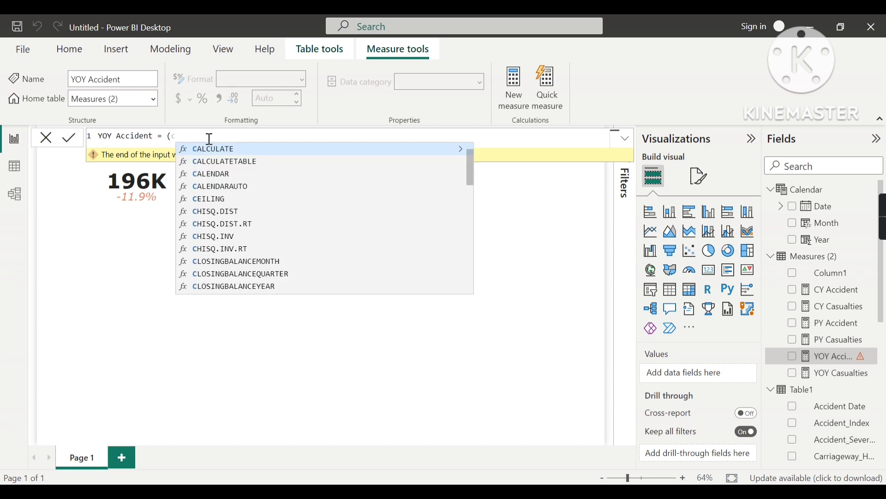
pyautogui.write('y')
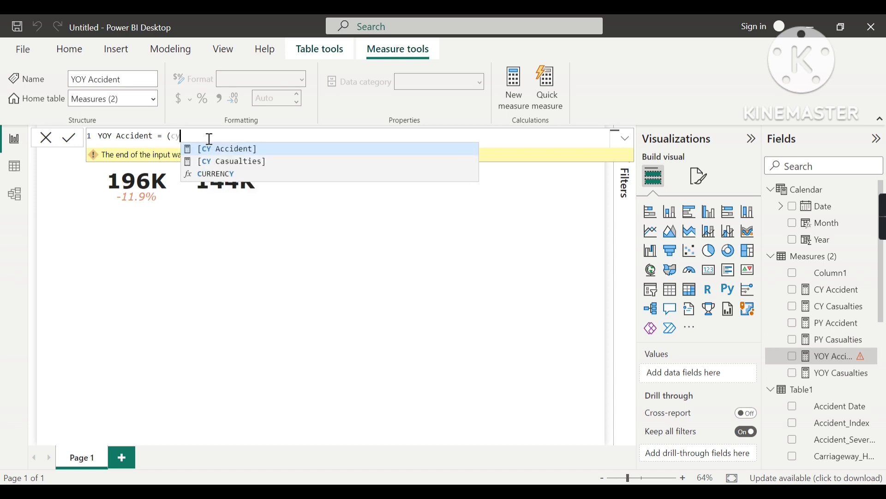
pyautogui.press('Tab')
pyautogui.write('-')
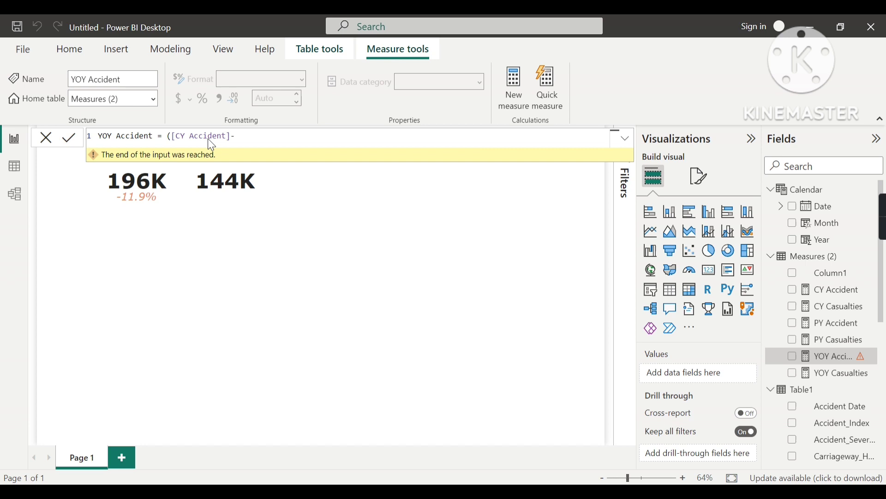
pyautogui.write('py')
pyautogui.press('Tab')
pyautogui.write(')')
pyautogui.write('/')
pyautogui.write('py')
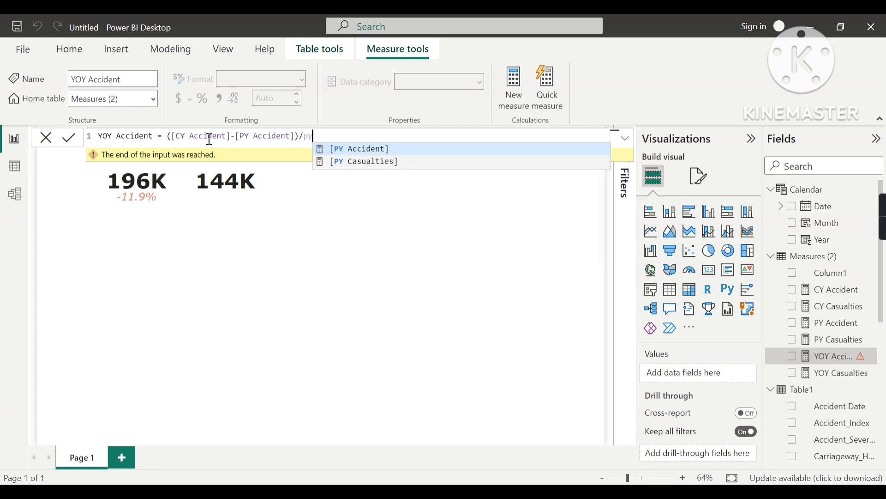
pyautogui.press('Tab')
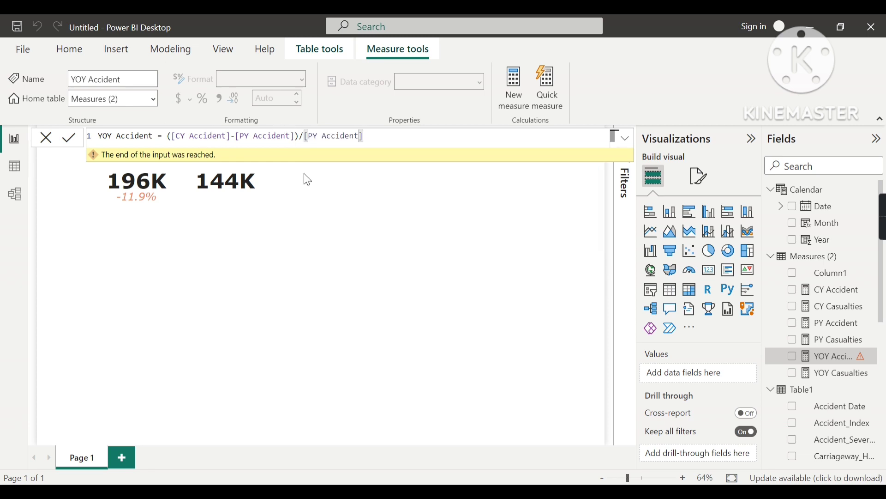
pyautogui.press('Return')
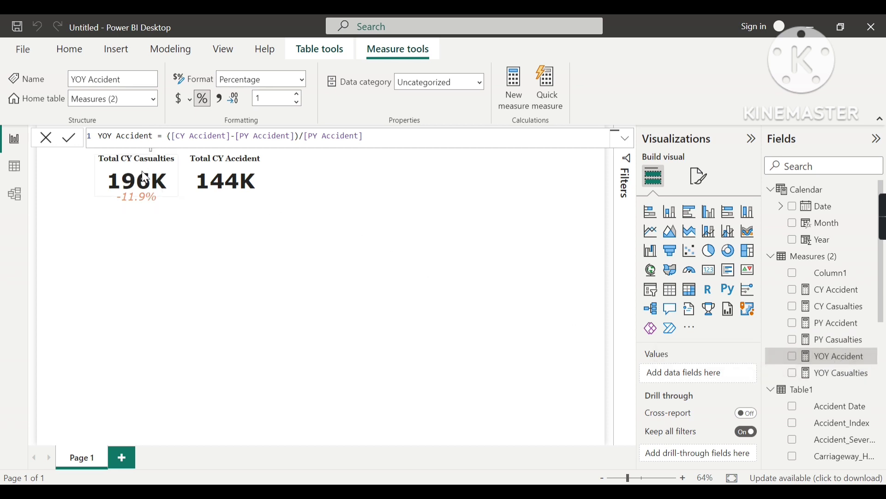
# - Duplicate the YOY Casualties card beneath the Total CY Accident value and replace the copy's field with YOY Accident
pyautogui.click(154, 207)
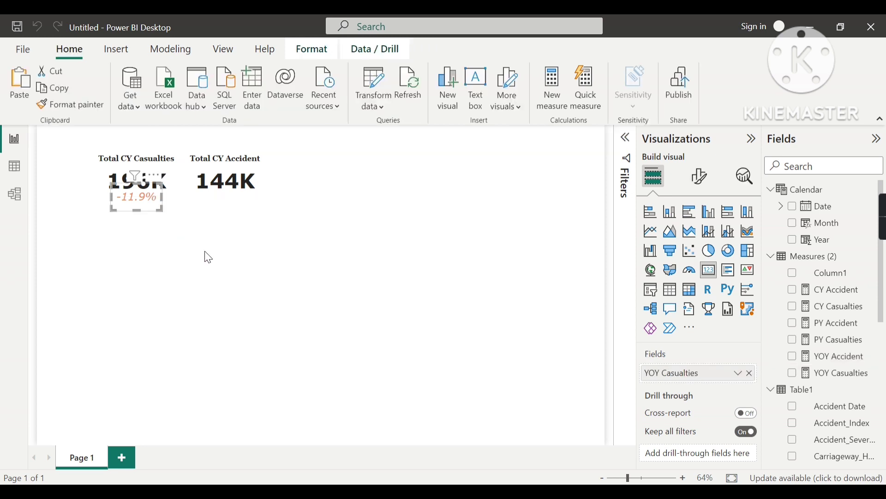
pyautogui.click(230, 196)
pyautogui.click(232, 225)
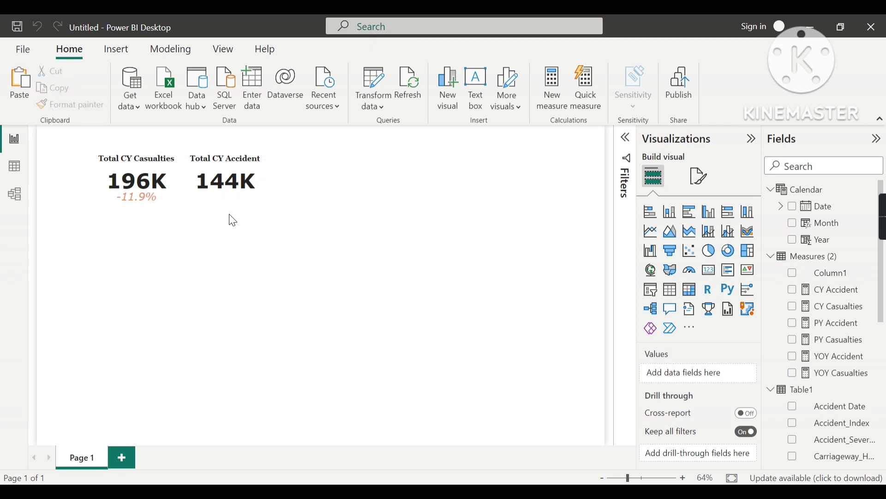
pyautogui.click(167, 209)
pyautogui.moveTo(159, 182); pyautogui.dragTo(252, 186)
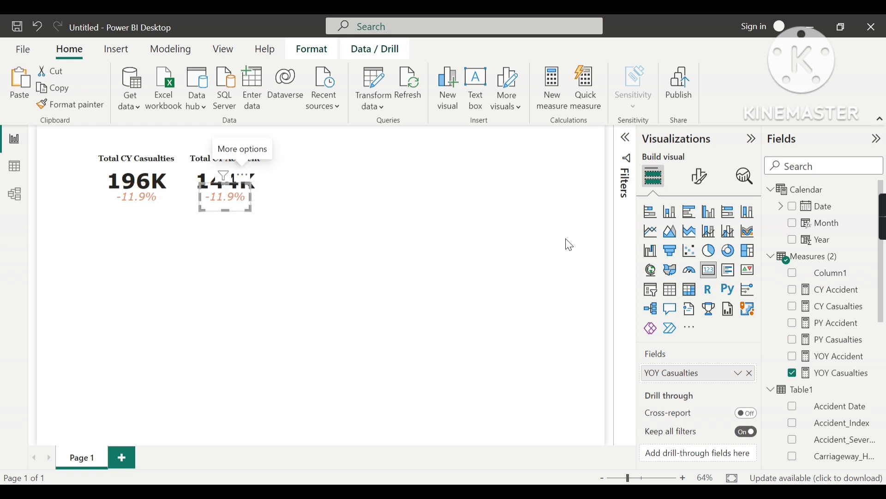
pyautogui.click(753, 375)
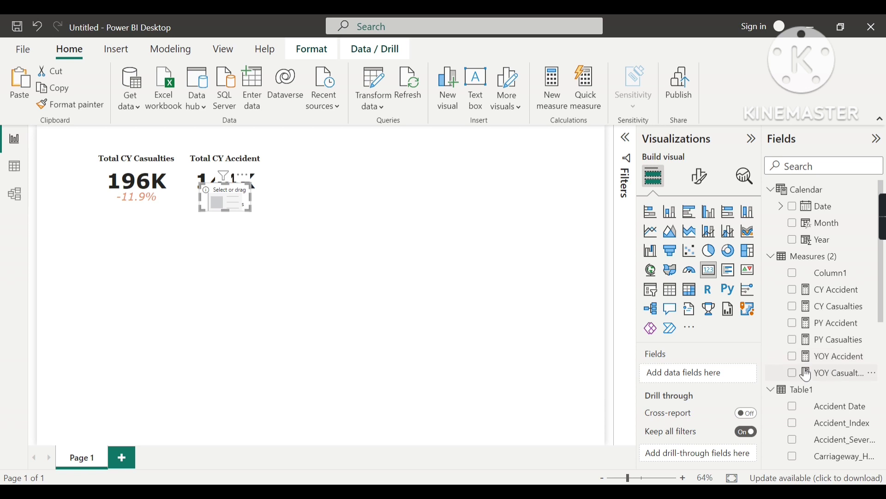
pyautogui.click(794, 359)
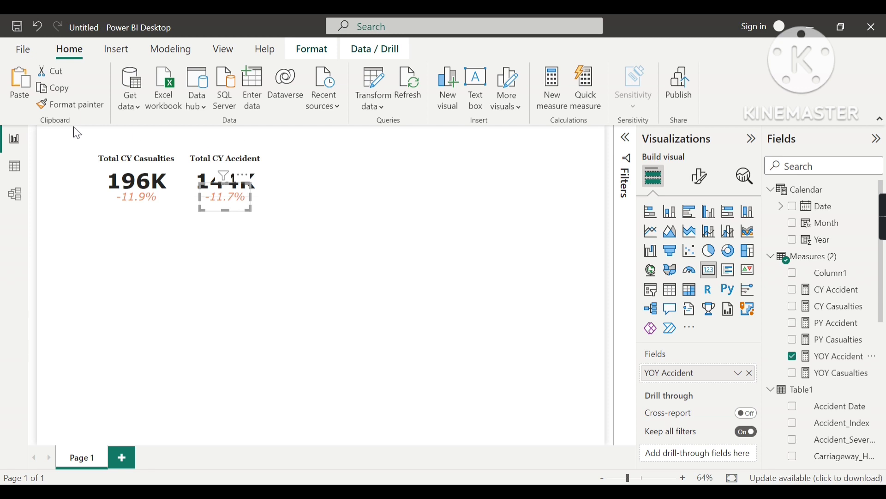
pyautogui.click(297, 253)
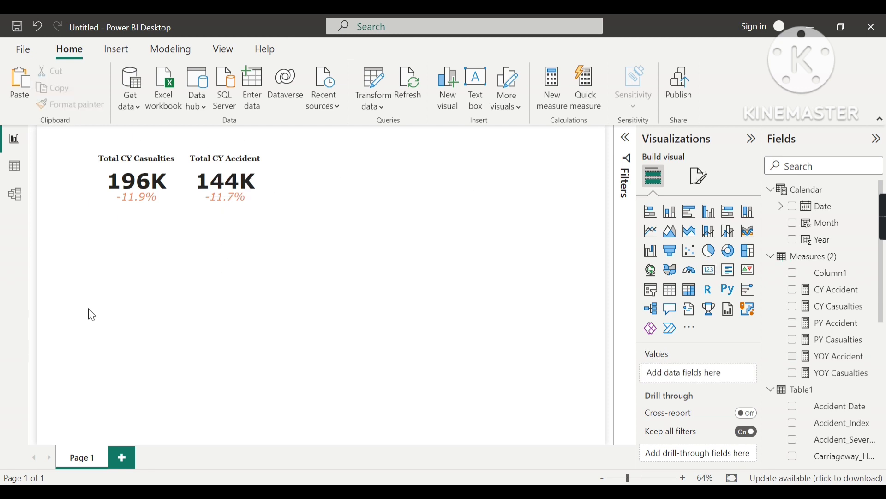
# - Set the Total CY Casualties card's callout value font to Segoe UI Bold and reduce the card's height to clear the YOY percentage
pyautogui.moveTo(152, 174)
pyautogui.click(167, 180)
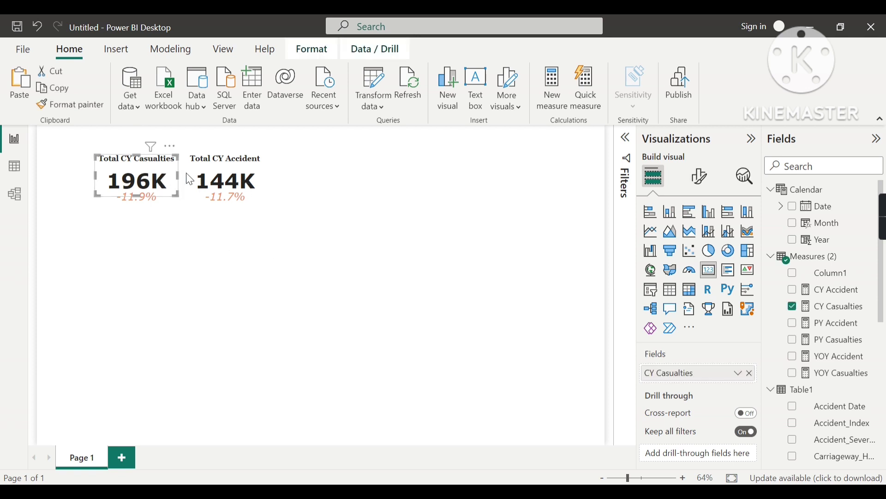
pyautogui.click(701, 176)
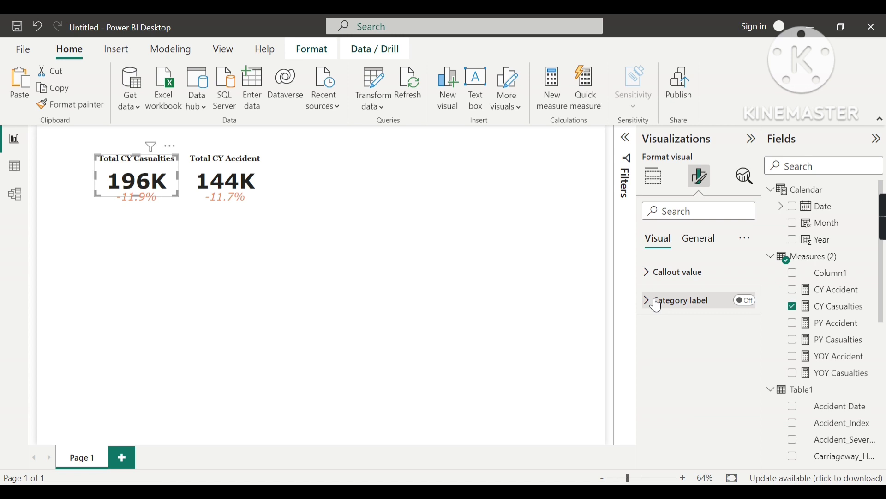
pyautogui.click(660, 273)
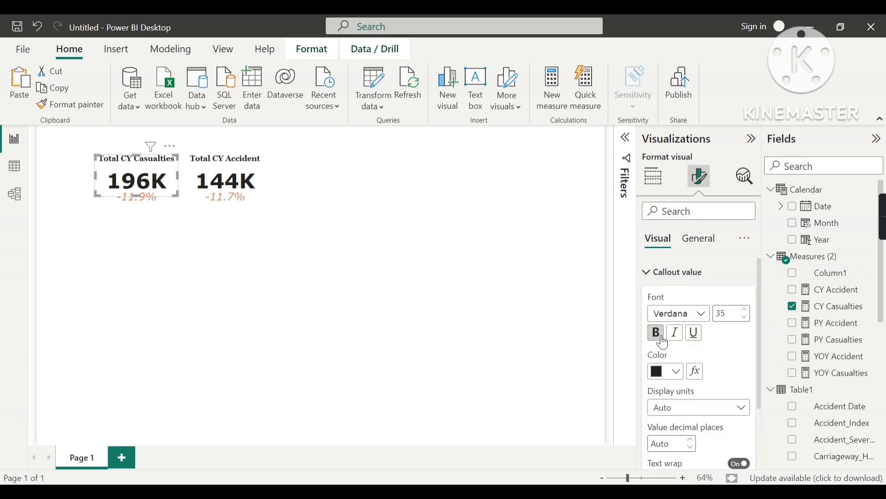
pyautogui.click(698, 315)
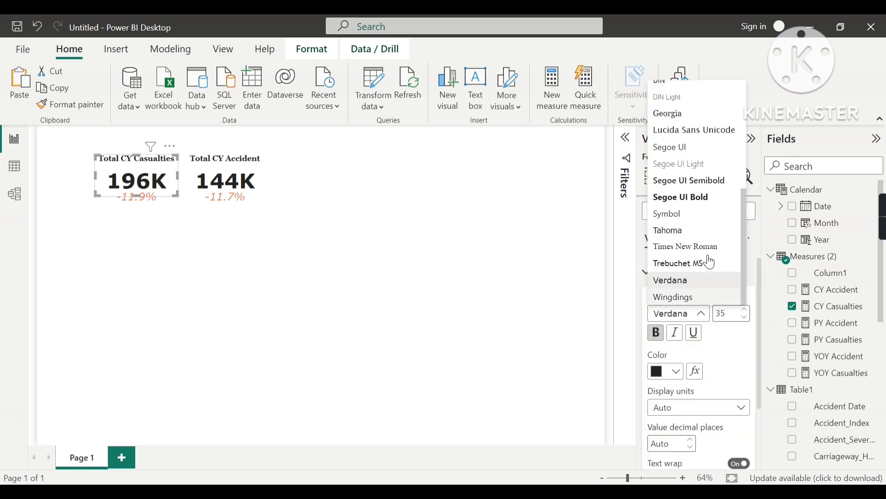
pyautogui.click(699, 194)
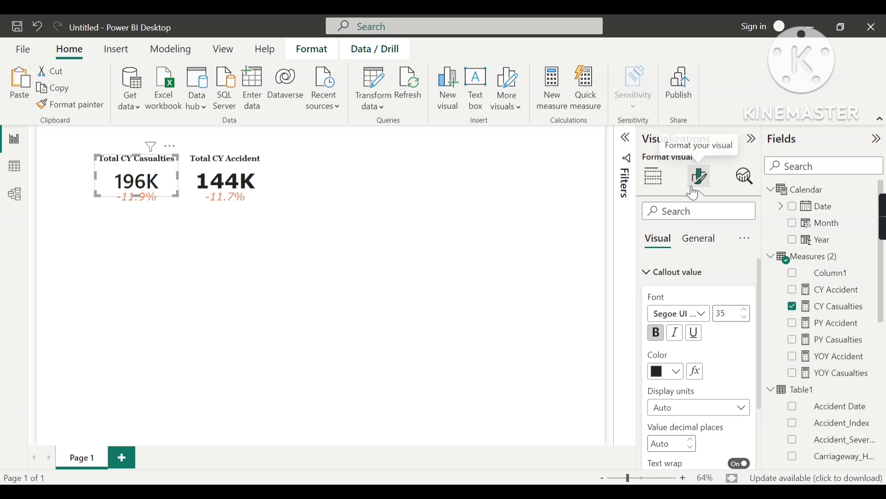
pyautogui.moveTo(140, 193); pyautogui.dragTo(137, 184)
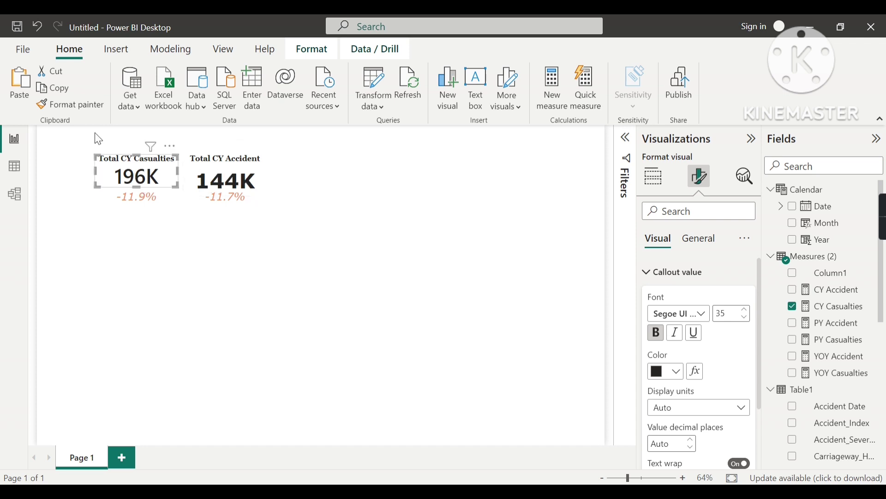
# - Copy the Total CY Casualties card's formatting to the Total CY Accident card and adjust the YOY Accident card's position beneath it
pyautogui.click(68, 104)
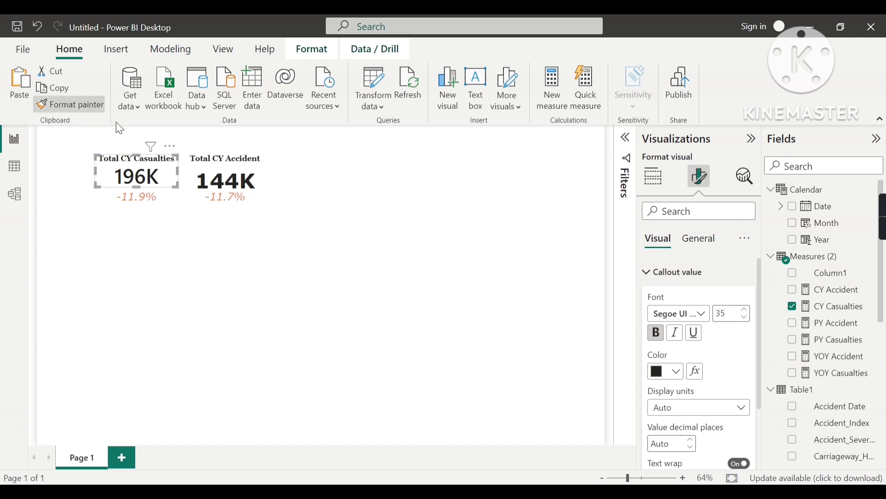
pyautogui.click(219, 178)
pyautogui.moveTo(228, 197)
pyautogui.mouseDown()
pyautogui.moveTo(226, 184)
pyautogui.moveTo(226, 200)
pyautogui.mouseUp()
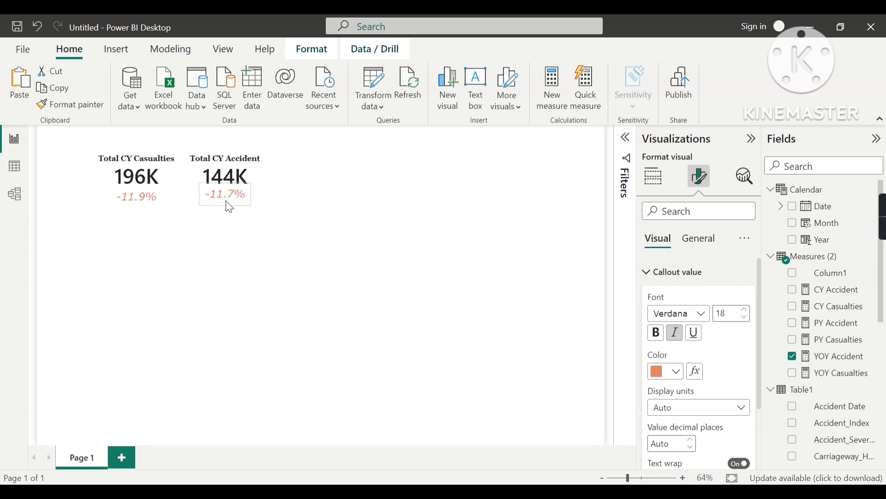
pyautogui.click(365, 189)
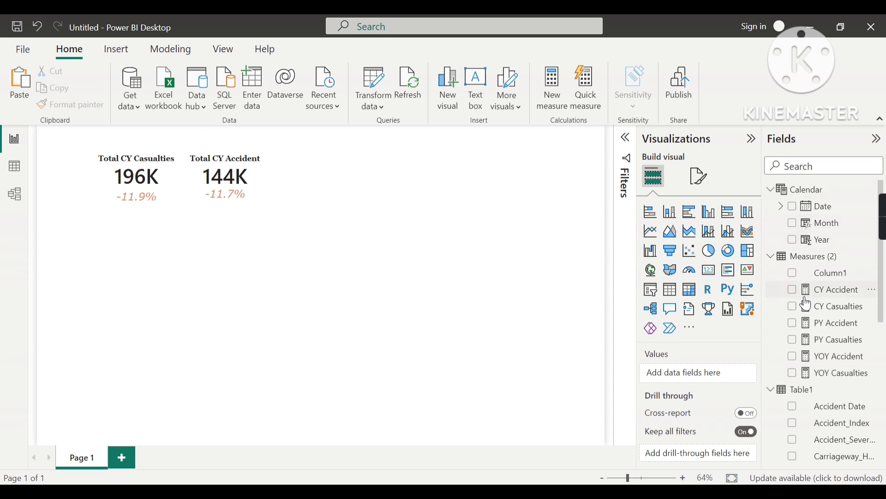
# - Switch to the STEP IN PROJECT Word document and highlight the first Primary KPI requirement in yellow
pyautogui.scroll(-5, 812, 335)
pyautogui.scroll(-1, 813, 336)
pyautogui.scroll(5, 812, 335)
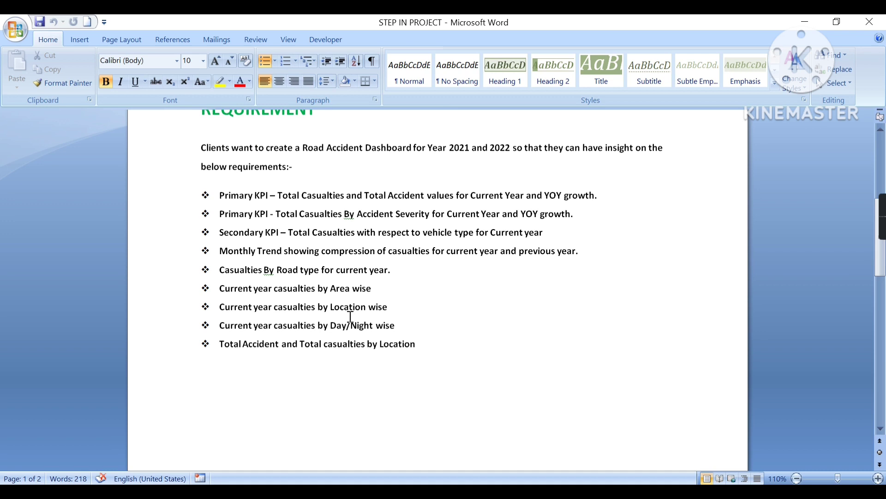
pyautogui.moveTo(220, 195); pyautogui.dragTo(623, 198)
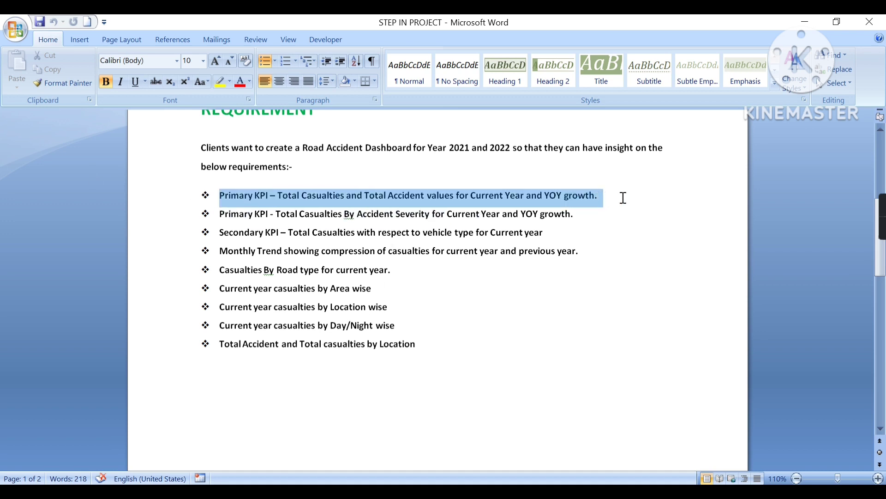
pyautogui.click(220, 81)
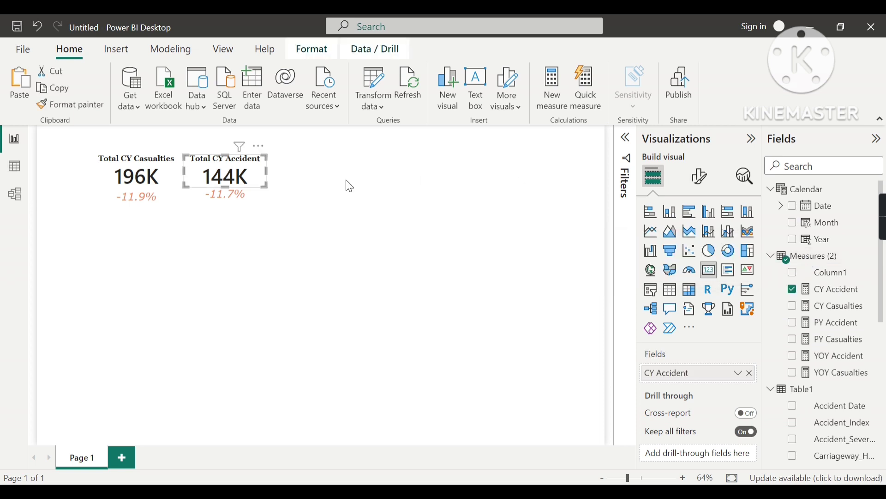
# - Switch to Power BI Desktop, duplicate the Total CY Accident card and place the copy to the right of the original
pyautogui.click(324, 165)
pyautogui.hotkey('ctrl', 'v')
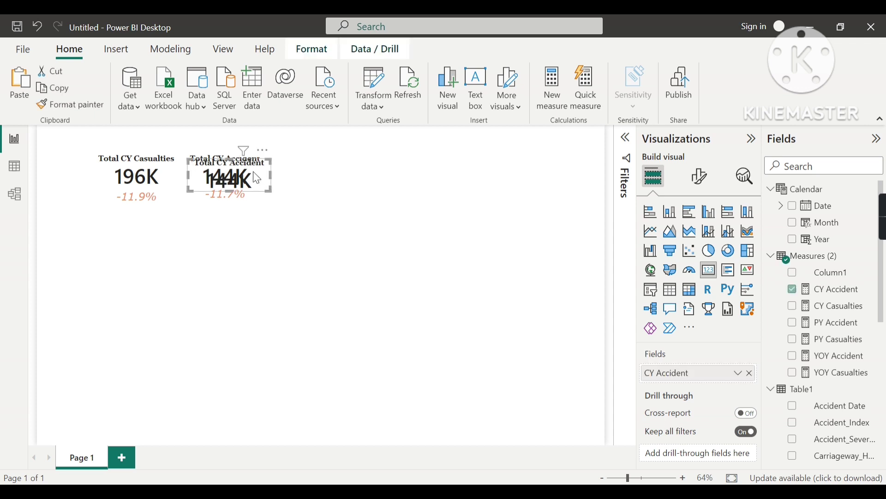
pyautogui.moveTo(287, 162); pyautogui.dragTo(346, 157)
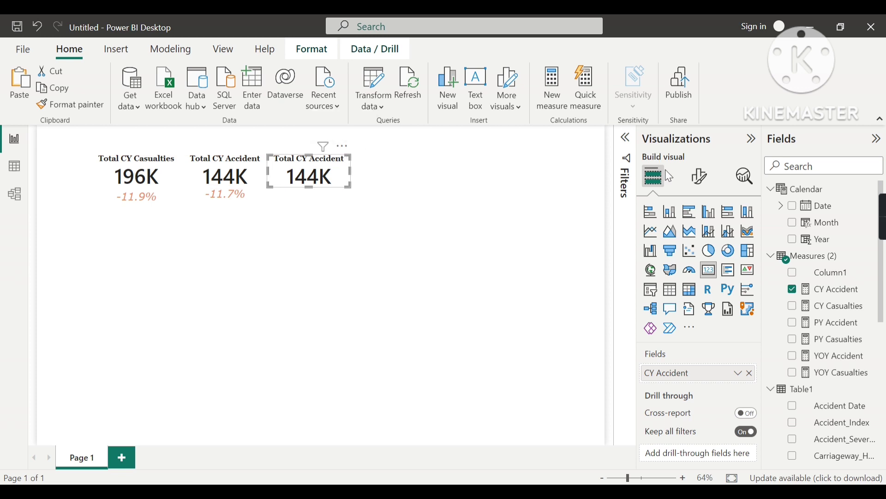
# - Change the copied accident card's title to "Total Fatal Casualties" and widen the card slightly
pyautogui.click(691, 184)
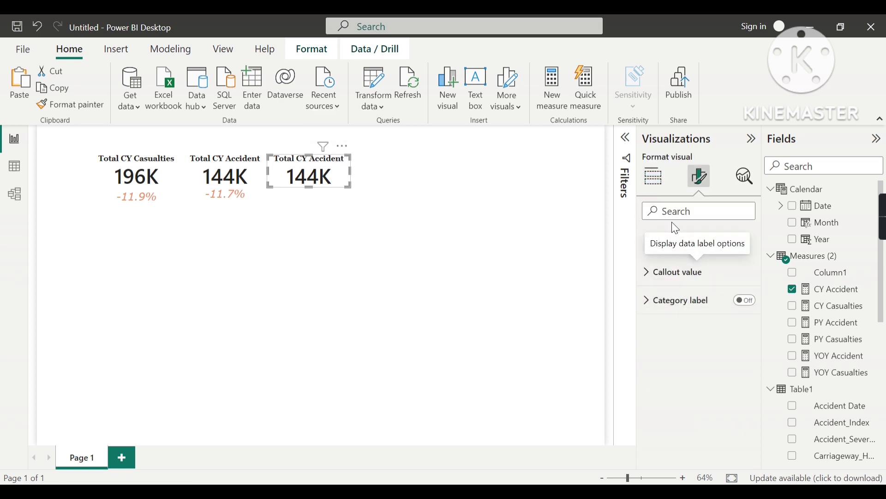
pyautogui.click(699, 238)
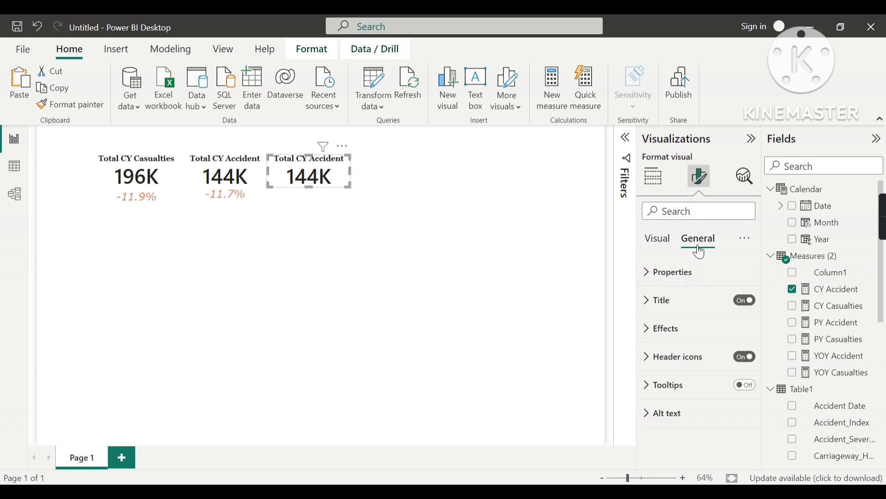
pyautogui.click(714, 306)
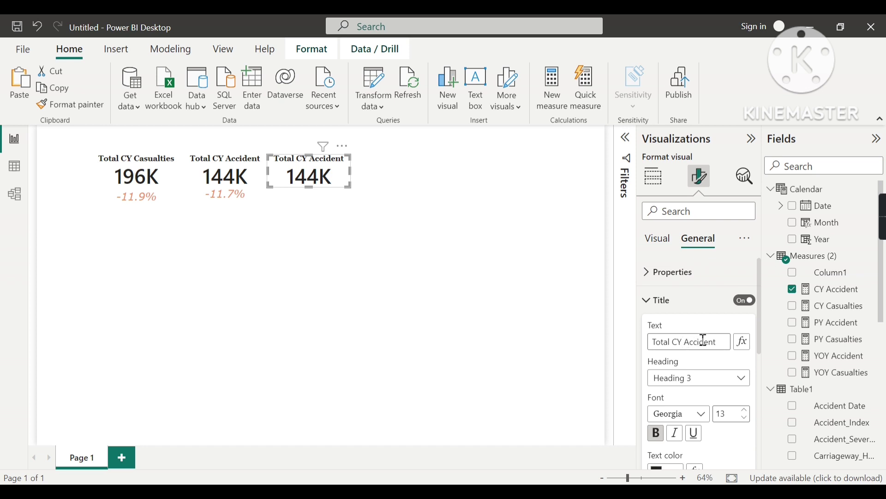
pyautogui.moveTo(688, 342); pyautogui.dragTo(721, 341)
pyautogui.press('BackSpace')
pyautogui.press('BackSpace')
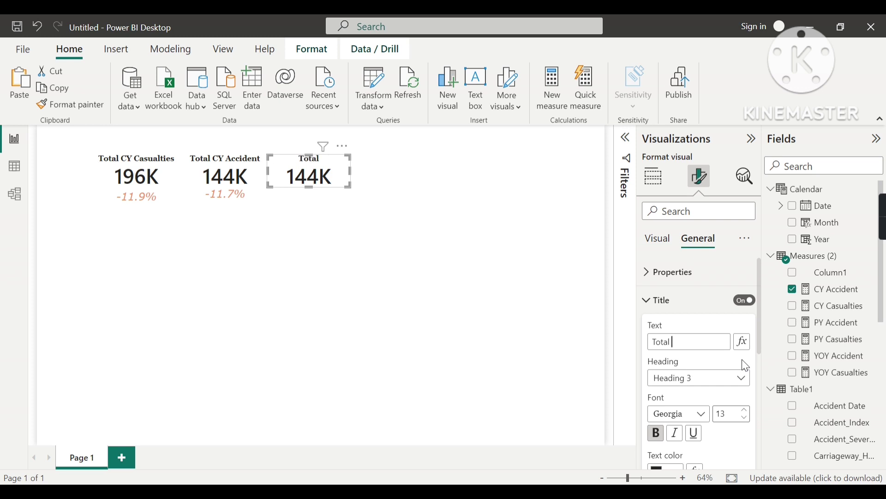
pyautogui.write('Fatak')
pyautogui.press('BackSpace')
pyautogui.write('l Casualties')
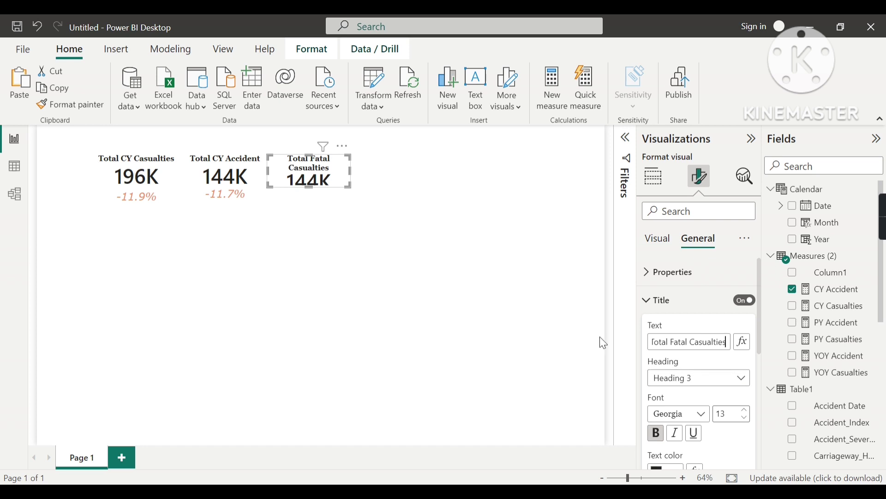
pyautogui.moveTo(350, 170); pyautogui.dragTo(355, 169)
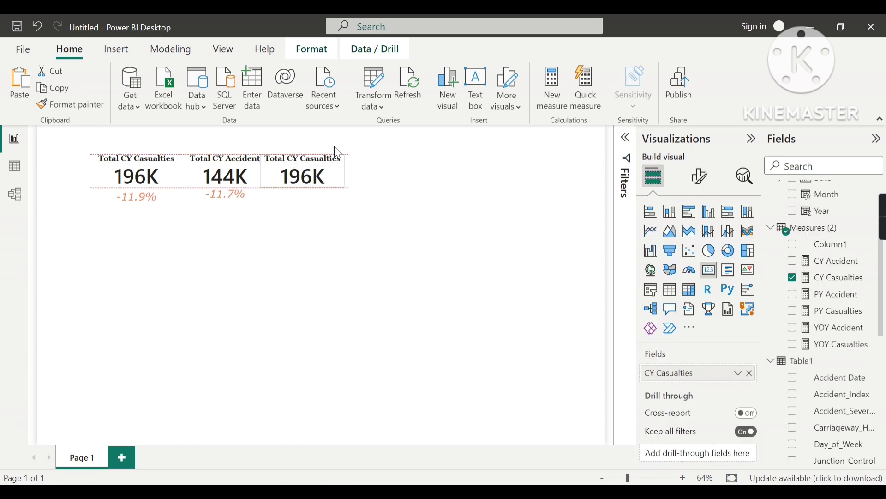
# - Align the copied Total CY Casualties card beside the accident card and filter only that visual to Accident_Severity Fatal
pyautogui.moveTo(335, 147); pyautogui.dragTo(335, 147)
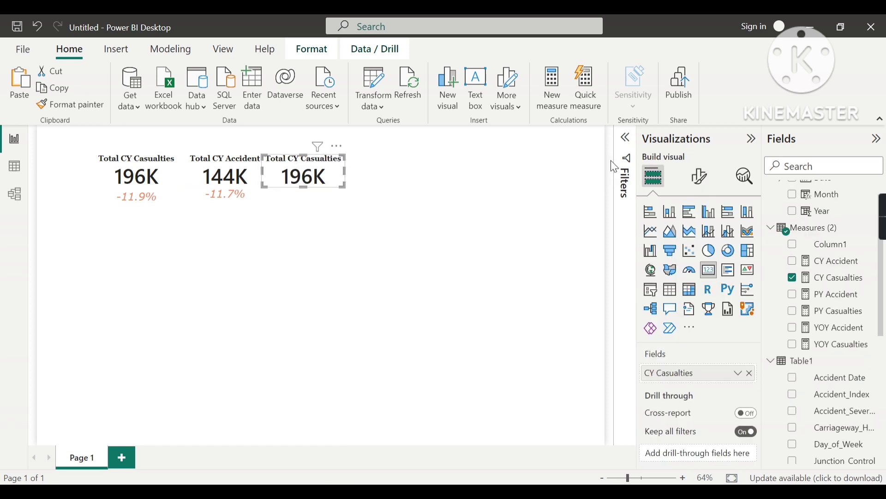
pyautogui.click(632, 283)
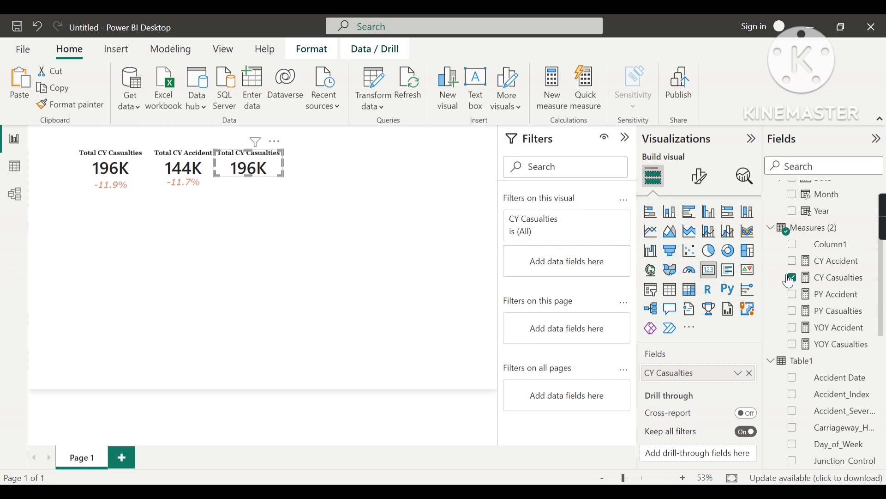
pyautogui.scroll(-2, 843, 291)
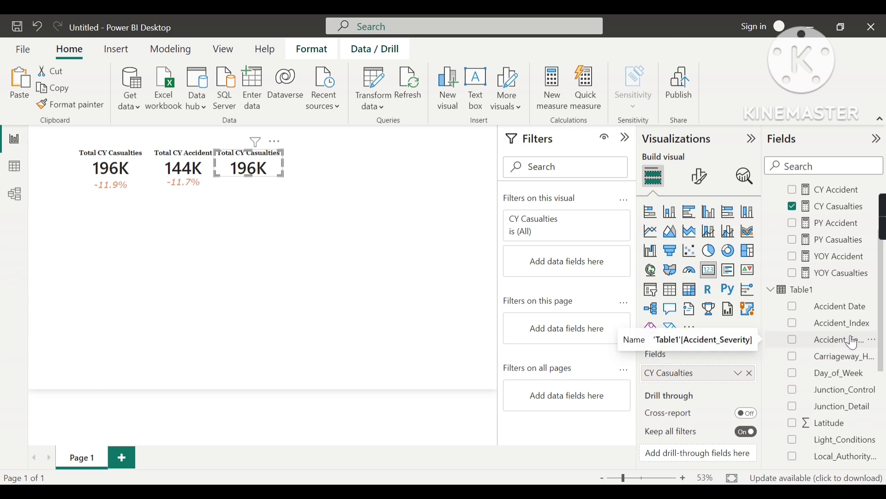
pyautogui.moveTo(854, 343); pyautogui.dragTo(590, 258)
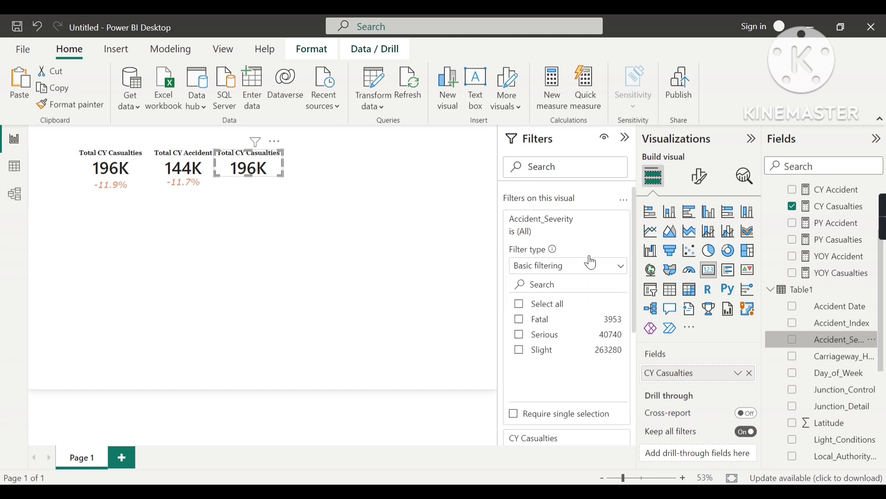
pyautogui.click(520, 323)
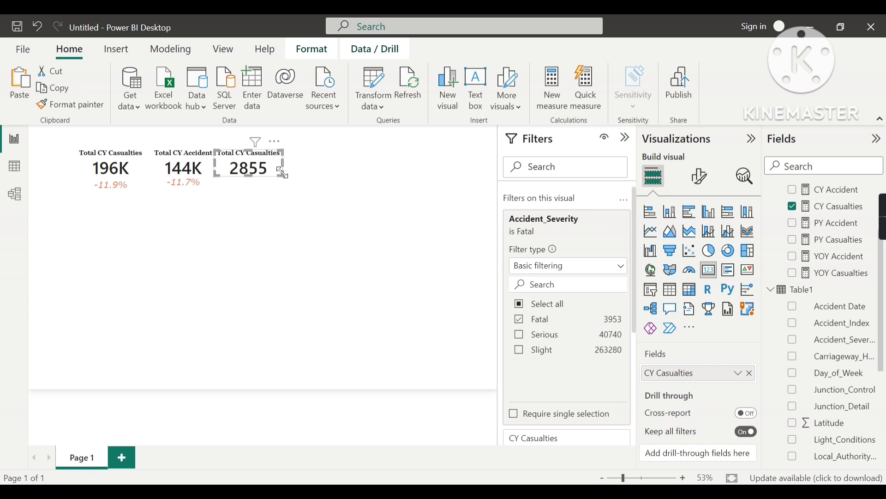
# - Enlarge the Fatal-filtered casualties card slightly and collapse the filter pane
pyautogui.moveTo(279, 174); pyautogui.dragTo(284, 180)
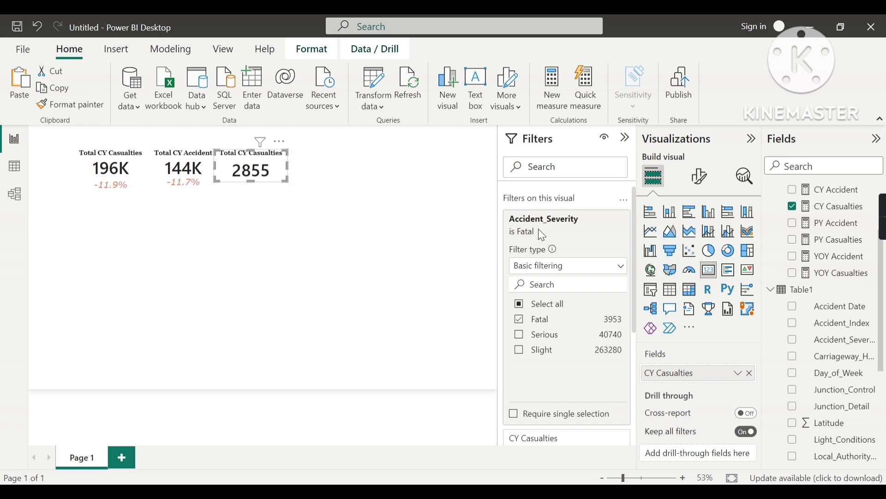
pyautogui.click(603, 273)
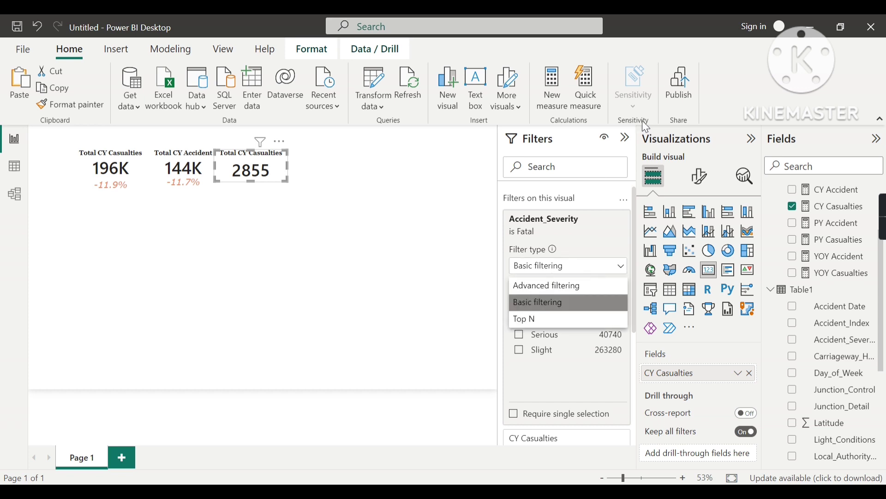
pyautogui.click(626, 145)
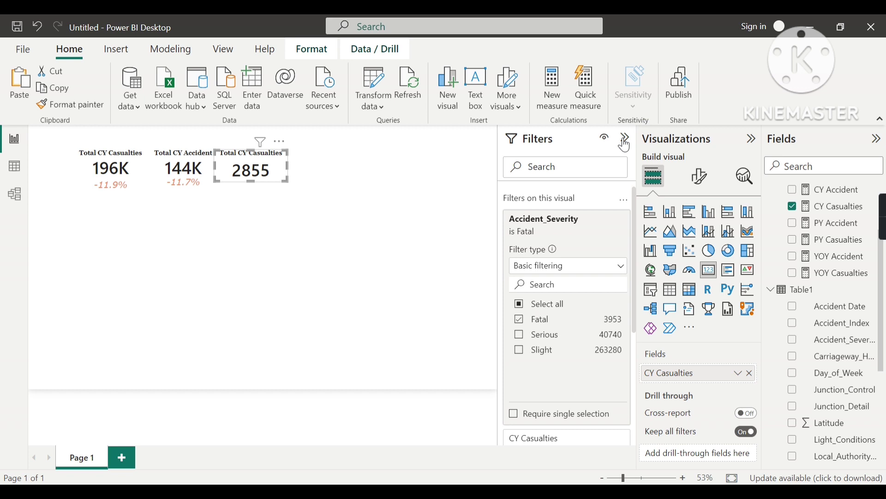
pyautogui.click(626, 140)
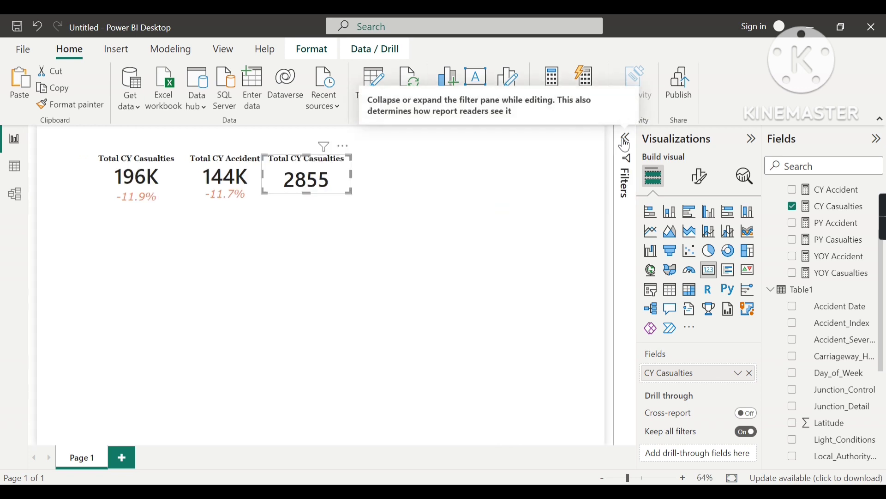
# - Set the callout value display units of the Fatal-filtered casualties card to Thousands
pyautogui.click(706, 184)
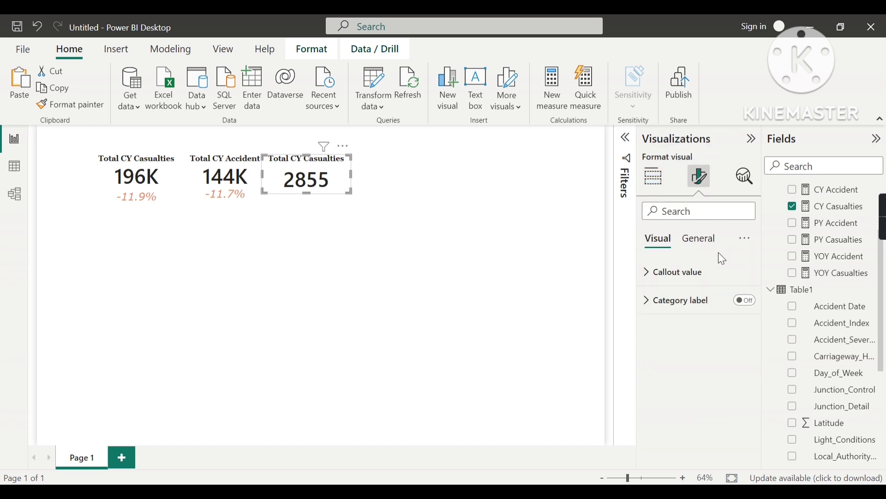
pyautogui.click(663, 282)
pyautogui.scroll(-3, 695, 335)
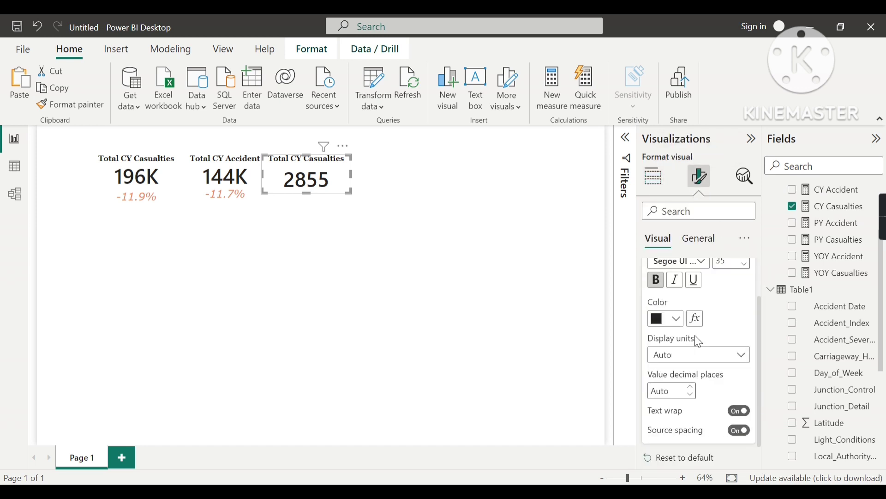
pyautogui.scroll(2, 697, 340)
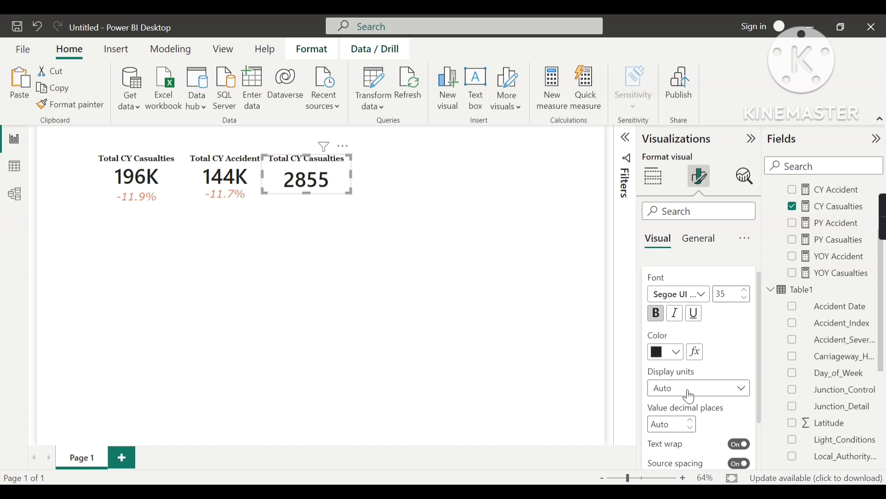
pyautogui.click(716, 391)
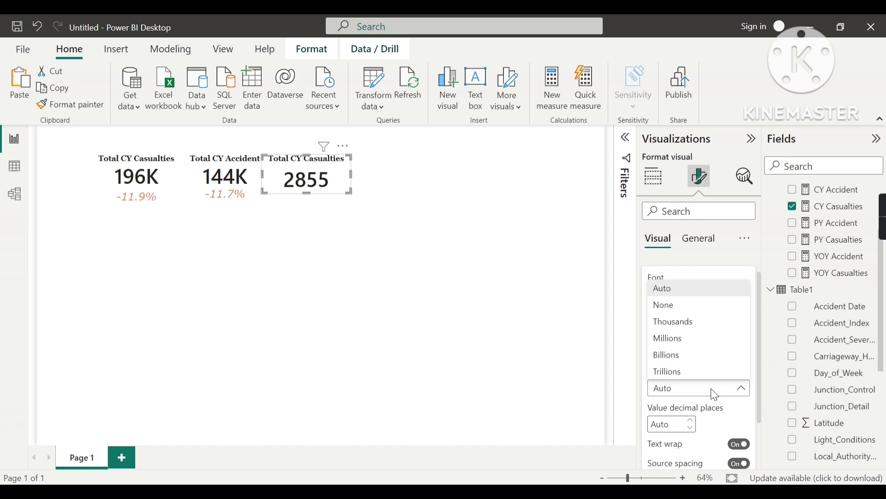
pyautogui.click(676, 324)
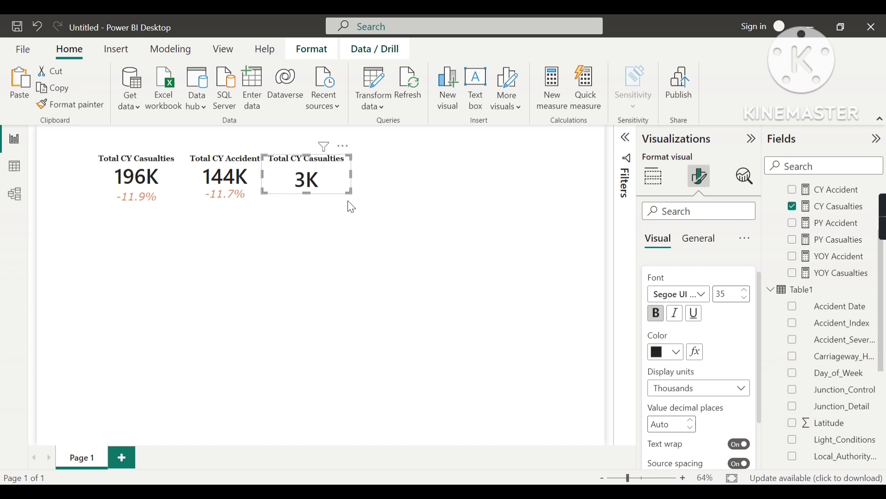
# - Change the title of the Fatal-filtered casualties card to "Total Fatal Casualties"
pyautogui.click(700, 242)
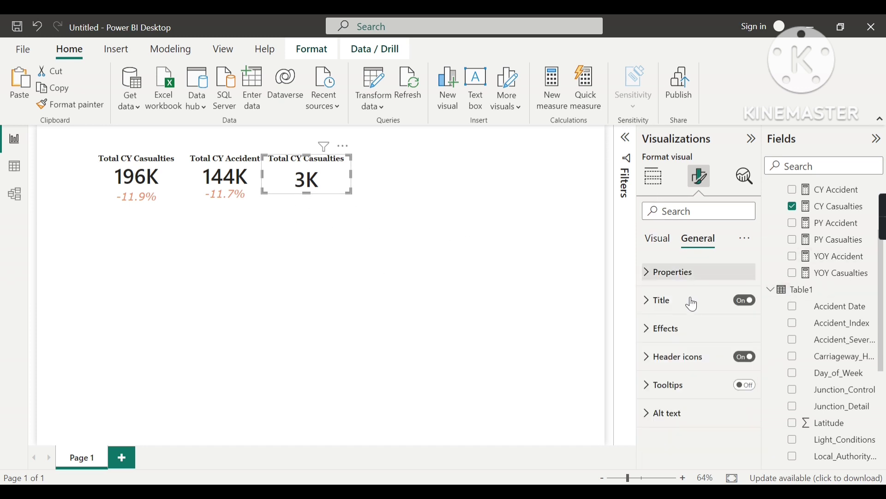
pyautogui.click(679, 308)
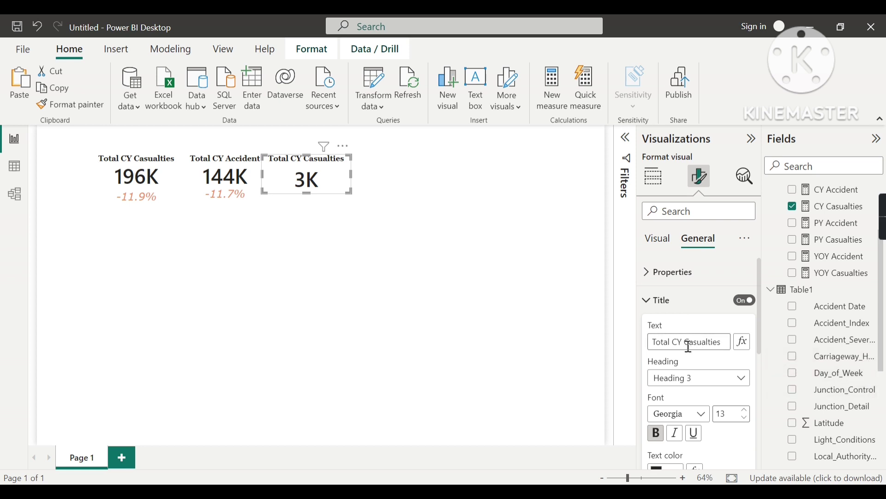
pyautogui.press('BackSpace')
pyautogui.press('BackSpace')
pyautogui.press('BackSpace')
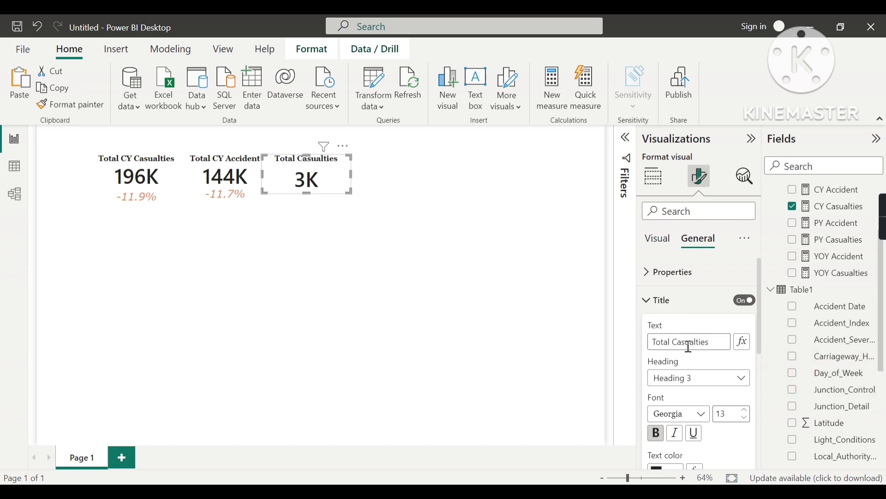
pyautogui.write('FAtal')
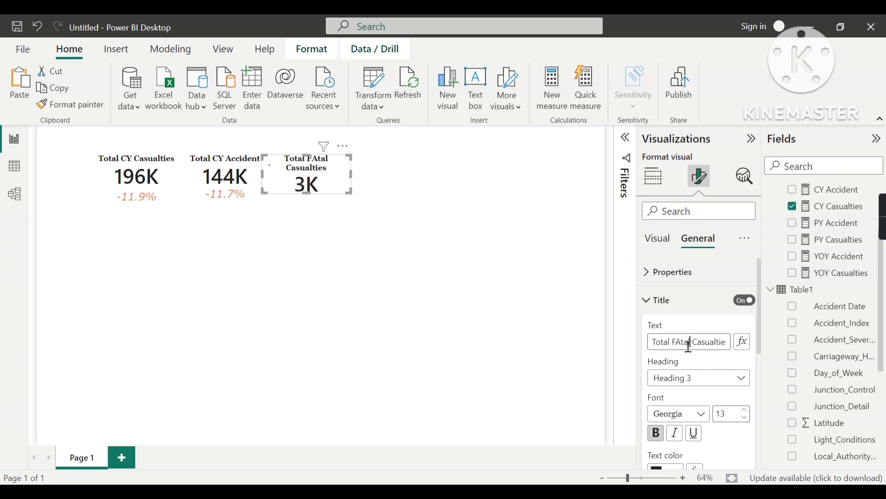
pyautogui.press('BackSpace')
pyautogui.press('BackSpace')
pyautogui.press('BackSpace')
pyautogui.write('atal')
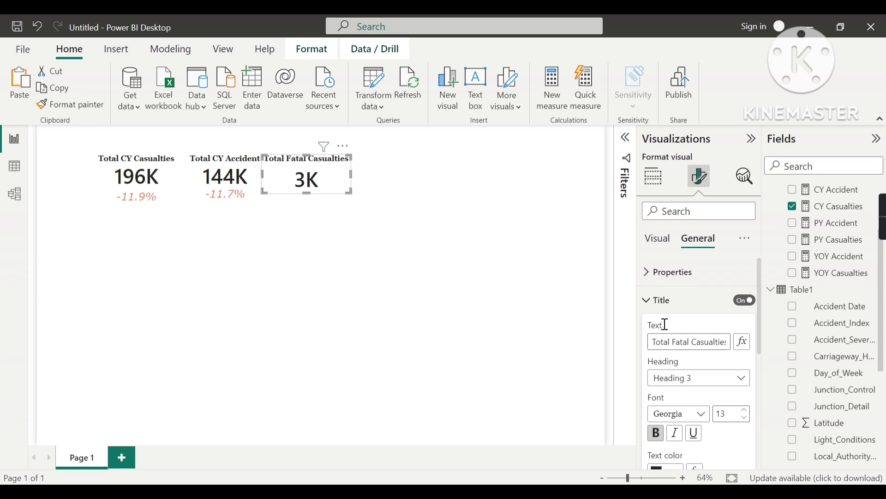
pyautogui.click(369, 183)
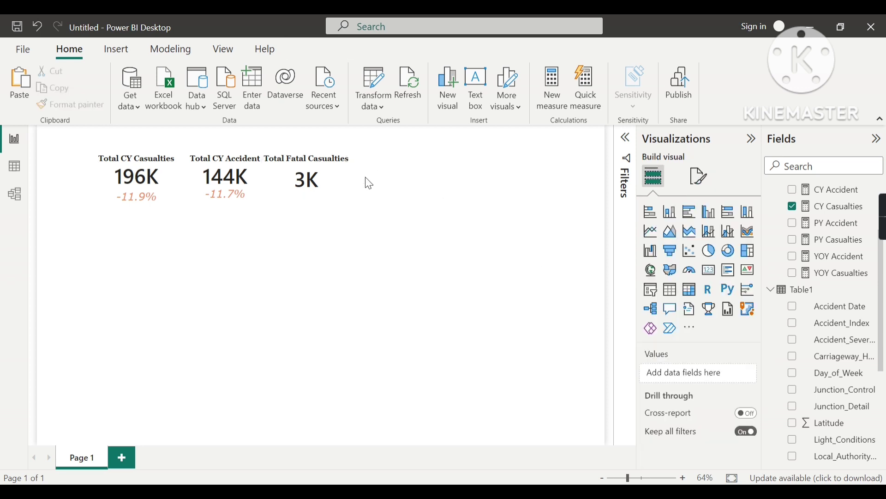
# - Reduce the height of the Total Fatal Casualties card slightly and nudge it a little away from the accident card
pyautogui.click(319, 179)
pyautogui.moveTo(303, 186); pyautogui.dragTo(303, 184)
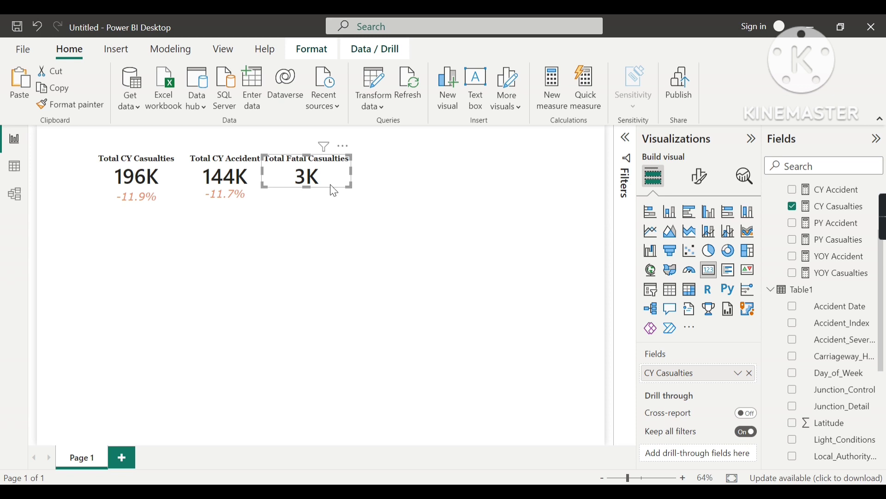
pyautogui.click(365, 205)
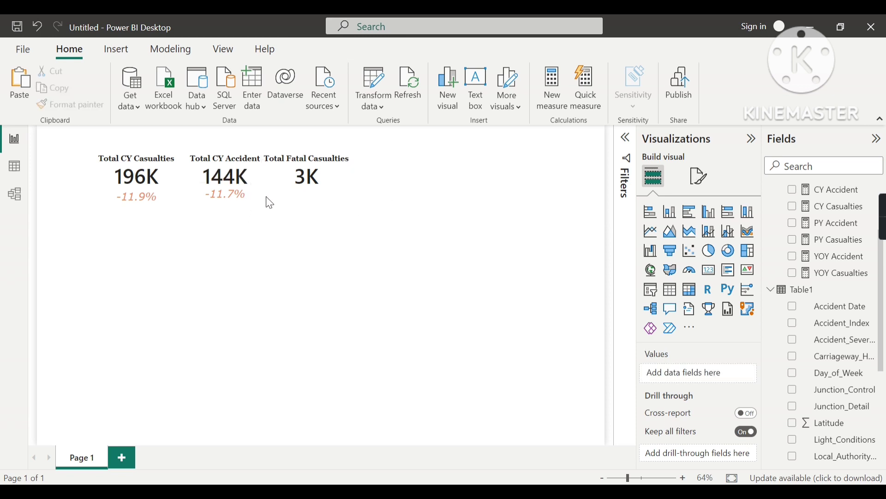
pyautogui.click(322, 175)
pyautogui.press('Right')
pyautogui.press('Right')
pyautogui.press('Right')
pyautogui.press('Right')
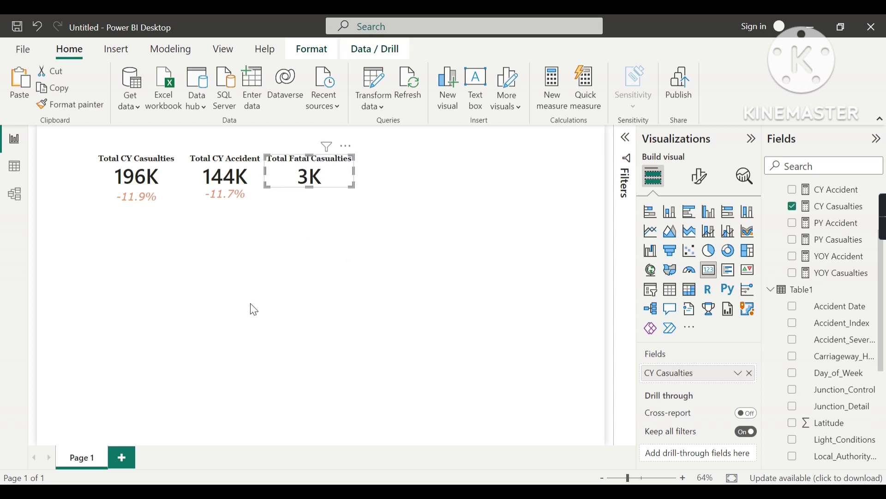
# - Place a copy of the YOY Casualties card under the Total Fatal Casualties value and filter only that copy to Accident_Severity Fatal
pyautogui.click(136, 196)
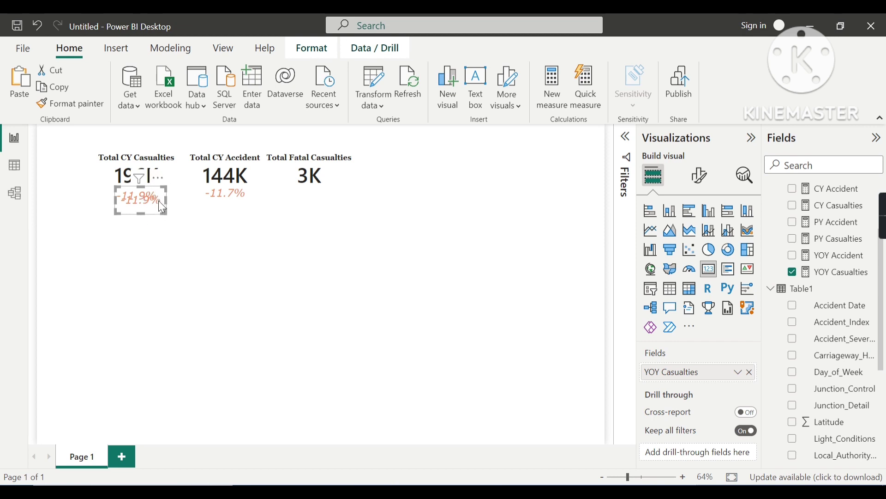
pyautogui.moveTo(162, 188); pyautogui.dragTo(330, 180)
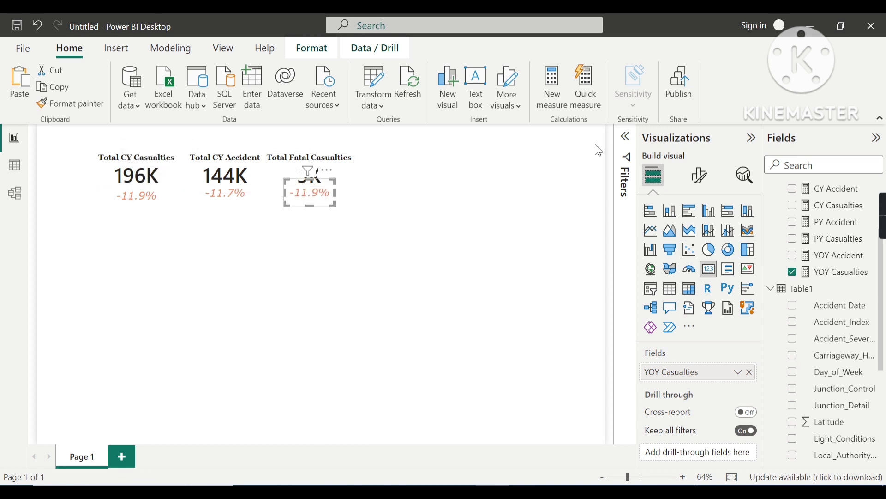
pyautogui.click(626, 139)
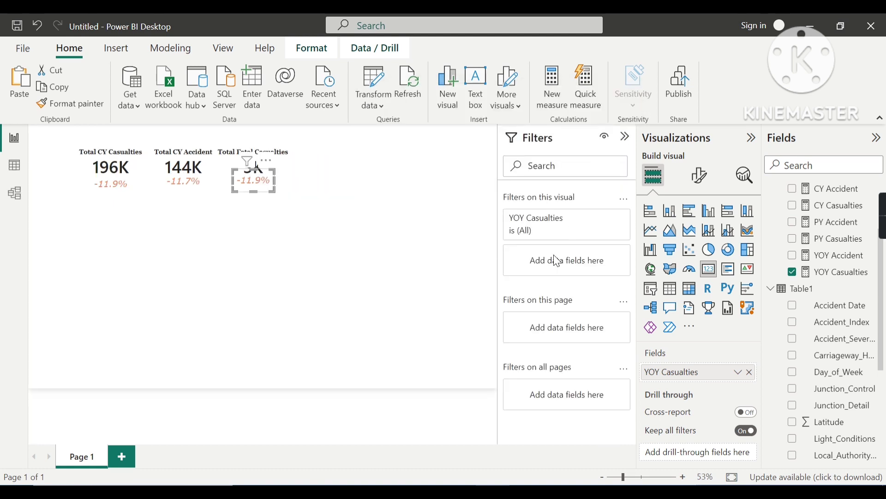
pyautogui.moveTo(847, 344); pyautogui.dragTo(591, 270)
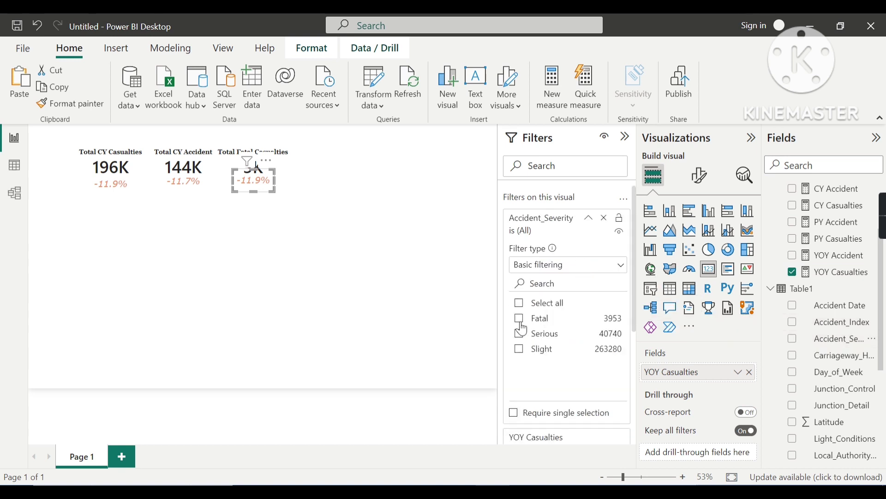
pyautogui.click(519, 319)
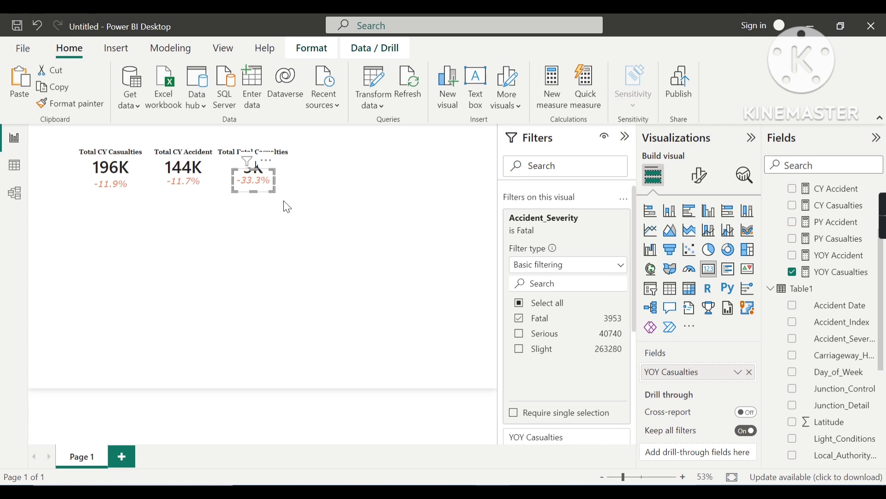
pyautogui.click(347, 205)
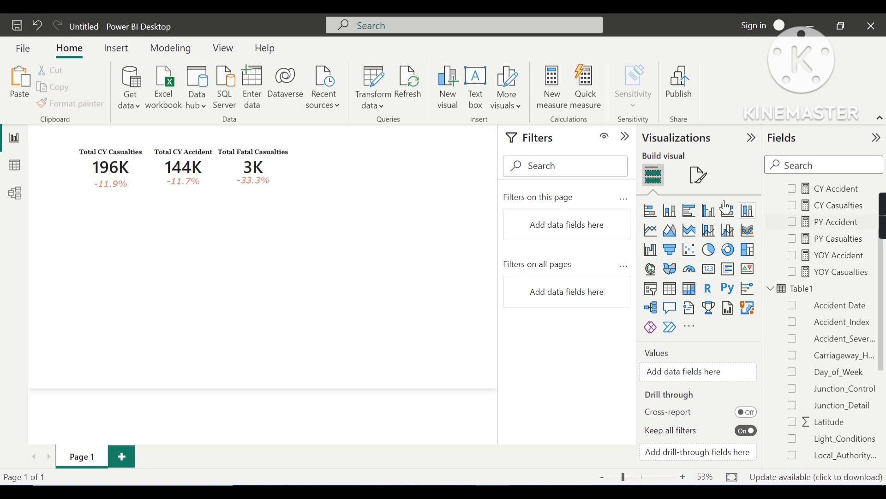
pyautogui.click(626, 138)
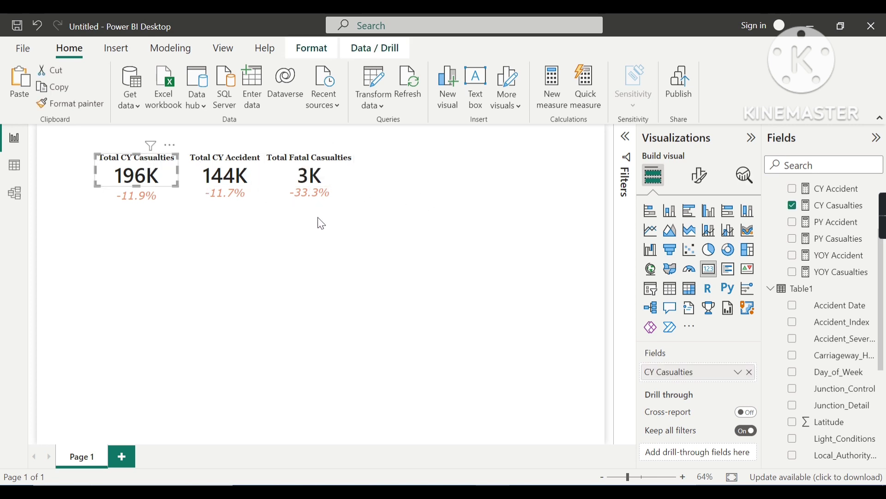
# - Place a copy of the Total CY Casualties card beside the Fatal card and filter only that copy to Accident_Severity Serious
pyautogui.click(410, 172)
pyautogui.moveTo(166, 151); pyautogui.dragTo(438, 151)
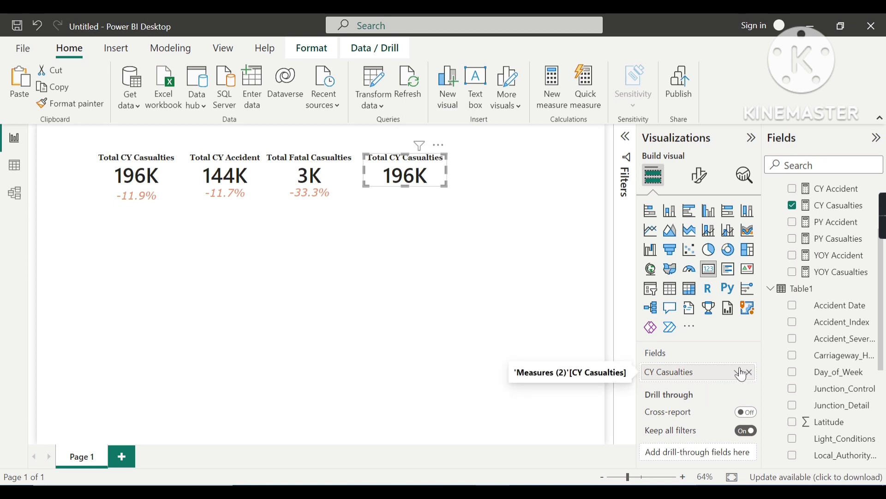
pyautogui.click(631, 147)
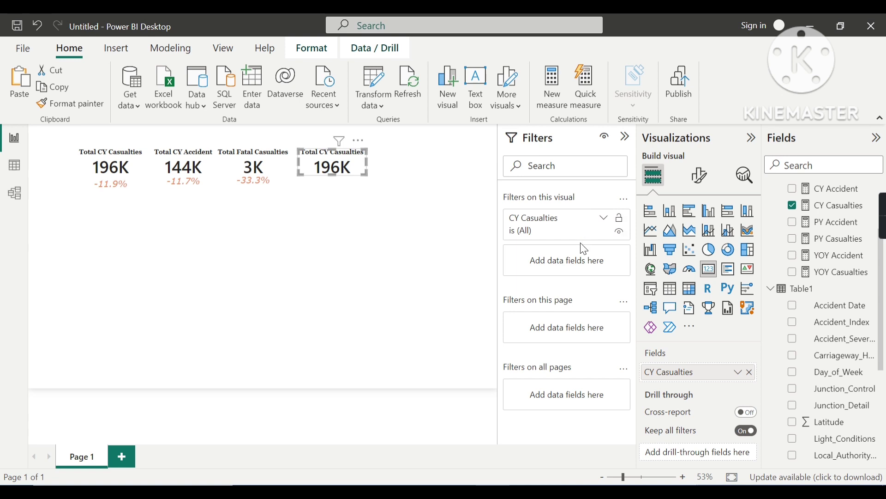
pyautogui.moveTo(842, 347); pyautogui.dragTo(580, 261)
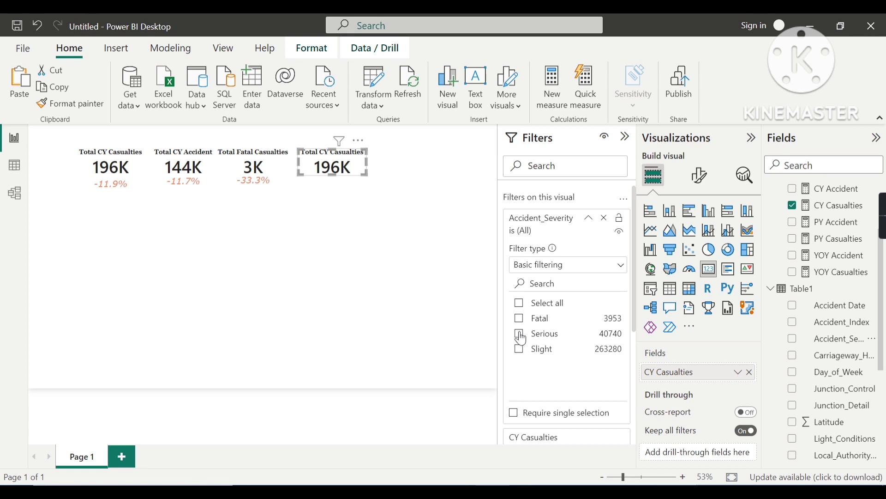
pyautogui.click(521, 336)
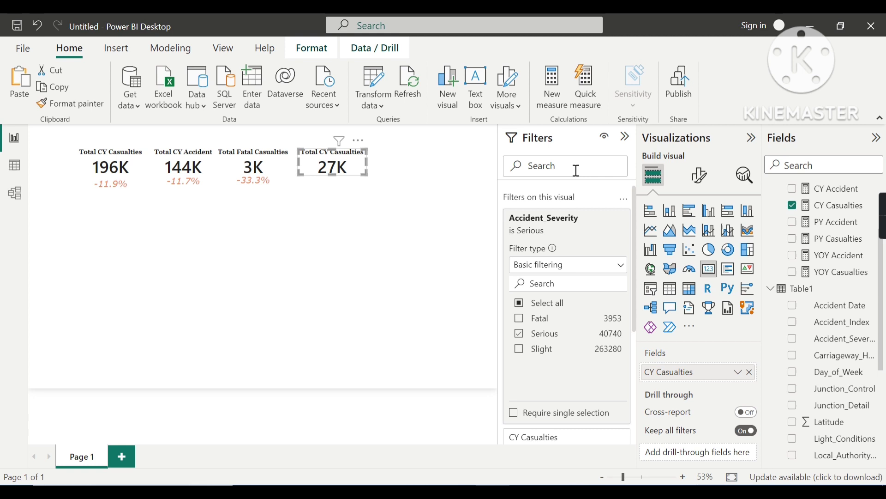
# - Replace "CY" with "Serious" in the title of the Serious-filtered card so it reads "Total SeriousCasualties"
pyautogui.click(705, 183)
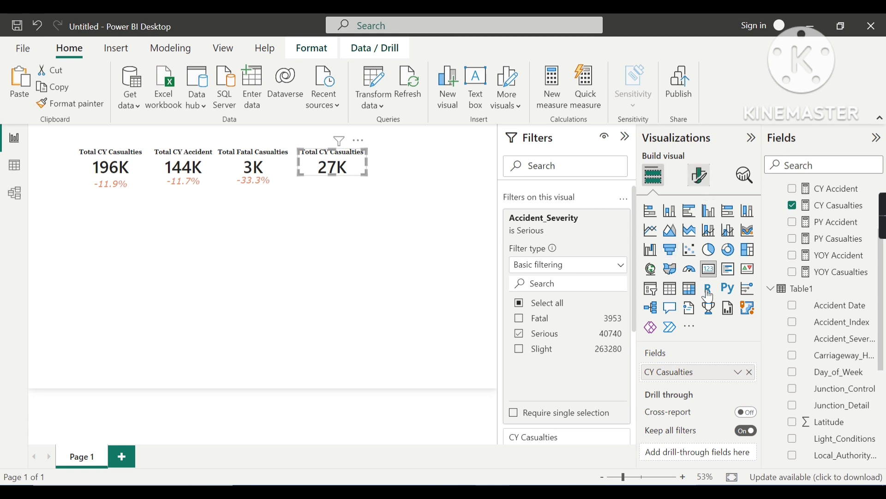
pyautogui.click(699, 244)
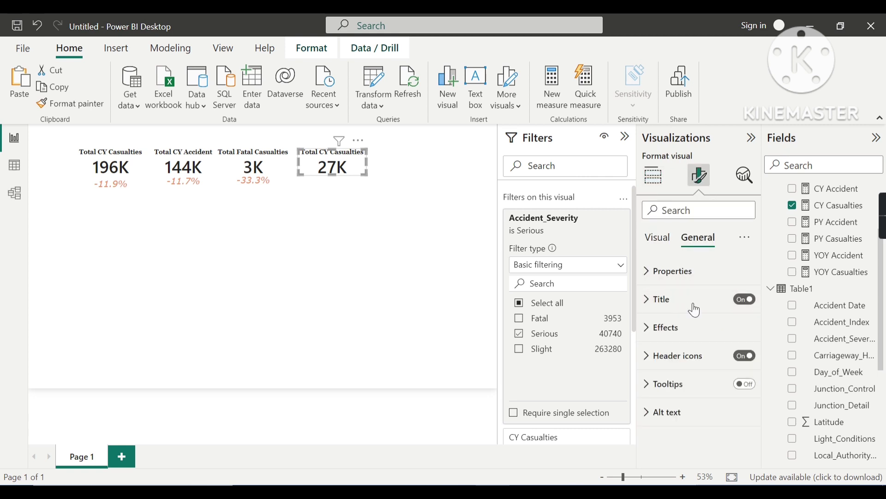
pyautogui.click(692, 303)
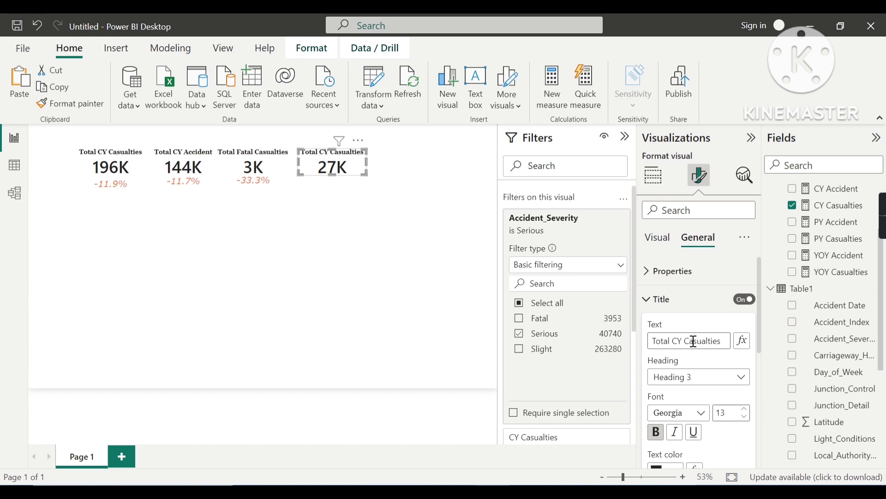
pyautogui.click(687, 340)
pyautogui.press('BackSpace')
pyautogui.press('BackSpace')
pyautogui.press('BackSpace')
pyautogui.write('Serious')
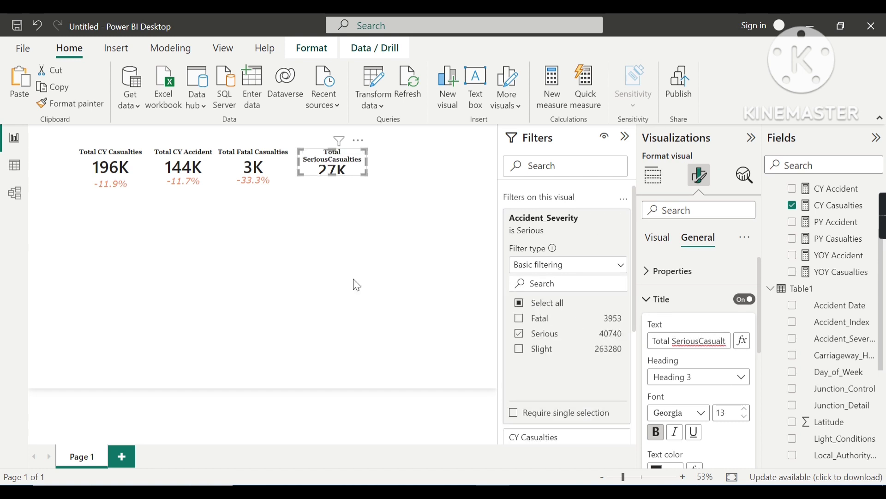
# - Remove the word "Total" from the Serious-filtered card's title, leaving "SeriousCasualties"
pyautogui.click(672, 343)
pyautogui.press('BackSpace')
pyautogui.press('BackSpace')
pyautogui.press('BackSpace')
pyautogui.press('BackSpace')
pyautogui.press('BackSpace')
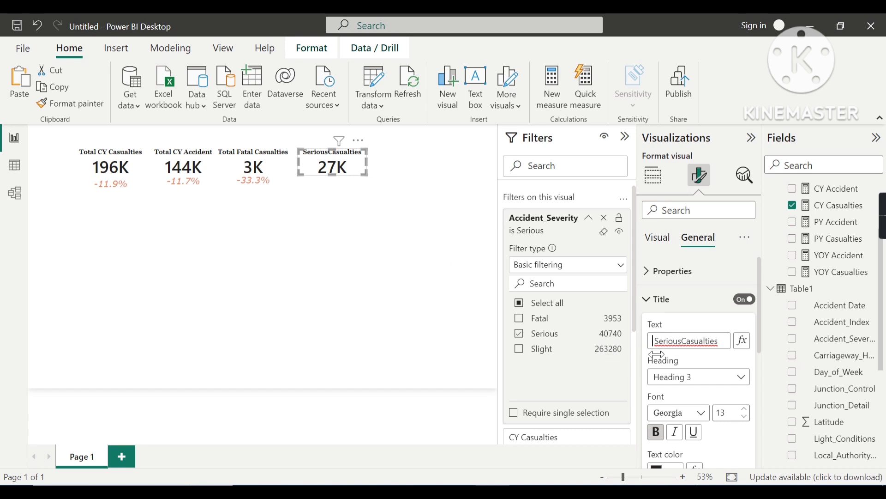
# - Try a copy of the Fatal-filtered YOY Casualties card under the SeriousCasualties card with a second Accident_Severity filter, and remove the copy
pyautogui.click(250, 189)
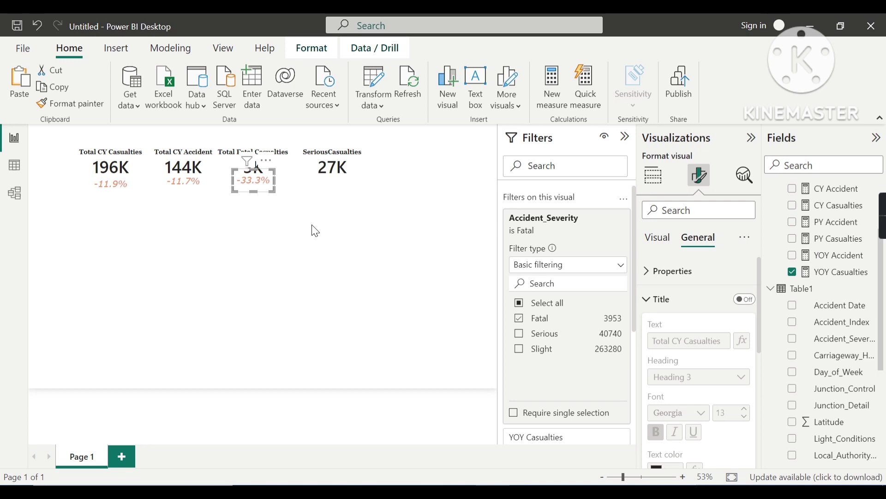
pyautogui.click(331, 184)
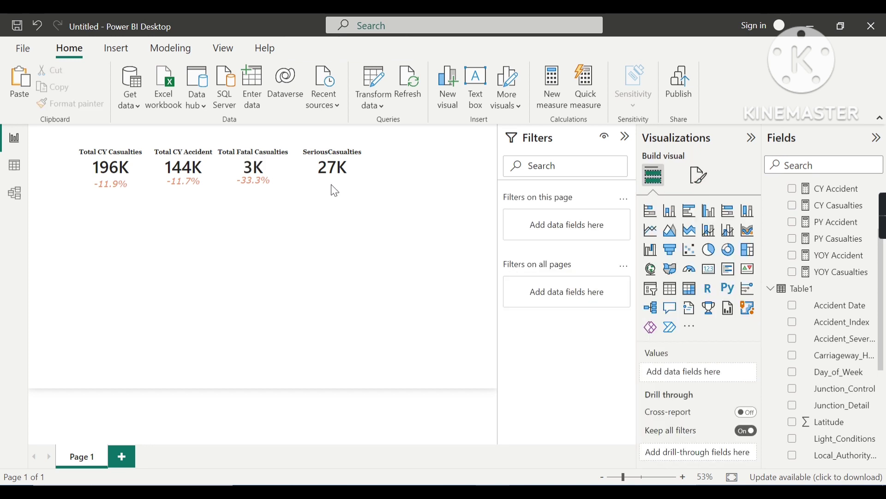
pyautogui.click(283, 182)
pyautogui.moveTo(270, 174); pyautogui.dragTo(347, 170)
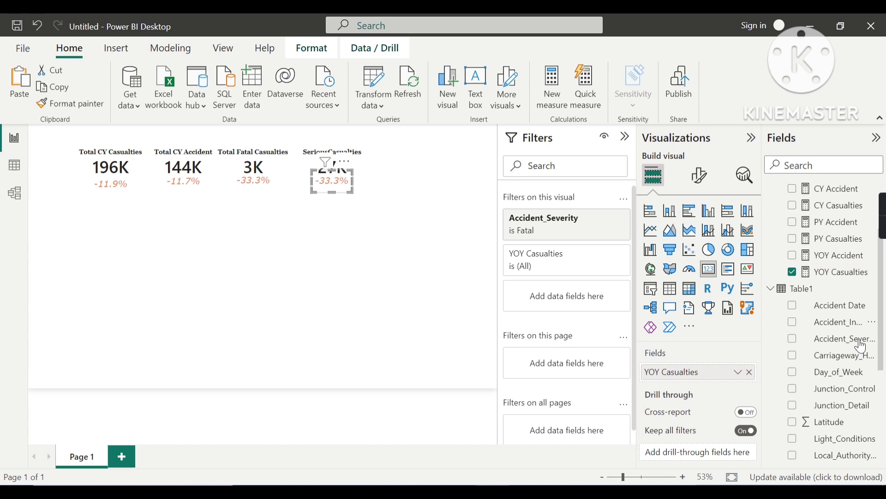
pyautogui.moveTo(834, 341); pyautogui.dragTo(574, 296)
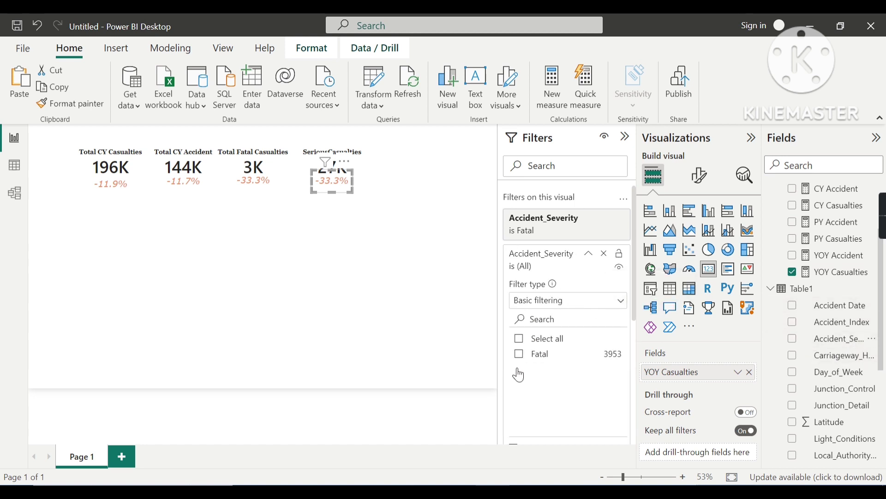
pyautogui.click(606, 258)
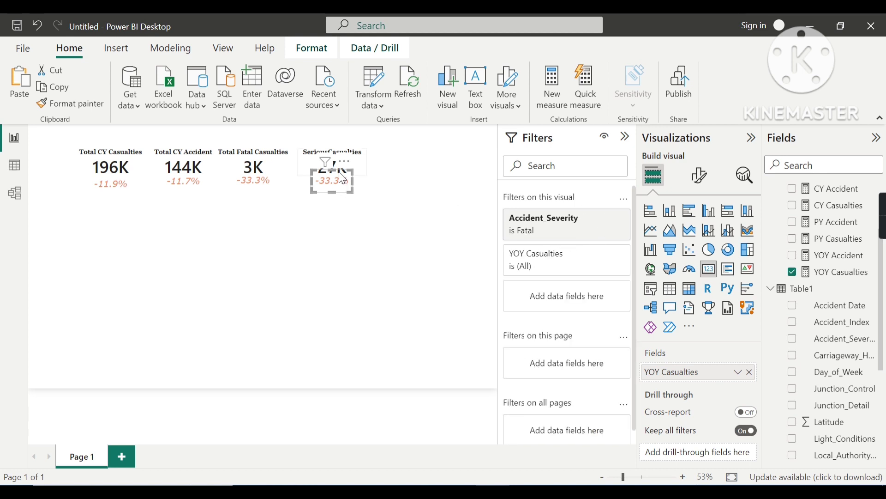
pyautogui.click(345, 161)
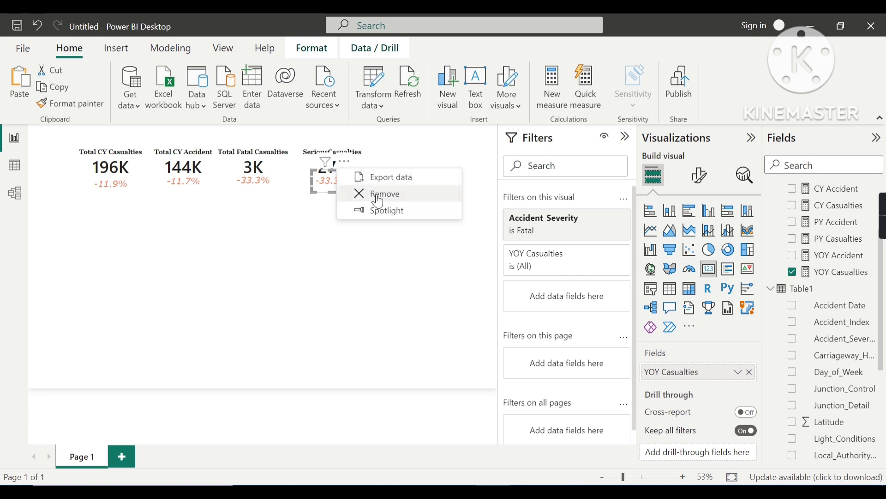
pyautogui.click(225, 208)
# - Place a copy of the unfiltered YOY Casualties card under the SeriousCasualties card and filter the copy to Accident_Severity Serious
pyautogui.click(120, 185)
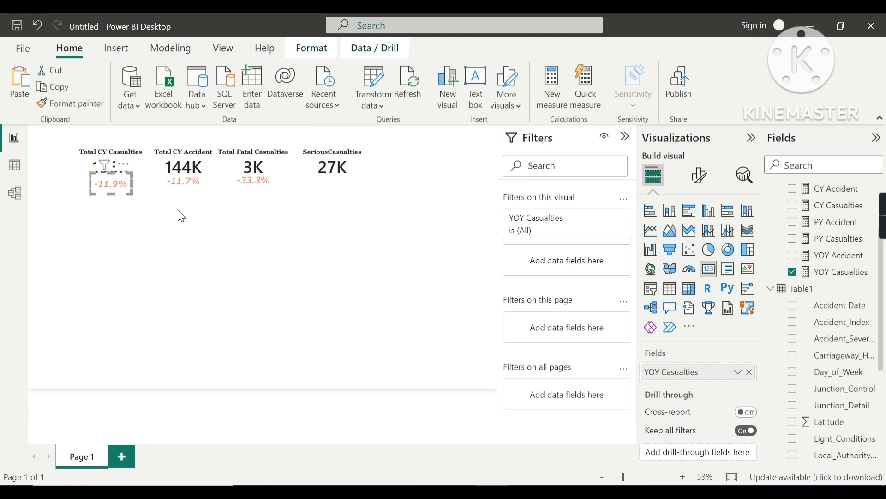
pyautogui.click(318, 185)
pyautogui.hotkey('ctrl', 'v')
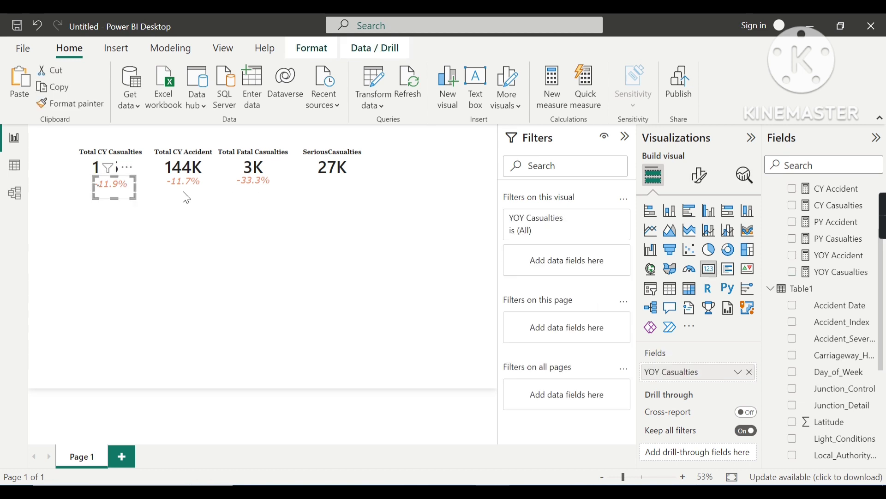
pyautogui.moveTo(133, 177); pyautogui.dragTo(349, 169)
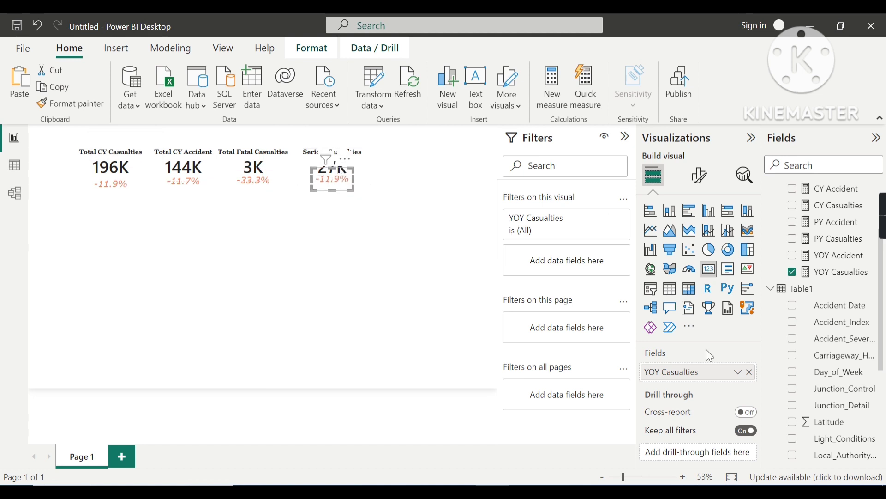
pyautogui.moveTo(847, 339); pyautogui.dragTo(573, 254)
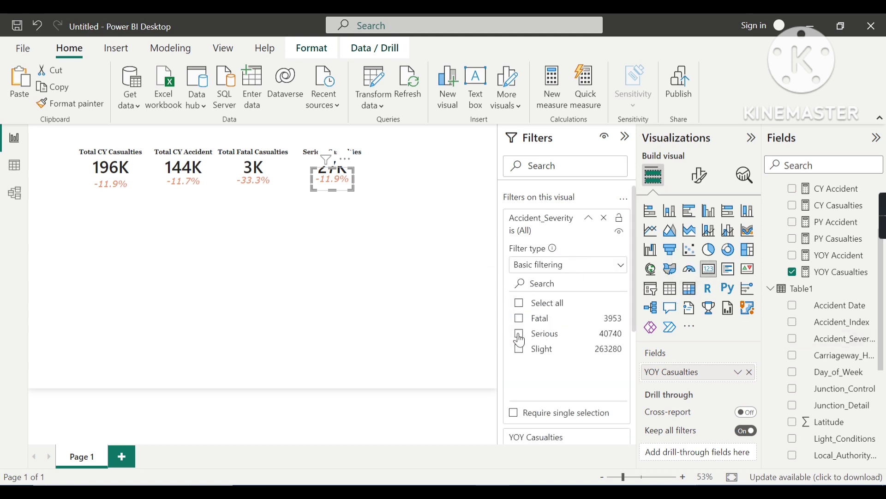
pyautogui.click(520, 336)
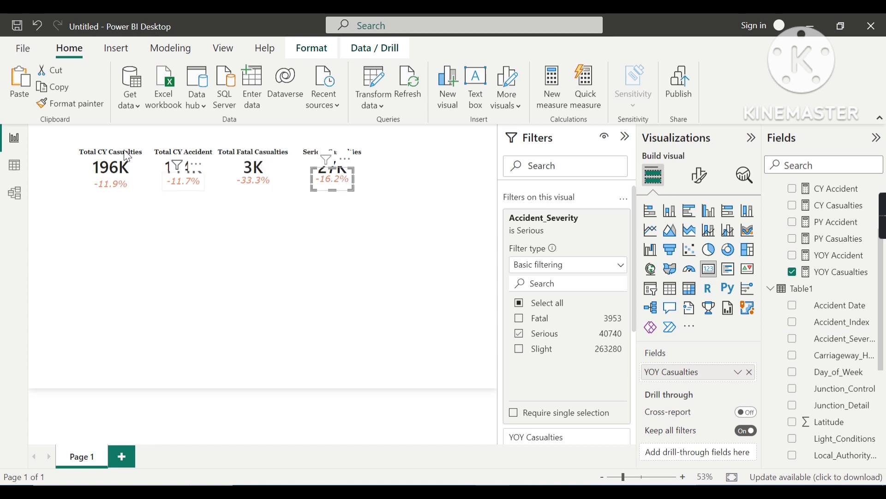
# - Place a copy of the Total CY Casualties card beside the SeriousCasualties card and filter the copy to Accident_Severity Slight
pyautogui.click(122, 165)
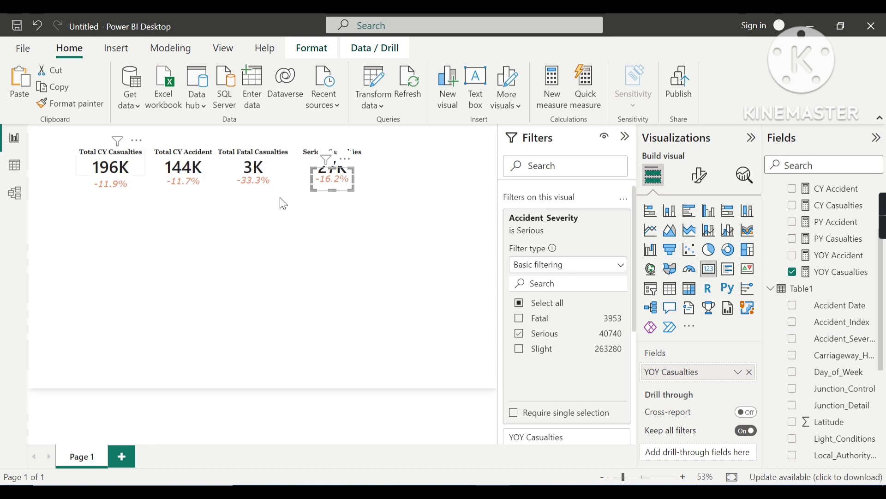
pyautogui.click(414, 170)
pyautogui.hotkey('ctrl', 'v')
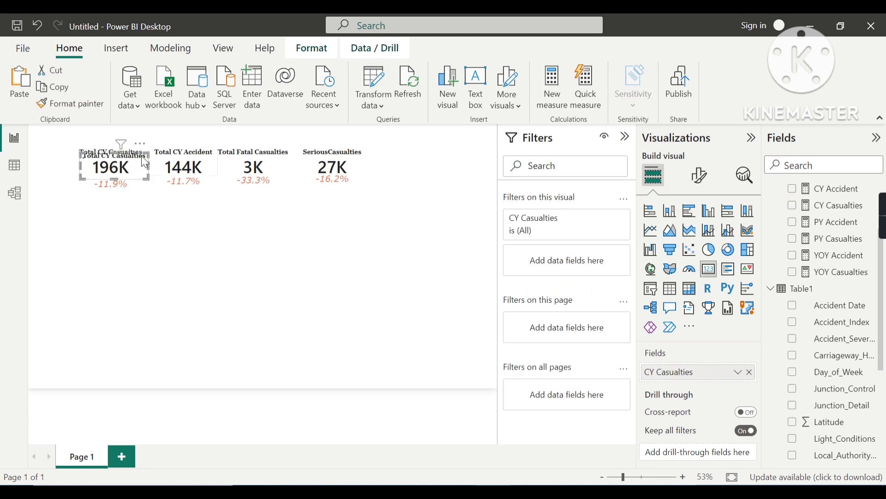
pyautogui.moveTo(137, 144); pyautogui.dragTo(427, 147)
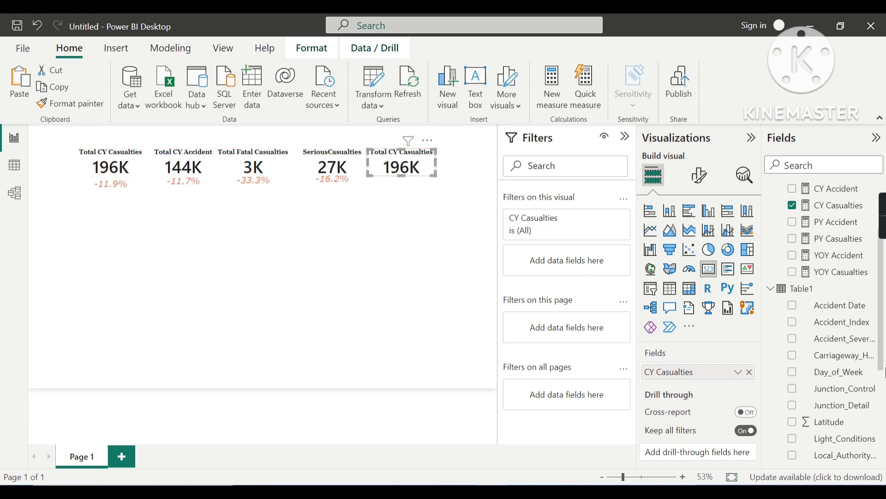
pyautogui.moveTo(823, 341); pyautogui.dragTo(600, 261)
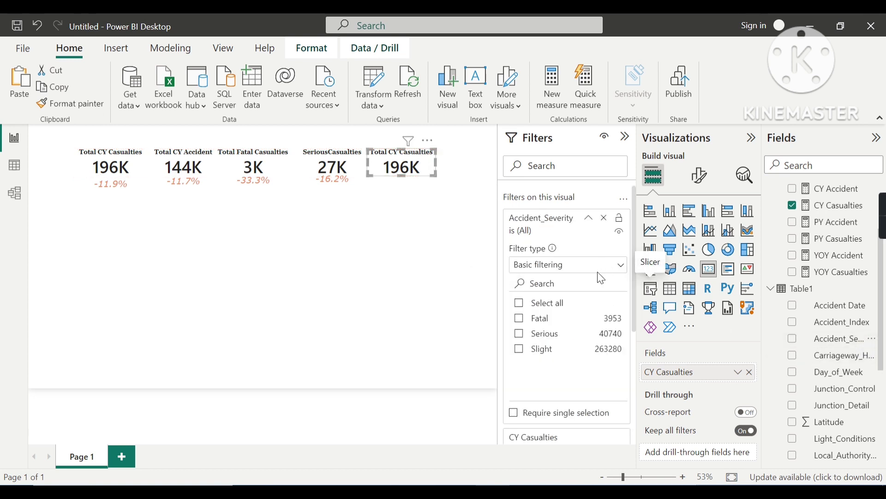
pyautogui.click(520, 350)
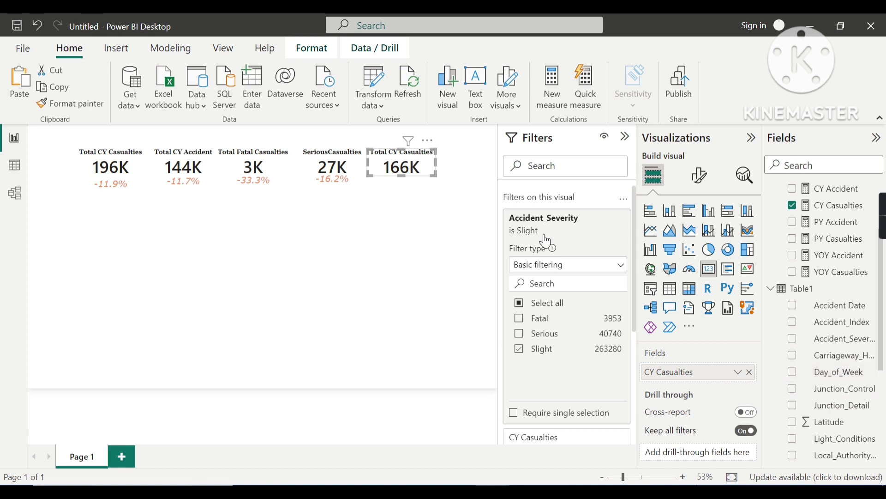
# - Place a copy of the unfiltered YOY Casualties card under the Slight-filtered card, filter it to Accident_Severity Slight, and collapse the filter settings
pyautogui.click(121, 185)
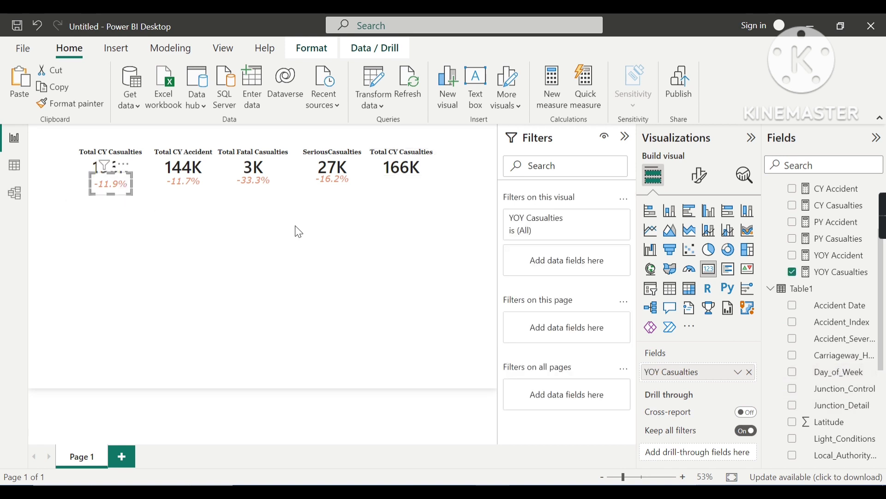
pyautogui.click(414, 181)
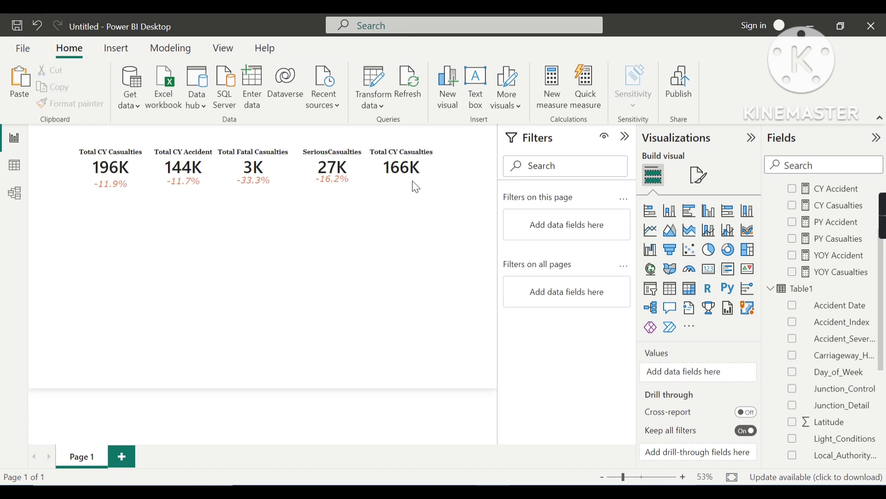
pyautogui.hotkey('ctrl', 'v')
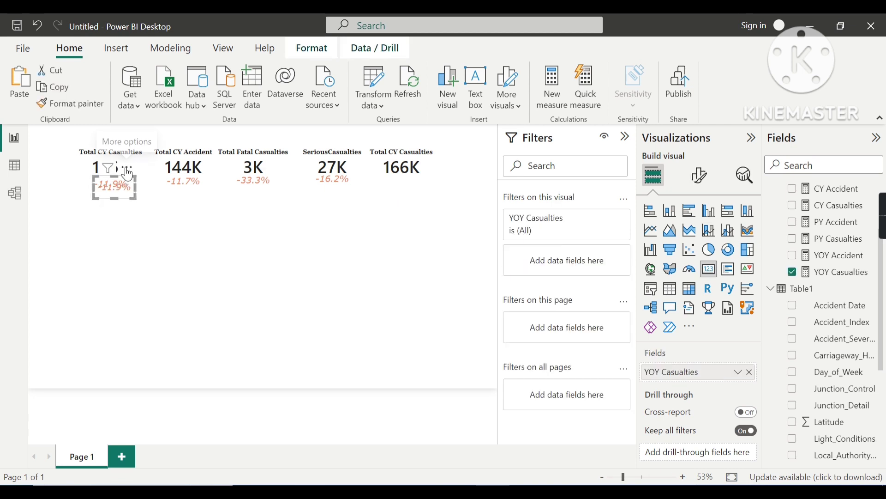
pyautogui.moveTo(134, 176); pyautogui.dragTo(419, 163)
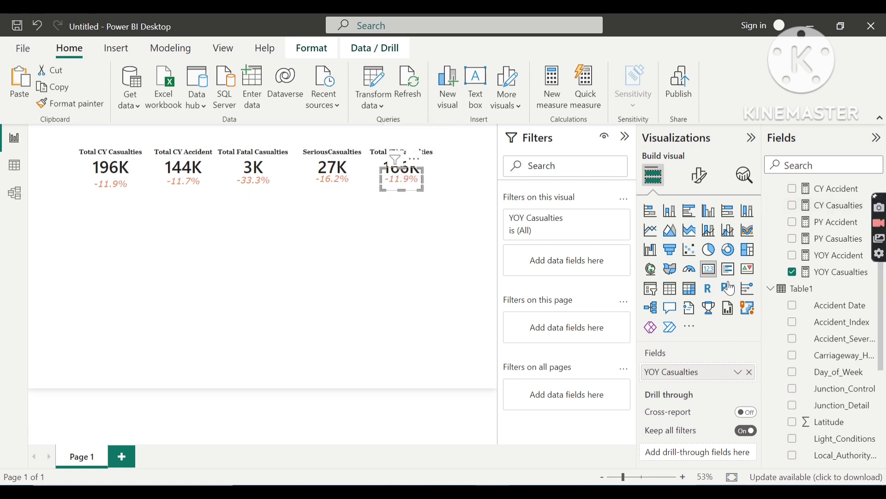
pyautogui.moveTo(780, 338); pyautogui.dragTo(589, 303)
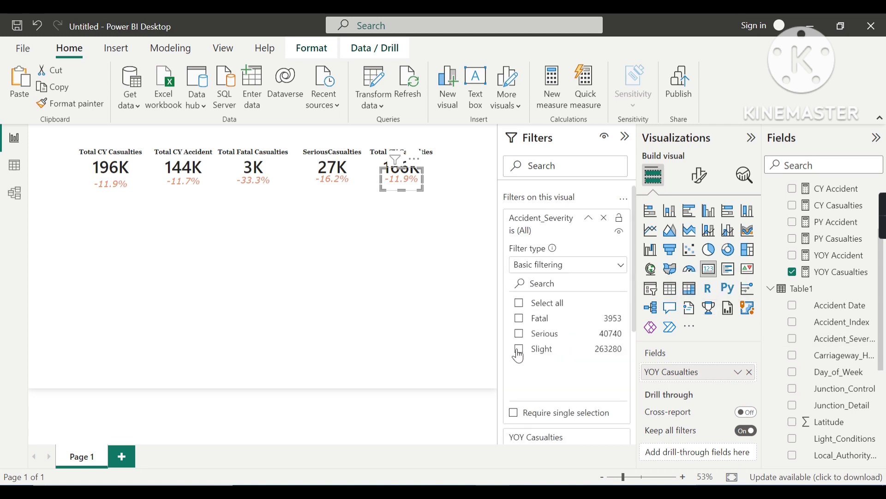
pyautogui.click(520, 351)
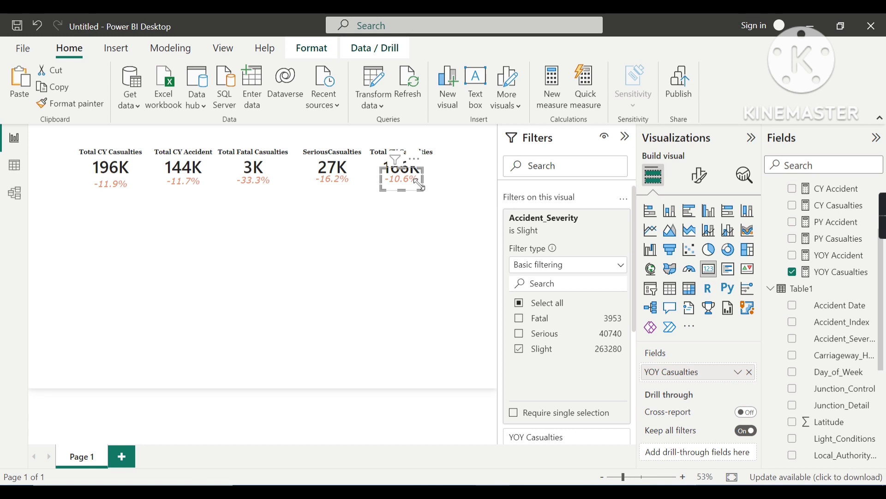
pyautogui.moveTo(420, 182); pyautogui.dragTo(419, 184)
pyautogui.click(628, 138)
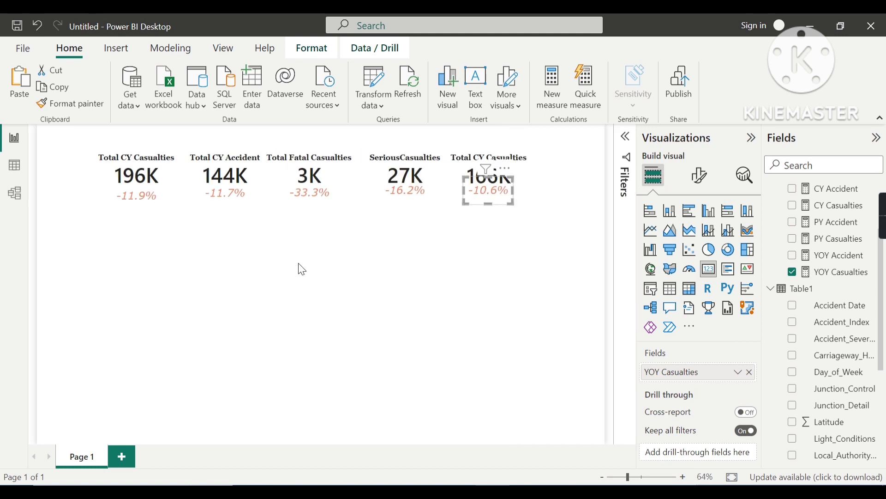
pyautogui.click(357, 252)
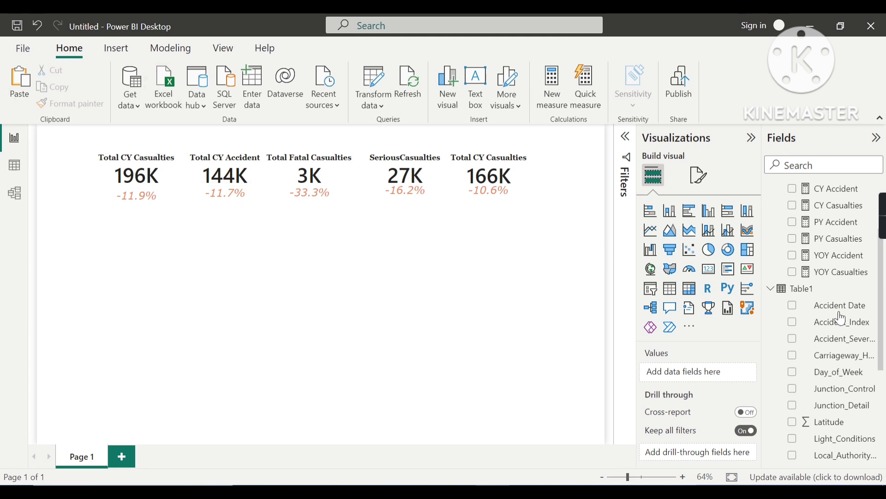
pyautogui.scroll(3, 850, 309)
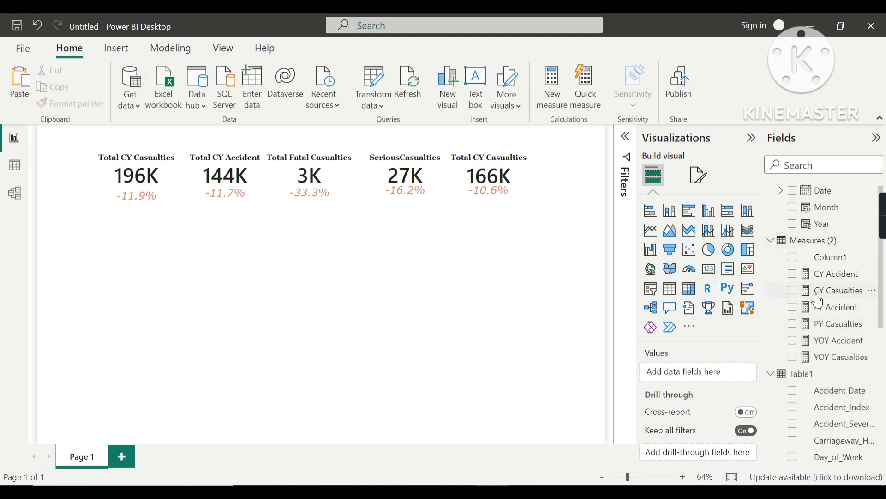
pyautogui.scroll(1, 829, 329)
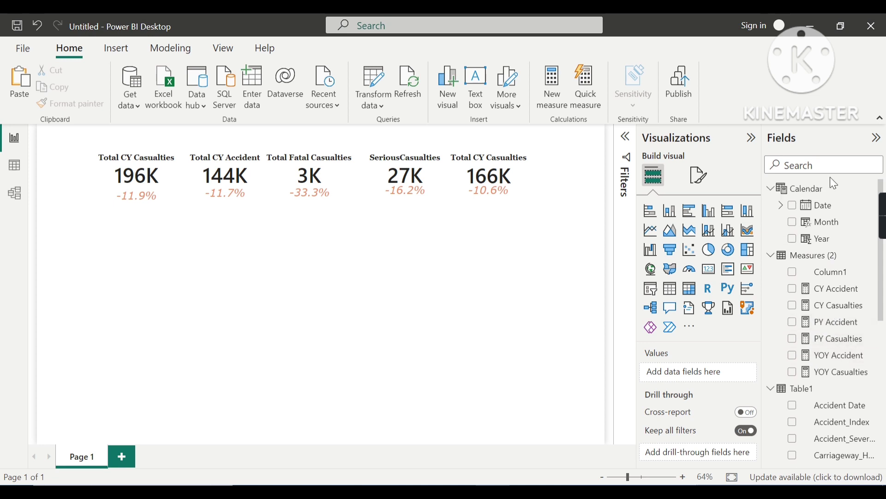
pyautogui.scroll(-2, 815, 237)
pyautogui.scroll(-10, 815, 236)
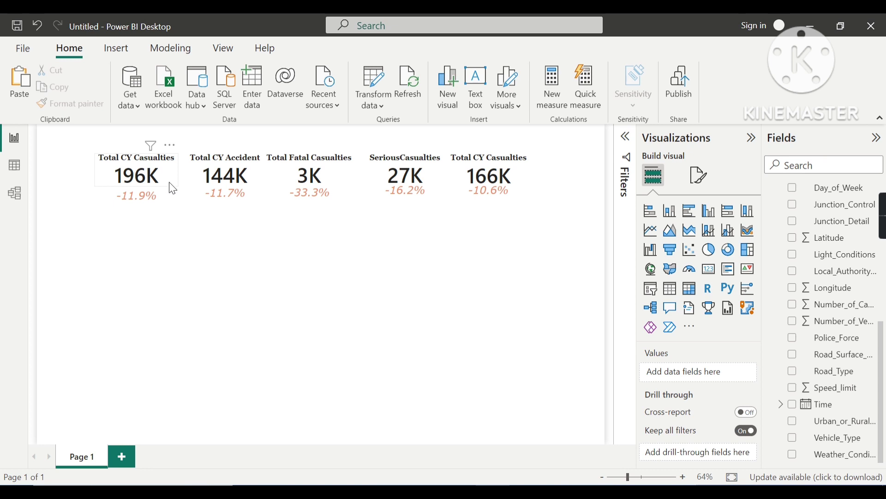
# - Group the unfiltered Total CY Casualties card with the YOY Casualties card beneath it
pyautogui.click(161, 204)
pyautogui.click(155, 201)
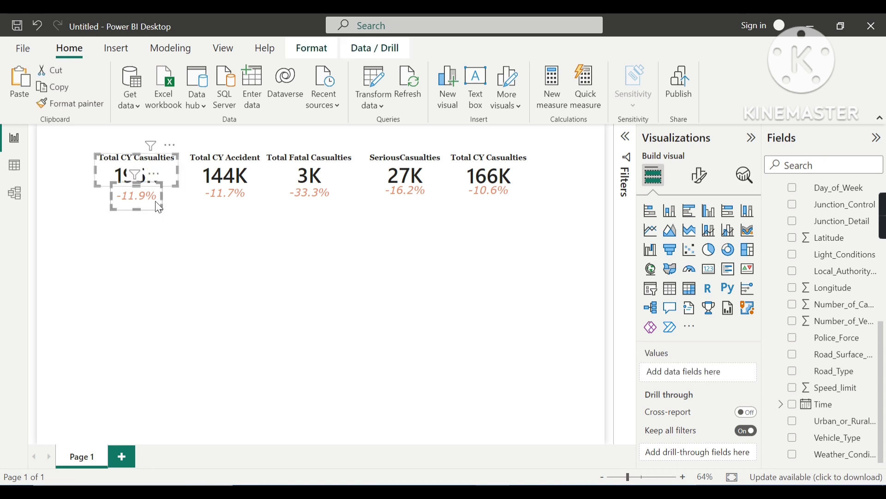
pyautogui.rightClick(157, 172)
pyautogui.moveTo(183, 182)
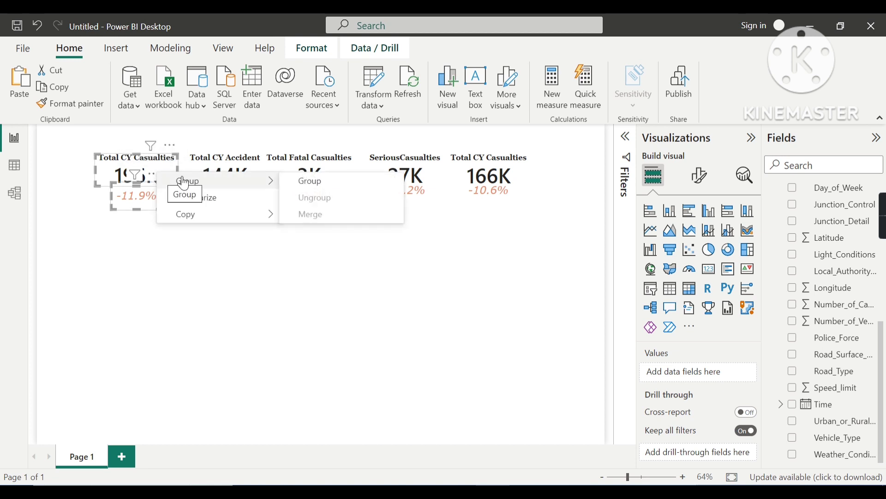
pyautogui.click(303, 187)
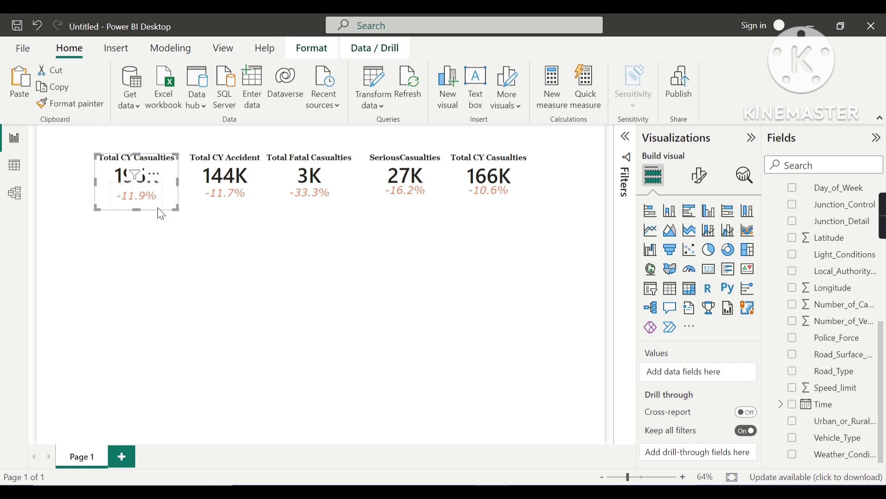
# - Try to group the Total CY Accident card and its YOY card with the Total CY Casualties group also selected, and undo the grouping
pyautogui.keyDown('ctrl'); pyautogui.click(233, 167); pyautogui.keyUp('ctrl')
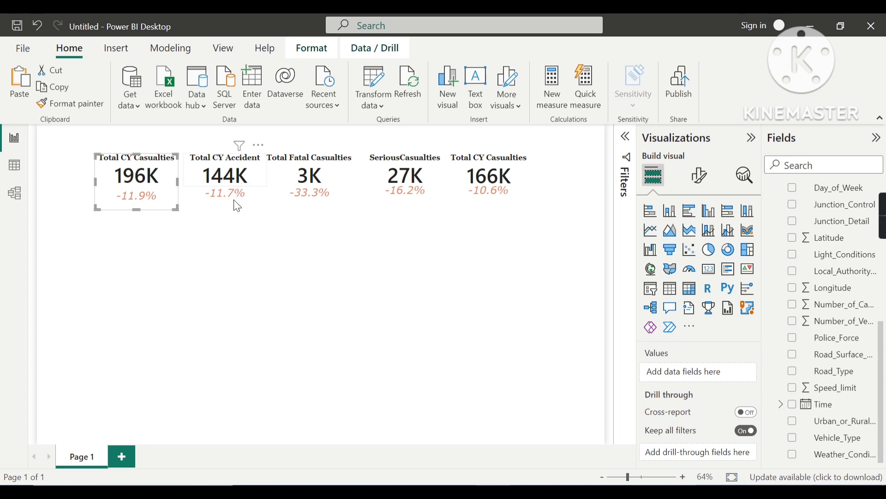
pyautogui.rightClick(244, 174)
pyautogui.moveTo(297, 181)
pyautogui.click(398, 180)
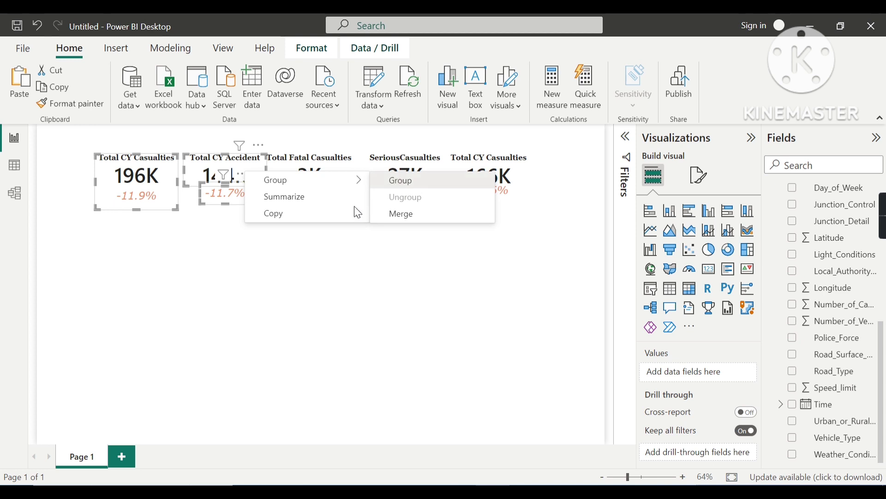
pyautogui.click(271, 254)
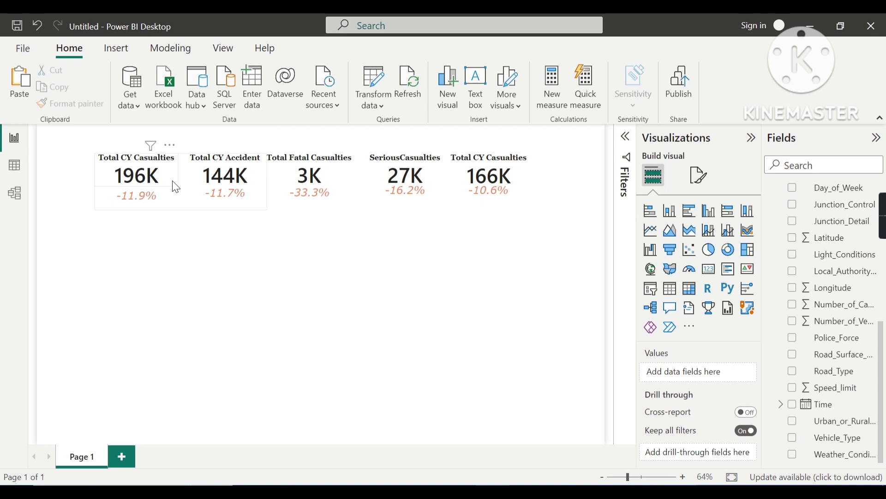
pyautogui.click(173, 203)
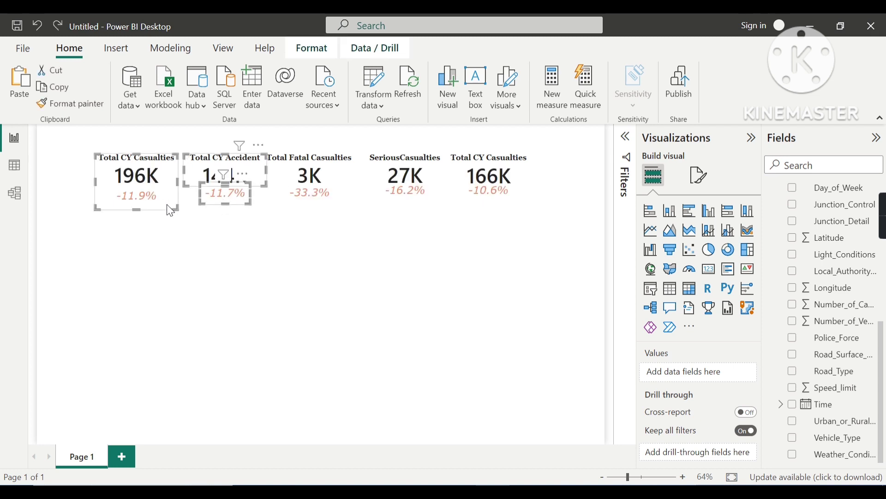
pyautogui.click(167, 205)
# - Group only the Total CY Accident card with the YOY Accident card beneath it
pyautogui.click(209, 194)
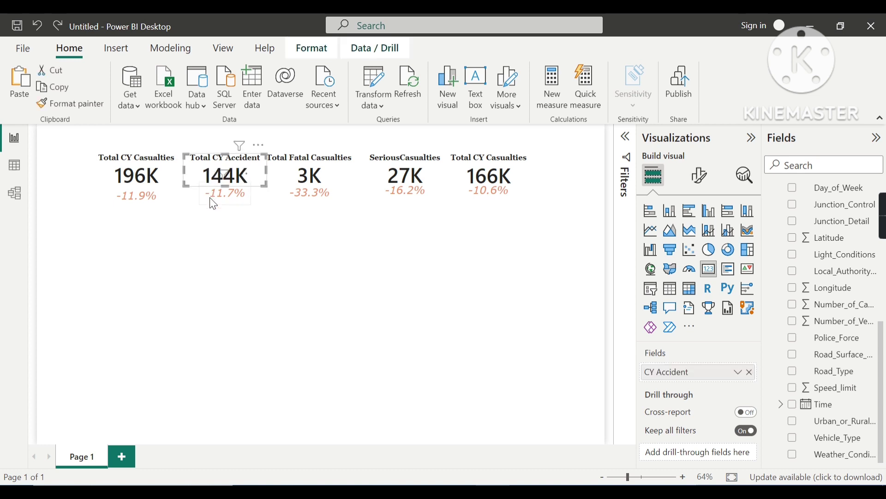
pyautogui.click(210, 198)
pyautogui.rightClick(212, 198)
pyautogui.moveTo(277, 208)
pyautogui.click(349, 209)
pyautogui.click(320, 230)
# - Group the Total Fatal Casualties card with the Fatal-filtered YOY Casualties card beneath it
pyautogui.click(315, 196)
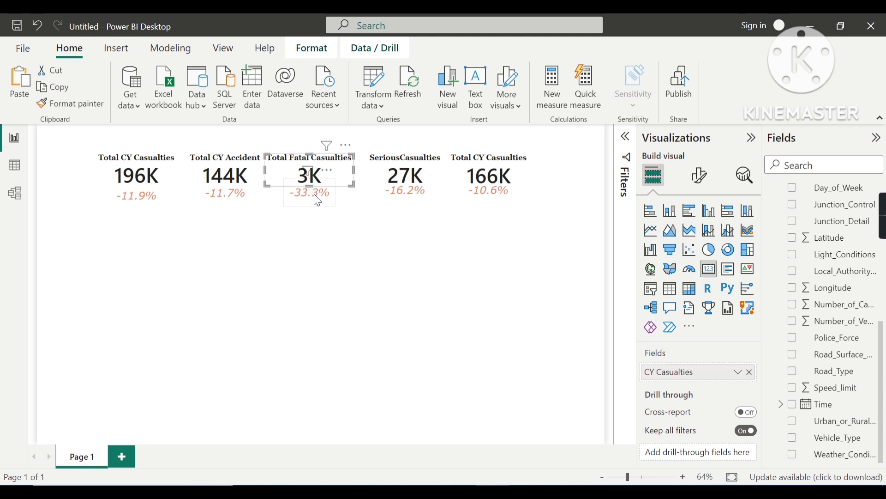
pyautogui.click(316, 198)
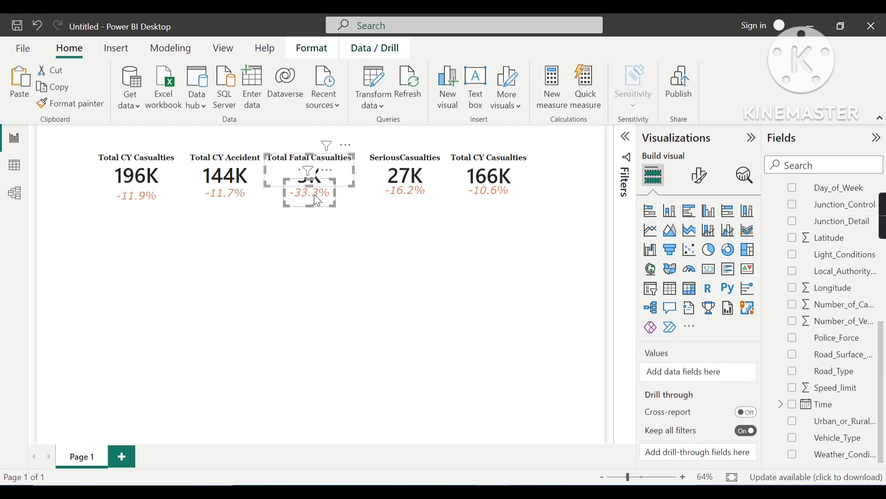
pyautogui.rightClick(328, 171)
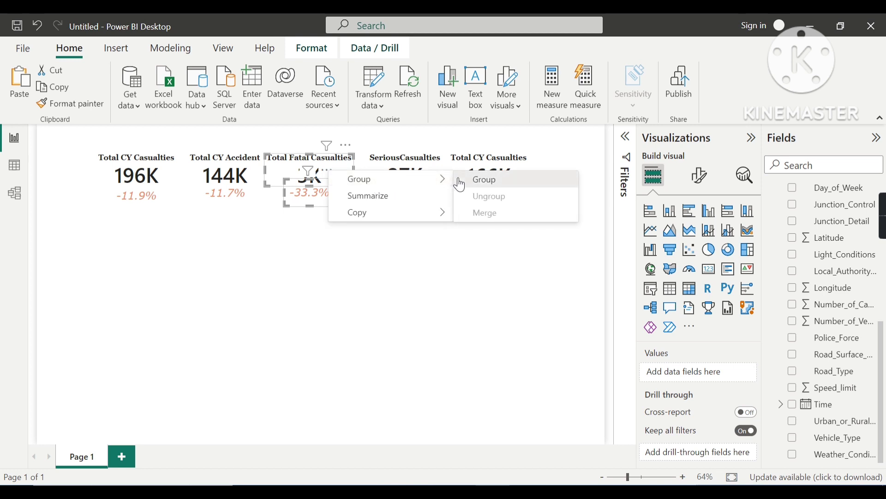
pyautogui.click(458, 180)
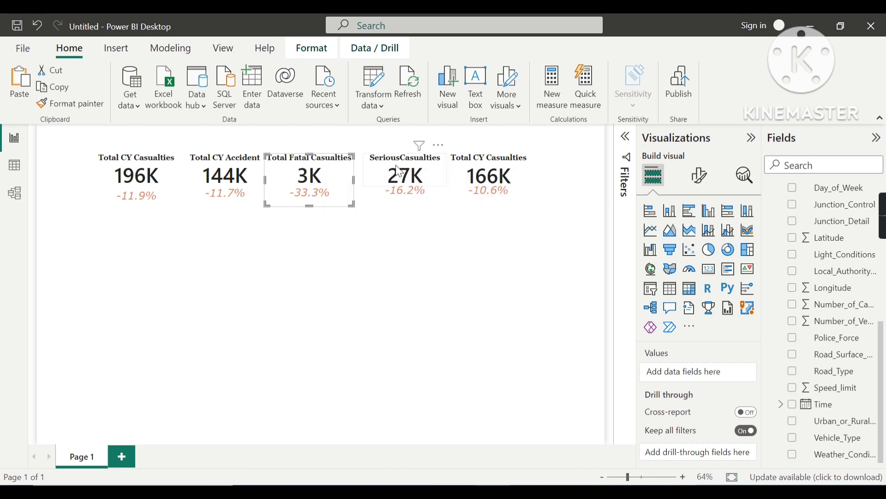
pyautogui.click(390, 234)
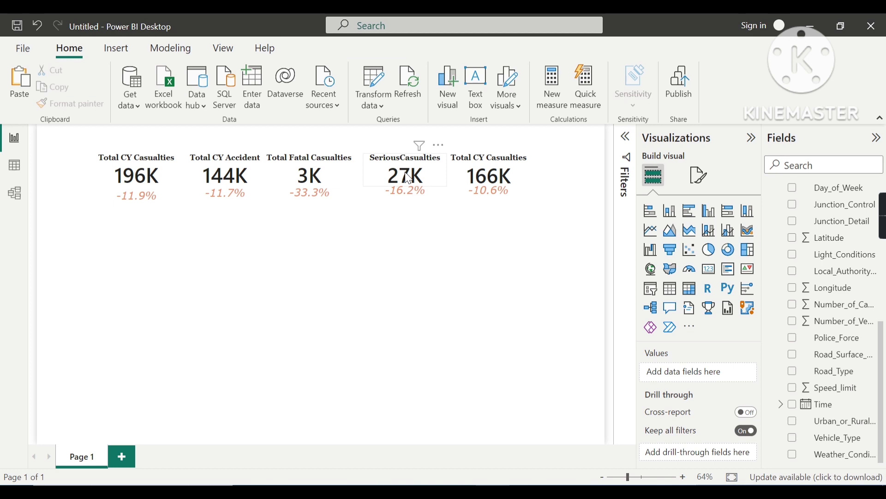
# - Group the SeriousCasualties card with the Serious-filtered YOY Casualties card beneath it
pyautogui.click(412, 202)
pyautogui.click(412, 199)
pyautogui.rightClick(412, 200)
pyautogui.moveTo(517, 200)
pyautogui.click(545, 202)
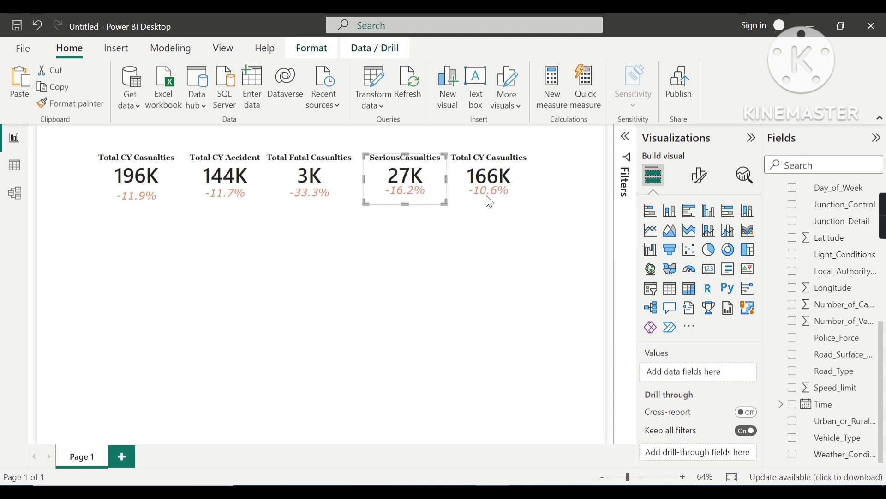
# - Group the last Total CY Casualties card (166K) with the YOY Casualties card beneath it
pyautogui.click(508, 236)
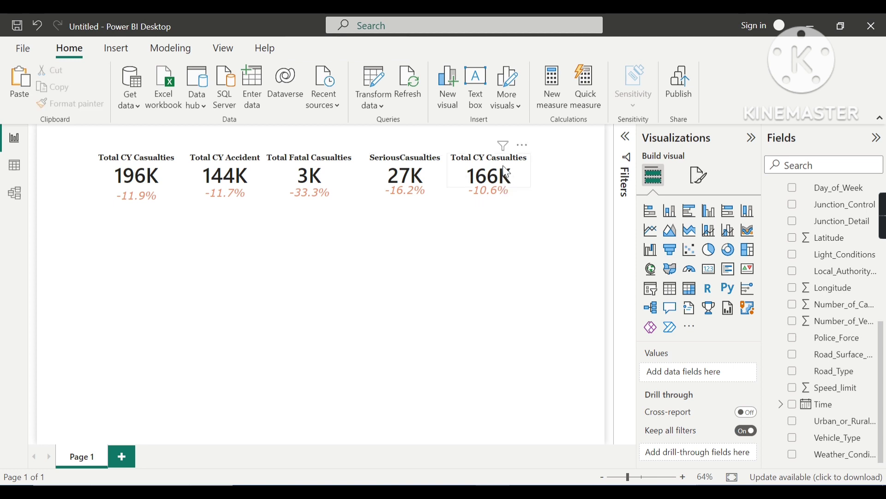
pyautogui.click(504, 196)
pyautogui.click(503, 198)
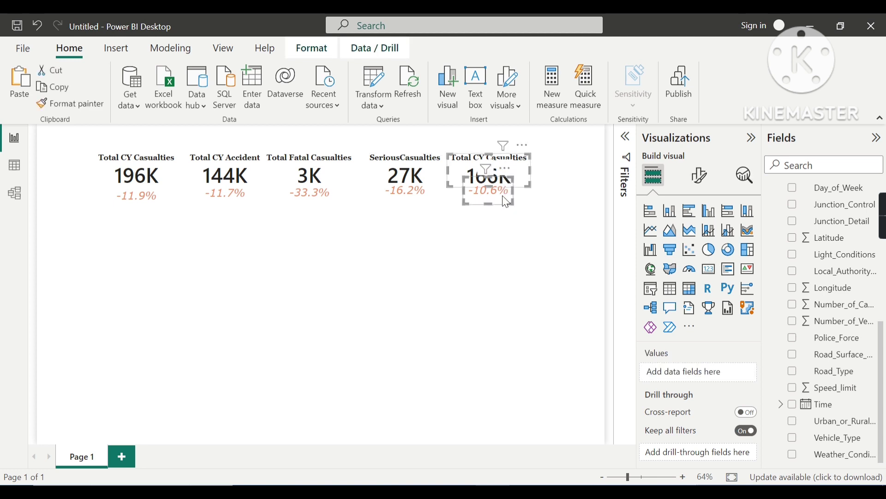
pyautogui.rightClick(501, 193)
pyautogui.moveTo(586, 201)
pyautogui.click(655, 203)
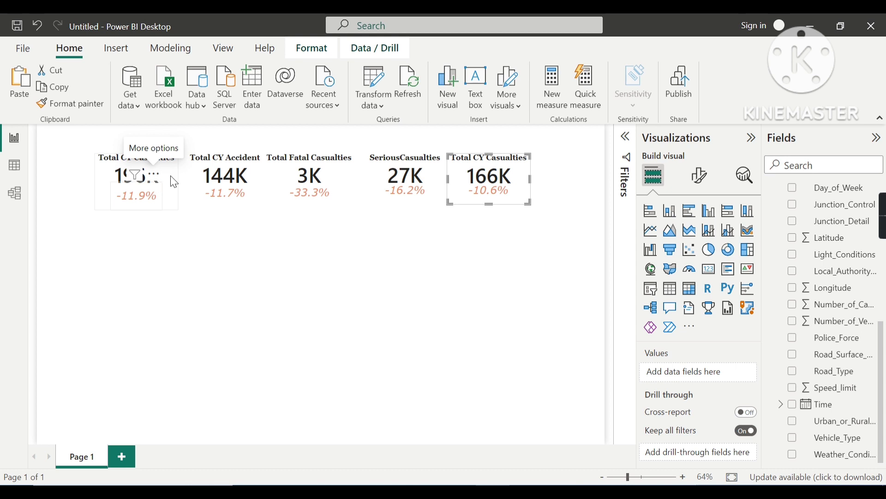
pyautogui.keyDown('ctrl'); pyautogui.click(173, 178); pyautogui.keyUp('ctrl')
pyautogui.keyDown('ctrl'); pyautogui.click(222, 175); pyautogui.keyUp('ctrl')
pyautogui.keyDown('ctrl'); pyautogui.click(311, 181); pyautogui.keyUp('ctrl')
pyautogui.keyDown('ctrl'); pyautogui.click(407, 177); pyautogui.keyUp('ctrl')
pyautogui.moveTo(508, 178)
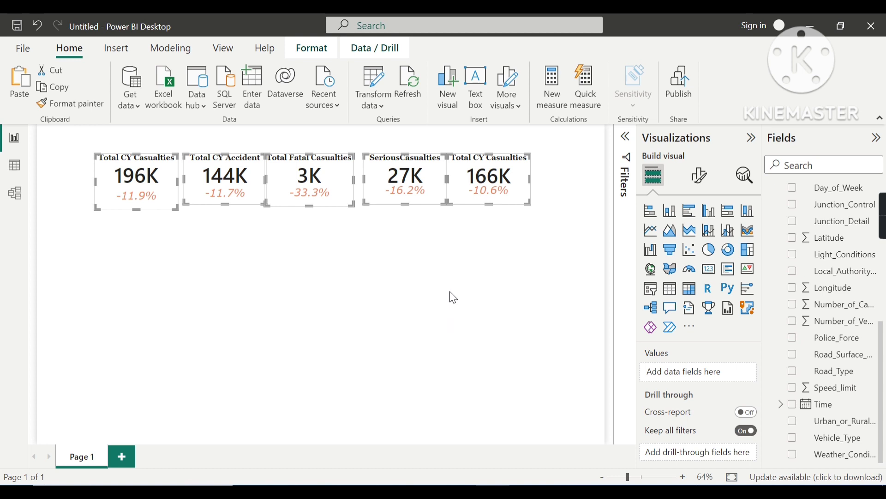
pyautogui.click(161, 259)
pyautogui.click(155, 175)
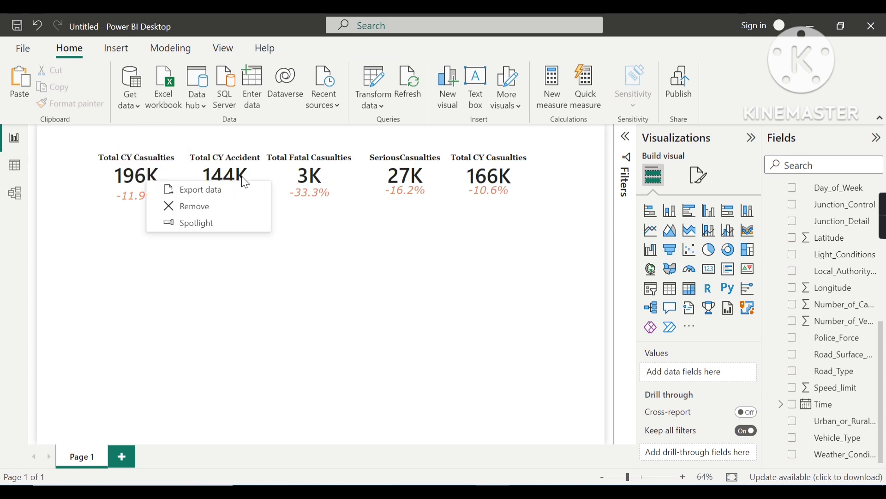
# - Select all five KPI card groups and move them up together to the top edge of the page
pyautogui.click(169, 164)
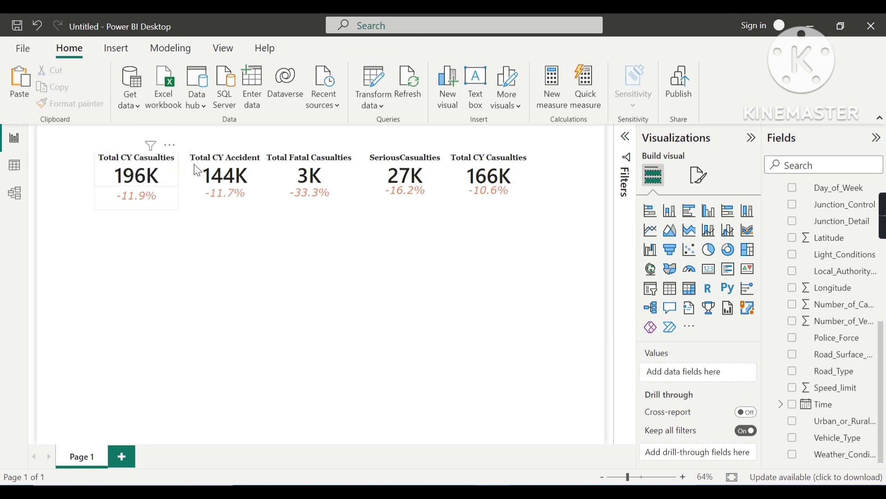
pyautogui.keyDown('ctrl'); pyautogui.click(232, 173); pyautogui.keyUp('ctrl')
pyautogui.keyDown('ctrl'); pyautogui.click(317, 169); pyautogui.keyUp('ctrl')
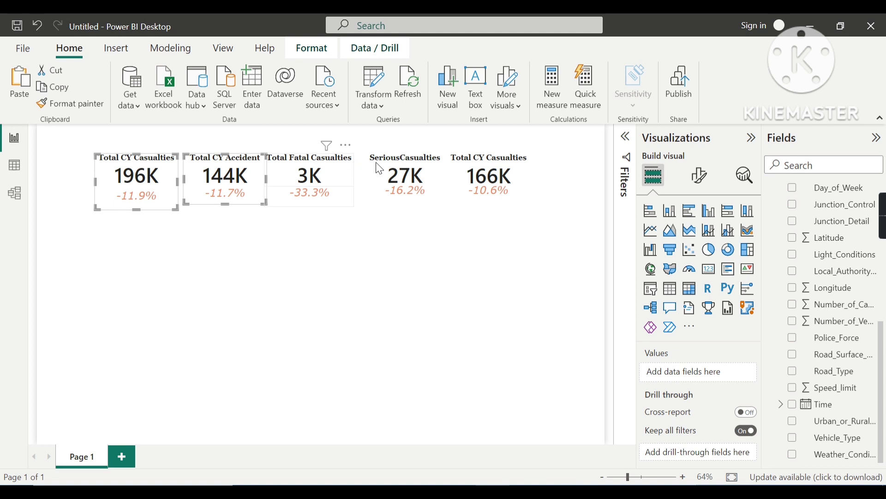
pyautogui.keyDown('ctrl'); pyautogui.click(386, 169); pyautogui.keyUp('ctrl')
pyautogui.keyDown('ctrl'); pyautogui.click(506, 175); pyautogui.keyUp('ctrl')
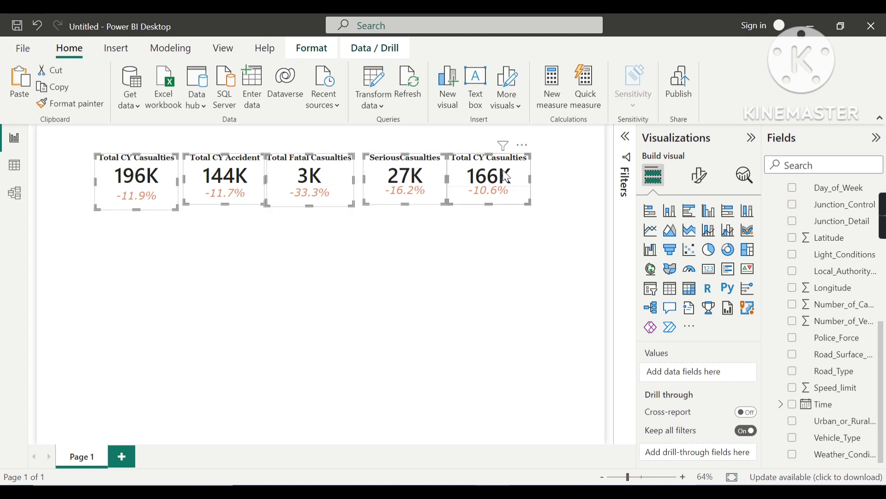
pyautogui.press('Up')
pyautogui.press('Up')
pyautogui.press('Up')
pyautogui.press('Up')
pyautogui.press('Up')
pyautogui.press('Up')
pyautogui.press('Up')
pyautogui.press('Up')
pyautogui.press('Up')
pyautogui.press('Up')
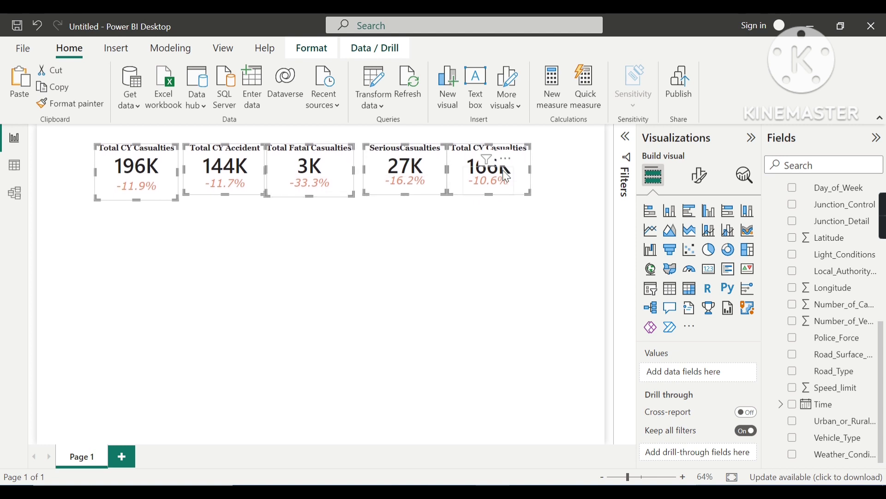
pyautogui.press('Up')
pyautogui.press('Up')
pyautogui.press('Up')
pyautogui.press('Up')
pyautogui.press('Up')
pyautogui.press('Up')
pyautogui.press('Up')
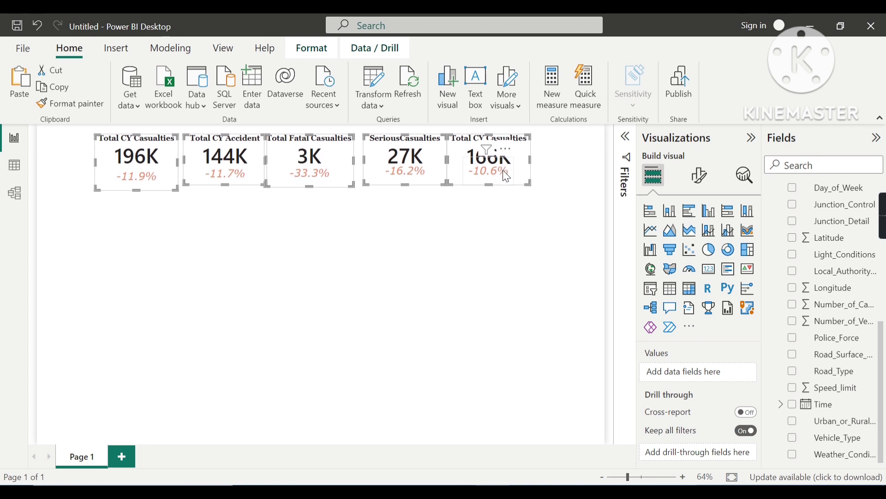
# - Shift the five selected KPI card groups together to the right edge of the page
pyautogui.press('Right')
pyautogui.press('Right')
pyautogui.press('Right')
pyautogui.press('Right')
pyautogui.press('Right')
pyautogui.press('Right')
pyautogui.press('Right')
pyautogui.press('Right')
pyautogui.press('Right')
pyautogui.press('Right')
pyautogui.press('Right')
pyautogui.press('Right')
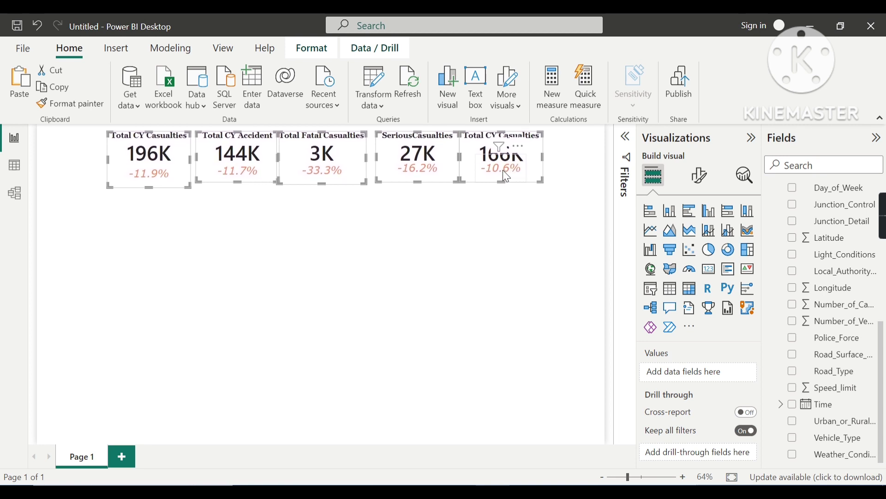
pyautogui.press('Right')
pyautogui.press('Right')
pyautogui.press('Right')
pyautogui.press('Right')
pyautogui.press('Right')
pyautogui.press('Right')
pyautogui.press('Right')
pyautogui.press('Right')
pyautogui.press('Right')
pyautogui.press('Right')
pyautogui.press('Right')
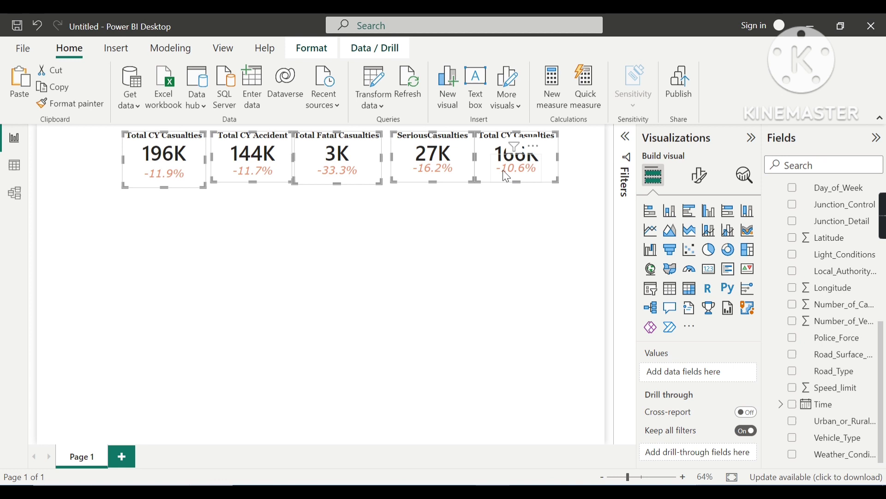
pyautogui.press('Right')
pyautogui.press('Right')
pyautogui.press('Right')
pyautogui.press('Right')
pyautogui.press('Right')
pyautogui.press('Right')
pyautogui.press('Right')
pyautogui.press('Right')
pyautogui.press('Right')
pyautogui.press('Right')
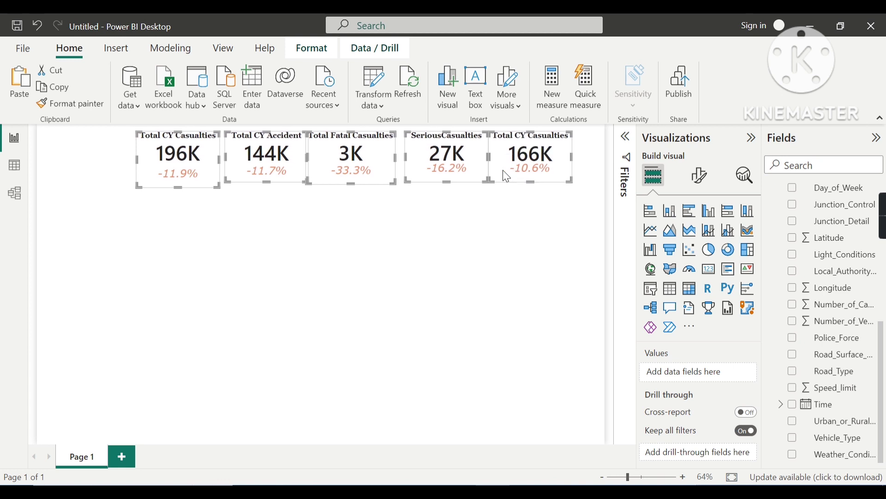
pyautogui.press('Right')
pyautogui.press('Right')
pyautogui.press('Right')
pyautogui.press('Right')
pyautogui.press('Right')
pyautogui.press('Right')
pyautogui.press('Right')
pyautogui.press('Right')
pyautogui.press('Right')
pyautogui.press('Right')
pyautogui.press('Right')
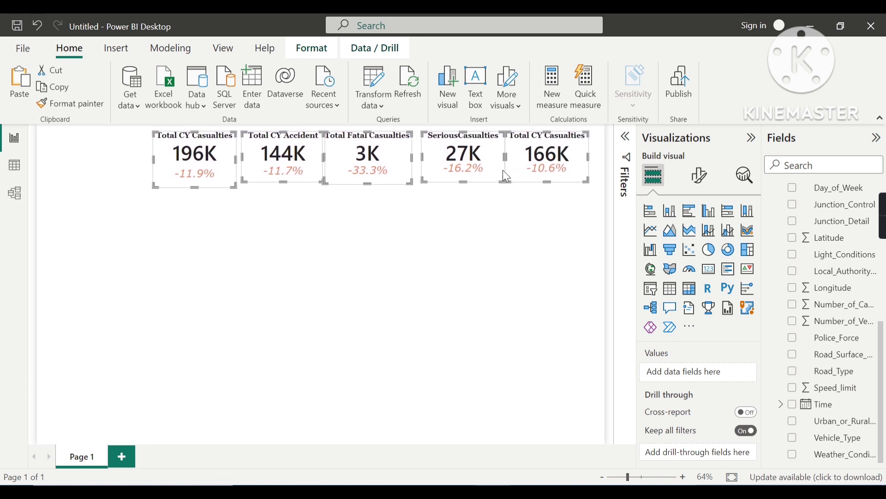
pyautogui.press('Right')
pyautogui.press('Right')
pyautogui.press('Right')
pyautogui.press('Right')
pyautogui.press('Right')
pyautogui.press('Right')
pyautogui.press('Right')
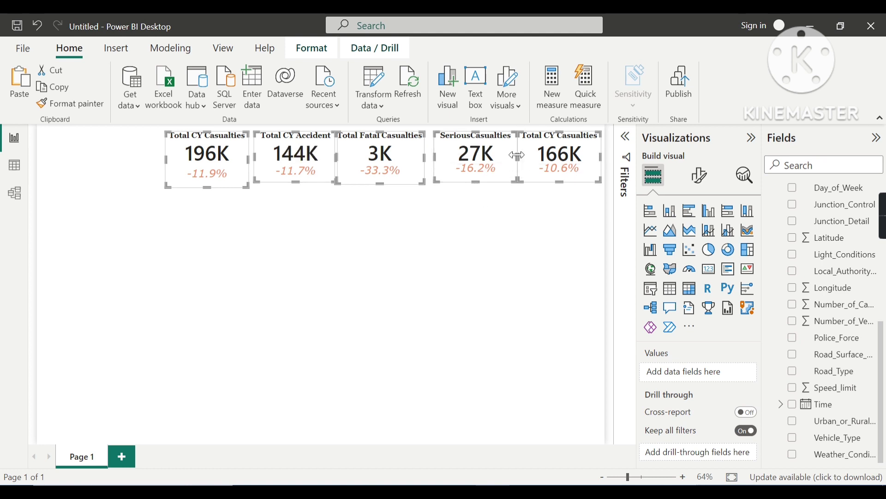
# - Narrow the SeriousCasualties card group slightly from its right side
pyautogui.click(492, 231)
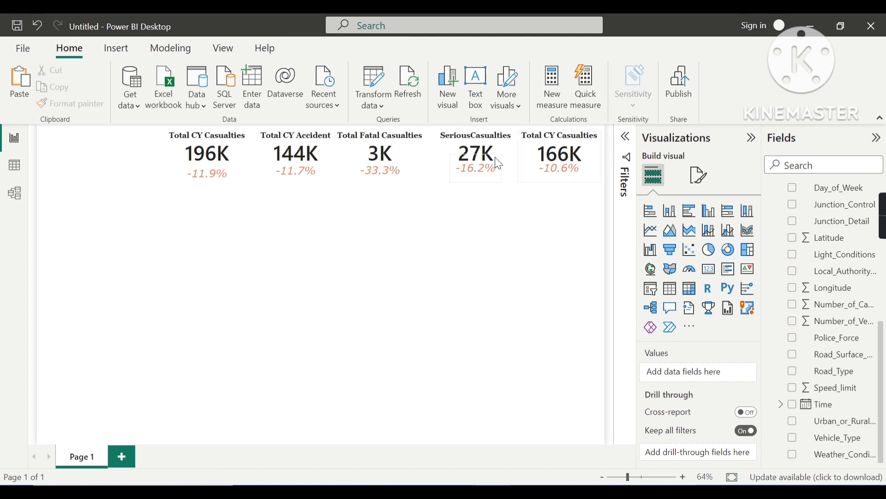
pyautogui.click(499, 164)
pyautogui.moveTo(517, 154); pyautogui.dragTo(510, 154)
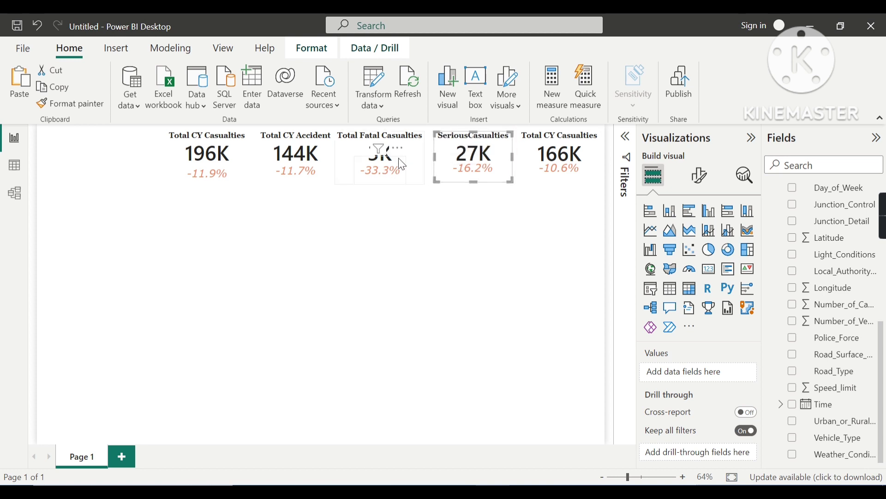
# - Move the Total Fatal Casualties group right until it adjoins the SeriousCasualties group, and trim its height slightly to match
pyautogui.click(417, 159)
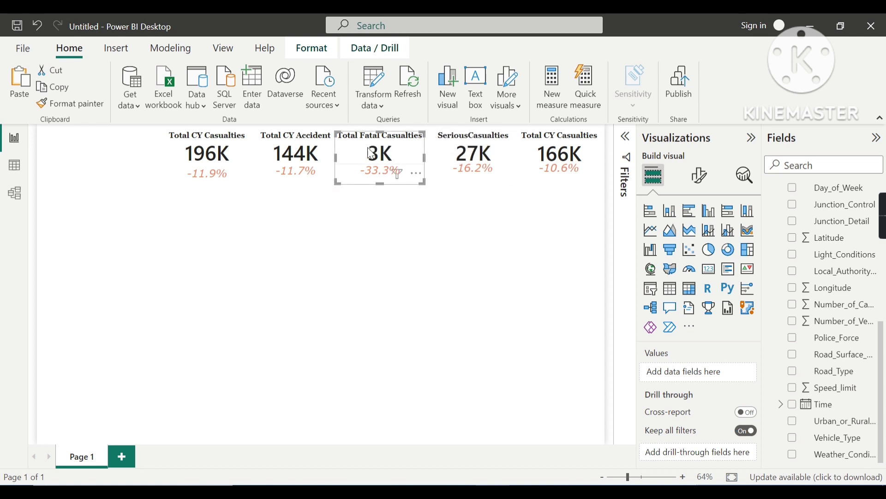
pyautogui.moveTo(339, 154); pyautogui.dragTo(337, 155)
pyautogui.press('Right')
pyautogui.press('Right')
pyautogui.press('Right')
pyautogui.press('Right')
pyautogui.press('Right')
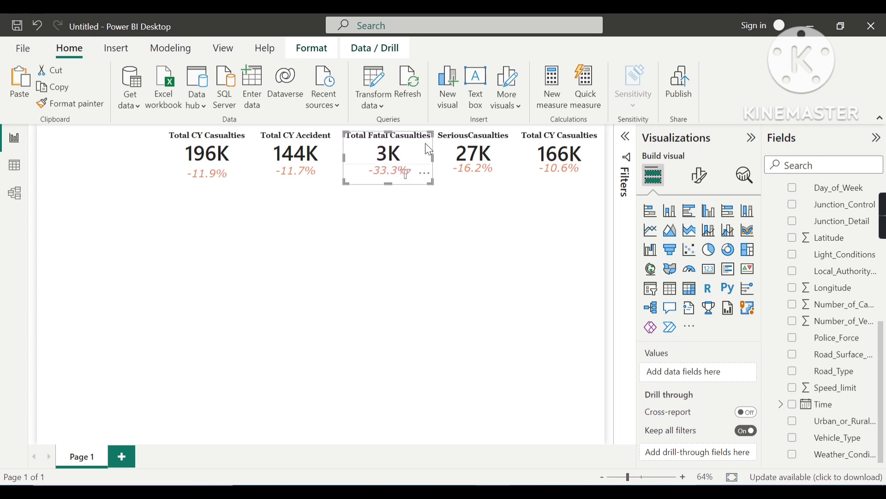
pyautogui.moveTo(387, 179); pyautogui.dragTo(387, 179)
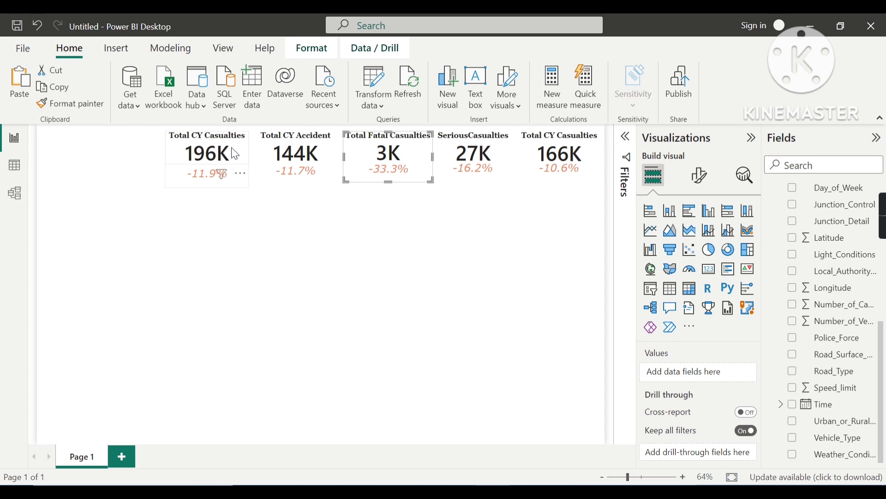
# - Move the first Total CY Casualties group (196K) right toward the Total CY Accident group and reduce its height to match the others
pyautogui.click(245, 154)
pyautogui.press('Right')
pyautogui.press('Right')
pyautogui.press('Right')
pyautogui.press('Right')
pyautogui.press('Right')
pyautogui.press('Right')
pyautogui.press('Right')
pyautogui.press('Right')
pyautogui.press('Right')
pyautogui.press('Right')
pyautogui.press('Right')
pyautogui.press('Right')
pyautogui.press('Right')
pyautogui.press('Right')
pyautogui.press('Right')
pyautogui.press('Right')
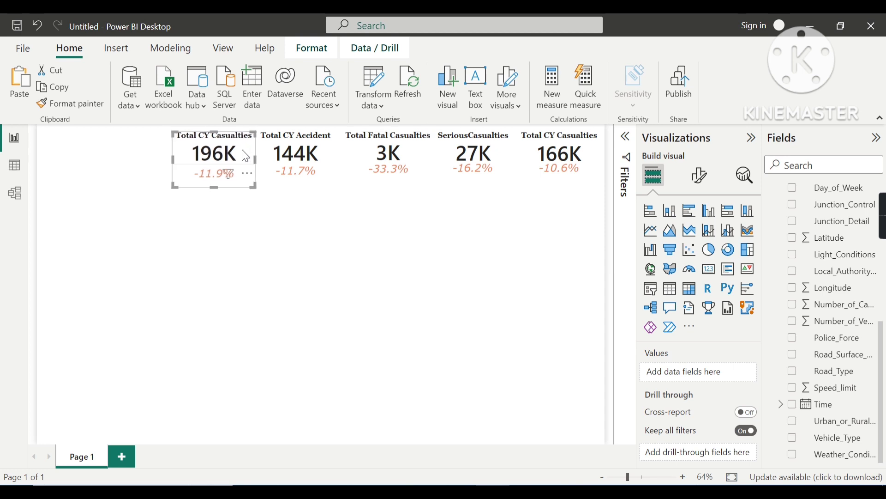
pyautogui.press('Right')
pyautogui.press('Right')
pyautogui.press('Right')
pyautogui.press('Right')
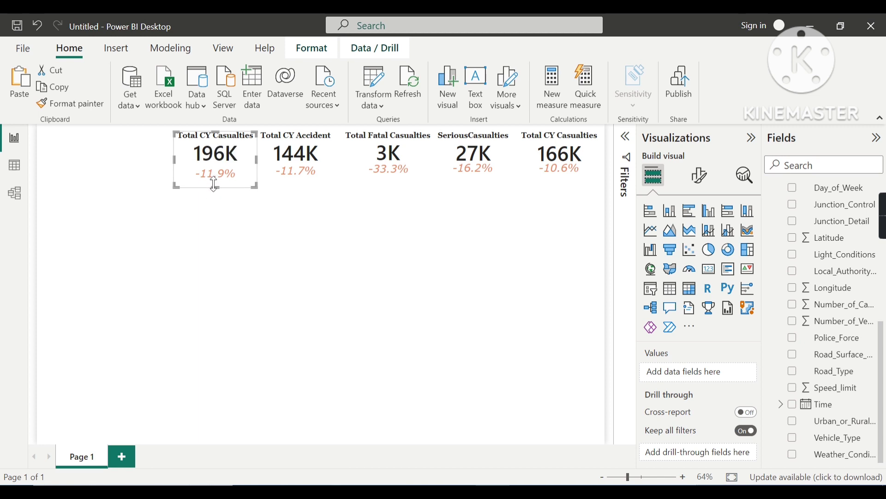
pyautogui.moveTo(217, 187); pyautogui.dragTo(214, 182)
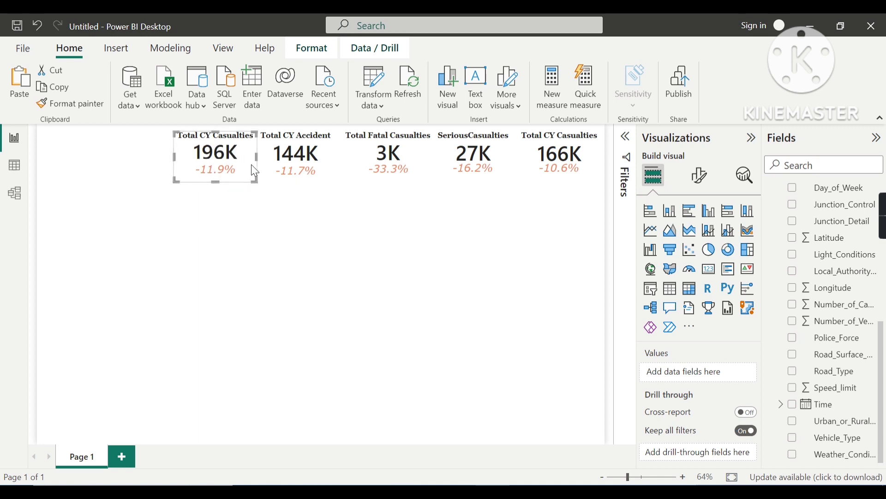
# - Move the Total CY Accident group right until it adjoins the Total Fatal Casualties group
pyautogui.click(322, 142)
pyautogui.press('Right')
pyautogui.press('Right')
pyautogui.press('Right')
pyautogui.press('Right')
pyautogui.press('Right')
pyautogui.press('Right')
pyautogui.press('Right')
pyautogui.press('Right')
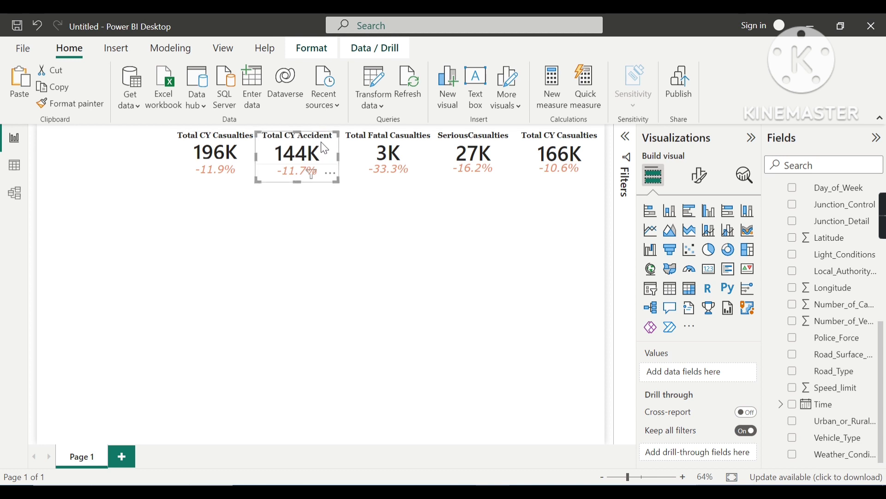
pyautogui.press('Right')
pyautogui.press('Right')
pyautogui.press('Right')
pyautogui.press('Right')
pyautogui.press('Right')
pyautogui.press('Right')
pyautogui.press('Right')
pyautogui.press('Right')
pyautogui.press('Right')
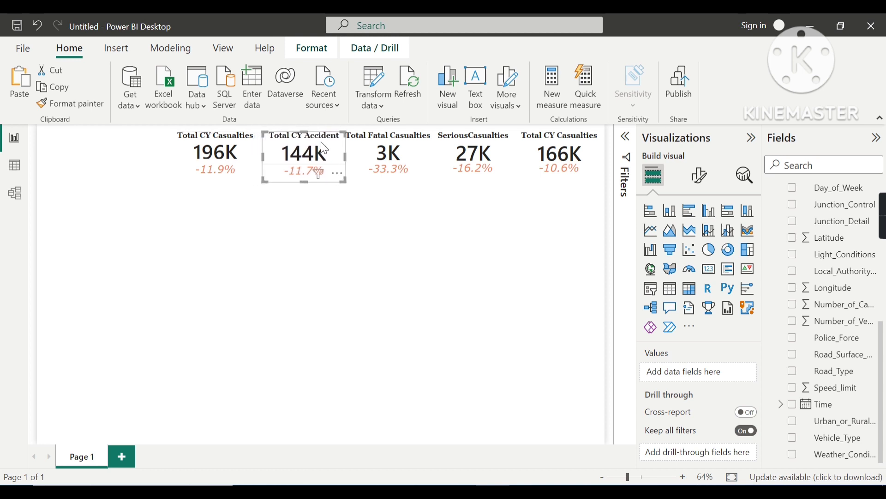
pyautogui.press('Left')
pyautogui.press('Left')
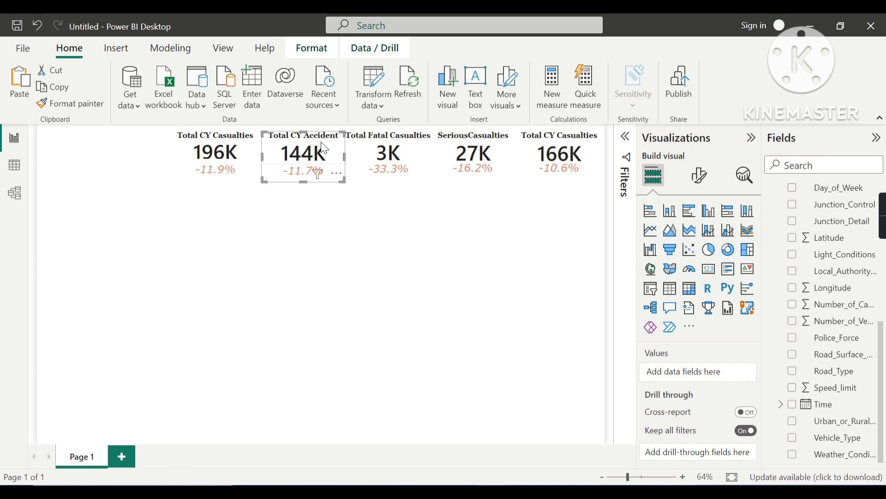
# - Move the first Total CY Casualties group (196K) right until it adjoins the Total CY Accident group
pyautogui.click(254, 158)
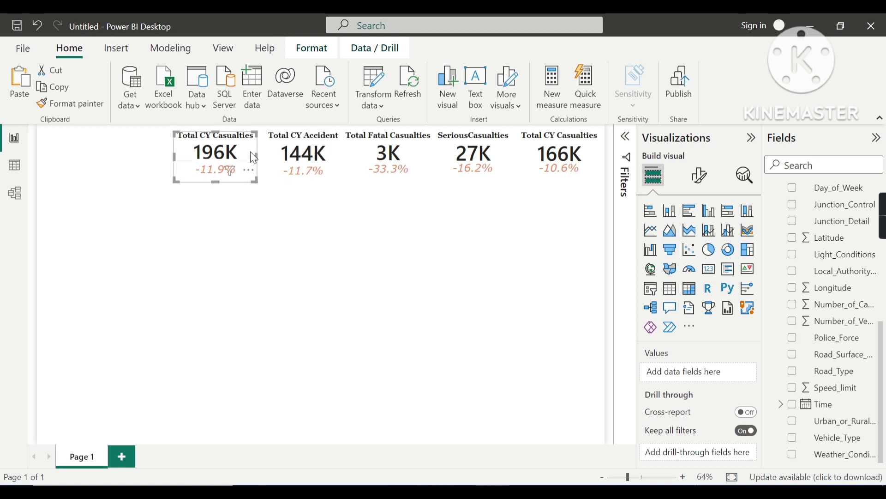
pyautogui.press('Right')
pyautogui.press('Right')
pyautogui.press('Right')
pyautogui.press('Right')
pyautogui.press('Right')
pyautogui.press('Right')
pyautogui.press('Right')
pyautogui.press('Right')
pyautogui.press('Right')
pyautogui.press('Right')
pyautogui.press('Right')
pyautogui.press('Right')
pyautogui.press('Right')
pyautogui.press('Right')
pyautogui.press('Right')
pyautogui.press('Right')
pyautogui.press('Right')
pyautogui.press('Right')
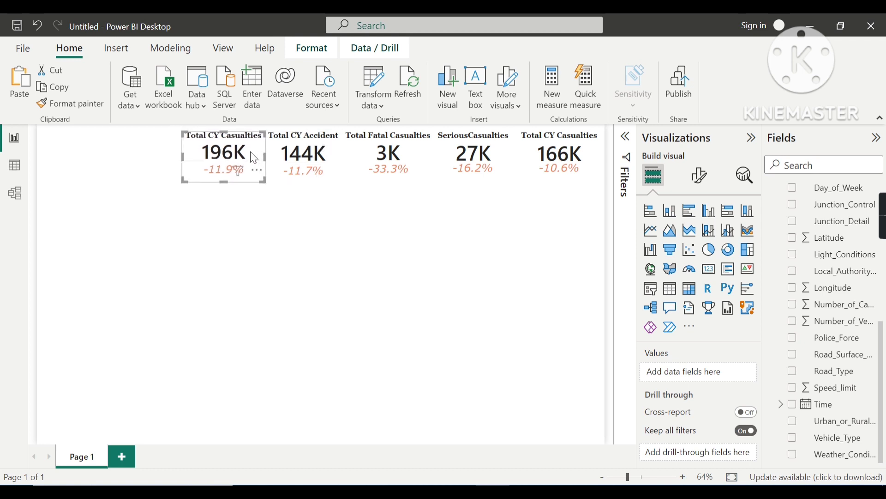
pyautogui.click(327, 273)
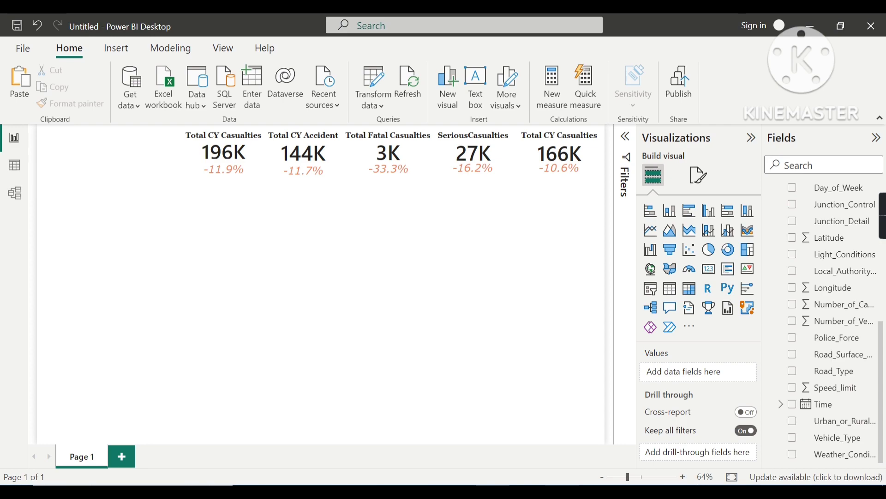
# - Switch to the Word requirements document and highlight the Primary KPI line on Total Casualties By Accident Severity in yellow
pyautogui.hotkey('alt', 'Tab')
pyautogui.moveTo(218, 213)
pyautogui.mouseDown()
pyautogui.moveTo(477, 233)
pyautogui.moveTo(574, 212)
pyautogui.mouseUp()
pyautogui.click(220, 81)
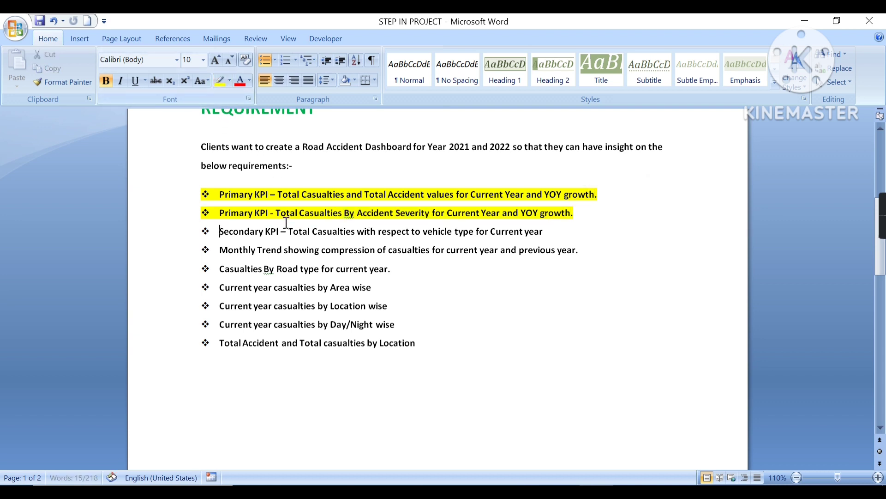
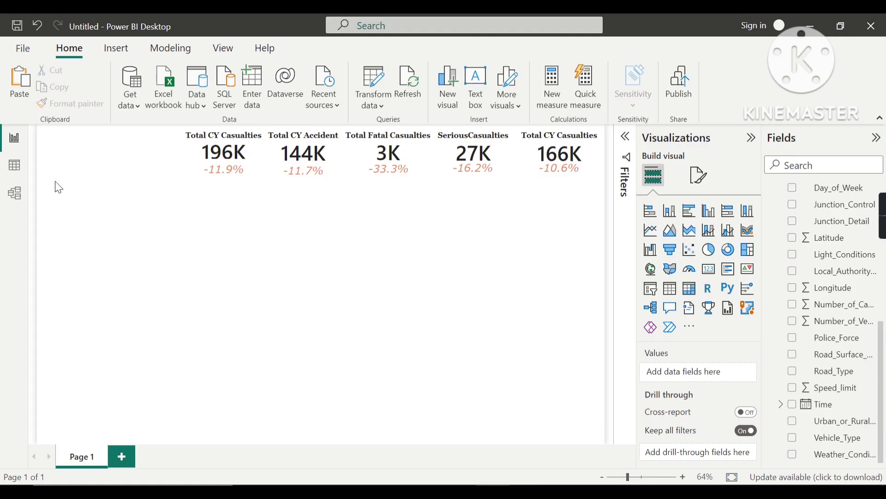
# - Examine the distinct values of the Vehicle_Type column in Table1 in Power BI's data view
pyautogui.click(10, 178)
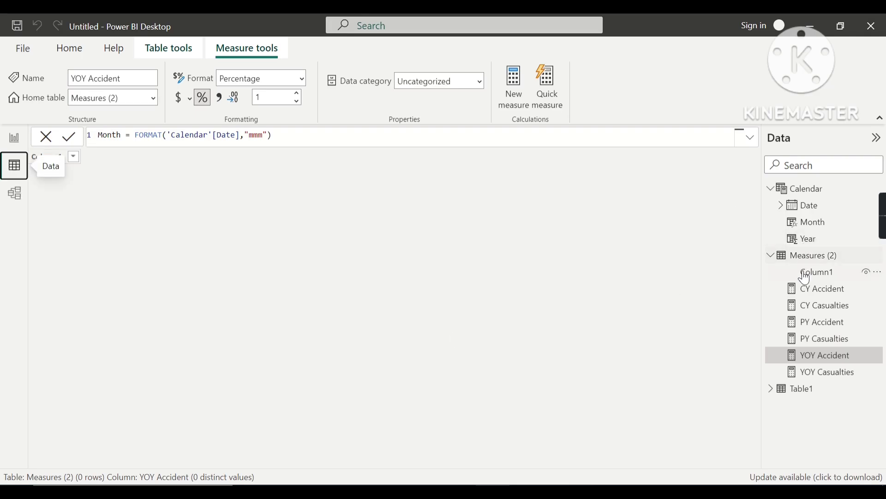
pyautogui.click(771, 390)
pyautogui.scroll(-2, 839, 317)
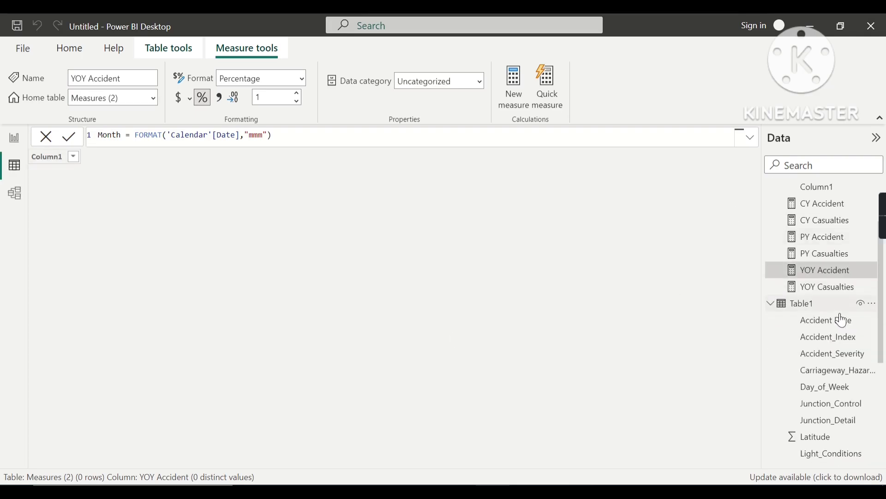
pyautogui.scroll(-2, 843, 320)
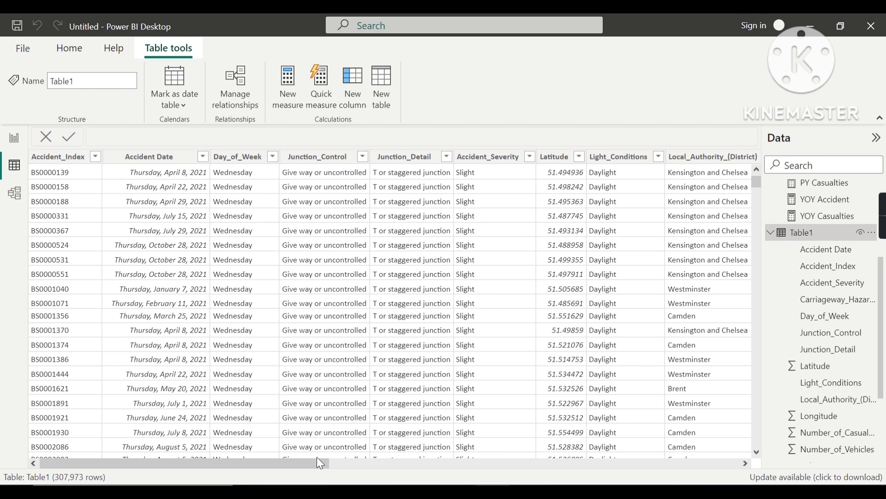
pyautogui.moveTo(315, 461); pyautogui.dragTo(785, 477)
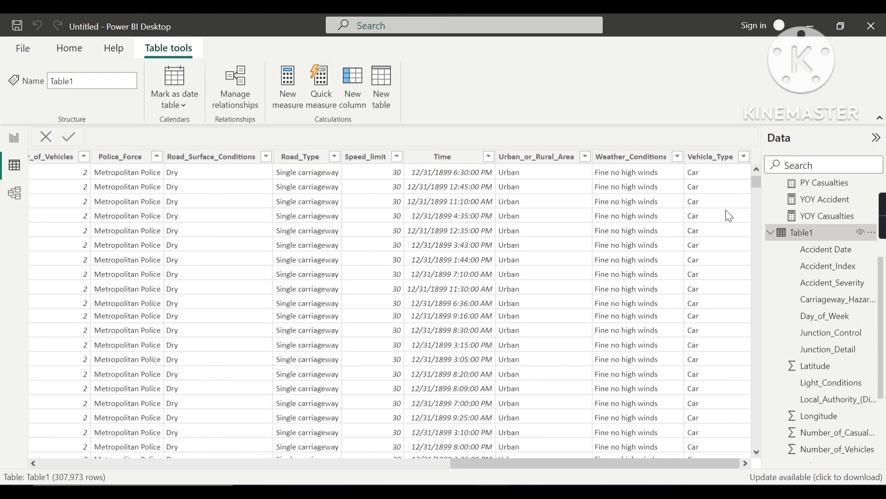
pyautogui.click(738, 159)
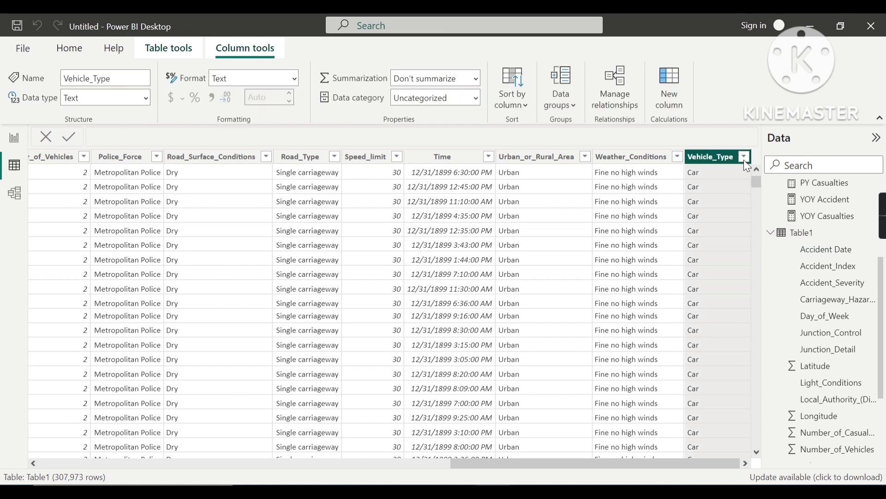
pyautogui.click(744, 157)
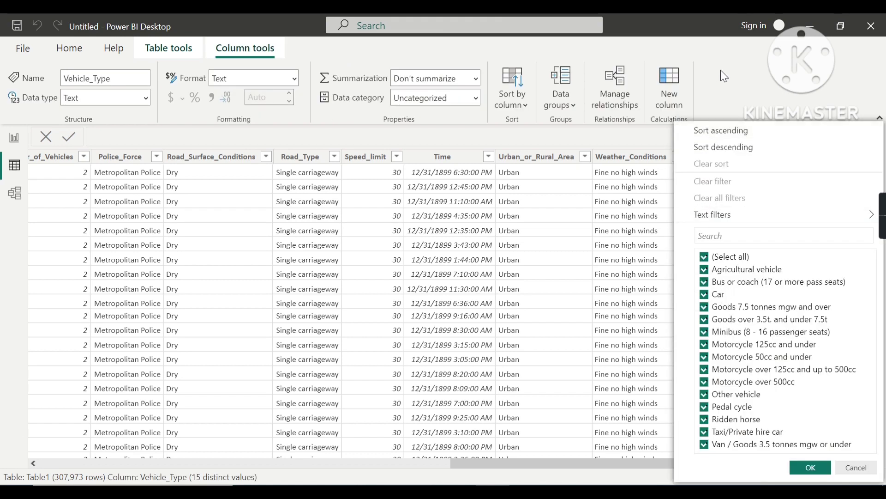
pyautogui.click(673, 225)
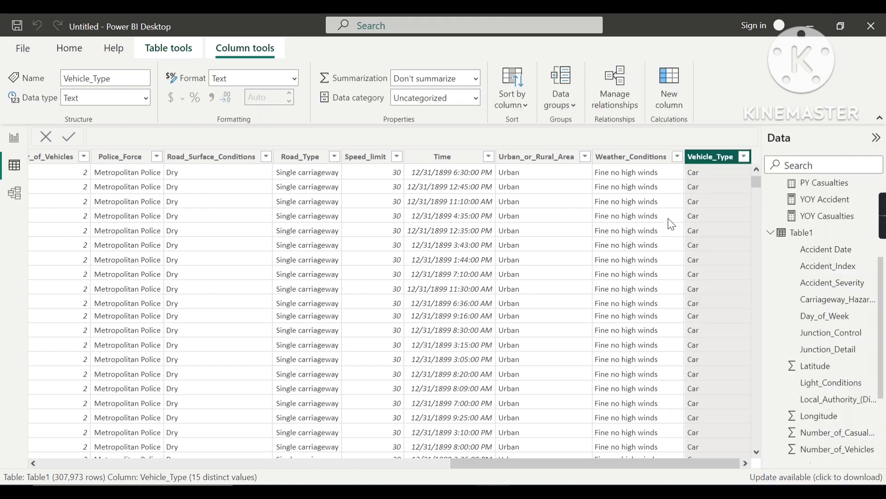
pyautogui.click(745, 157)
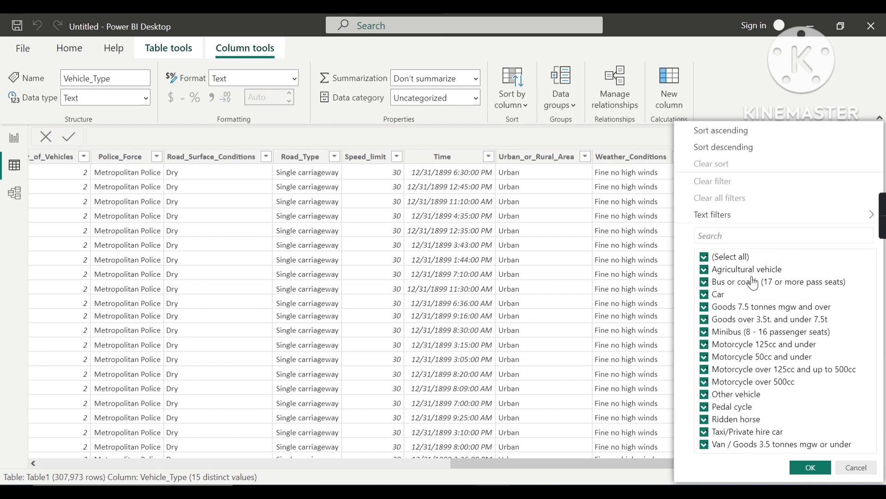
pyautogui.click(829, 471)
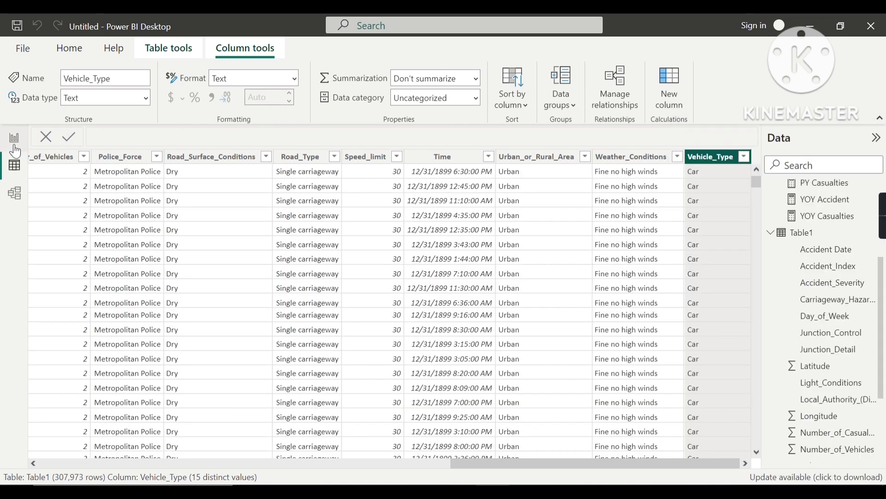
# - Return to the report view and start a new group based on the Vehicle_Type field
pyautogui.click(14, 147)
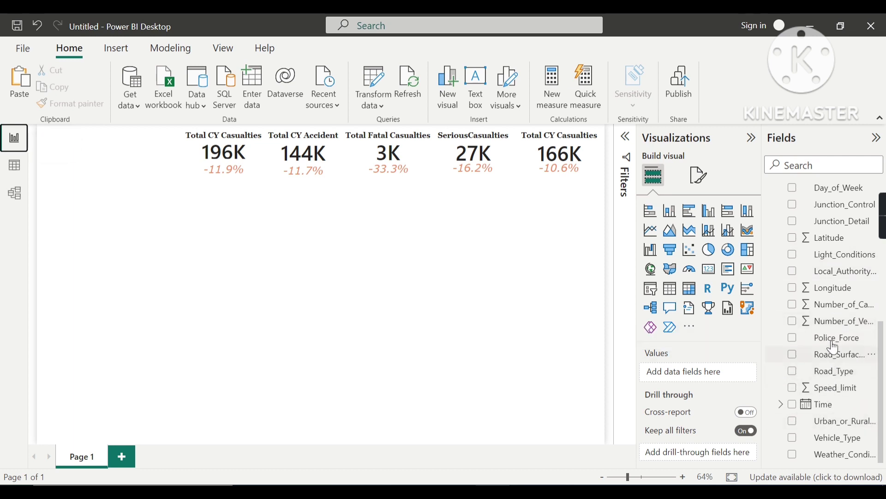
pyautogui.scroll(3, 836, 347)
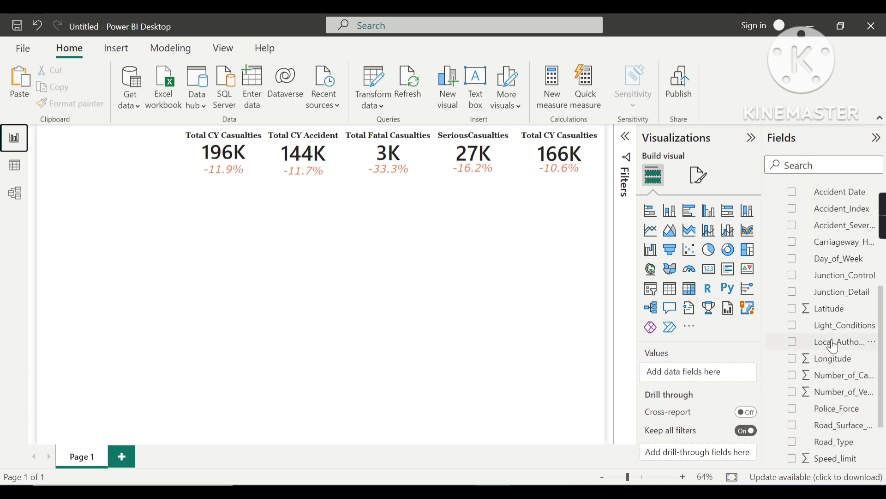
pyautogui.scroll(-3, 836, 347)
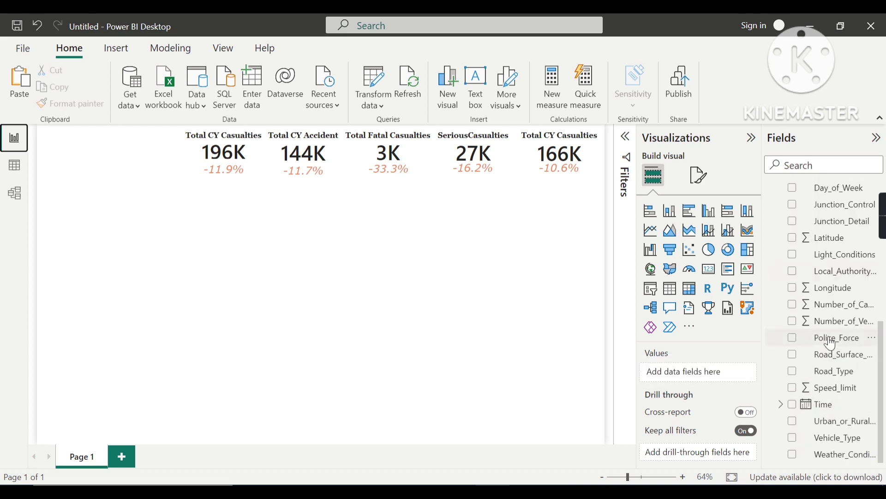
pyautogui.rightClick(818, 439)
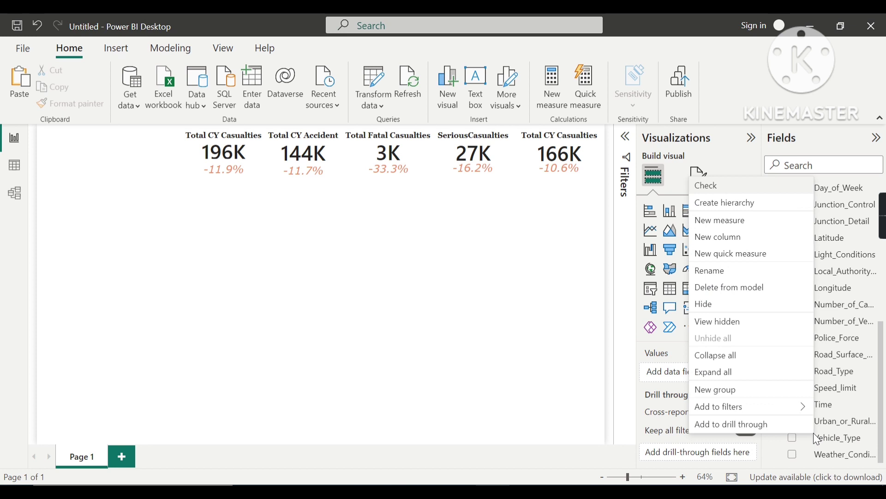
pyautogui.click(710, 391)
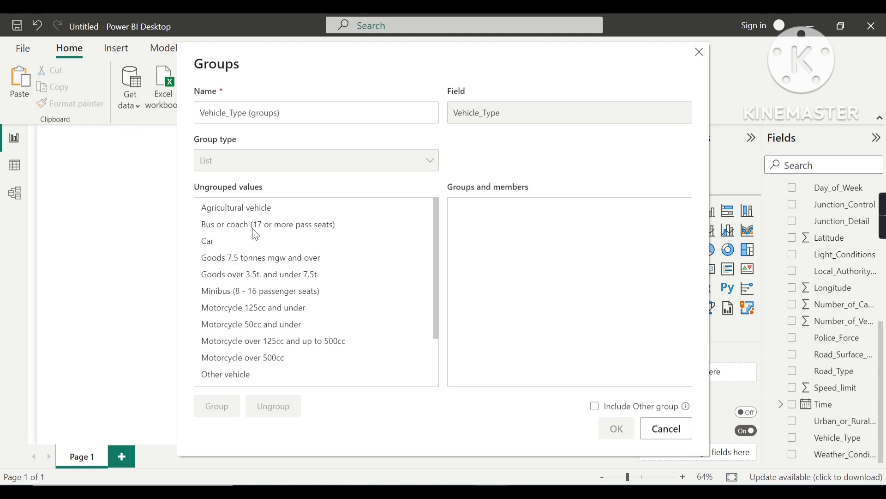
# - Group the four Motorcycle values of Vehicle_Type and name the group Bike
pyautogui.scroll(-2, 254, 232)
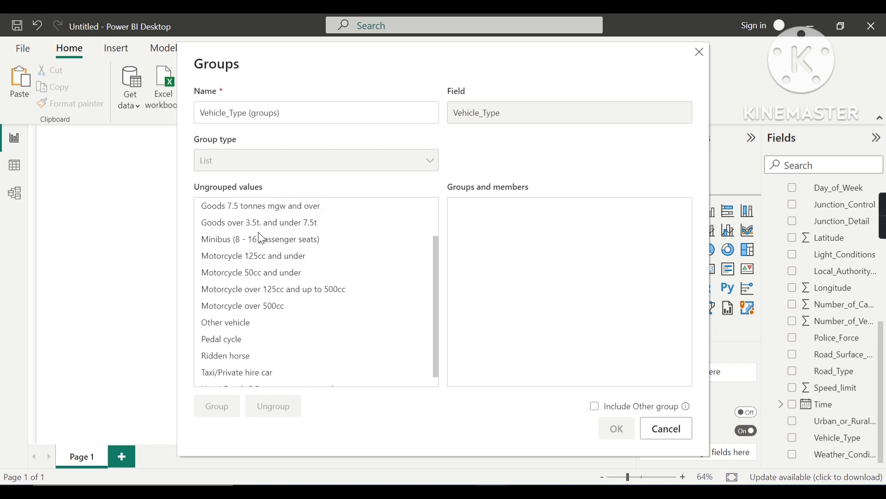
pyautogui.scroll(1, 257, 236)
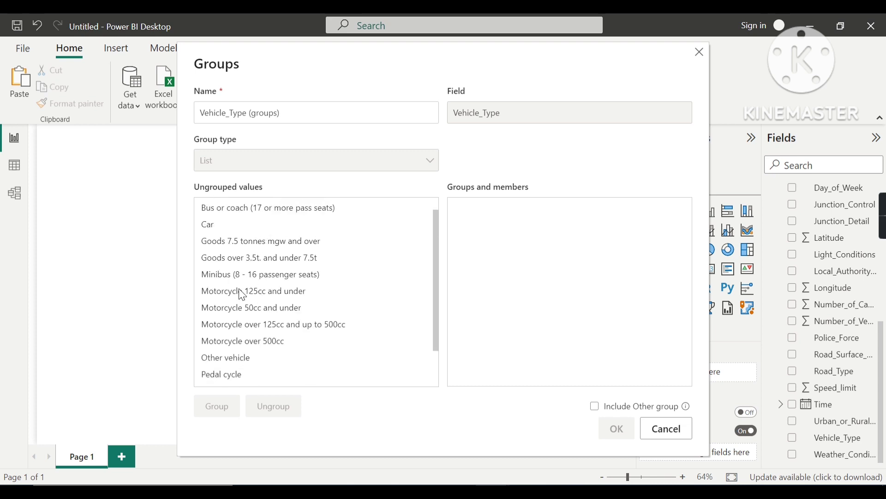
pyautogui.click(233, 342)
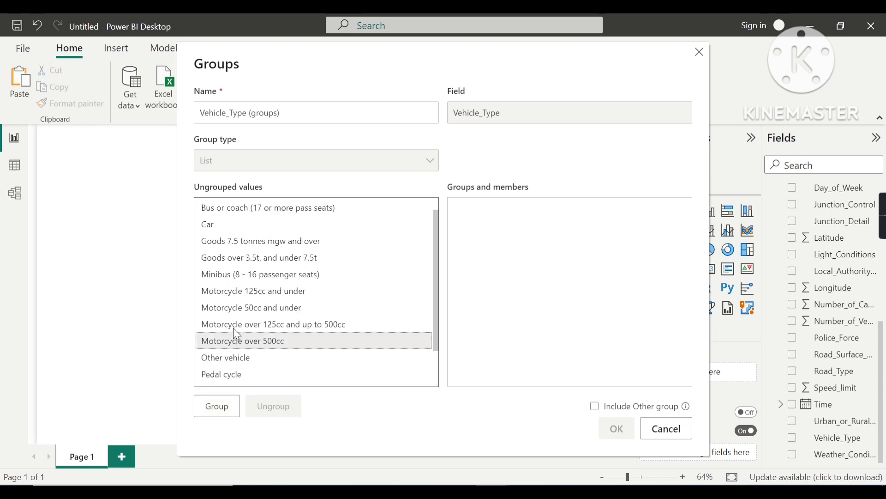
pyautogui.keyDown('ctrl'); pyautogui.click(238, 332); pyautogui.keyUp('ctrl')
pyautogui.keyDown('ctrl'); pyautogui.click(228, 309); pyautogui.keyUp('ctrl')
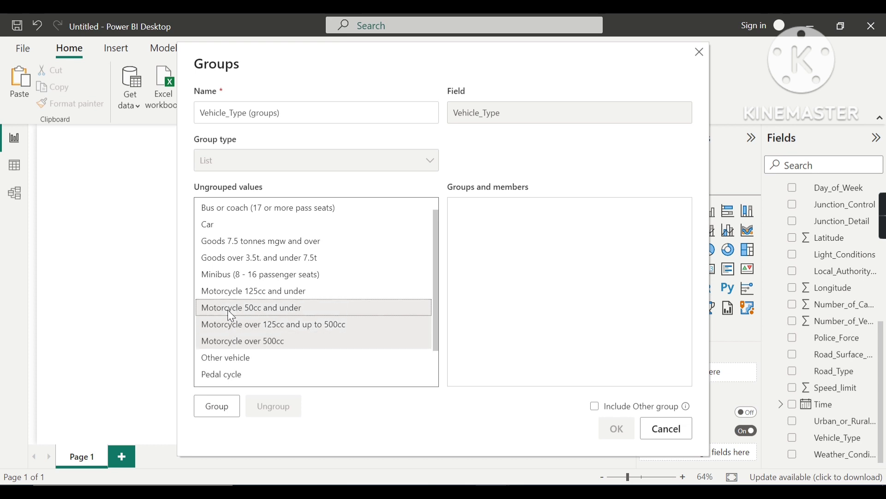
pyautogui.keyDown('ctrl'); pyautogui.click(227, 293); pyautogui.keyUp('ctrl')
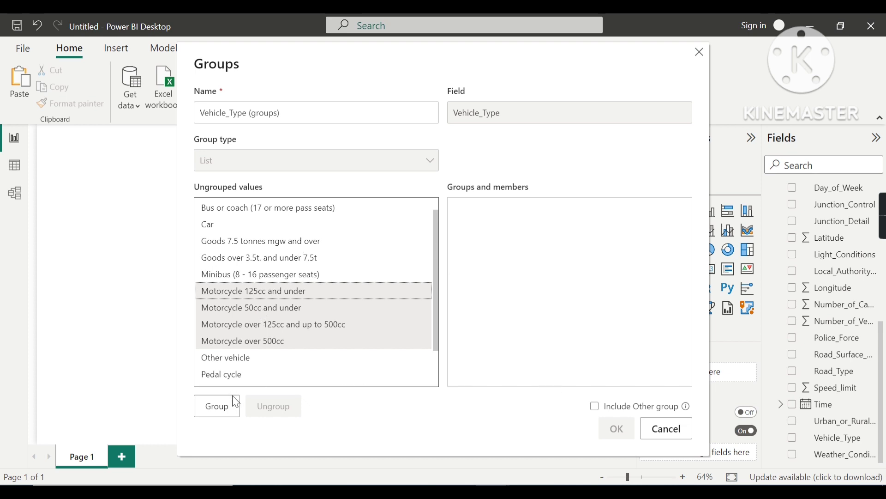
pyautogui.click(224, 406)
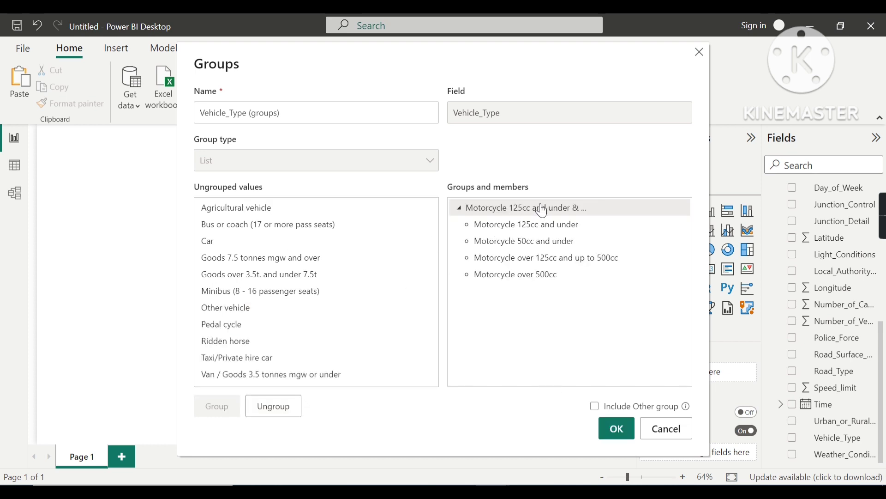
pyautogui.doubleClick(524, 207)
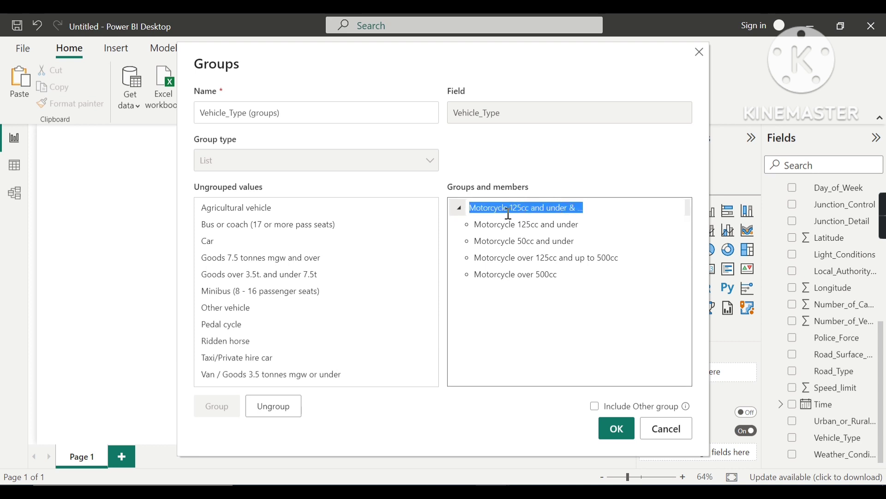
pyautogui.write('Bike')
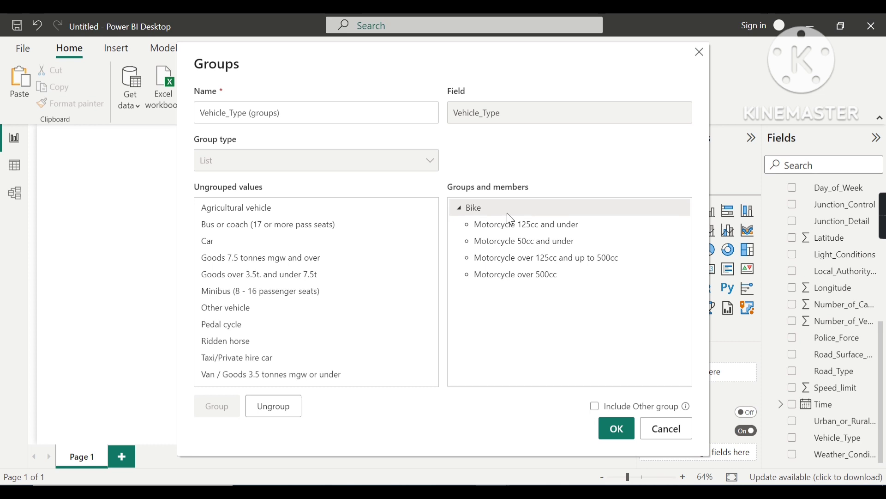
# - Group Bus or coach, Goods 7.5 tonnes mgw and over, Goods over 3.5t. and under 7.5t, and Minibus under the name Bus
pyautogui.click(414, 362)
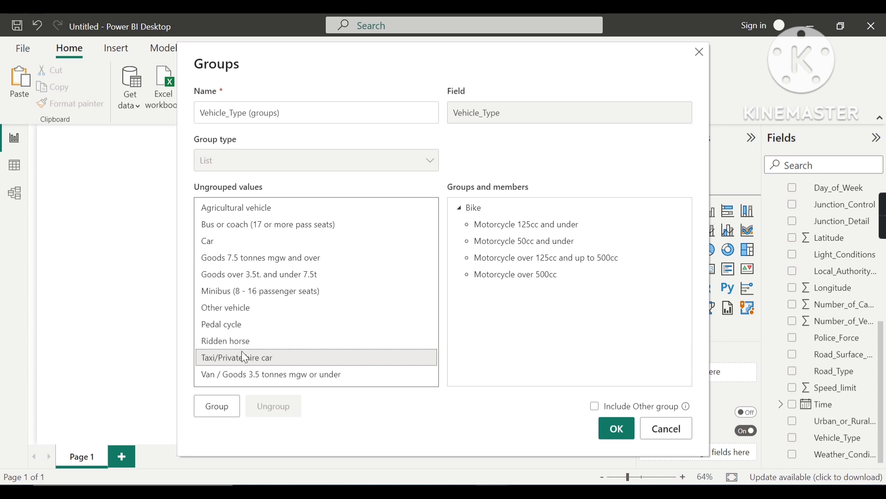
pyautogui.keyDown('ctrl'); pyautogui.click(242, 230); pyautogui.keyUp('ctrl')
pyautogui.keyDown('ctrl'); pyautogui.click(253, 263); pyautogui.keyUp('ctrl')
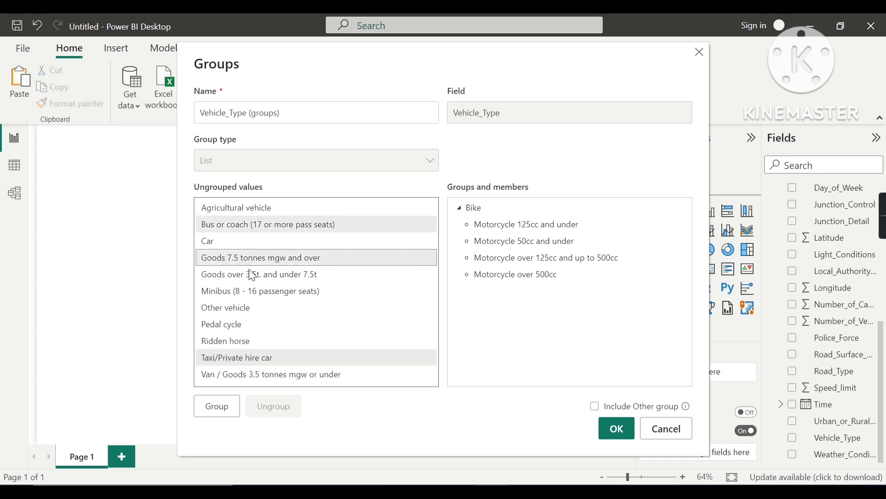
pyautogui.keyDown('ctrl'); pyautogui.click(254, 277); pyautogui.keyUp('ctrl')
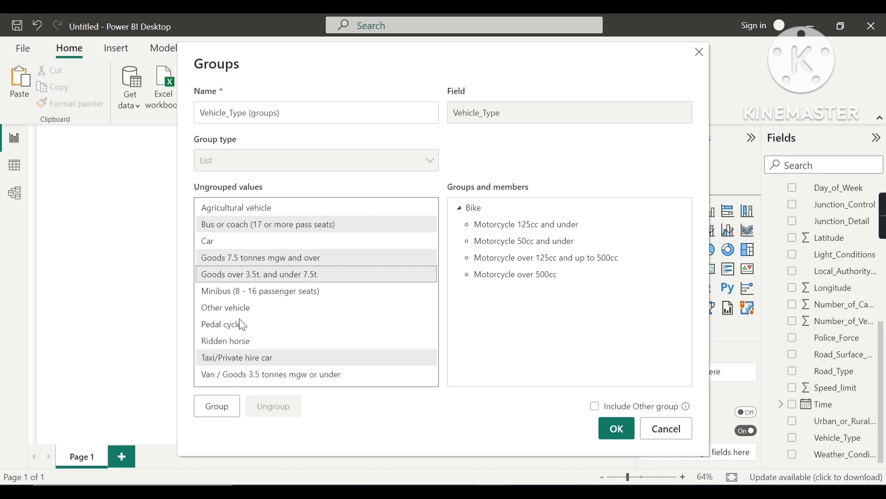
pyautogui.keyDown('ctrl'); pyautogui.click(241, 292); pyautogui.keyUp('ctrl')
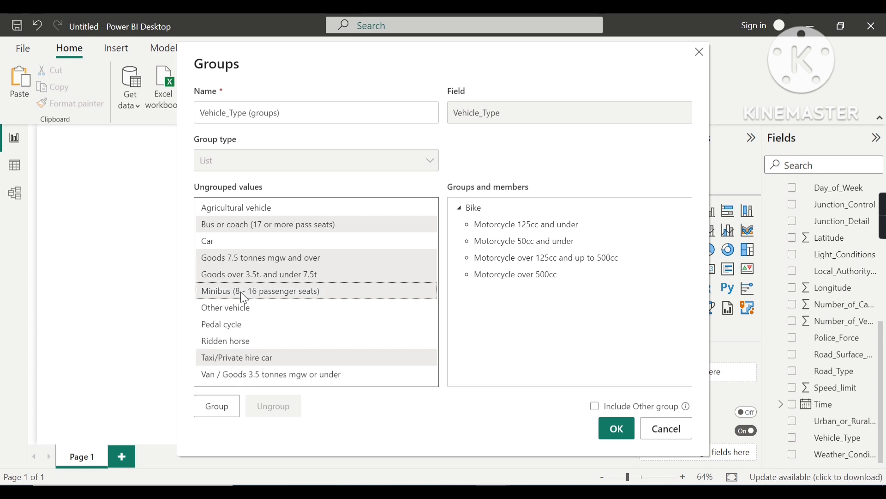
pyautogui.keyDown('ctrl'); pyautogui.click(247, 362); pyautogui.keyUp('ctrl')
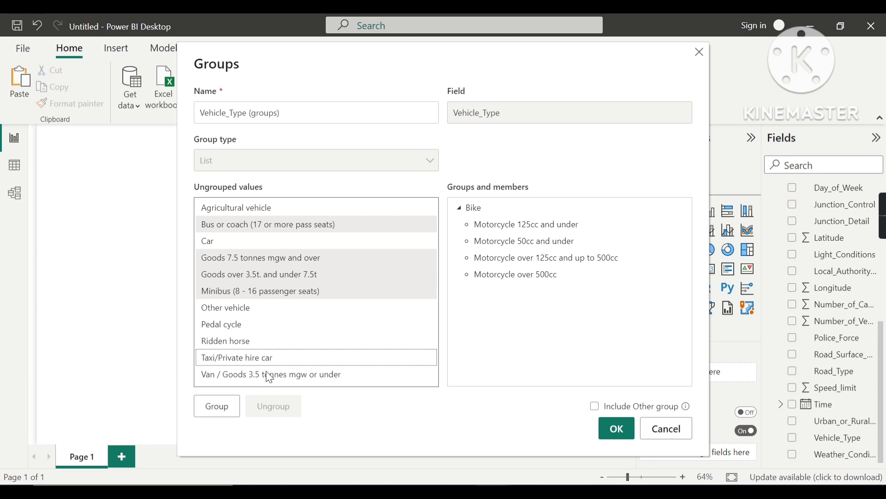
pyautogui.click(227, 413)
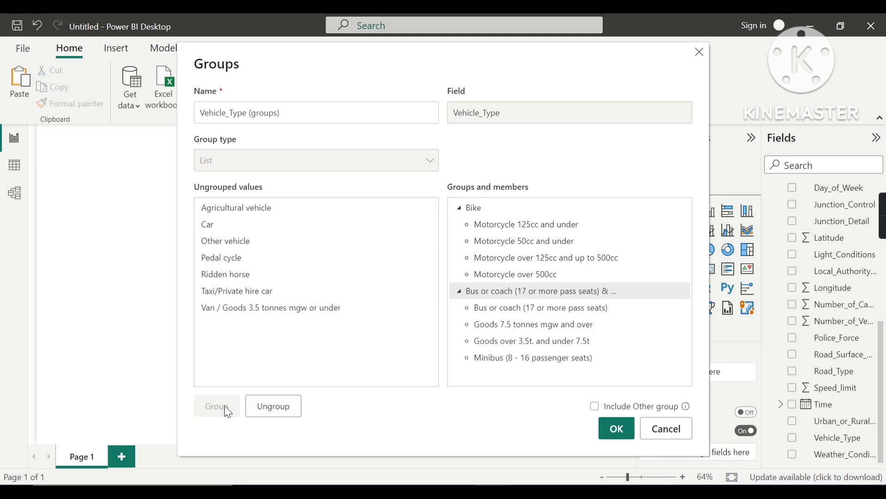
pyautogui.doubleClick(526, 294)
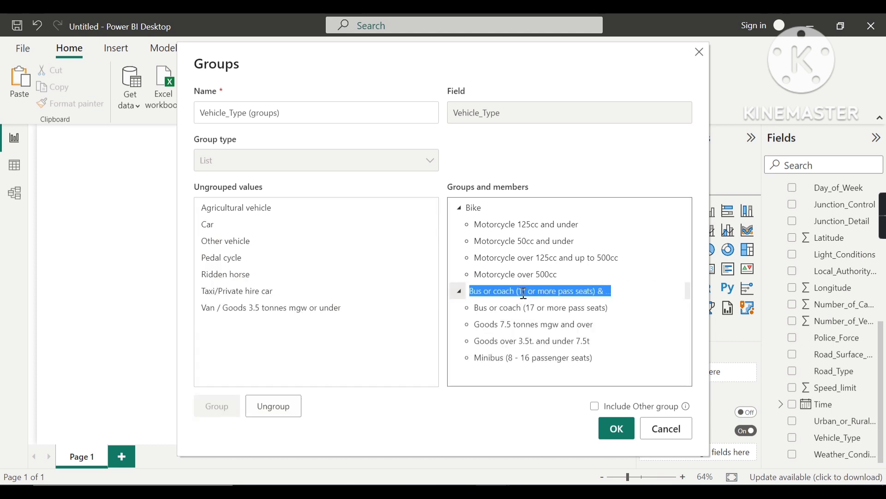
pyautogui.write('Bus')
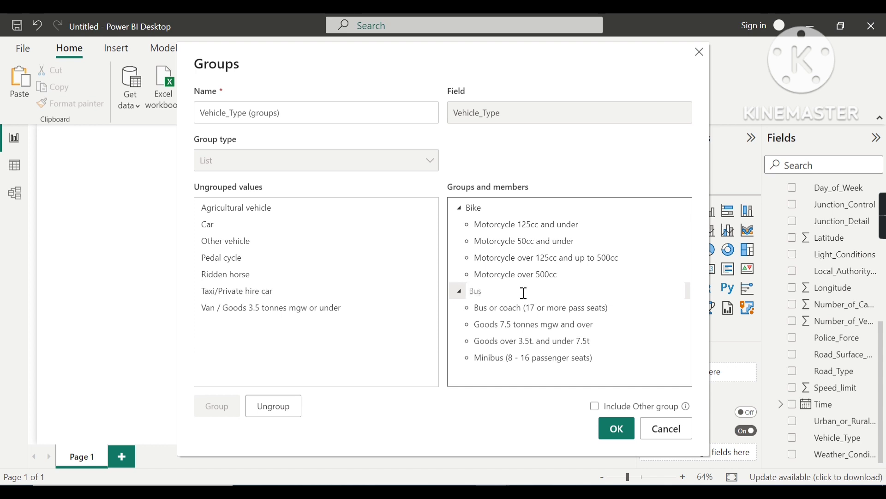
pyautogui.press('Return')
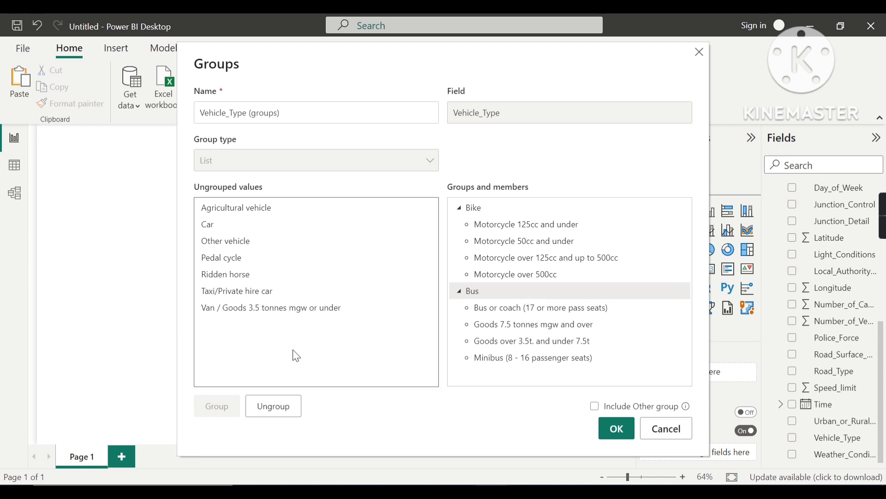
pyautogui.click(222, 227)
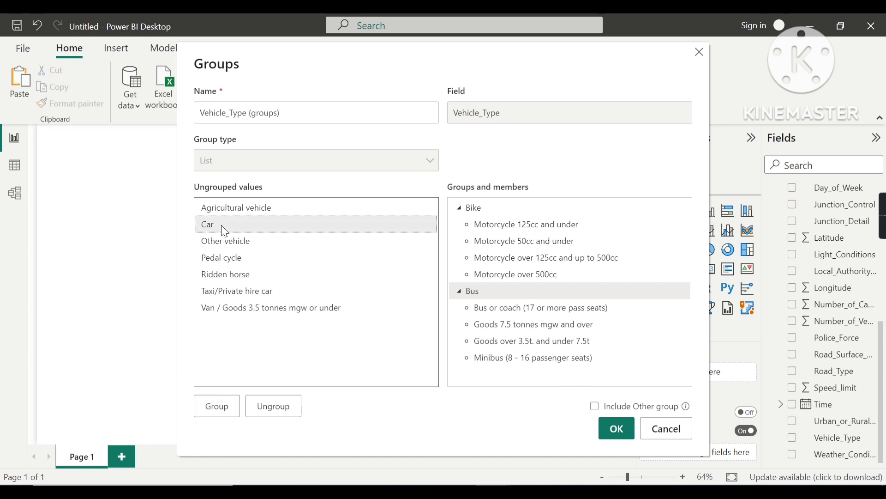
pyautogui.keyDown('ctrl'); pyautogui.click(250, 295); pyautogui.keyUp('ctrl')
pyautogui.keyDown('ctrl'); pyautogui.click(254, 309); pyautogui.keyUp('ctrl')
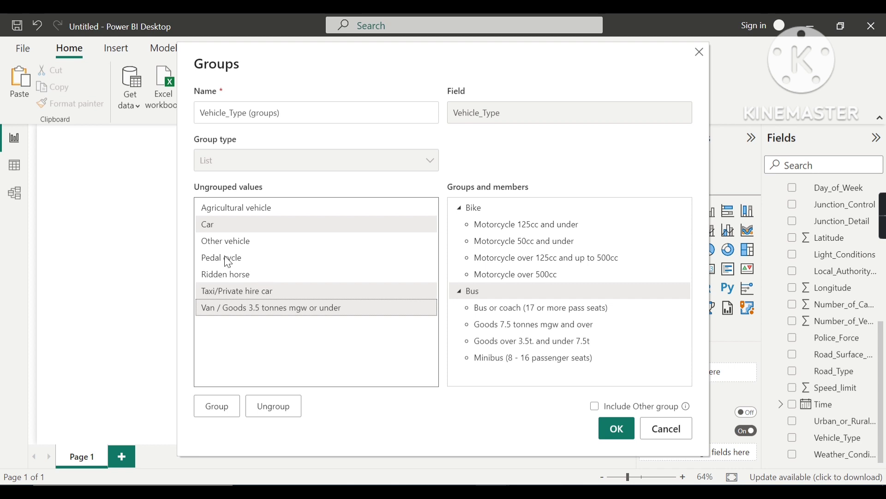
pyautogui.click(221, 406)
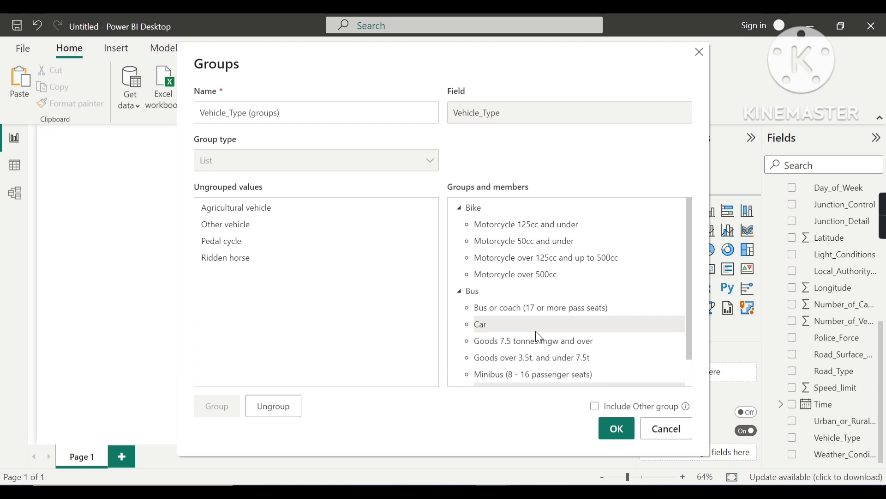
pyautogui.scroll(-1, 515, 335)
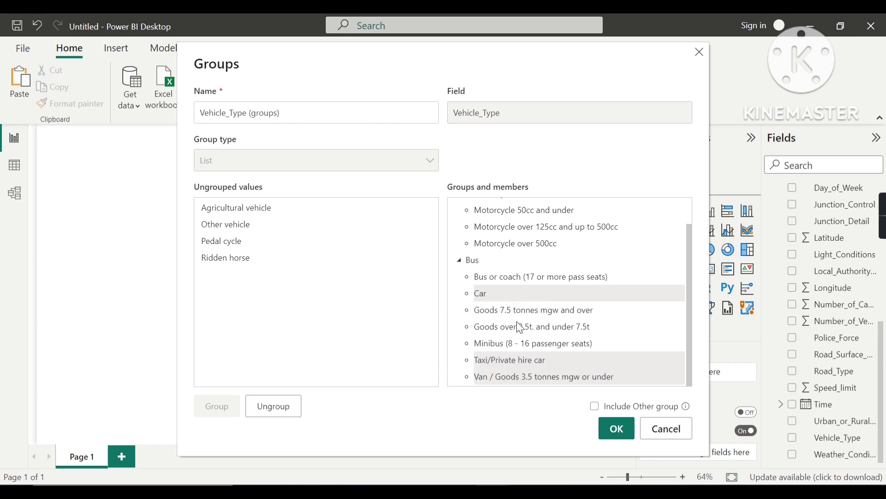
pyautogui.click(274, 406)
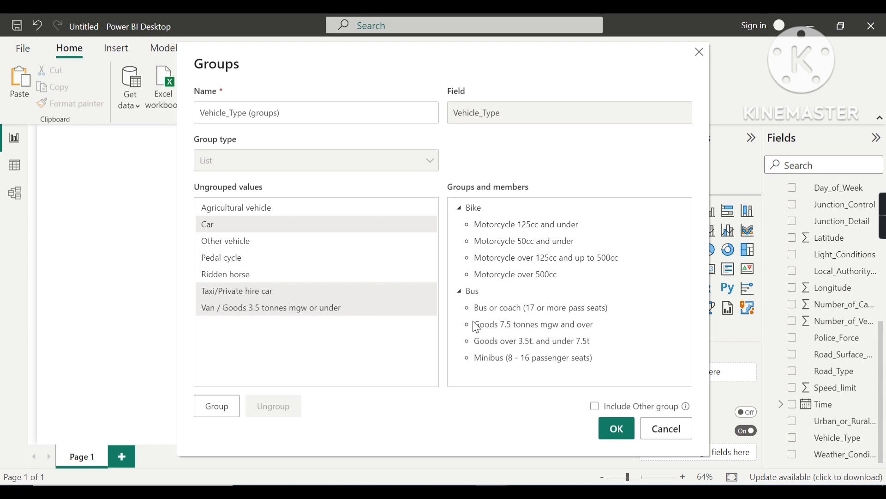
# - Group the selected Car, Taxi/Private hire car and Van / Goods 3.5 tonnes mgw or under values under the name Car
pyautogui.click(221, 416)
pyautogui.doubleClick(509, 327)
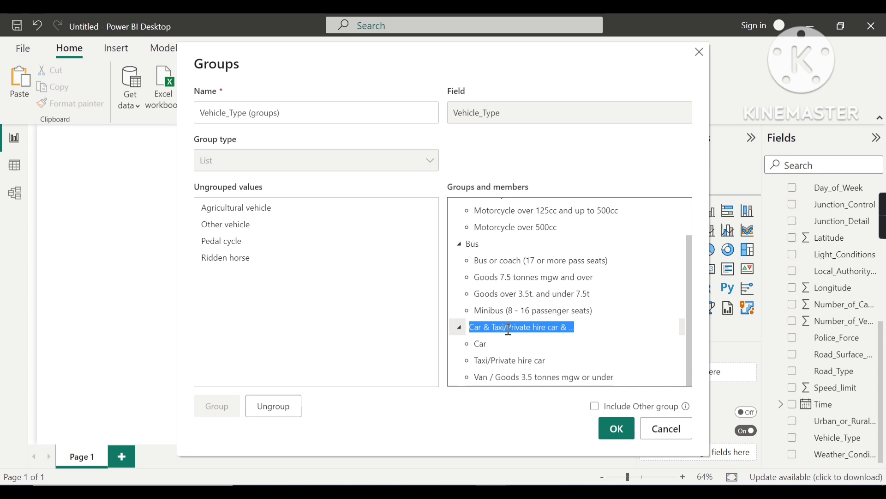
pyautogui.write('Car')
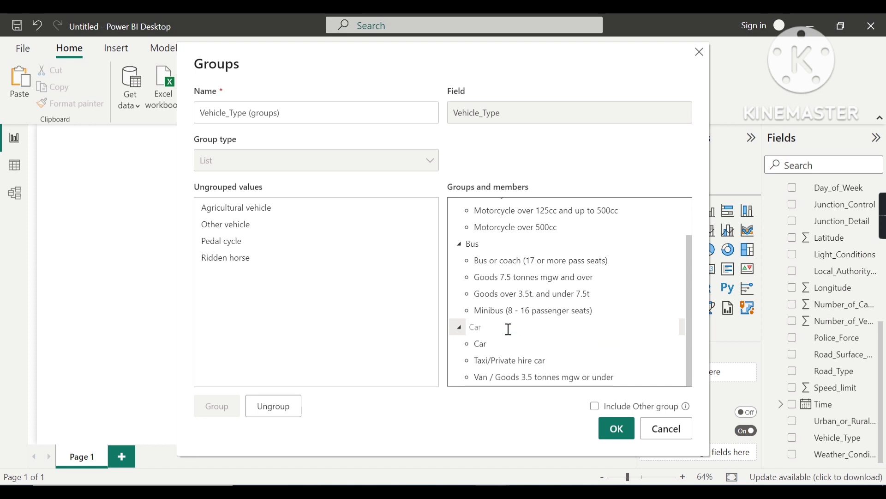
pyautogui.press('Return')
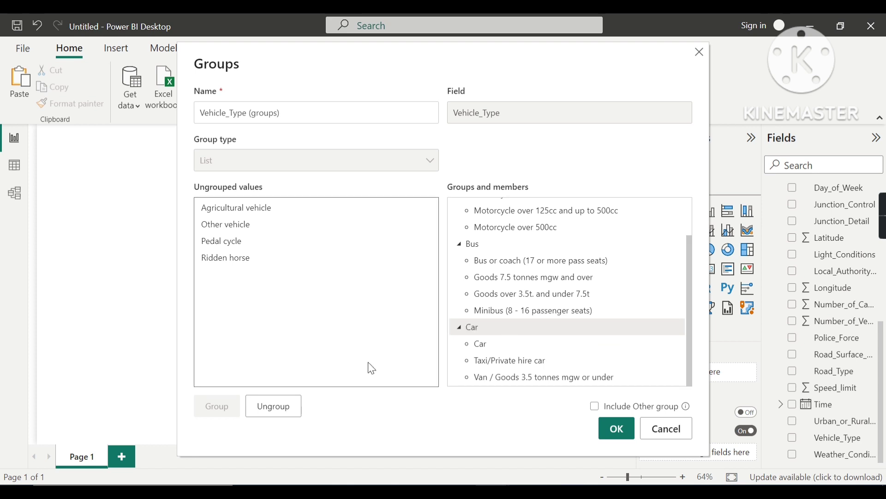
# - Put the Agricultural vehicle value in its own group and name that group Agricultural
pyautogui.click(229, 210)
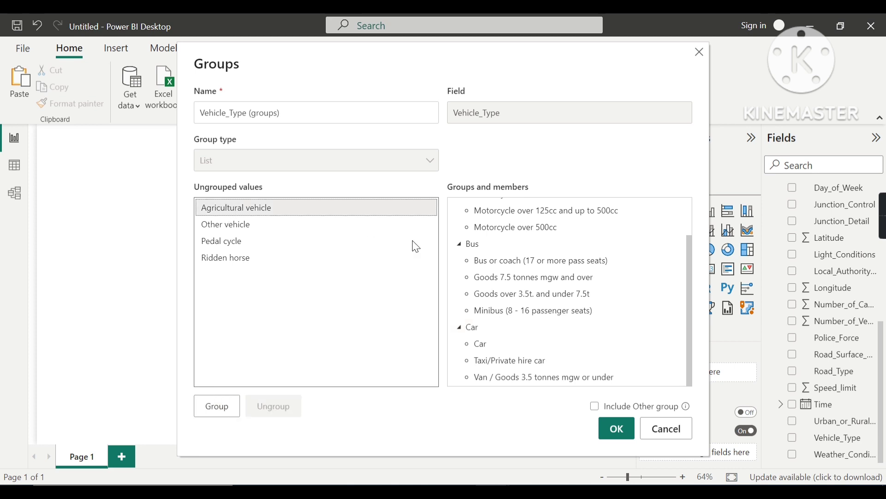
pyautogui.click(214, 414)
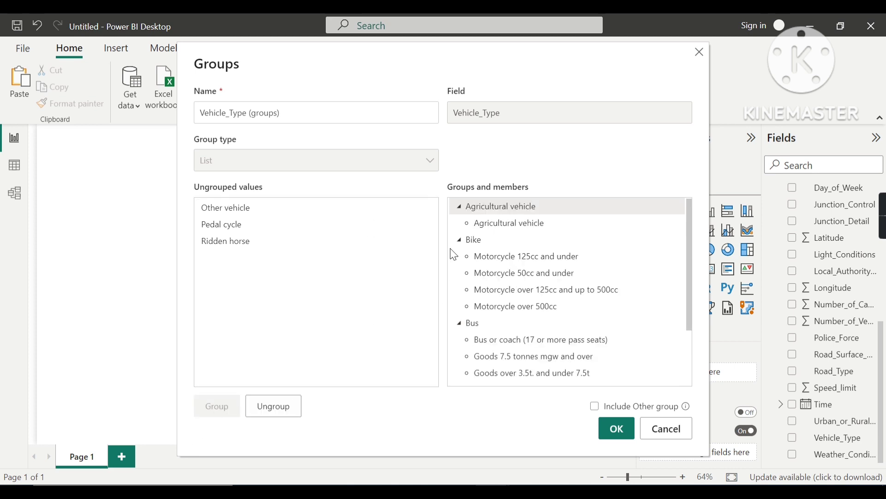
pyautogui.click(530, 205)
pyautogui.click(542, 206)
pyautogui.click(546, 206)
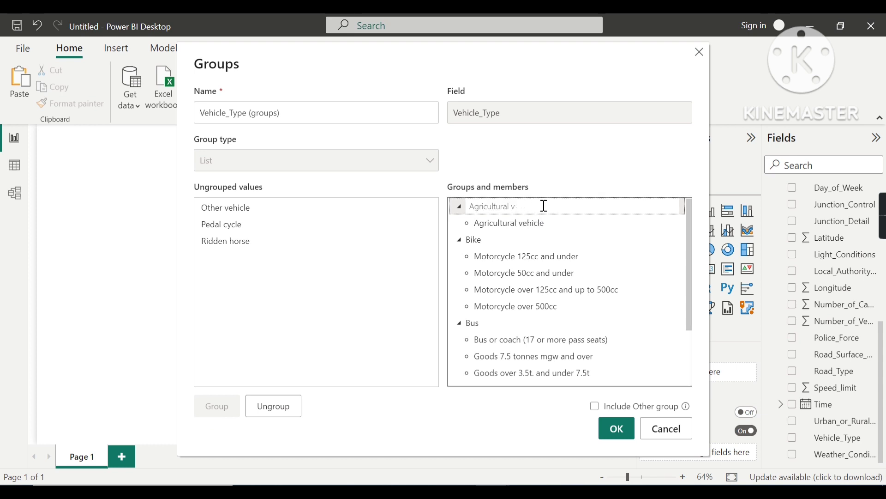
pyautogui.press('Return')
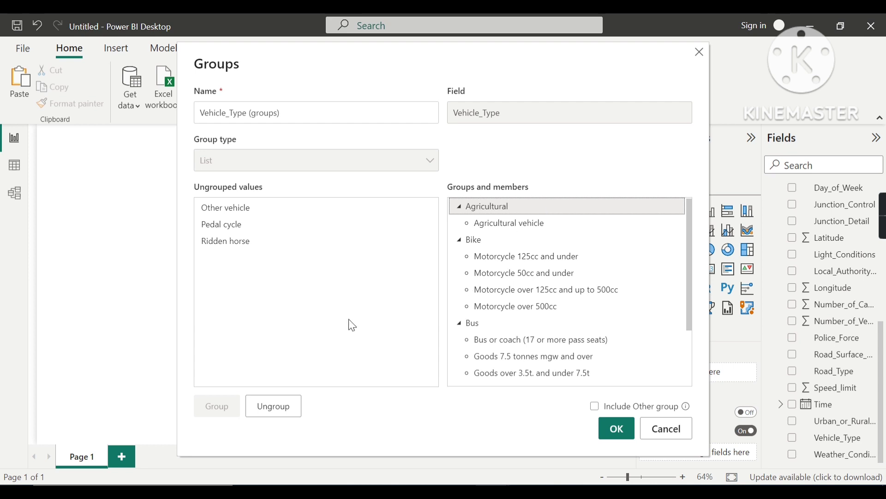
# - Put the Other vehicle value in its own group and name that group Other
pyautogui.click(228, 211)
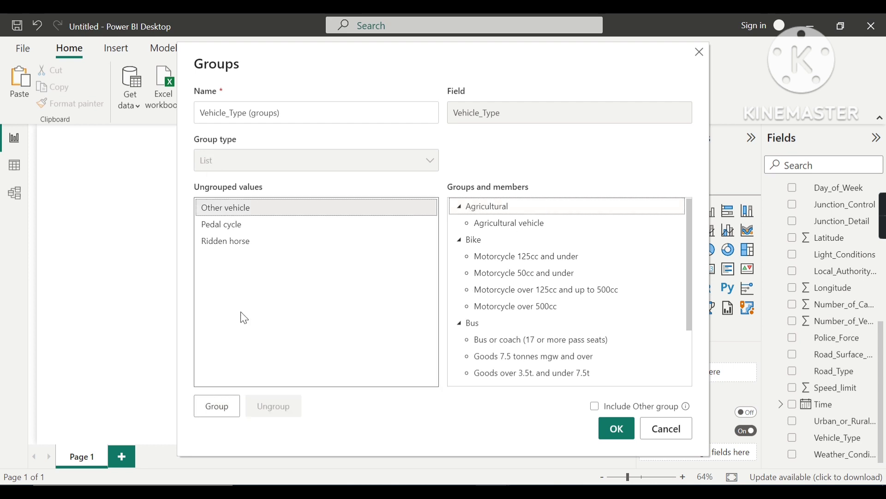
pyautogui.click(226, 407)
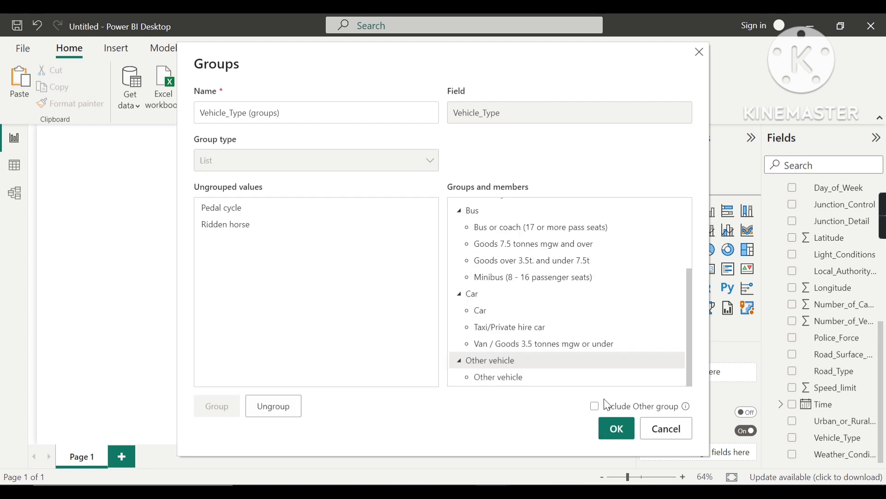
pyautogui.click(525, 360)
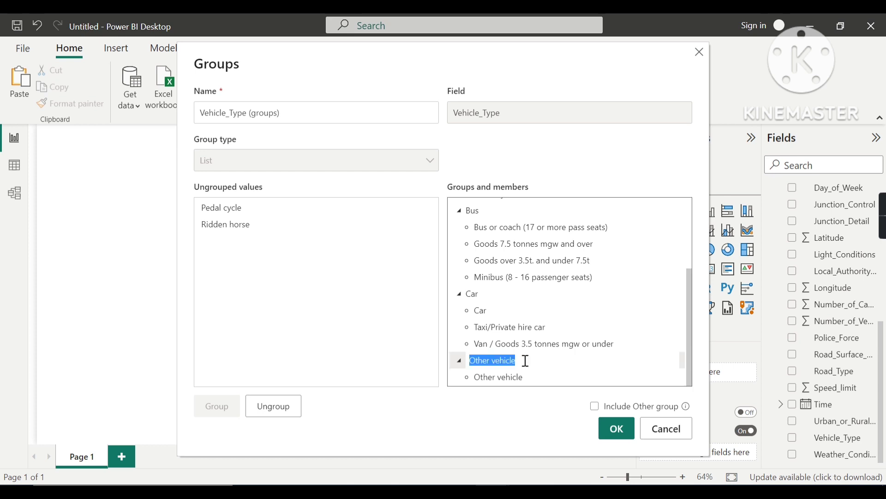
pyautogui.click(526, 361)
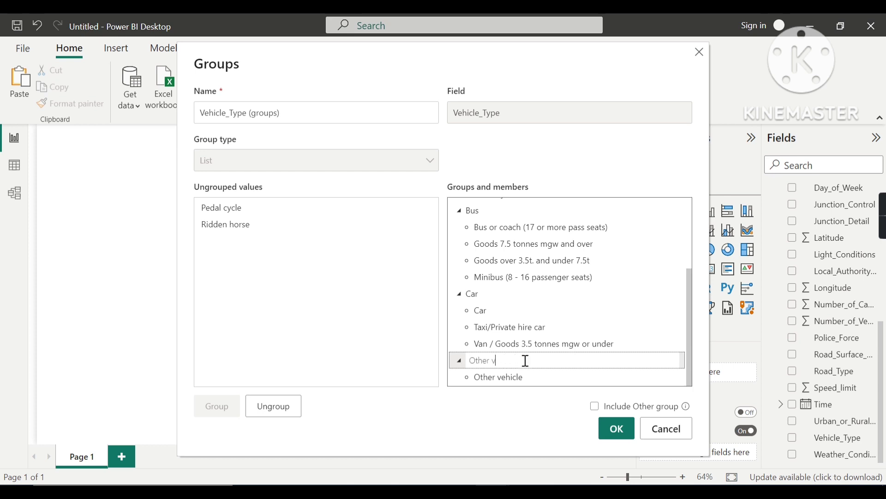
pyautogui.click(385, 322)
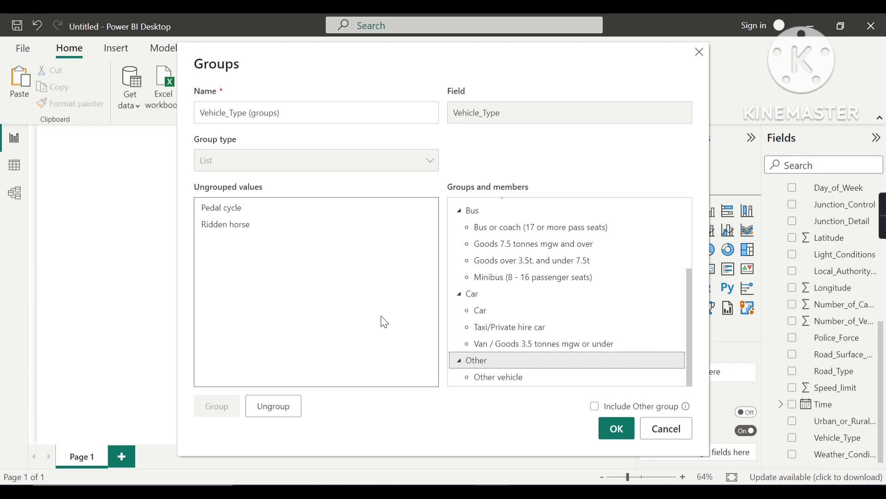
# - Add the ungrouped Pedal cycle value to the existing Bike group
pyautogui.click(228, 210)
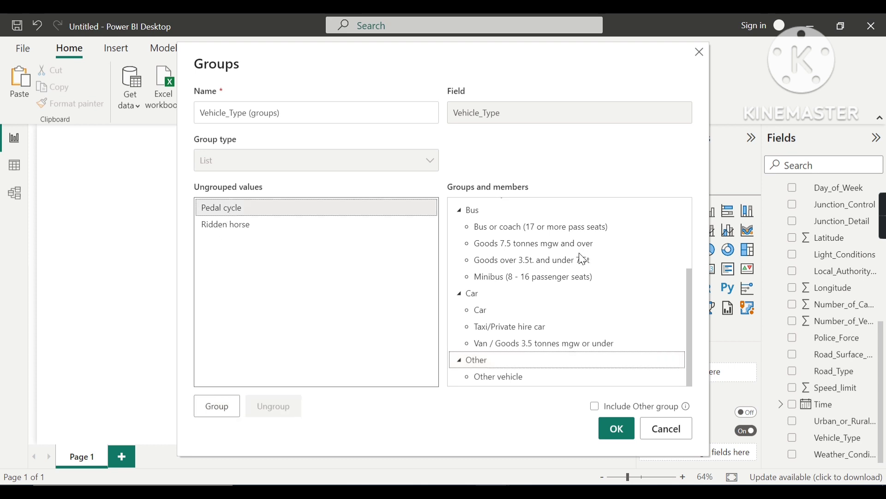
pyautogui.scroll(3, 565, 272)
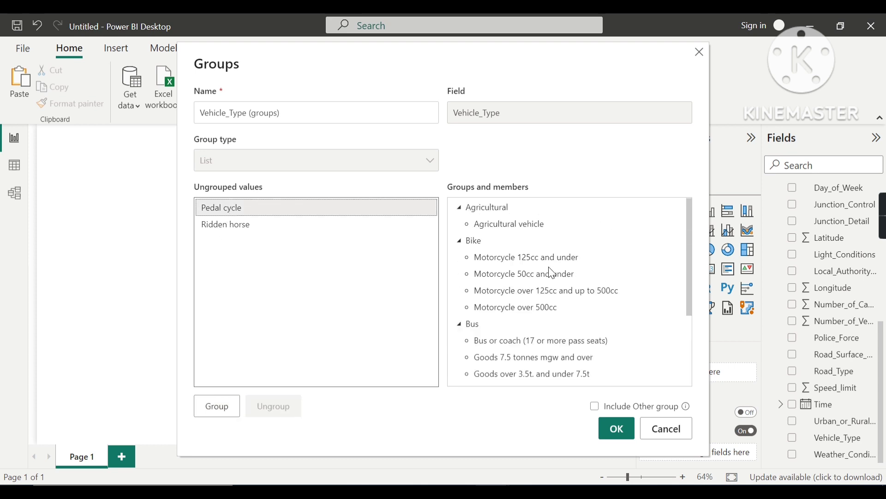
pyautogui.click(480, 250)
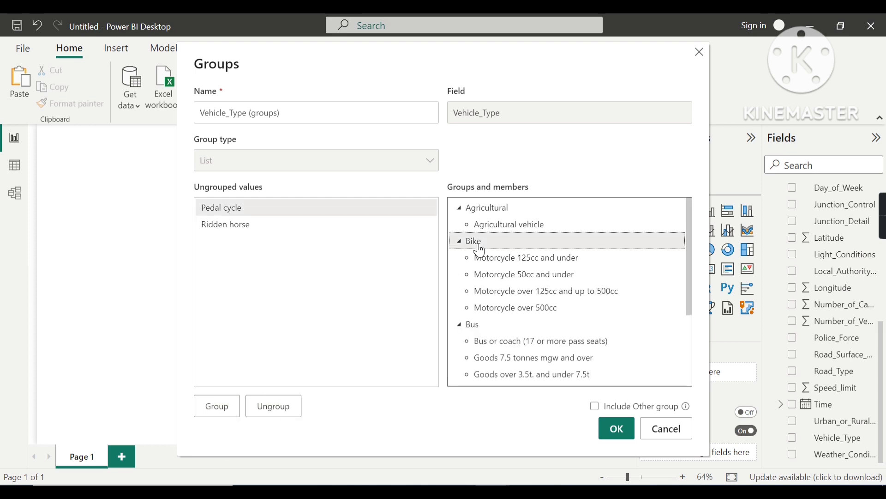
pyautogui.click(222, 406)
# - Put the Ridden horse value in its own group and shorten the group name to horse
pyautogui.click(222, 211)
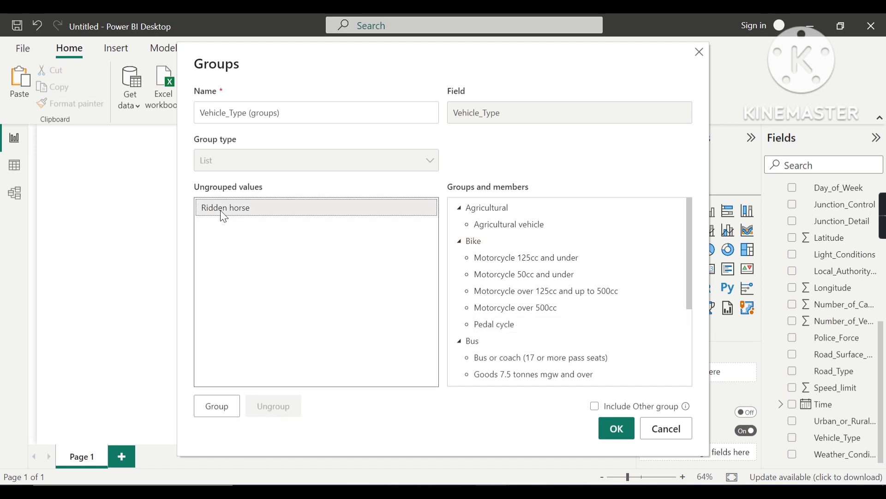
pyautogui.click(222, 409)
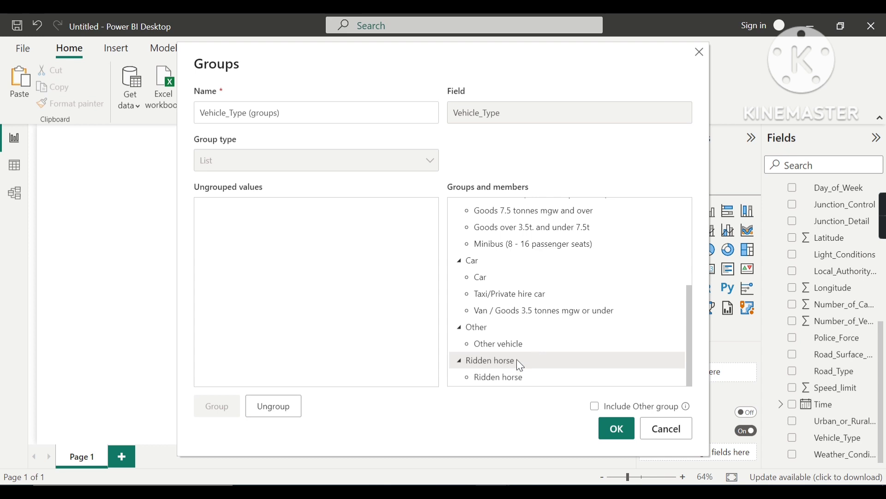
pyautogui.doubleClick(492, 359)
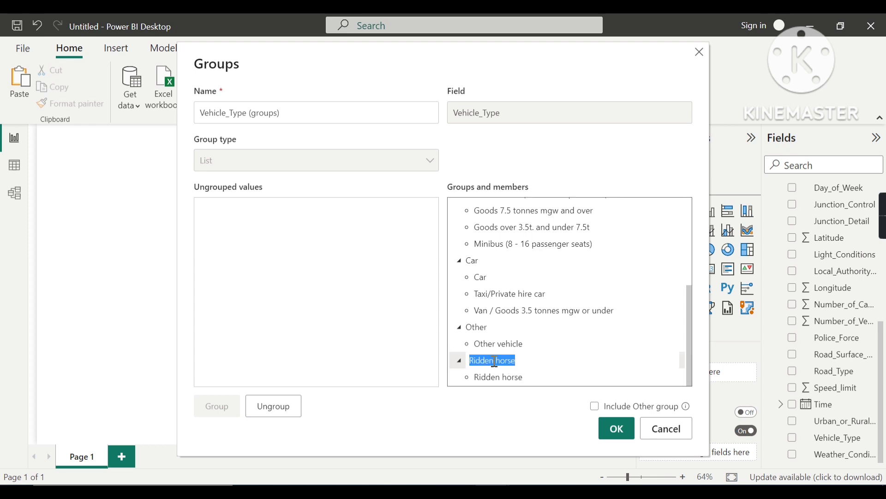
pyautogui.click(495, 361)
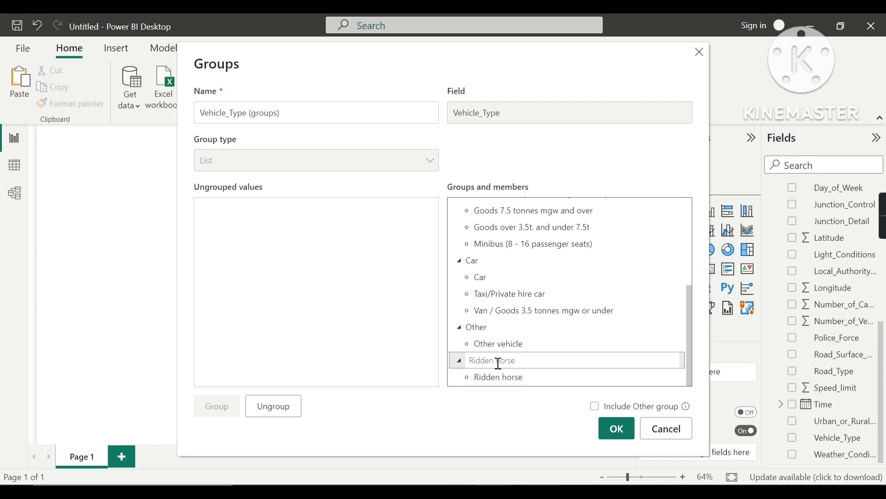
pyautogui.press('BackSpace')
pyautogui.press('BackSpace')
pyautogui.press('BackSpace')
pyautogui.press('BackSpace')
pyautogui.press('BackSpace')
pyautogui.press('BackSpace')
pyautogui.press('Return')
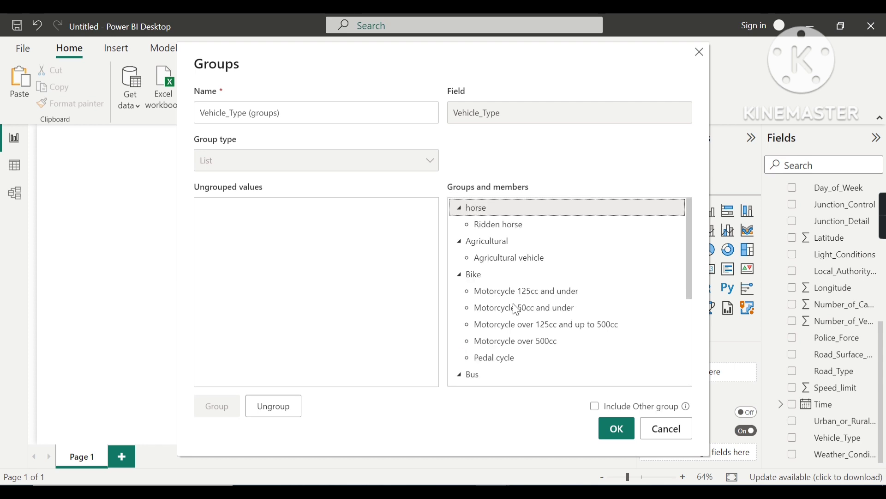
# - Review the groups and members defined for Vehicle_Type and save the grouping
pyautogui.scroll(-1, 525, 308)
pyautogui.scroll(-4, 526, 307)
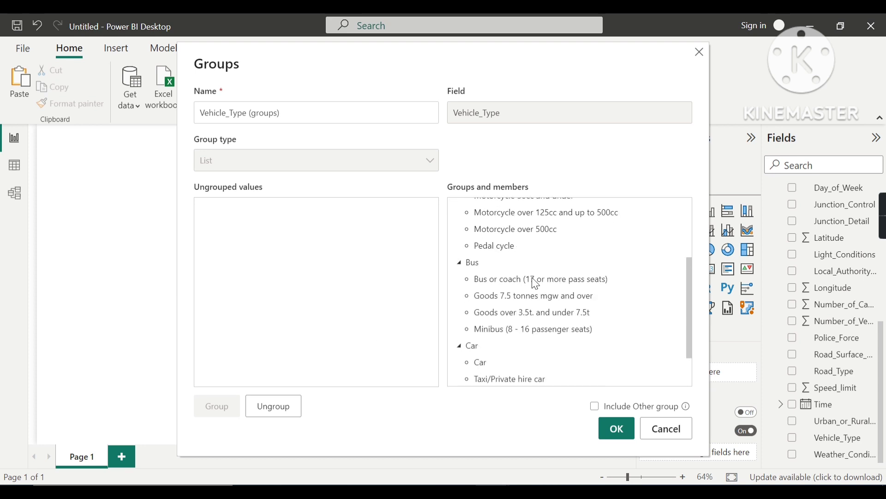
pyautogui.scroll(5, 577, 360)
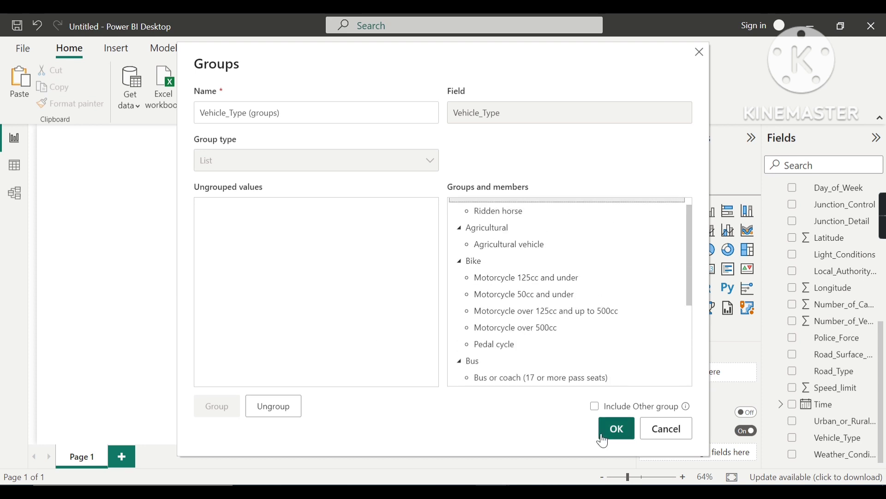
pyautogui.click(621, 447)
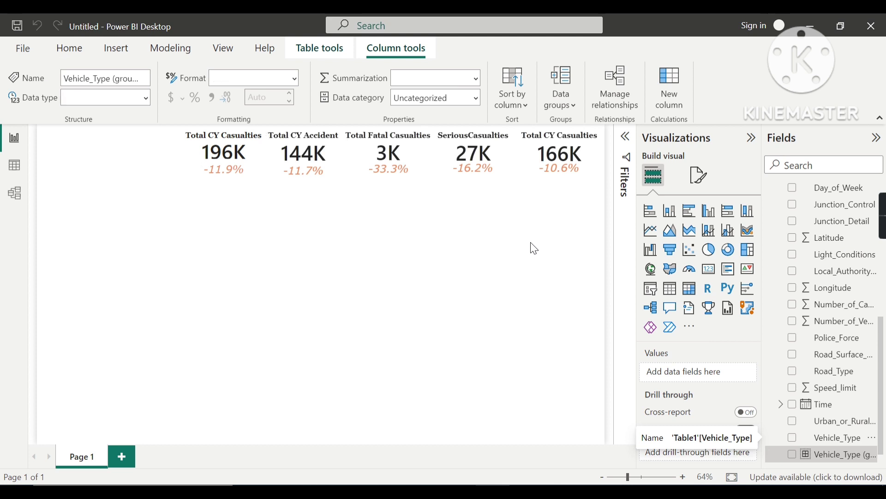
pyautogui.scroll(-1, 854, 393)
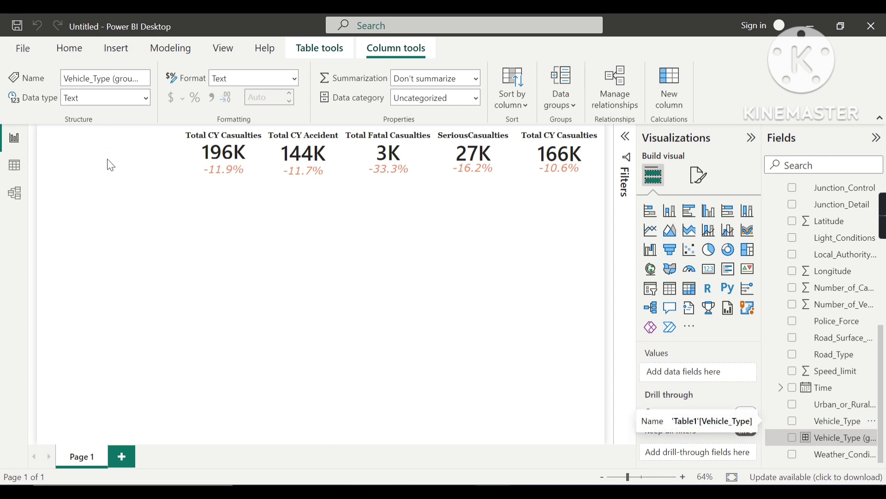
# - Insert a text box beside the KPI cards, in the page's upper-left area, containing "Road Accident Analysis Dashboard"
pyautogui.click(112, 51)
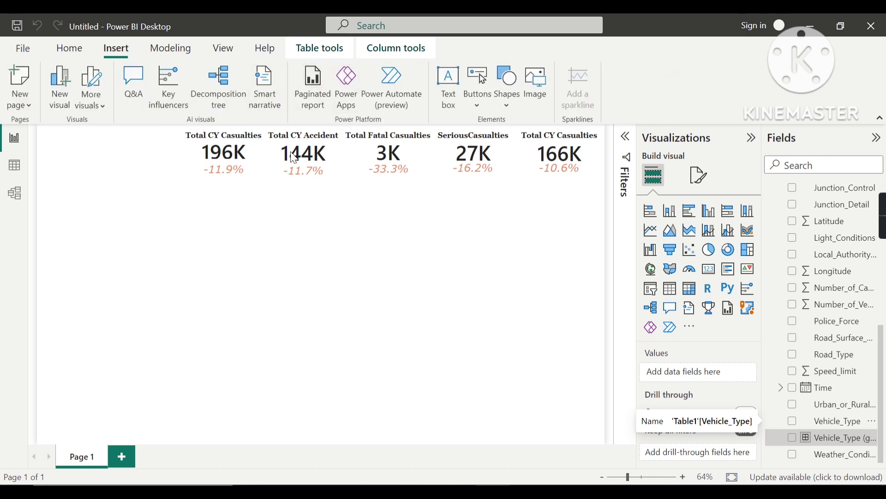
pyautogui.click(448, 85)
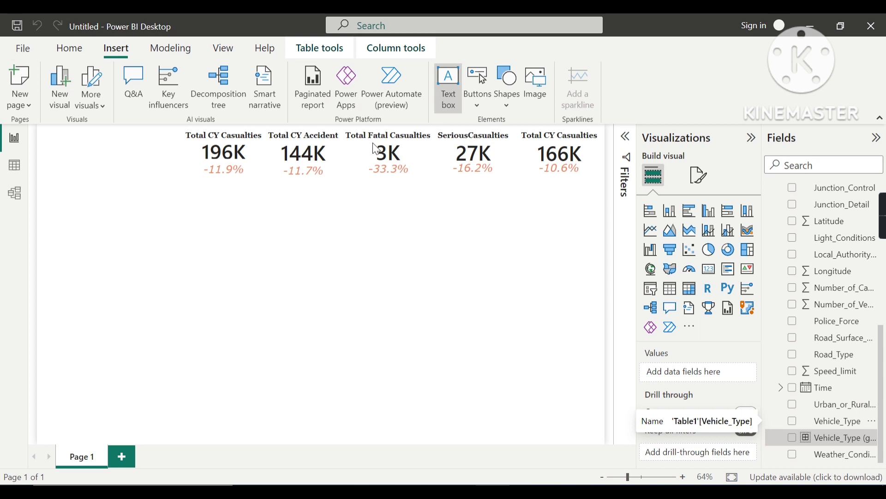
pyautogui.moveTo(80, 250); pyautogui.dragTo(83, 193)
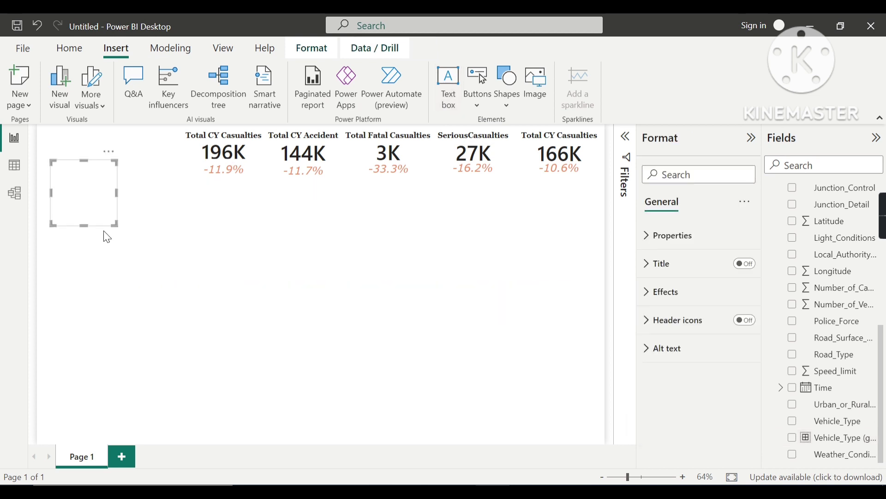
pyautogui.click(100, 203)
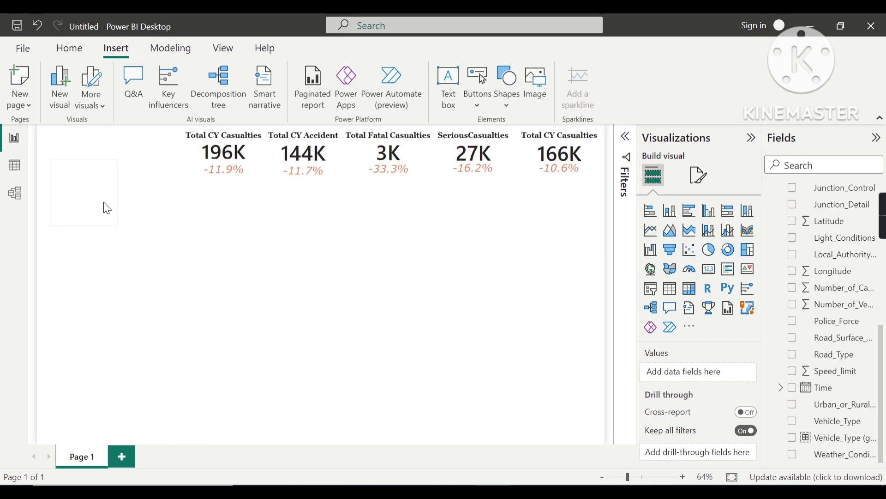
pyautogui.click(101, 198)
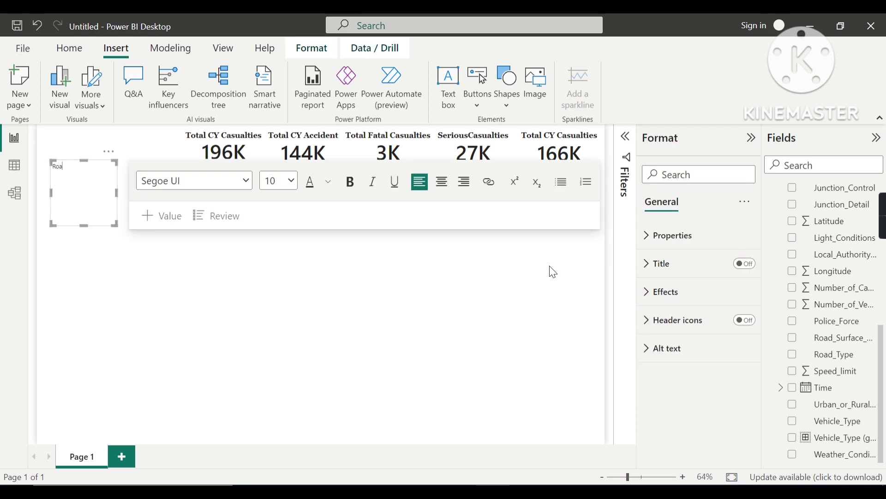
pyautogui.write('ent Analysis Dashboard')
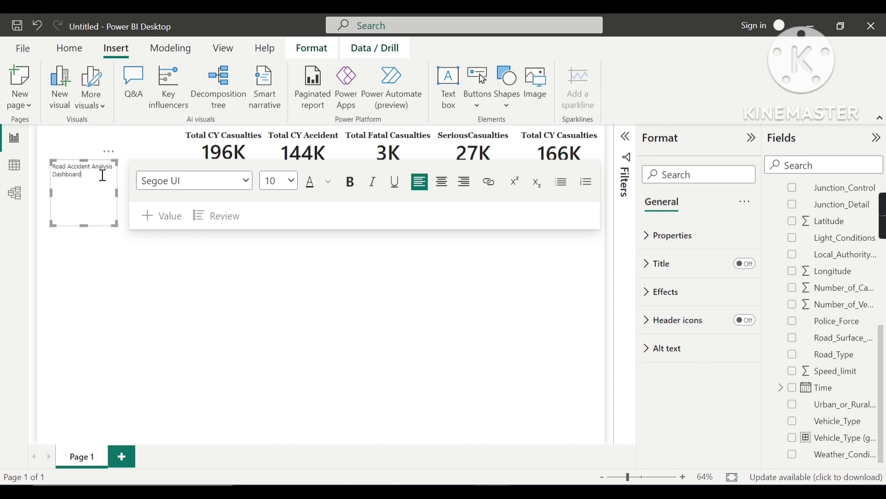
# - Set the "Road Accident Analysis" text to size 24 and widen the text box so it fits on one line
pyautogui.tripleClick(70, 167)
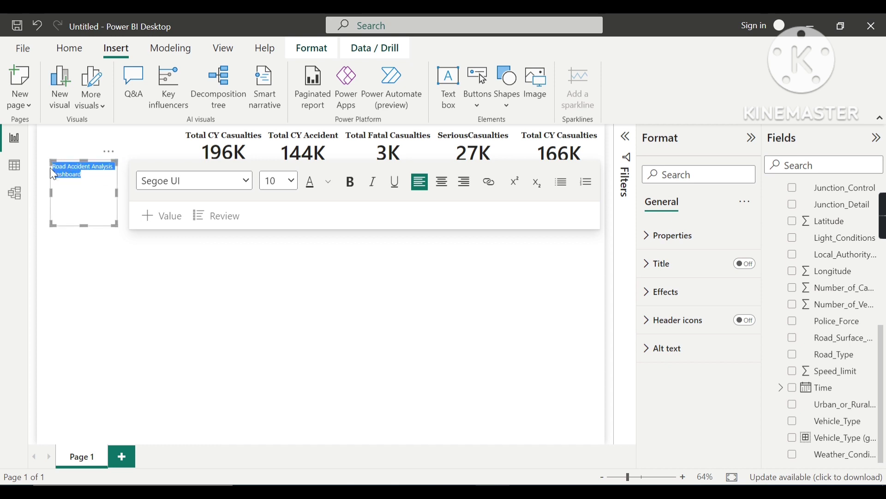
pyautogui.click(71, 190)
pyautogui.moveTo(112, 171); pyautogui.dragTo(53, 167)
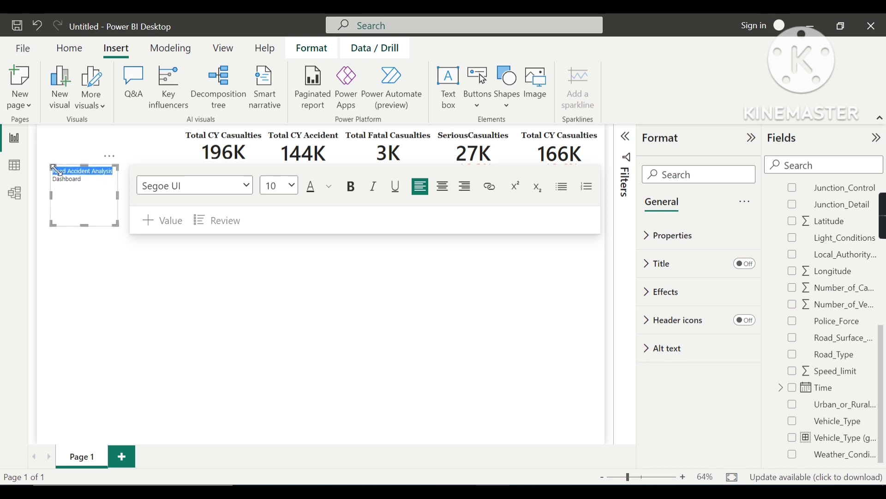
pyautogui.click(291, 186)
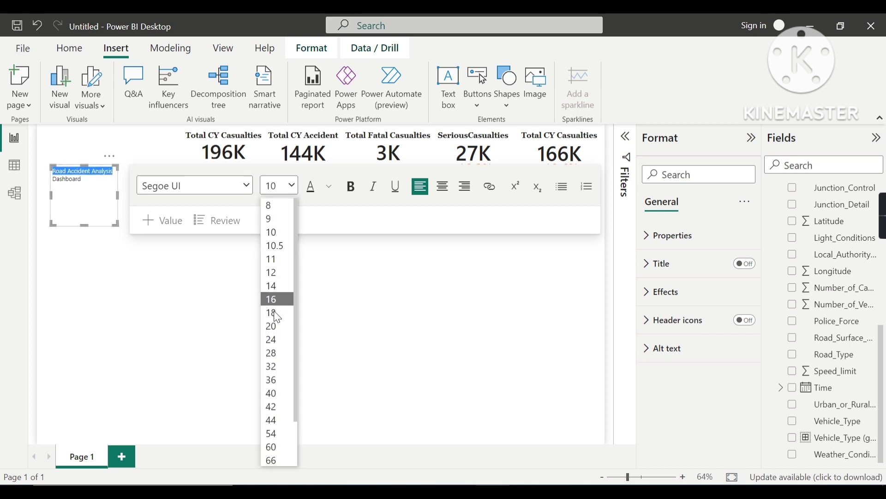
pyautogui.click(275, 338)
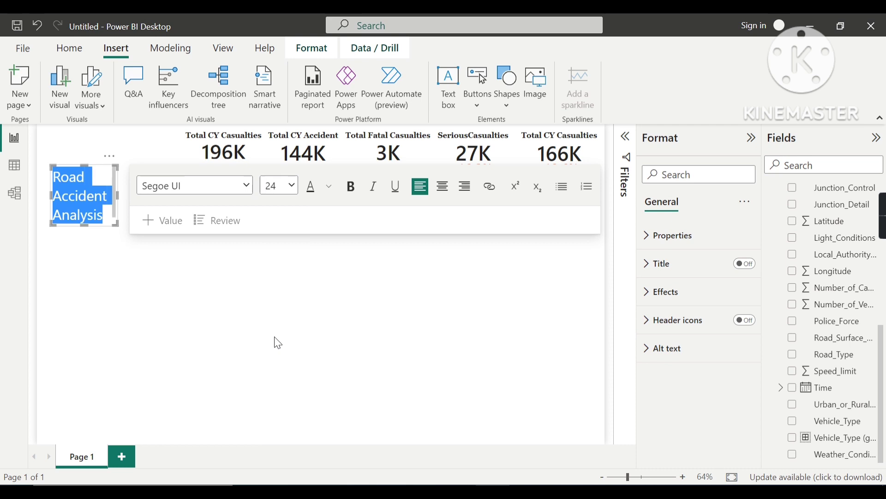
pyautogui.moveTo(116, 225); pyautogui.dragTo(203, 212)
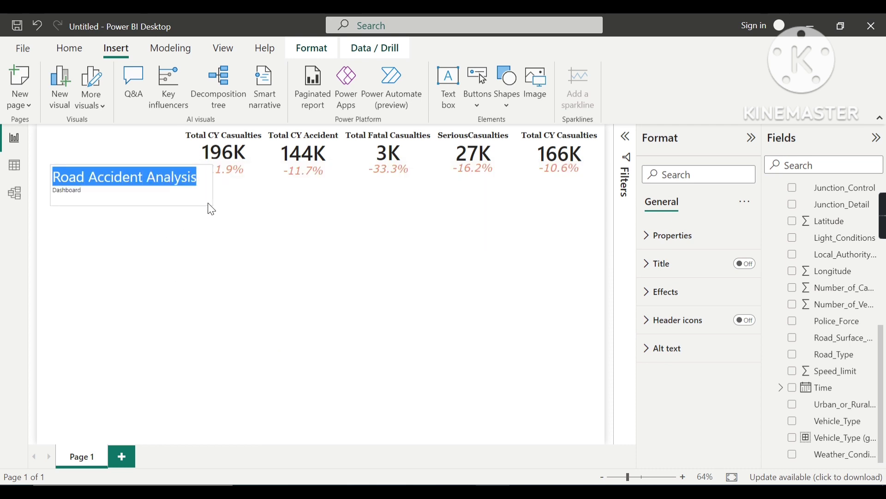
# - Try italic Calibri for the "Road Accident Analysis" line of the title
pyautogui.click(294, 251)
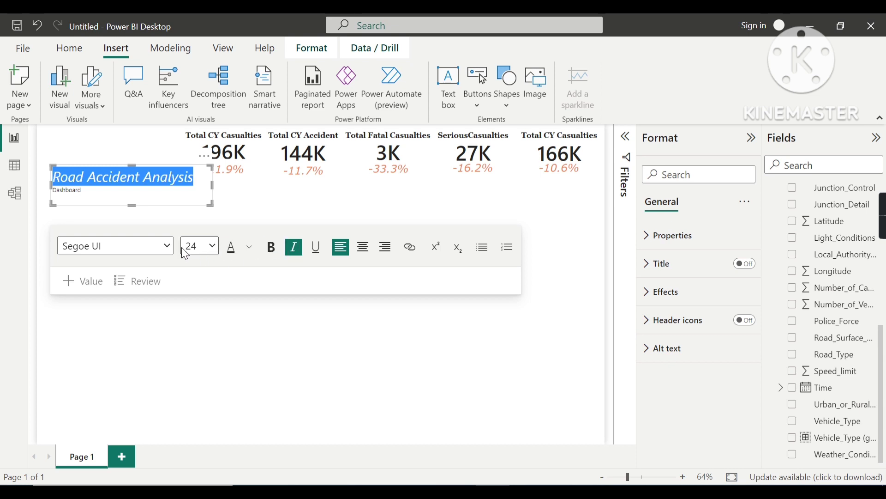
pyautogui.click(166, 246)
pyautogui.scroll(-2, 115, 332)
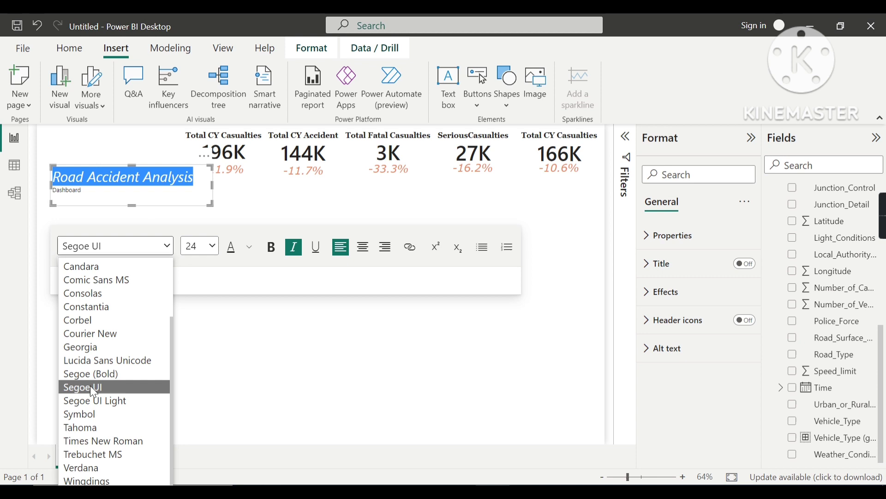
pyautogui.scroll(2, 91, 380)
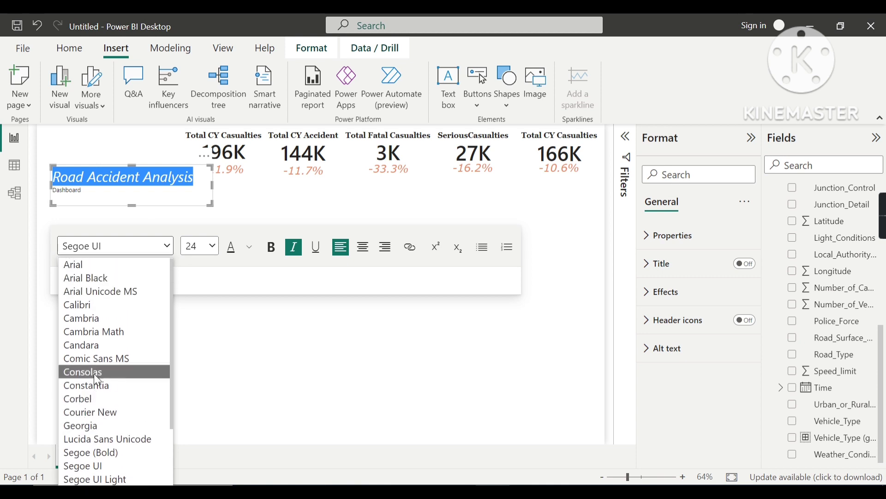
pyautogui.click(93, 308)
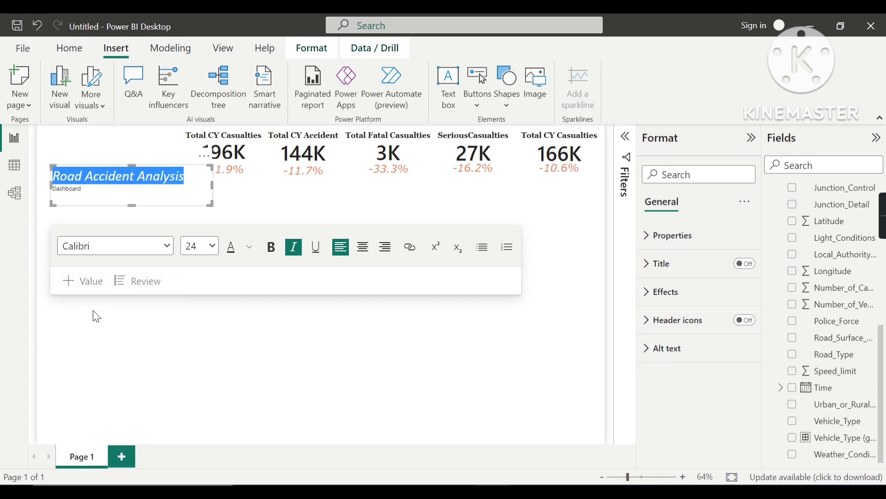
pyautogui.click(167, 246)
pyautogui.scroll(-2, 101, 347)
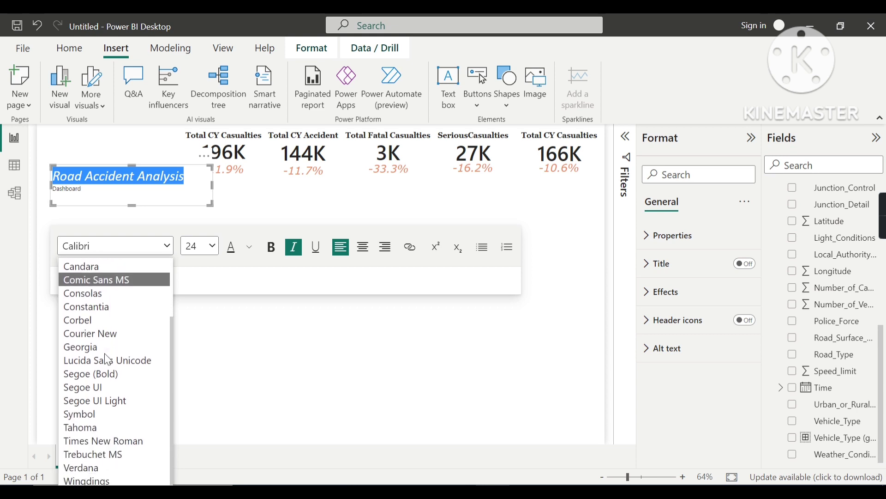
pyautogui.click(111, 481)
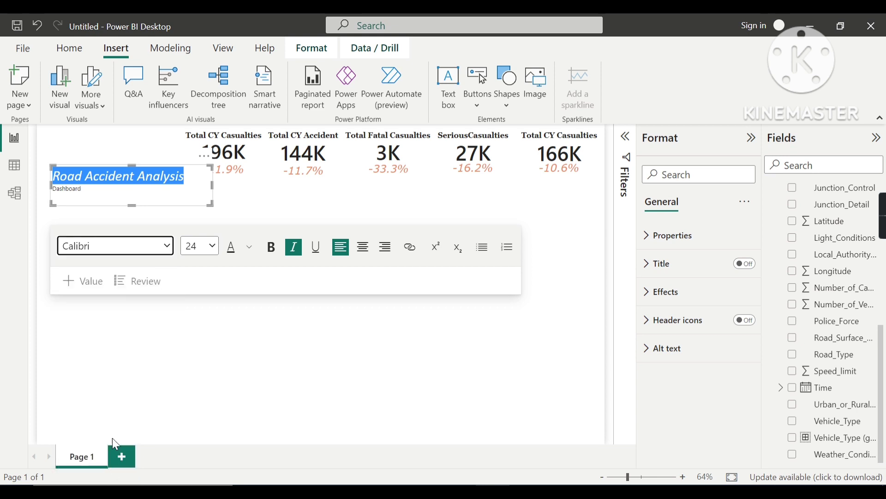
# - Remove the italics from the "Road Accident Analysis" line and try the Cambria font
pyautogui.click(167, 248)
pyautogui.click(294, 255)
pyautogui.click(294, 257)
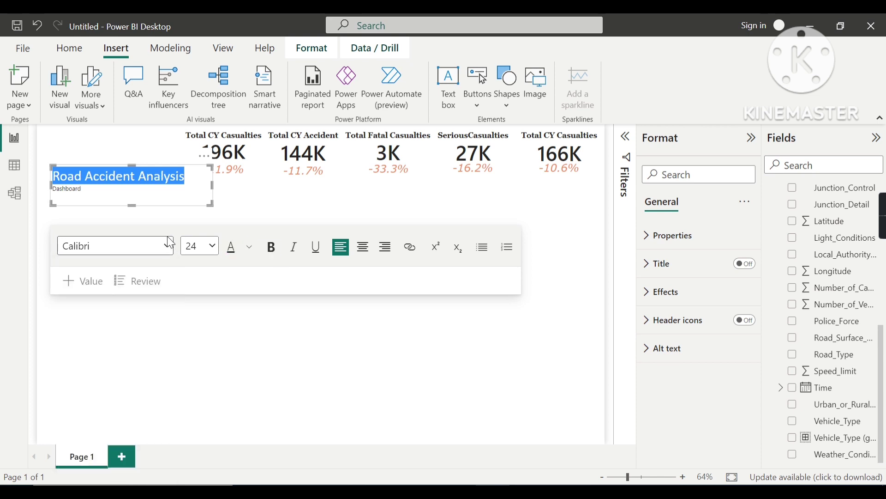
pyautogui.click(167, 248)
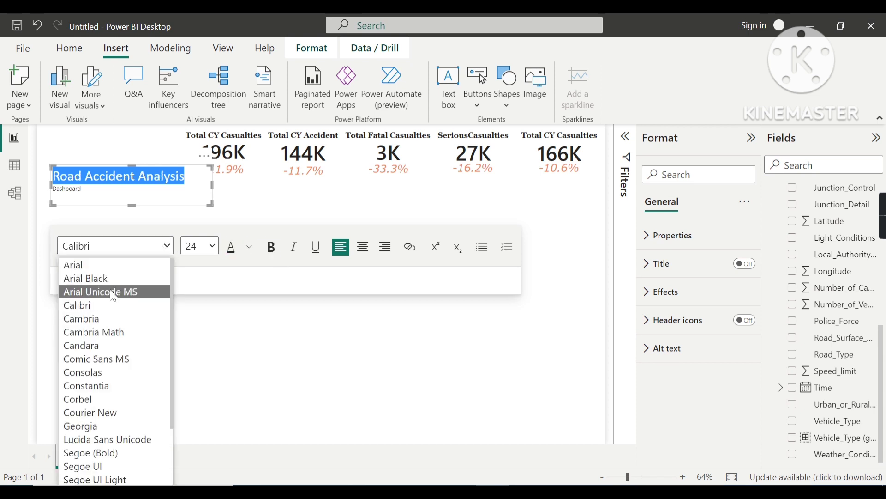
pyautogui.click(99, 320)
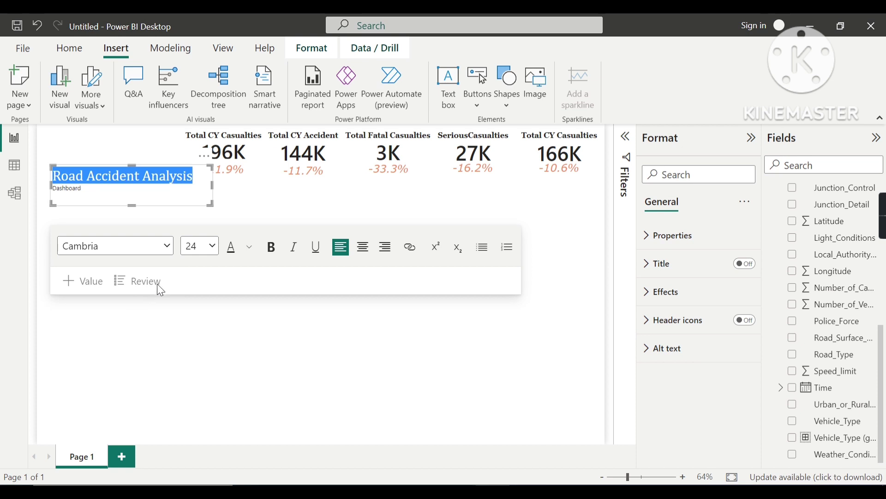
# - Format the "Road Accident Analysis" line in italic Comic Sans MS with the recently used light orange text color
pyautogui.click(167, 246)
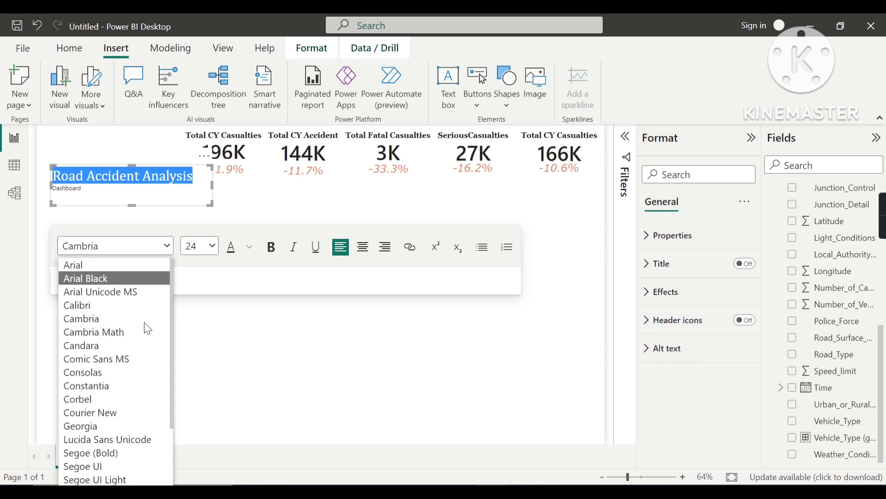
pyautogui.click(129, 358)
pyautogui.click(296, 252)
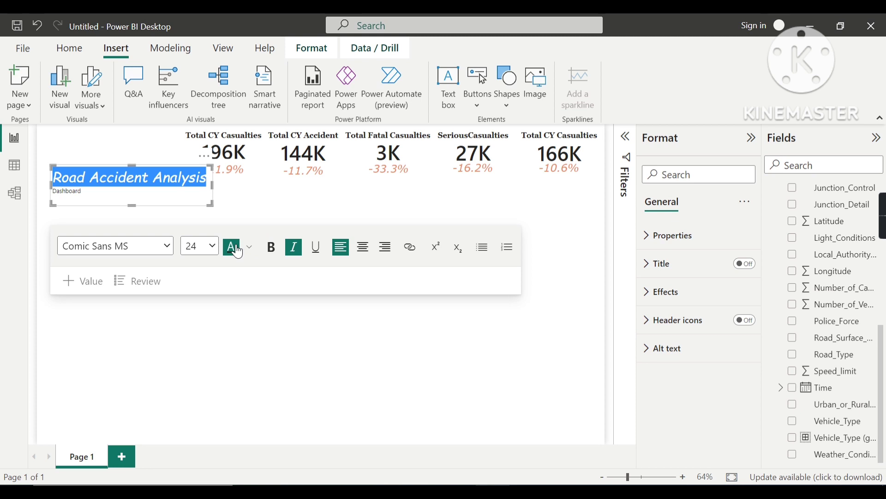
pyautogui.click(249, 248)
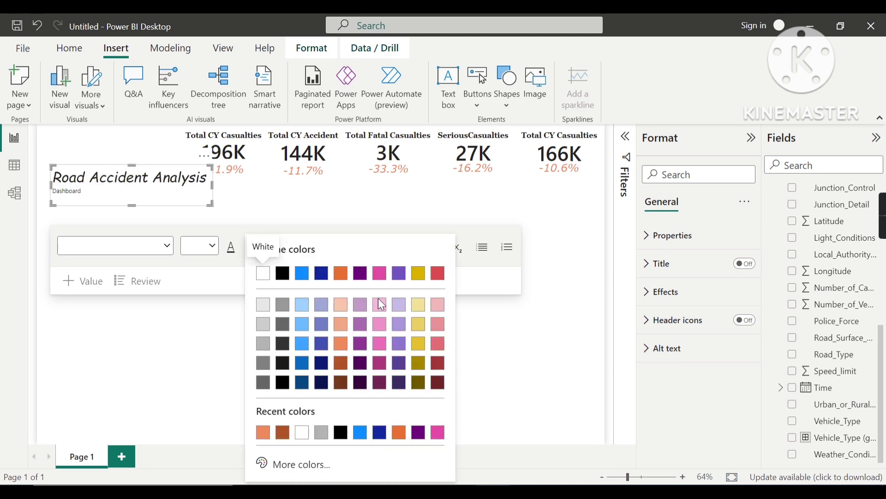
pyautogui.click(264, 433)
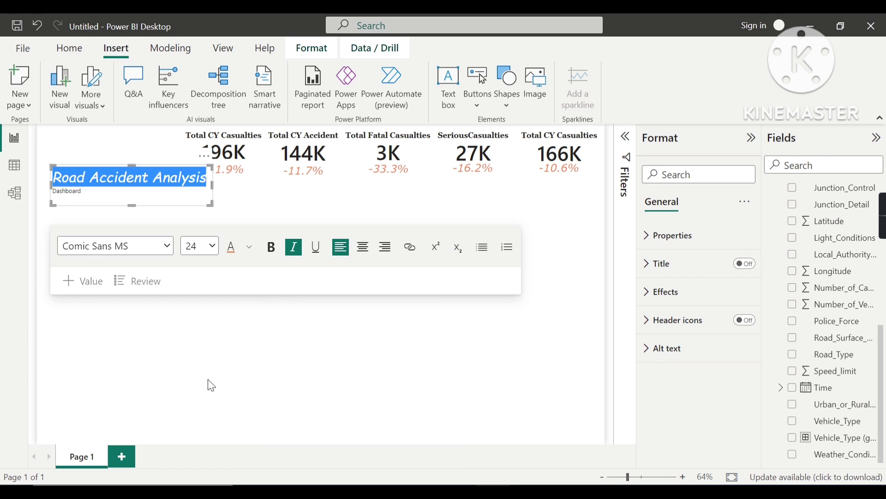
pyautogui.click(158, 217)
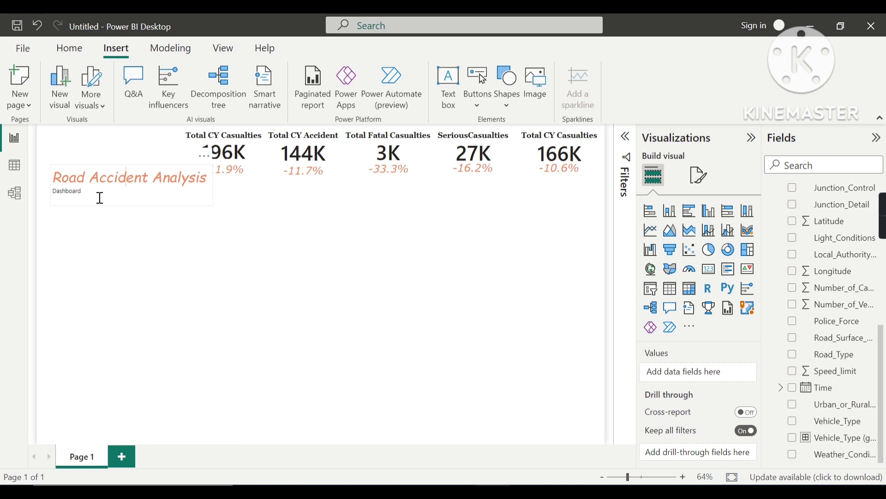
# - Make the word "Dashboard" bold at size 20 and move the title text box into the page's upper-left corner
pyautogui.moveTo(100, 197); pyautogui.dragTo(41, 192)
pyautogui.click(214, 246)
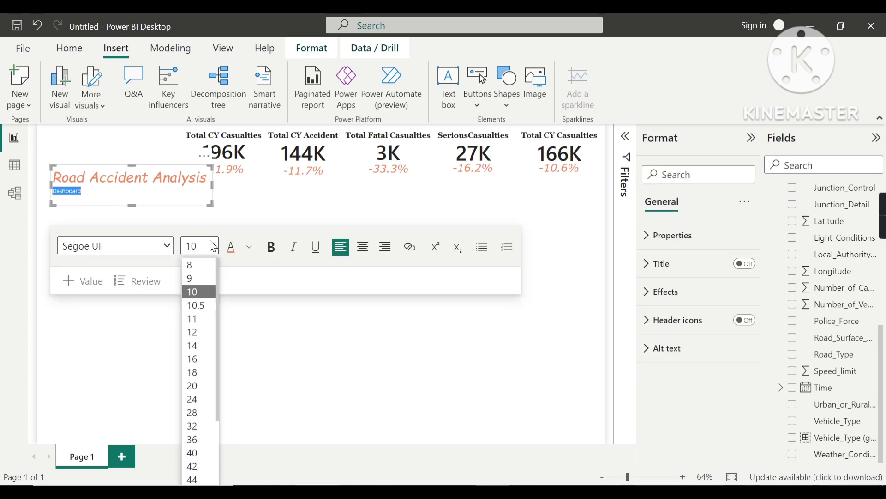
pyautogui.click(190, 387)
pyautogui.click(269, 250)
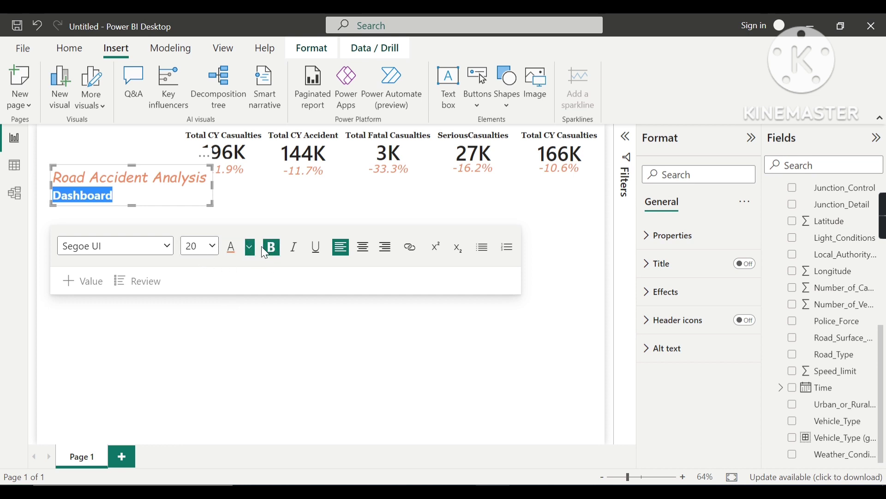
pyautogui.moveTo(206, 174); pyautogui.dragTo(205, 145)
# - Reduce the "Road Accident Analysis" line to size 20 and narrow the text box to clear the first KPI card
pyautogui.moveTo(194, 138); pyautogui.dragTo(40, 145)
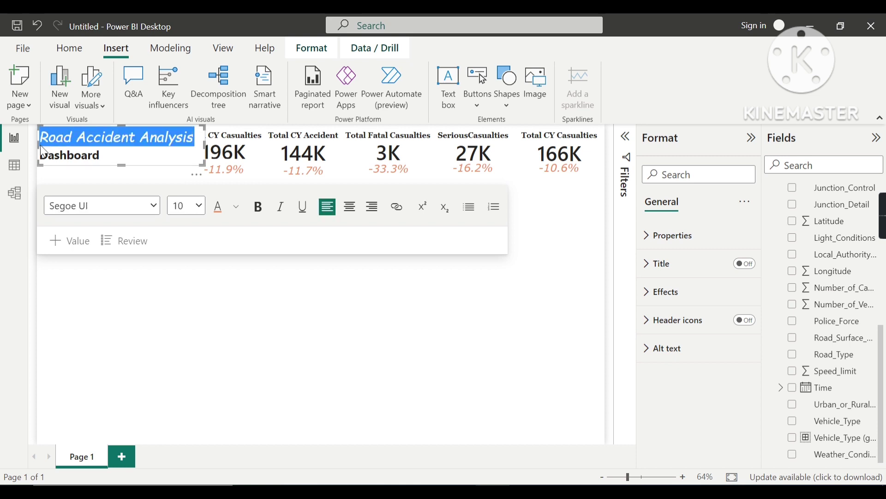
pyautogui.click(202, 207)
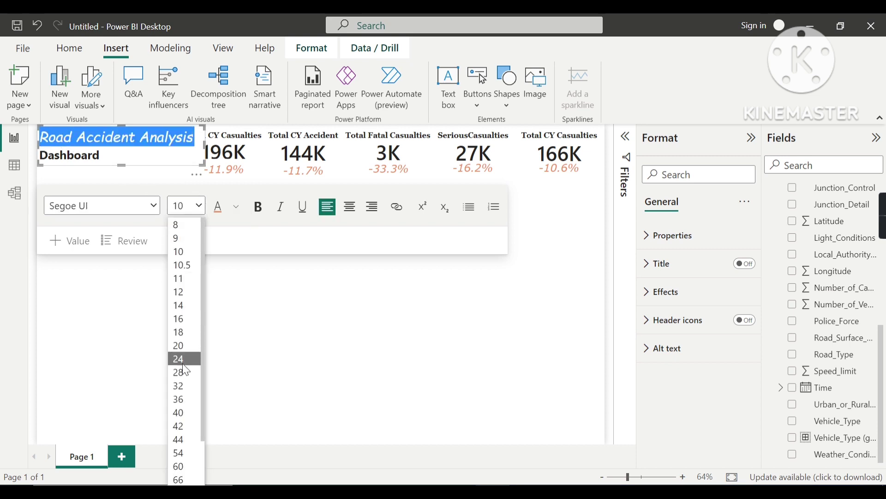
pyautogui.click(181, 350)
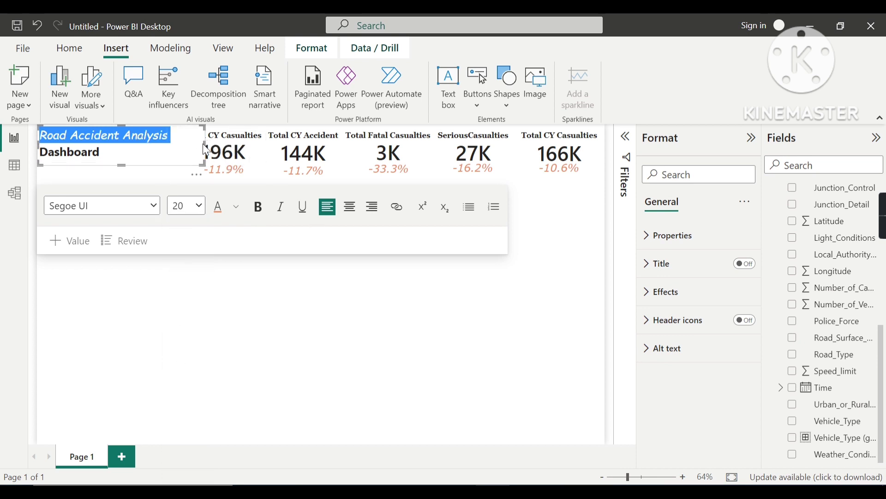
pyautogui.moveTo(203, 144); pyautogui.dragTo(173, 139)
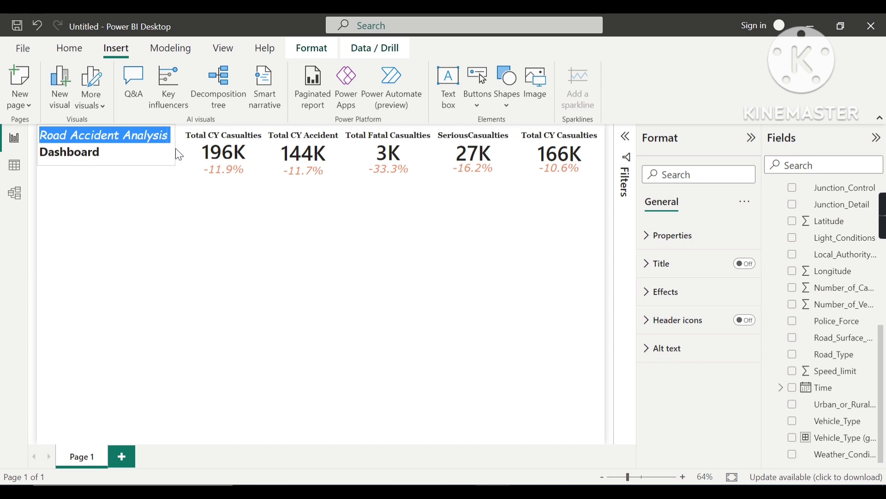
pyautogui.press('Right')
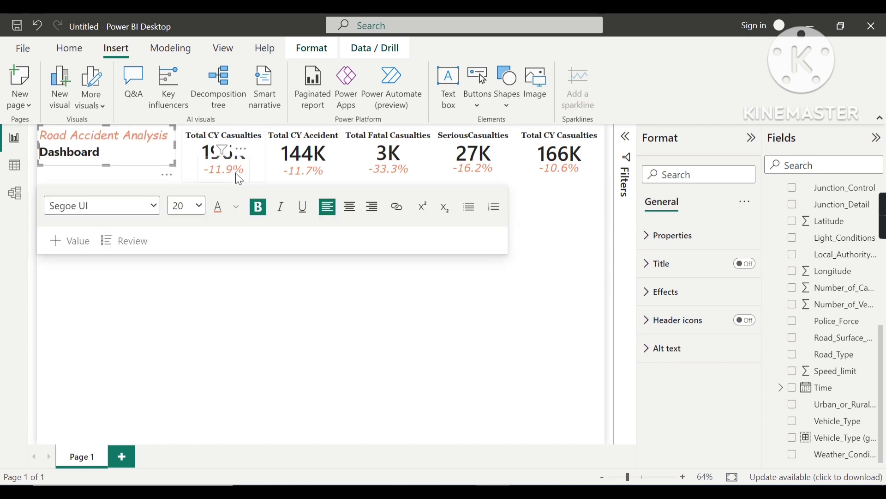
# - Shift the title text box slightly toward the first KPI card and right-align both lines of its text
pyautogui.click(172, 158)
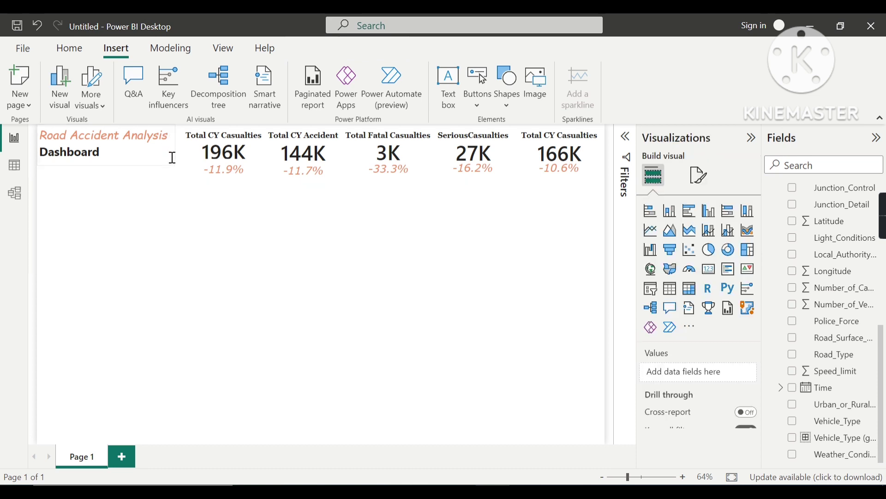
pyautogui.click(172, 176)
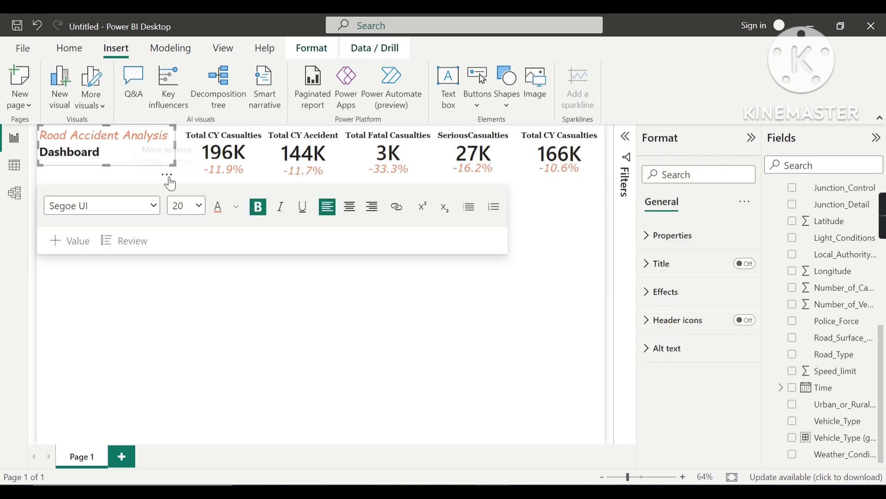
pyautogui.moveTo(168, 178)
pyautogui.mouseDown()
pyautogui.moveTo(183, 184)
pyautogui.moveTo(178, 175)
pyautogui.mouseUp()
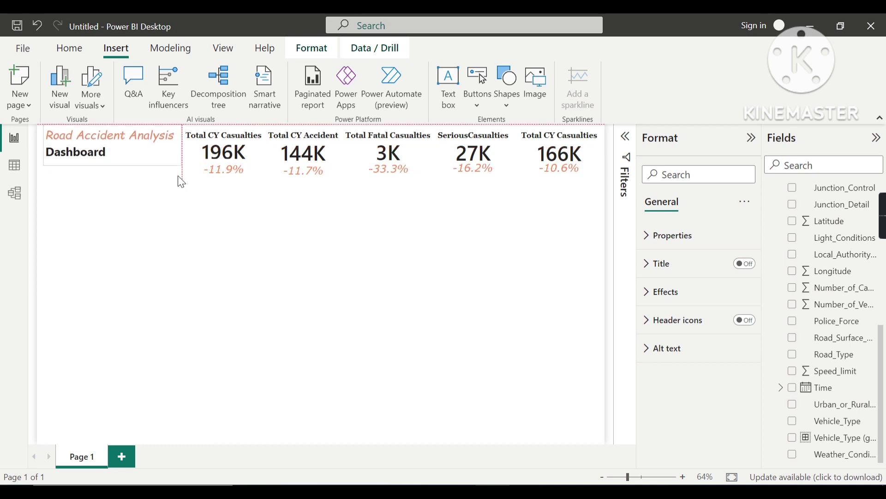
pyautogui.click(110, 154)
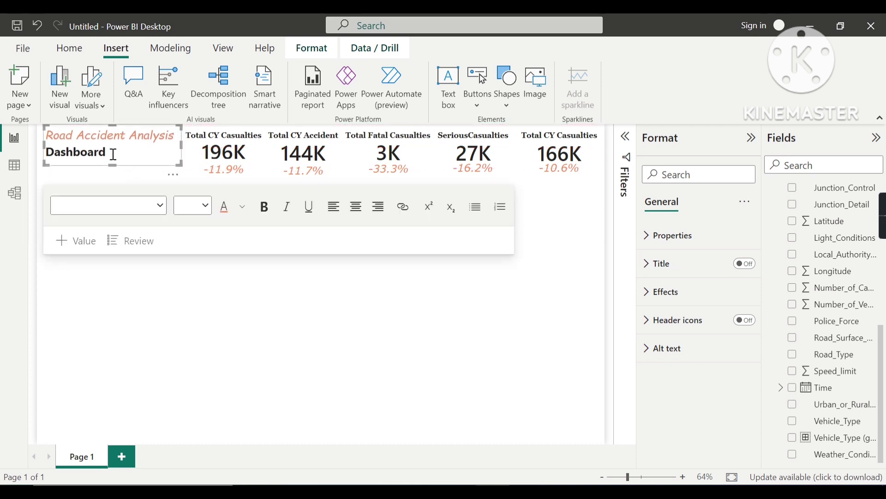
pyautogui.doubleClick(70, 153)
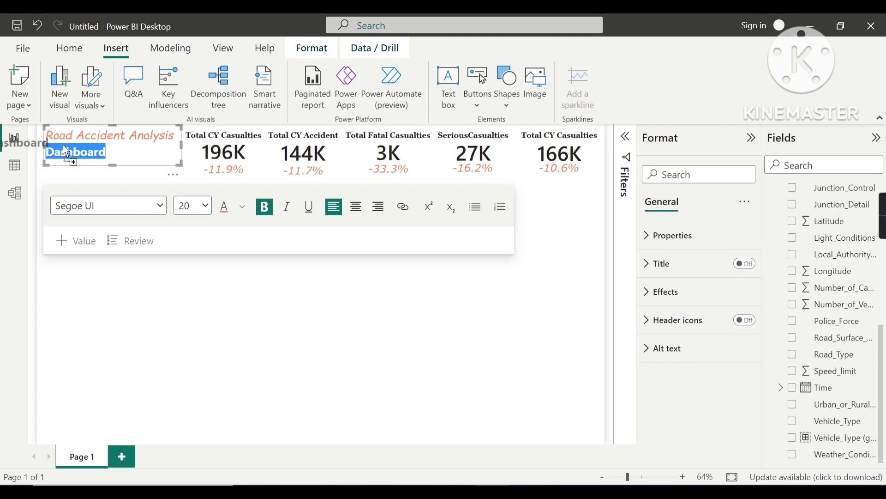
pyautogui.moveTo(123, 150); pyautogui.dragTo(45, 135)
pyautogui.click(378, 208)
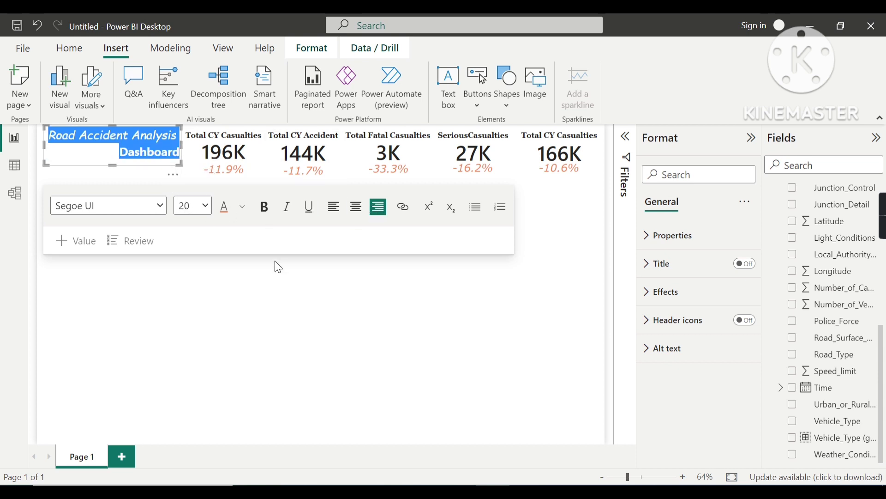
# - Insert the image "pngimg.com - car_crash_PNG24" from the Downloads folder onto the report page
pyautogui.click(85, 287)
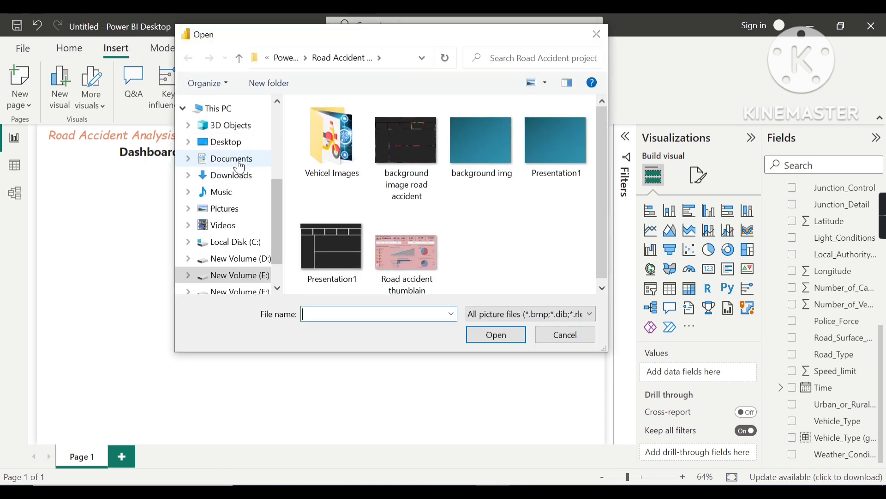
pyautogui.click(257, 175)
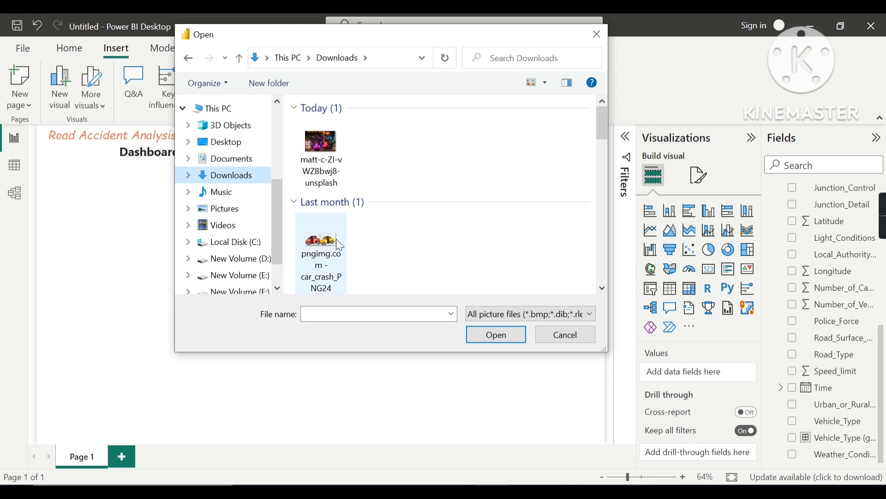
pyautogui.click(336, 239)
pyautogui.click(489, 340)
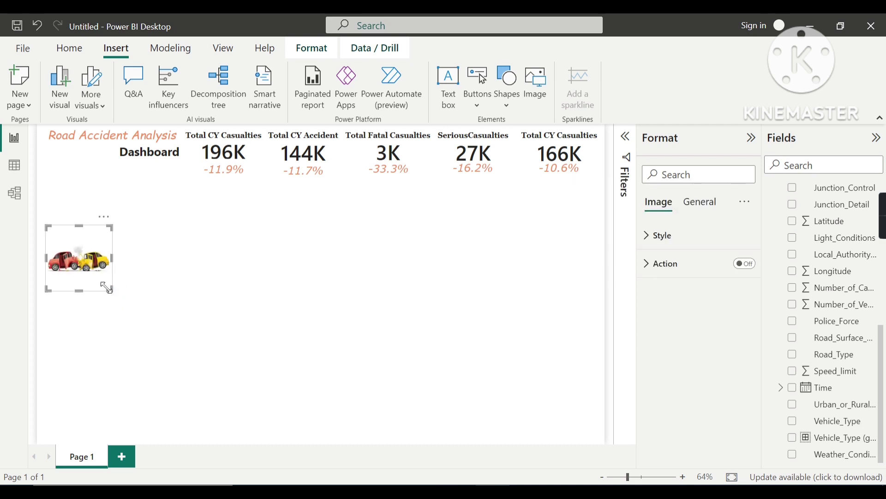
# - Shrink the car crash image, move it beneath the title line and widen it to fill the space beside "Dashboard"
pyautogui.moveTo(110, 290); pyautogui.dragTo(74, 234)
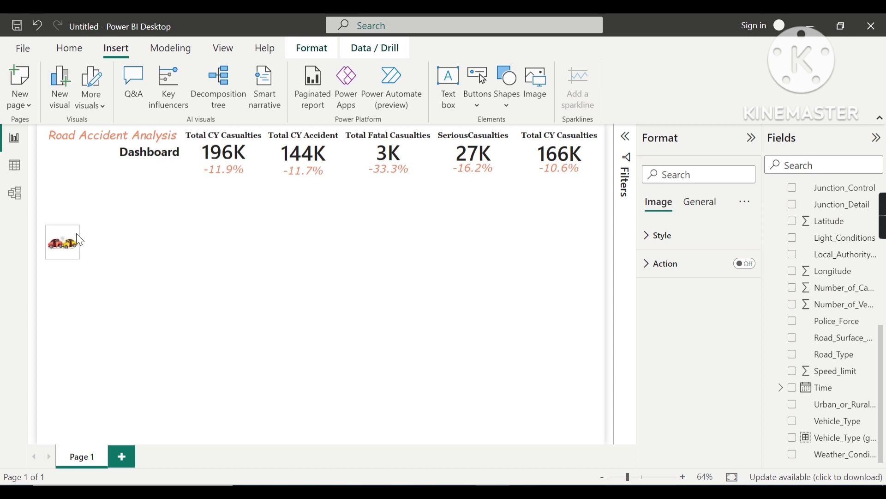
pyautogui.moveTo(72, 190); pyautogui.dragTo(83, 125)
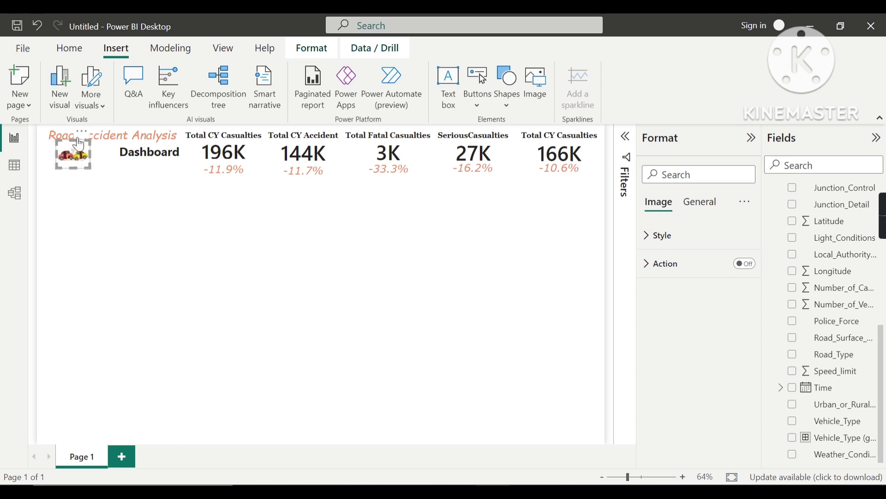
pyautogui.moveTo(91, 160); pyautogui.dragTo(114, 165)
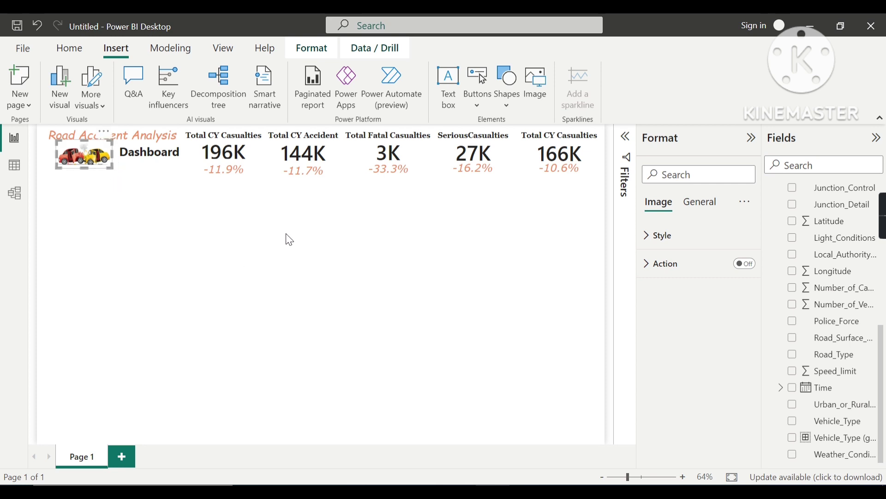
pyautogui.click(271, 270)
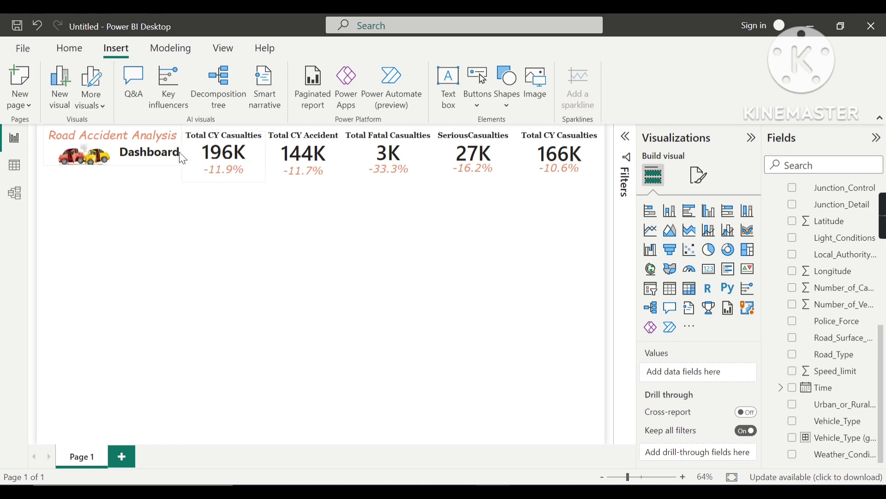
# - Make the "Road Accident Analysis" line in the title text box bold
pyautogui.moveTo(179, 134); pyautogui.dragTo(50, 131)
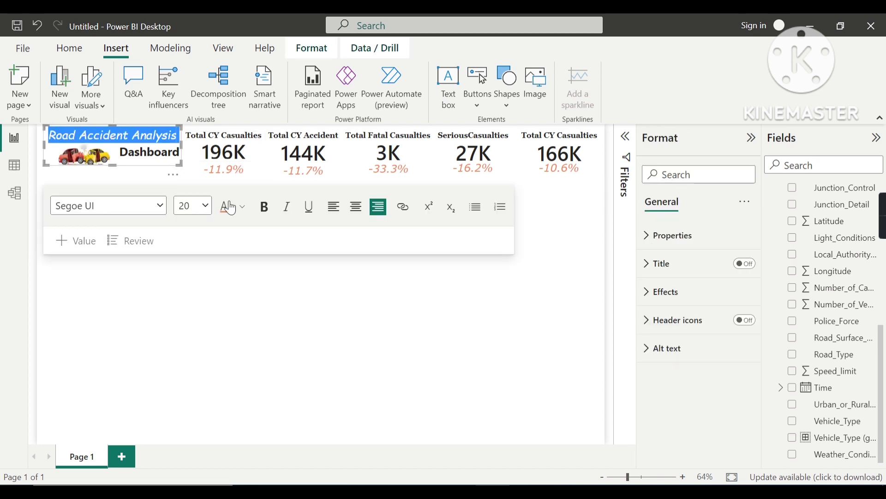
pyautogui.click(265, 208)
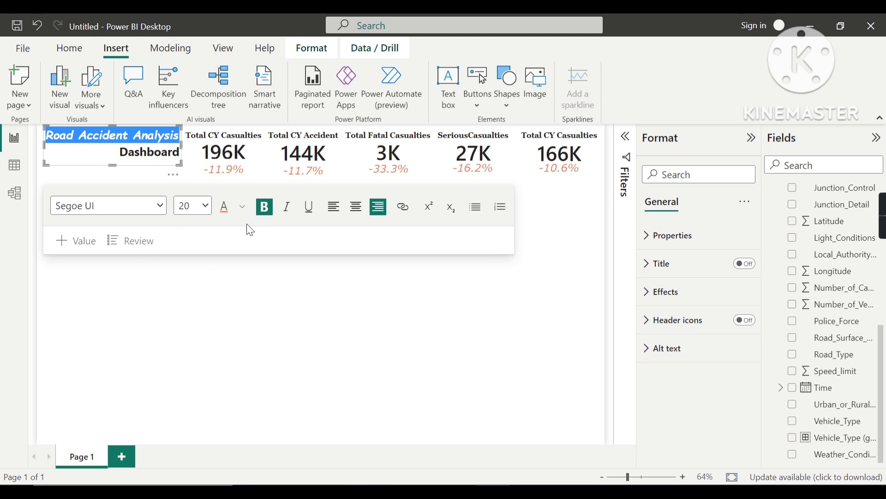
pyautogui.click(250, 267)
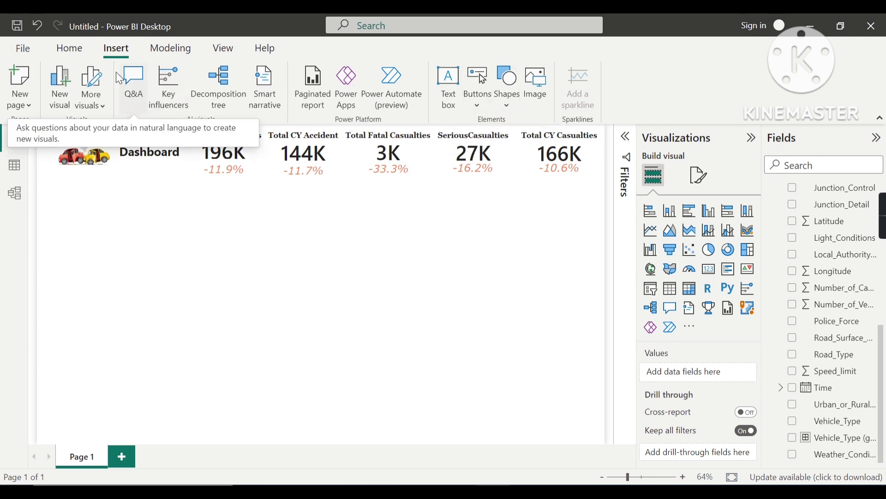
# - Insert a line shape on the report page and set its overall rotation to 90°
pyautogui.click(504, 105)
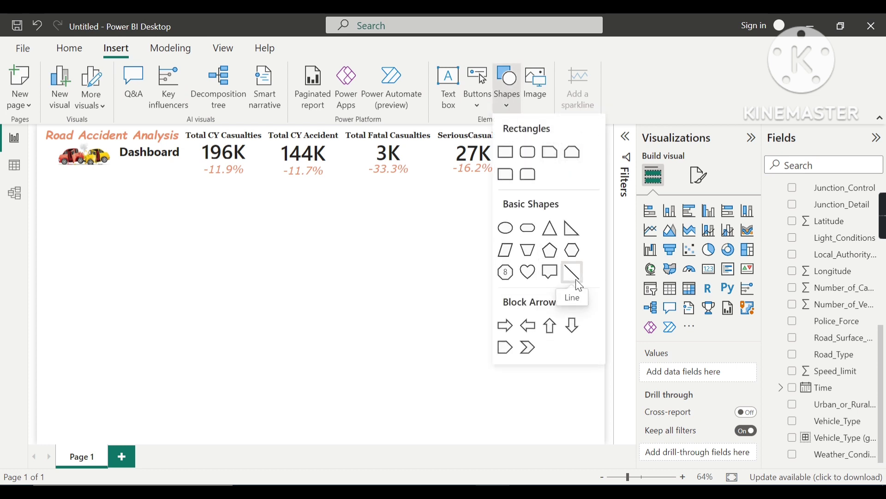
pyautogui.click(575, 279)
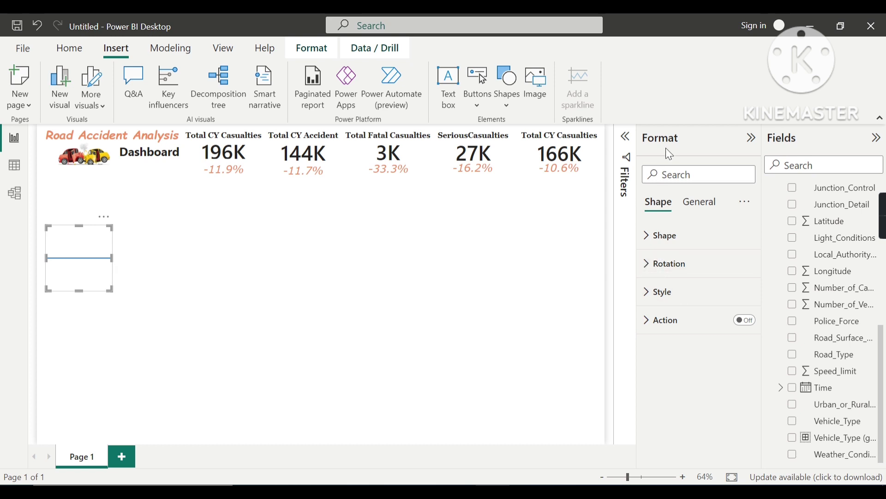
pyautogui.click(650, 274)
pyautogui.click(656, 309)
pyautogui.write('90')
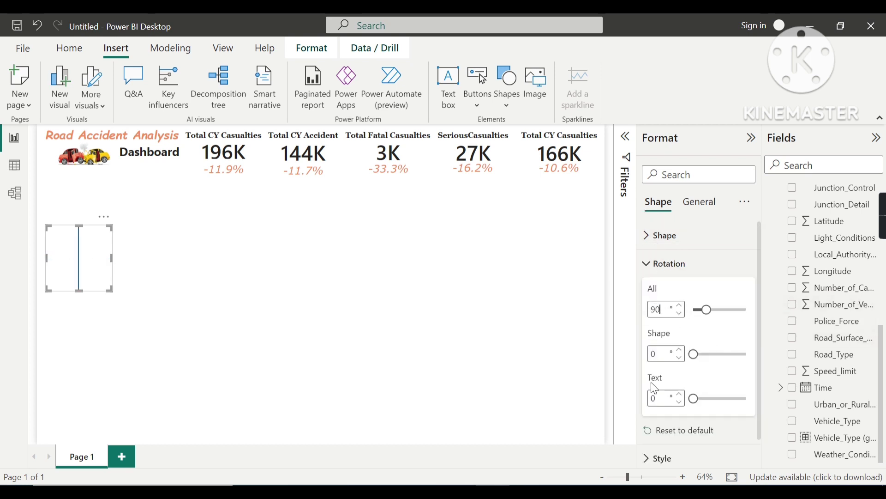
# - Narrow the vertical line's frame, move it between the first two KPI cards and shorten it to match their height
pyautogui.moveTo(111, 257); pyautogui.dragTo(57, 255)
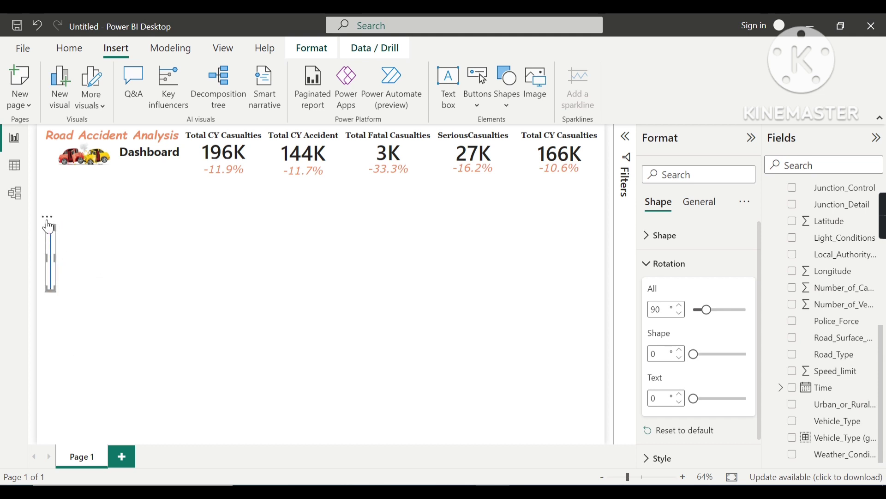
pyautogui.moveTo(51, 222); pyautogui.dragTo(265, 129)
pyautogui.moveTo(265, 197); pyautogui.dragTo(266, 175)
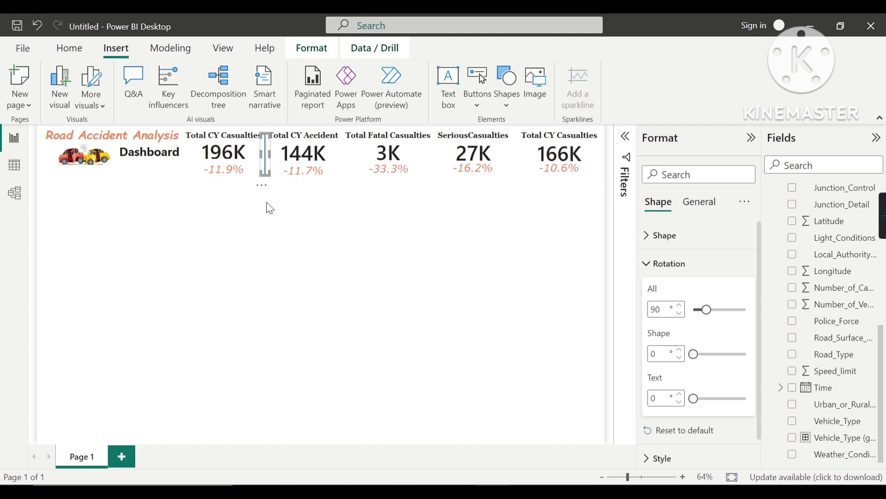
pyautogui.click(280, 203)
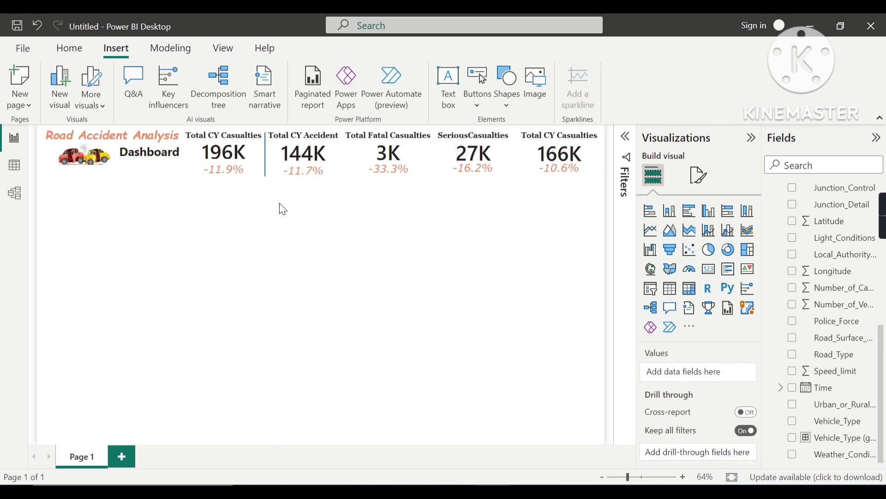
# - Duplicate the vertical divider line and place the copy between the Total CY Accident and Total Fatal Casualties cards
pyautogui.hotkey('ctrl', 'v')
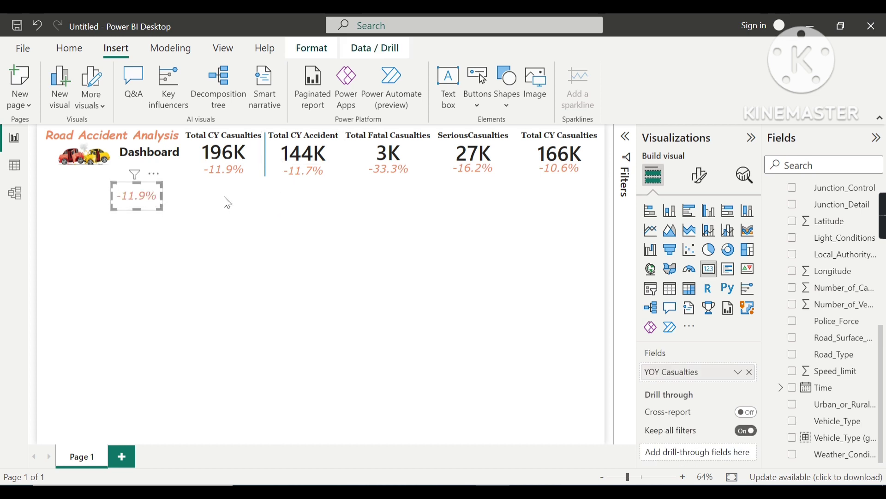
pyautogui.press('Delete')
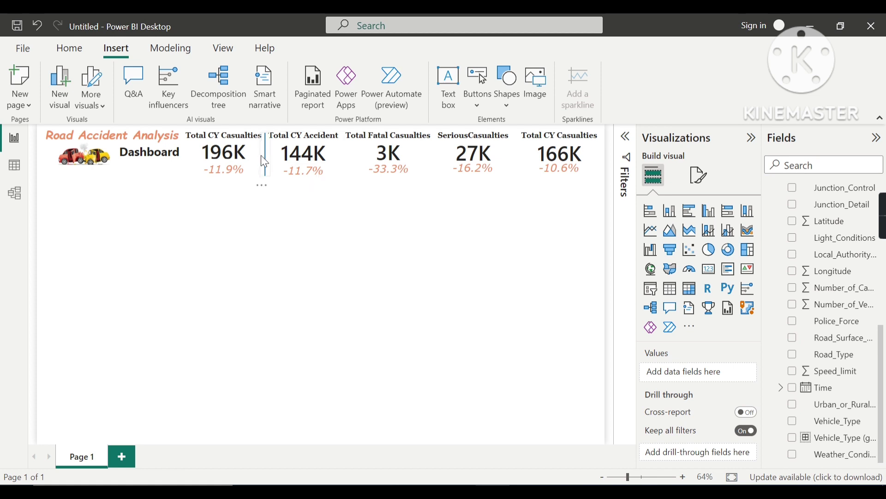
pyautogui.click(271, 166)
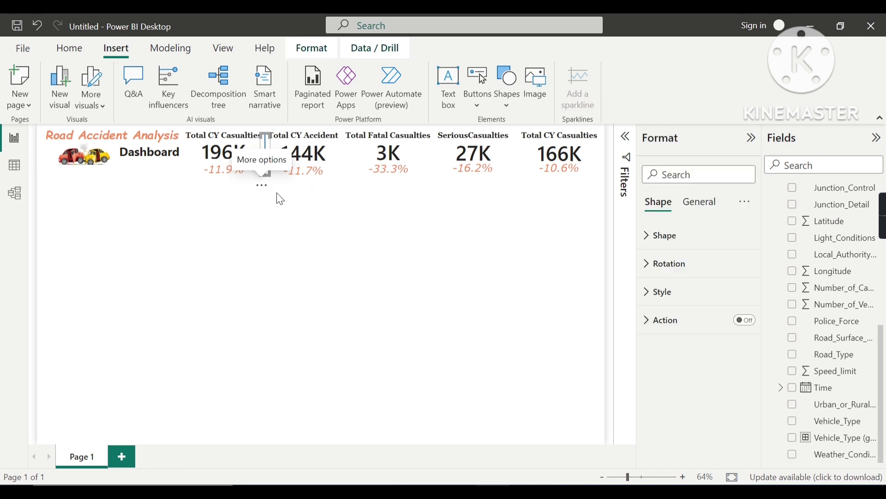
pyautogui.click(354, 239)
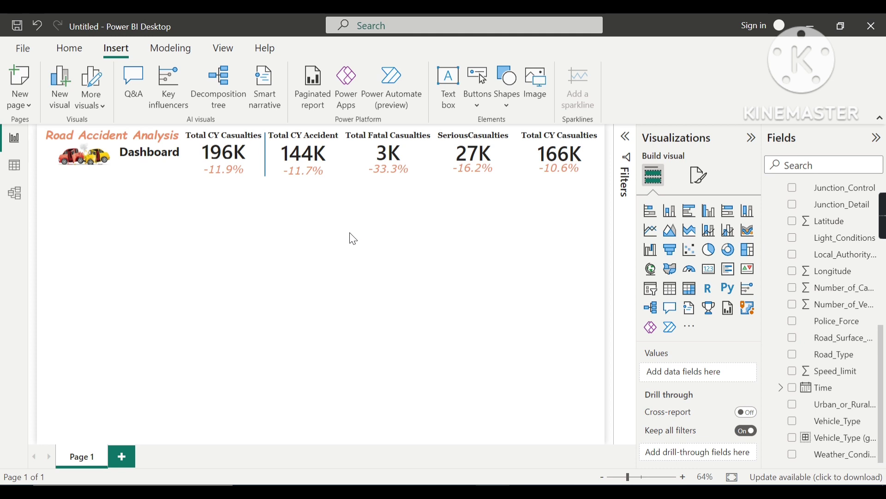
pyautogui.hotkey('ctrl', 'v')
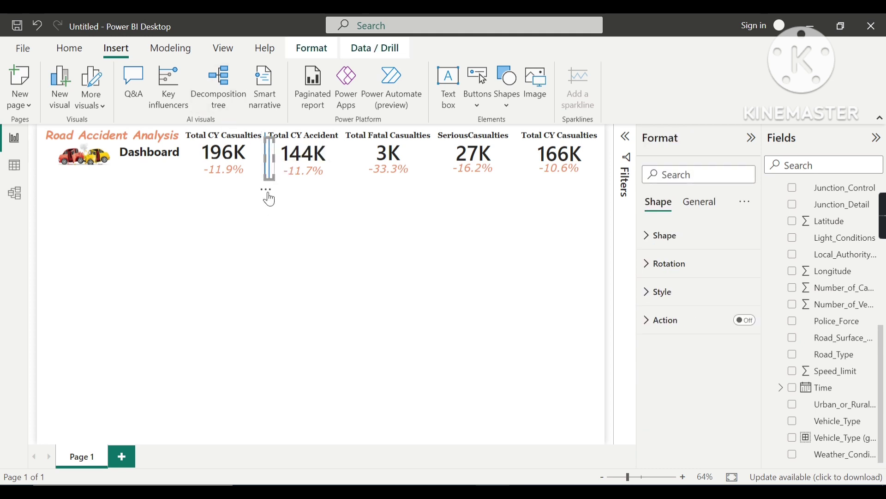
pyautogui.moveTo(269, 178); pyautogui.dragTo(342, 187)
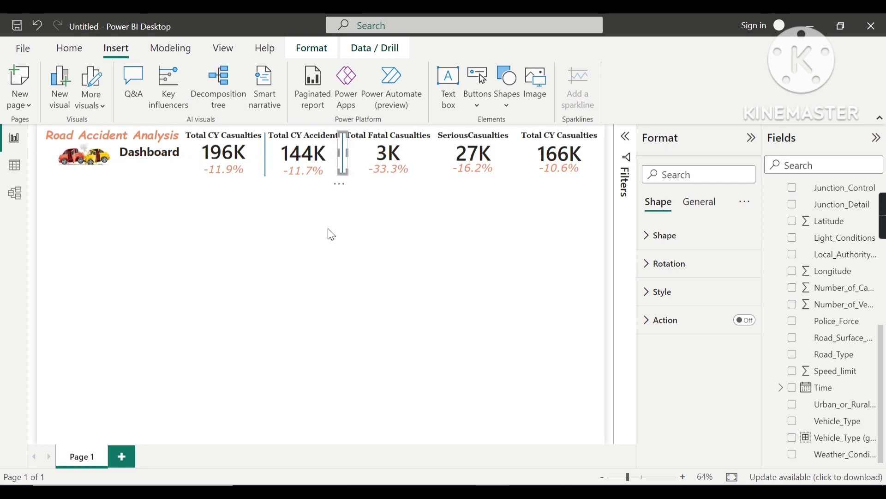
pyautogui.click(302, 278)
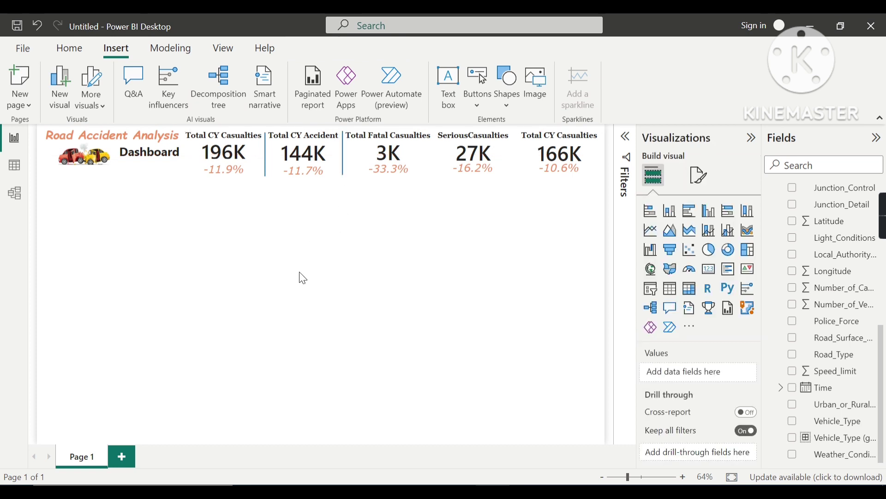
# - Place two more divider line copies, one on each side of the SeriousCasualties card
pyautogui.click(268, 172)
pyautogui.moveTo(277, 192); pyautogui.dragTo(437, 185)
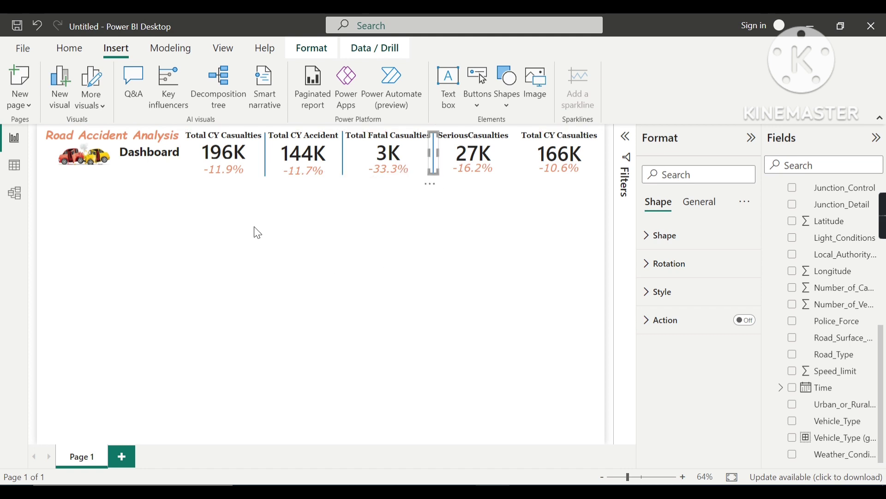
pyautogui.click(234, 219)
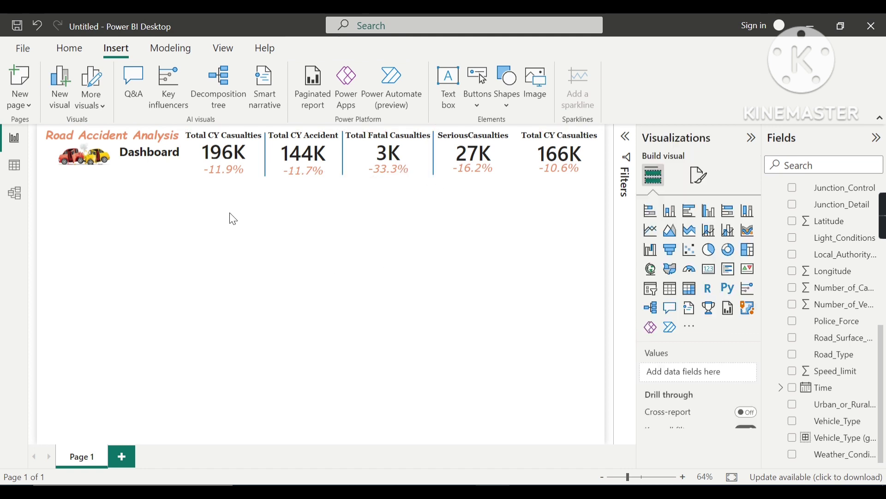
pyautogui.click(269, 181)
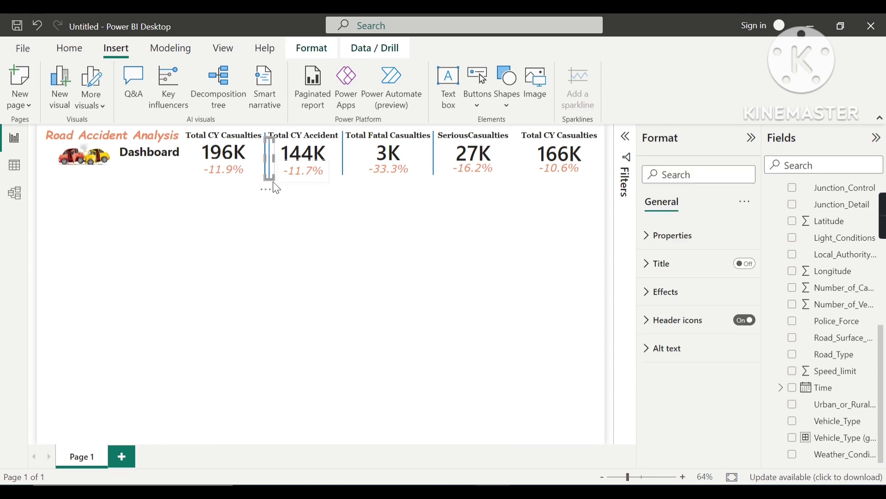
pyautogui.moveTo(277, 178); pyautogui.dragTo(518, 185)
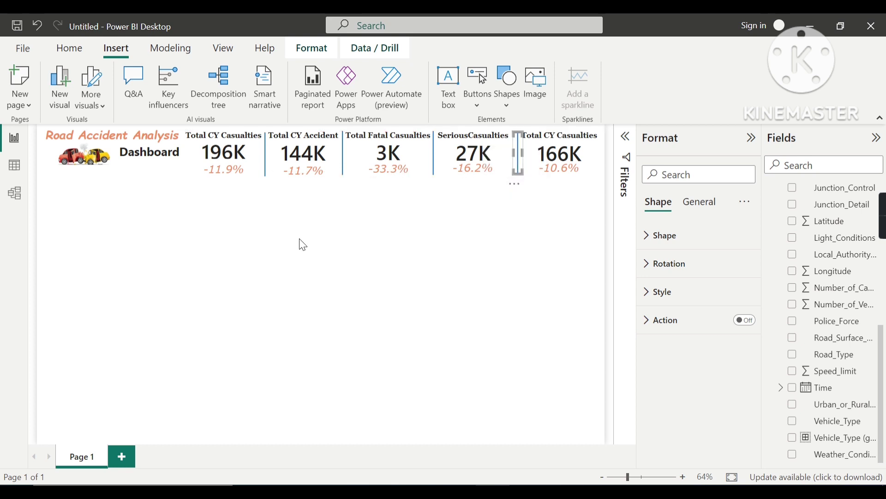
# - Switch to the "STEP IN PROJECT" Word document and review the Secondary KPI requirement on casualties by vehicle type
pyautogui.click(250, 293)
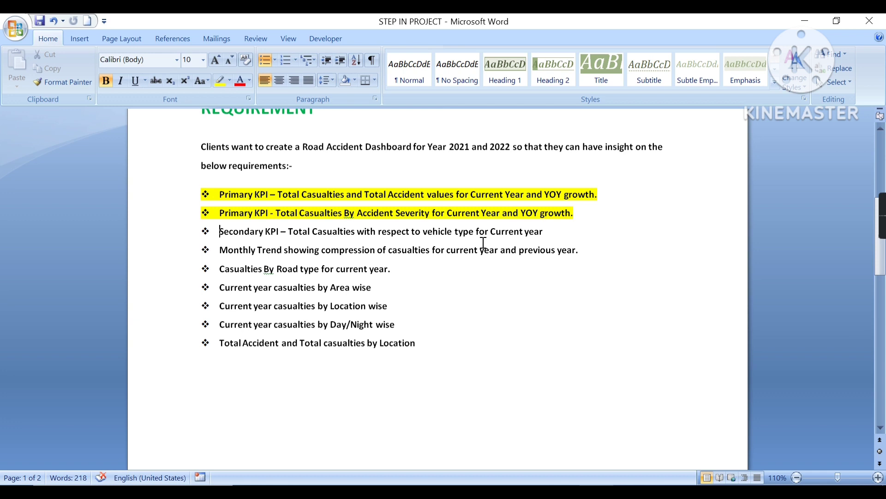
pyautogui.moveTo(546, 227); pyautogui.dragTo(308, 239)
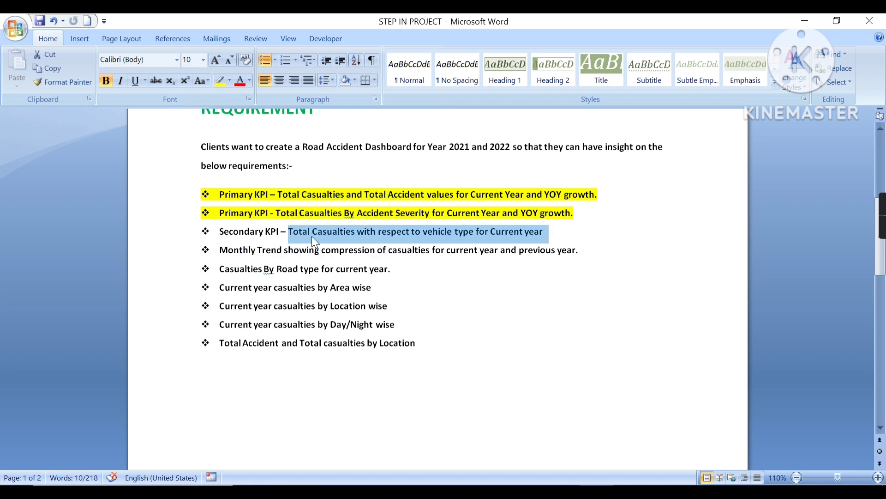
pyautogui.click(313, 232)
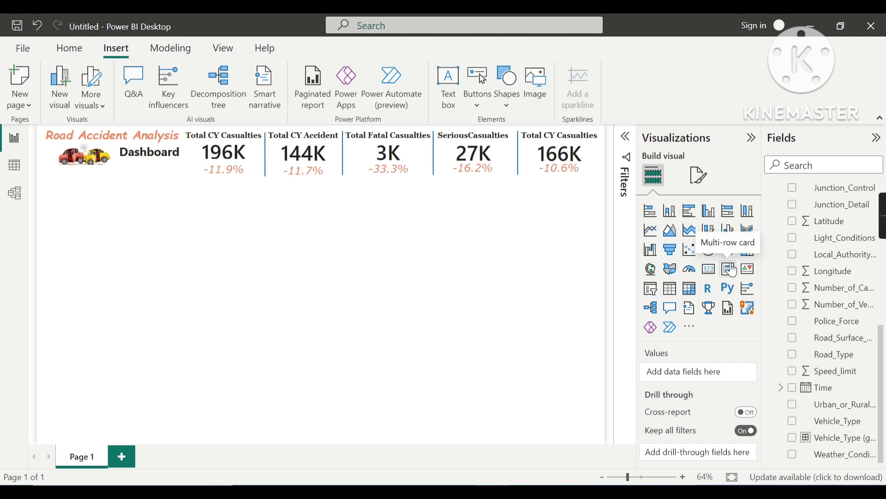
# - Return to Power BI, add a multi-row card below the title and enlarge it toward the page's lower-left corner
pyautogui.moveTo(730, 270); pyautogui.dragTo(73, 423)
pyautogui.moveTo(112, 323); pyautogui.dragTo(148, 331)
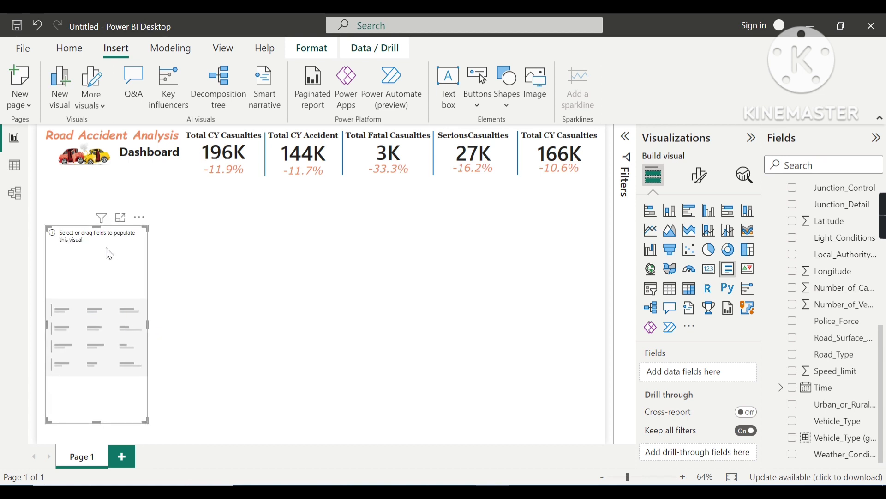
pyautogui.moveTo(99, 231); pyautogui.dragTo(98, 223)
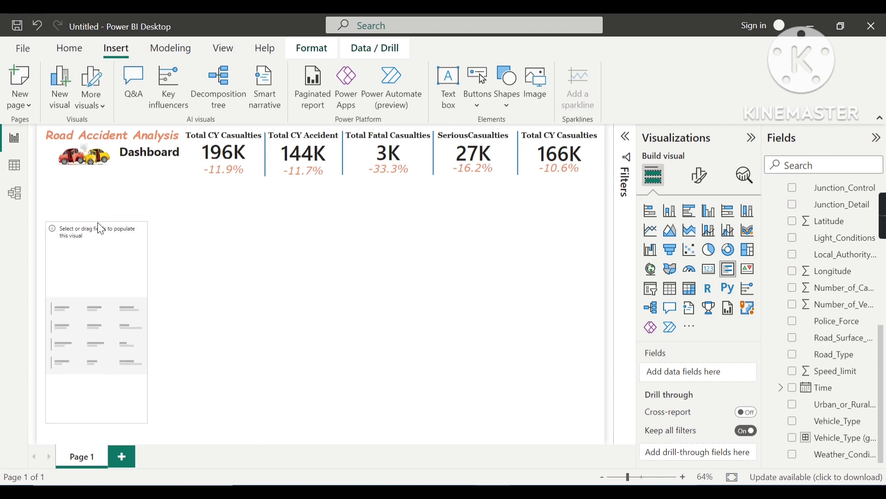
pyautogui.moveTo(96, 423); pyautogui.dragTo(92, 436)
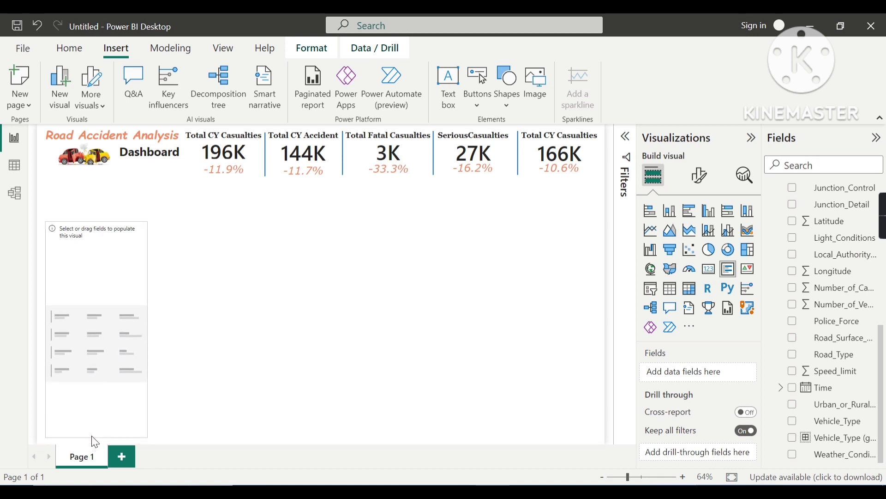
pyautogui.moveTo(42, 333); pyautogui.dragTo(44, 342)
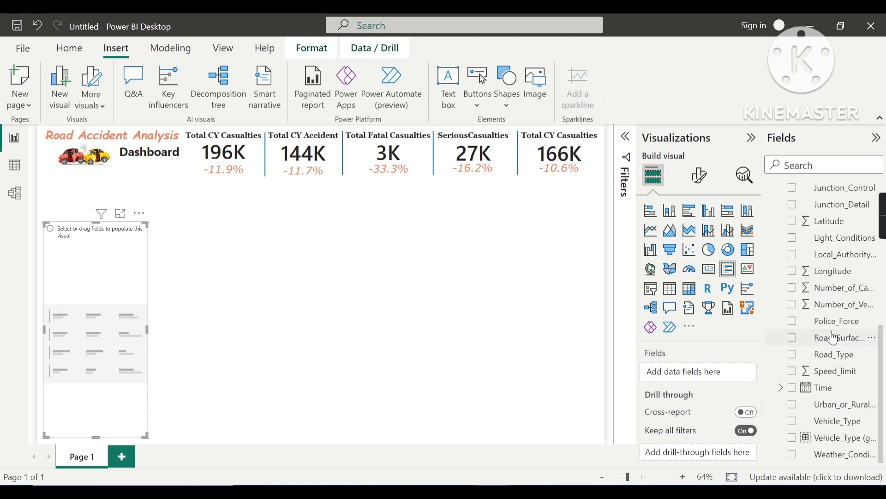
# - Add the Vehicle_Type (groups) field to the multi-row card
pyautogui.scroll(3, 831, 331)
pyautogui.scroll(-2, 829, 328)
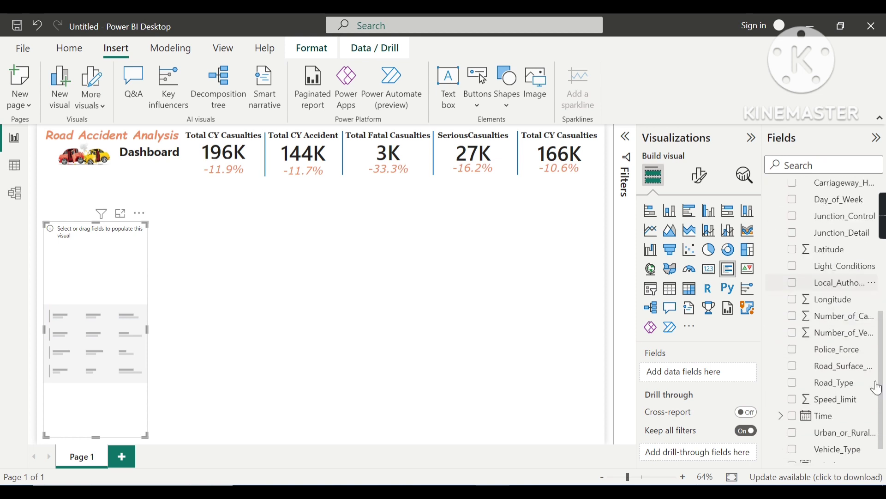
pyautogui.scroll(-1, 838, 397)
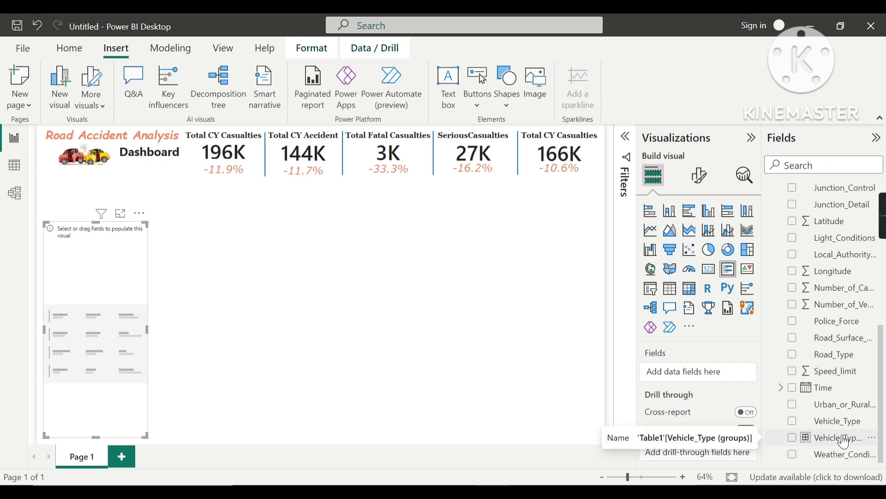
pyautogui.moveTo(842, 445); pyautogui.dragTo(705, 372)
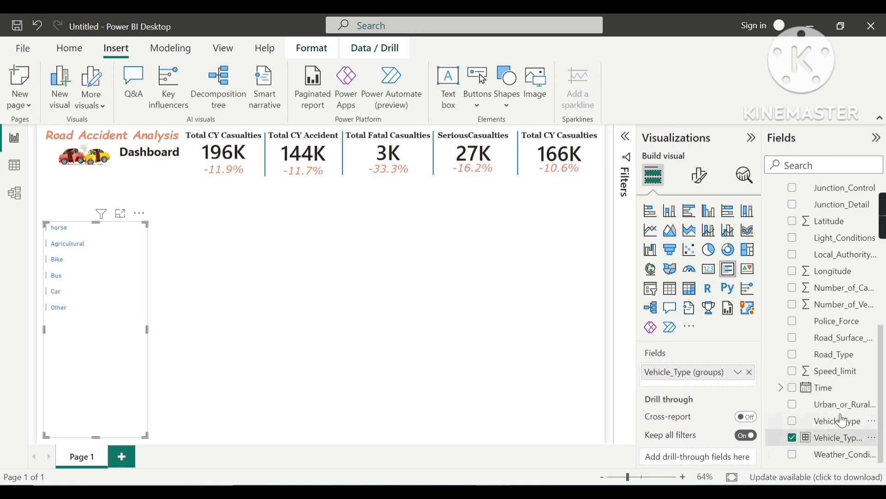
pyautogui.scroll(5, 814, 302)
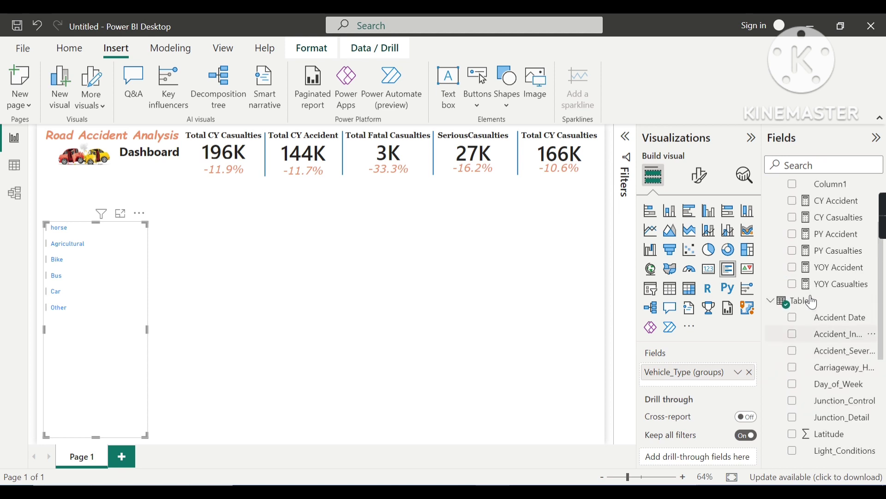
# - Add the CY Casualties measure to the multi-row card and turn off its category labels
pyautogui.moveTo(834, 218); pyautogui.dragTo(710, 389)
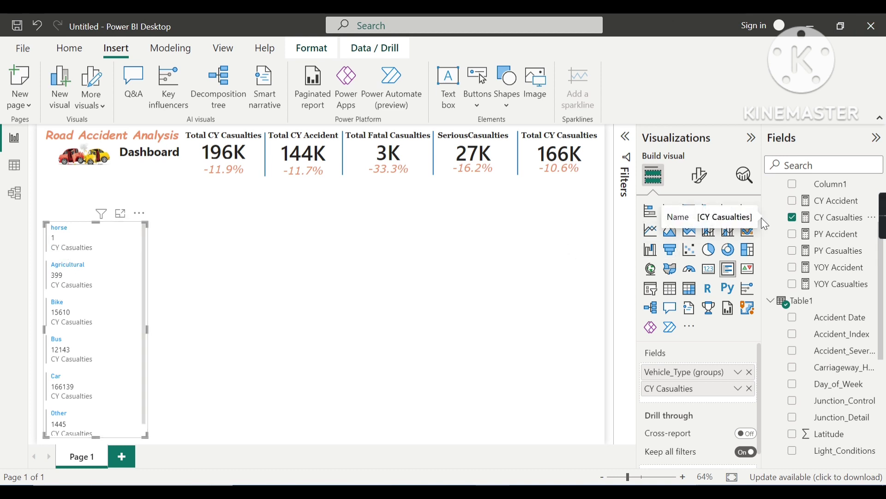
pyautogui.click(692, 189)
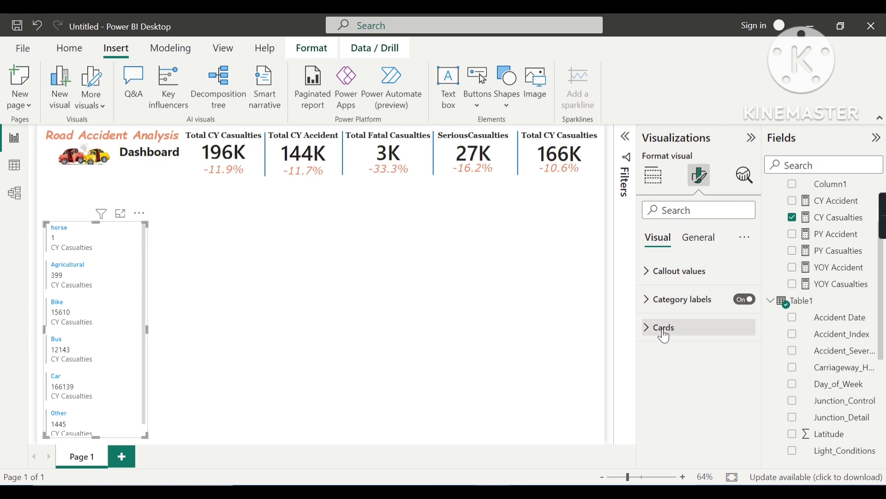
pyautogui.click(744, 301)
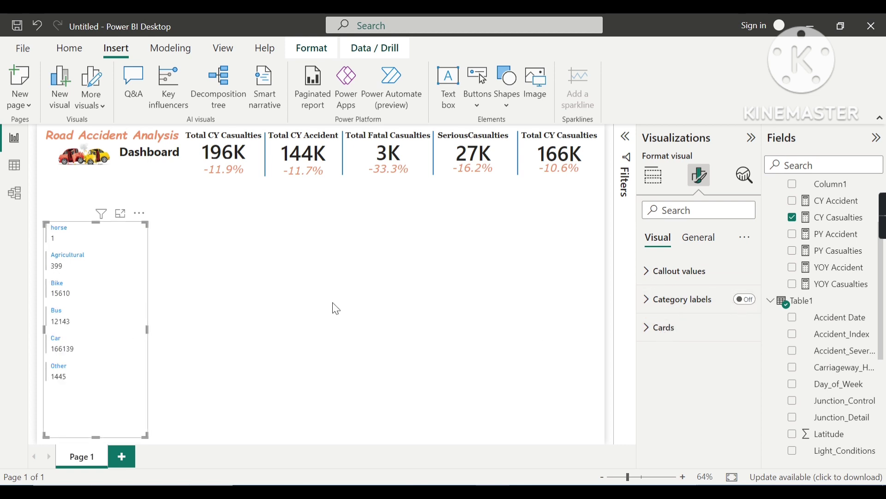
# - Set the multi-row card's callout values to font size 16 and bold
pyautogui.click(652, 275)
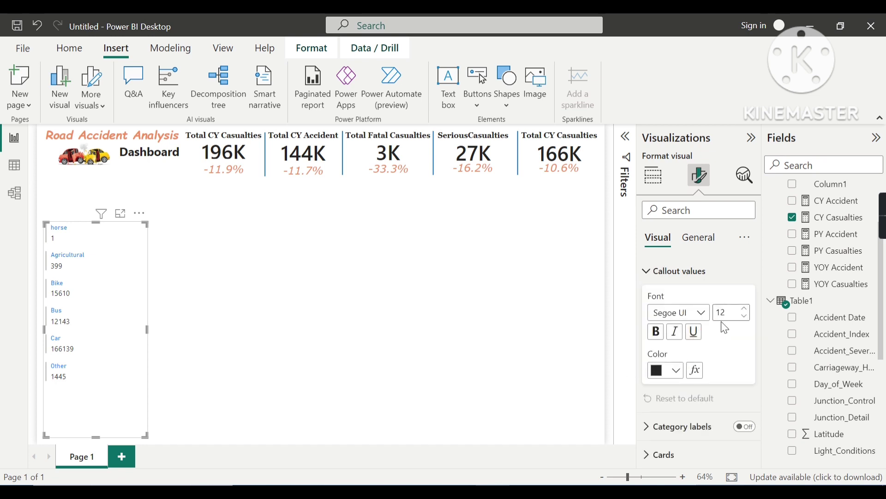
pyautogui.doubleClick(732, 312)
pyautogui.write('15')
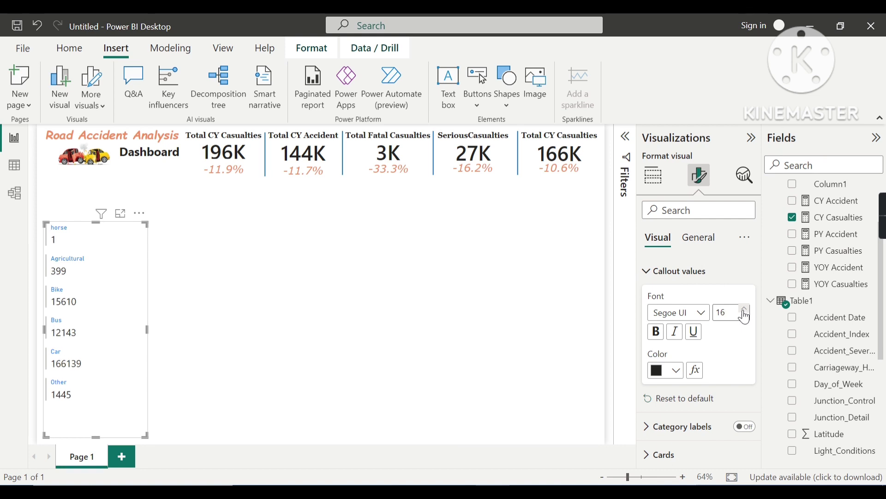
pyautogui.click(658, 332)
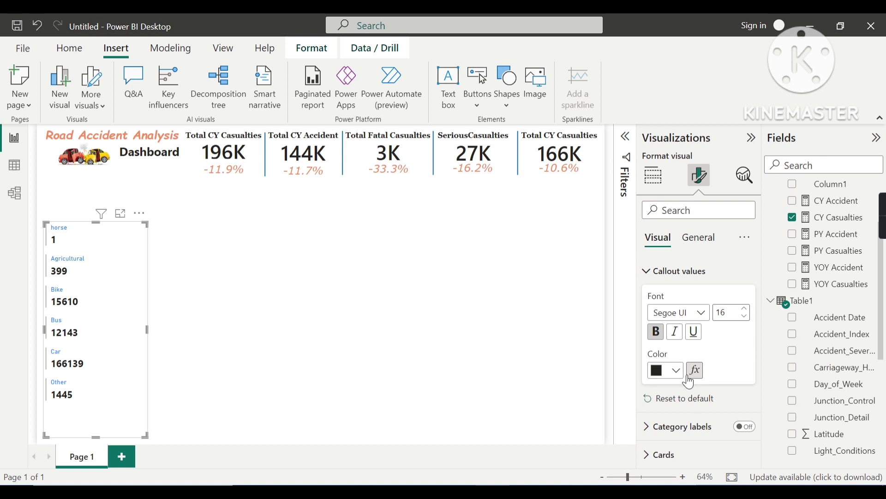
pyautogui.click(654, 276)
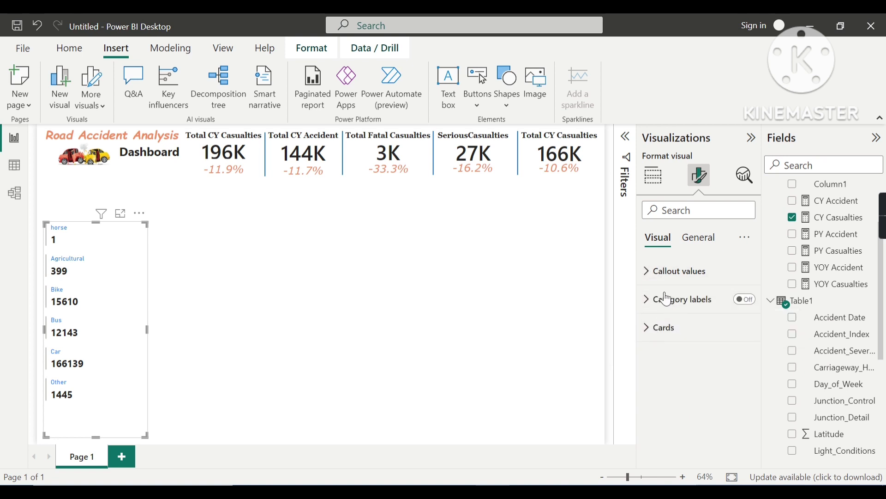
# - Format the multi-row card's titles as Comic Sans MS, size 18, bold
pyautogui.click(654, 328)
pyautogui.scroll(-1, 690, 348)
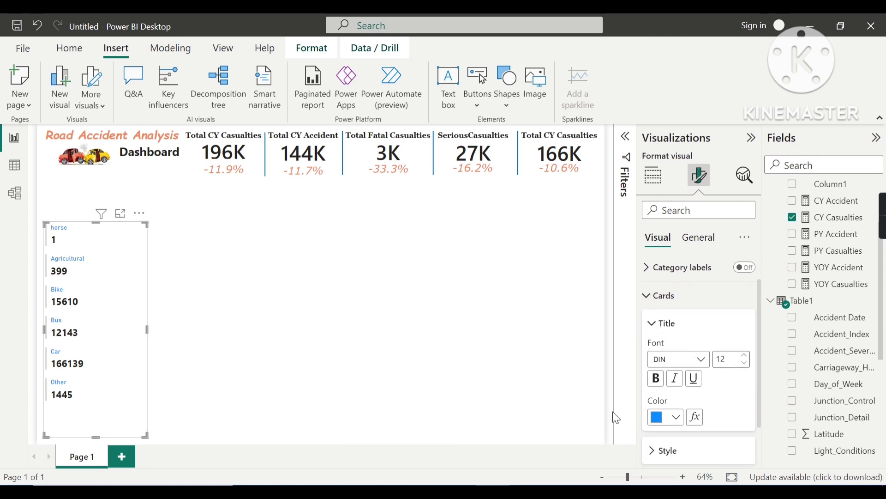
pyautogui.click(745, 361)
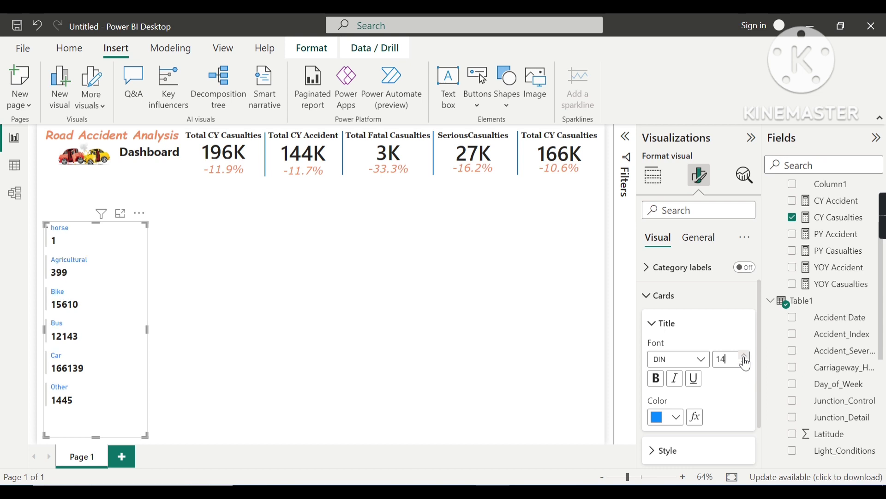
pyautogui.click(748, 364)
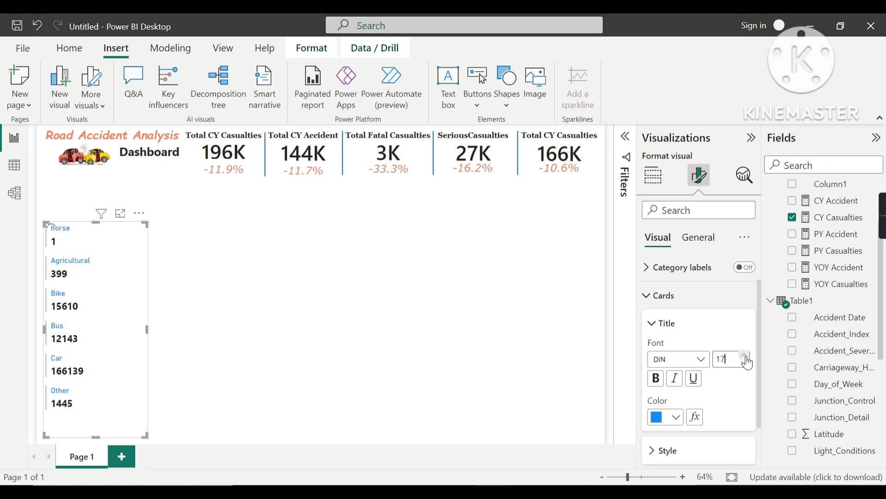
pyautogui.click(748, 365)
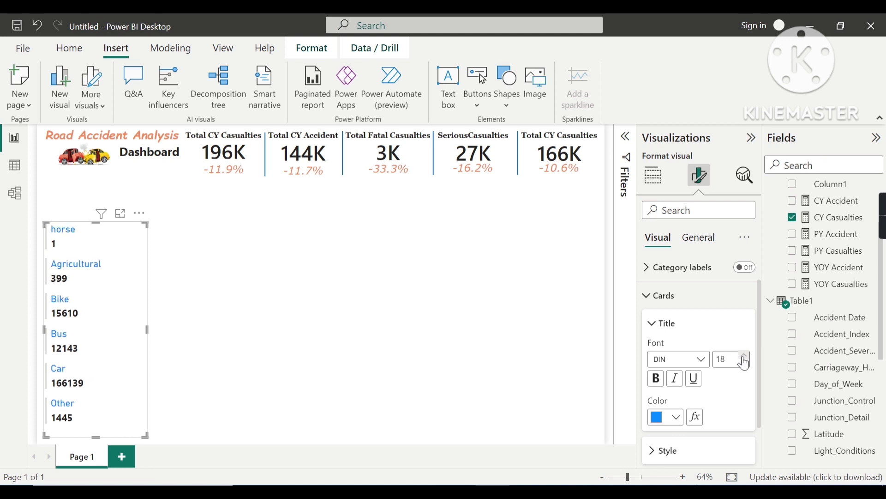
pyautogui.click(659, 387)
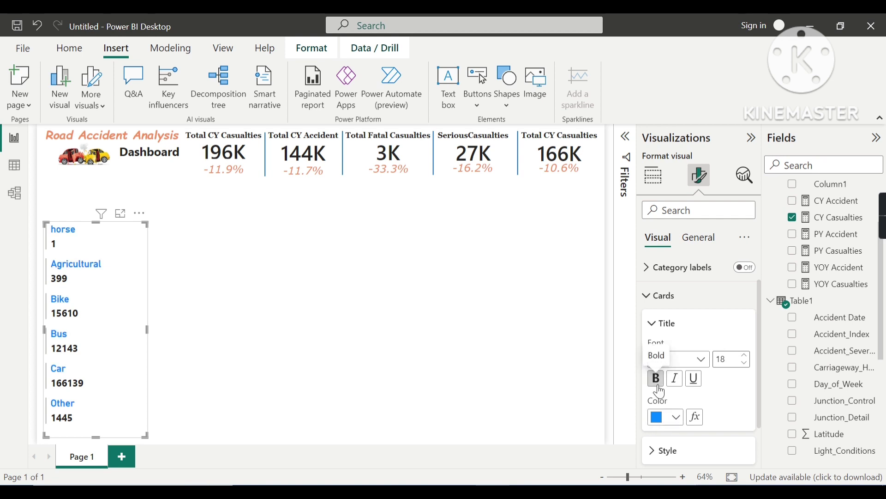
pyautogui.click(704, 362)
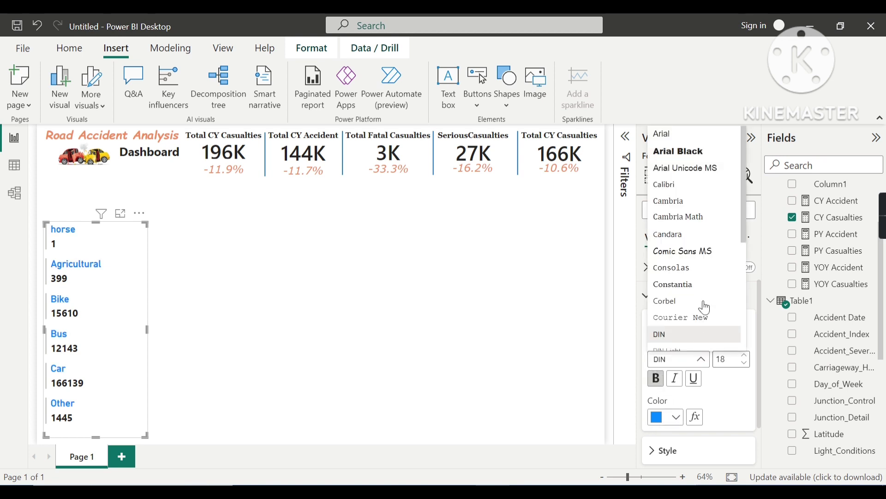
pyautogui.click(689, 255)
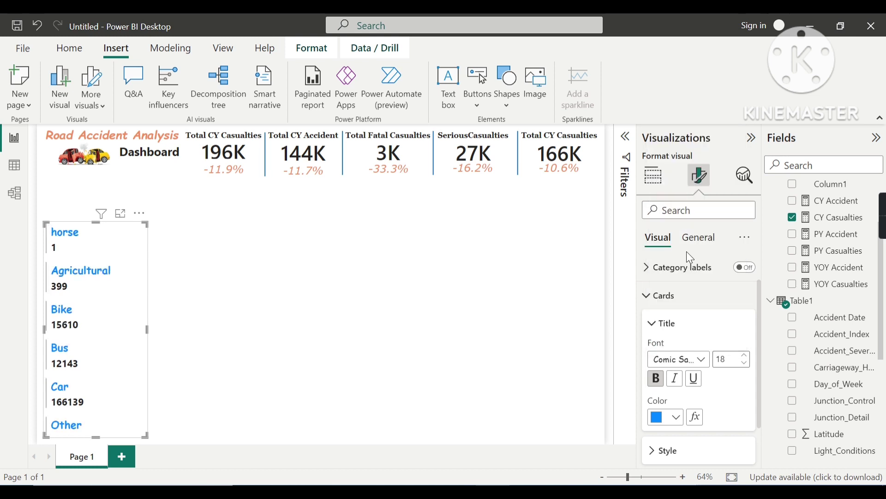
# - Try light orange #f5c4af and a dark brown as the multi-row card's title color
pyautogui.scroll(-1, 704, 330)
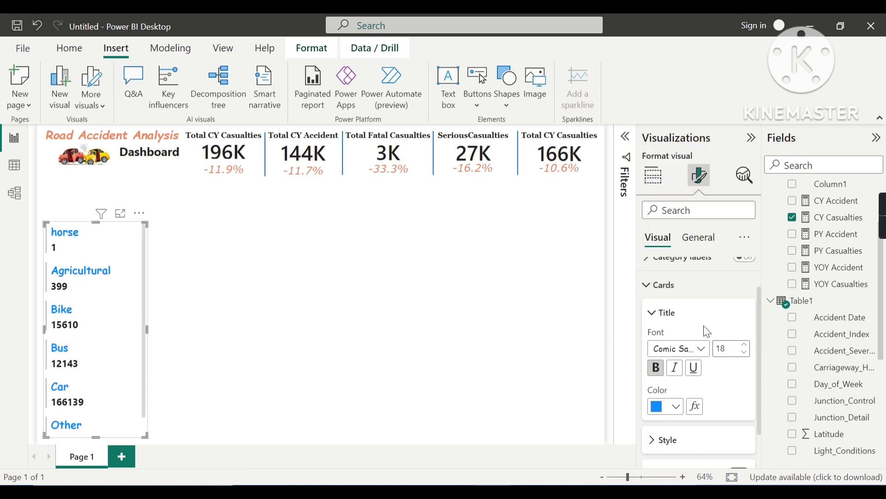
pyautogui.click(671, 378)
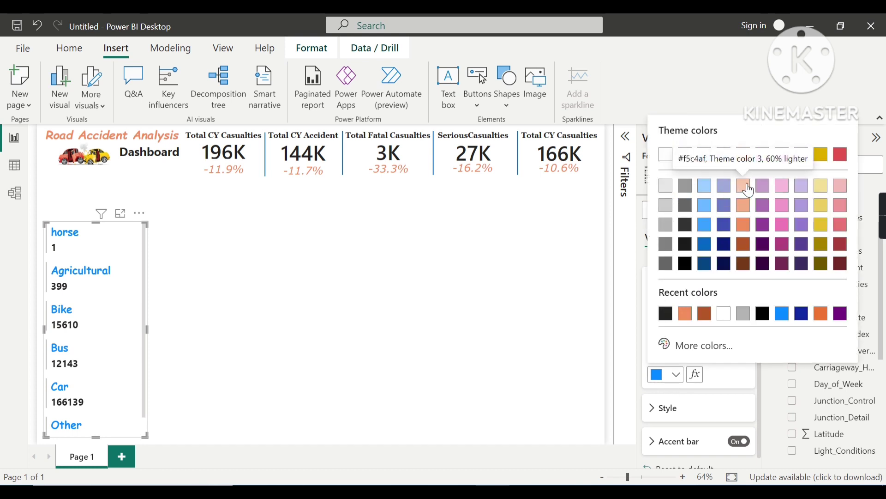
pyautogui.click(749, 191)
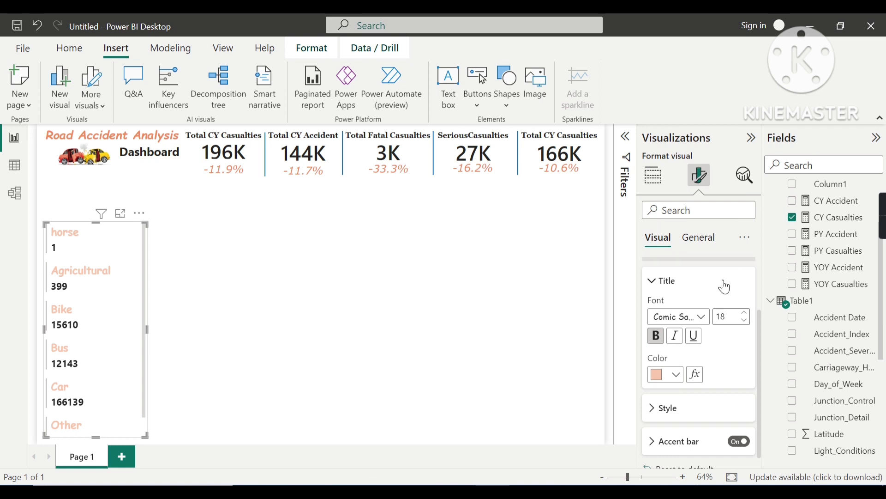
pyautogui.click(677, 375)
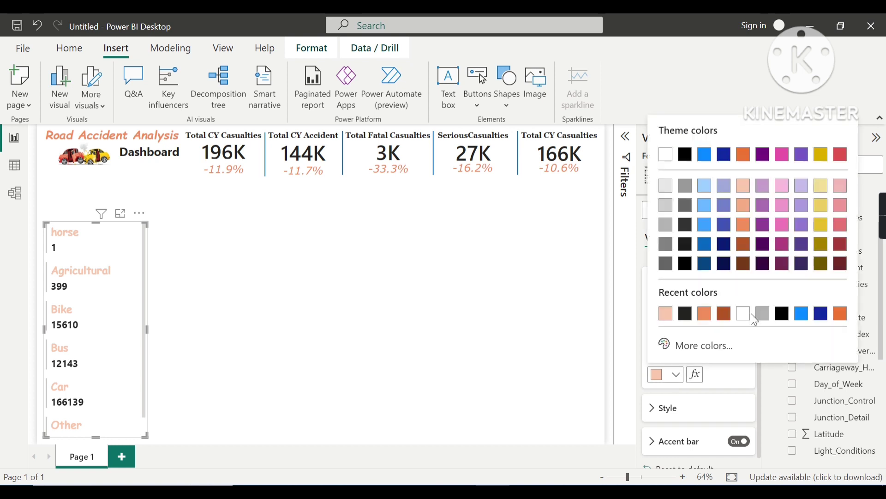
pyautogui.click(745, 267)
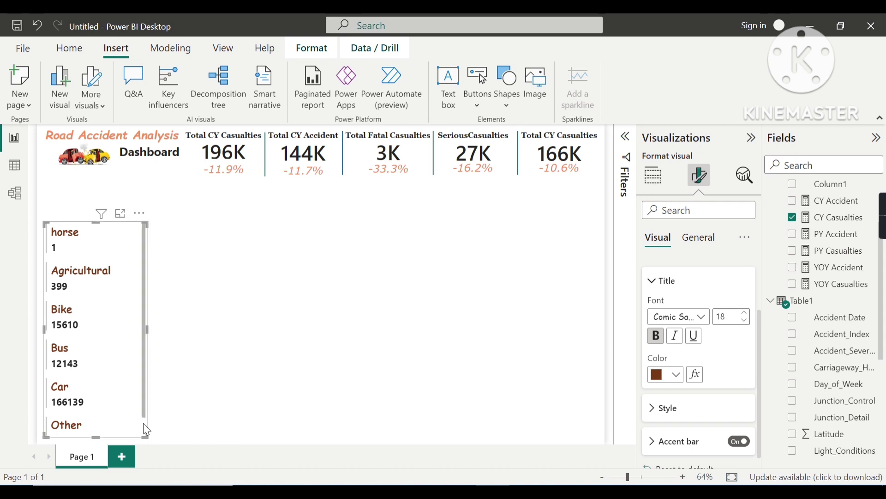
# - Set the multi-row card's title color to dark yellow #a38600 (Theme color 7, 25% darker)
pyautogui.click(669, 376)
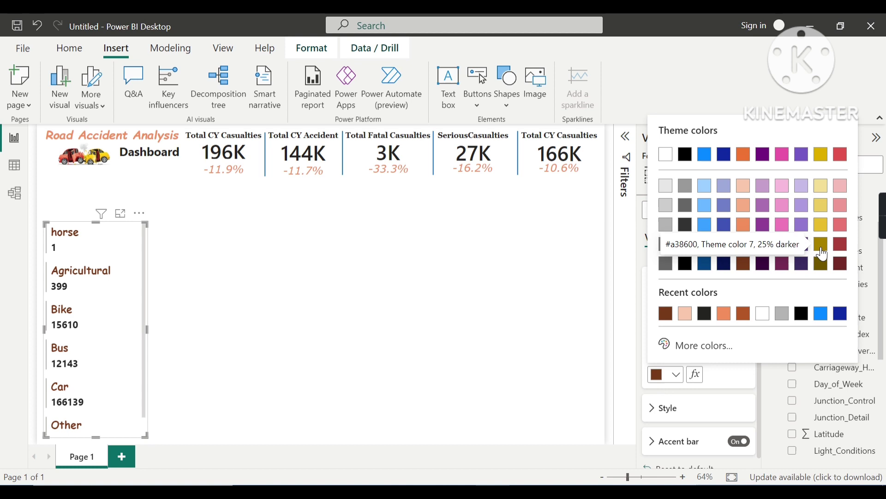
pyautogui.click(822, 249)
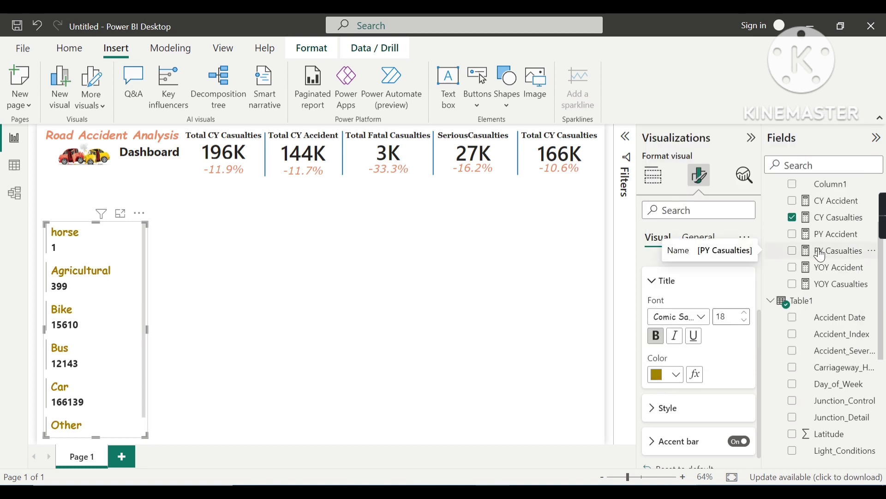
# - Narrow the multi-row card, fit its height down to the page's lower edge, and shift it right to leave space on its left side
pyautogui.moveTo(147, 435); pyautogui.dragTo(114, 451)
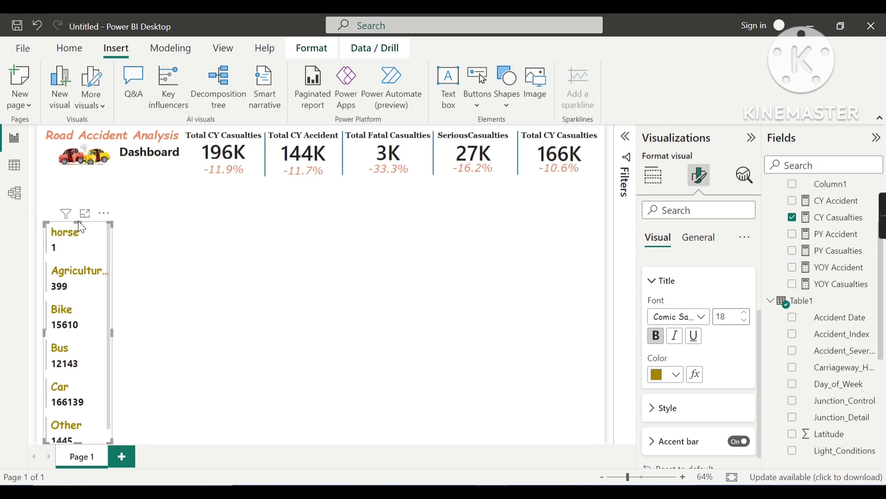
pyautogui.moveTo(78, 221); pyautogui.dragTo(141, 203)
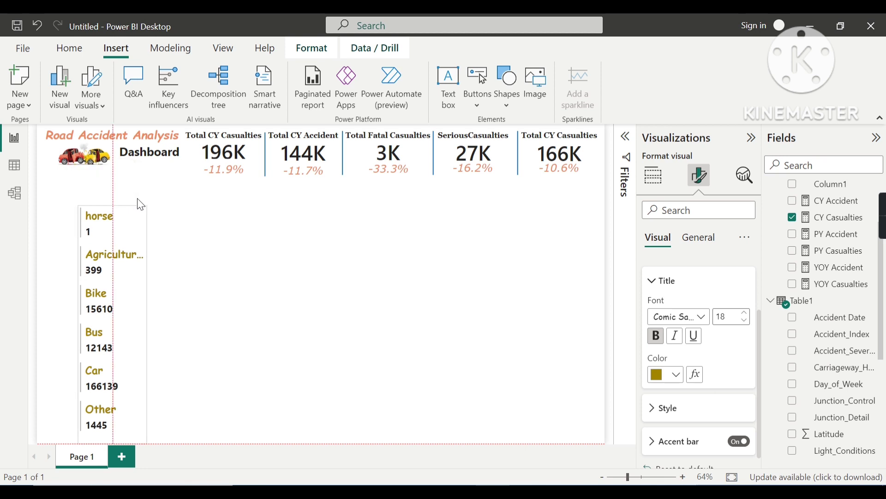
pyautogui.moveTo(142, 201); pyautogui.dragTo(141, 201)
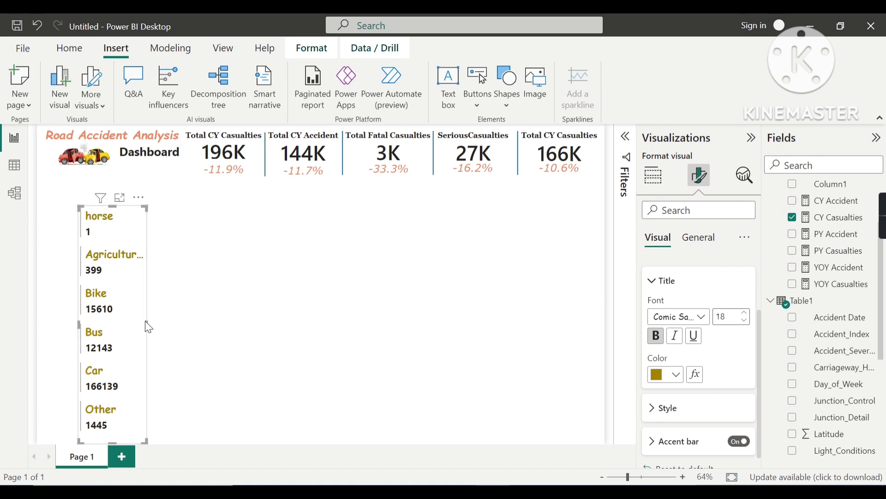
pyautogui.moveTo(155, 328); pyautogui.dragTo(155, 318)
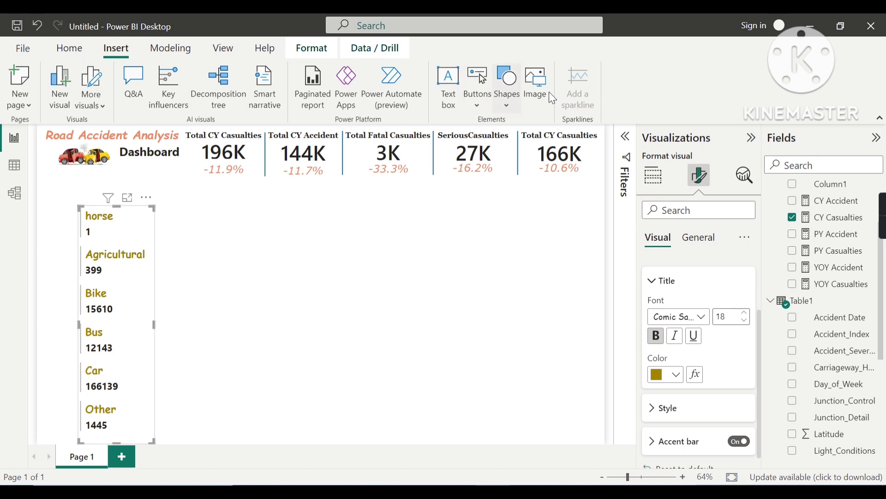
# - Start inserting an image into the report and browse the computer's folders and drives for the picture file
pyautogui.click(537, 104)
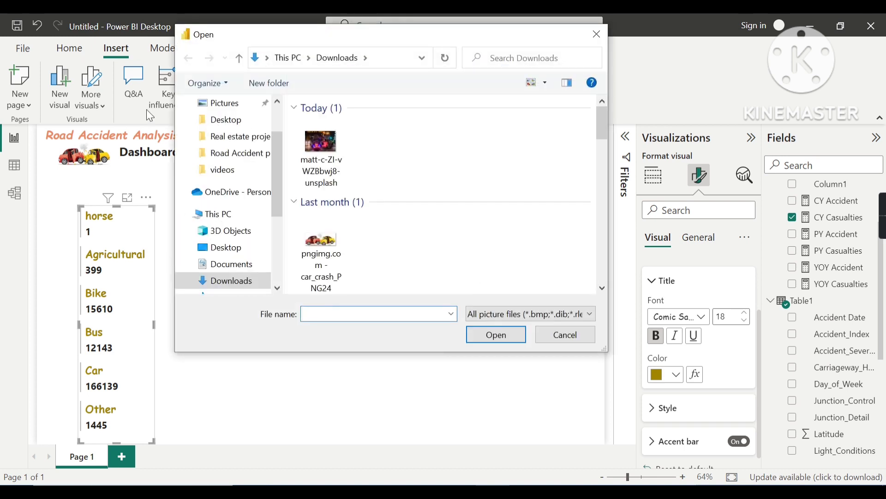
pyautogui.scroll(-3, 259, 273)
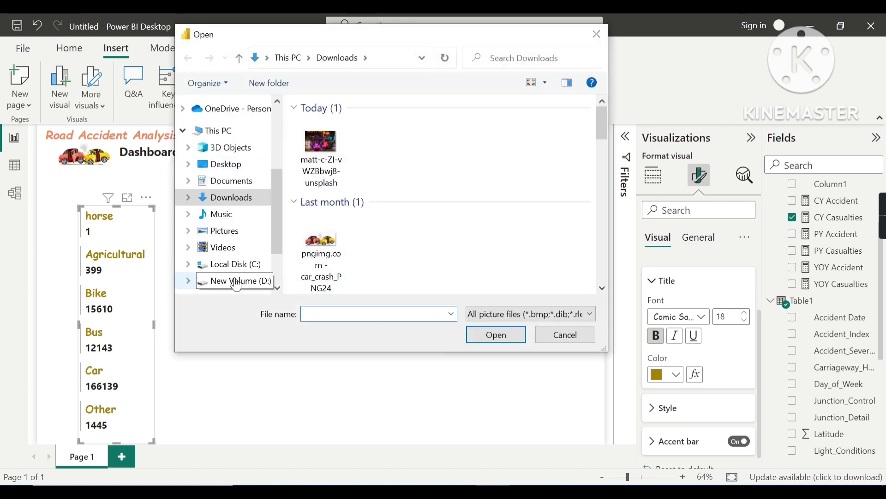
# - Insert the Bike 3 image from the Vehicel Images folder, inside Power BI Projects and Road Accident project on drive E
pyautogui.click(242, 237)
pyautogui.scroll(-1, 348, 243)
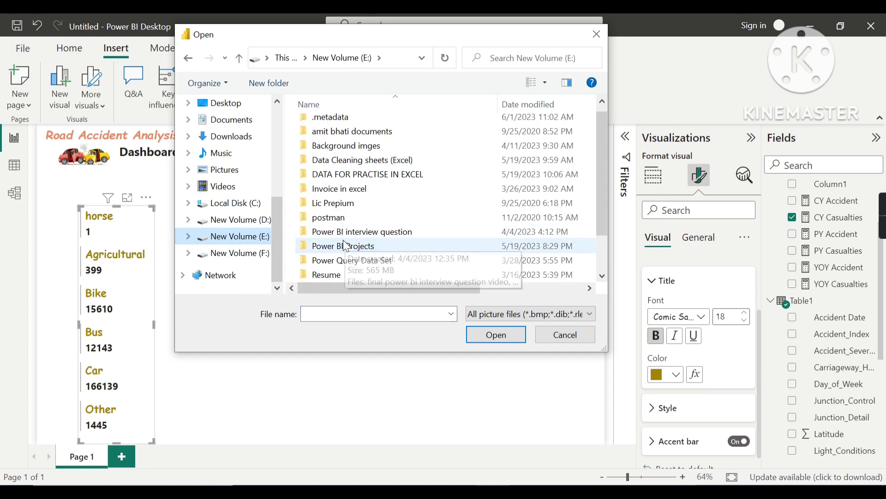
pyautogui.click(337, 203)
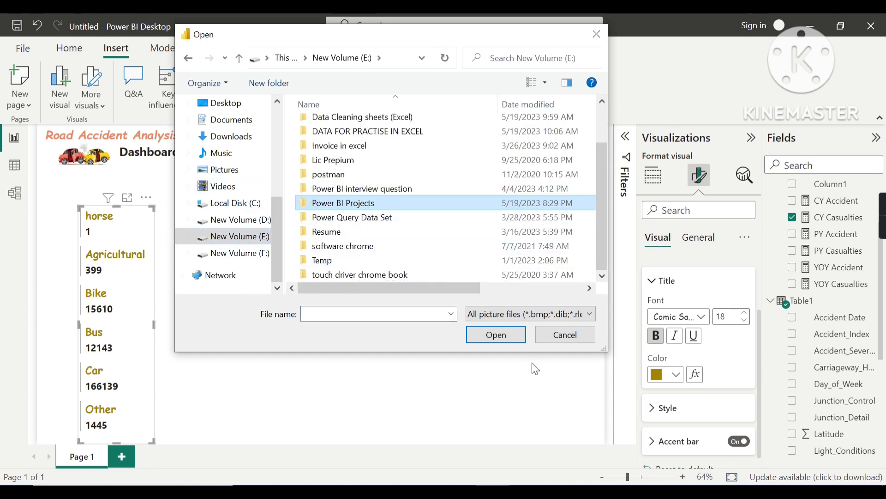
pyautogui.click(488, 332)
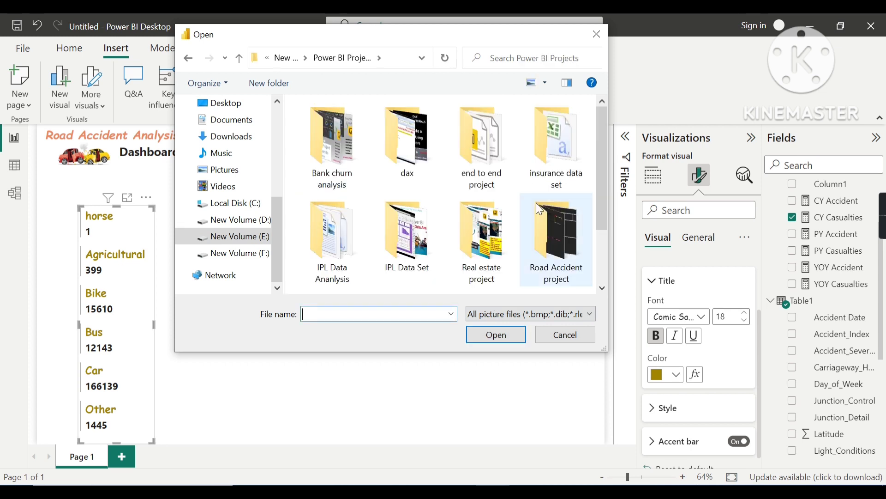
pyautogui.doubleClick(566, 243)
pyautogui.doubleClick(348, 172)
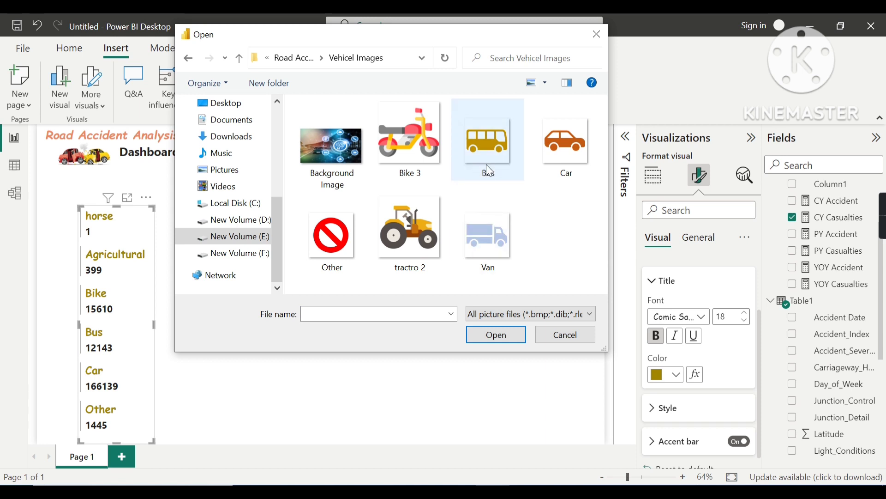
pyautogui.click(417, 152)
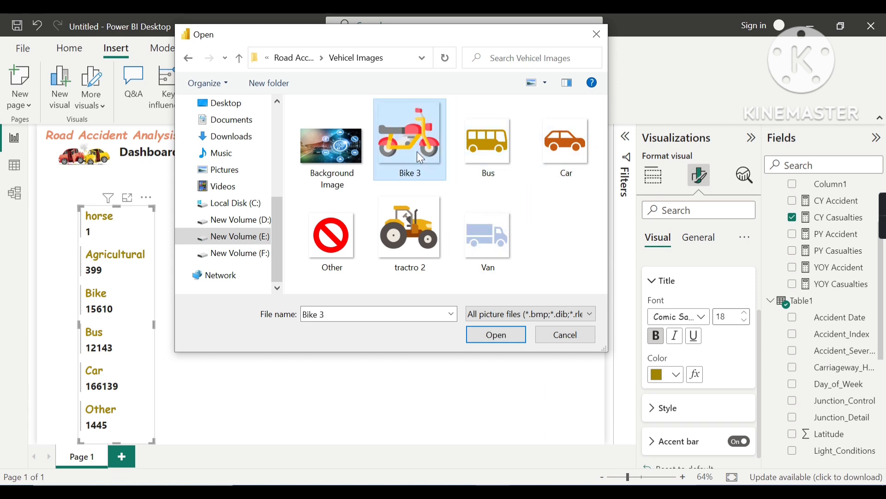
pyautogui.click(493, 337)
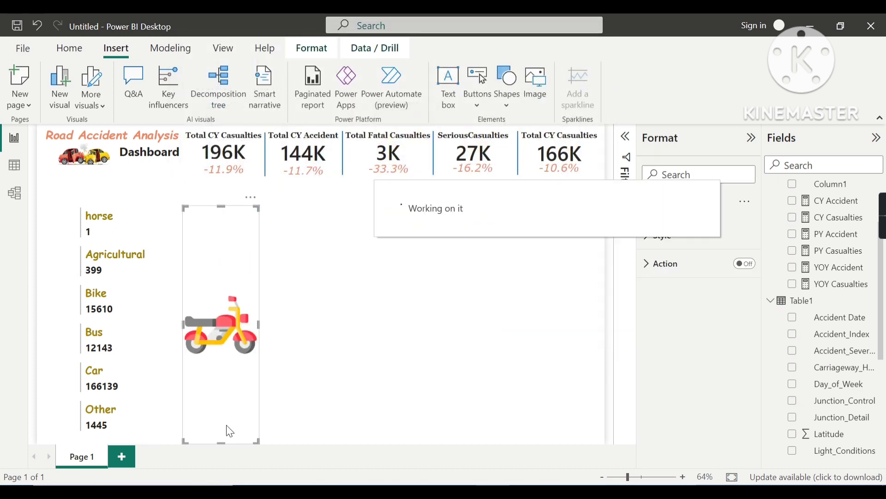
# - Shrink the motorbike image to icon size and place it beside the Bike entry of the casualties card
pyautogui.moveTo(223, 442); pyautogui.dragTo(228, 247)
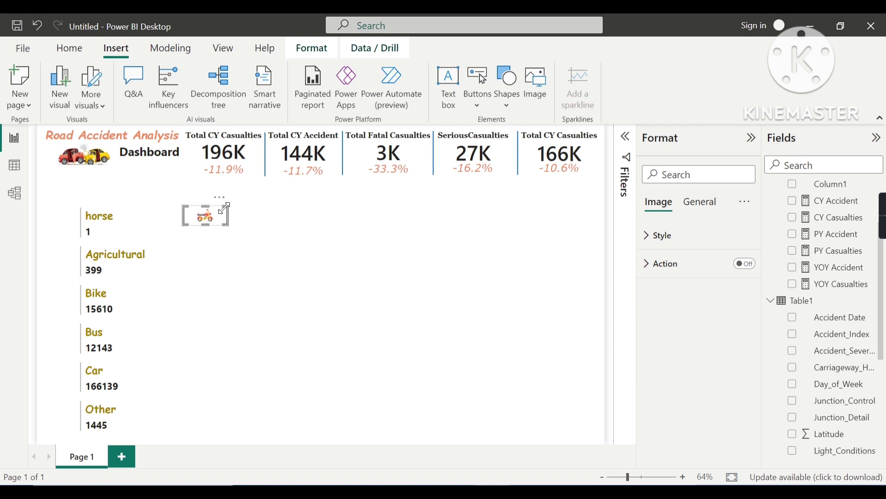
pyautogui.moveTo(127, 262); pyautogui.dragTo(70, 284)
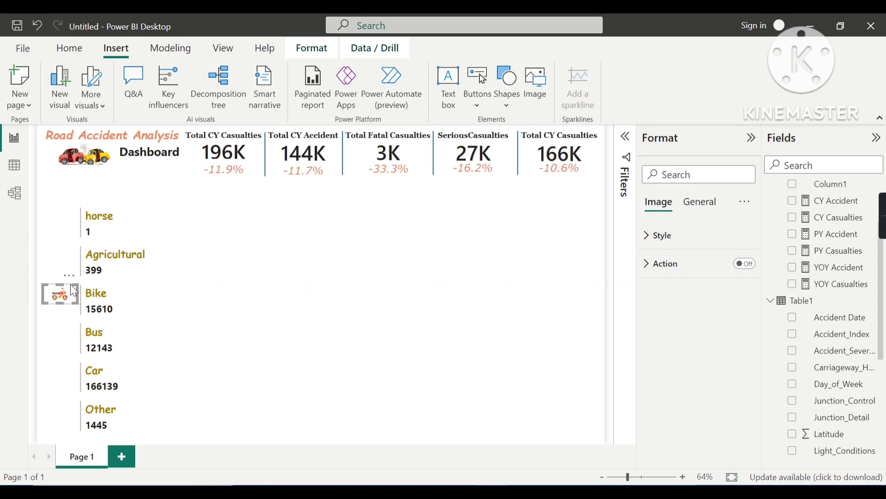
pyautogui.click(223, 153)
# - Insert the Bus image from the Vehicel Images folder and fit it at icon size beside the Bus entry
pyautogui.click(540, 92)
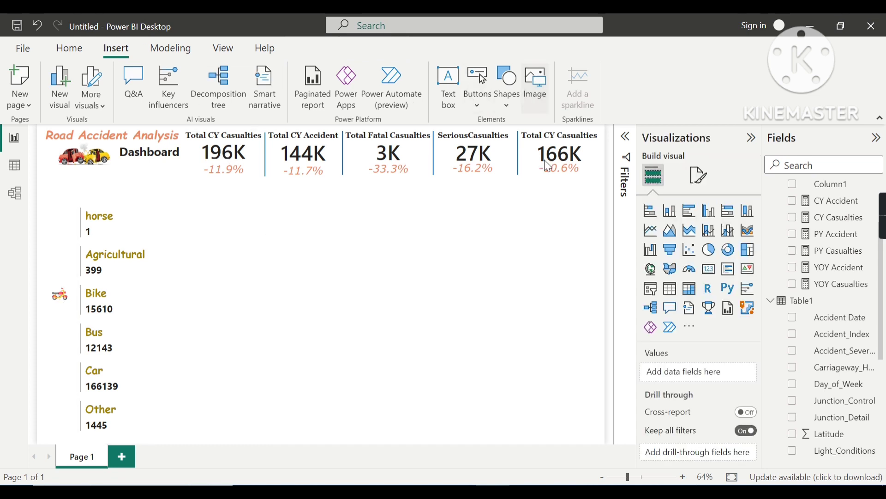
pyautogui.click(469, 149)
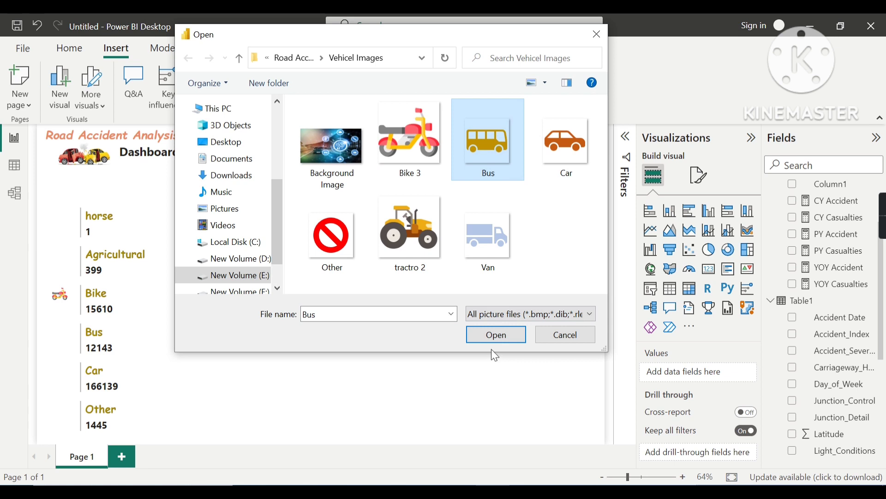
pyautogui.click(494, 336)
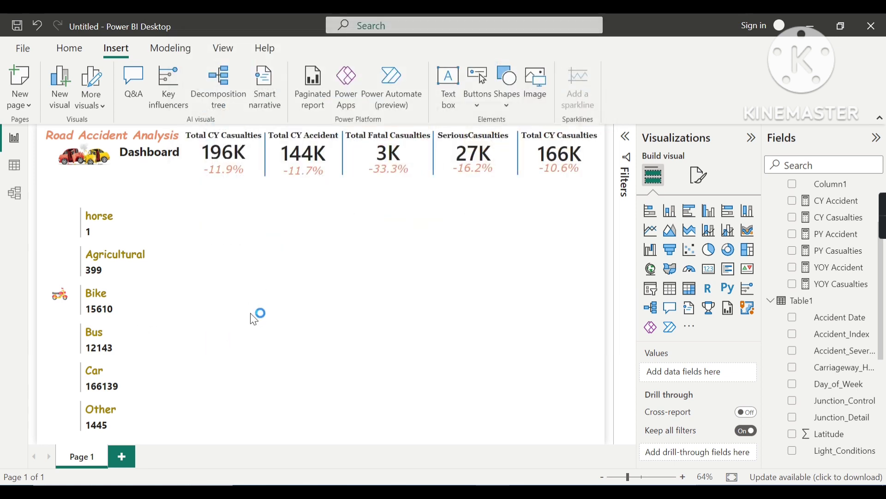
pyautogui.moveTo(221, 442); pyautogui.dragTo(212, 254)
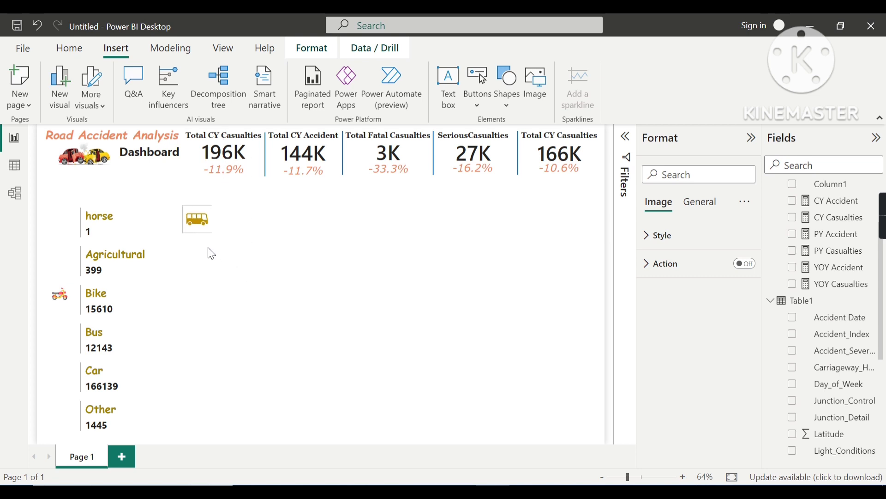
pyautogui.moveTo(205, 203); pyautogui.dragTo(67, 318)
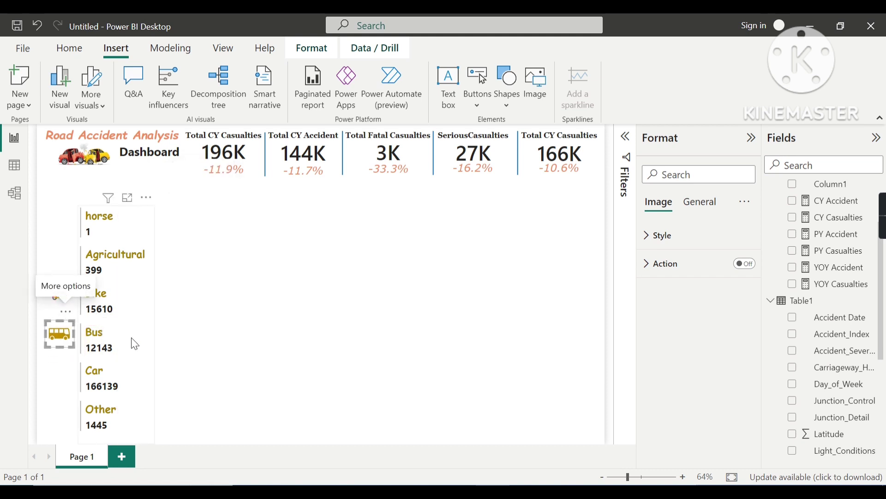
pyautogui.press('Escape')
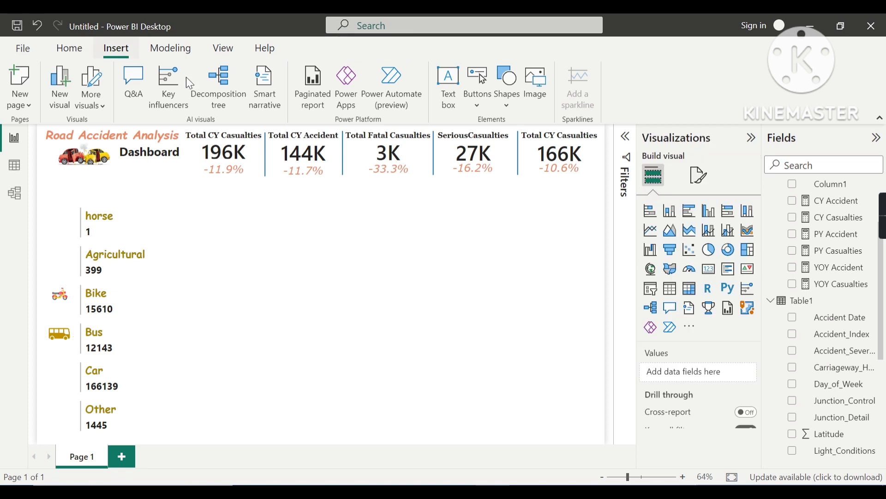
# - Insert the tractro 2 image from the Vehicel Images folder onto the report page
pyautogui.click(527, 96)
pyautogui.click(534, 93)
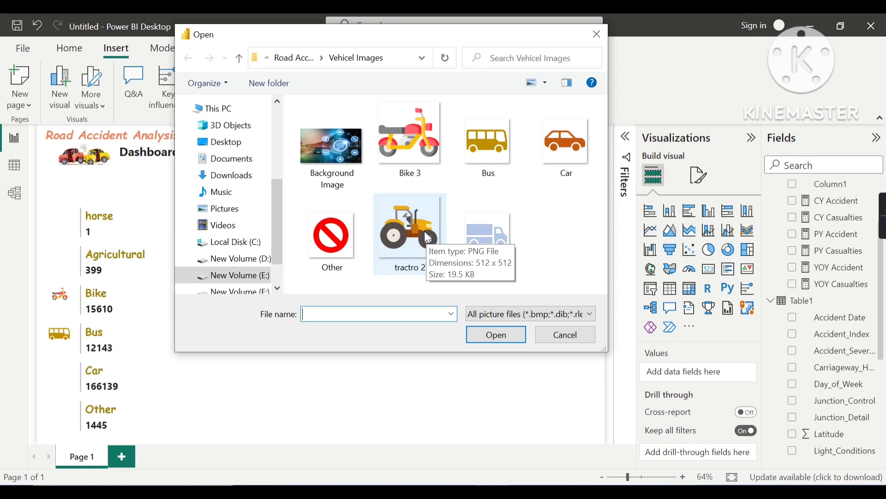
pyautogui.click(425, 231)
pyautogui.click(498, 333)
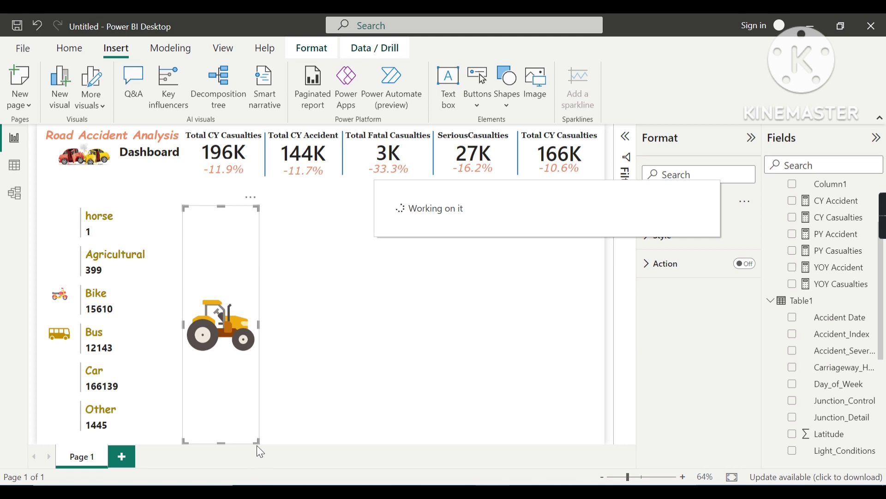
# - Shrink the tractor image to icon size and place it beside the Agricultural entry
pyautogui.moveTo(257, 439); pyautogui.dragTo(240, 269)
pyautogui.moveTo(240, 391); pyautogui.dragTo(236, 248)
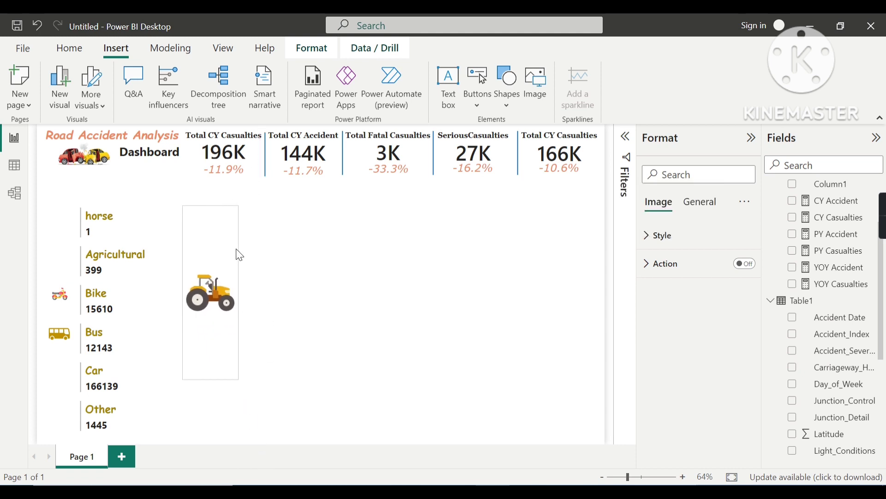
pyautogui.moveTo(235, 212); pyautogui.dragTo(225, 353)
pyautogui.moveTo(215, 319); pyautogui.dragTo(55, 229)
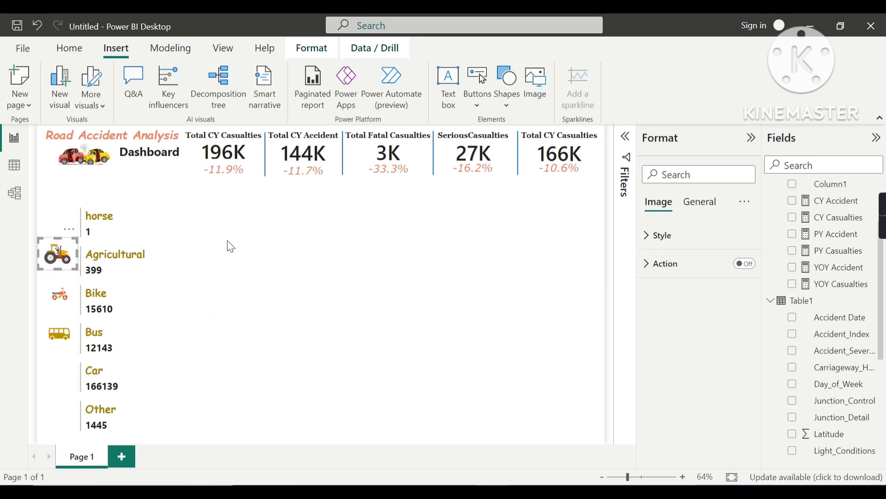
pyautogui.click(152, 238)
# - Insert the Other image from the Vehicel Images folder and fit it at icon size beside the Other entry
pyautogui.click(531, 85)
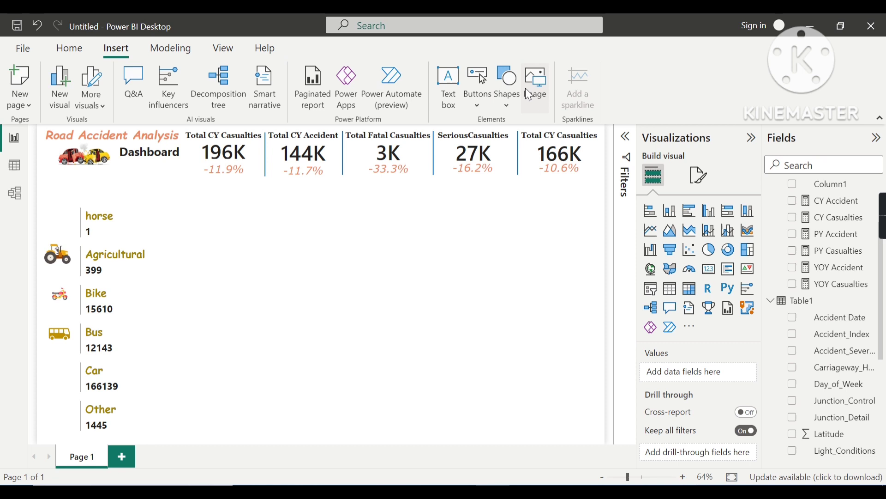
pyautogui.click(341, 244)
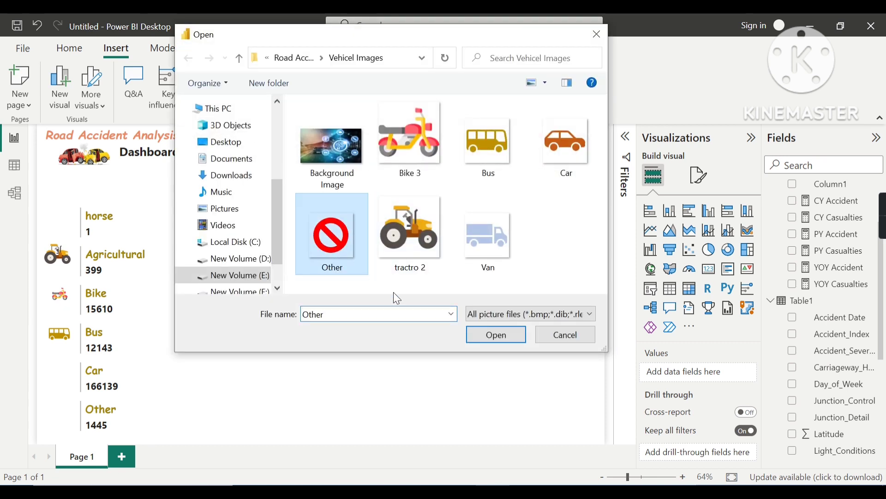
pyautogui.click(486, 337)
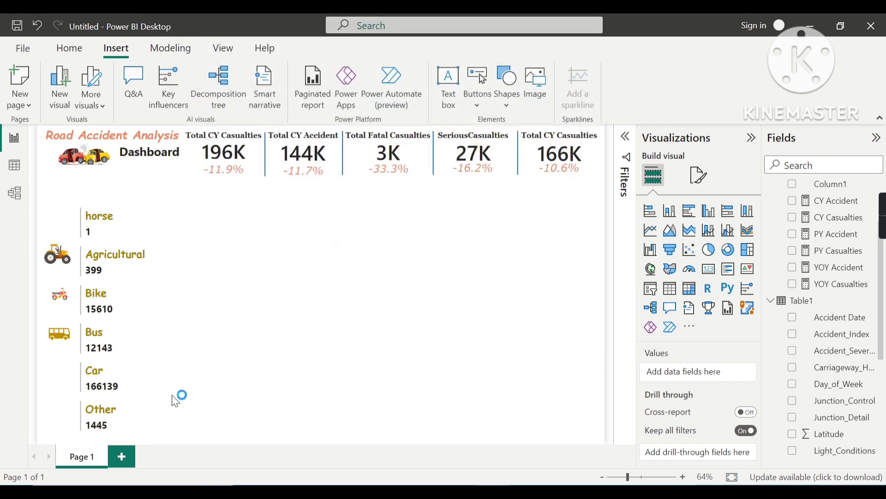
pyautogui.moveTo(222, 442); pyautogui.dragTo(226, 258)
pyautogui.moveTo(217, 210); pyautogui.dragTo(63, 397)
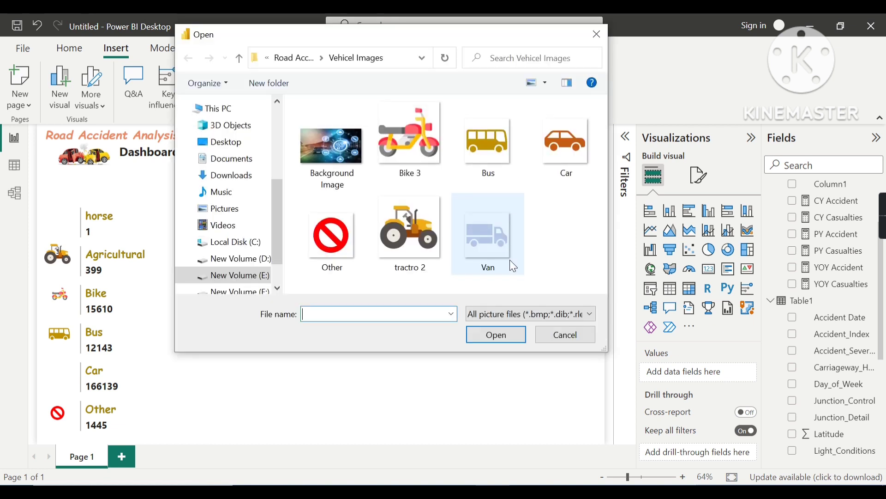
# - Insert the Car image from the Vehicel Images folder and fit it at icon size beside the Car entry
pyautogui.click(561, 157)
pyautogui.click(506, 336)
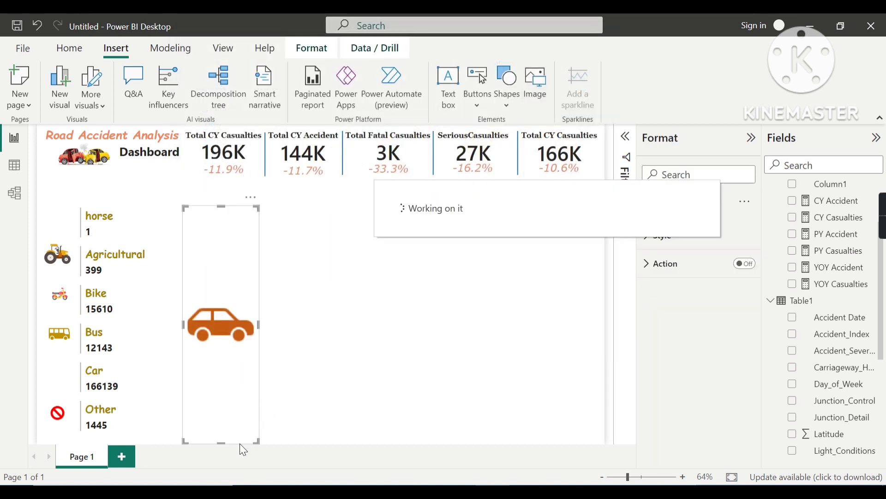
pyautogui.moveTo(222, 441); pyautogui.dragTo(217, 207)
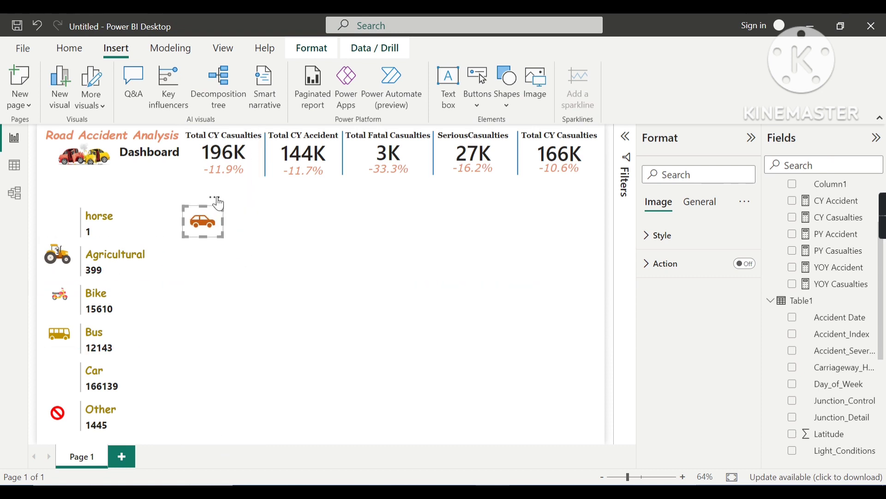
pyautogui.moveTo(91, 354); pyautogui.dragTo(76, 350)
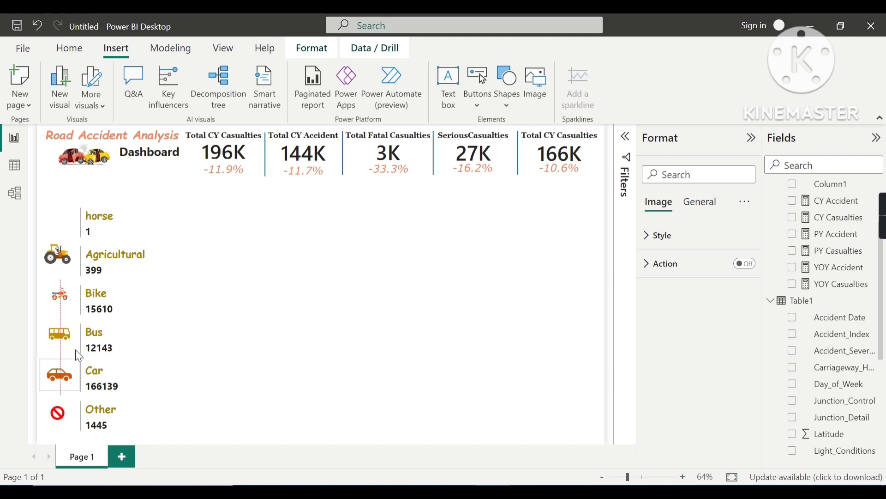
pyautogui.click(138, 280)
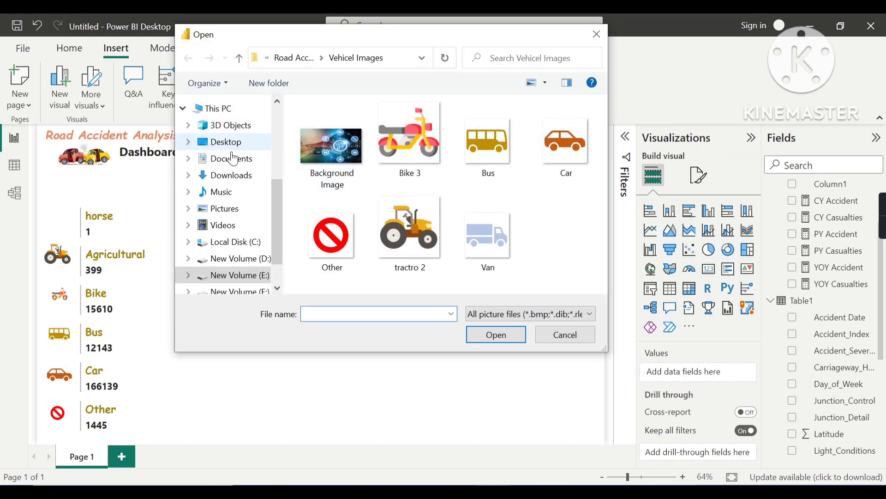
# - Browse the Downloads and Pictures folders for a horse image
pyautogui.click(230, 175)
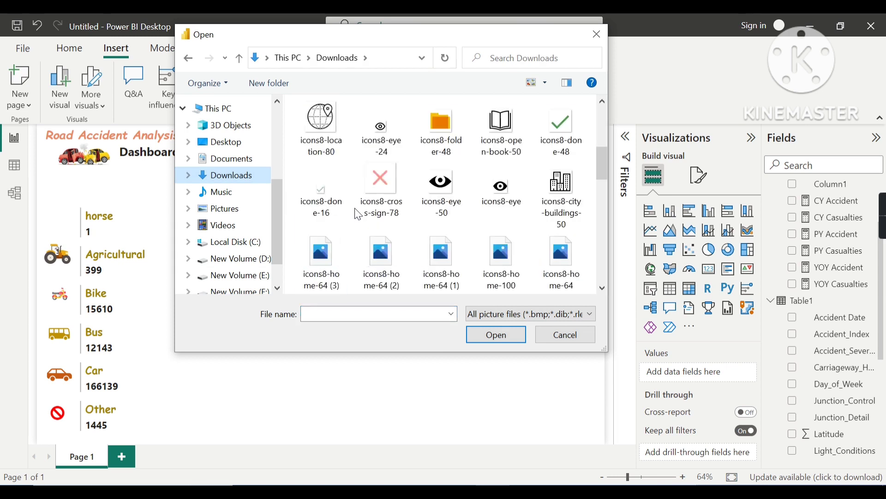
pyautogui.scroll(5, 358, 210)
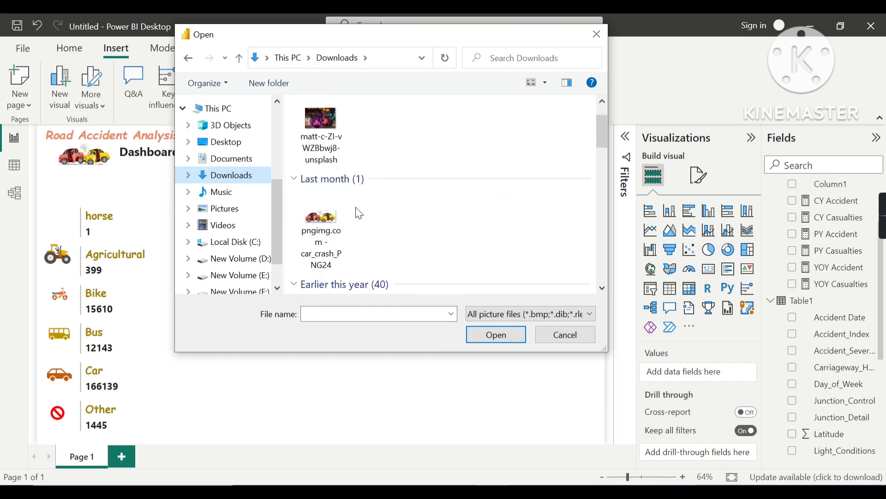
pyautogui.scroll(-15, 356, 208)
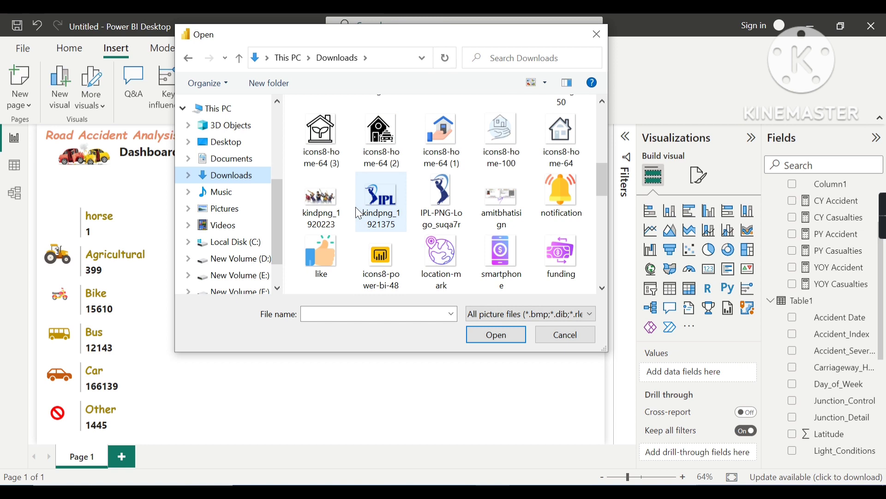
pyautogui.scroll(-5, 356, 207)
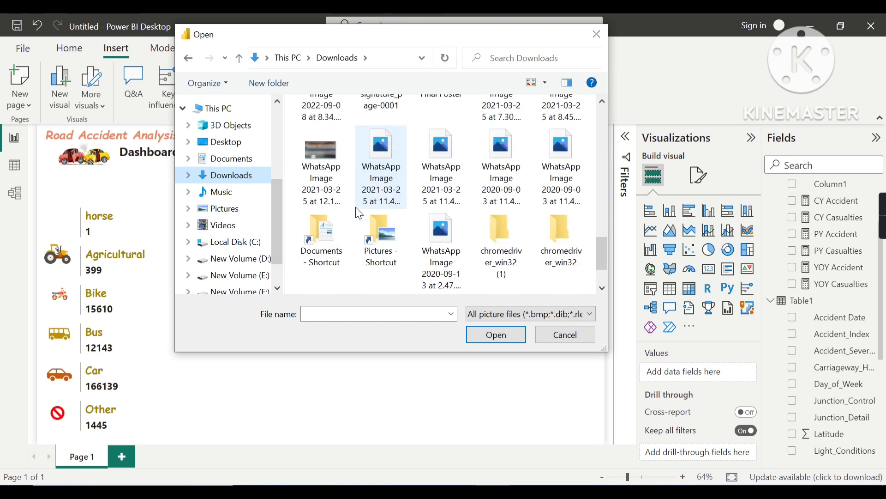
pyautogui.scroll(5, 356, 207)
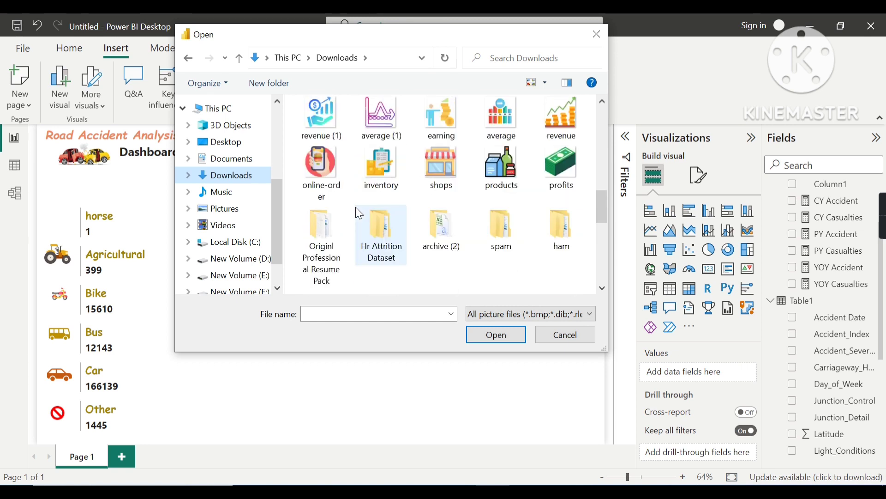
pyautogui.scroll(15, 355, 207)
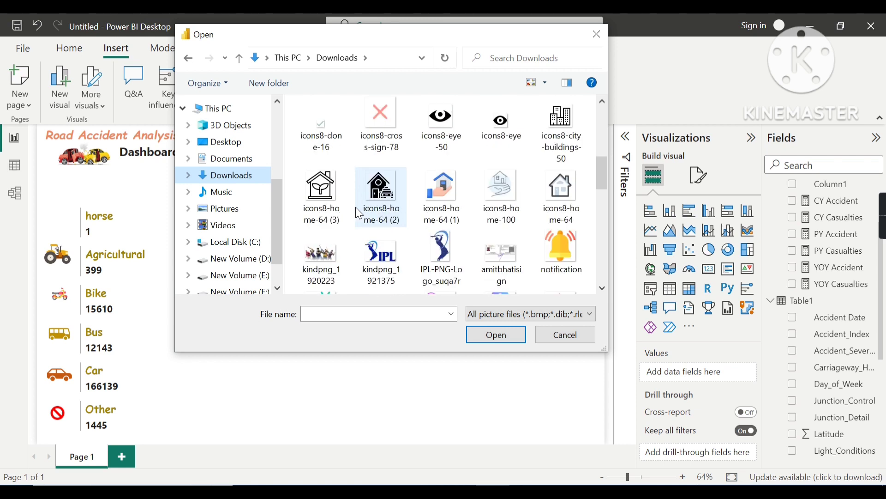
pyautogui.scroll(2, 356, 207)
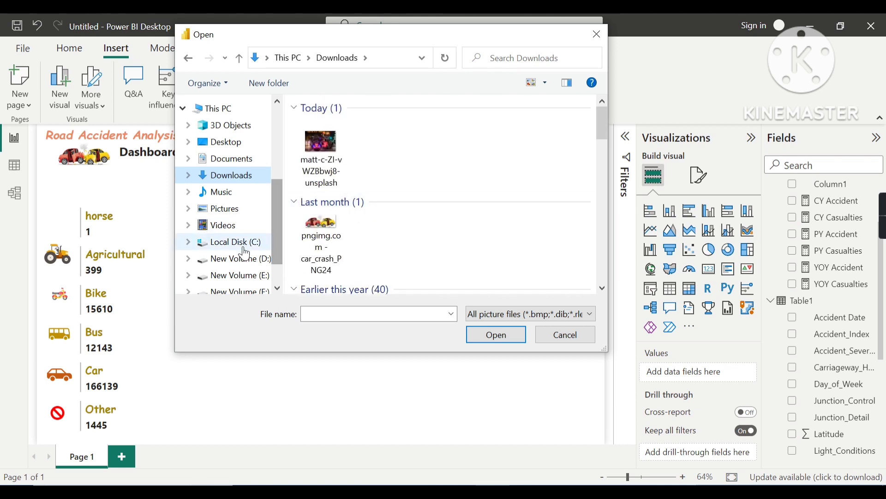
pyautogui.click(234, 210)
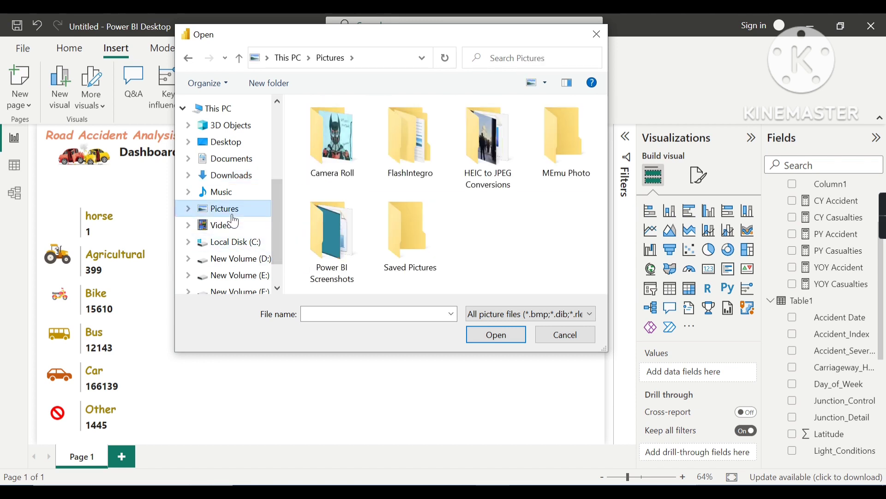
pyautogui.click(231, 143)
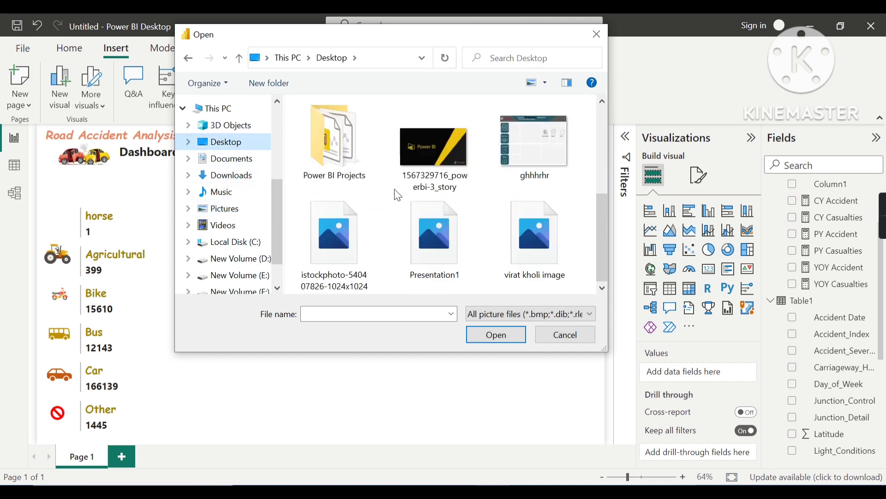
pyautogui.click(350, 249)
pyautogui.click(494, 333)
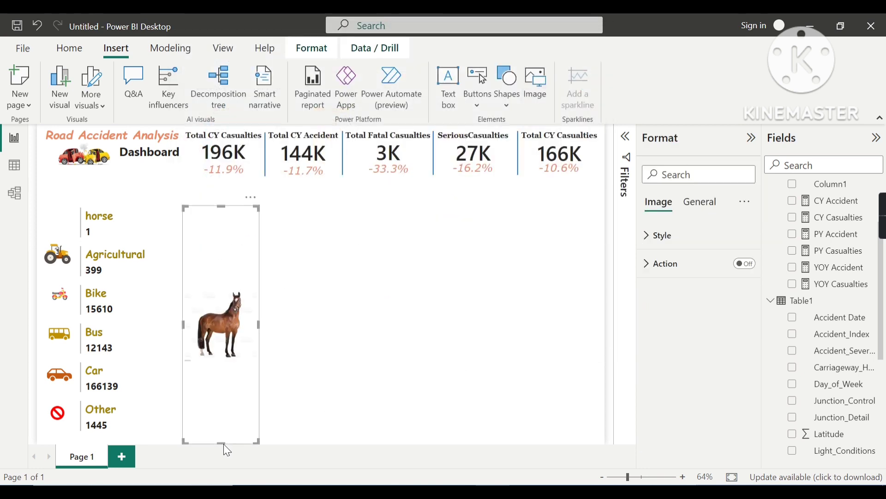
# - Shrink the horse image to icon size and place it beside the horse entry
pyautogui.moveTo(221, 443); pyautogui.dragTo(529, 427)
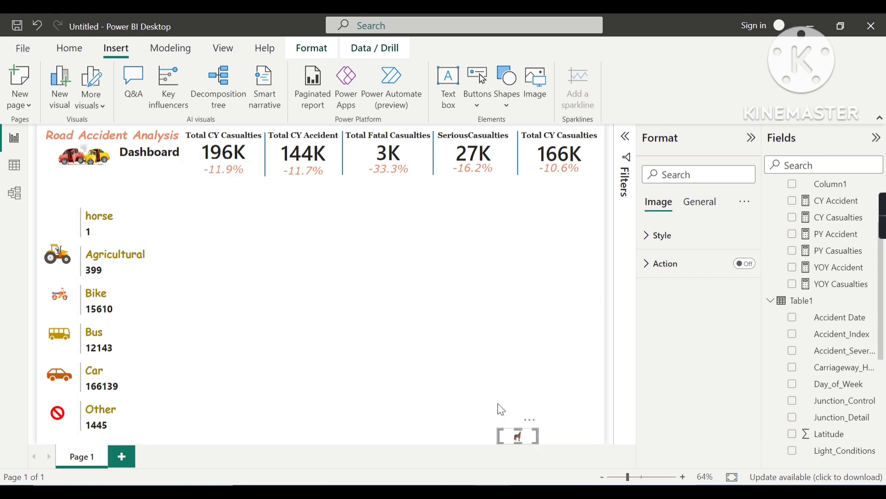
pyautogui.moveTo(521, 435); pyautogui.dragTo(596, 428)
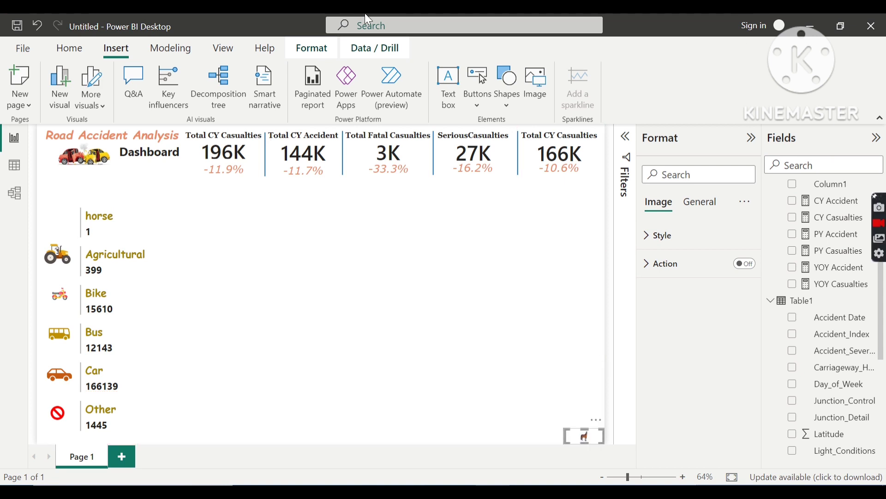
pyautogui.moveTo(371, 322); pyautogui.dragTo(75, 237)
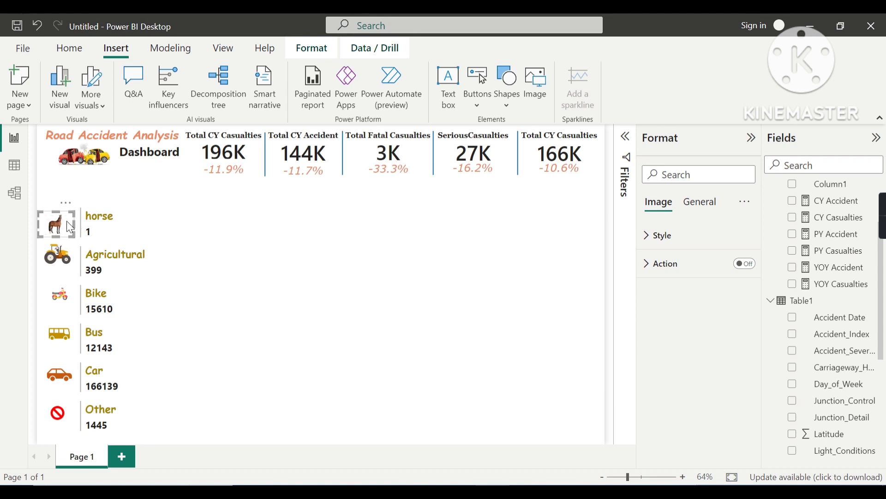
pyautogui.moveTo(70, 205); pyautogui.dragTo(72, 213)
pyautogui.click(283, 312)
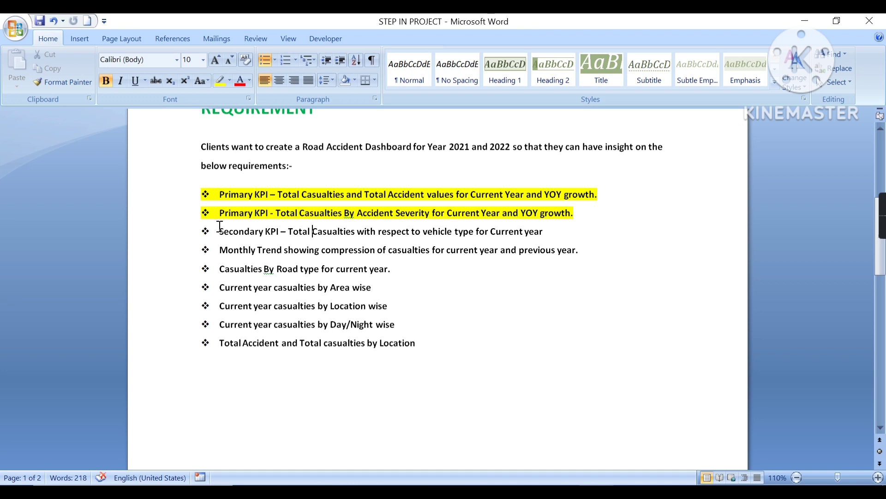
# - In the STEP IN PROJECT Word document, highlight the Secondary KPI requirement about casualties by vehicle type in yellow
pyautogui.moveTo(220, 227)
pyautogui.mouseDown()
pyautogui.moveTo(376, 234)
pyautogui.moveTo(531, 220)
pyautogui.moveTo(539, 233)
pyautogui.moveTo(555, 235)
pyautogui.moveTo(429, 229)
pyautogui.moveTo(223, 250)
pyautogui.moveTo(206, 234)
pyautogui.mouseUp()
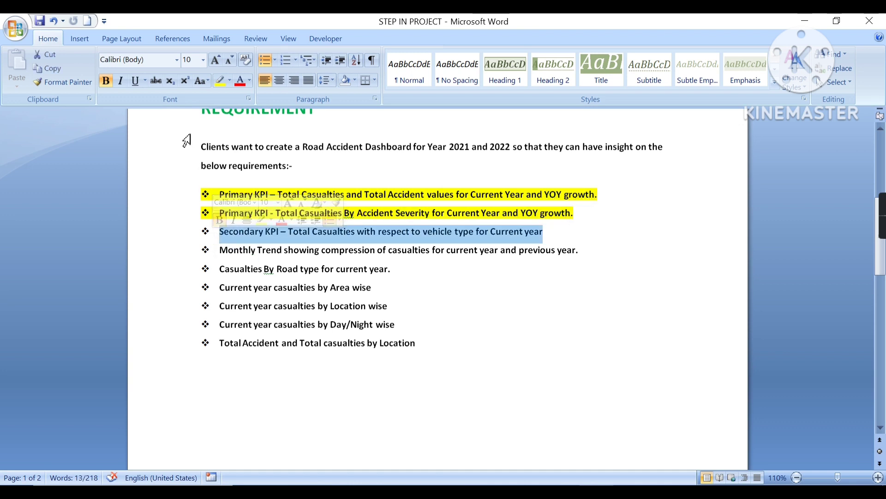
pyautogui.click(220, 81)
pyautogui.press('Left')
pyautogui.click(221, 250)
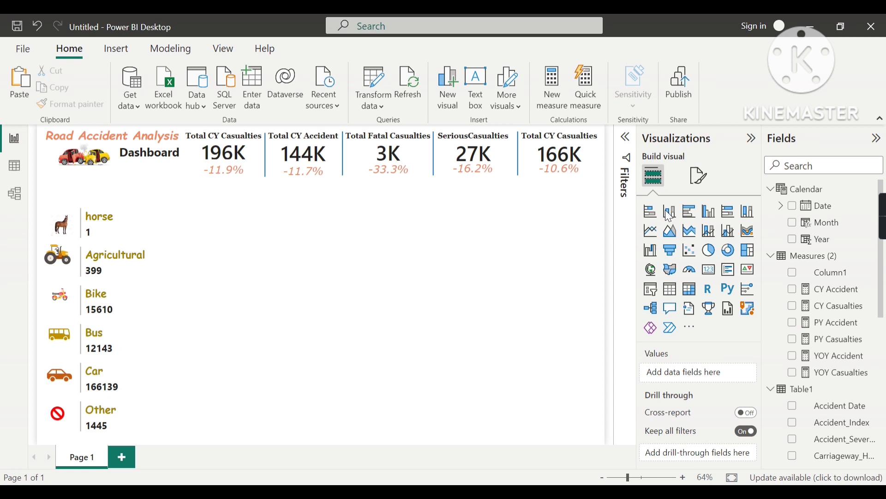
# - Add an area chart beside the vehicle list and resize it to a wide, shorter rectangle below the KPI cards
pyautogui.moveTo(672, 243); pyautogui.dragTo(247, 277)
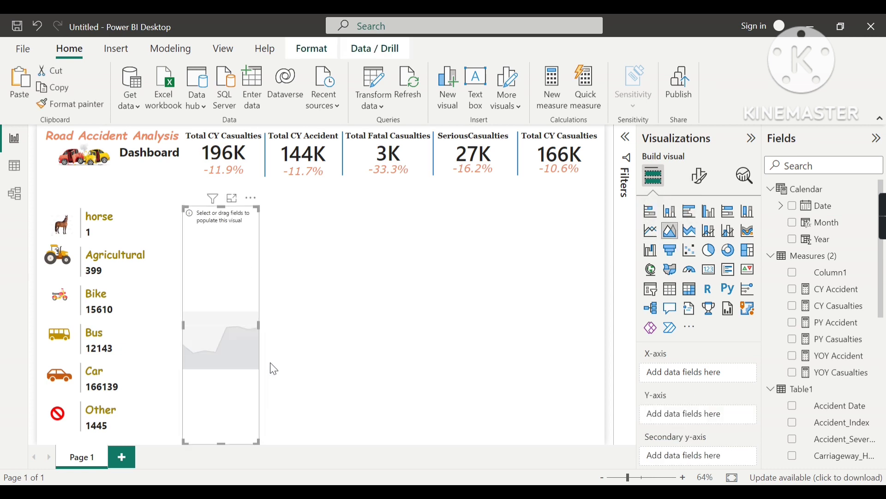
pyautogui.moveTo(259, 443); pyautogui.dragTo(435, 318)
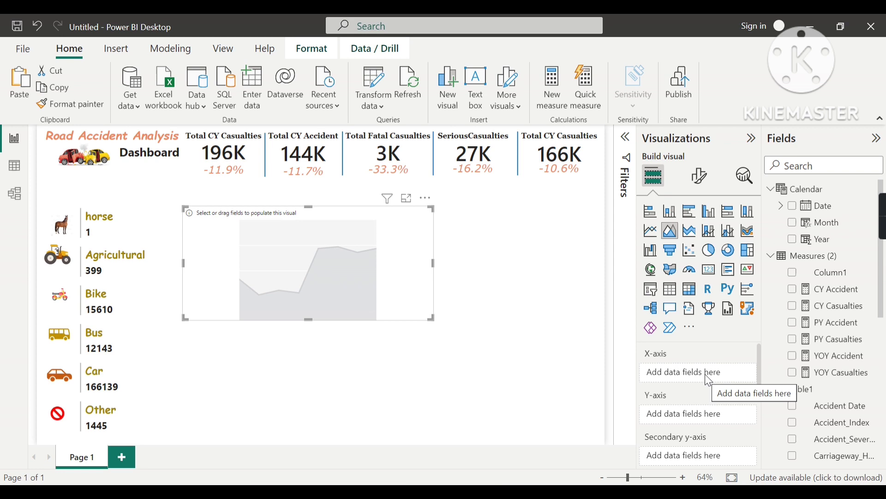
# - Plot CY Casualties on the area chart's Y-axis against the Calendar table's Month on the X-axis
pyautogui.scroll(-1, 699, 374)
pyautogui.scroll(1, 700, 374)
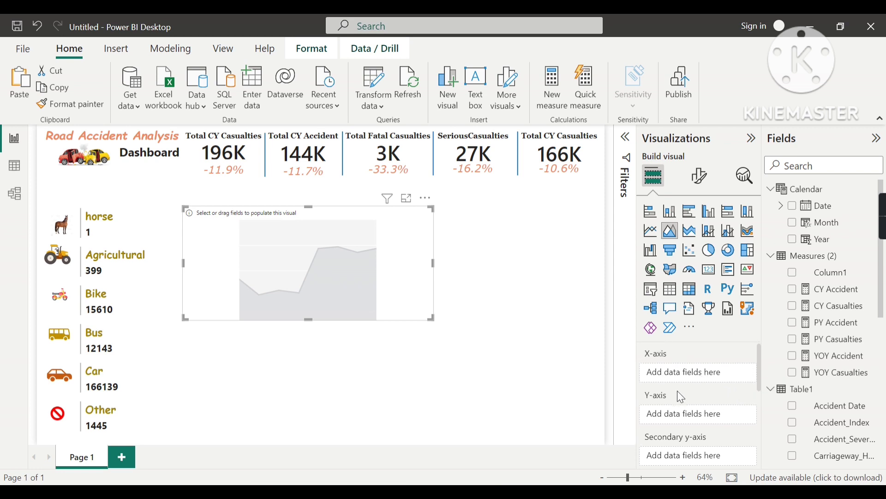
pyautogui.scroll(-2, 697, 420)
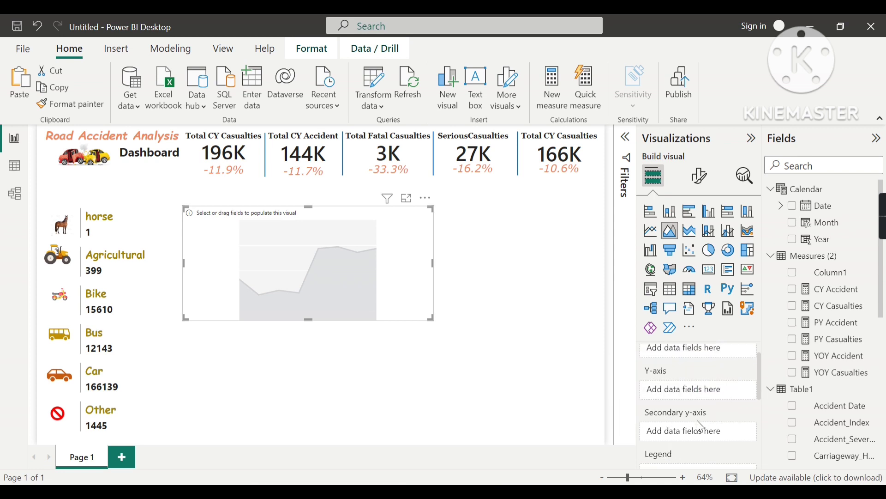
pyautogui.scroll(2, 671, 396)
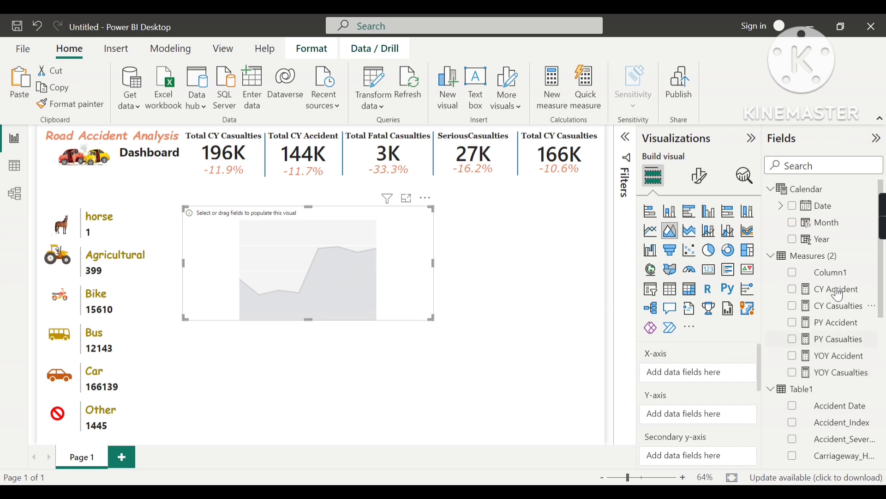
pyautogui.moveTo(822, 225); pyautogui.dragTo(700, 372)
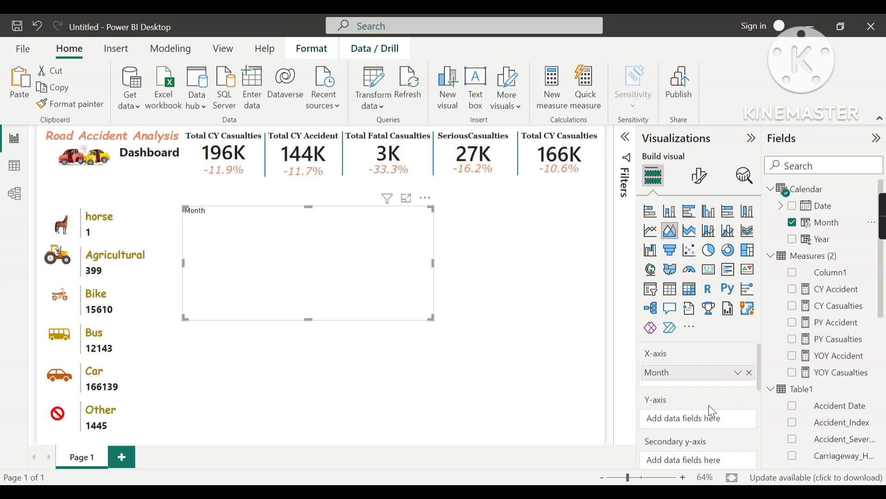
pyautogui.scroll(-1, 714, 409)
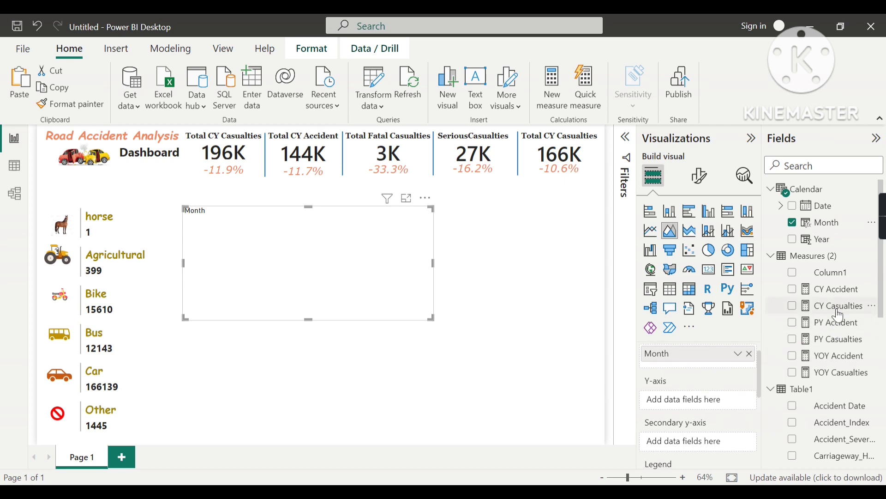
pyautogui.moveTo(843, 316); pyautogui.dragTo(708, 404)
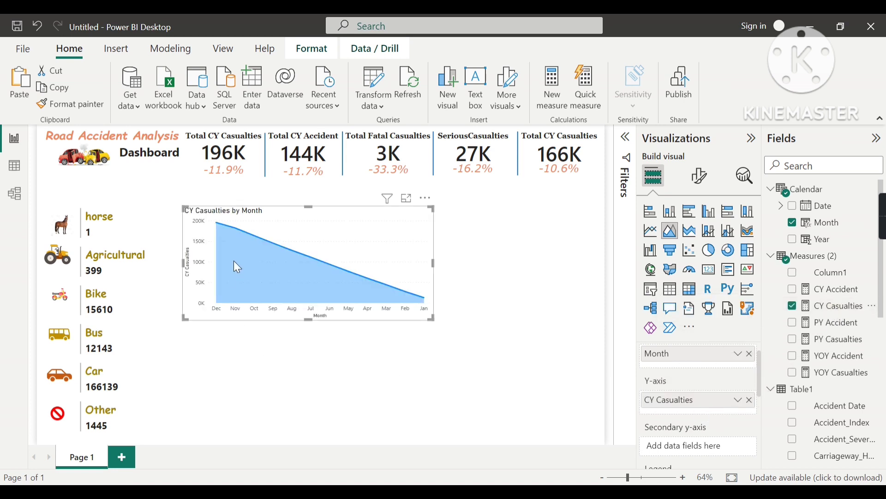
pyautogui.scroll(-1, 733, 397)
pyautogui.scroll(-2, 733, 397)
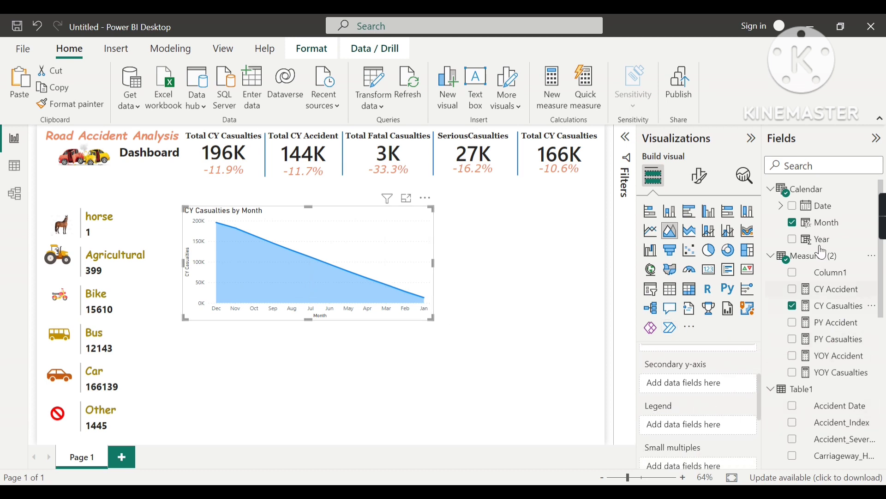
pyautogui.moveTo(816, 206)
pyautogui.mouseDown()
pyautogui.moveTo(717, 415)
pyautogui.moveTo(695, 430)
pyautogui.mouseUp()
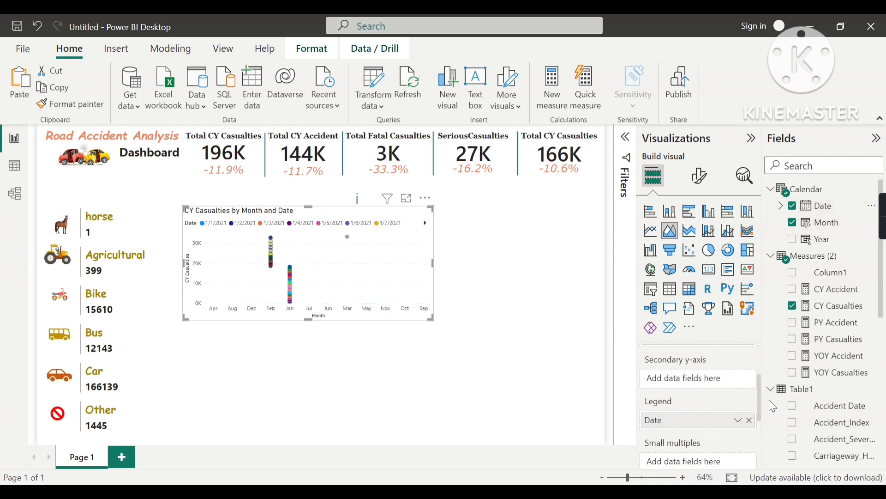
pyautogui.scroll(-2, 707, 410)
pyautogui.scroll(4, 706, 411)
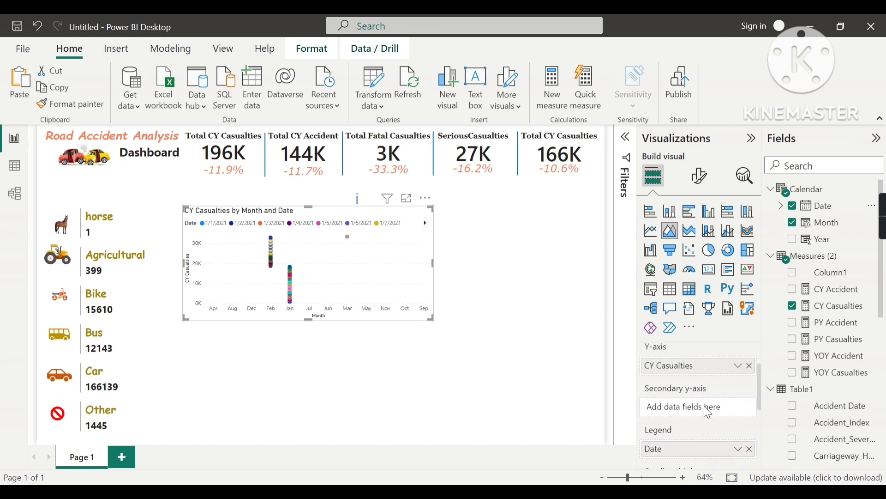
pyautogui.click(749, 446)
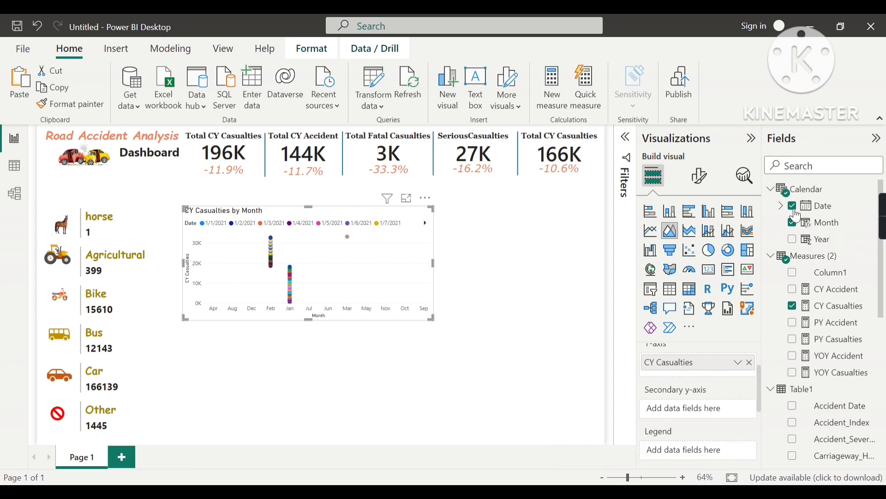
pyautogui.click(793, 208)
# - Split the area chart by the Calendar table's Year as legend and sort its axis by CY Casualties ascending
pyautogui.moveTo(820, 240); pyautogui.dragTo(701, 457)
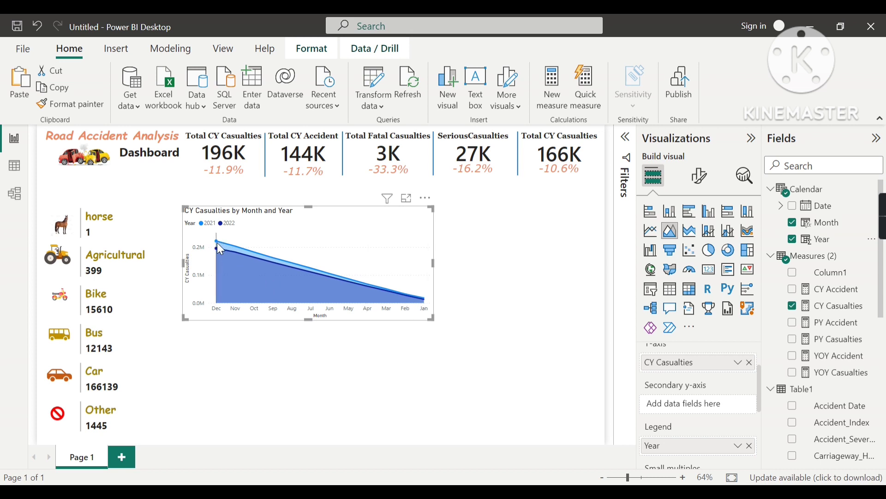
pyautogui.moveTo(214, 242)
pyautogui.click(426, 199)
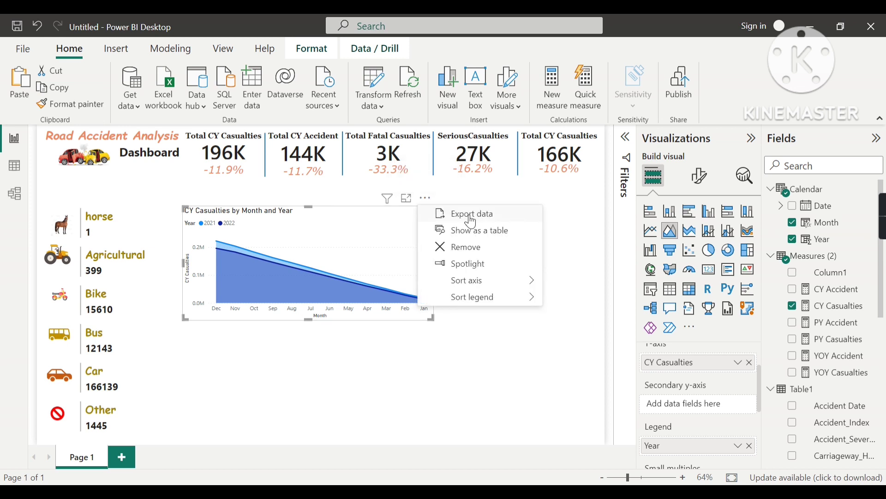
pyautogui.moveTo(499, 287)
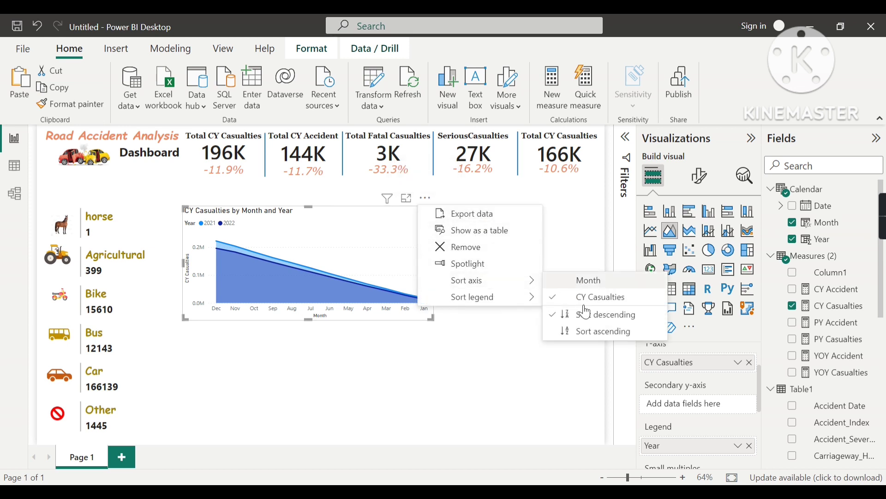
pyautogui.click(591, 332)
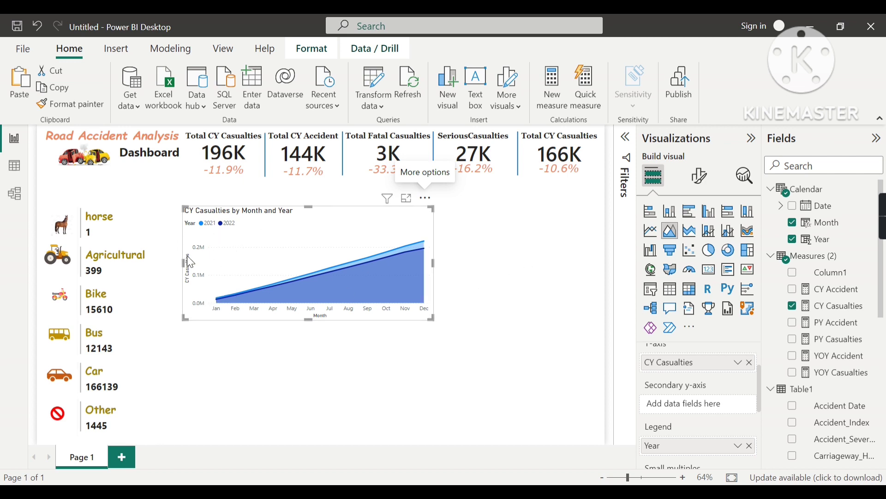
# - Move the area chart closer to the vehicle list and open its visual formatting options
pyautogui.moveTo(223, 229); pyautogui.dragTo(200, 230)
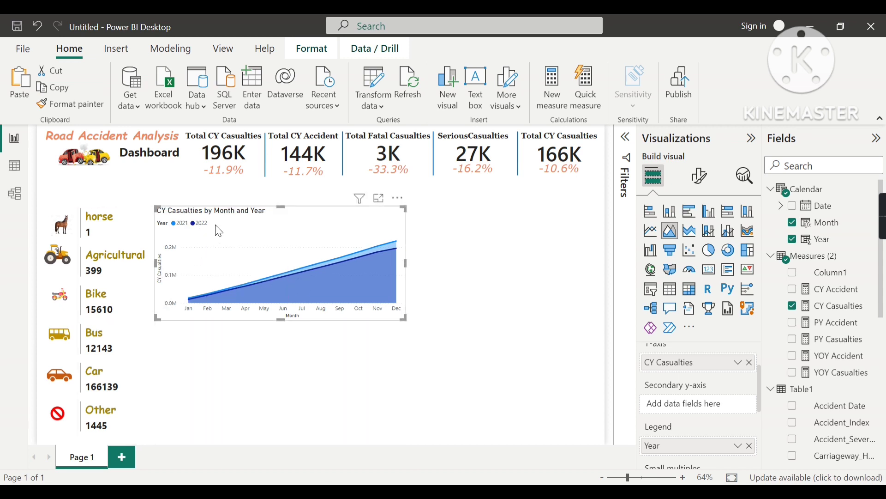
pyautogui.moveTo(224, 226); pyautogui.dragTo(226, 225)
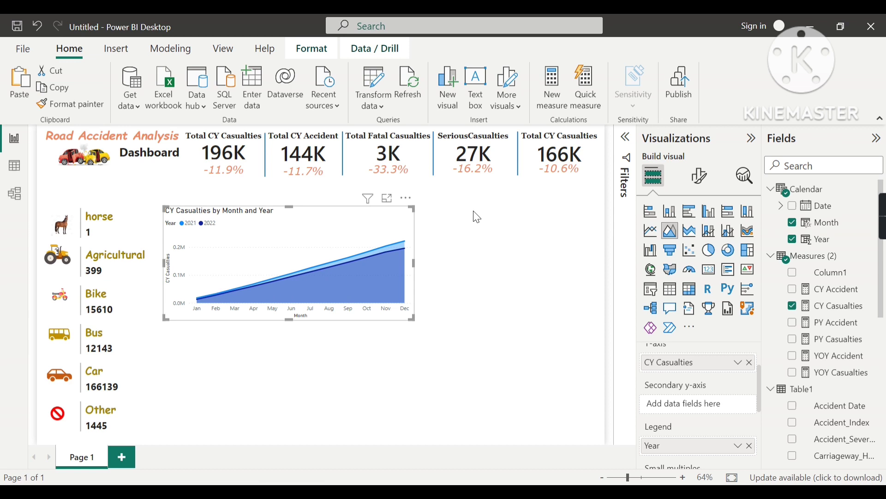
pyautogui.click(701, 176)
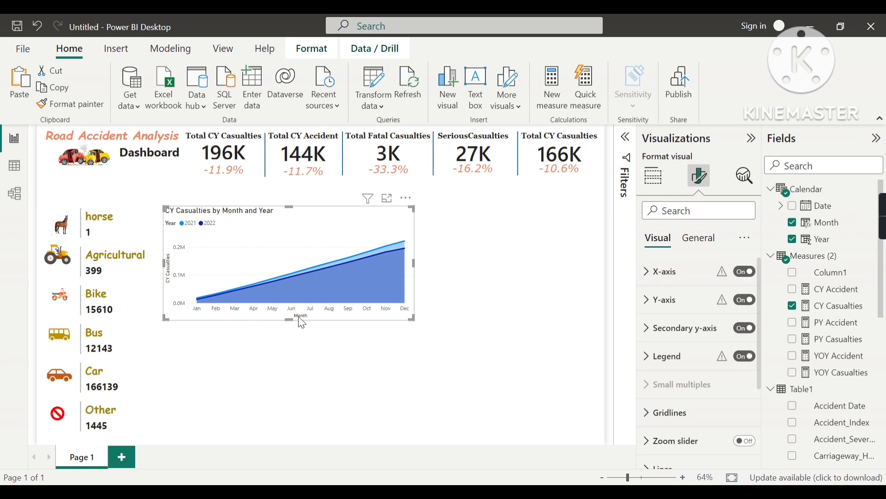
# - Hide the area chart's X-axis title and make the month labels size 12 and bold
pyautogui.click(655, 277)
pyautogui.scroll(-3, 736, 396)
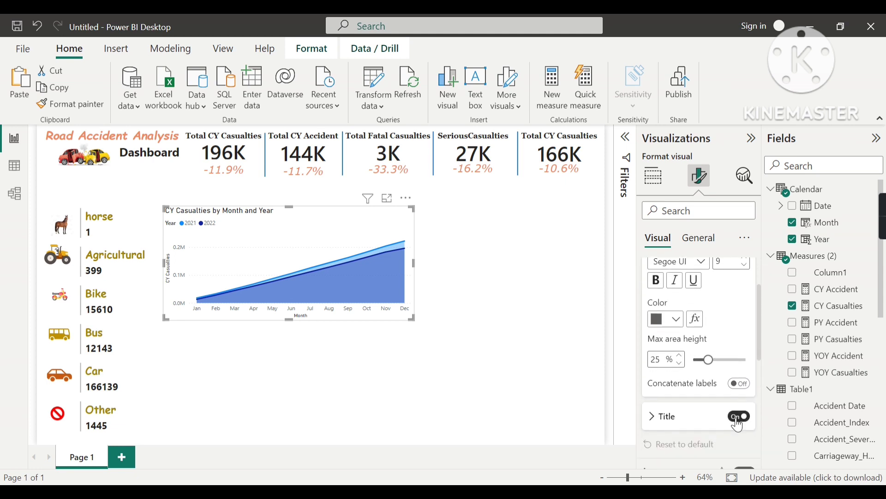
pyautogui.scroll(3, 696, 372)
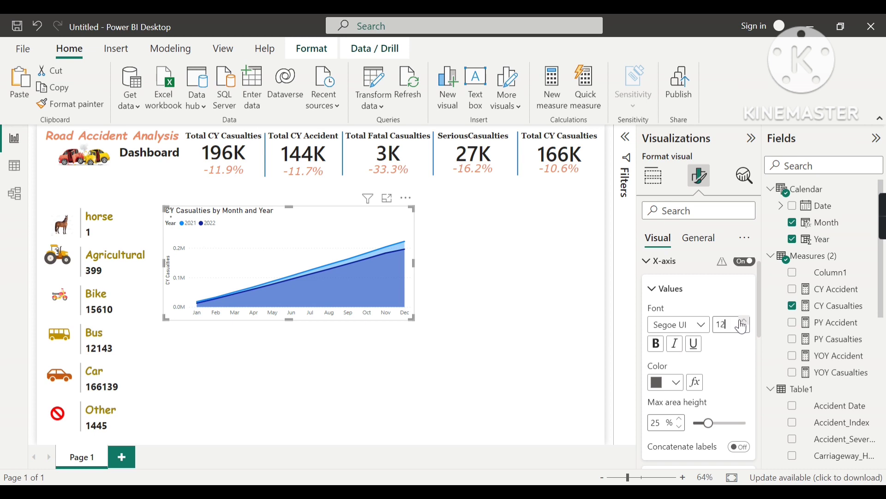
pyautogui.click(657, 346)
pyautogui.scroll(1, 661, 314)
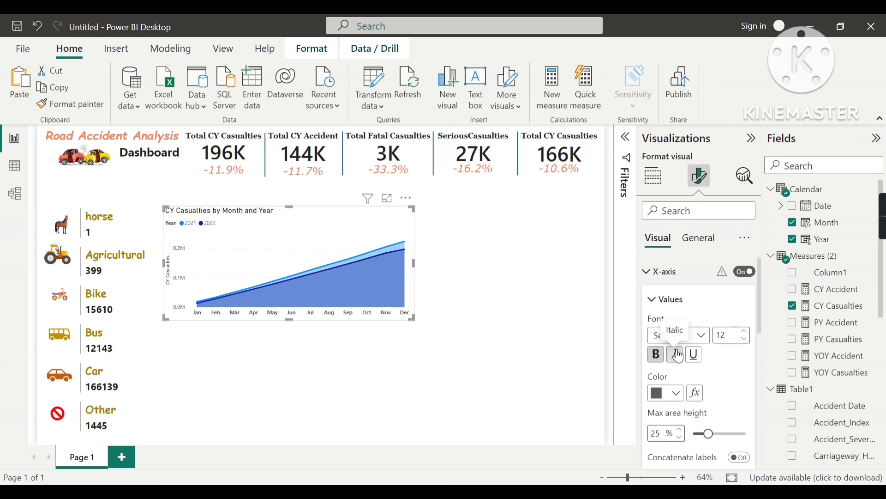
pyautogui.click(649, 274)
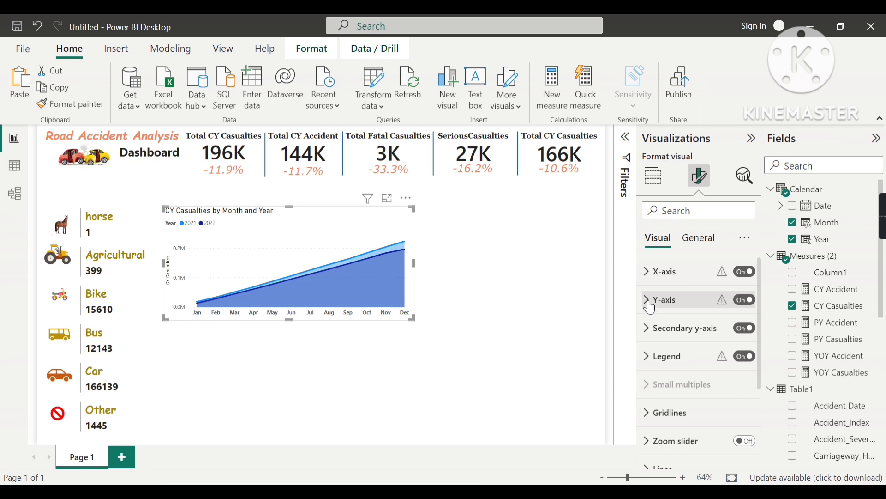
# - Turn off the area chart's Y-axis together with its title, and the secondary y-axis
pyautogui.click(739, 302)
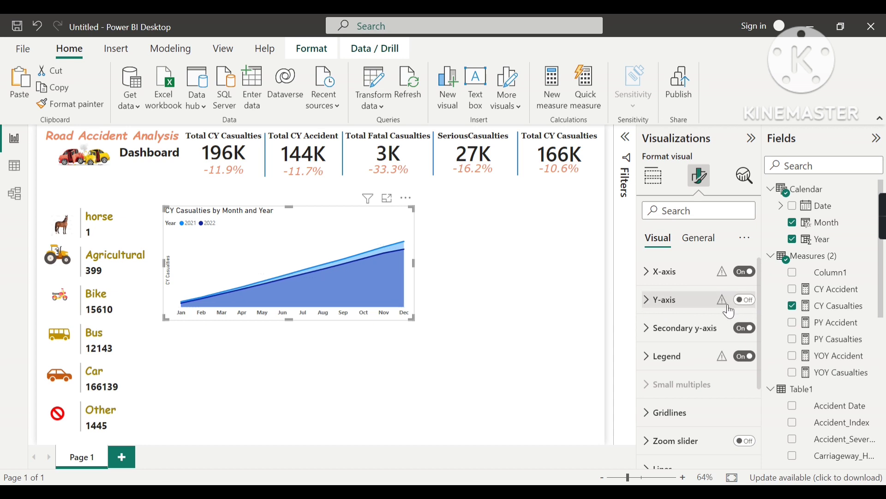
pyautogui.click(658, 302)
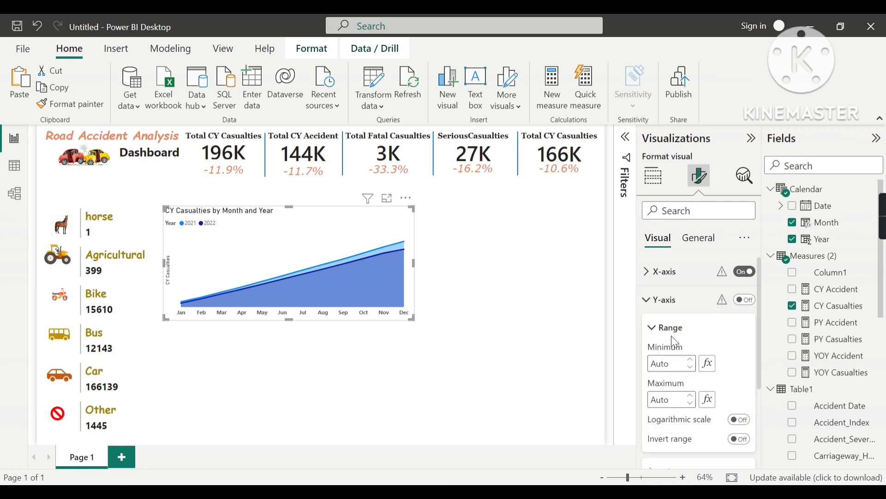
pyautogui.scroll(-3, 676, 342)
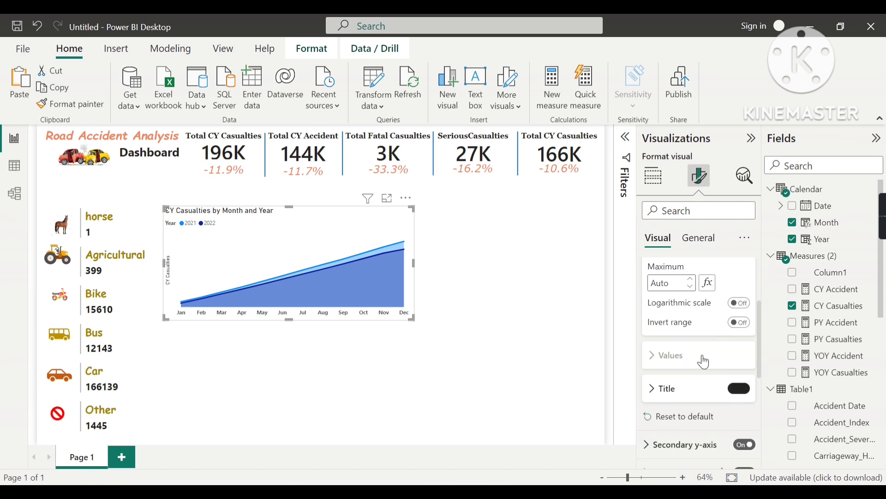
pyautogui.scroll(3, 706, 363)
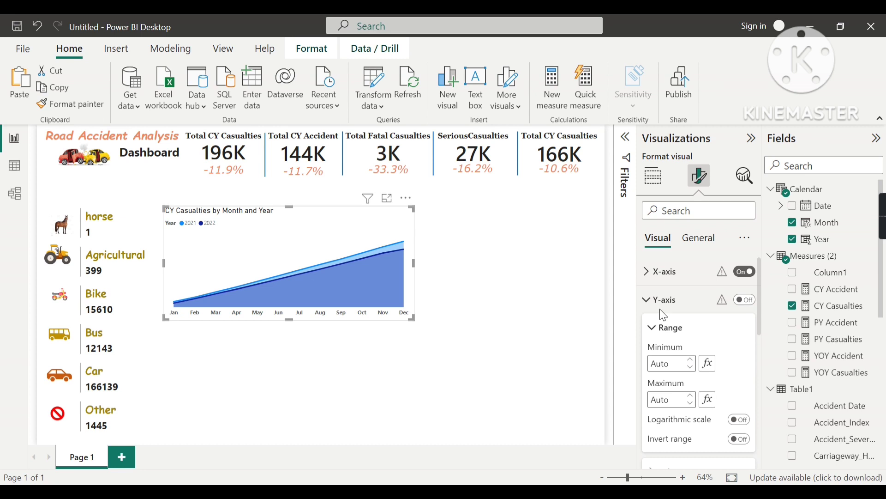
pyautogui.click(660, 301)
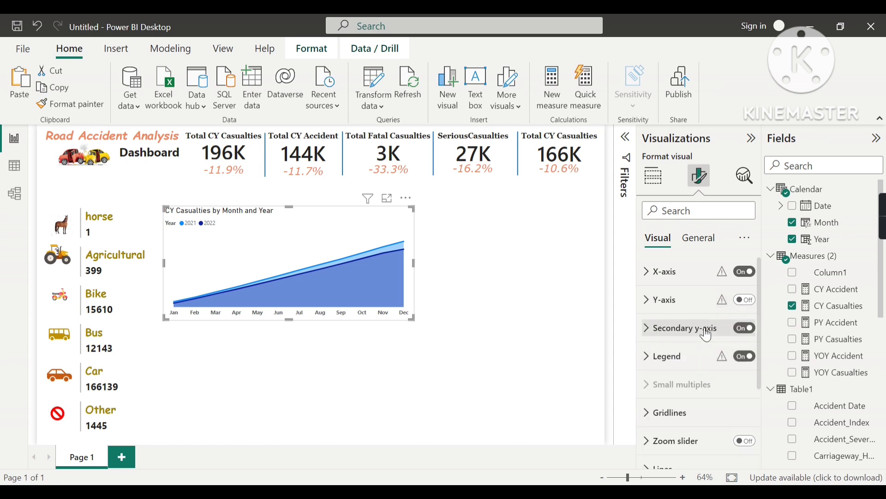
pyautogui.click(746, 329)
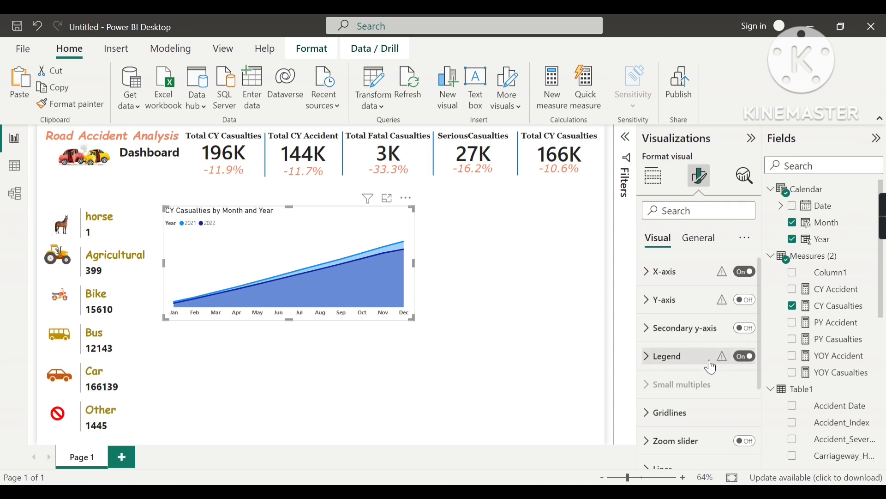
# - Place the area chart's legend at Center right
pyautogui.click(681, 368)
pyautogui.scroll(-2, 687, 369)
pyautogui.click(703, 369)
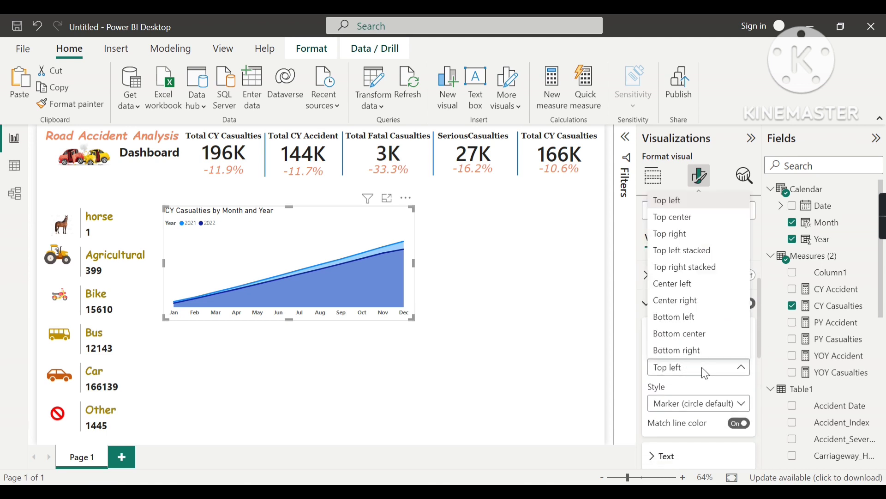
pyautogui.click(677, 307)
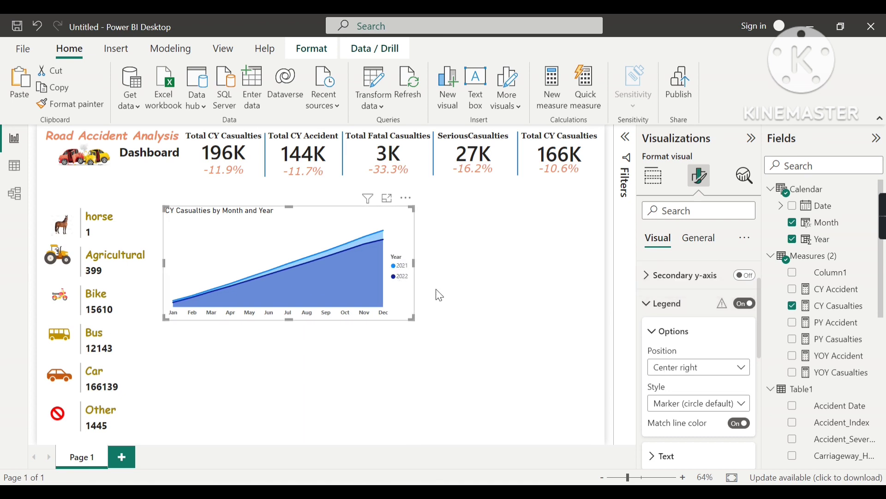
# - Make the legend text size 10 and bold, and hide the legend title
pyautogui.scroll(-1, 678, 329)
pyautogui.scroll(-3, 667, 406)
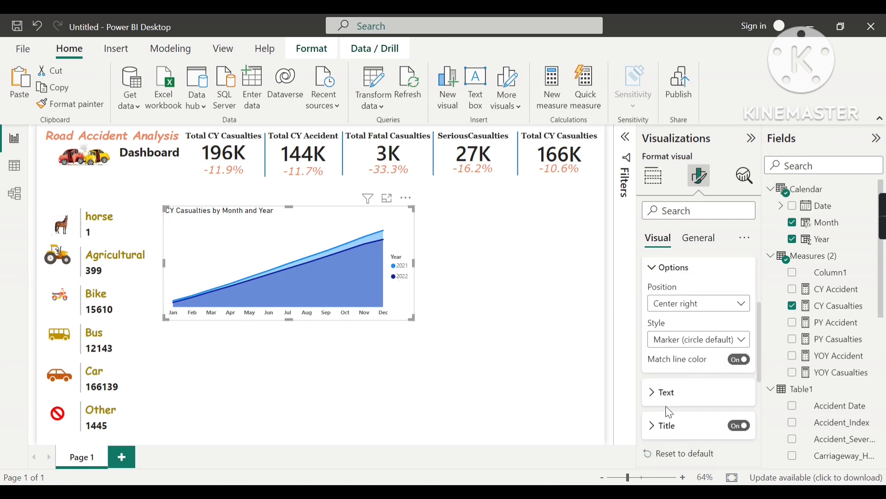
pyautogui.click(667, 392)
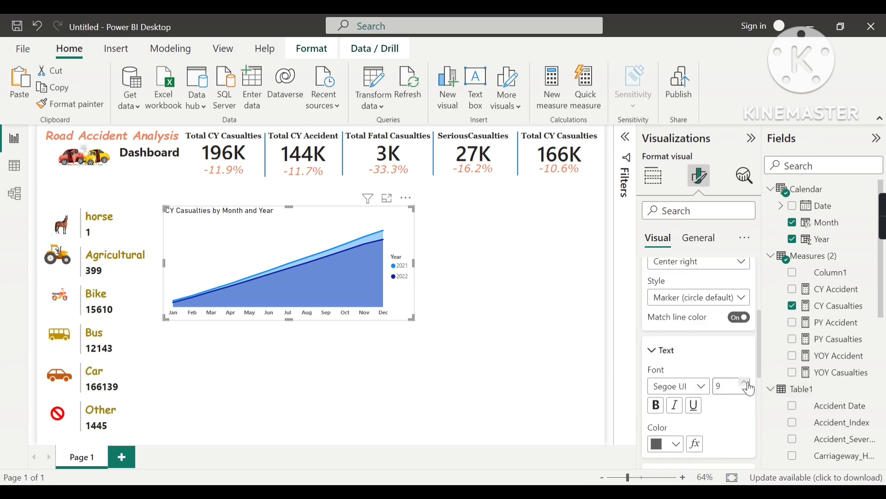
pyautogui.click(656, 405)
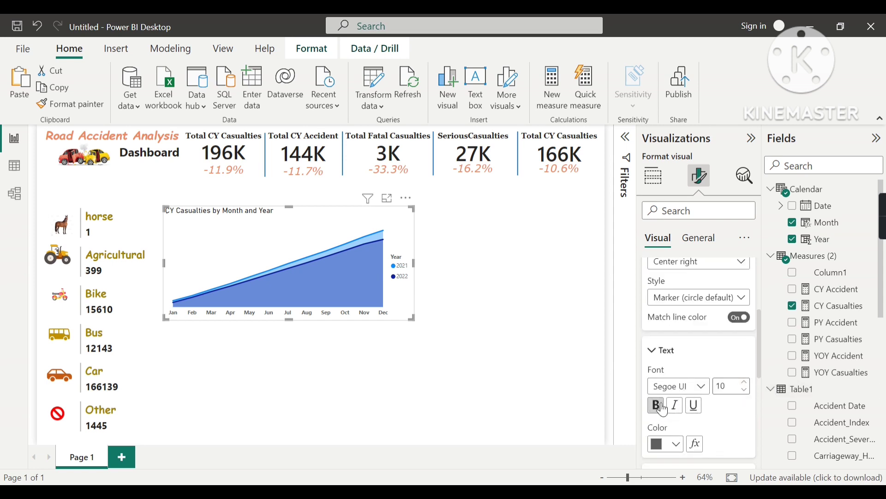
pyautogui.click(653, 354)
pyautogui.scroll(1, 679, 355)
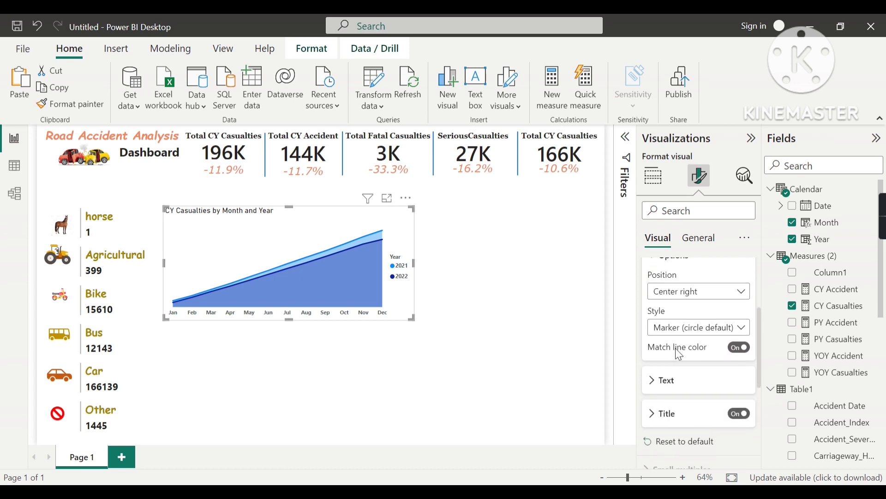
pyautogui.click(734, 421)
pyautogui.scroll(2, 674, 381)
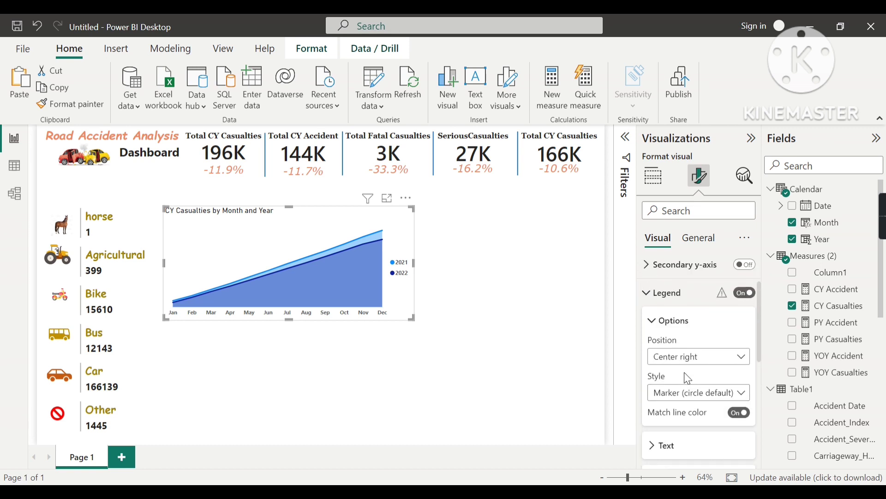
pyautogui.scroll(2, 674, 364)
pyautogui.click(647, 356)
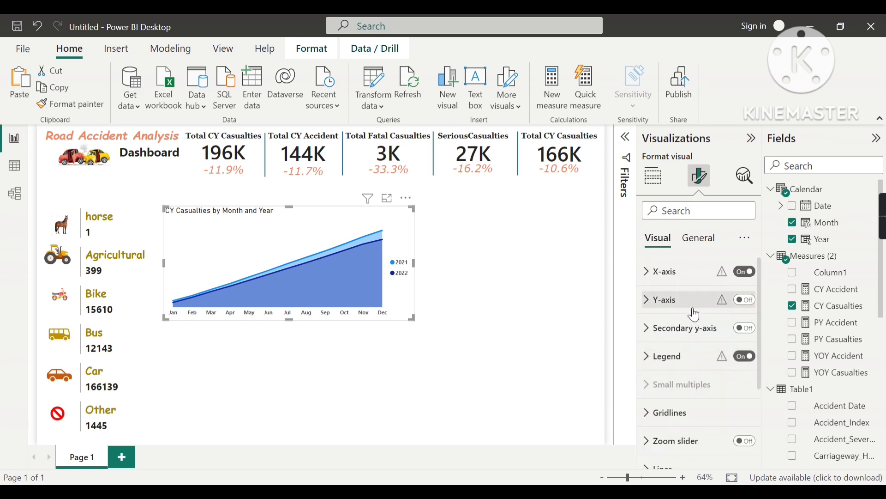
# - Turn off the area chart's background effect
pyautogui.click(694, 248)
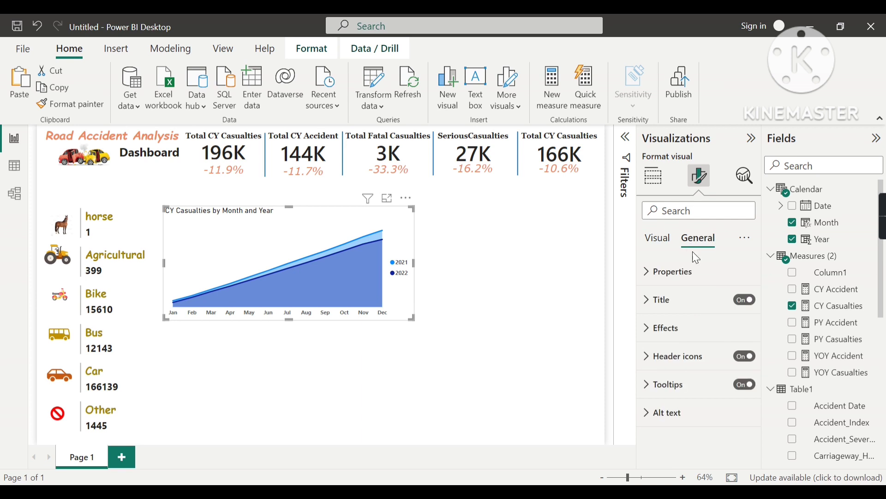
pyautogui.click(734, 331)
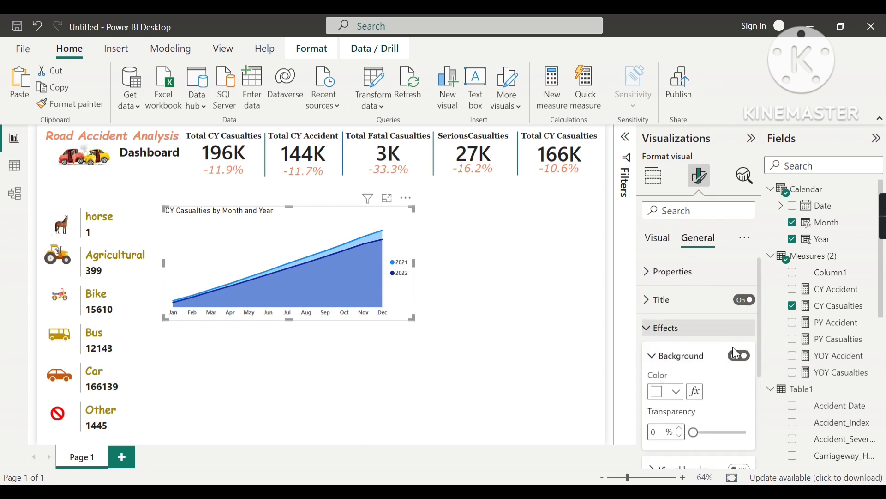
pyautogui.click(740, 359)
pyautogui.click(739, 359)
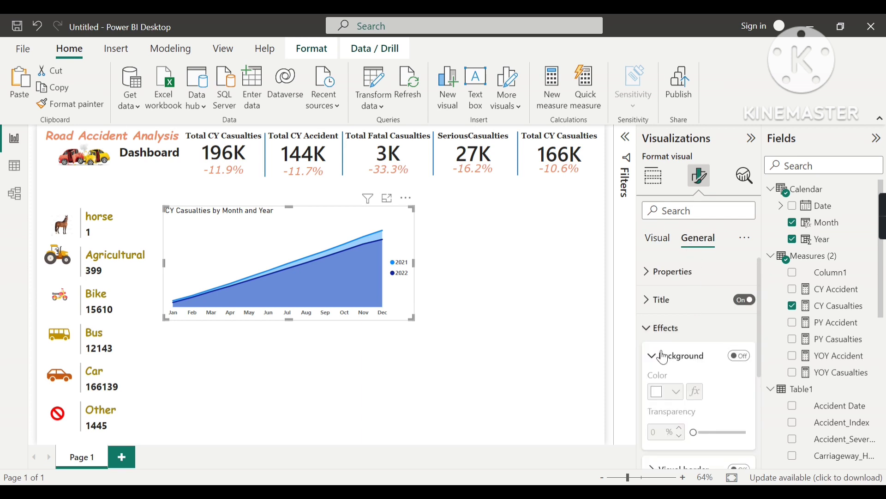
pyautogui.click(656, 330)
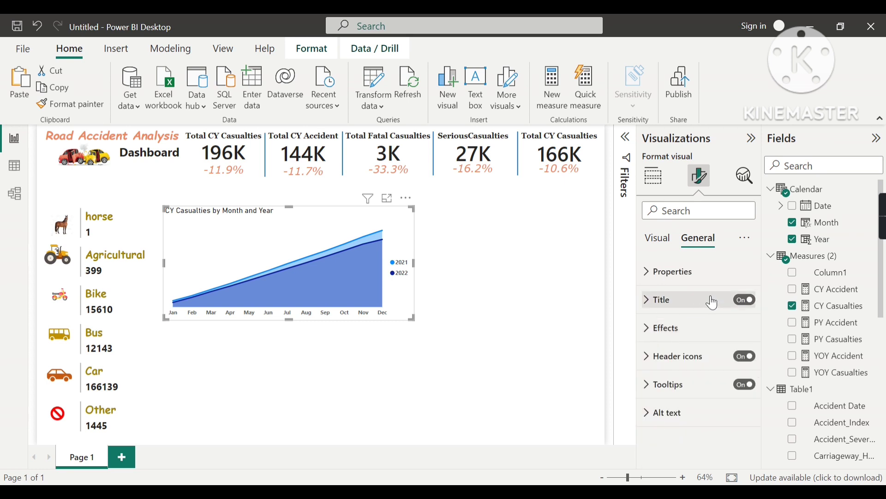
# - Open the area chart's title settings and check the monthly trend requirement in the Word project document
pyautogui.click(681, 300)
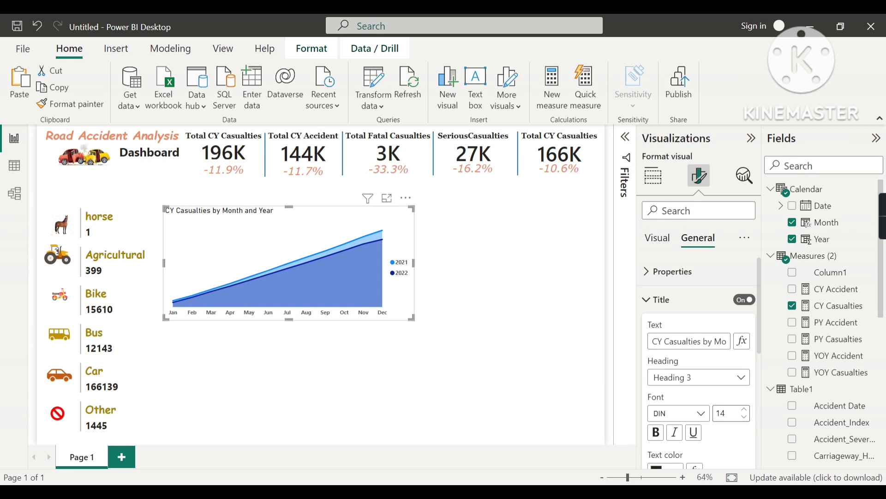
pyautogui.click(596, 437)
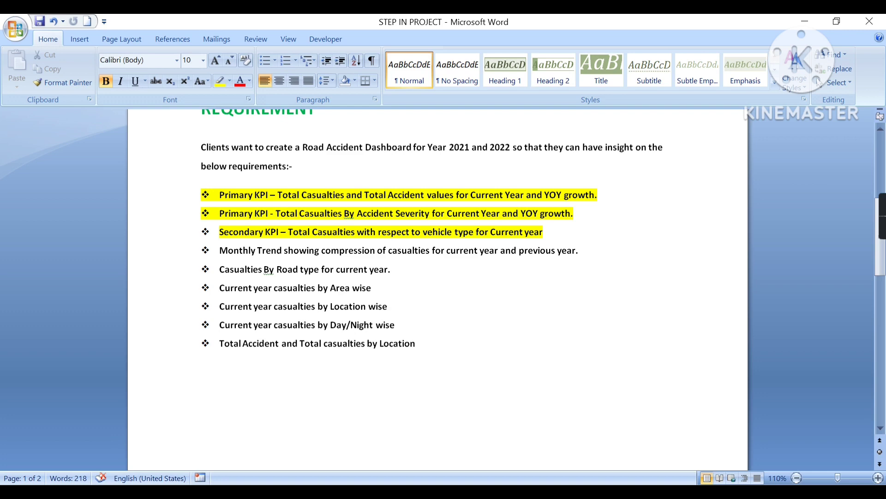
pyautogui.click(496, 446)
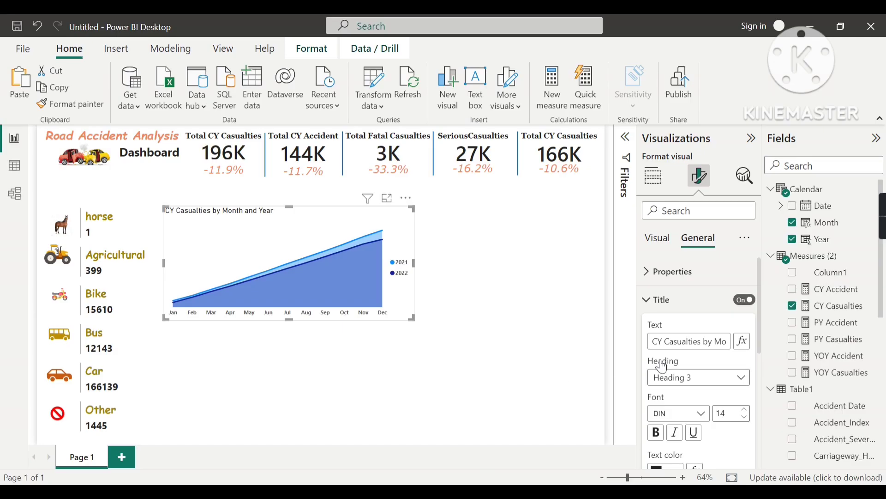
# - Replace the area chart's title text with "Casualties CY Year VS PY year"
pyautogui.click(654, 340)
pyautogui.moveTo(675, 338); pyautogui.dragTo(739, 341)
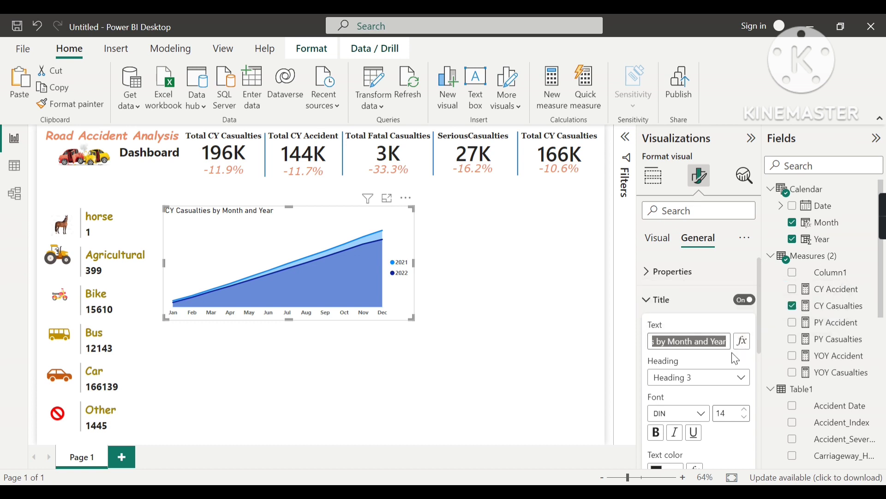
pyautogui.write('Casualties')
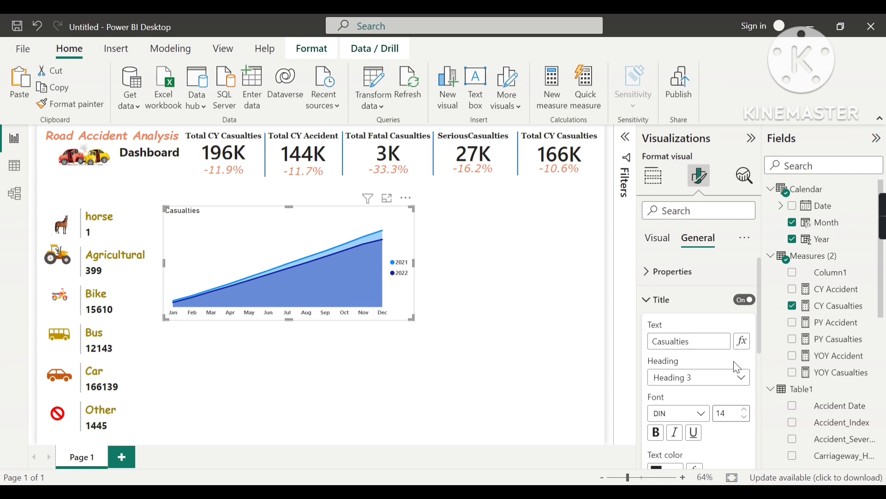
pyautogui.write('Yaer')
pyautogui.press('BackSpace')
pyautogui.press('BackSpace')
pyautogui.press('BackSpace')
pyautogui.write('ear VS')
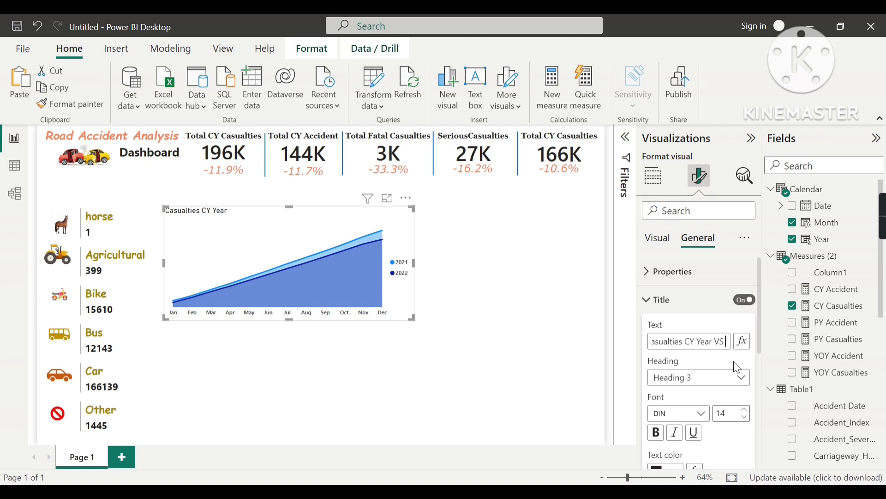
pyautogui.write(' PY')
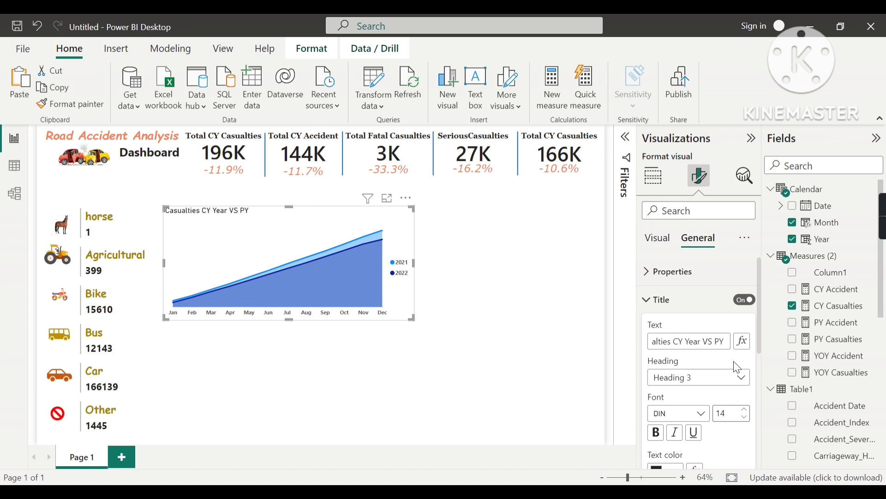
pyautogui.write(' year')
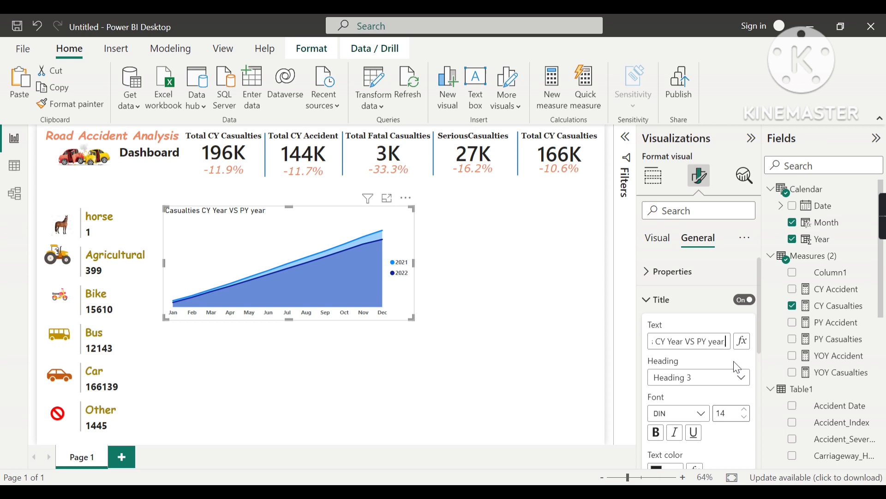
# - Shorten the area chart's title to "Casualties CY VS PY" by removing both year words
pyautogui.press('BackSpace')
pyautogui.press('BackSpace')
pyautogui.press('BackSpace')
pyautogui.press('BackSpace')
pyautogui.press('BackSpace')
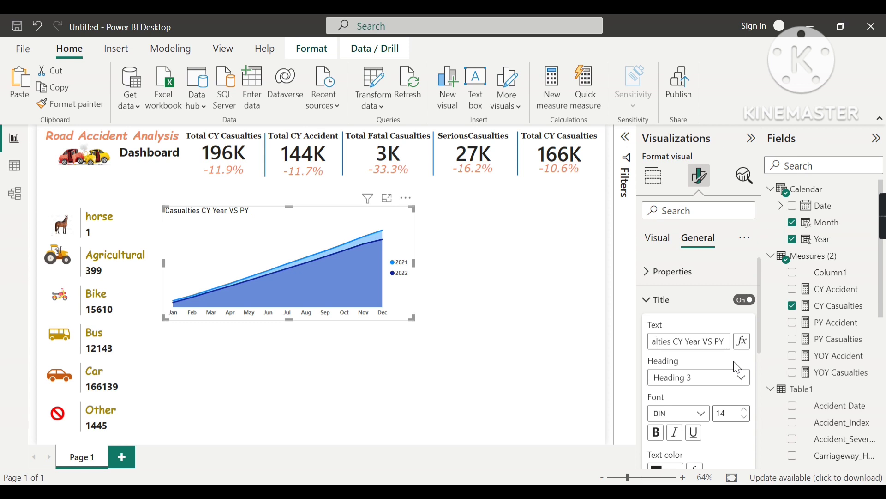
pyautogui.press('BackSpace')
pyautogui.press('BackSpace')
pyautogui.press('BackSpace')
pyautogui.press('BackSpace')
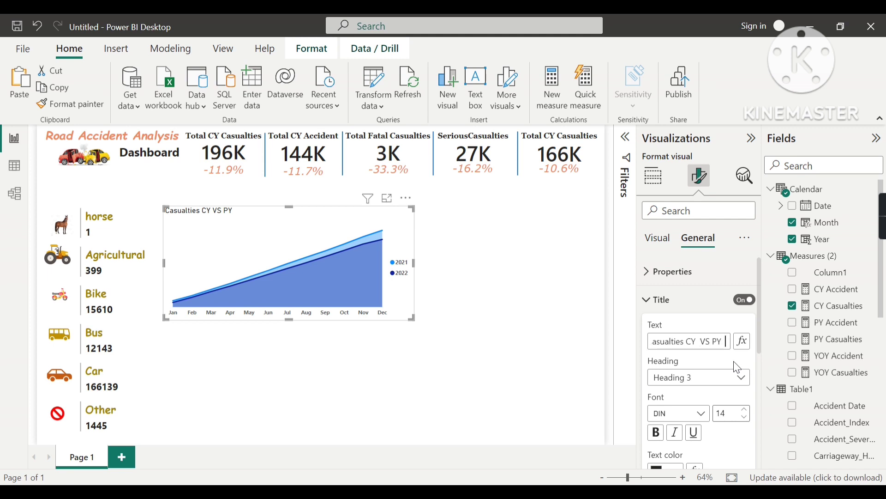
# - Extend the area chart's title to "Casualties CY VS PY Respect tp Month wise", correcting the misspelled "wise" and the capitalisation of "Month"
pyautogui.write('Respect')
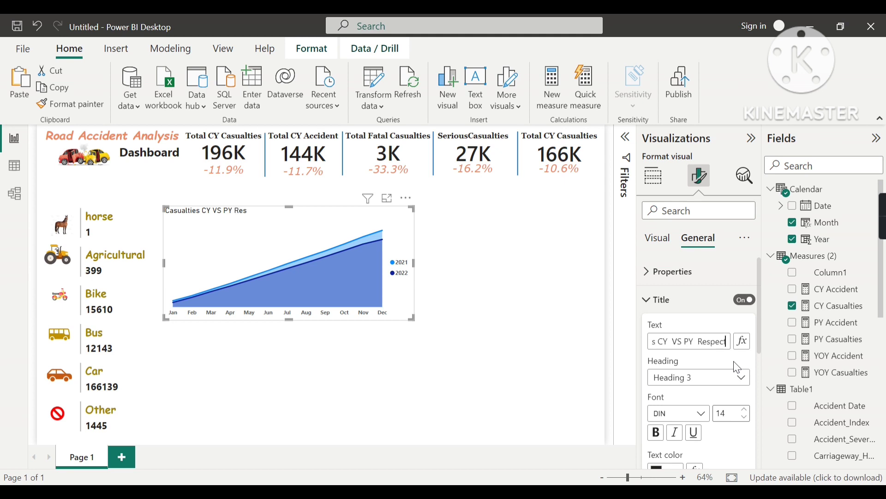
pyautogui.write(' tp')
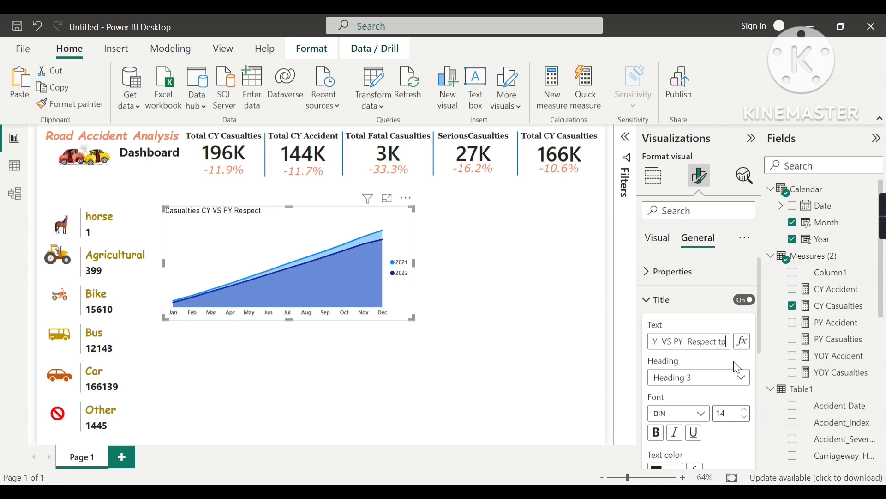
pyautogui.write(' MOnth wiswe')
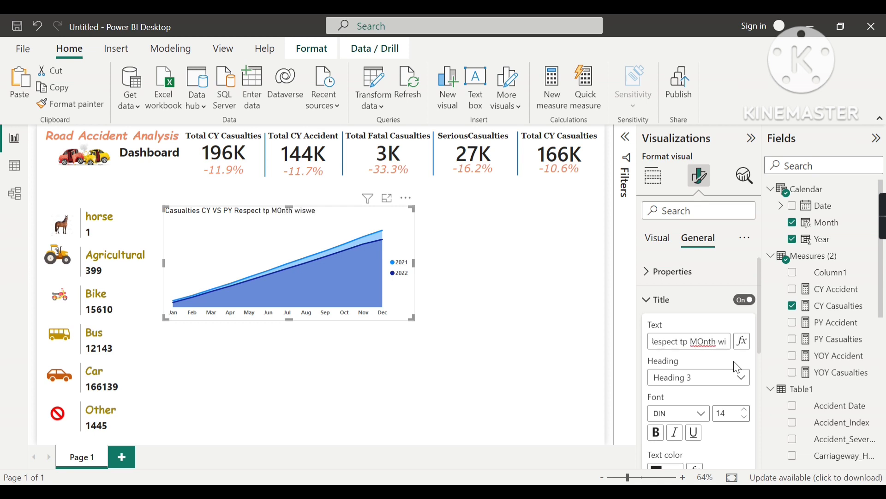
pyautogui.press('BackSpace')
pyautogui.press('BackSpace')
pyautogui.write('e')
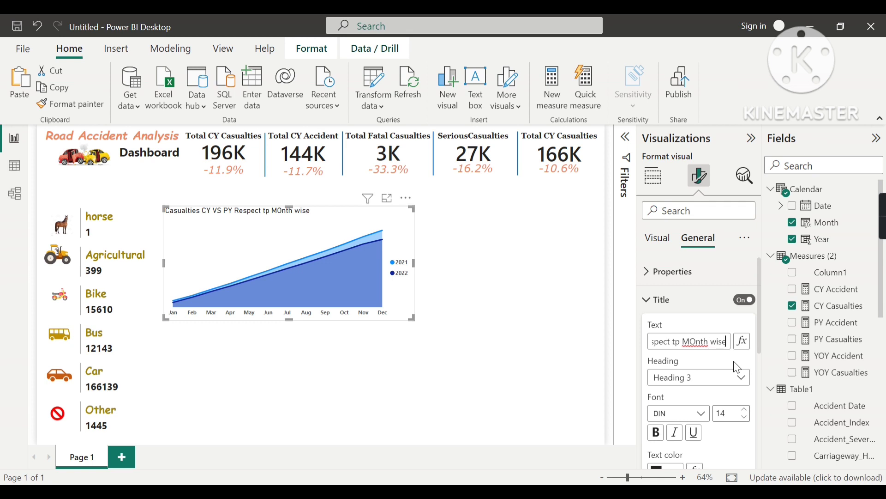
pyautogui.click(699, 345)
pyautogui.press('BackSpace')
pyautogui.write('o')
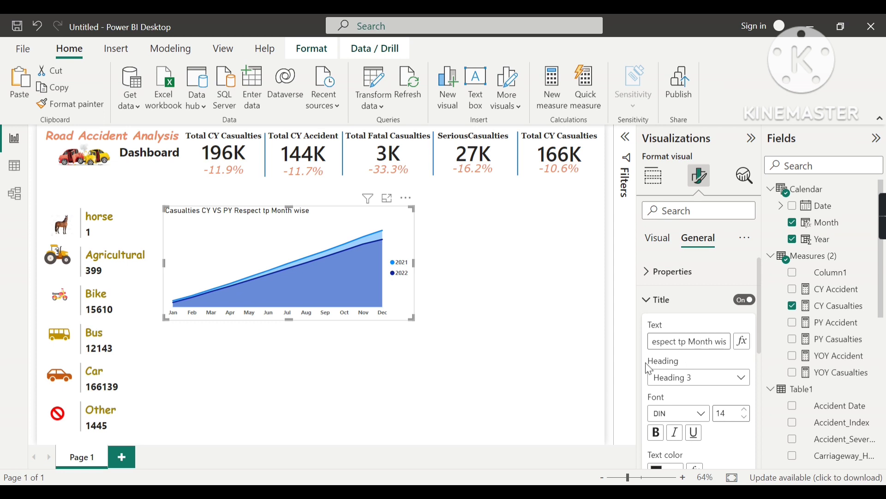
# - Center the area chart's title and format it in bold Cambria
pyautogui.scroll(-3, 683, 416)
pyautogui.click(680, 431)
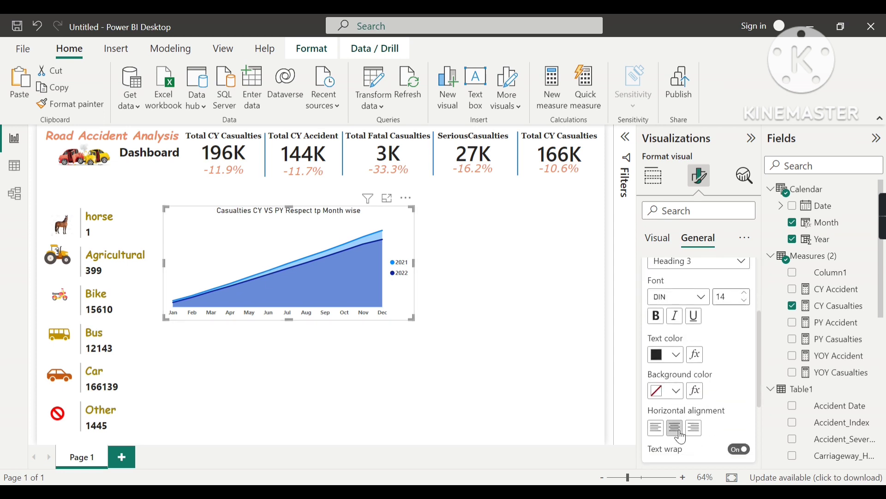
pyautogui.click(693, 300)
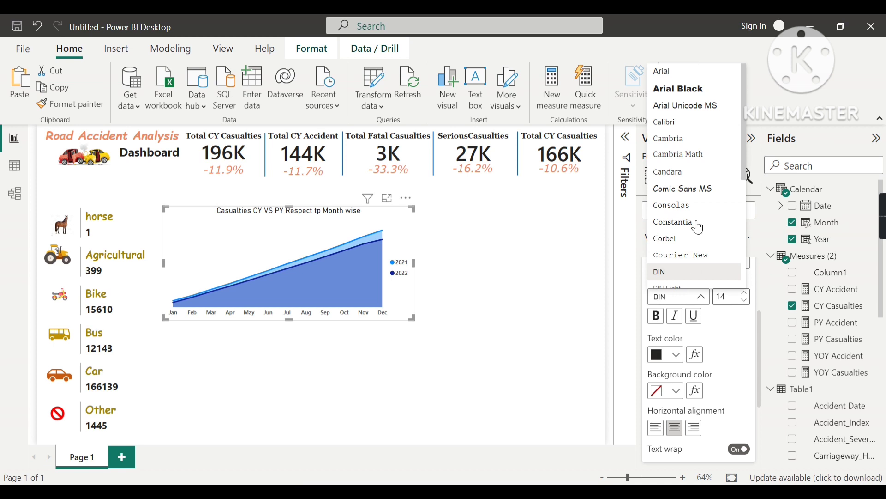
pyautogui.click(689, 144)
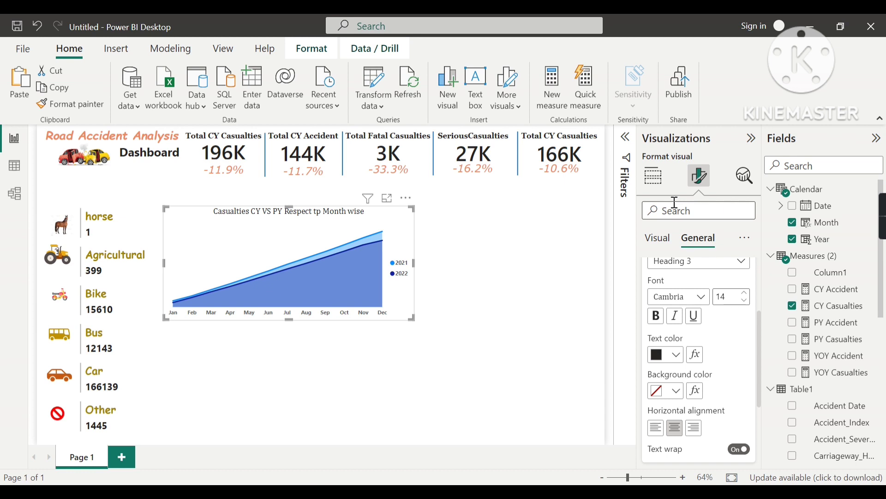
pyautogui.click(658, 316)
pyautogui.scroll(-1, 723, 403)
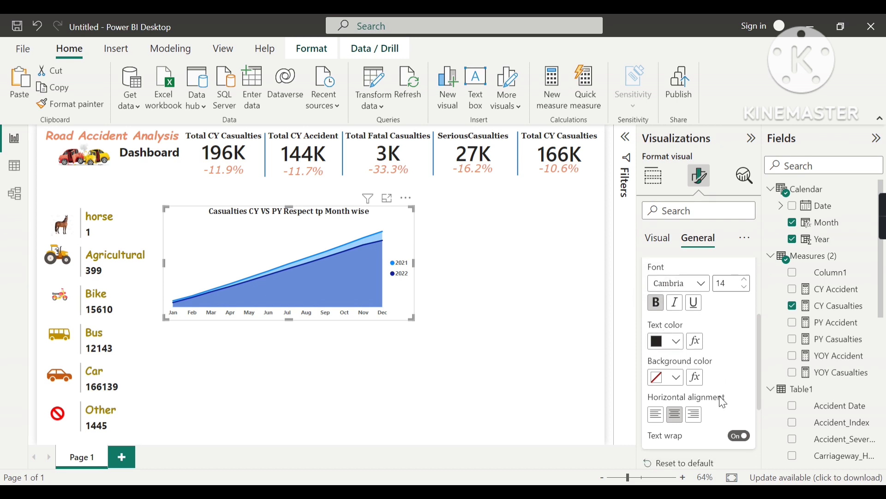
pyautogui.scroll(-2, 723, 402)
pyautogui.scroll(5, 698, 416)
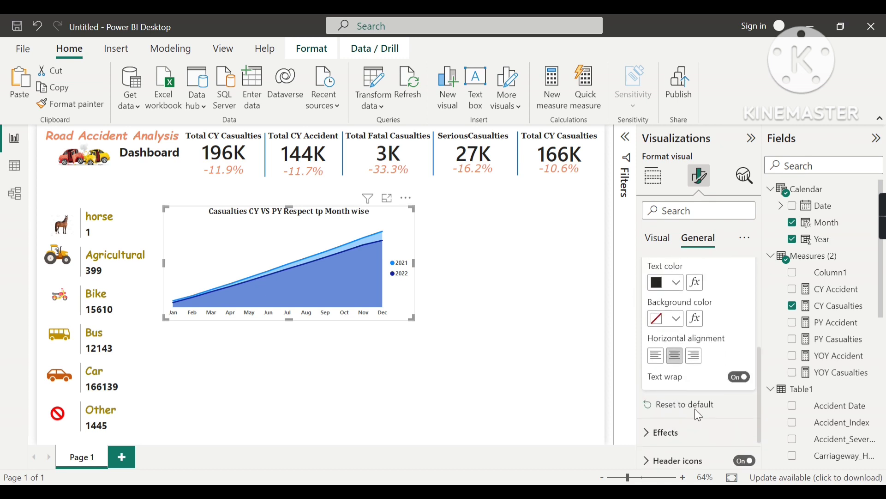
pyautogui.scroll(2, 688, 415)
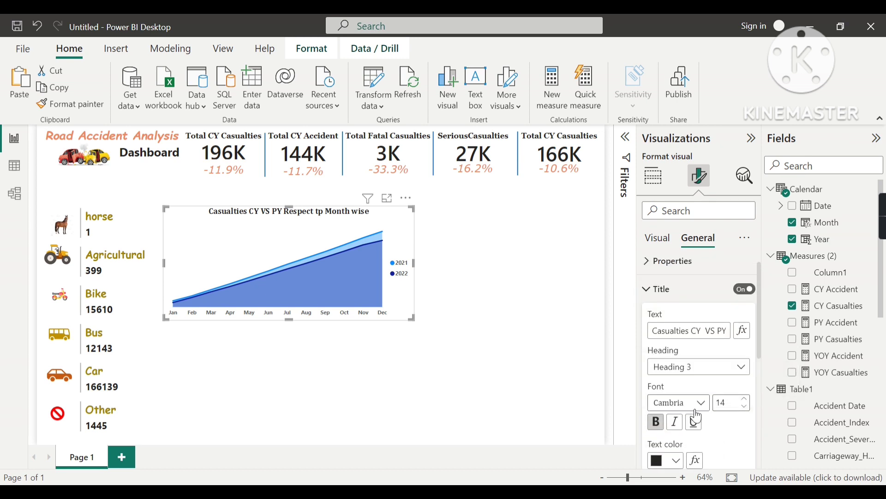
pyautogui.click(646, 300)
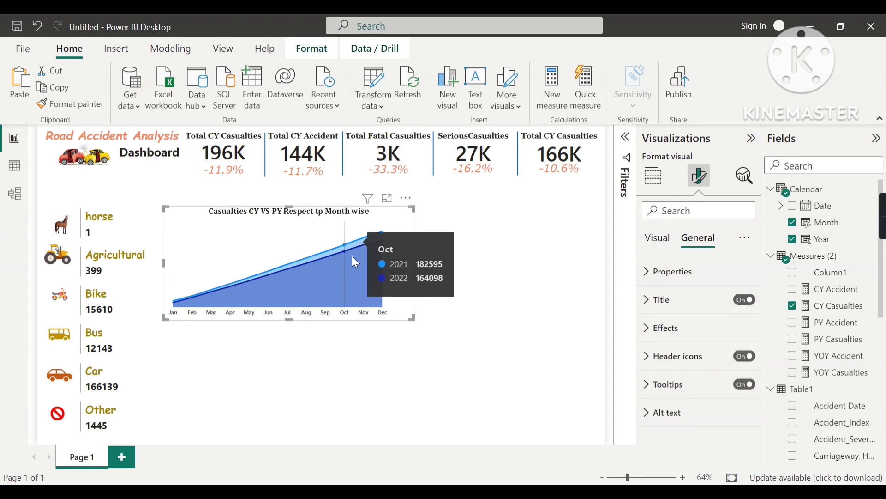
# - Turn on markers for the lines of the monthly casualties area chart
pyautogui.click(652, 240)
pyautogui.scroll(-2, 685, 340)
pyautogui.scroll(-1, 685, 339)
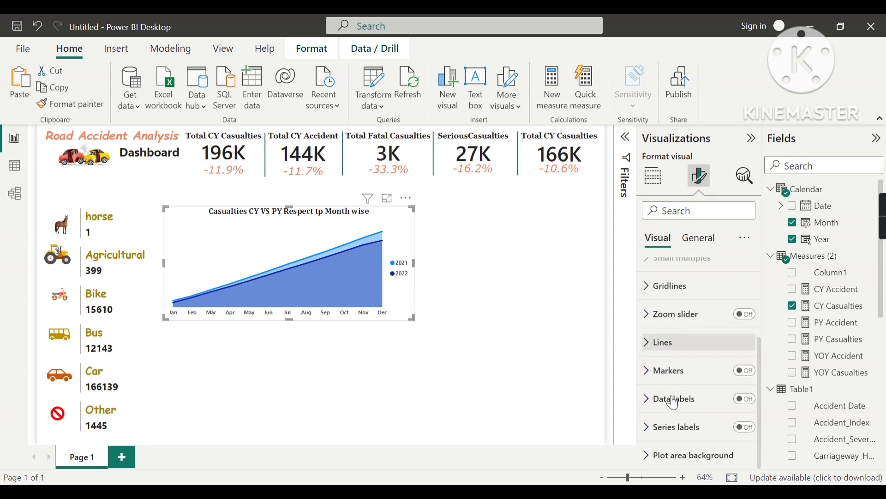
pyautogui.click(742, 373)
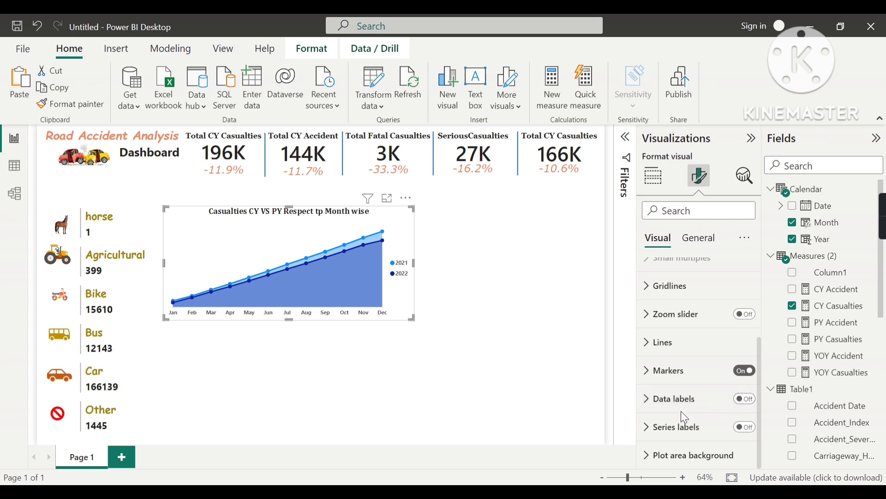
# - Color the area chart's 2021 line dark brown and its 2022 line dark purple
pyautogui.click(658, 347)
pyautogui.scroll(-3, 693, 362)
pyautogui.scroll(-3, 694, 362)
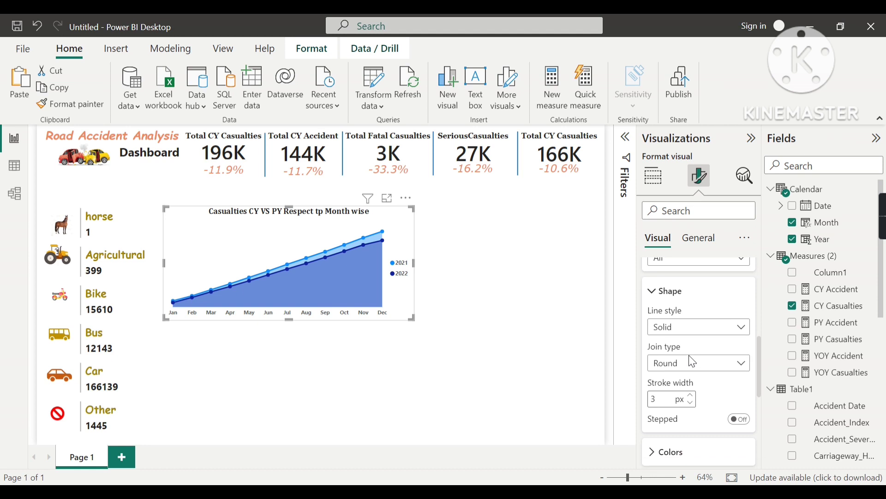
pyautogui.click(659, 388)
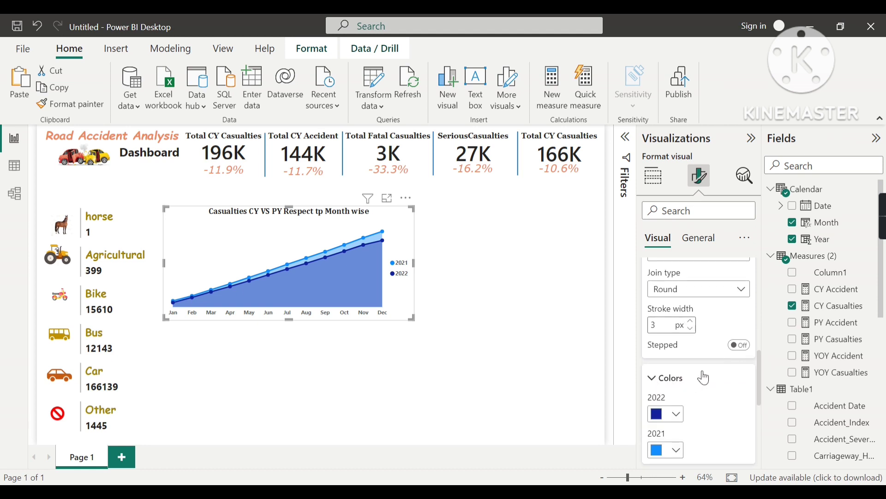
pyautogui.scroll(-2, 690, 365)
pyautogui.click(677, 353)
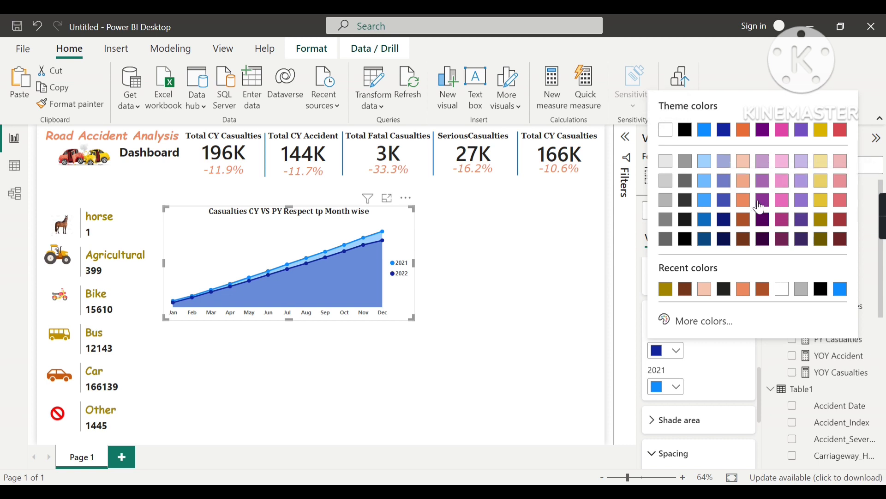
pyautogui.click(747, 202)
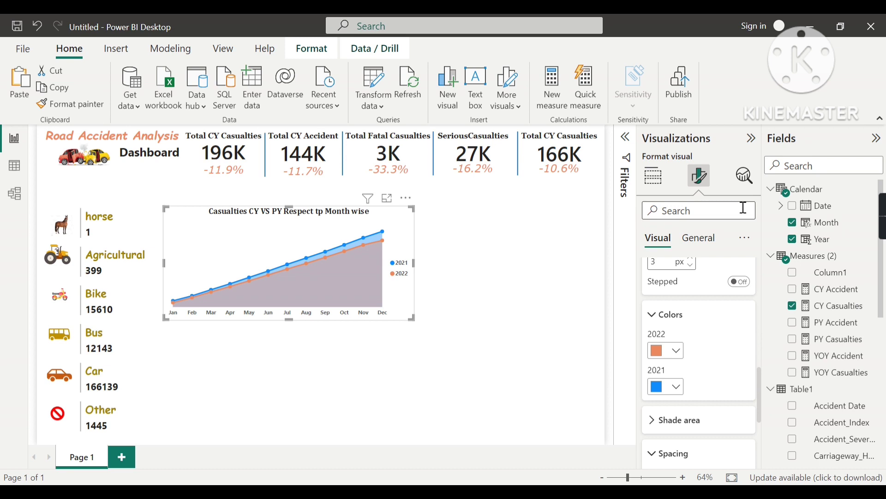
pyautogui.click(675, 388)
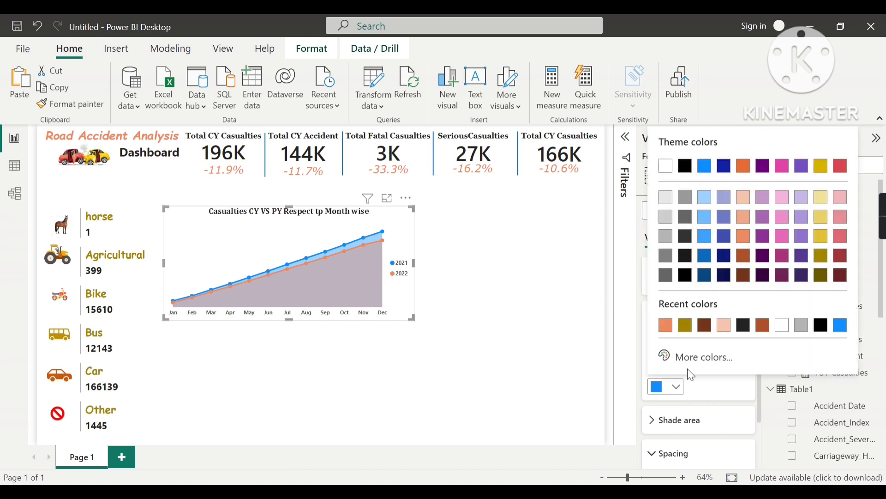
pyautogui.click(744, 277)
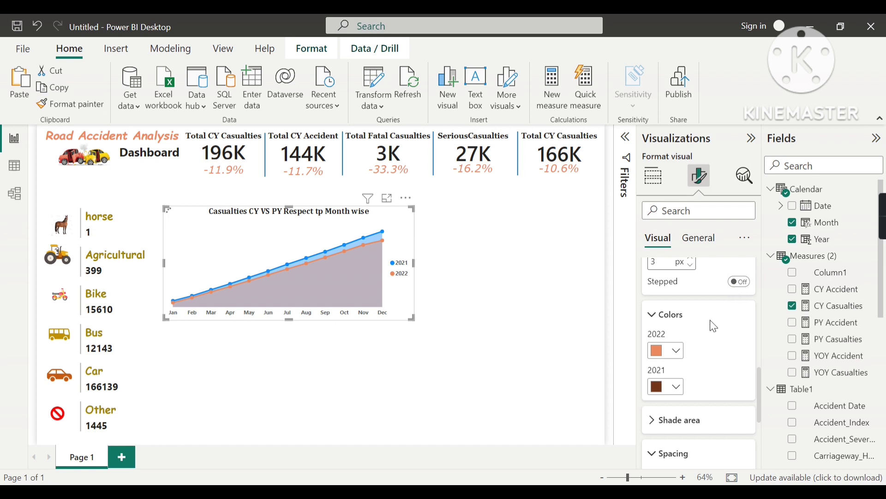
pyautogui.click(676, 356)
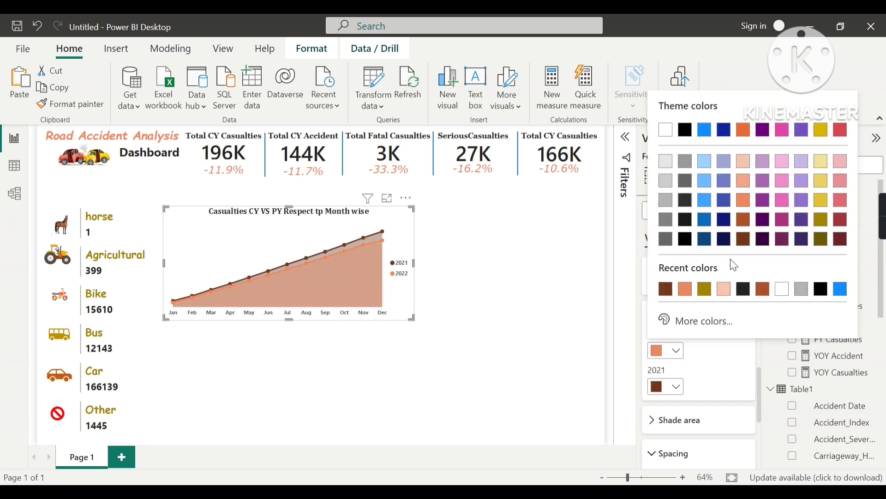
pyautogui.click(762, 244)
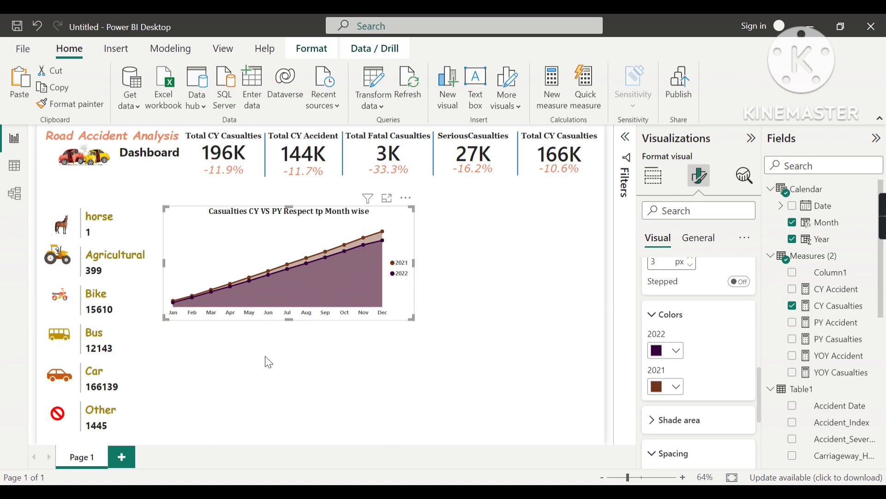
# - Switch to the Word project document and highlight the monthly trend requirement in yellow
pyautogui.click(462, 282)
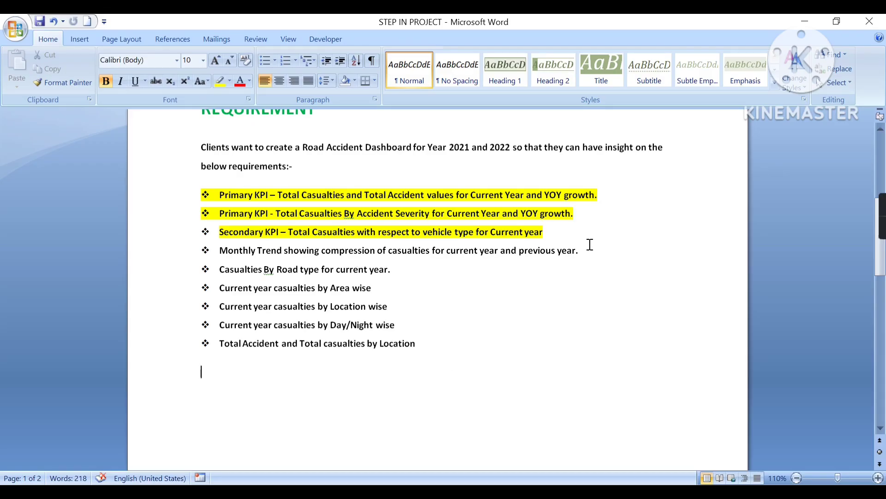
pyautogui.moveTo(588, 244); pyautogui.dragTo(218, 252)
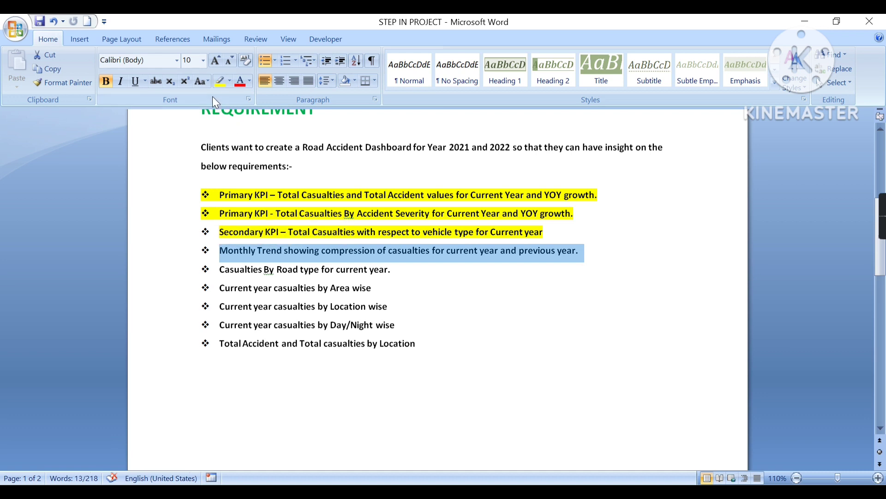
pyautogui.click(219, 82)
pyautogui.click(199, 276)
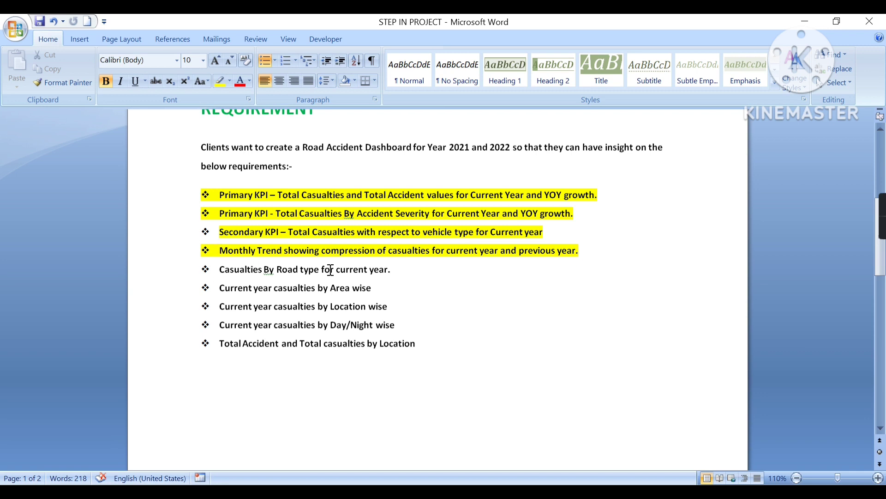
# - Check the reference dashboard image, return to Power BI and add a stacked bar chart below the area chart
pyautogui.click(593, 491)
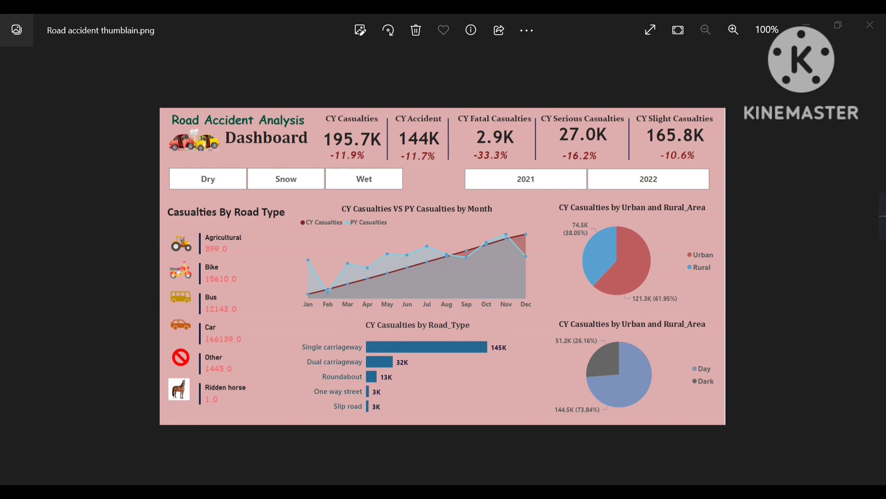
pyautogui.click(554, 491)
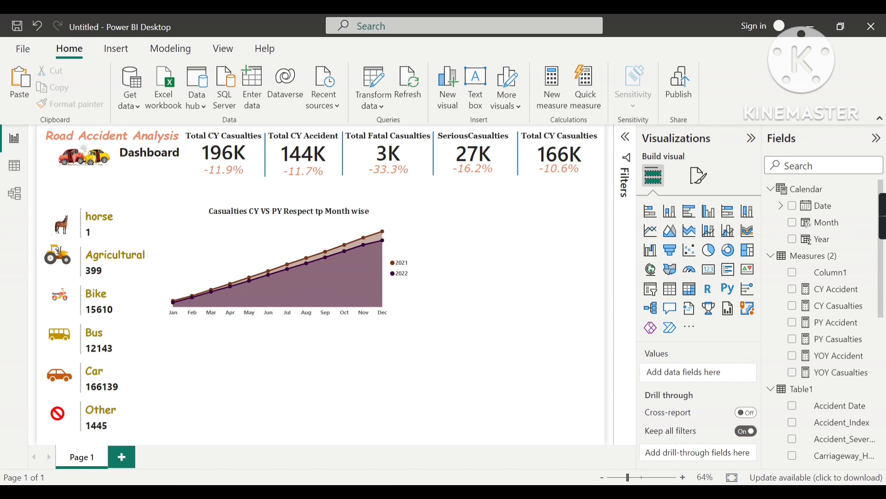
pyautogui.click(554, 490)
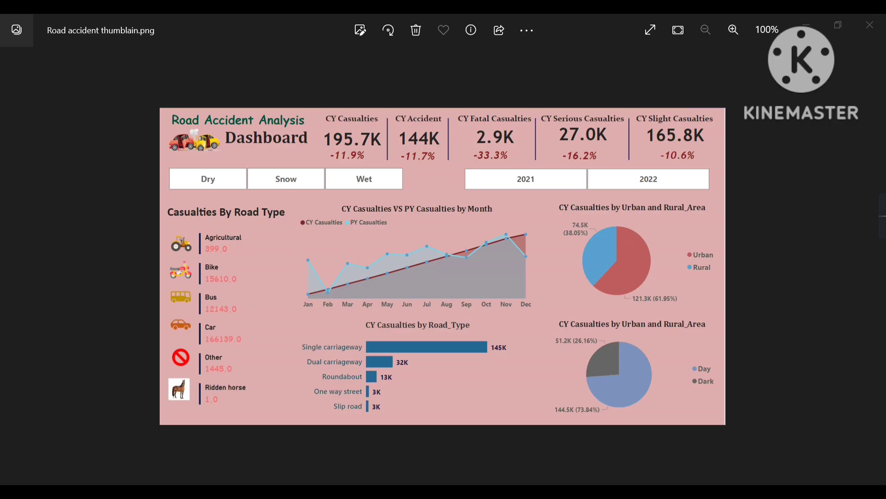
pyautogui.click(554, 491)
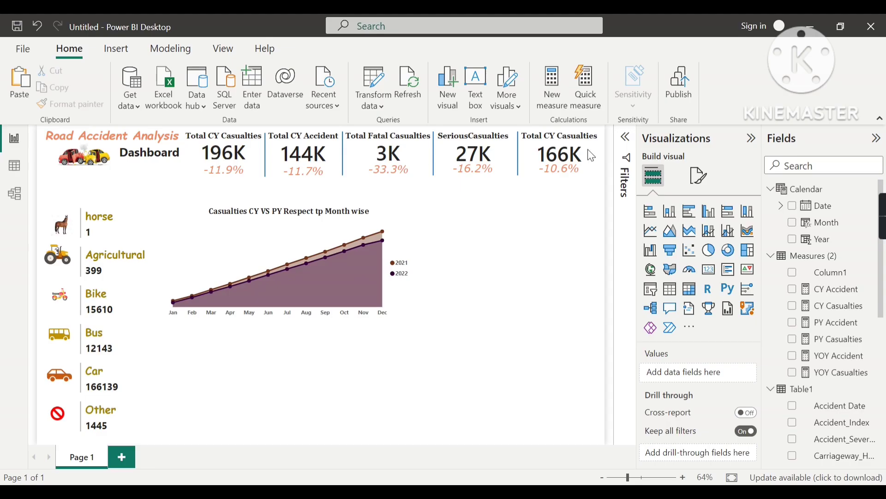
pyautogui.click(653, 219)
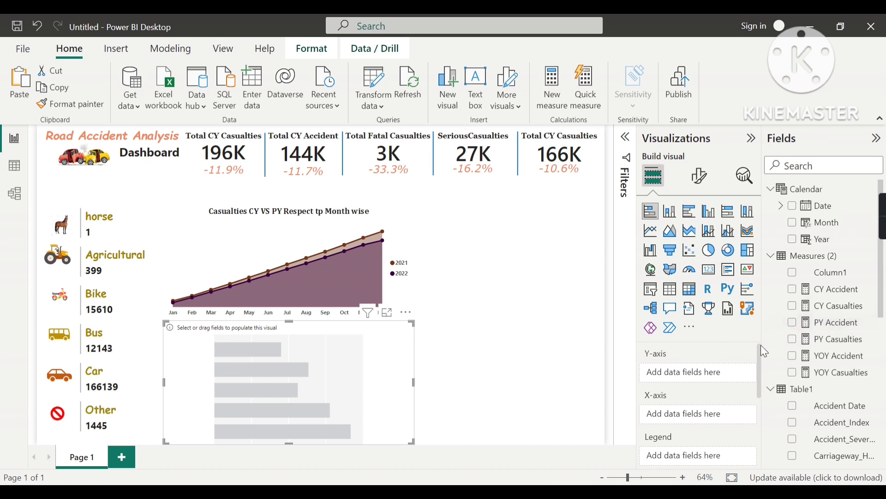
# - Assign Road_Type to the new bar chart's Y-axis and the CY Casualties measure to its X-axis
pyautogui.scroll(-6, 784, 318)
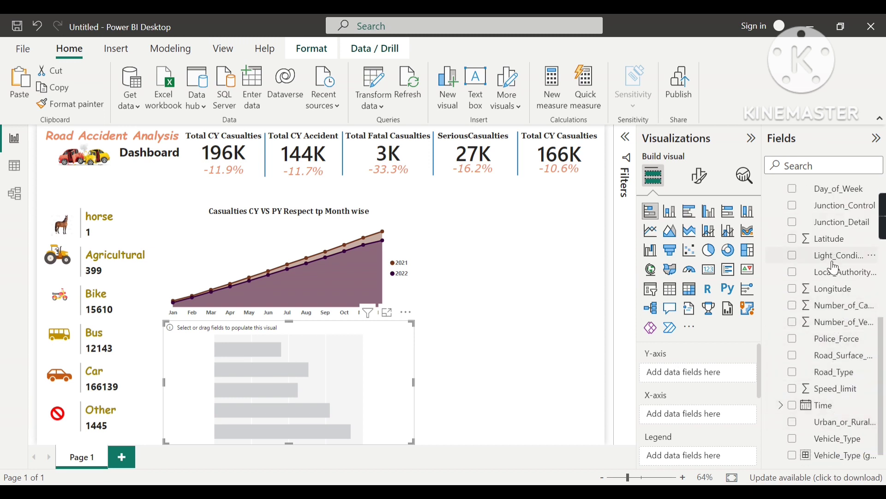
pyautogui.scroll(-1, 834, 261)
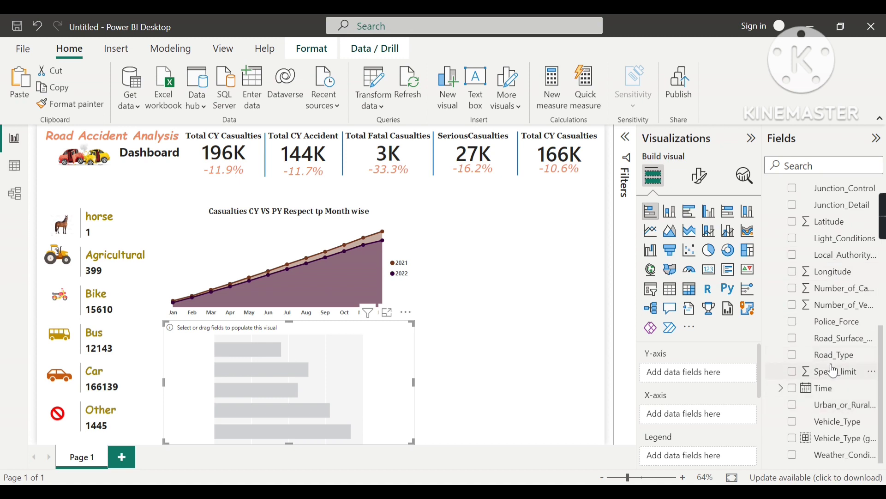
pyautogui.moveTo(835, 361); pyautogui.dragTo(711, 374)
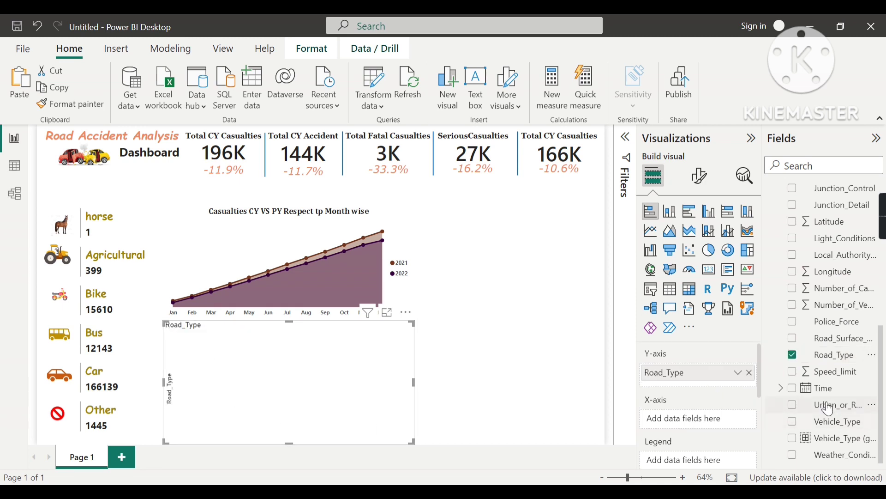
pyautogui.scroll(10, 830, 410)
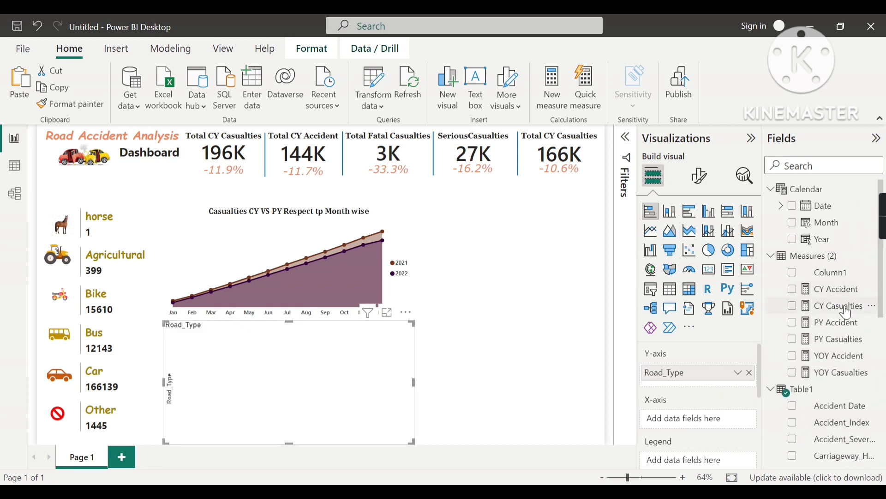
pyautogui.moveTo(849, 312); pyautogui.dragTo(705, 423)
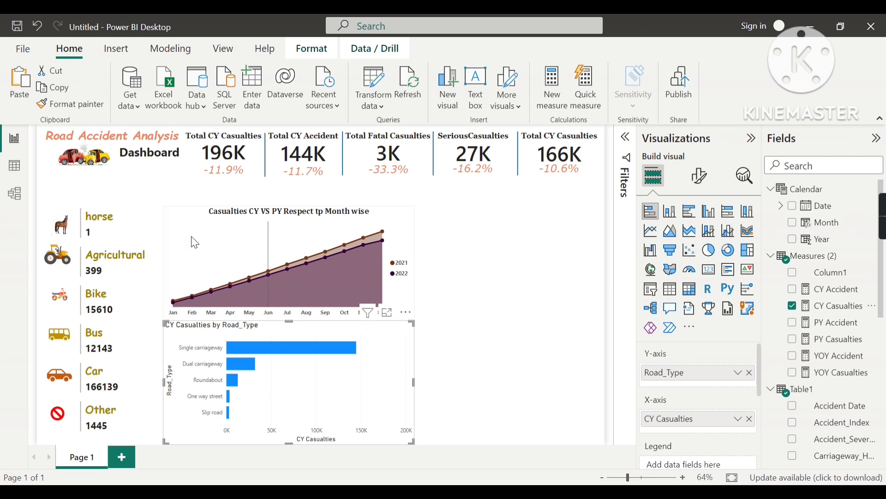
# - Copy the area chart's formatting onto the road type bar chart with Format Painter
pyautogui.click(216, 241)
pyautogui.click(62, 105)
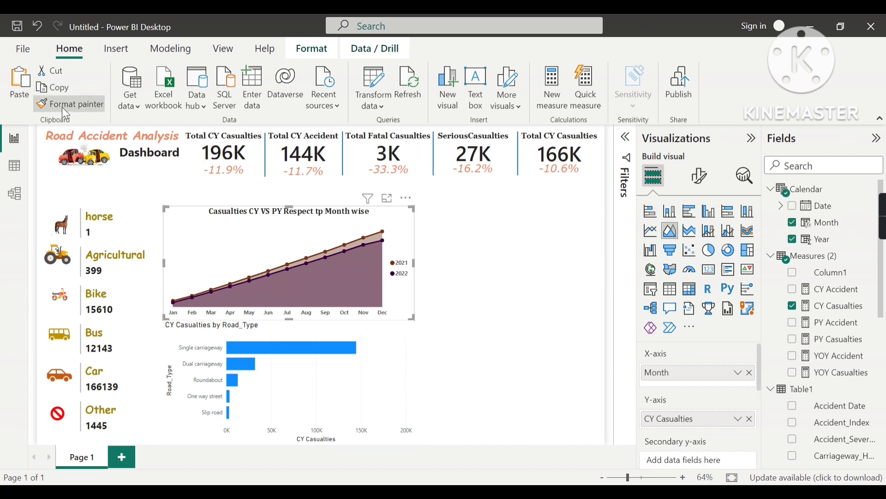
pyautogui.click(367, 376)
pyautogui.click(367, 375)
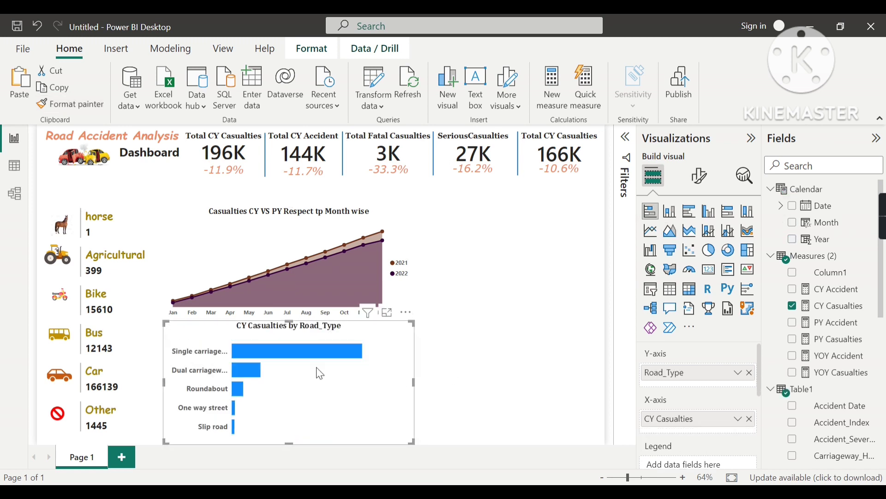
# - Turn on data labels for the road type bar chart and make their values bold
pyautogui.click(699, 177)
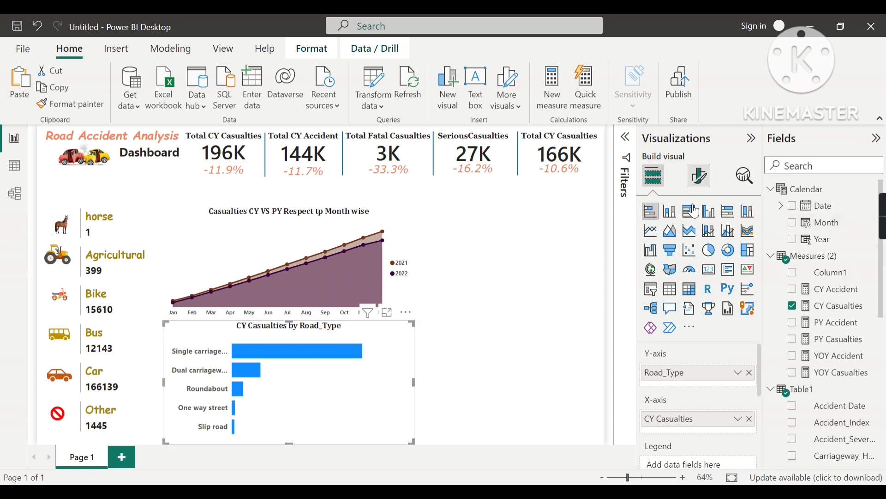
pyautogui.scroll(-3, 727, 358)
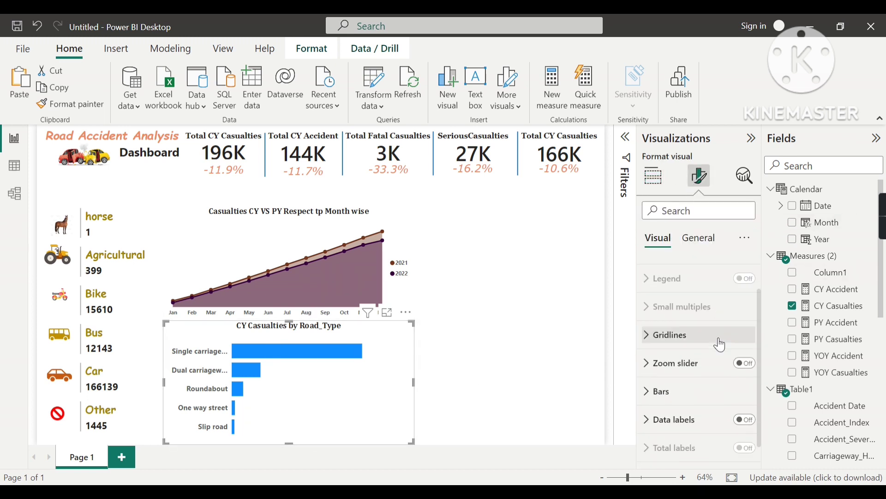
pyautogui.click(738, 400)
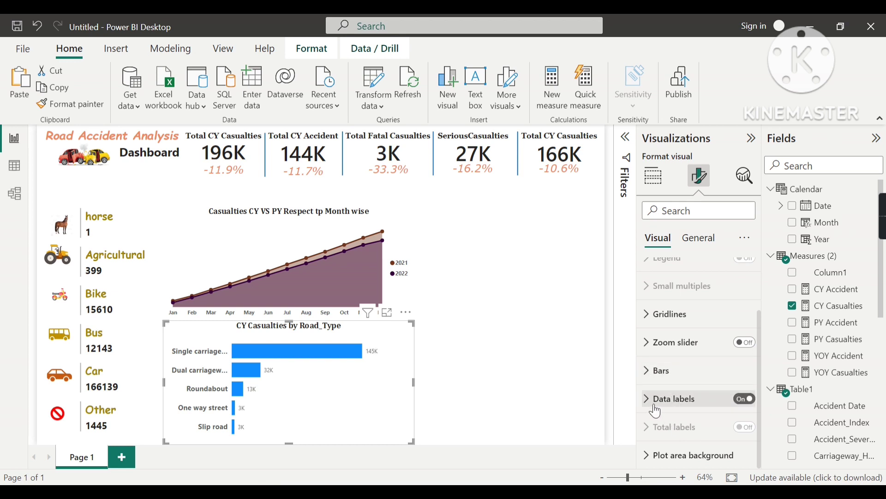
pyautogui.click(688, 397)
pyautogui.scroll(-2, 688, 394)
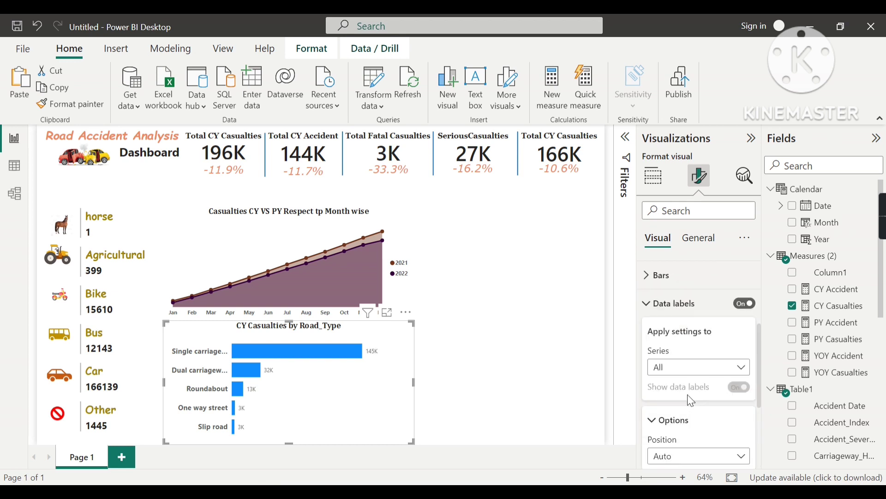
pyautogui.click(691, 417)
pyautogui.scroll(-3, 688, 406)
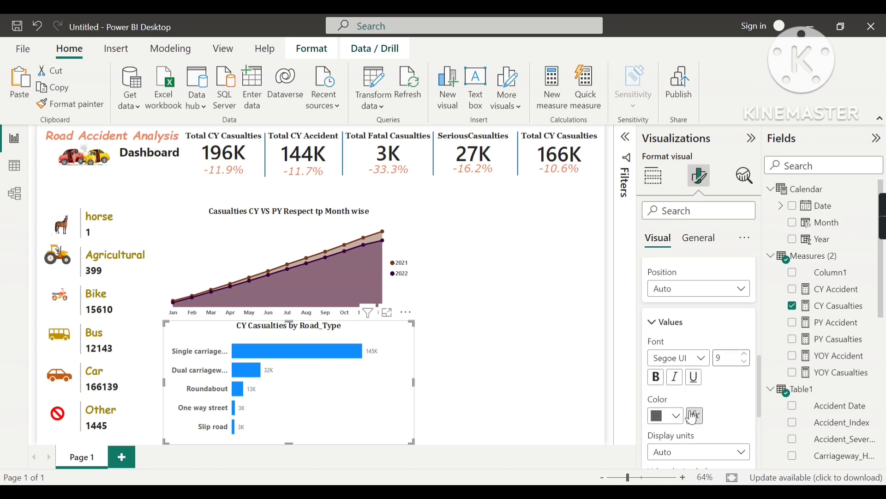
pyautogui.click(656, 375)
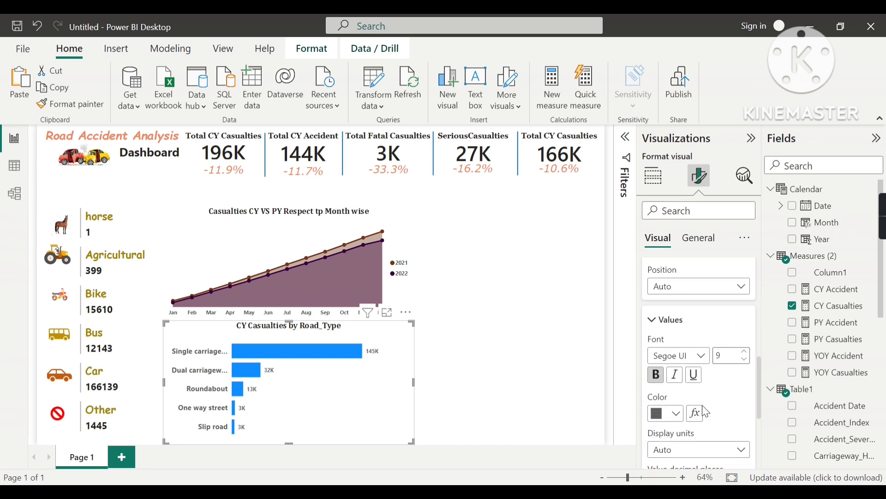
pyautogui.scroll(1, 703, 405)
pyautogui.scroll(4, 702, 406)
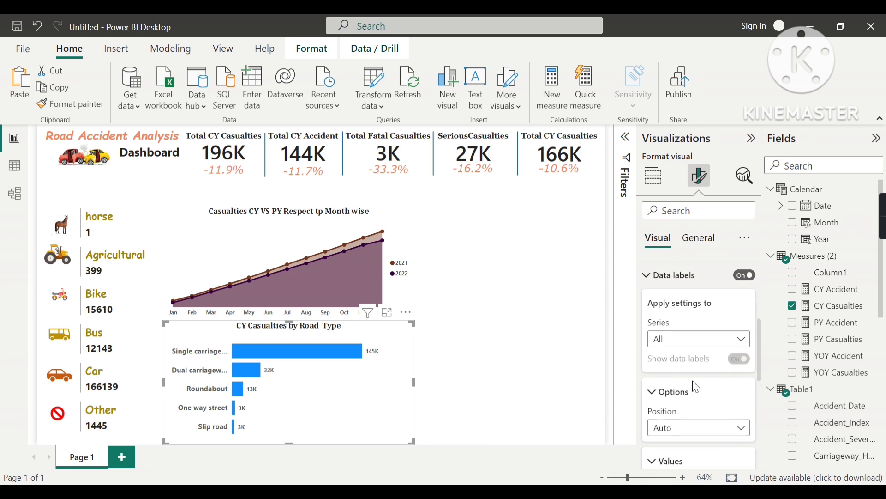
# - Color the road type chart's bars dark orange-brown (25% darker) and widen the chart slightly to fit the full category names
pyautogui.click(658, 314)
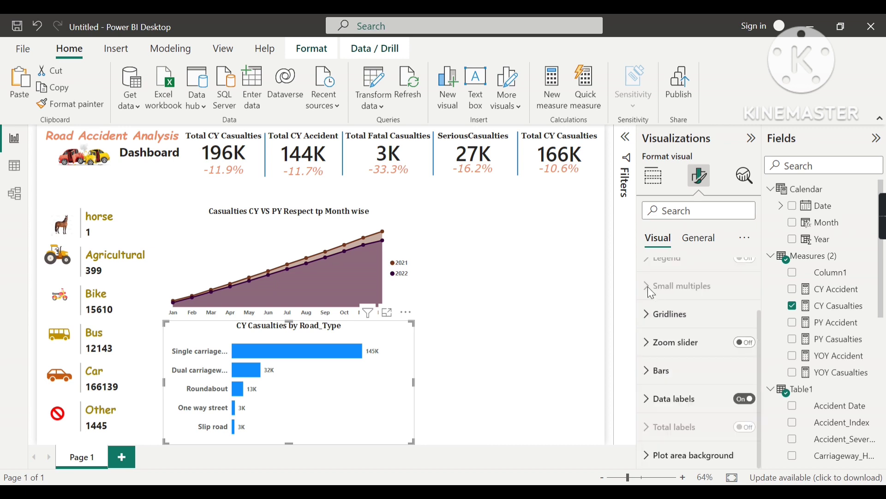
pyautogui.click(656, 372)
pyautogui.scroll(-2, 705, 370)
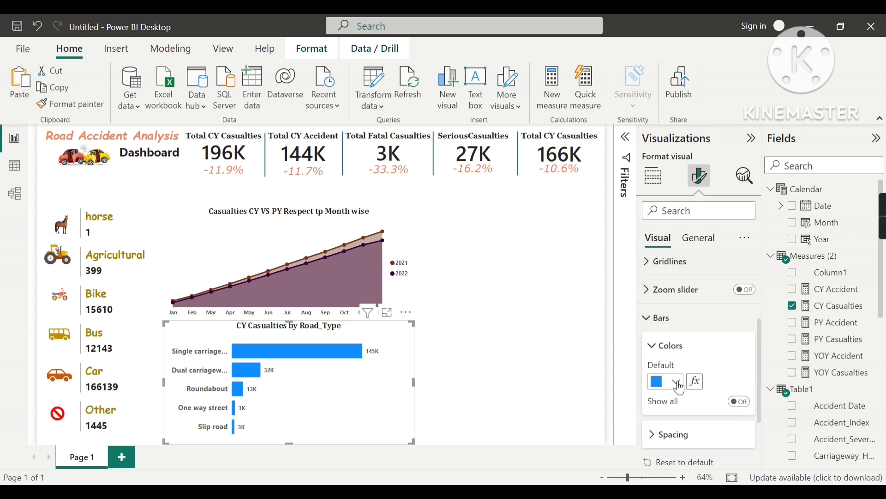
pyautogui.click(680, 386)
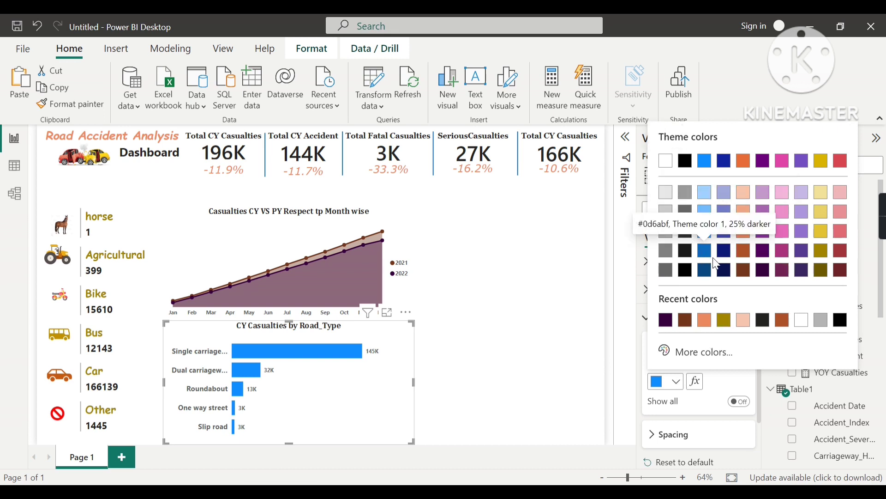
pyautogui.click(743, 250)
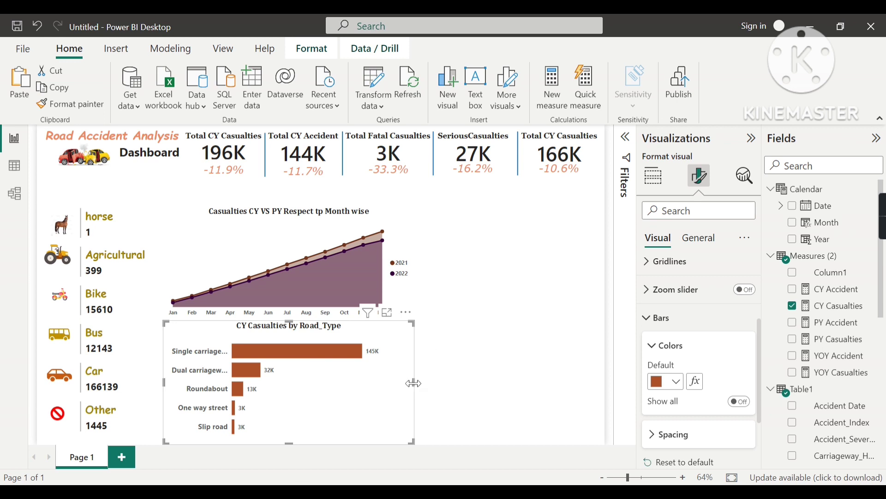
pyautogui.moveTo(414, 383); pyautogui.dragTo(422, 384)
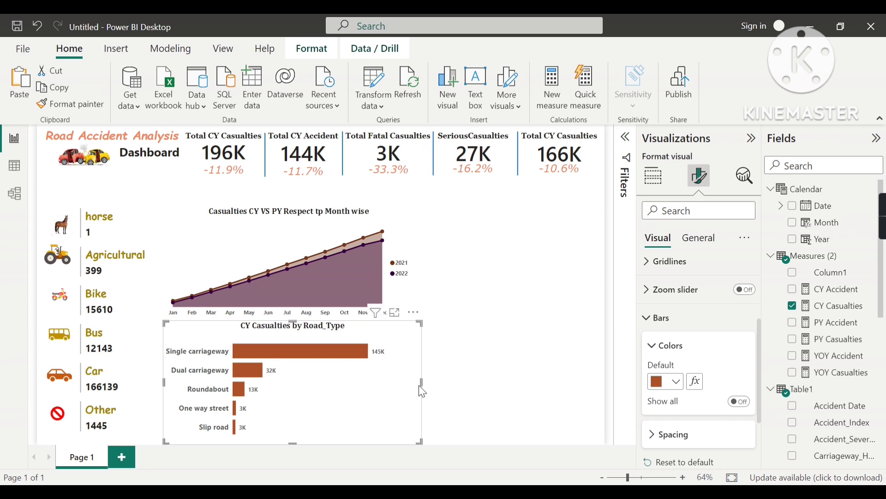
# - Switch to the Word project document and highlight the casualties by road type requirement in yellow
pyautogui.click(485, 341)
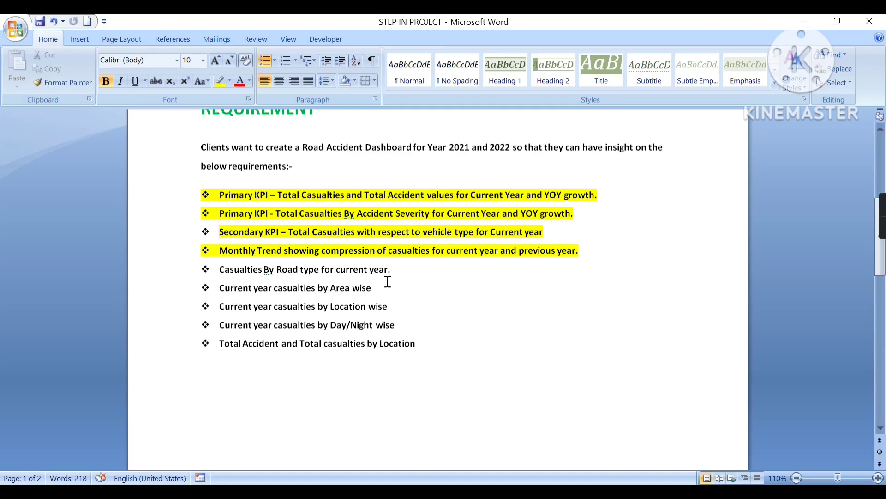
pyautogui.moveTo(395, 274); pyautogui.dragTo(254, 271)
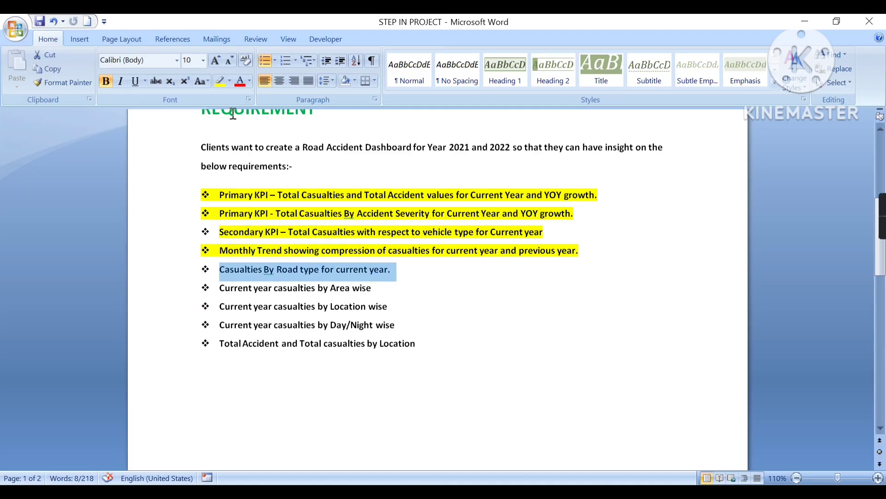
pyautogui.click(220, 81)
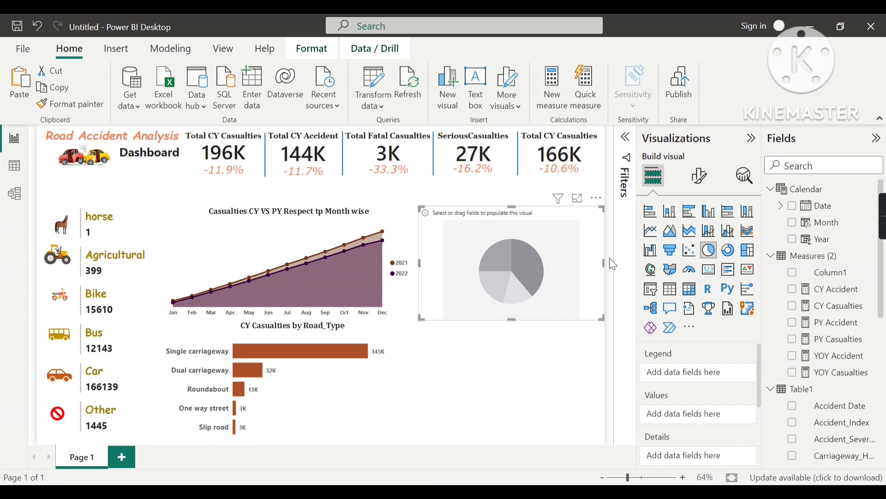
# - In Power BI, narrow the new pie chart slightly, then assign Urban_or_Rural_Area to its legend and CY Casualties to its values
pyautogui.moveTo(603, 260); pyautogui.dragTo(599, 259)
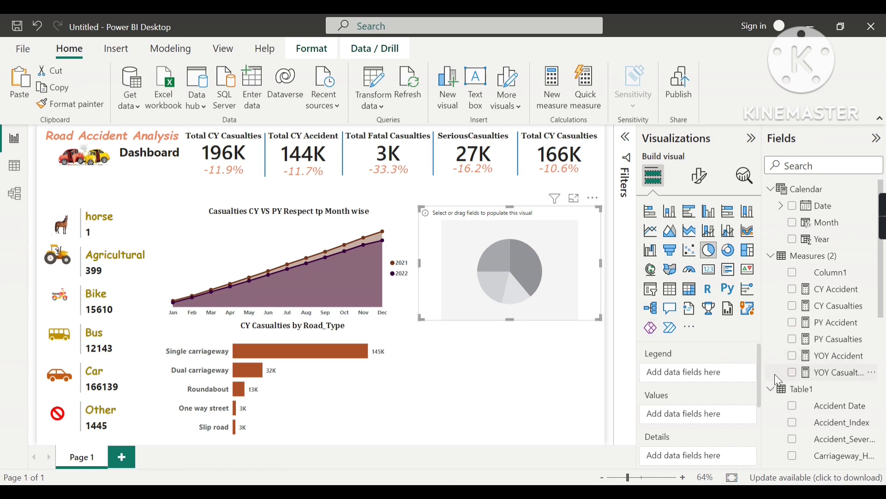
pyautogui.scroll(-5, 847, 370)
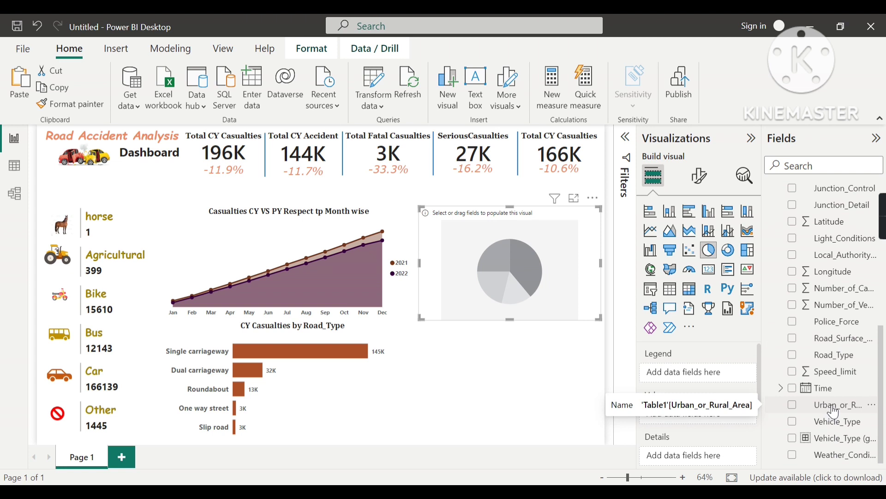
pyautogui.moveTo(849, 413); pyautogui.dragTo(720, 375)
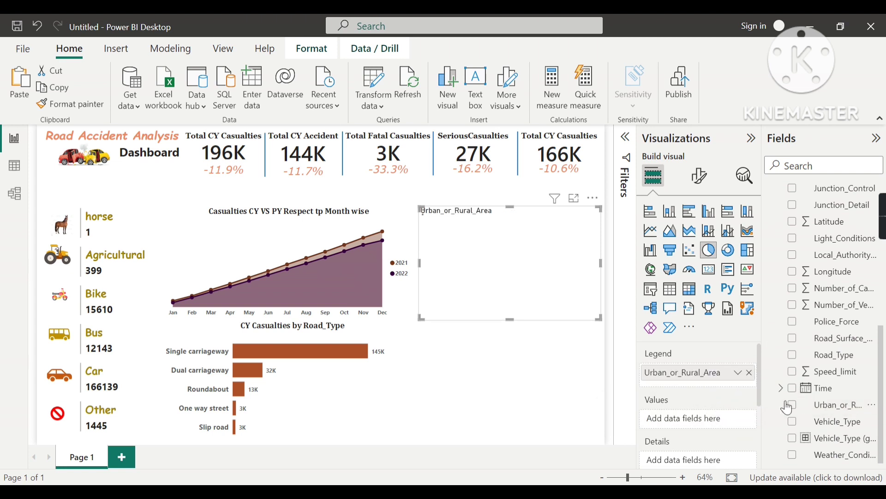
pyautogui.scroll(5, 816, 377)
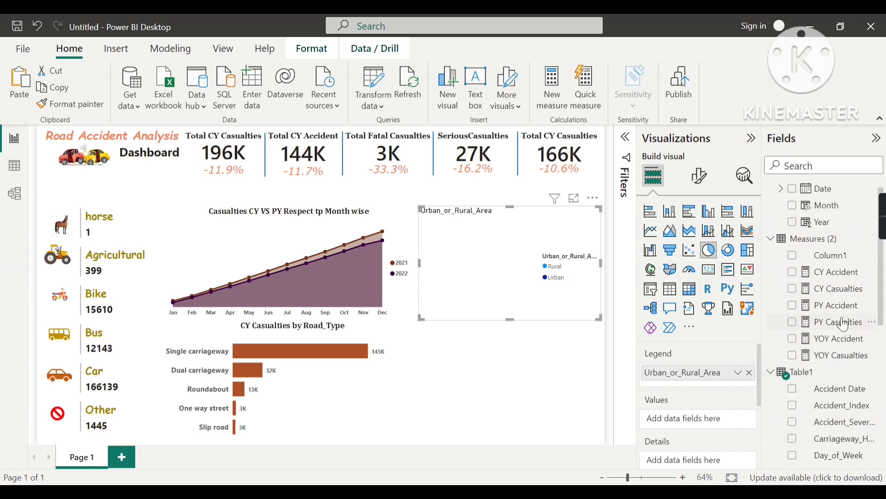
pyautogui.moveTo(841, 290); pyautogui.dragTo(718, 415)
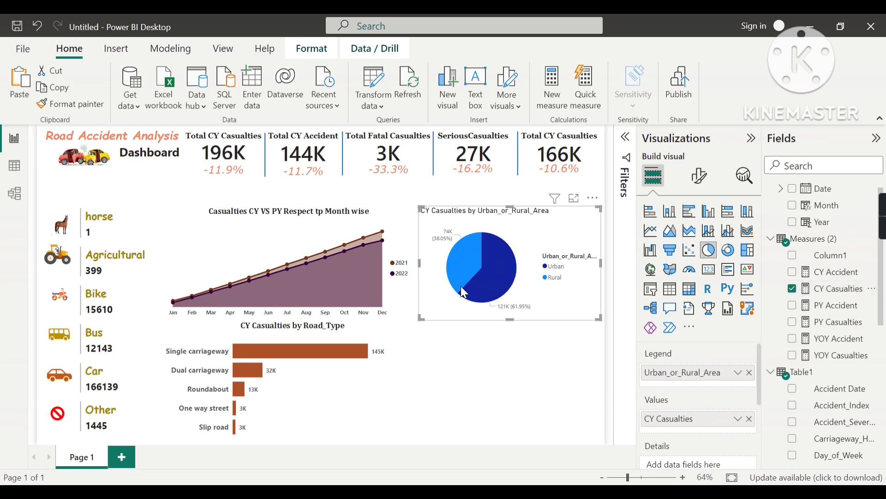
# - Shorten the pie chart's title to "Casualties by Urban_or_Rural_Area"
pyautogui.click(700, 176)
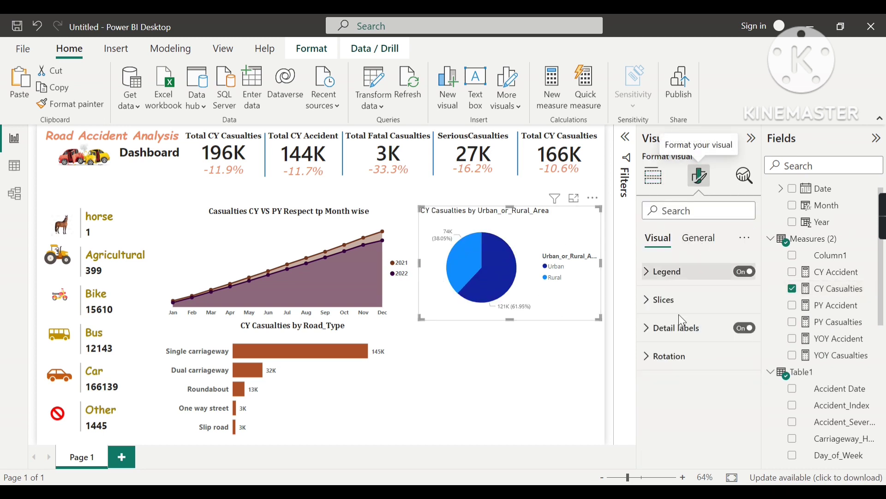
pyautogui.click(694, 247)
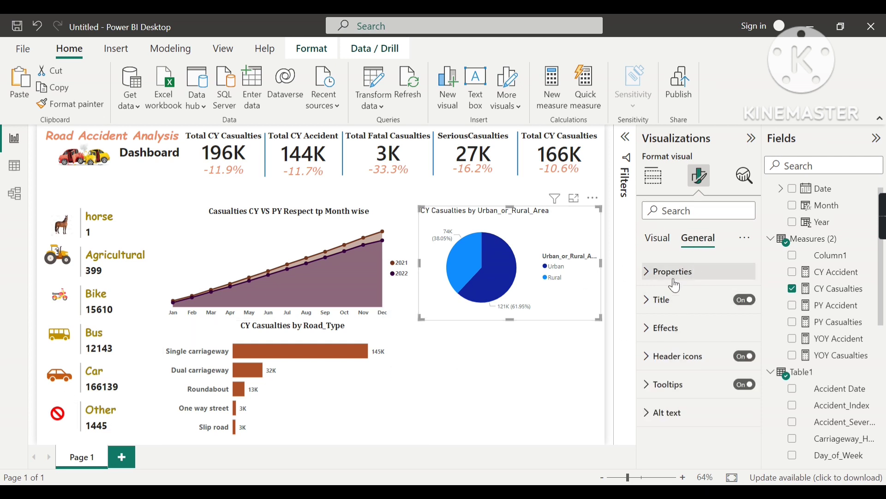
pyautogui.click(670, 303)
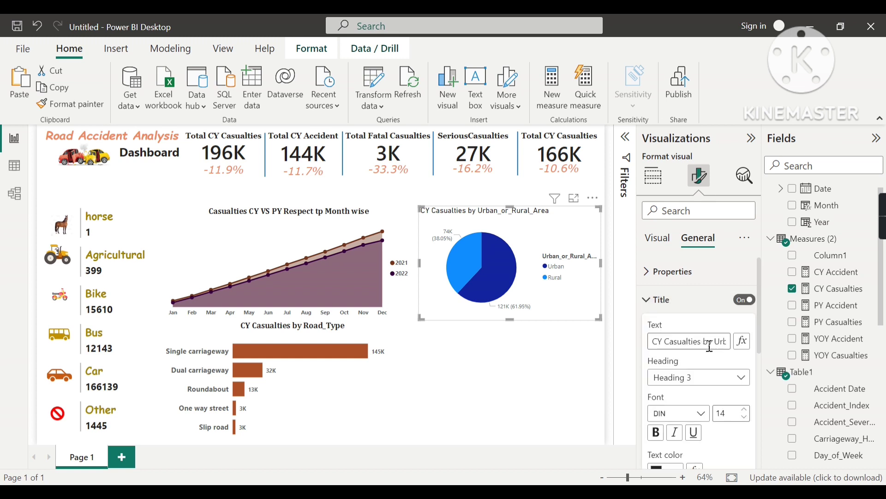
pyautogui.click(665, 342)
pyautogui.press('BackSpace')
pyautogui.press('BackSpace')
pyautogui.press('BackSpace')
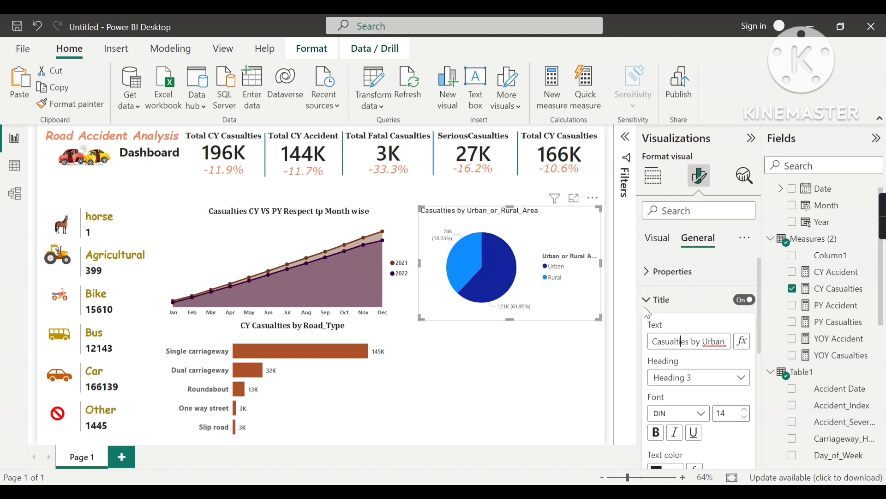
# - Center the pie chart's title, make it bold and set its font to Cambria
pyautogui.scroll(-5, 698, 394)
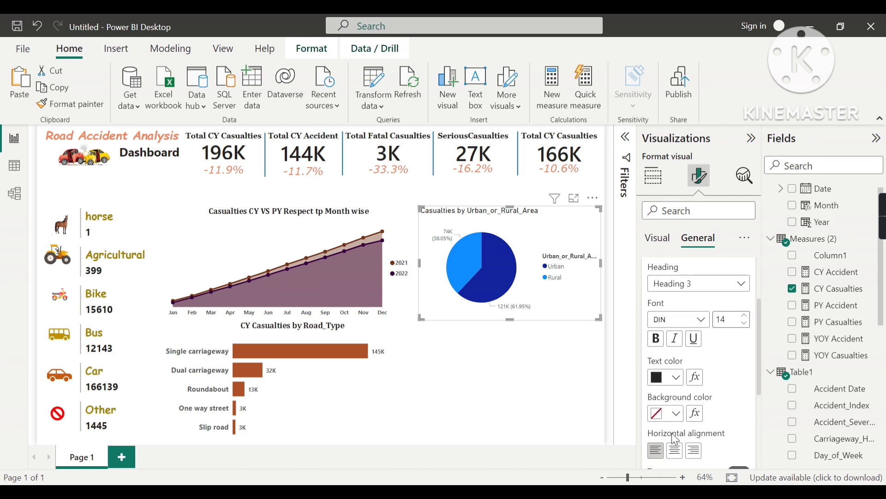
pyautogui.click(675, 409)
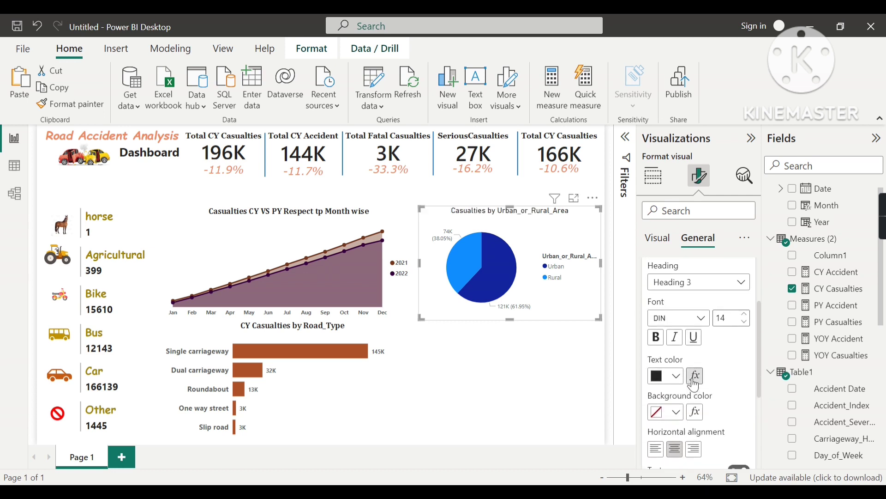
pyautogui.scroll(1, 688, 372)
pyautogui.click(657, 337)
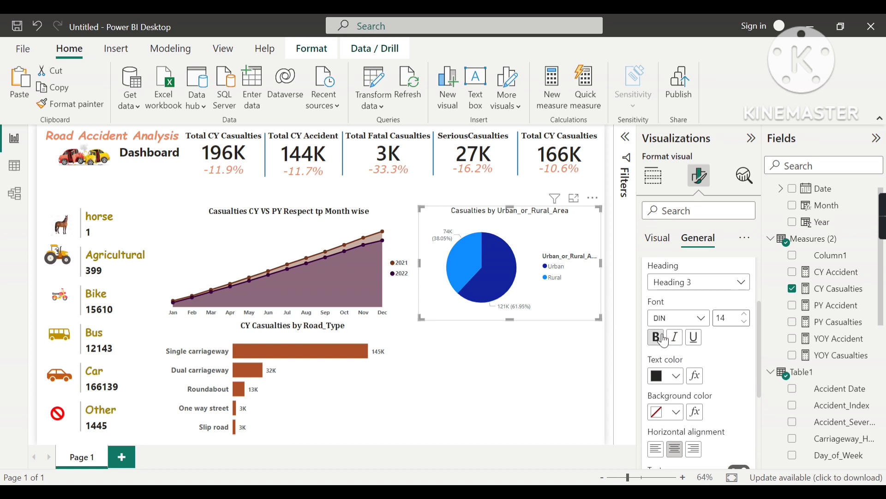
pyautogui.click(692, 319)
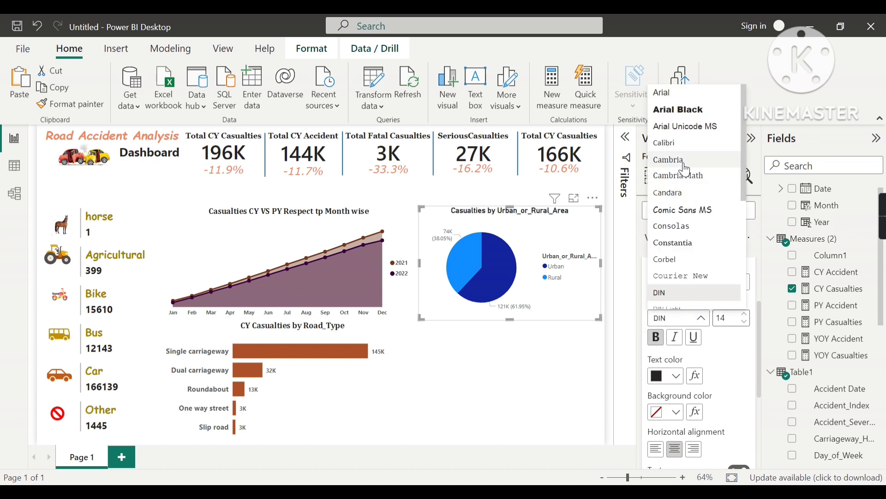
pyautogui.click(688, 160)
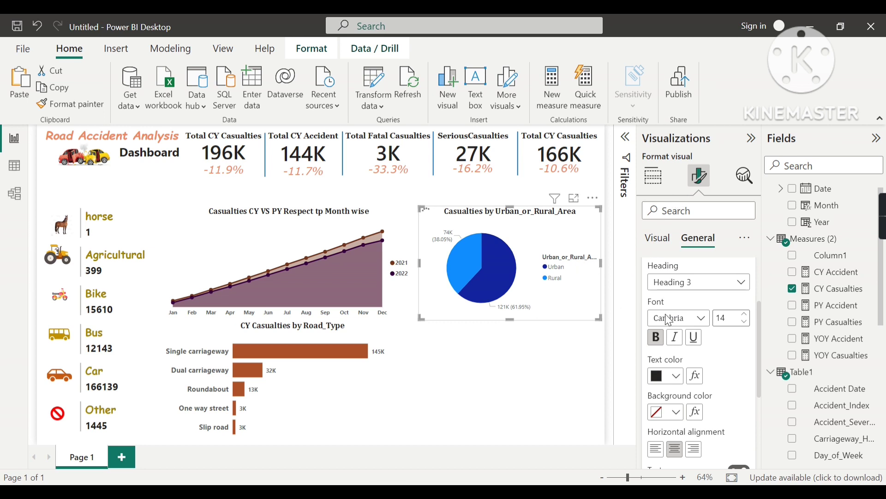
# - Turn off the pie chart's legend title and make the legend text size 12 and bold
pyautogui.click(663, 242)
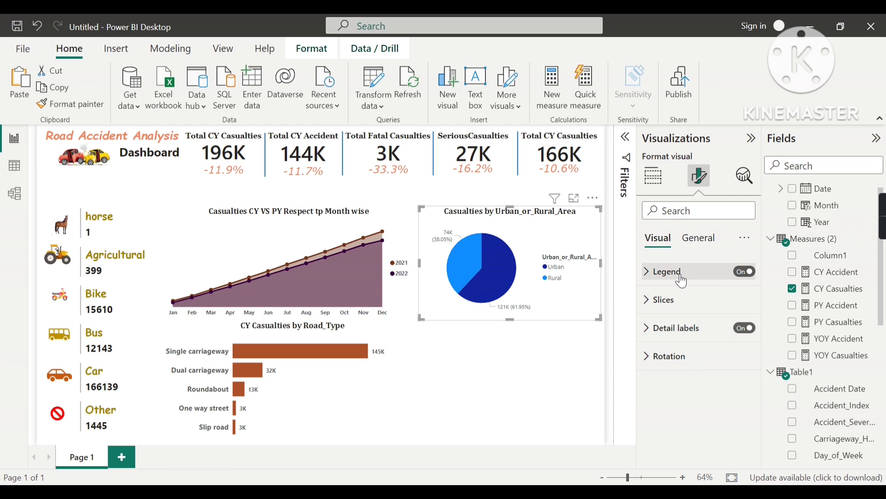
pyautogui.click(658, 274)
pyautogui.scroll(-2, 716, 306)
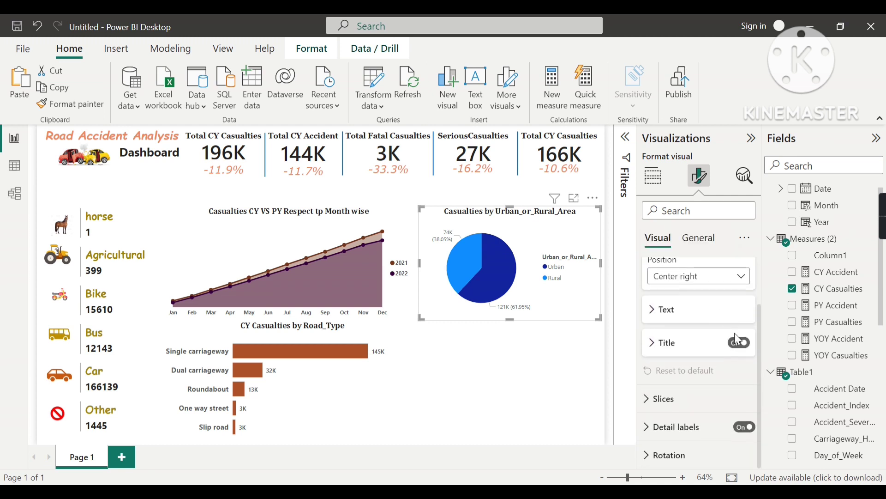
pyautogui.click(741, 344)
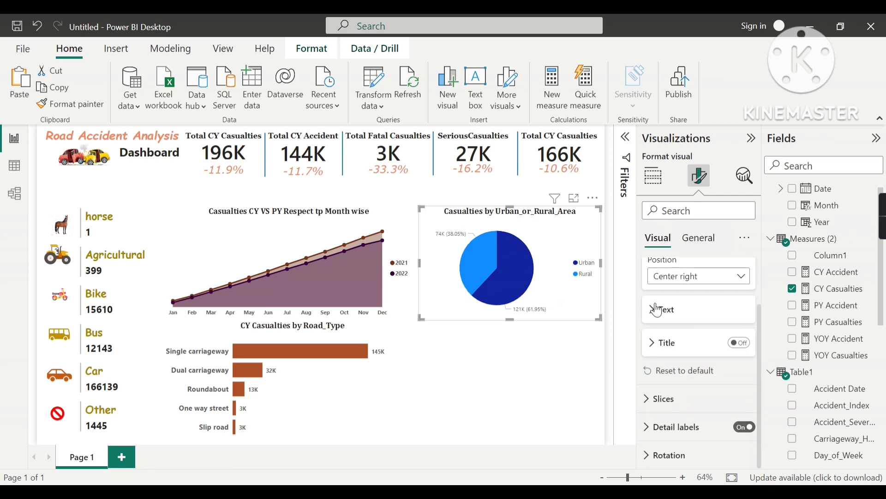
pyautogui.click(707, 311)
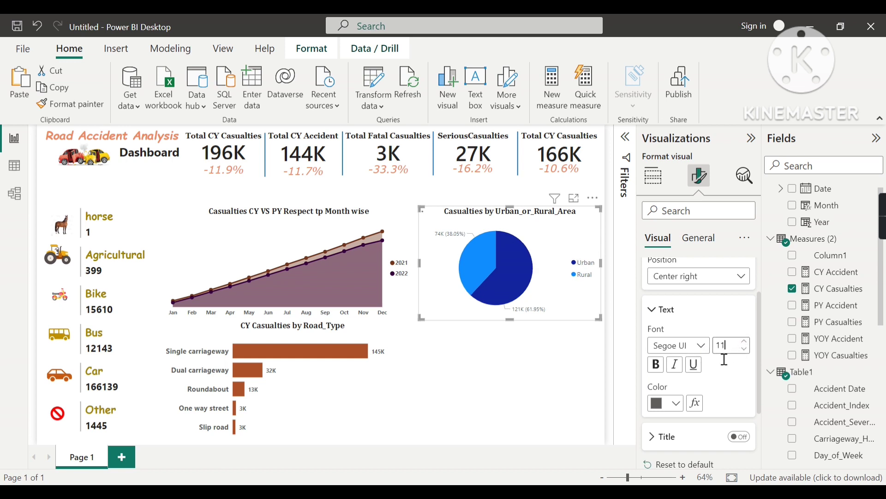
pyautogui.click(658, 366)
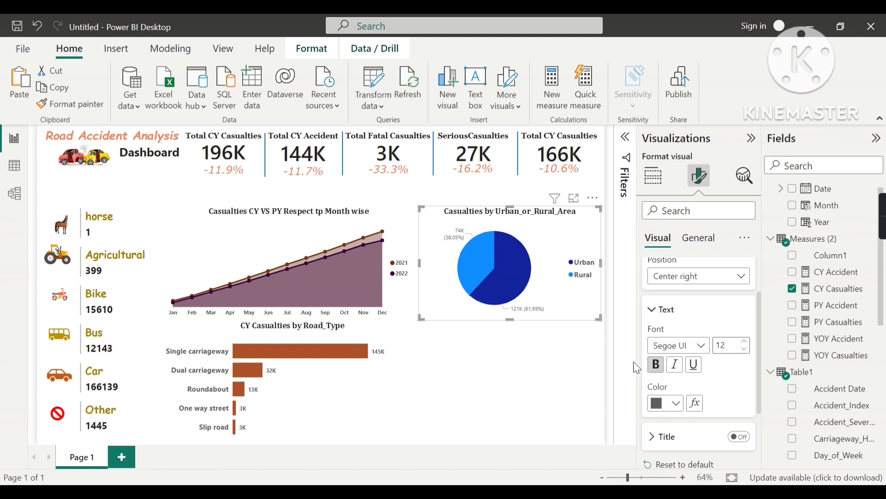
# - Turn off the background of the Casualties by Urban_or_Rural_Area pie chart
pyautogui.click(688, 238)
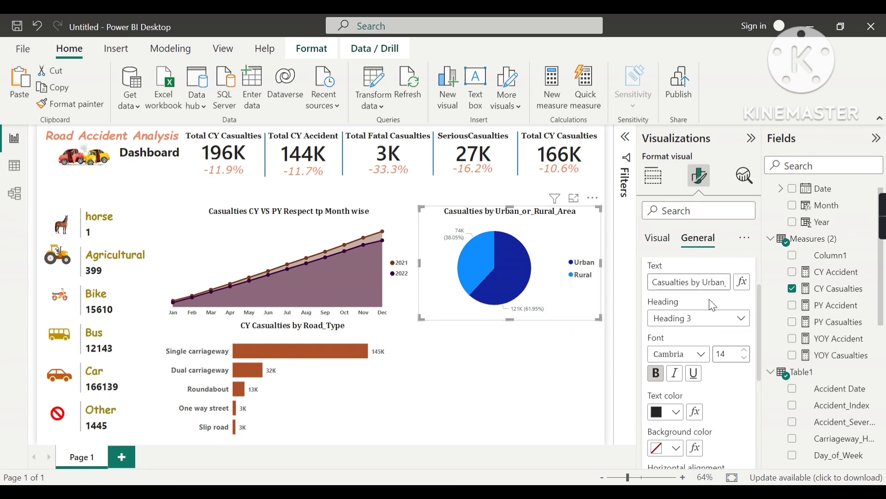
pyautogui.scroll(3, 693, 304)
pyautogui.click(651, 302)
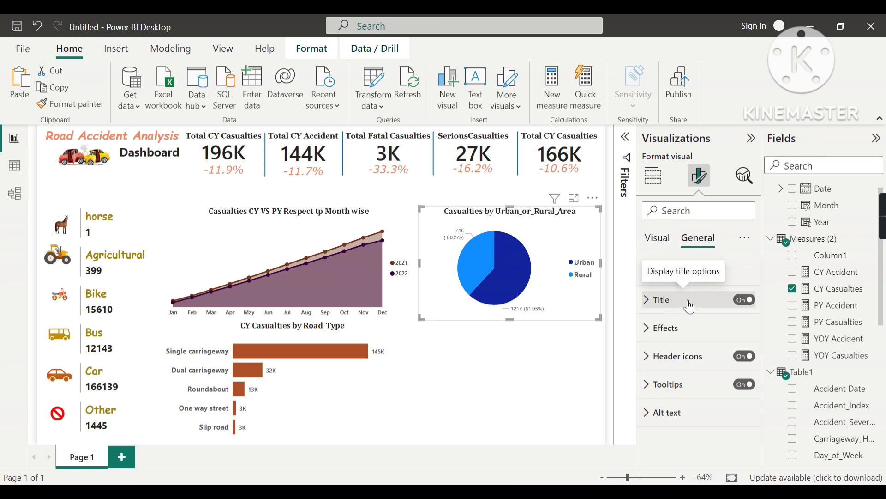
pyautogui.click(695, 328)
pyautogui.click(740, 356)
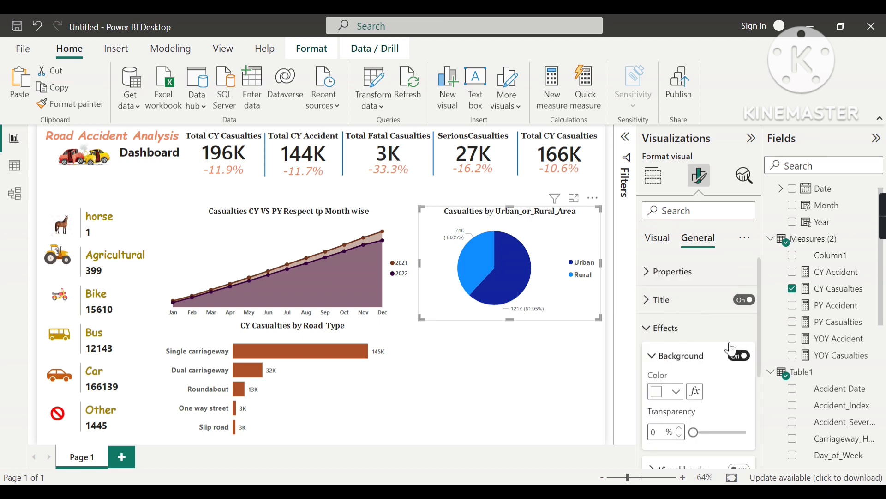
# - Color the pie chart's Urban slice light orange and its Rural slice #a0a7d8 (Theme color 2, 60% lighter)
pyautogui.click(658, 240)
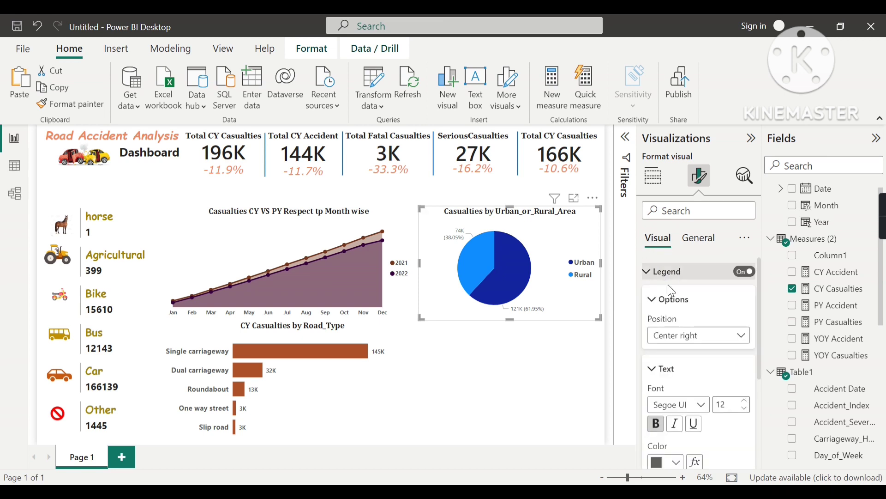
pyautogui.click(659, 275)
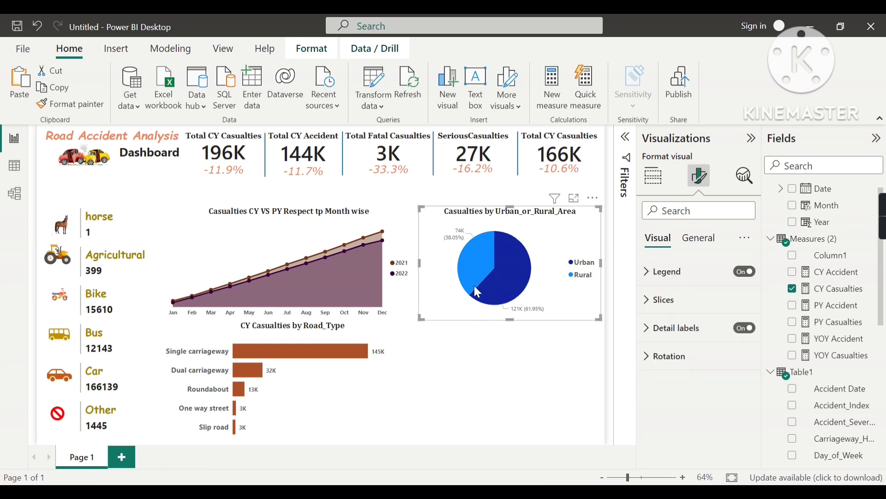
pyautogui.click(655, 310)
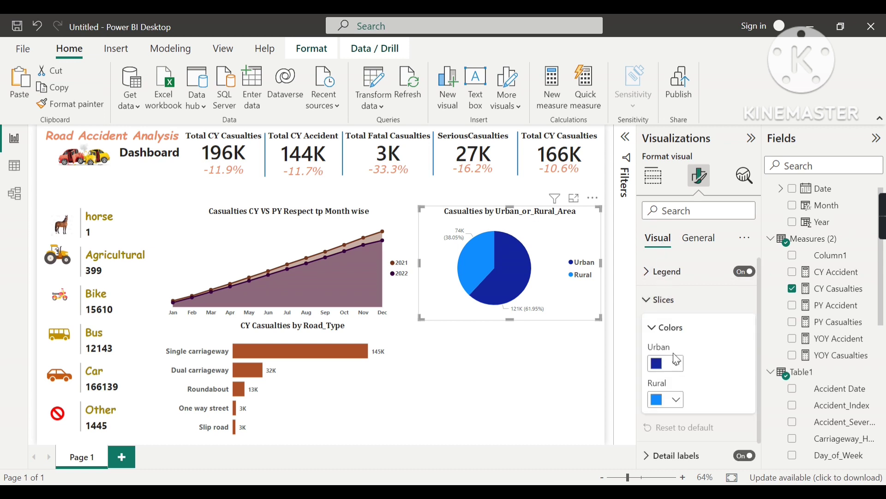
pyautogui.click(679, 368)
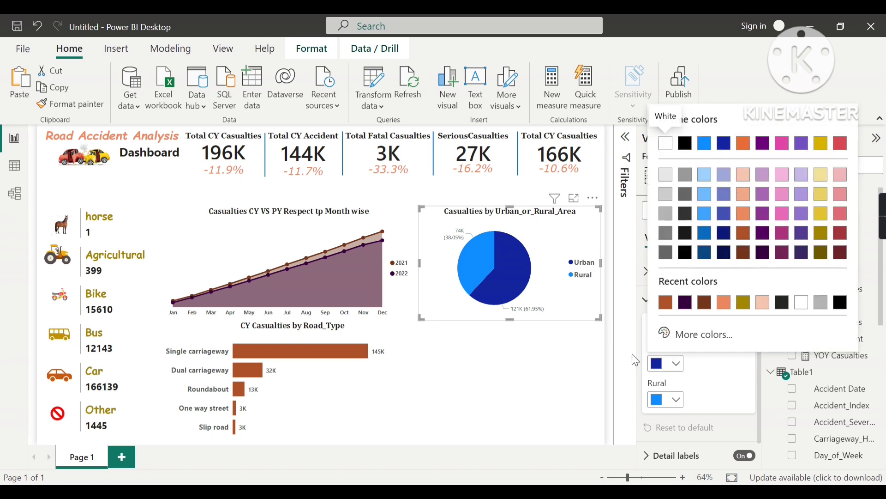
pyautogui.click(746, 215)
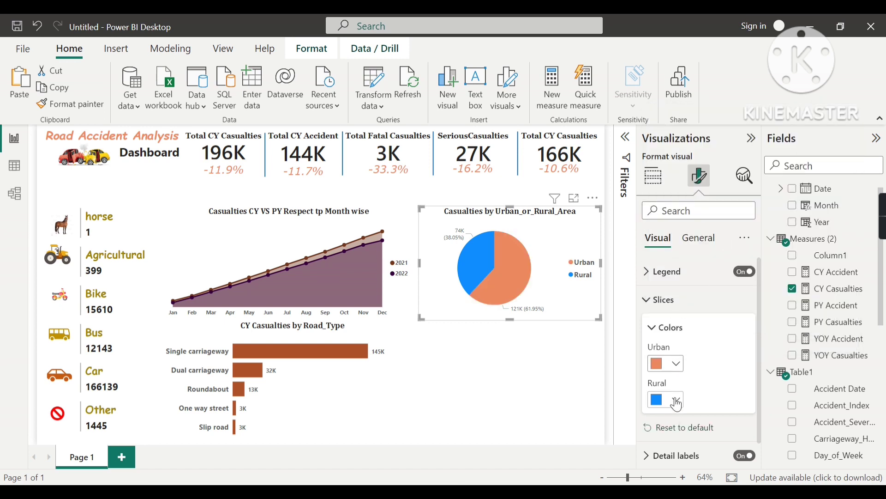
pyautogui.click(675, 400)
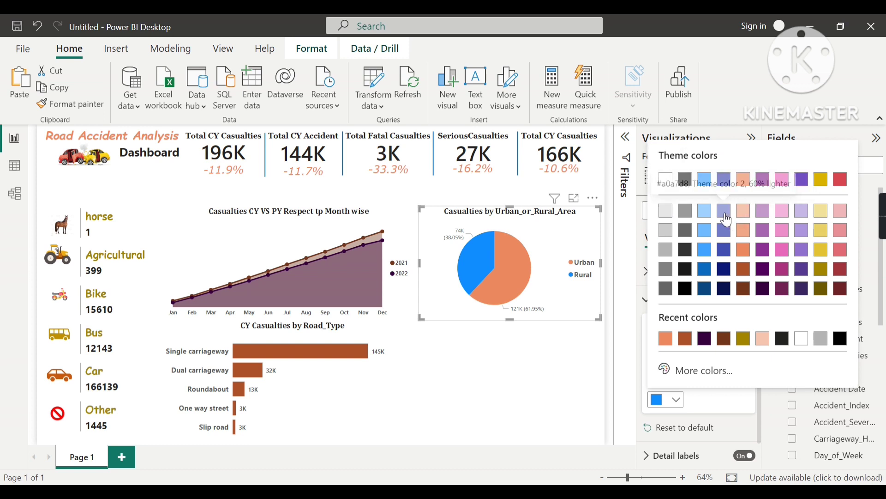
pyautogui.click(728, 220)
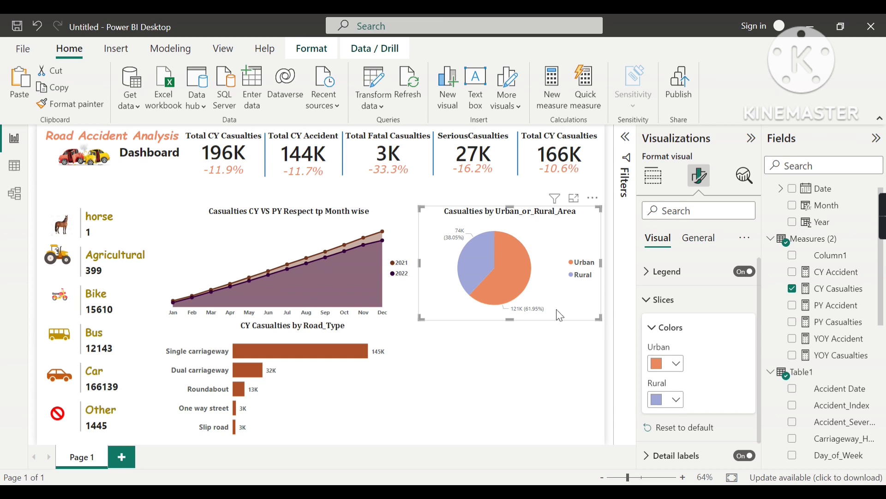
pyautogui.click(571, 292)
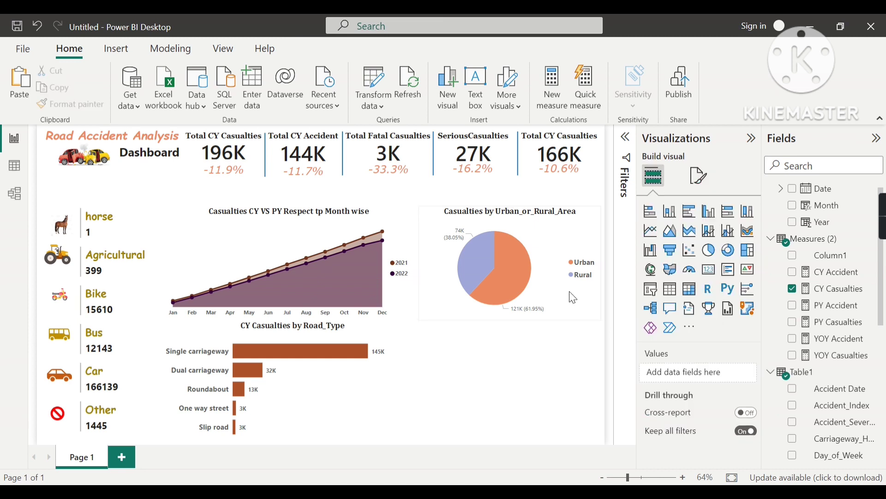
pyautogui.click(575, 304)
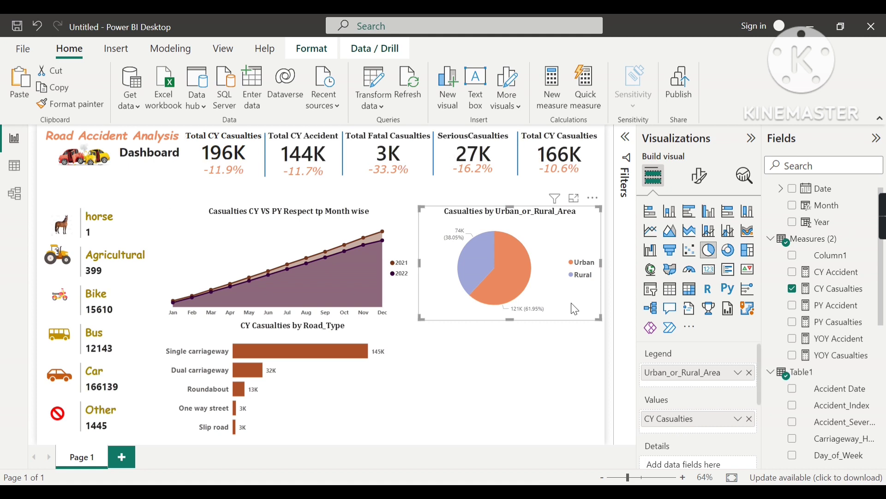
pyautogui.click(557, 372)
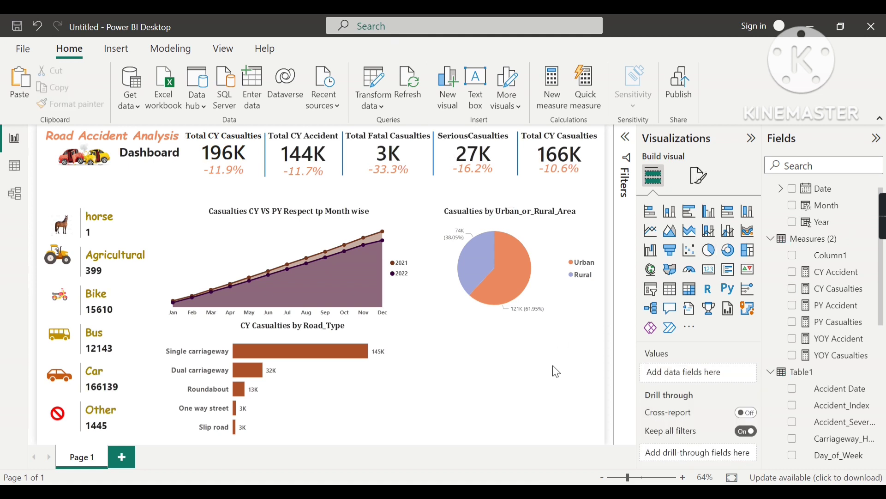
# - Duplicate the Casualties by Urban_or_Rural_Area pie chart and place the copy directly below the original
pyautogui.click(576, 302)
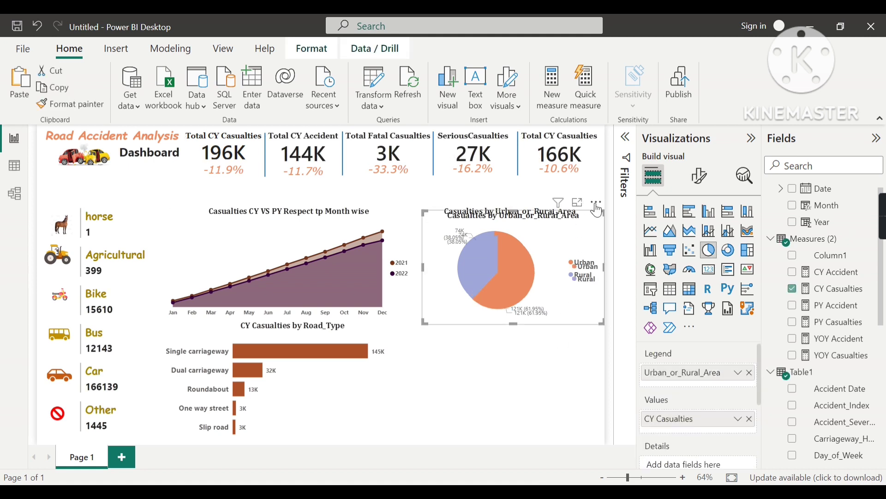
pyautogui.hotkey('ctrl', 'c')
pyautogui.hotkey('ctrl', 'v')
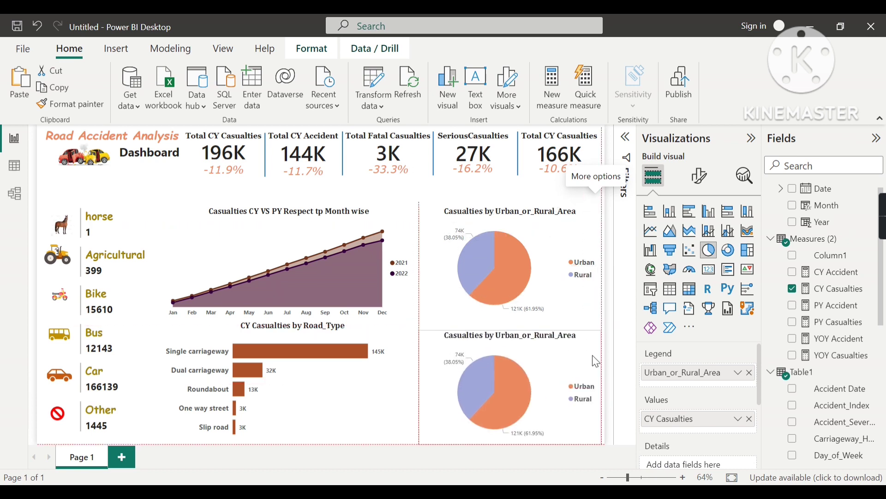
pyautogui.moveTo(592, 355); pyautogui.dragTo(585, 357)
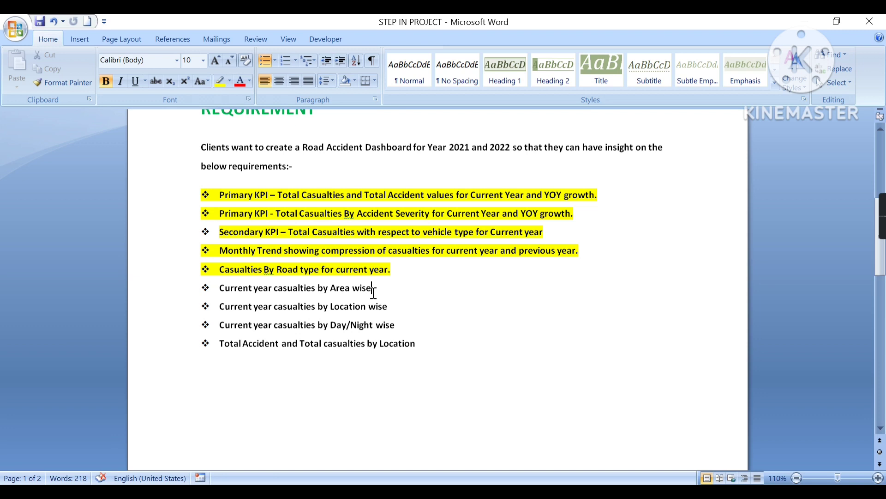
# - In the Word project document, highlight the area-wise and Day/Night-wise current year casualties requirements in yellow
pyautogui.moveTo(374, 292); pyautogui.dragTo(220, 288)
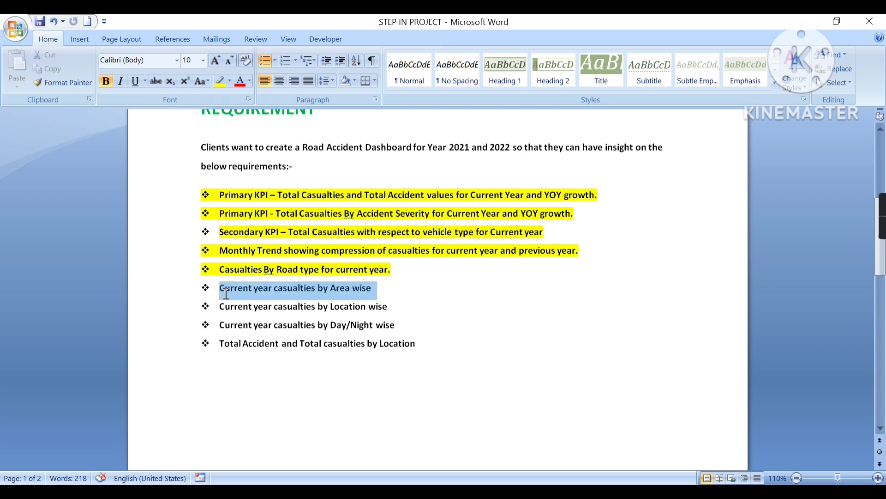
pyautogui.click(220, 83)
pyautogui.click(237, 310)
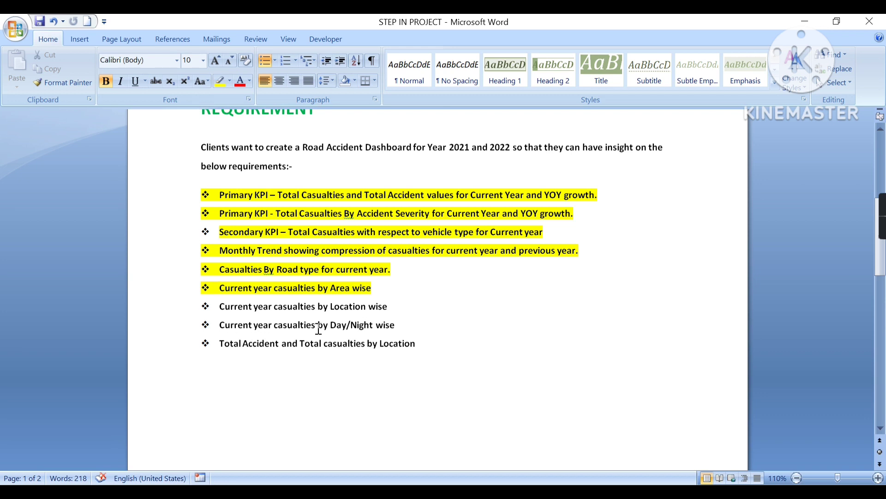
pyautogui.moveTo(397, 326); pyautogui.dragTo(220, 326)
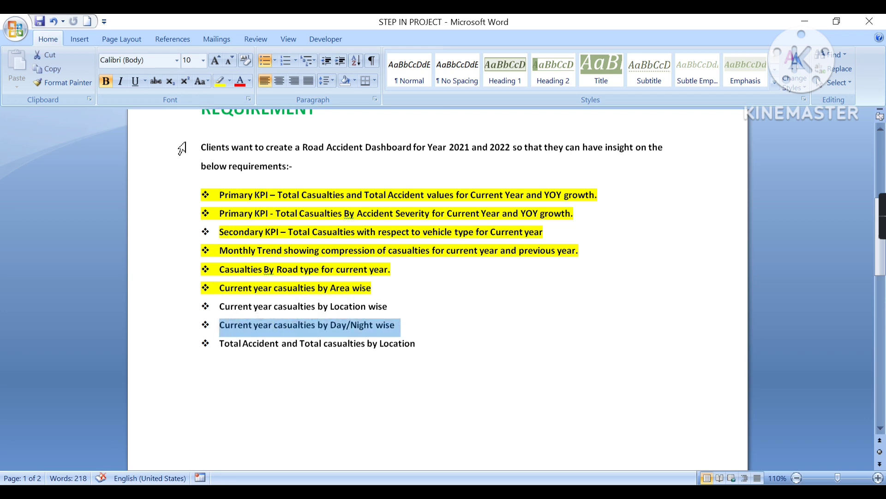
pyautogui.click(220, 83)
pyautogui.press('Left')
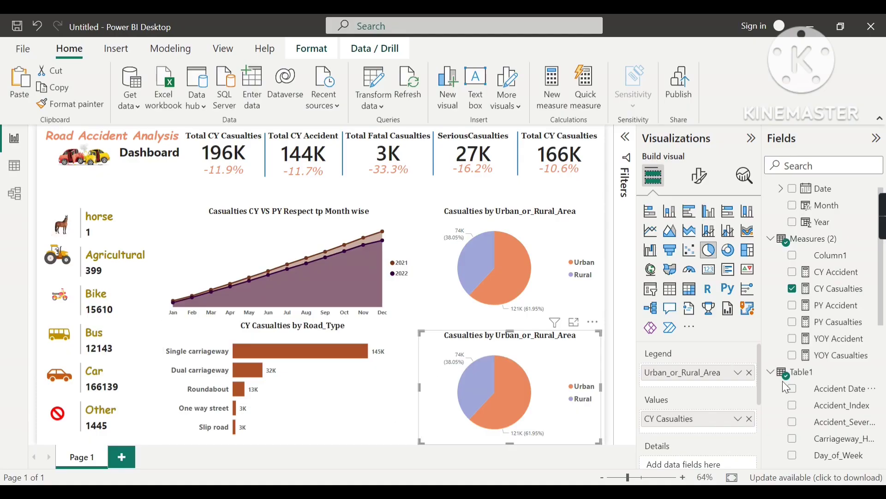
# - Back in Power BI with the copied pie chart selected, look through the Table1 fields for one describing day or night
pyautogui.scroll(-5, 791, 389)
pyautogui.scroll(-3, 791, 389)
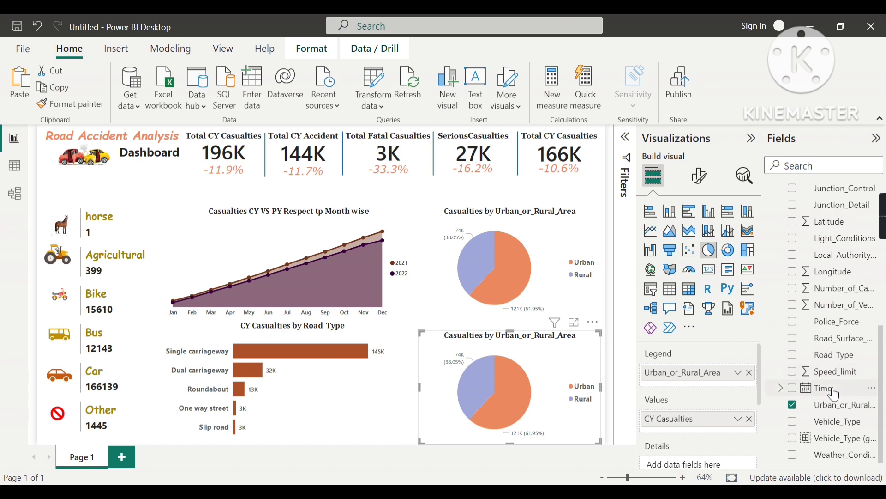
pyautogui.scroll(3, 838, 398)
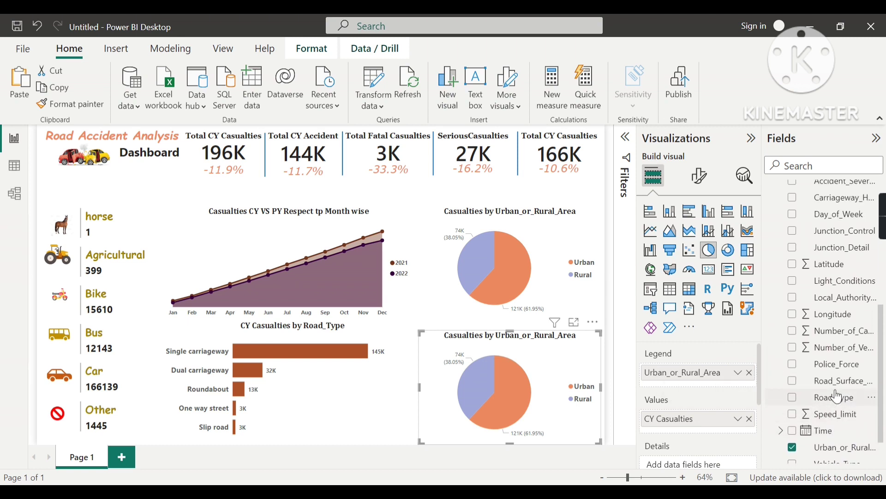
pyautogui.scroll(3, 838, 402)
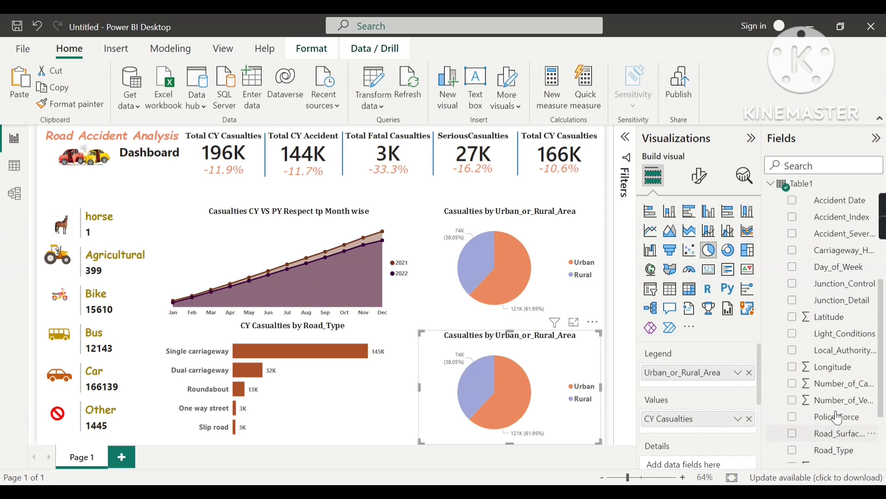
pyautogui.scroll(1, 839, 418)
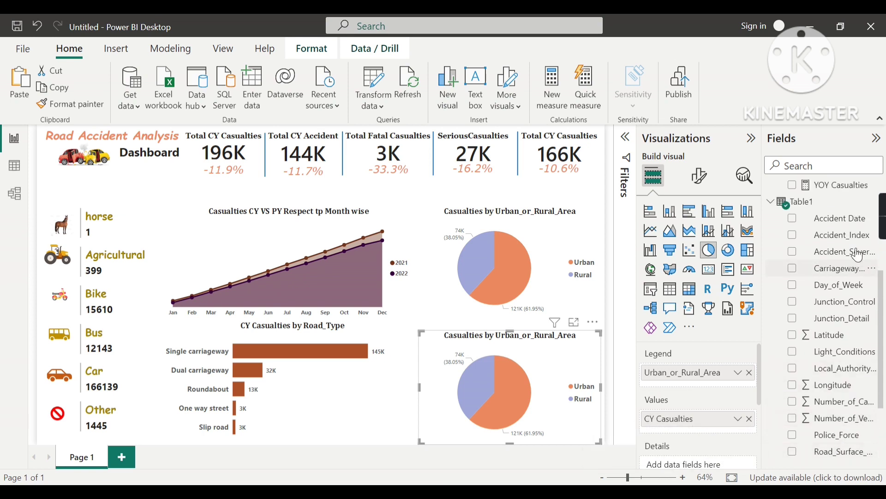
pyautogui.scroll(-5, 846, 347)
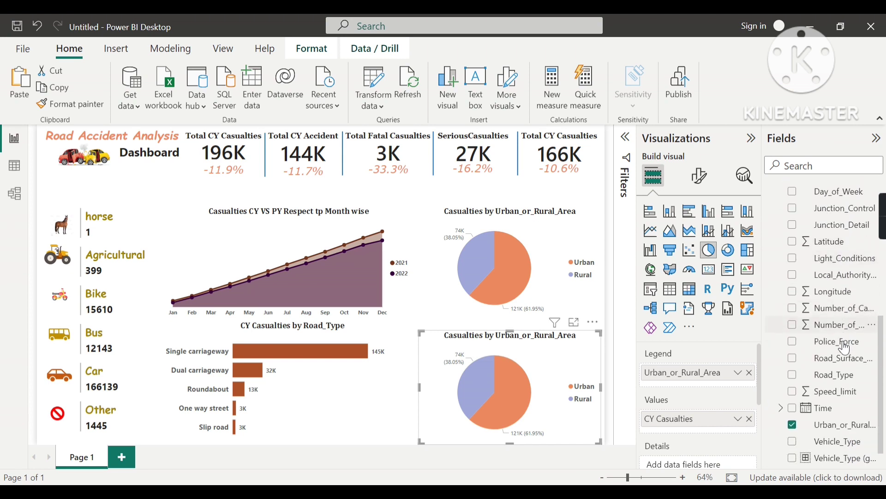
pyautogui.scroll(-1, 845, 348)
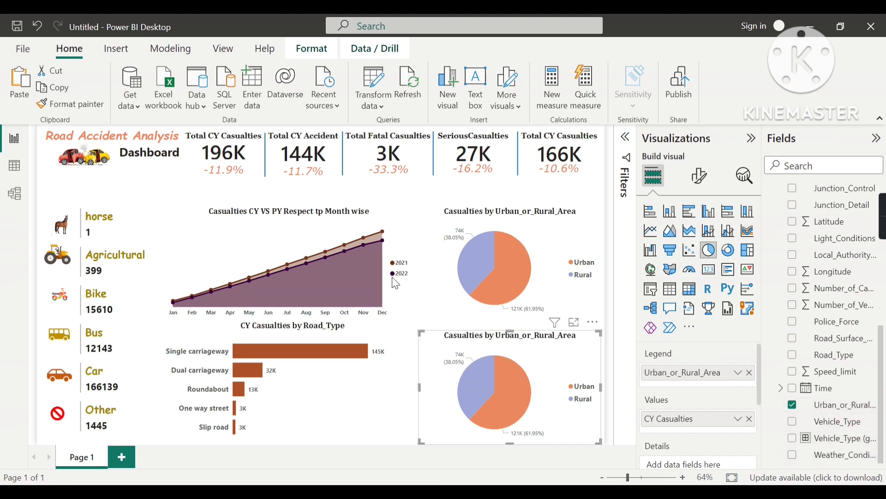
# - Find the Light_Conditions column in the table's data view and list its distinct values
pyautogui.click(9, 170)
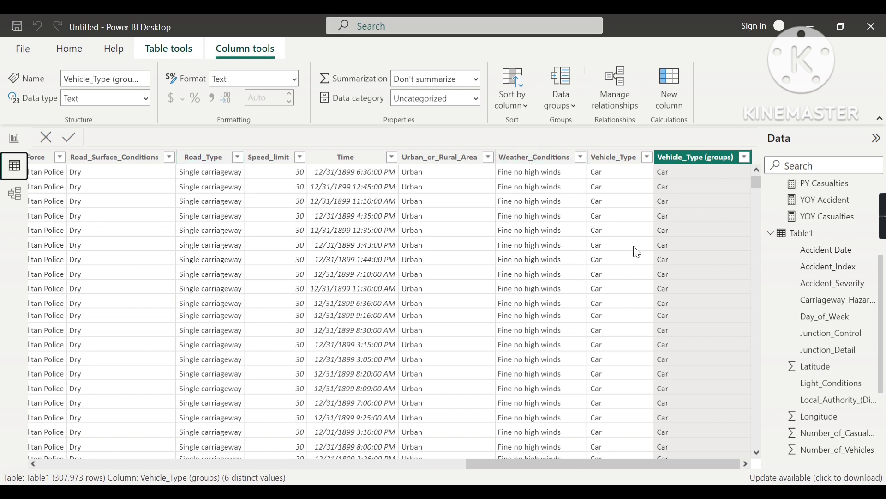
pyautogui.moveTo(581, 464); pyautogui.dragTo(313, 466)
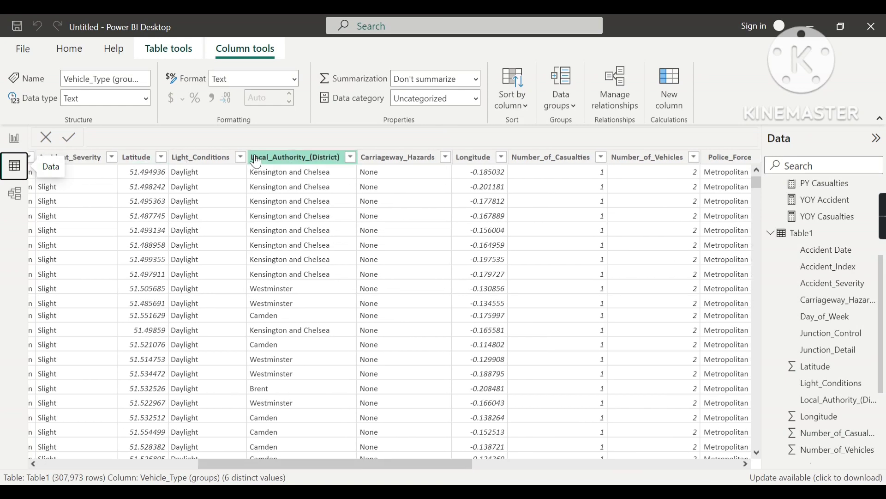
pyautogui.click(245, 163)
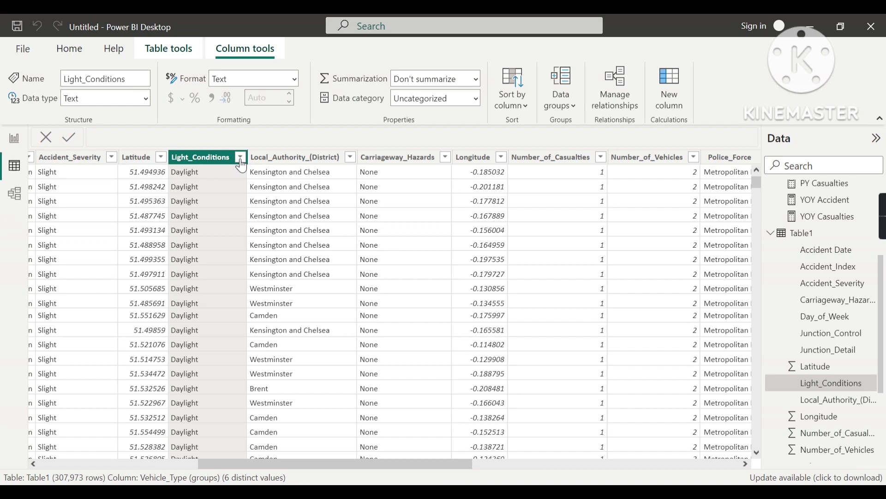
pyautogui.click(241, 159)
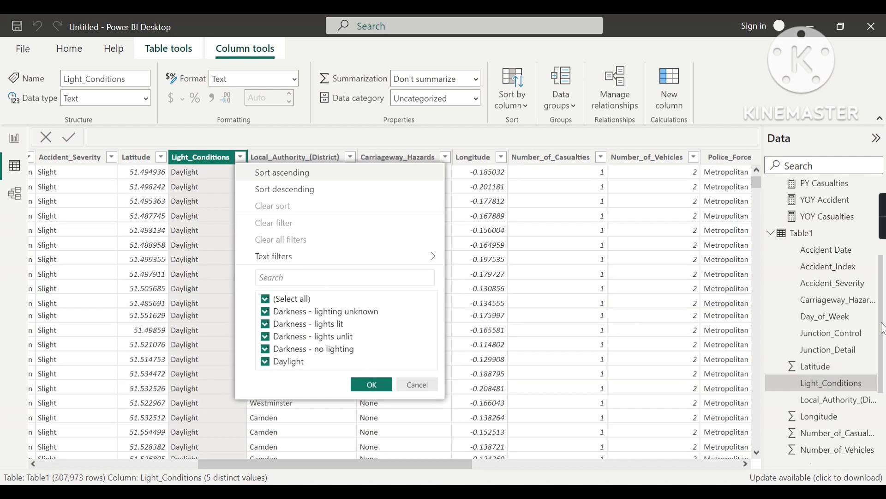
# - Close the Light_Conditions value list and look through the remaining Table1 columns in the data view
pyautogui.click(625, 246)
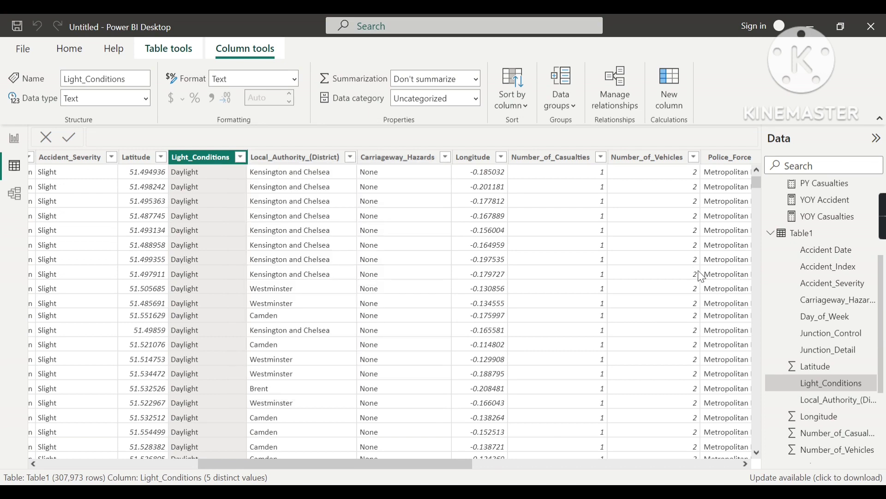
pyautogui.moveTo(400, 455); pyautogui.dragTo(731, 442)
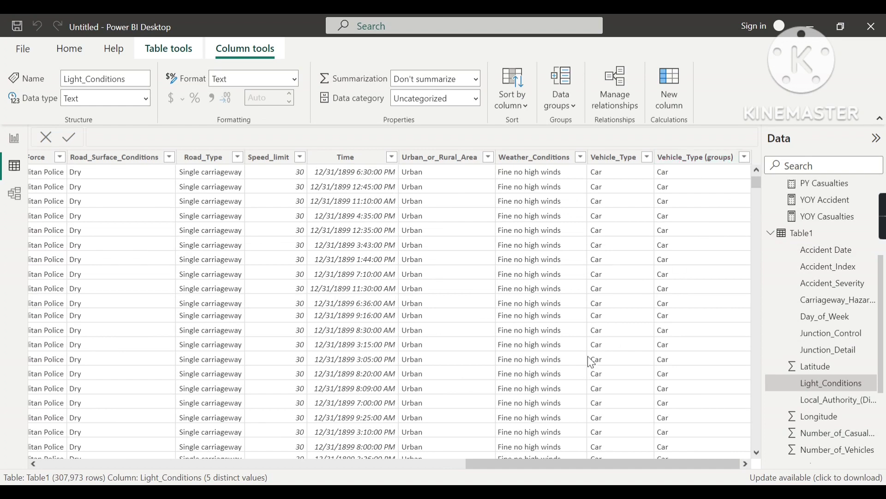
pyautogui.moveTo(622, 465); pyautogui.dragTo(311, 463)
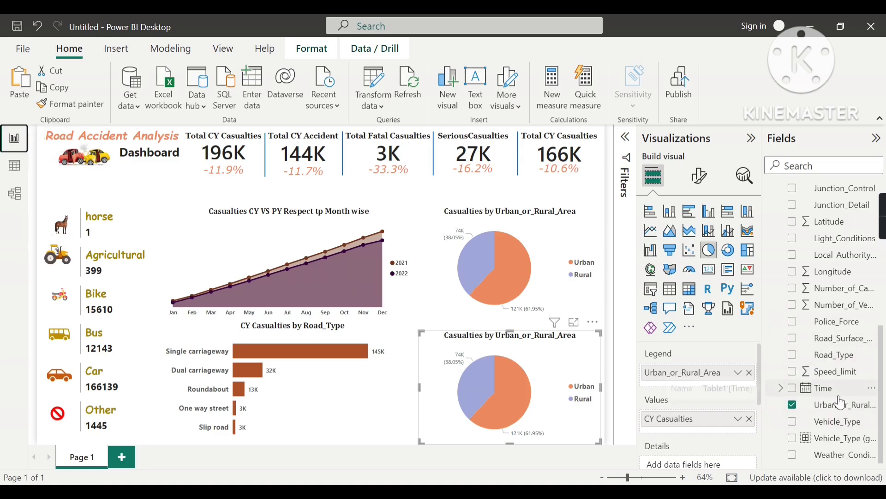
# - Create a new group on the Light_Conditions field, combining the four Darkness values into a group named Dark
pyautogui.rightClick(837, 238)
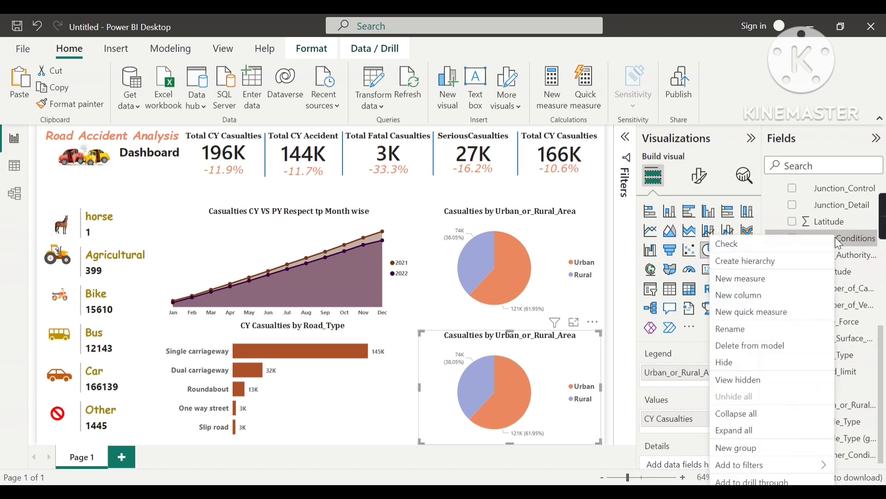
pyautogui.click(740, 454)
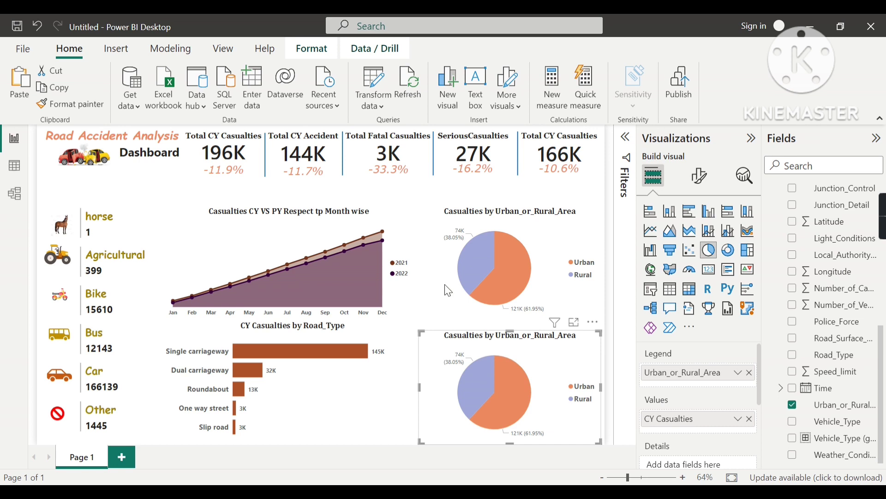
pyautogui.moveTo(238, 215); pyautogui.dragTo(241, 266)
pyautogui.click(218, 410)
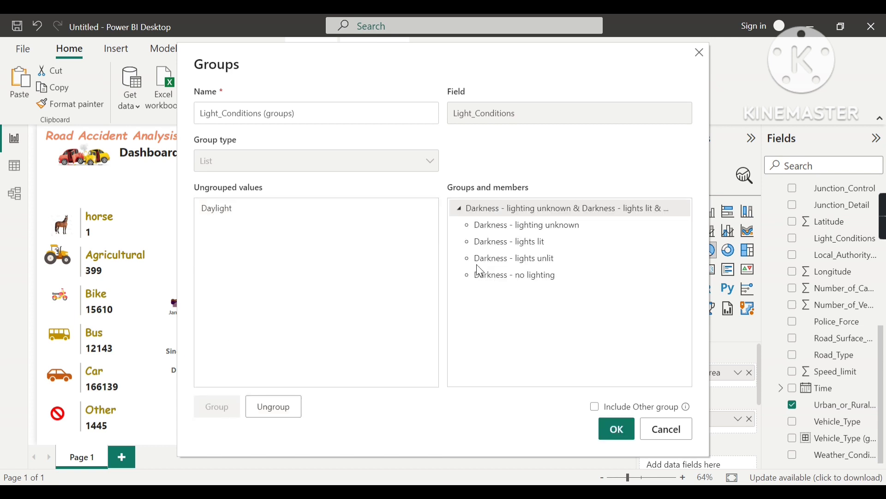
pyautogui.doubleClick(504, 216)
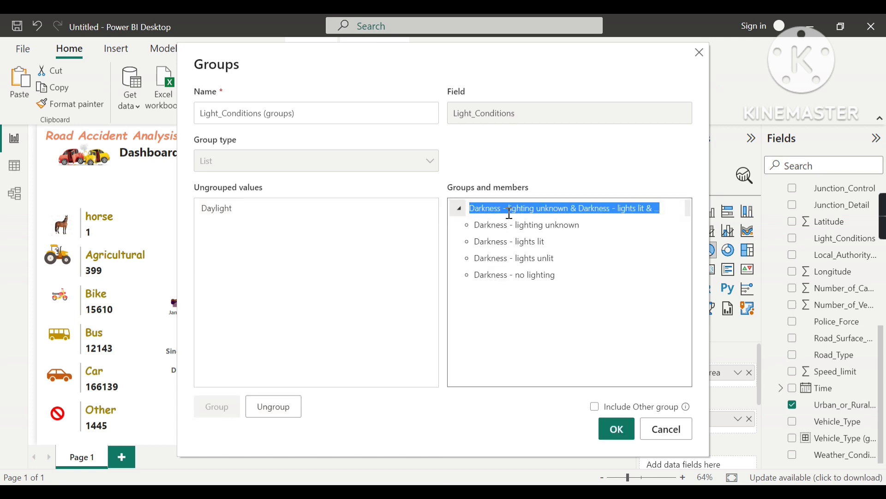
pyautogui.write('Da')
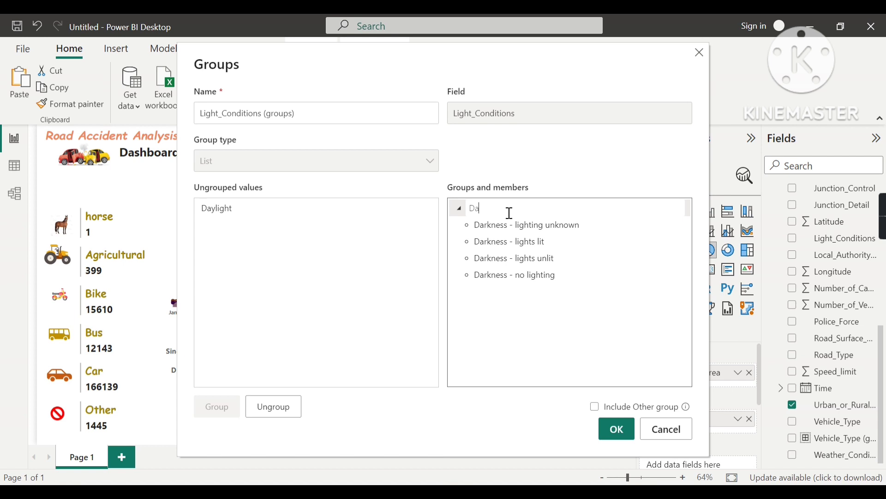
pyautogui.write('rk')
pyautogui.press('Return')
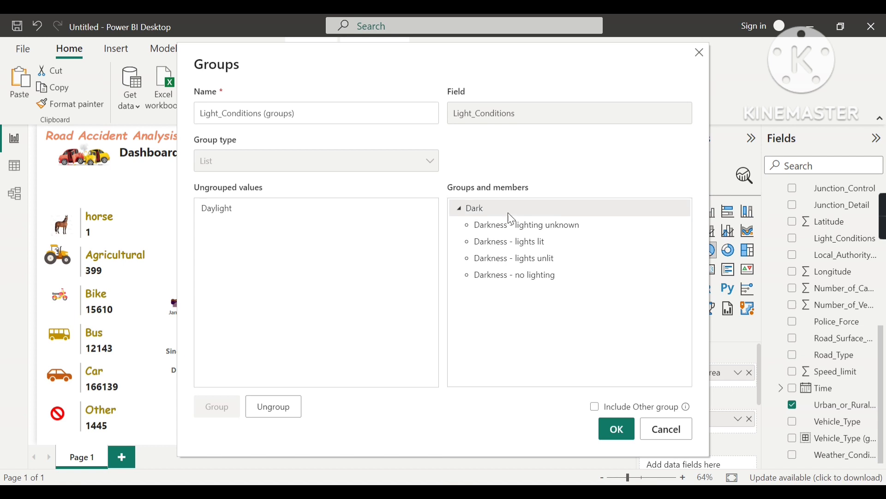
# - Put the Daylight value into its own group named Day and save the Light_Conditions groups
pyautogui.click(305, 212)
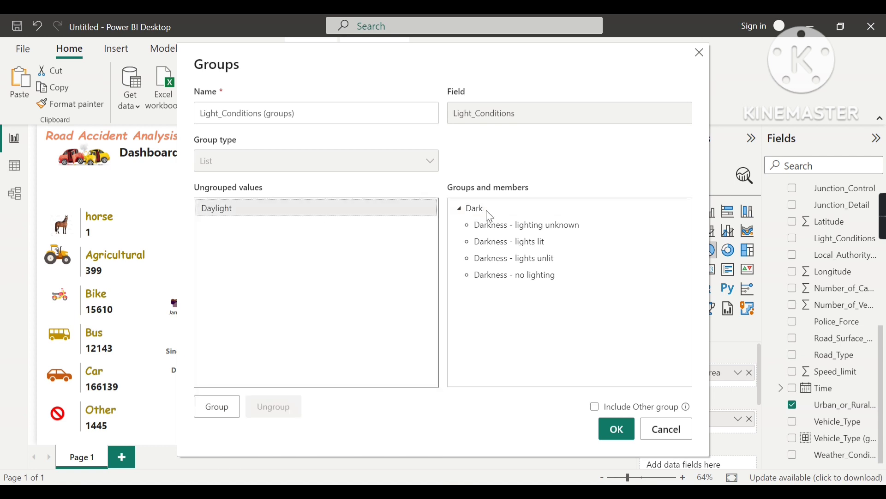
pyautogui.click(207, 416)
pyautogui.click(496, 295)
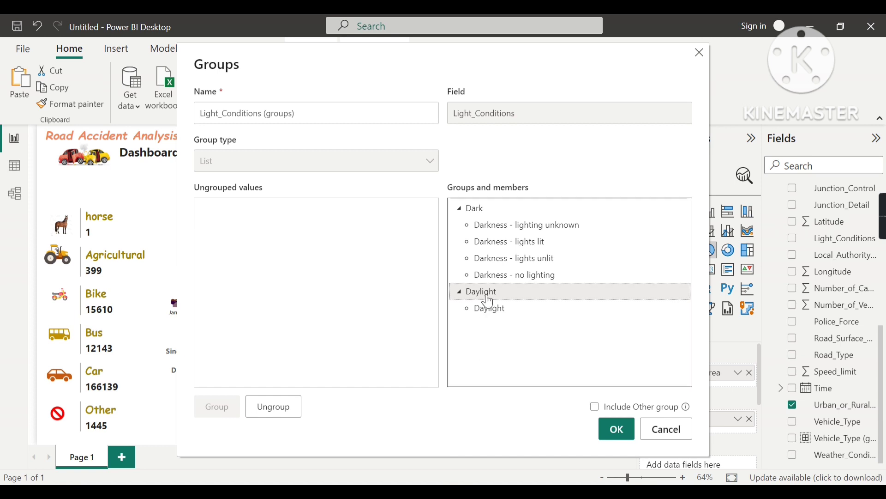
pyautogui.write('Day')
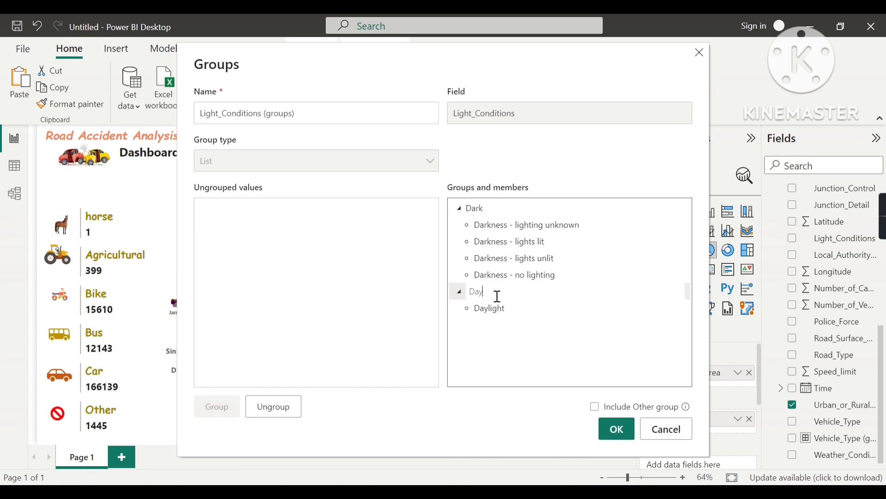
pyautogui.press('Return')
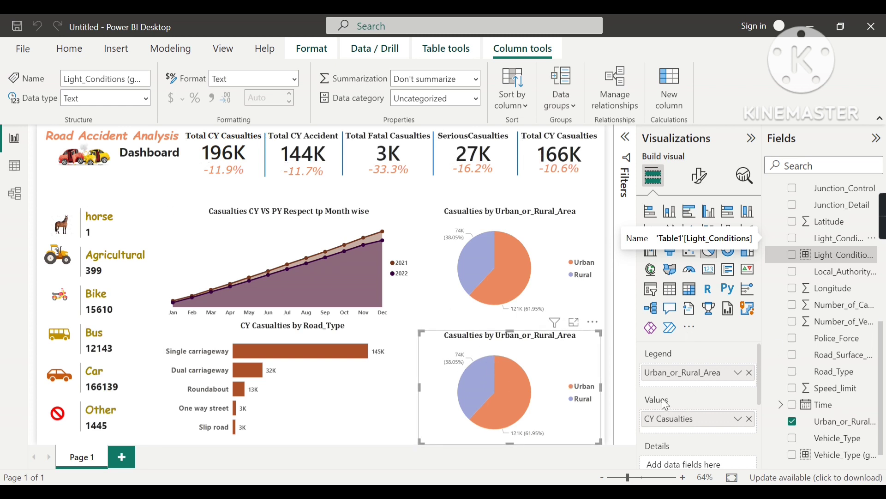
# - Change the title of the copied pie chart to "Casualties by Day And Dark"
pyautogui.click(705, 180)
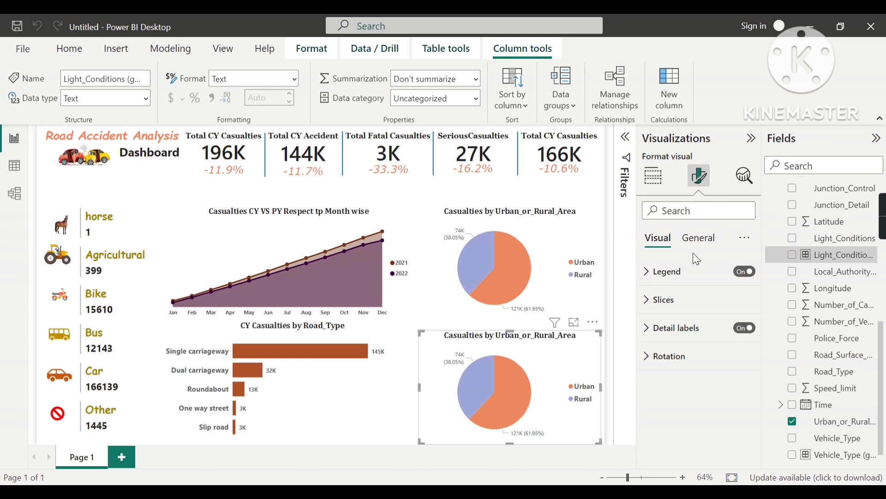
pyautogui.click(699, 238)
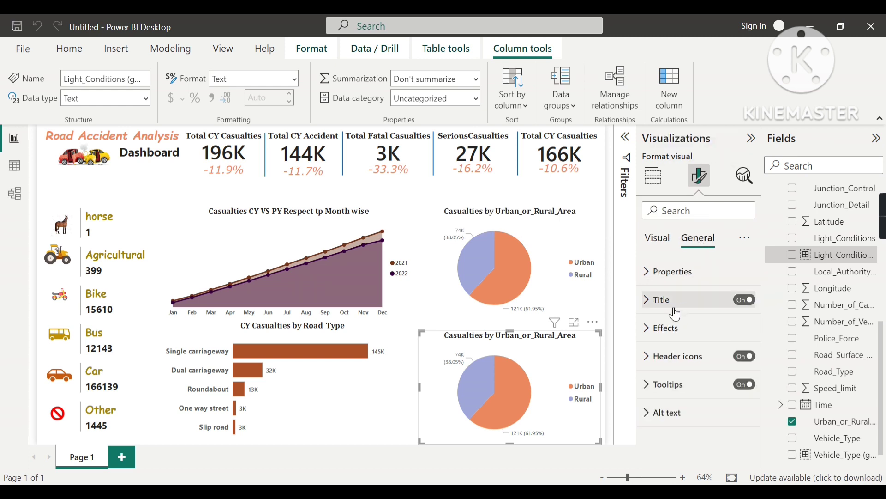
pyautogui.click(660, 300)
pyautogui.doubleClick(705, 342)
pyautogui.press('BackSpace')
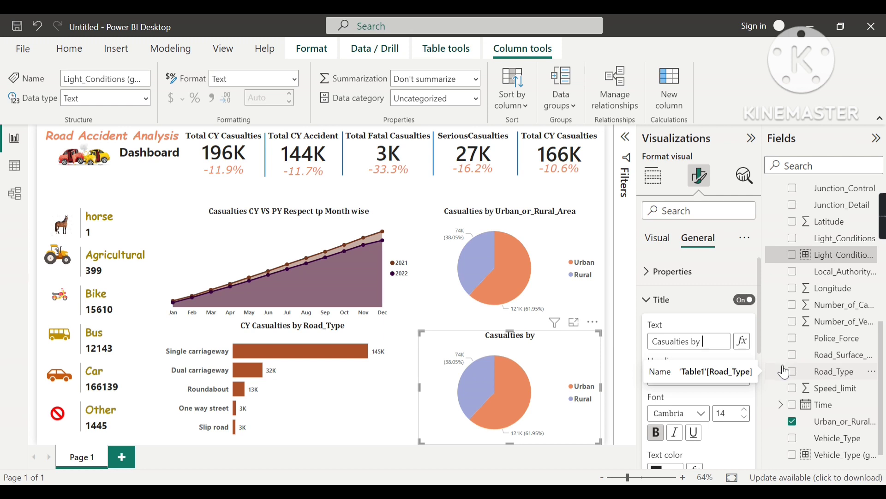
pyautogui.write('Day And')
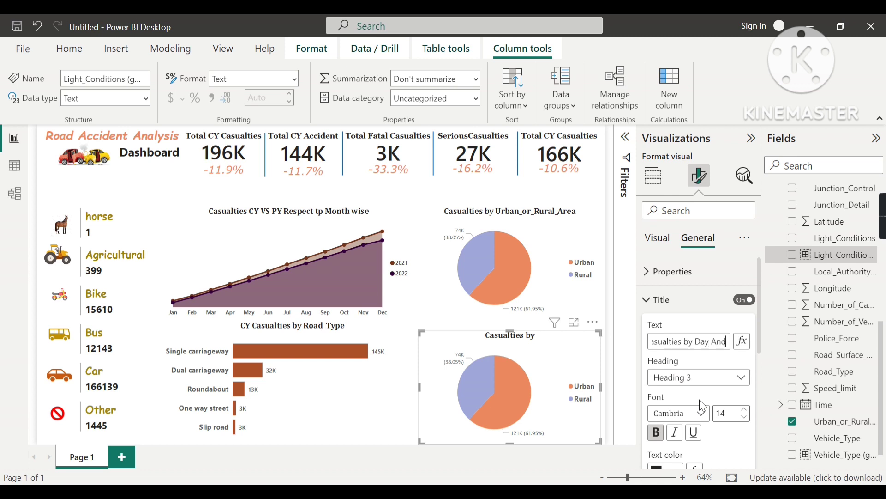
pyautogui.write(' Adrk')
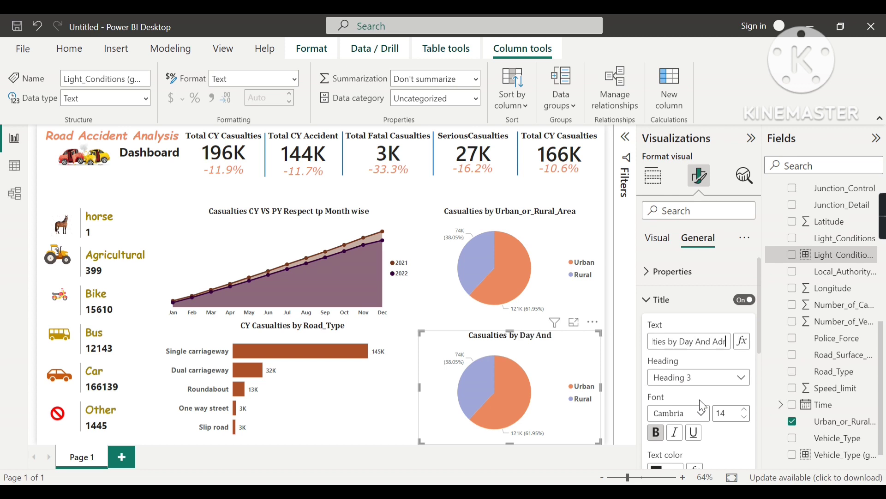
pyautogui.press('BackSpace')
pyautogui.press('BackSpace')
pyautogui.press('BackSpace')
pyautogui.press('BackSpace')
pyautogui.press('BackSpace')
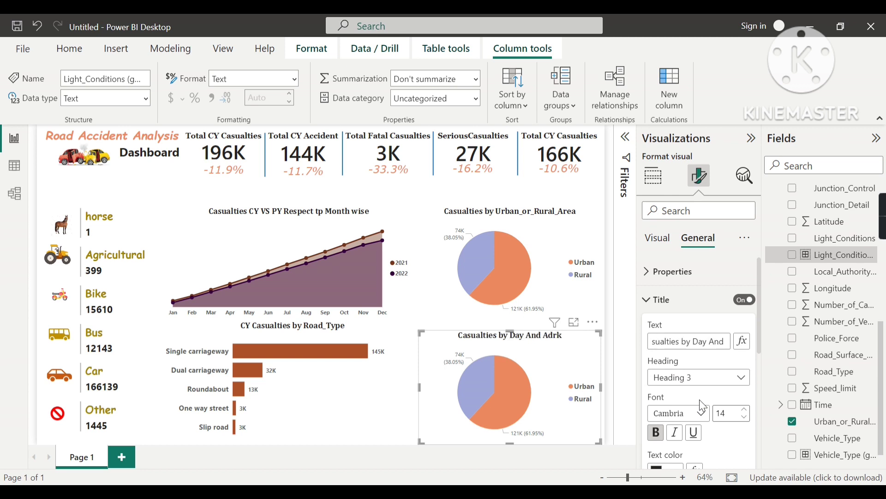
pyautogui.write('Dark')
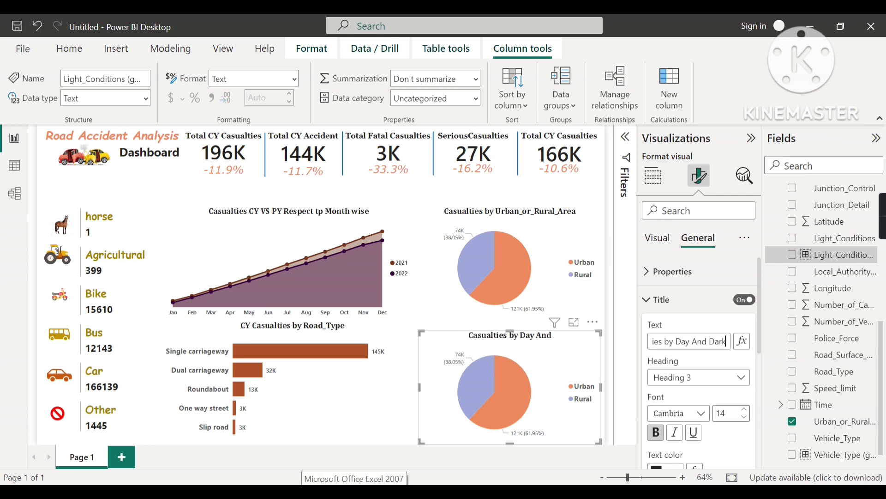
pyautogui.click(663, 391)
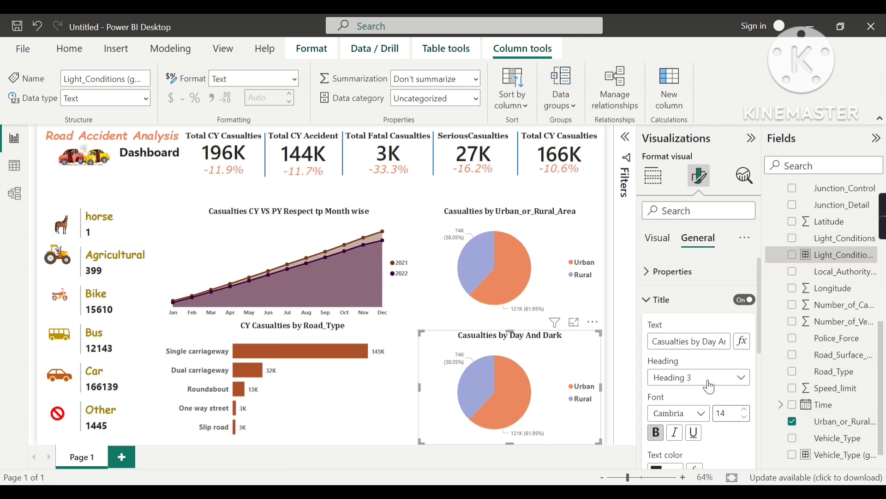
# - Replace Urban_or_Rural_Area with Light_Conditions (groups) as the legend of the copied pie chart
pyautogui.click(656, 178)
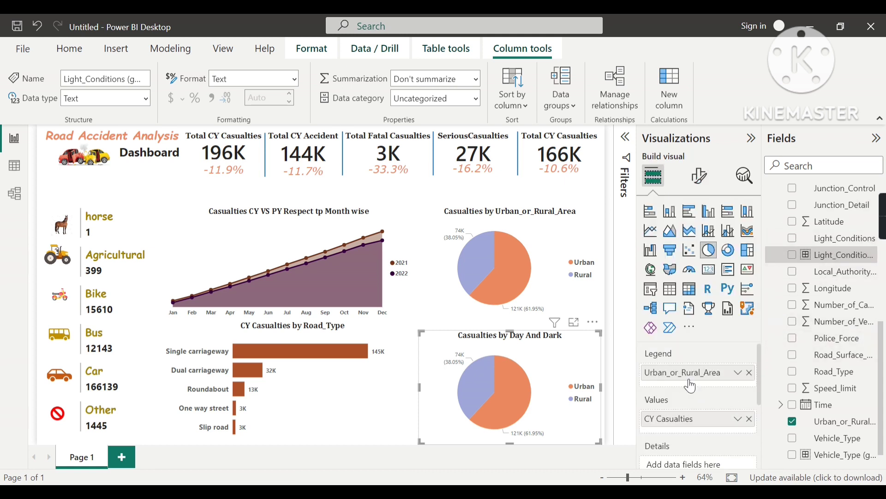
pyautogui.click(750, 373)
pyautogui.moveTo(845, 255); pyautogui.dragTo(717, 369)
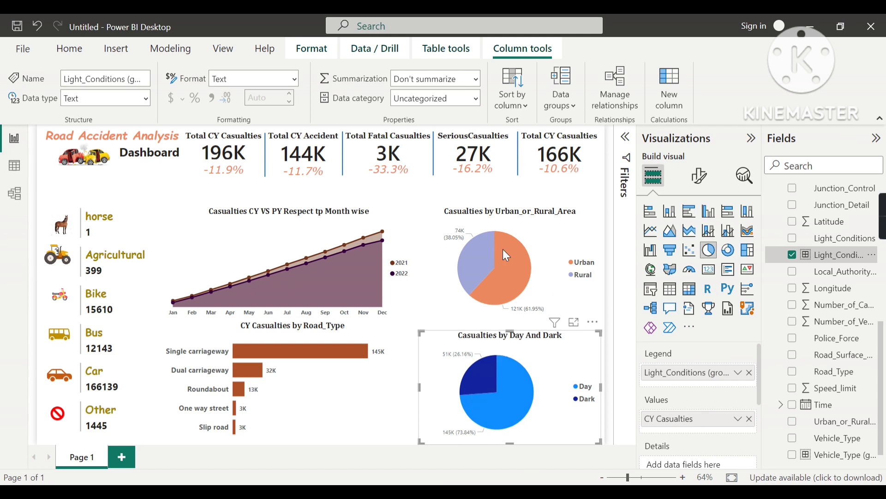
# - Recolor the Day and Dark pie slices, using light yellow #e8d166 for Day and dark gray for Dark
pyautogui.click(706, 188)
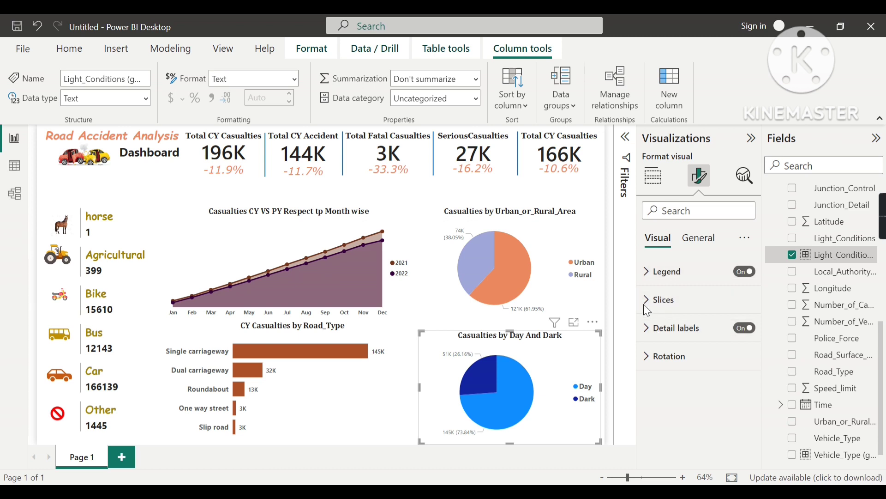
pyautogui.click(648, 311)
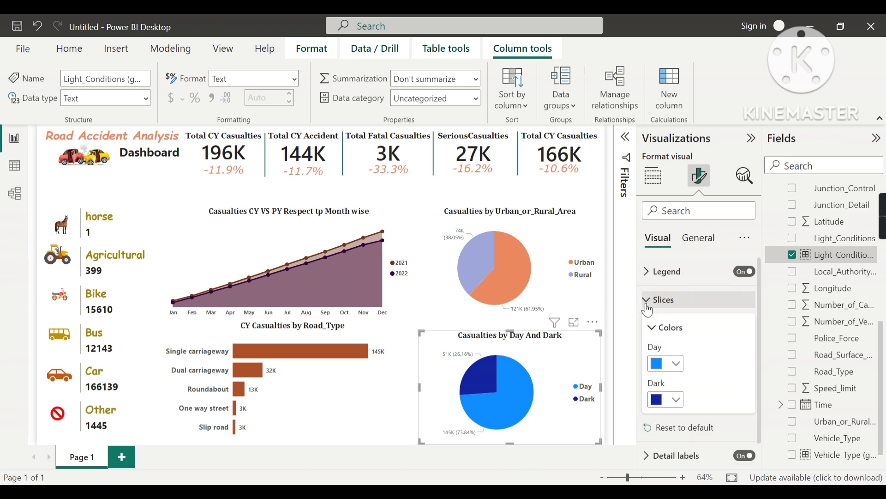
pyautogui.click(677, 368)
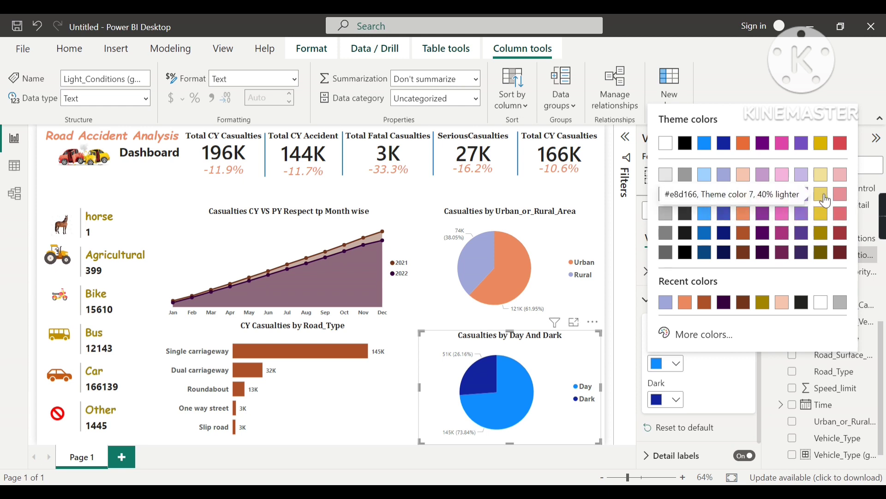
pyautogui.click(827, 202)
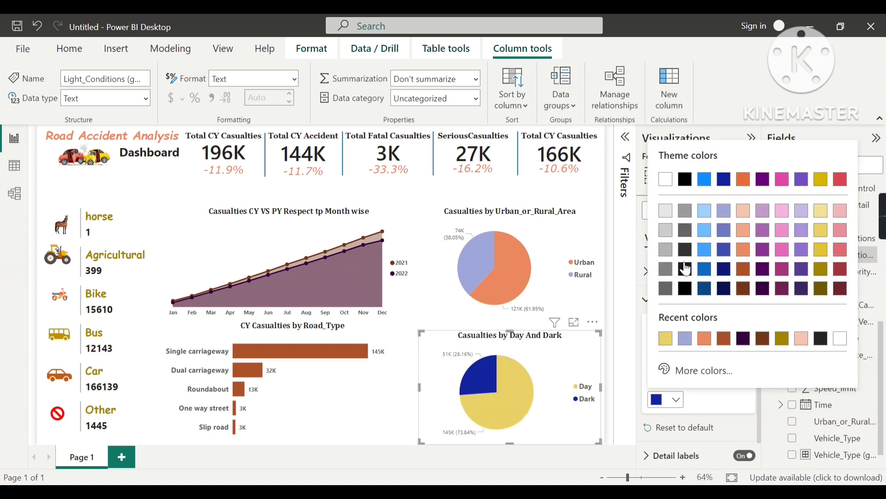
pyautogui.click(686, 237)
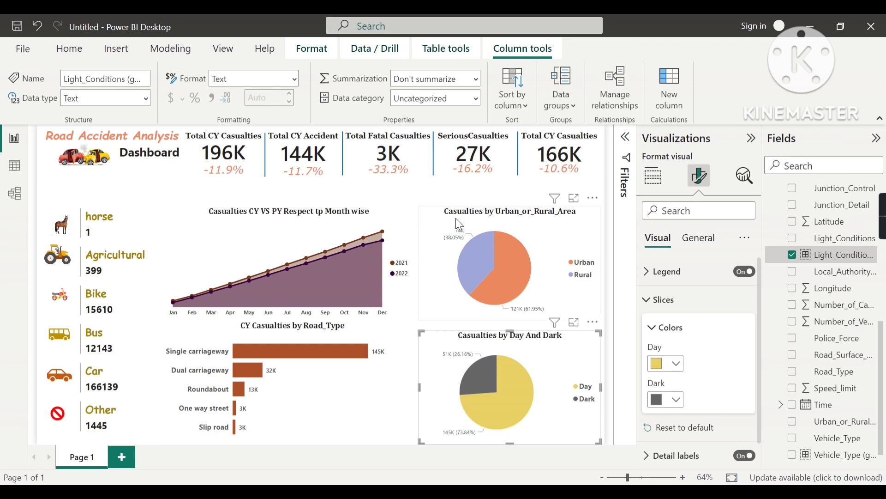
# - Lower the top edges of the Urban_or_Rural_Area pie chart and the month-wise casualties chart slightly so they line up
pyautogui.click(508, 213)
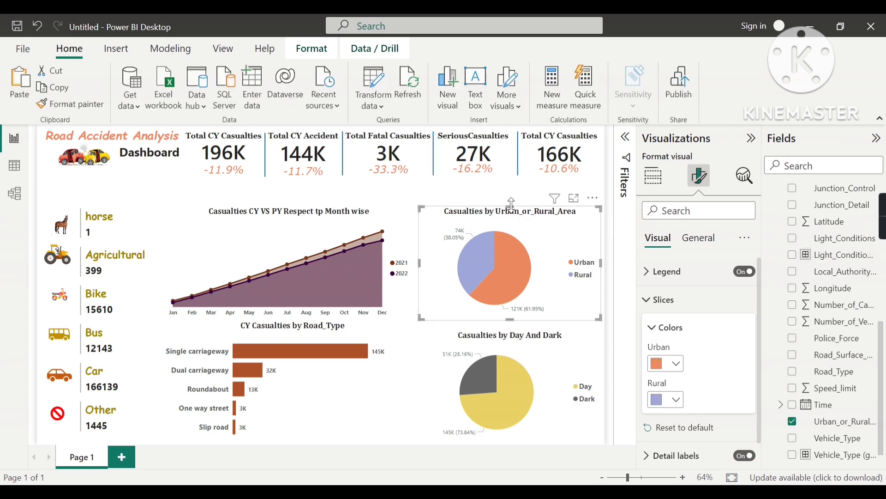
pyautogui.moveTo(511, 203); pyautogui.dragTo(511, 213)
pyautogui.moveTo(385, 215); pyautogui.dragTo(380, 220)
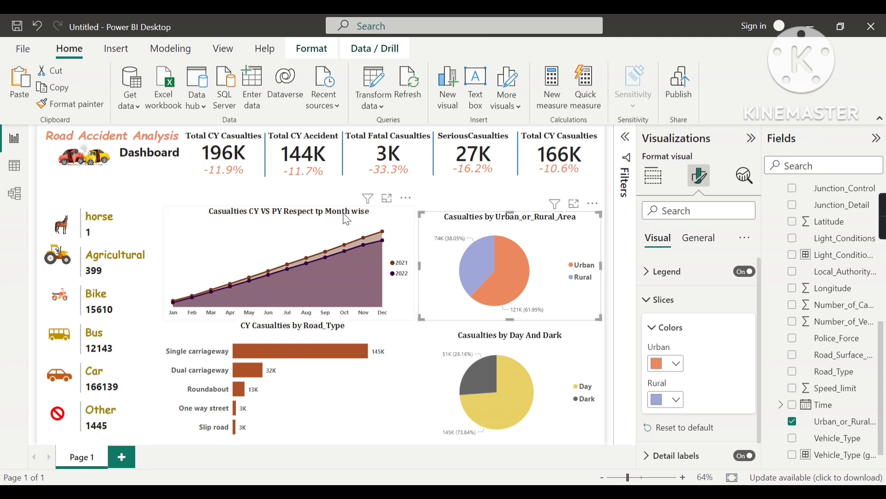
pyautogui.click(295, 204)
pyautogui.moveTo(287, 202); pyautogui.dragTo(292, 218)
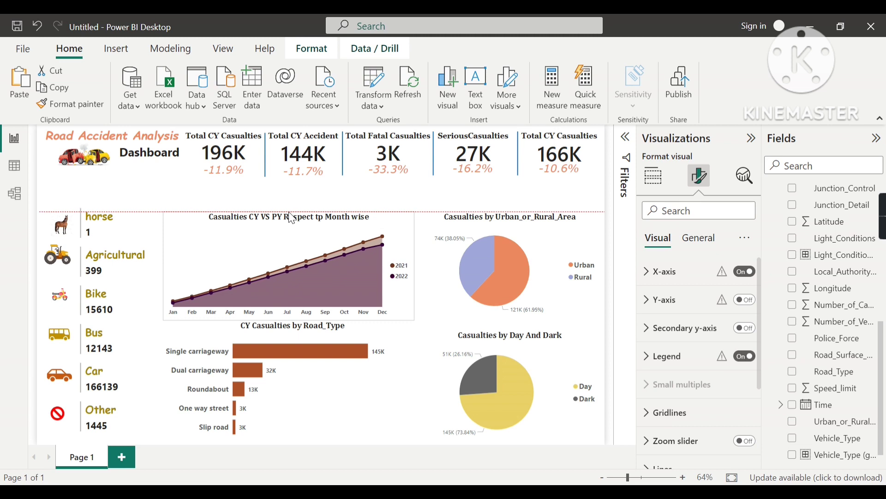
pyautogui.moveTo(350, 215); pyautogui.dragTo(351, 215)
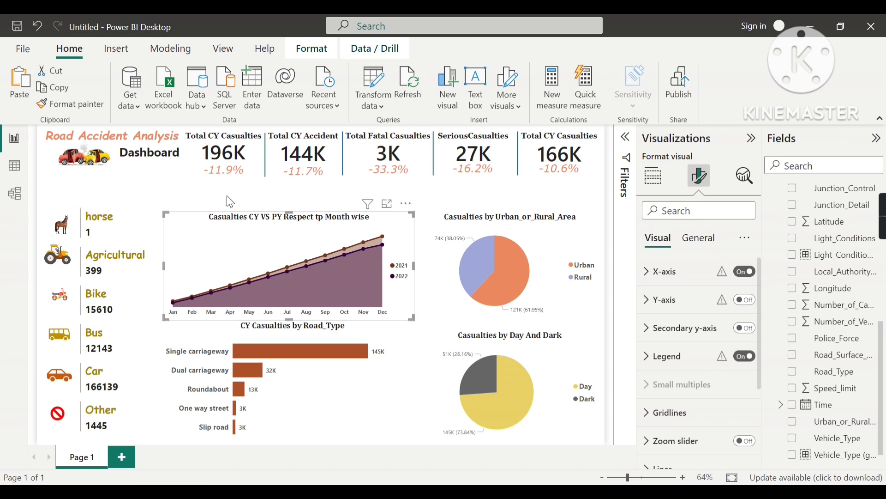
# - Turn on the title of the vehicle type card and set its text to "Casualties By RoadType"
pyautogui.click(133, 221)
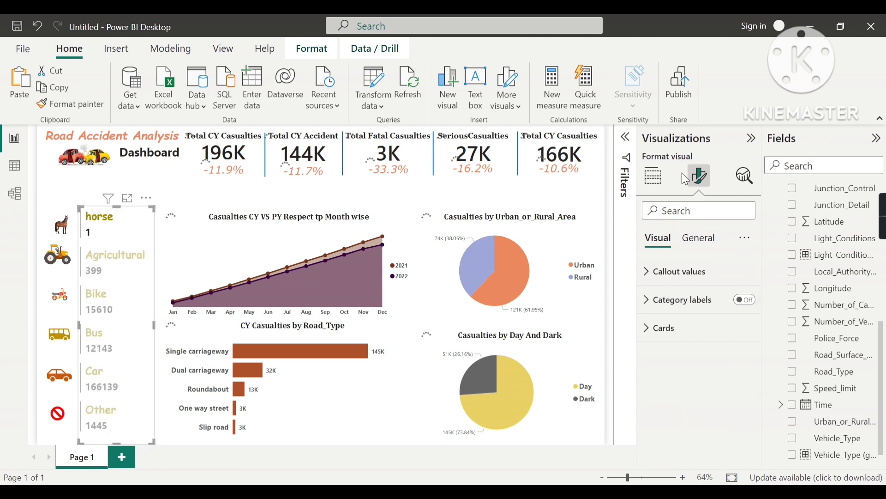
pyautogui.click(700, 239)
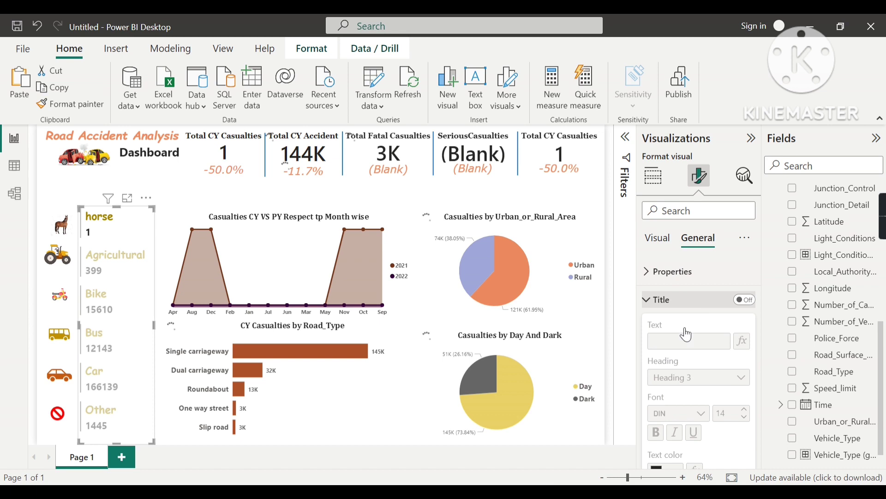
pyautogui.click(745, 300)
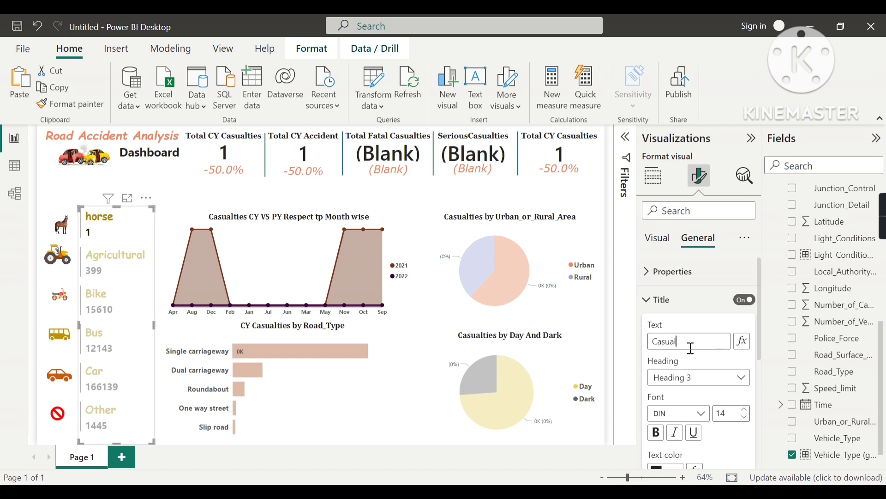
pyautogui.write('es By RoadType')
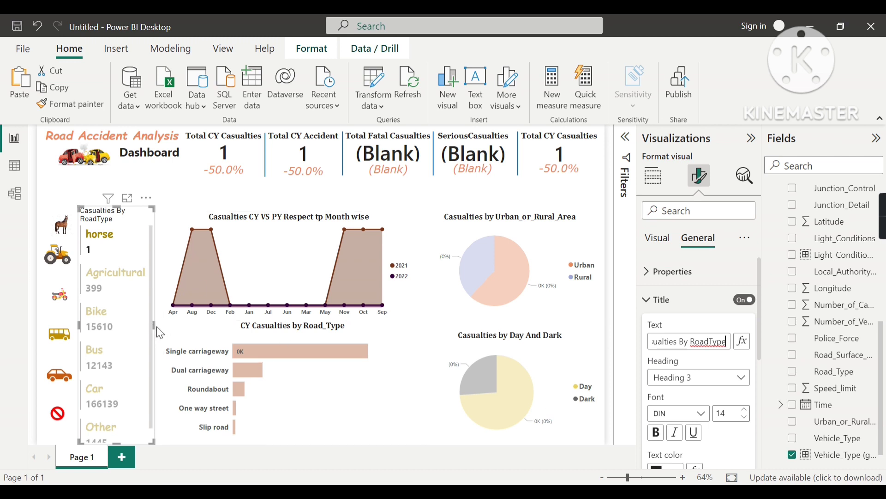
# - Widen the vehicle type card to fit its title on one line, make the title bold and clear the horse selection
pyautogui.moveTo(158, 327); pyautogui.dragTo(163, 325)
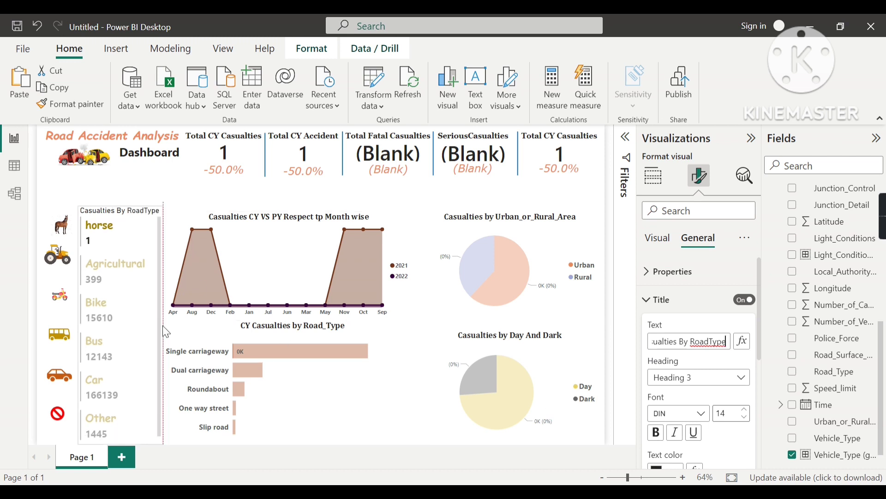
pyautogui.scroll(-2, 702, 350)
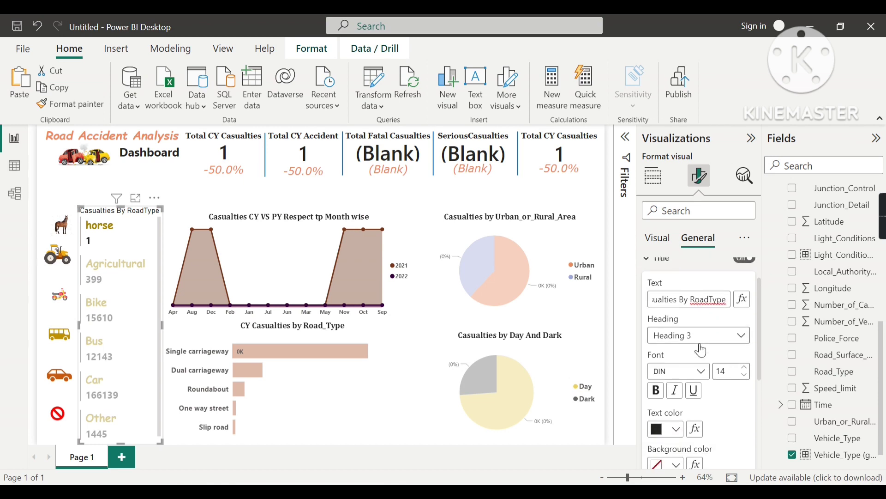
pyautogui.click(656, 391)
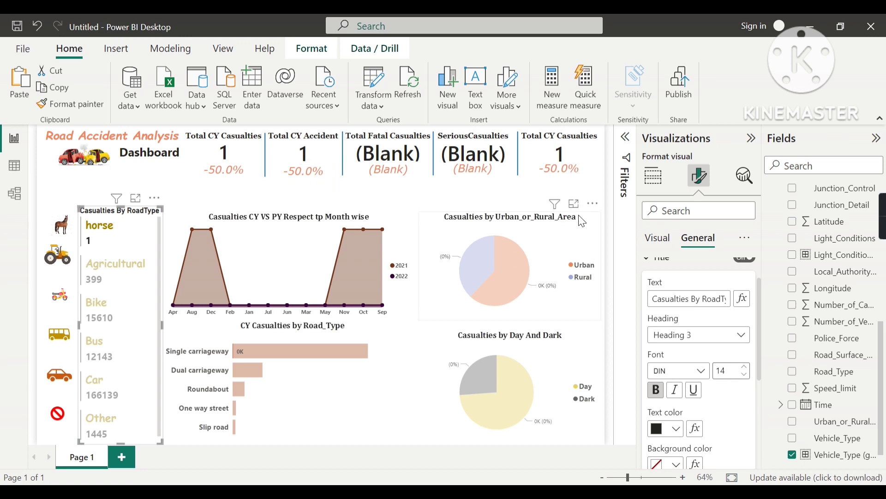
pyautogui.click(147, 231)
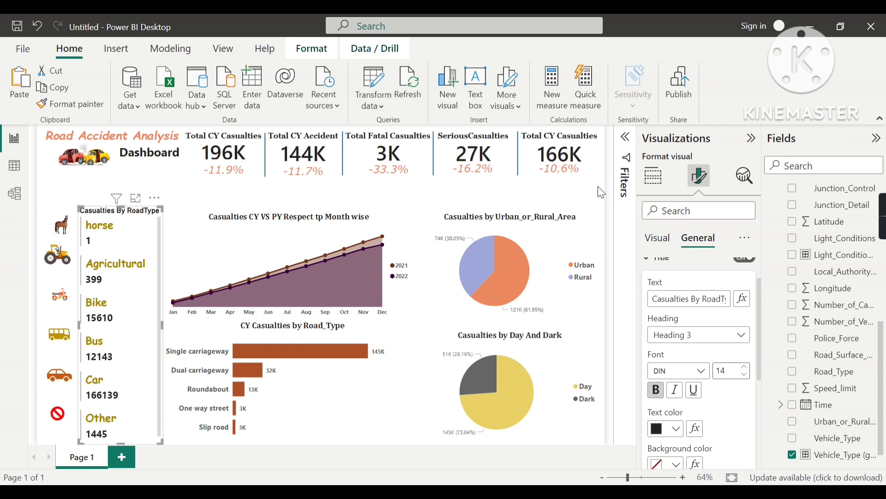
# - Insert a slicer beside the dashboard title and lower the vehicle type card's top edge to line up with the month-wise chart
pyautogui.click(187, 215)
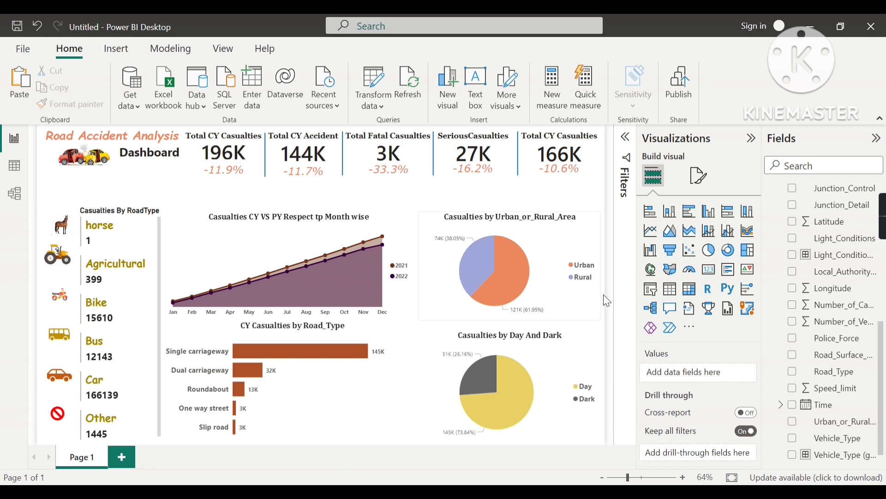
pyautogui.click(652, 290)
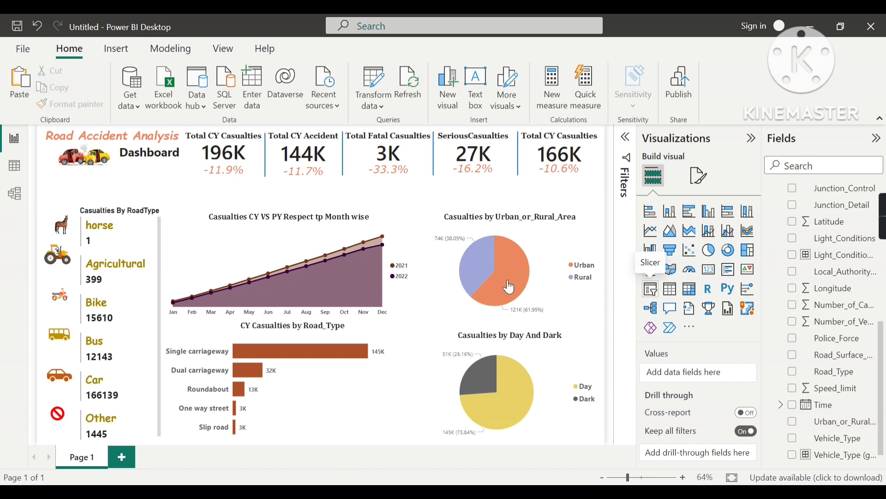
pyautogui.moveTo(369, 168); pyautogui.dragTo(159, 157)
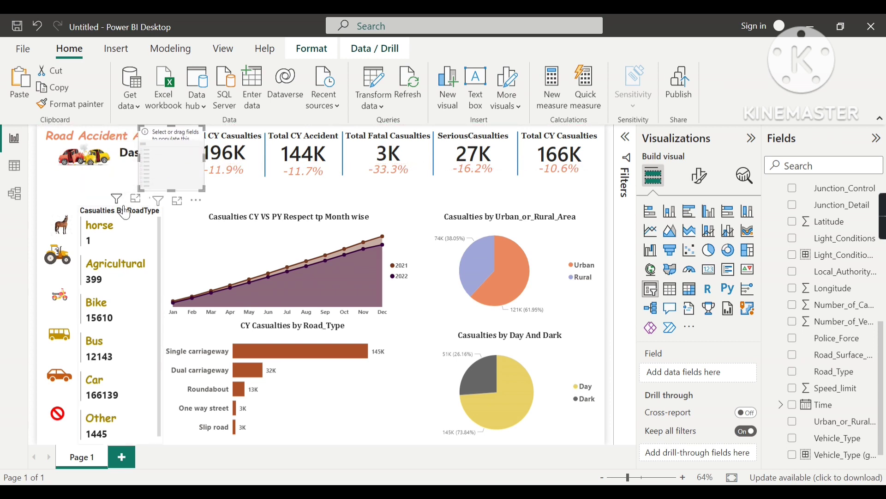
pyautogui.click(121, 208)
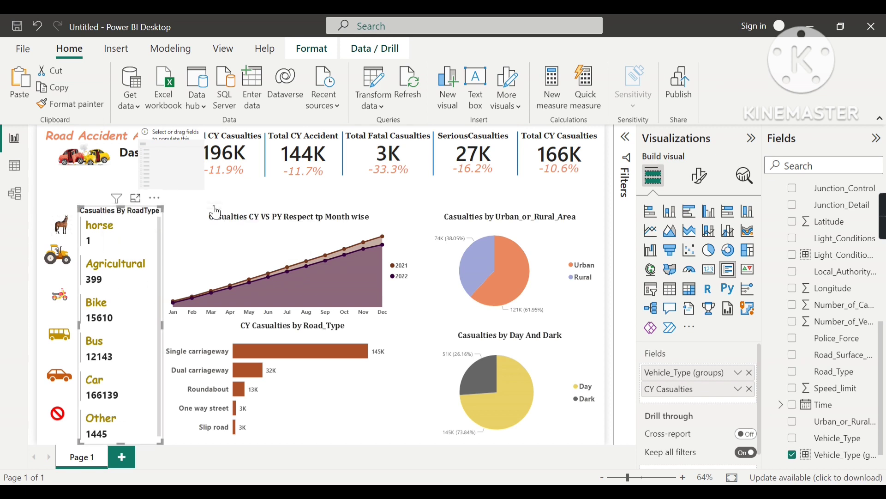
pyautogui.moveTo(120, 209); pyautogui.dragTo(118, 211)
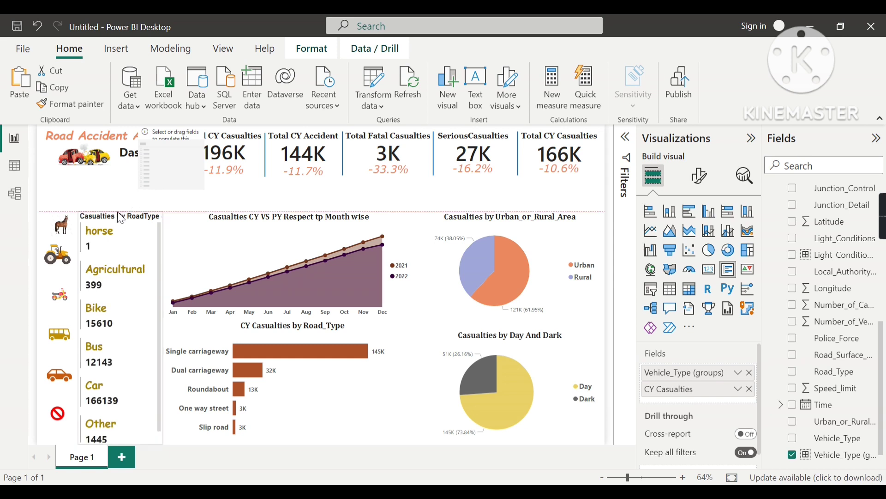
# - Reshape the empty slicer into a wide, short box and place it between the dashboard title and the vehicle type card
pyautogui.click(181, 175)
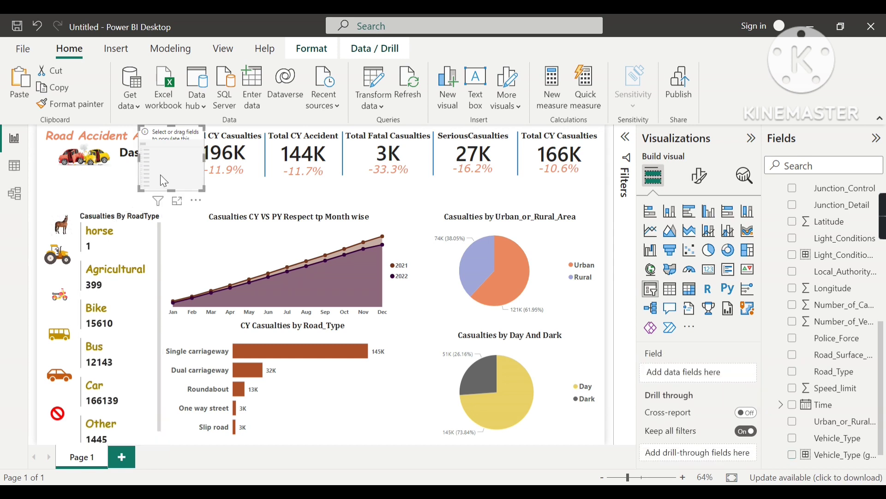
pyautogui.moveTo(139, 159); pyautogui.dragTo(73, 167)
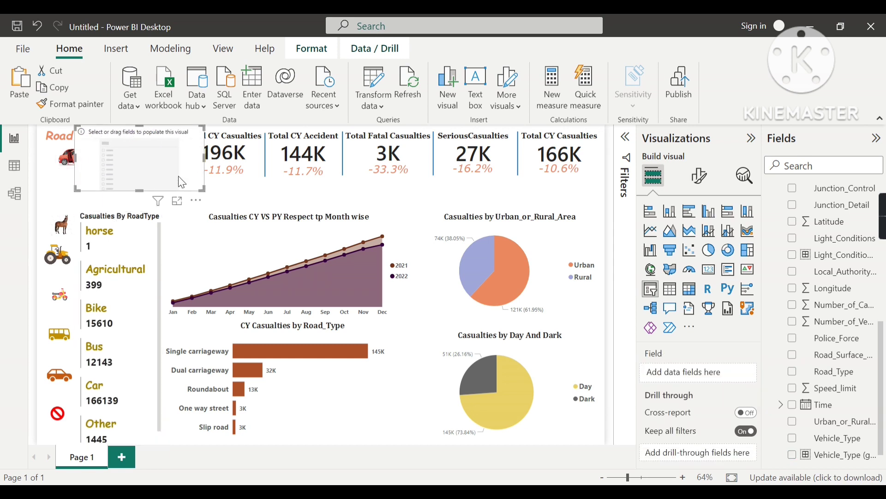
pyautogui.moveTo(209, 162); pyautogui.dragTo(289, 161)
pyautogui.moveTo(182, 128); pyautogui.dragTo(144, 194)
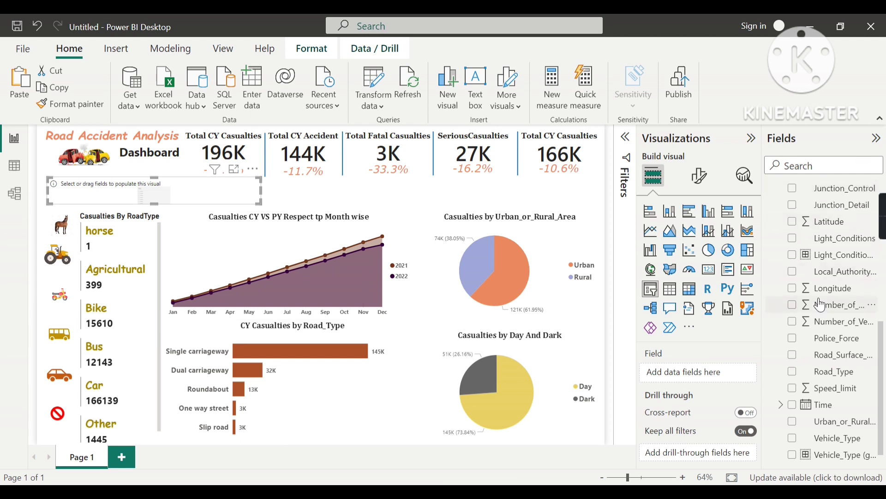
# - Assign Road_Surface_Conditions as the slicer's field and narrow the slicer to match the vehicle type card's right edge
pyautogui.scroll(-1, 821, 305)
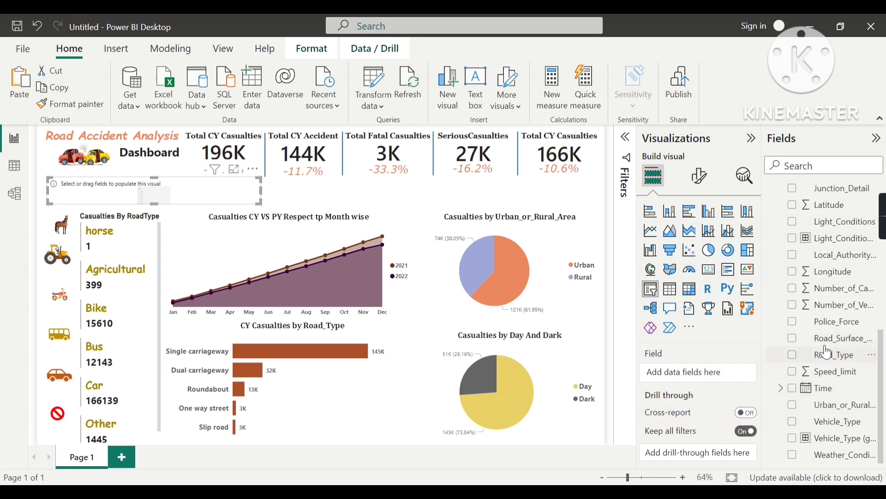
pyautogui.moveTo(835, 347); pyautogui.dragTo(701, 380)
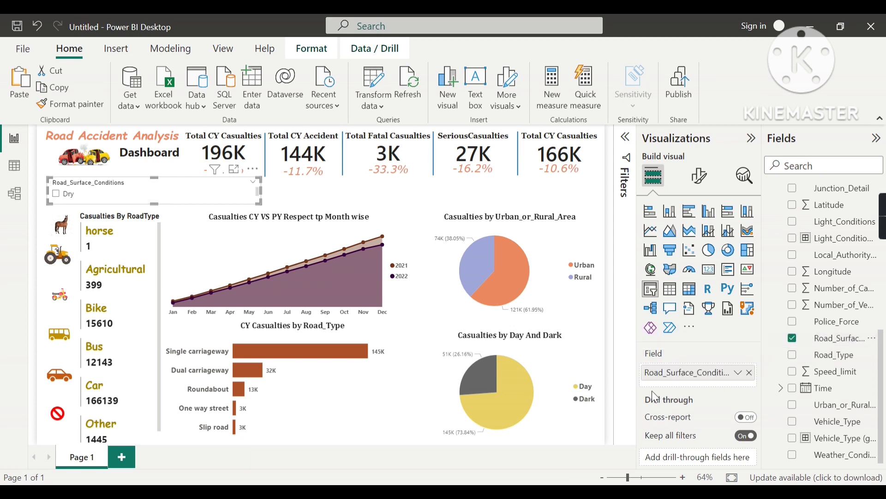
pyautogui.scroll(-1, 210, 194)
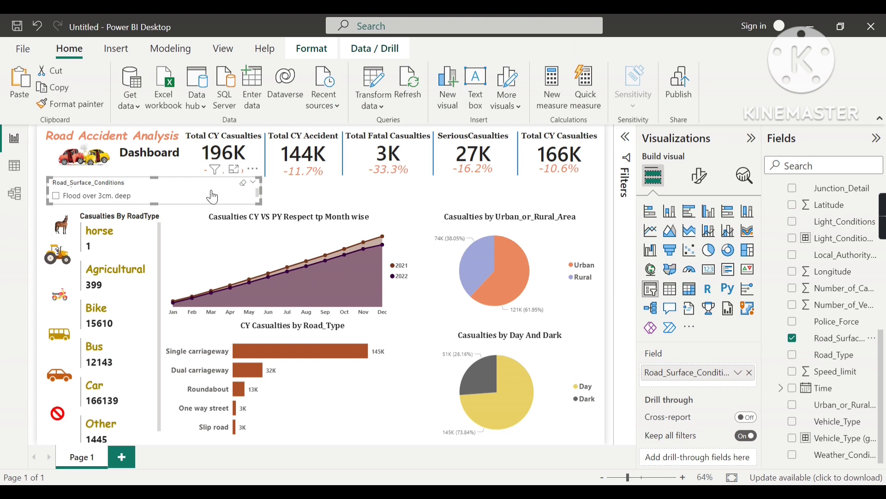
pyautogui.scroll(-2, 215, 197)
pyautogui.scroll(3, 216, 198)
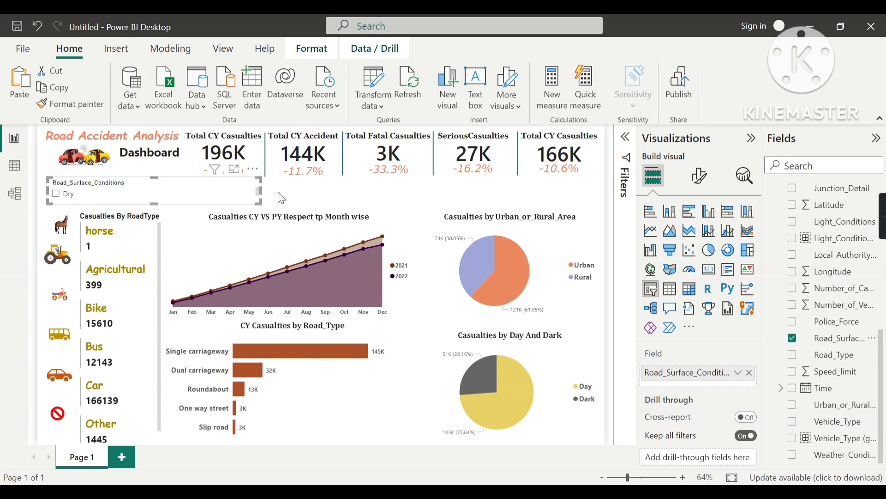
pyautogui.moveTo(261, 190); pyautogui.dragTo(250, 189)
pyautogui.moveTo(184, 191); pyautogui.dragTo(167, 191)
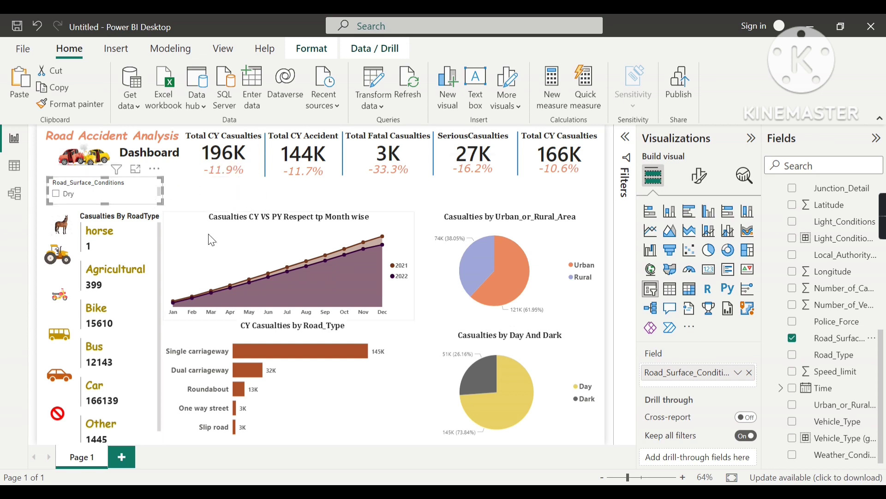
pyautogui.scroll(-1, 81, 198)
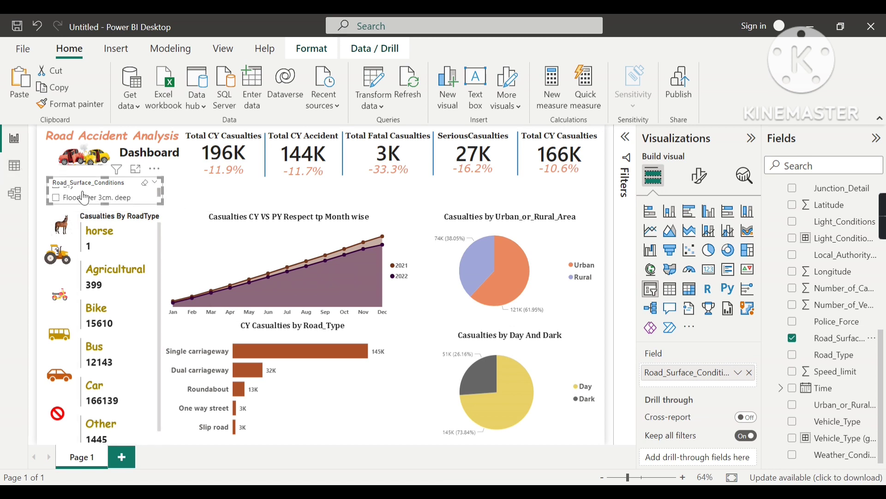
# - Change the Road_Surface_Conditions slicer style to Dropdown and check its list of options
pyautogui.click(700, 178)
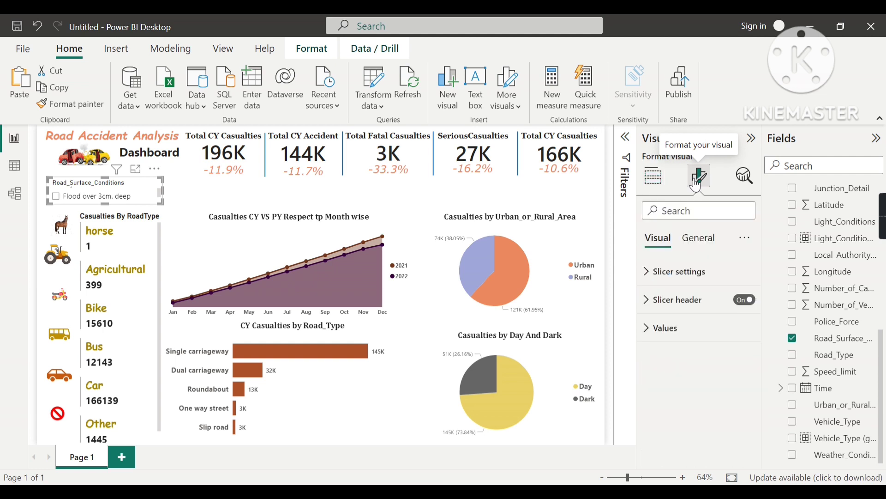
pyautogui.click(666, 277)
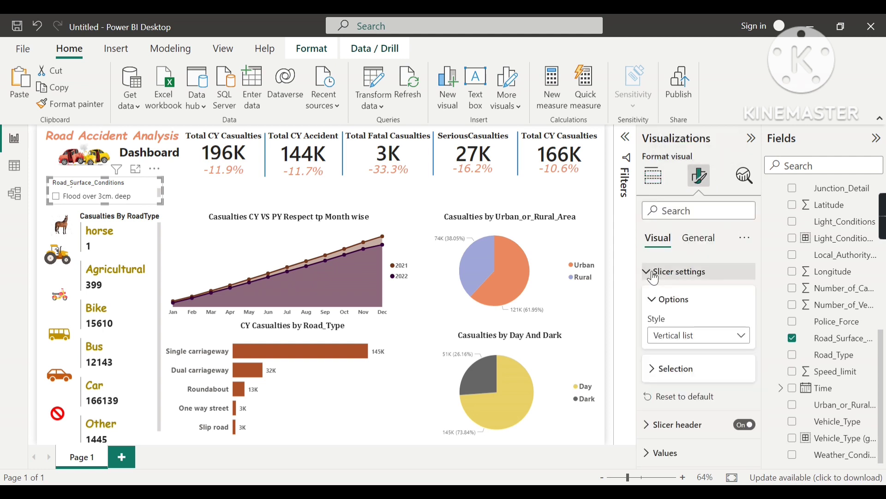
pyautogui.click(719, 338)
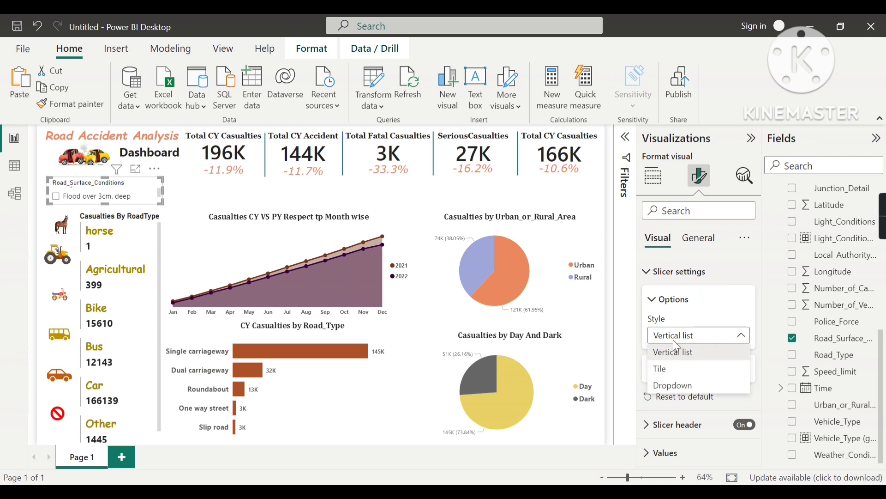
pyautogui.click(675, 386)
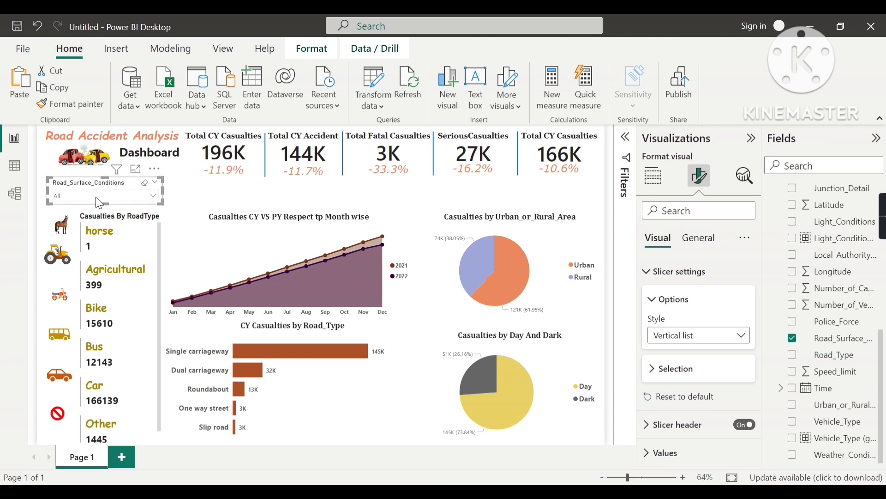
pyautogui.click(148, 196)
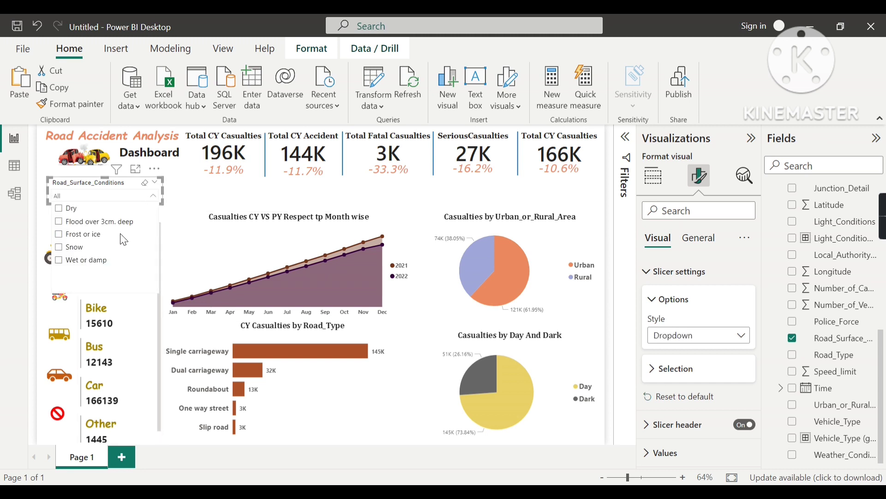
pyautogui.click(154, 202)
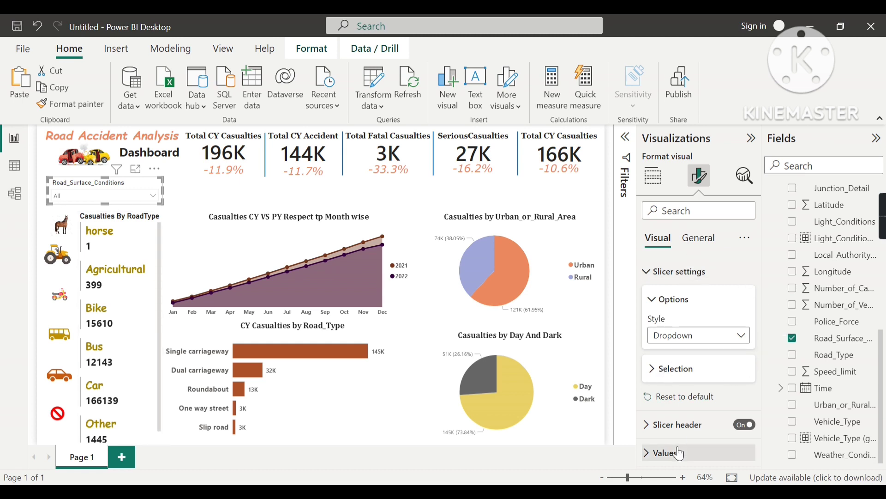
# - Format the slicer's values in bold black text at size 13
pyautogui.click(663, 452)
pyautogui.scroll(-1, 738, 413)
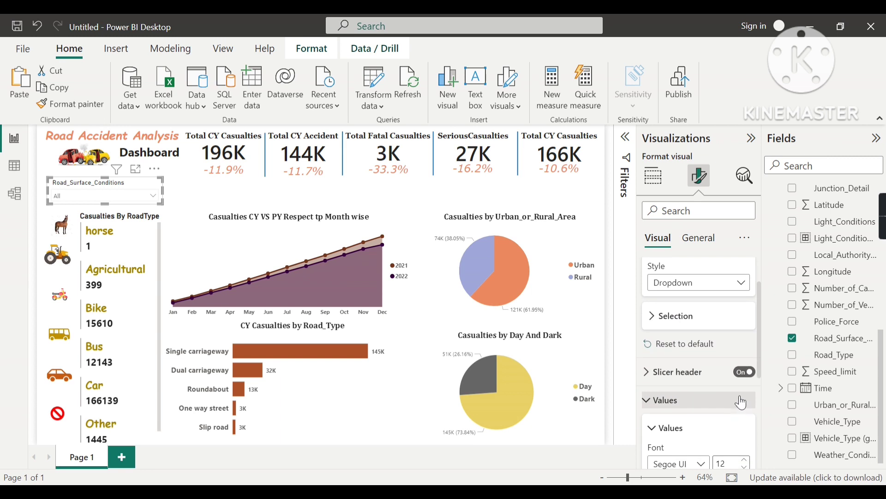
pyautogui.scroll(-2, 717, 387)
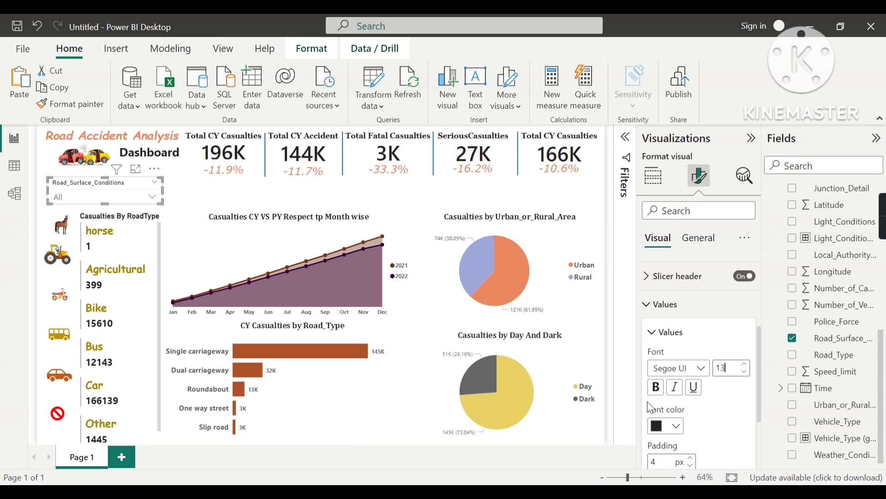
pyautogui.click(656, 387)
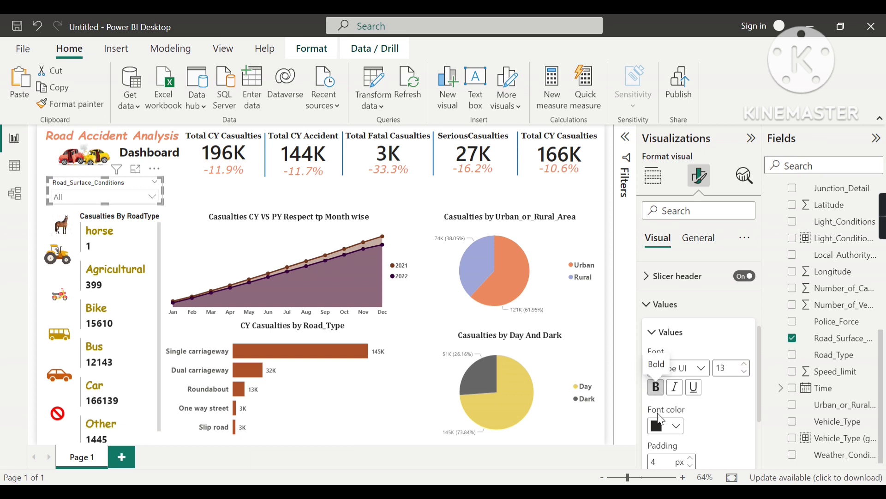
pyautogui.click(677, 425)
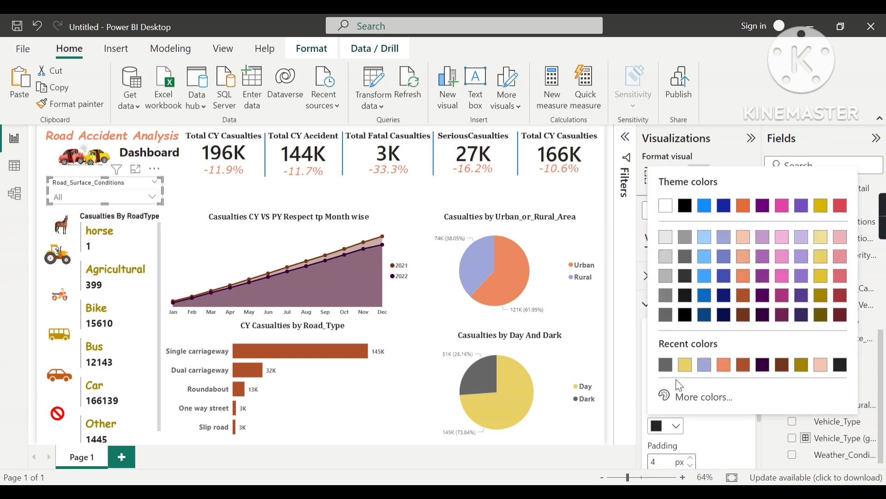
pyautogui.click(687, 315)
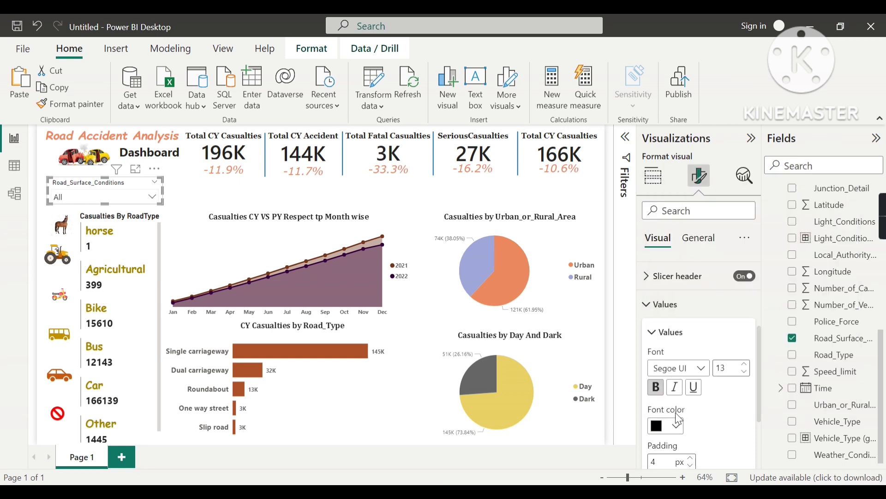
pyautogui.scroll(2, 692, 393)
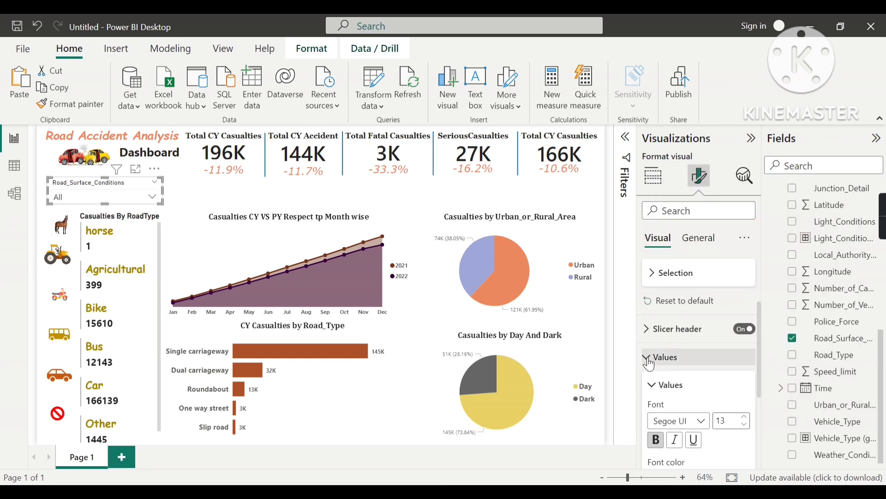
pyautogui.click(661, 356)
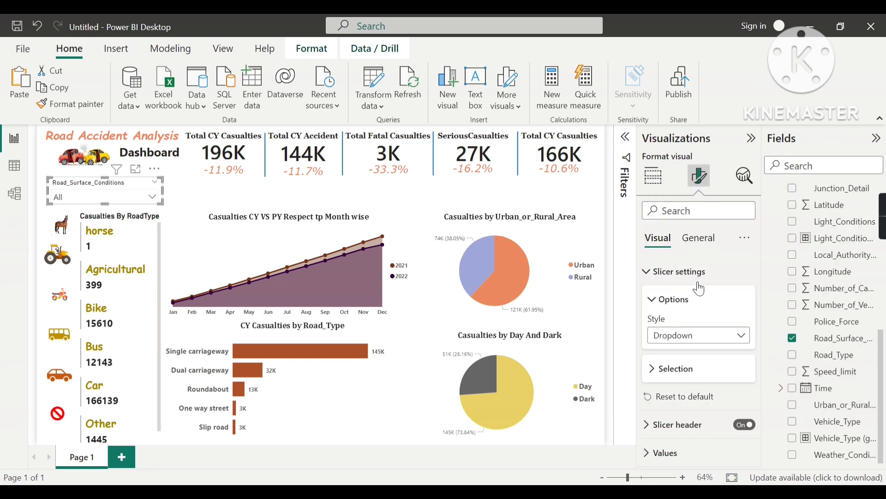
# - Add a second slicer over the middle of the KPI cards, widen it, and assign the Calendar table's Year as its field
pyautogui.click(260, 201)
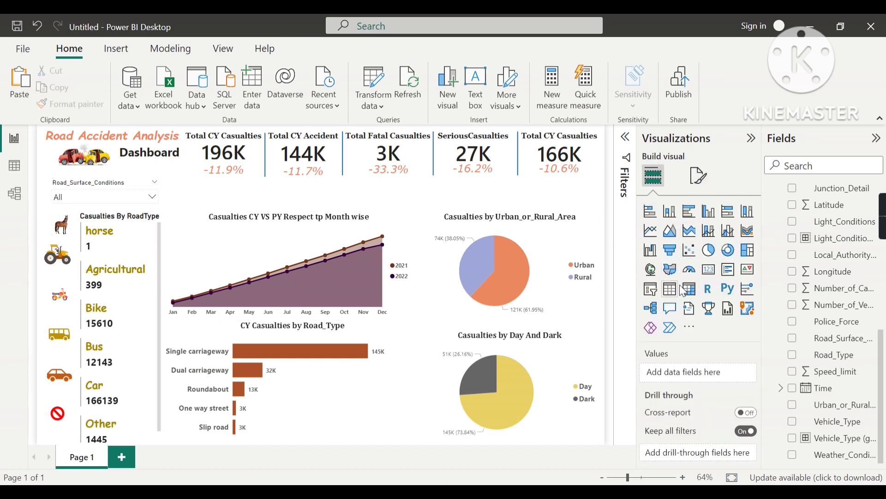
pyautogui.click(655, 295)
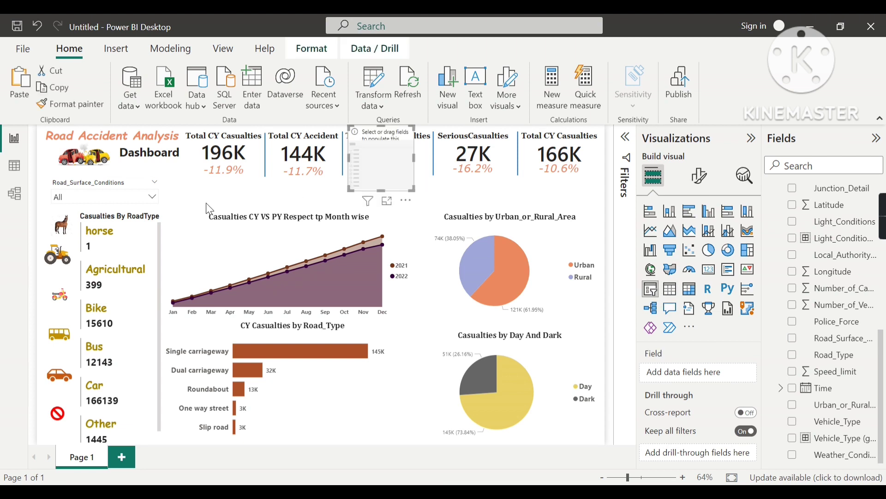
pyautogui.moveTo(377, 159); pyautogui.dragTo(513, 180)
pyautogui.scroll(8, 831, 283)
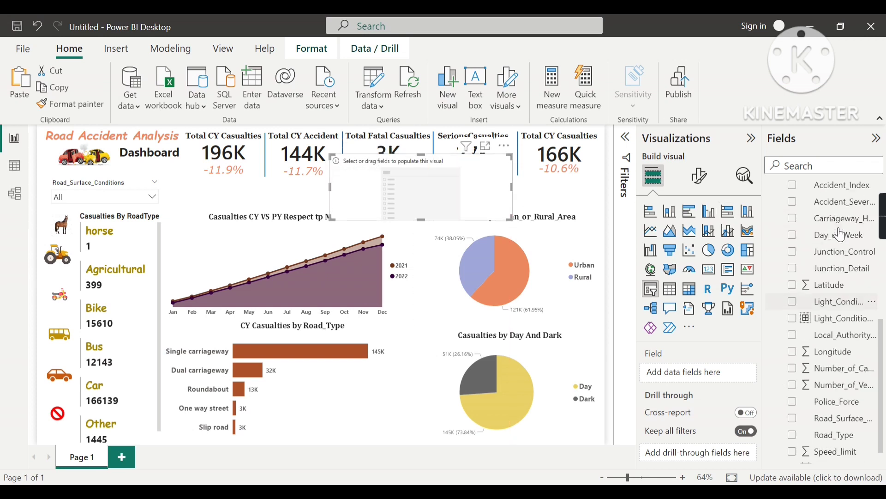
pyautogui.scroll(2, 832, 283)
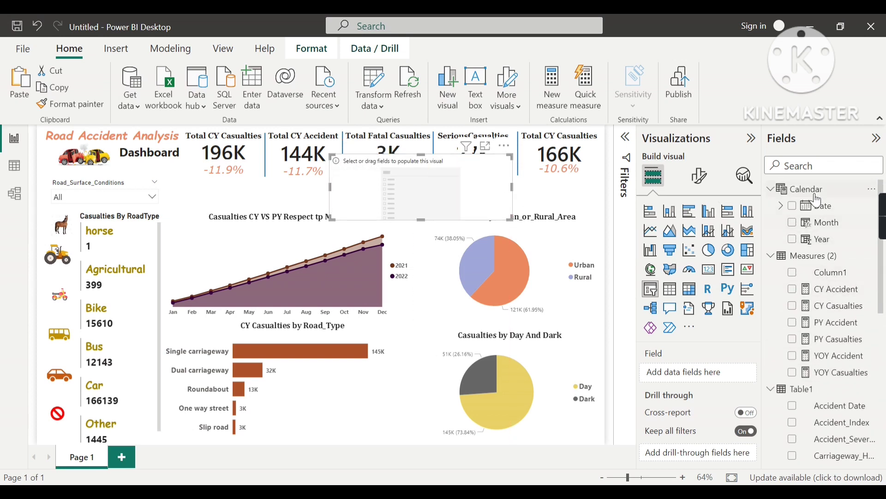
pyautogui.moveTo(822, 246); pyautogui.dragTo(709, 377)
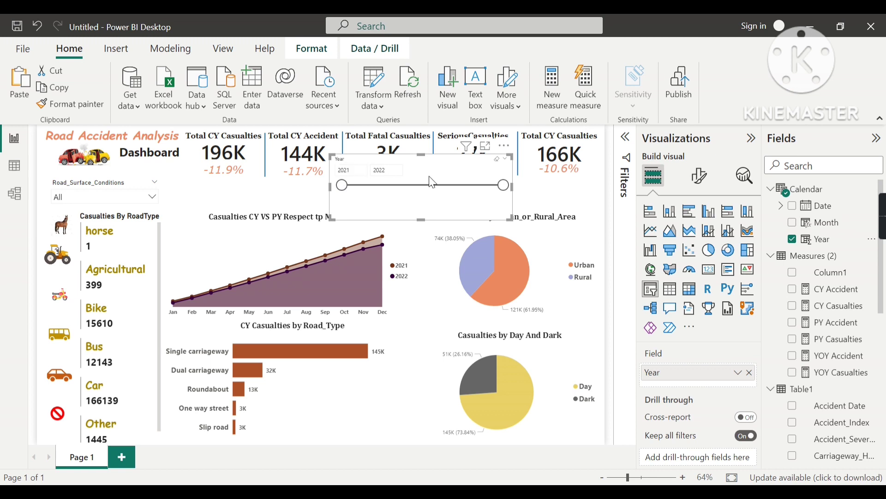
# - Change the Year slicer's style to Tile and turn off its slicer header
pyautogui.click(694, 185)
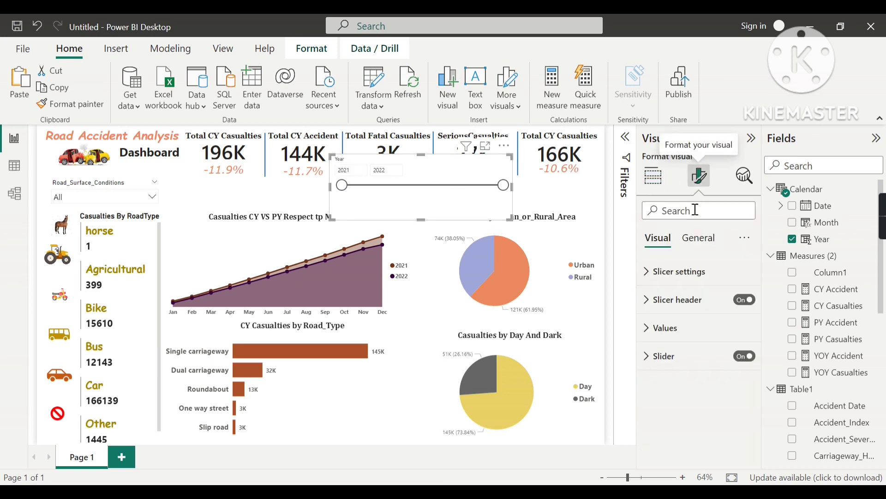
pyautogui.click(655, 274)
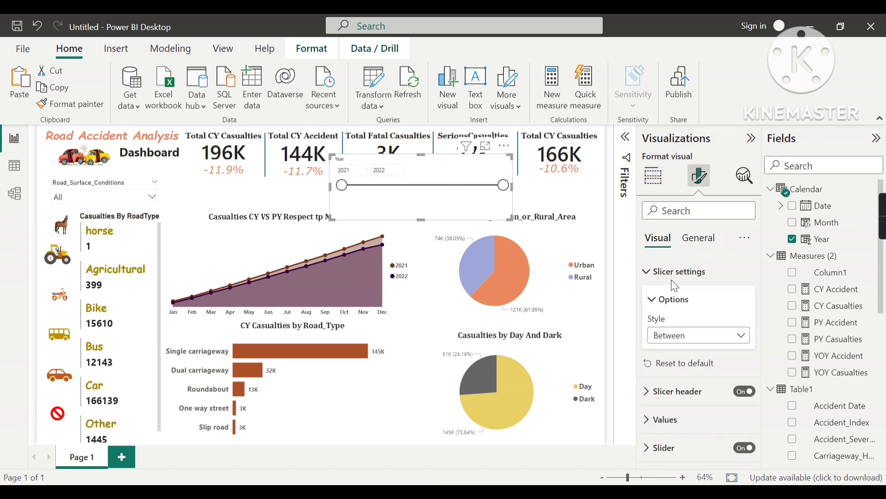
pyautogui.click(687, 339)
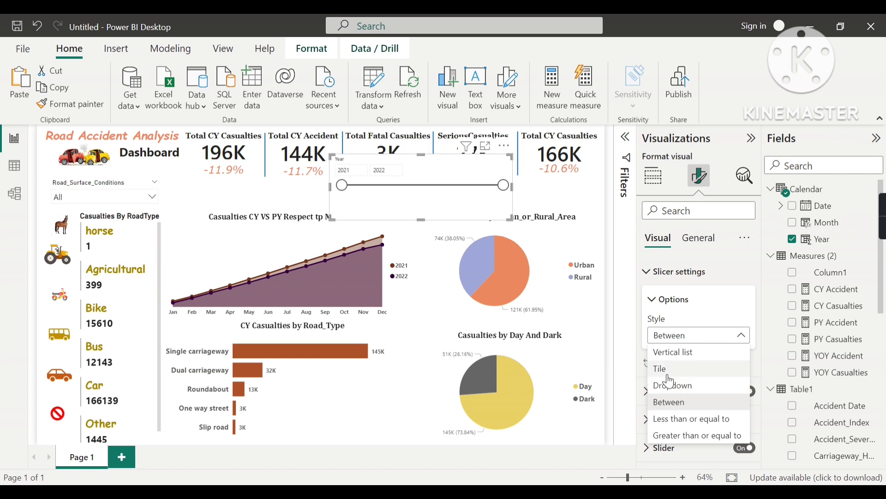
pyautogui.click(483, 216)
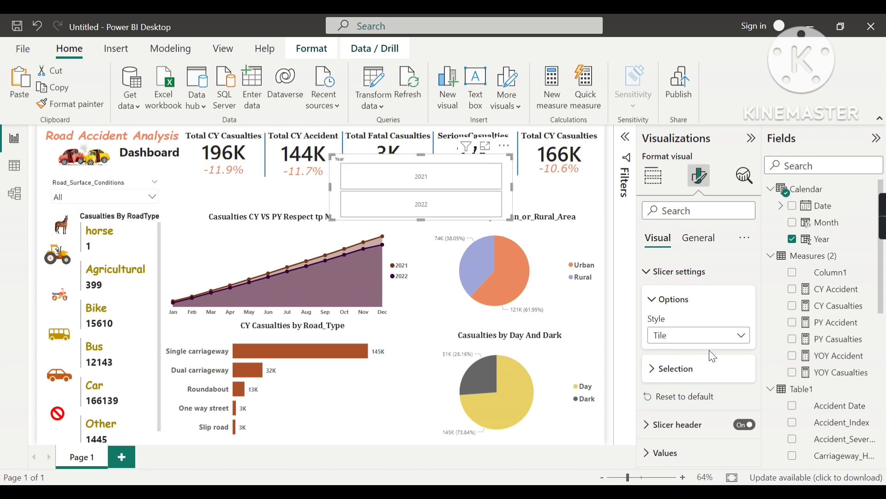
pyautogui.click(745, 425)
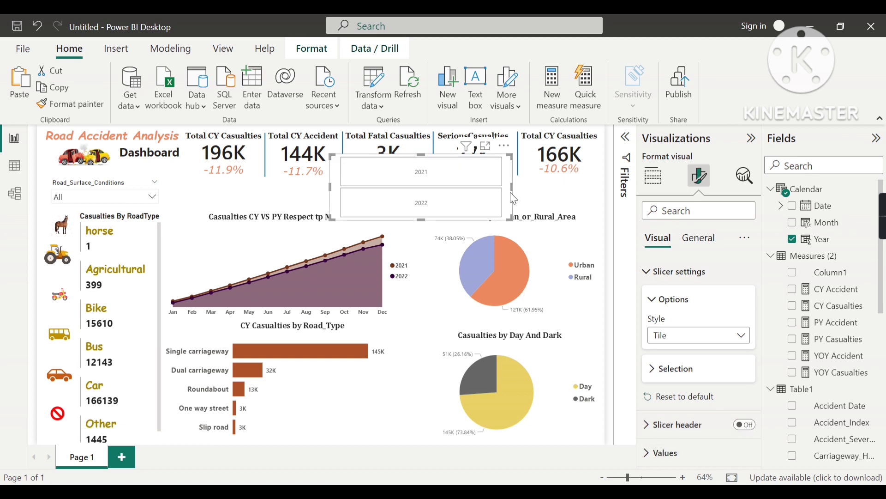
# - Reshape the Year slicer into a wide, short strip with side-by-side tiles and fit it between the KPI cards and the charts
pyautogui.moveTo(512, 190); pyautogui.dragTo(569, 162)
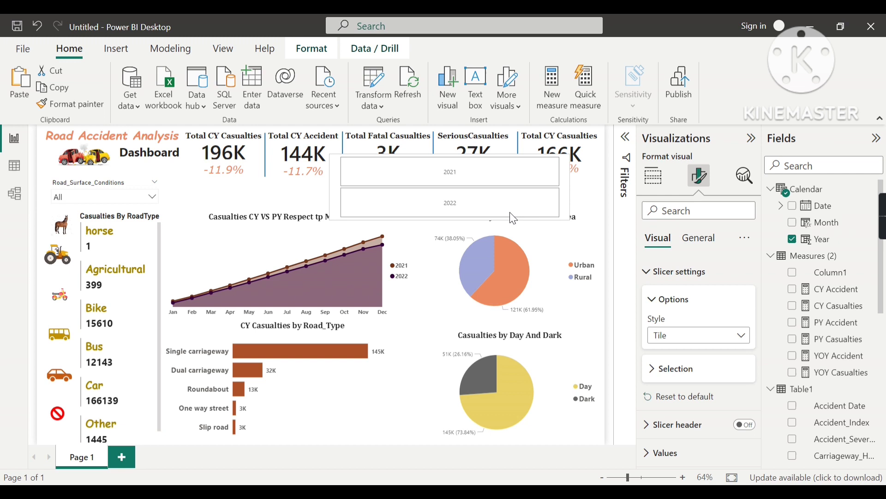
pyautogui.moveTo(451, 220); pyautogui.dragTo(457, 194)
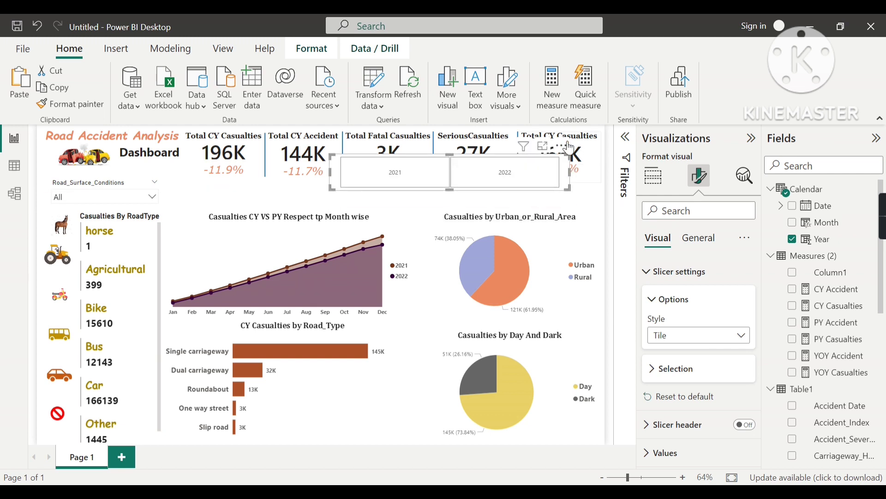
pyautogui.moveTo(553, 162); pyautogui.dragTo(437, 193)
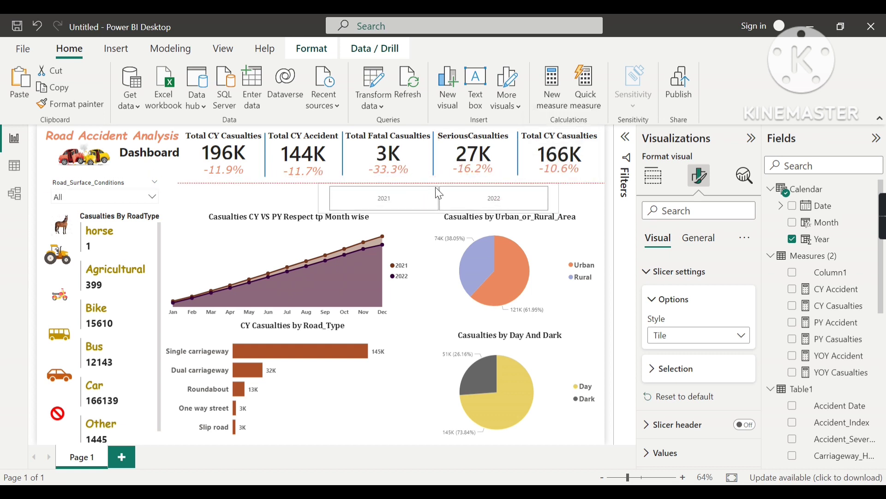
pyautogui.moveTo(320, 198); pyautogui.dragTo(246, 195)
pyautogui.moveTo(552, 184); pyautogui.dragTo(594, 173)
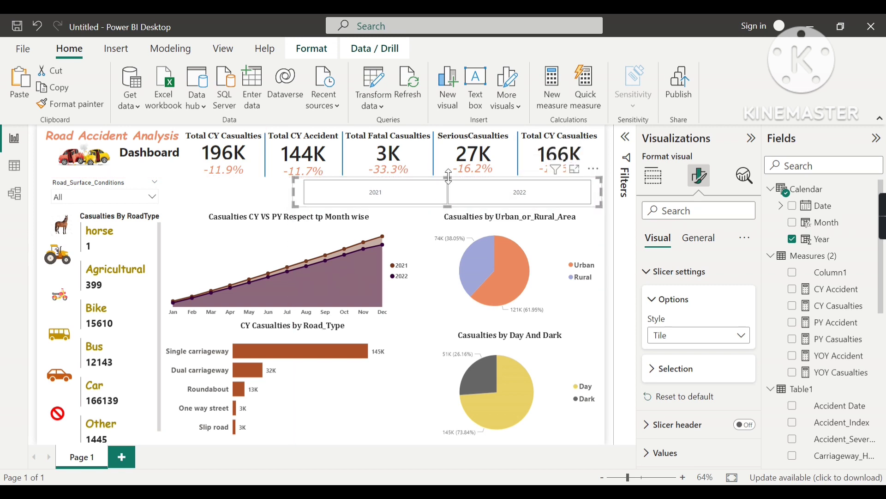
pyautogui.moveTo(448, 180); pyautogui.dragTo(443, 177)
# - Turn off the background of the Year slicer and the Road_Surface_Conditions slicer
pyautogui.click(698, 240)
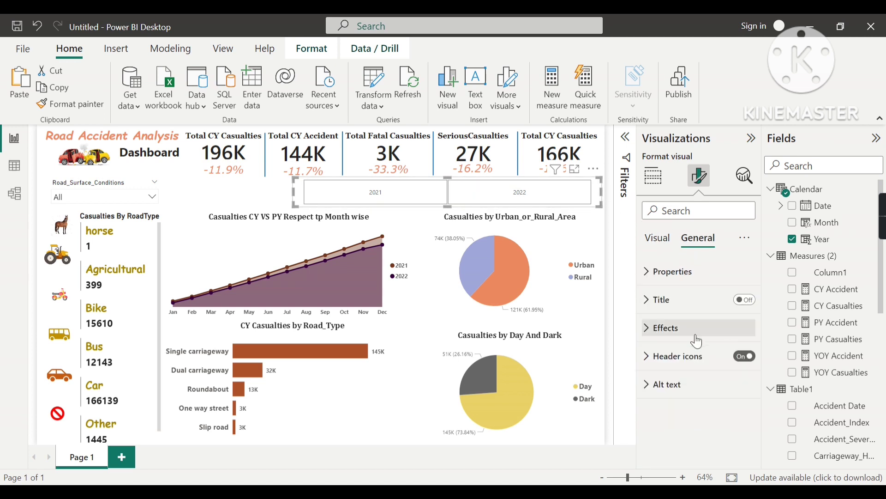
pyautogui.click(698, 342)
pyautogui.click(740, 356)
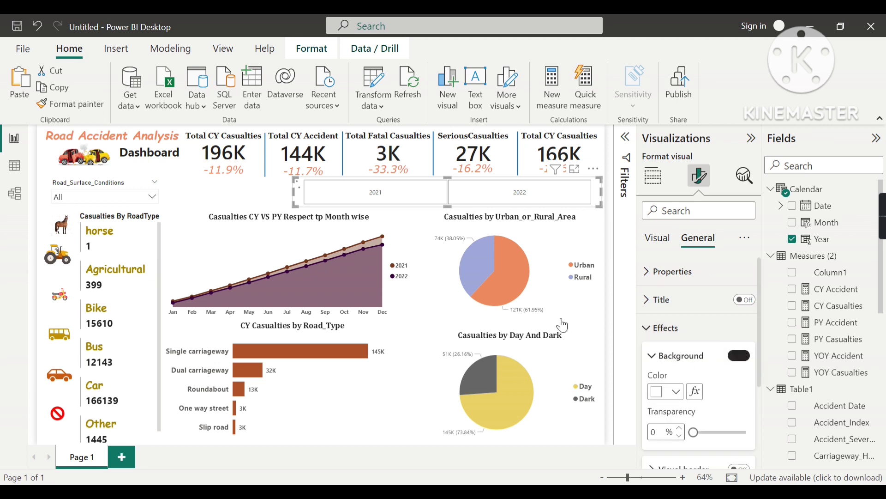
pyautogui.click(158, 185)
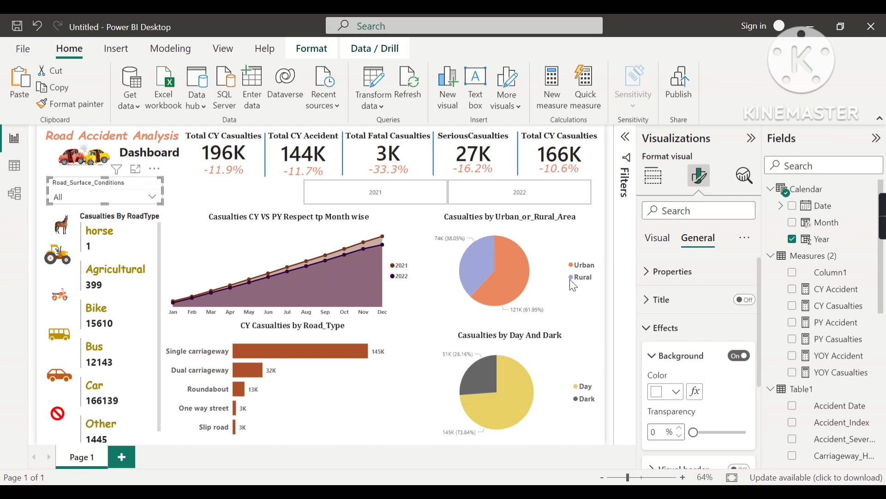
pyautogui.click(740, 356)
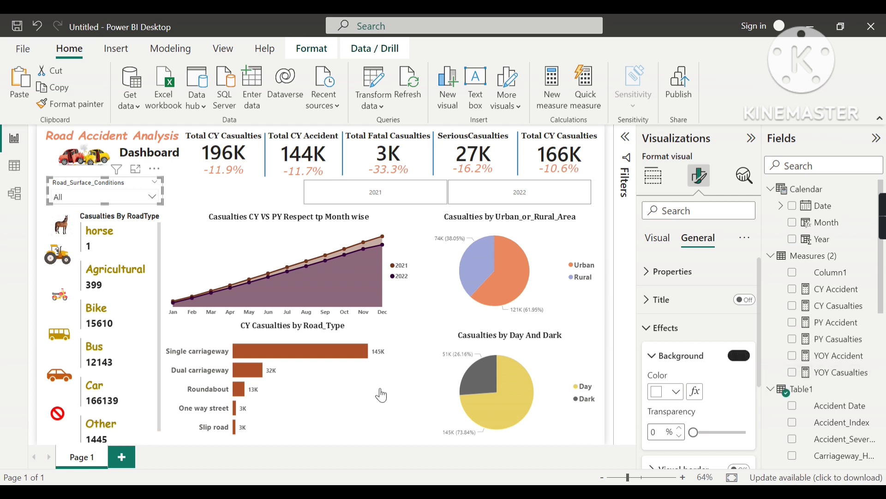
# - Reduce the height of the CY Casualties by Road_Type bar chart and the Casualties by Day And Dark pie chart to align their lower edges
pyautogui.click(291, 325)
pyautogui.moveTo(294, 320)
pyautogui.mouseDown()
pyautogui.moveTo(289, 327)
pyautogui.moveTo(301, 330)
pyautogui.mouseUp()
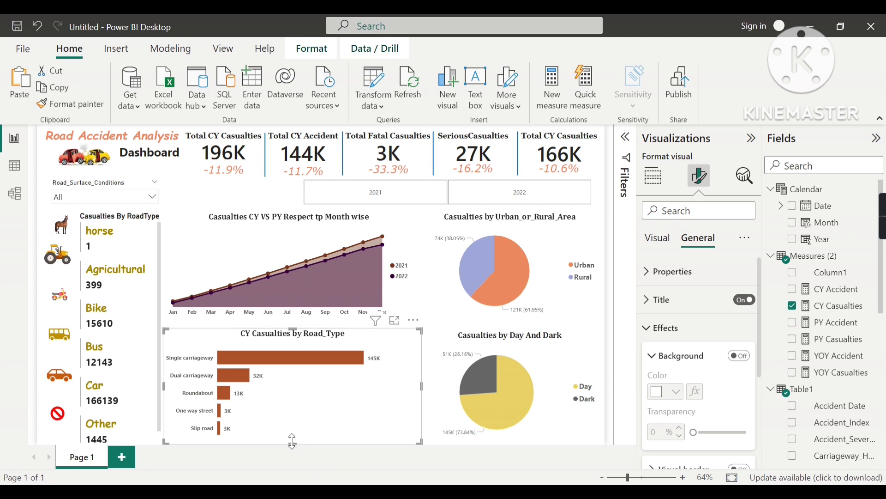
pyautogui.moveTo(291, 436); pyautogui.dragTo(292, 436)
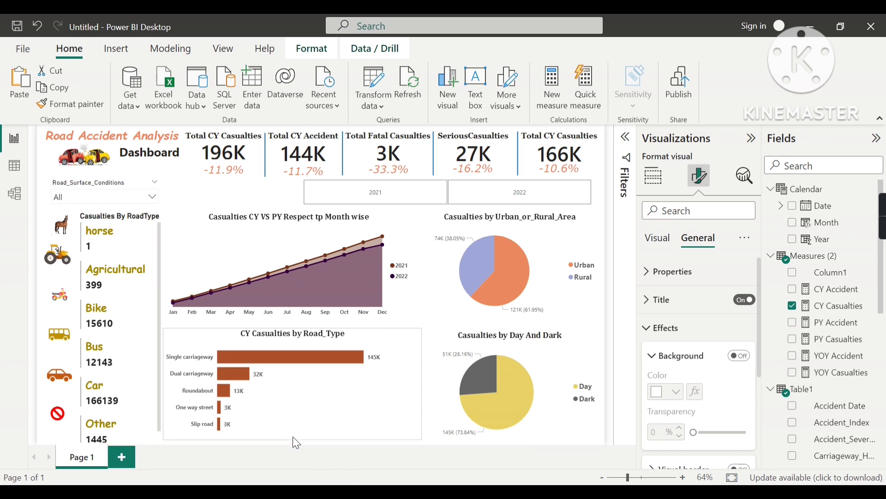
pyautogui.click(105, 438)
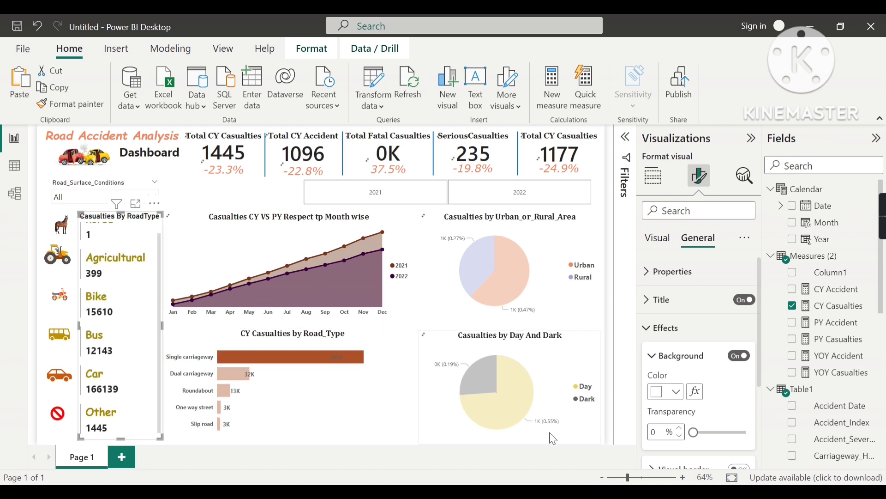
pyautogui.click(509, 442)
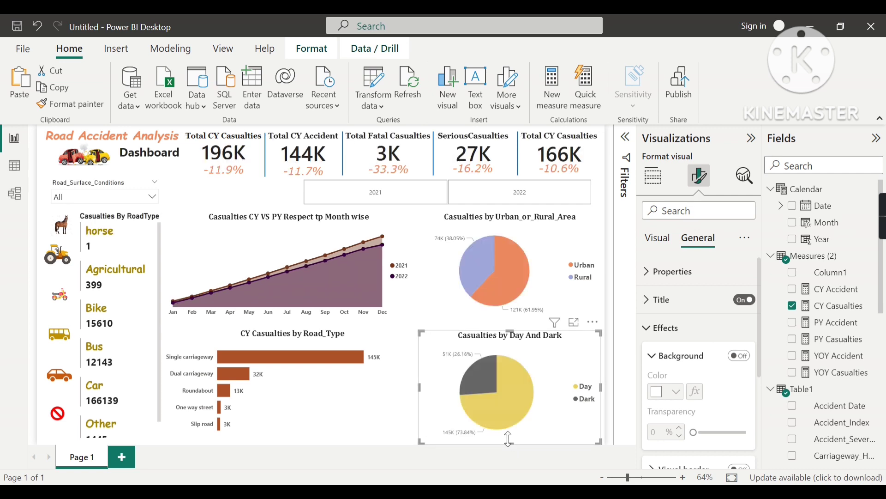
pyautogui.moveTo(509, 438); pyautogui.dragTo(511, 440)
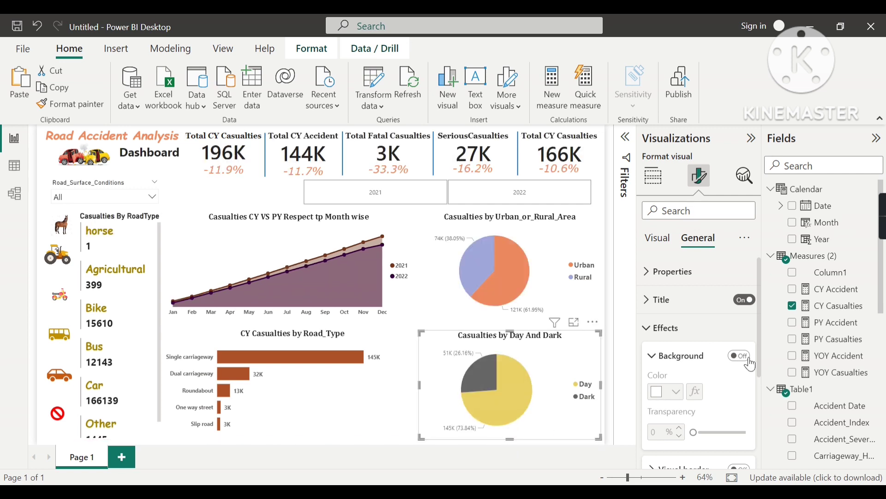
# - Check the background setting of the Road_Type bar chart and the CY VS PY area chart
pyautogui.click(411, 410)
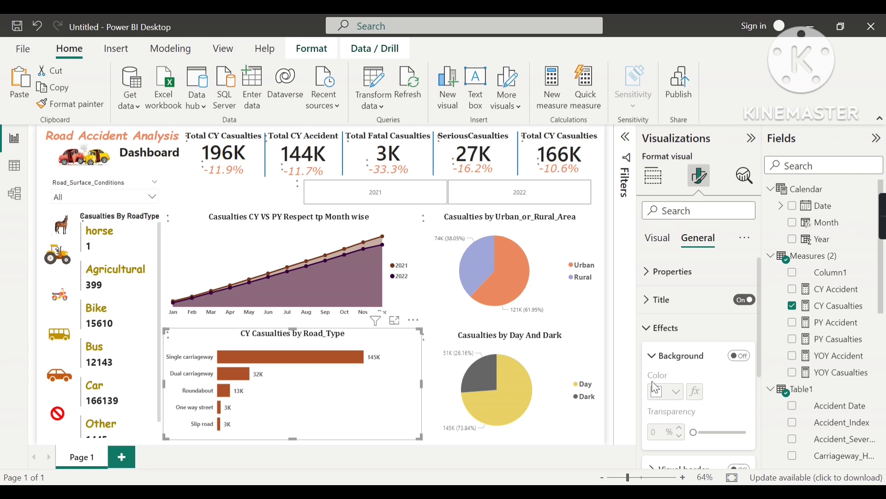
pyautogui.click(409, 232)
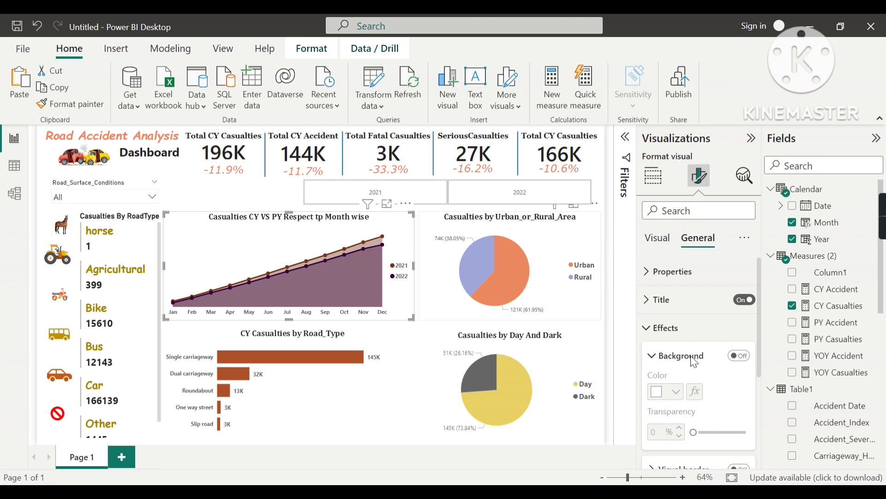
pyautogui.click(193, 198)
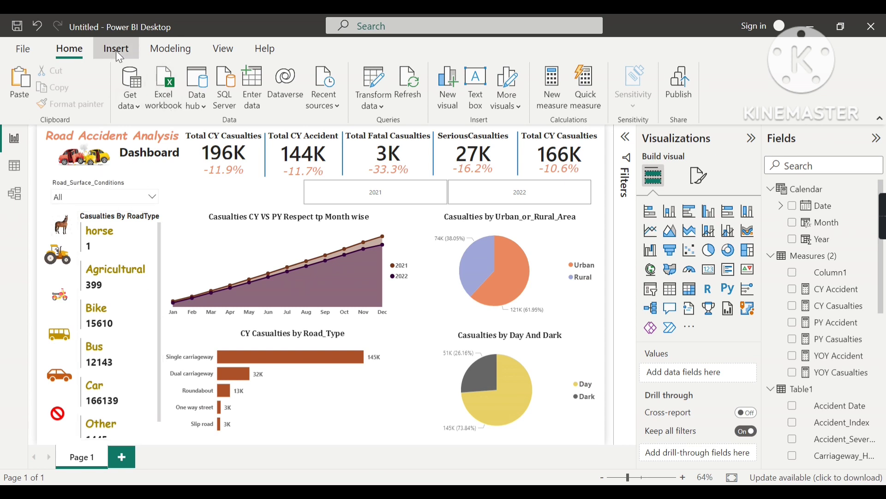
# - Try the pastel purple and orange report theme, and replace it with the cream-background theme that has brown chart colours
pyautogui.click(140, 54)
pyautogui.click(166, 49)
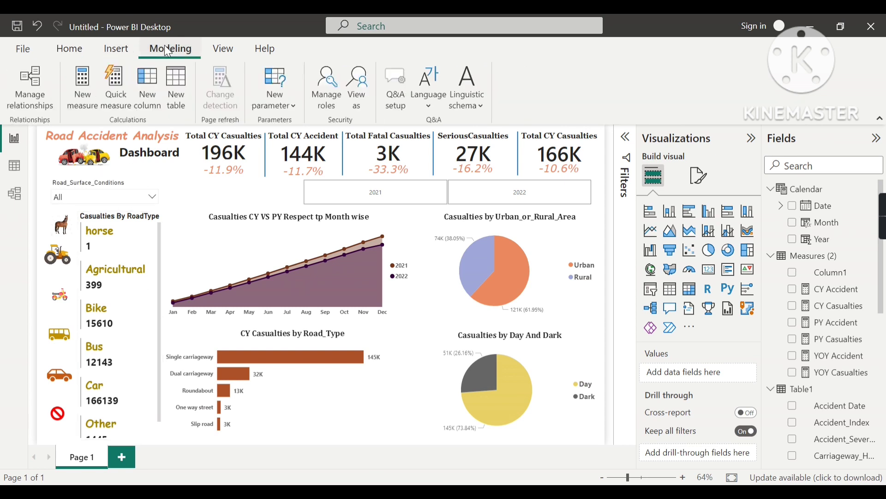
pyautogui.click(224, 49)
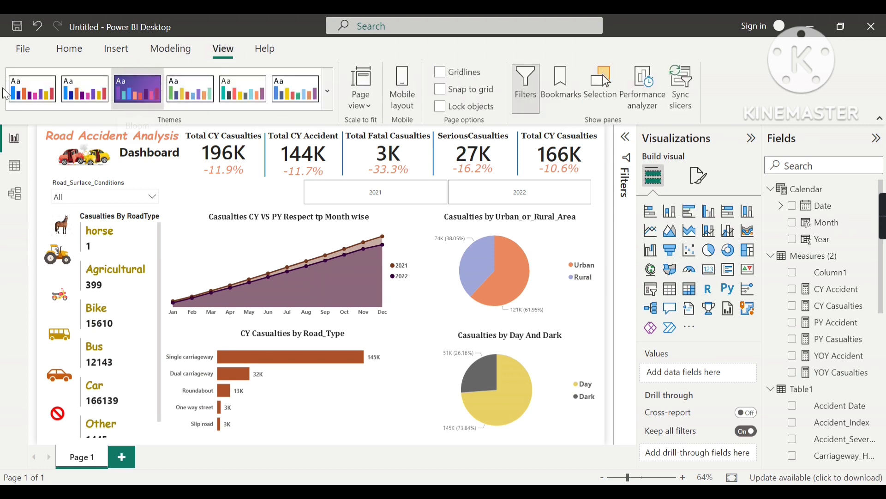
pyautogui.click(327, 102)
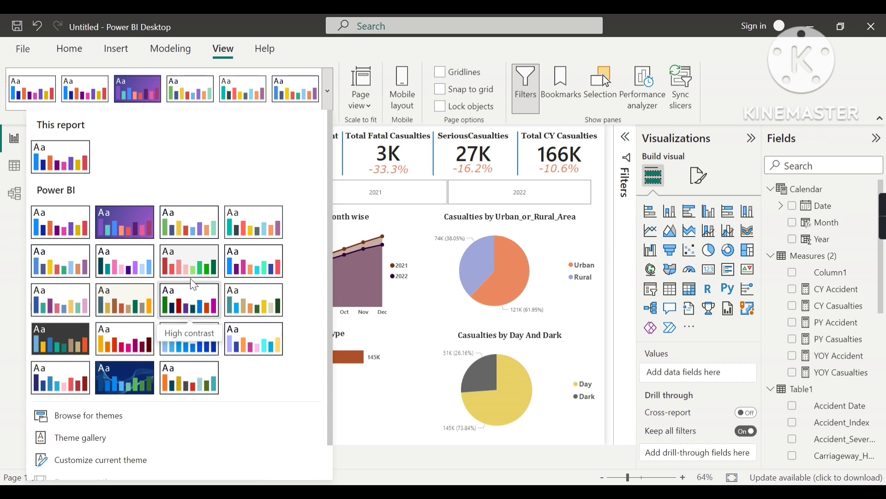
pyautogui.click(235, 331)
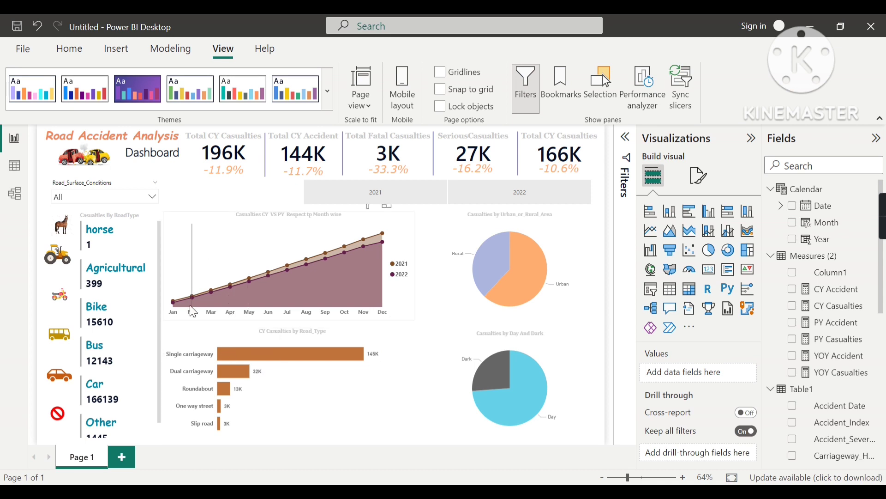
pyautogui.click(329, 91)
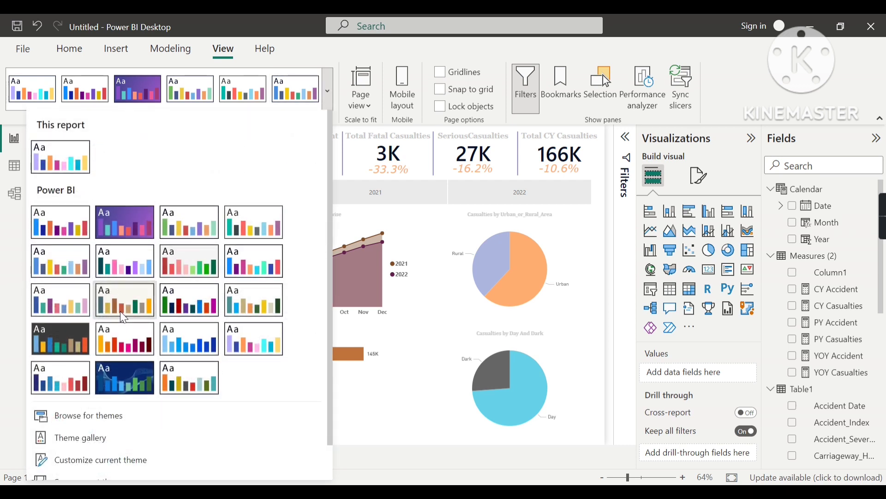
pyautogui.click(120, 309)
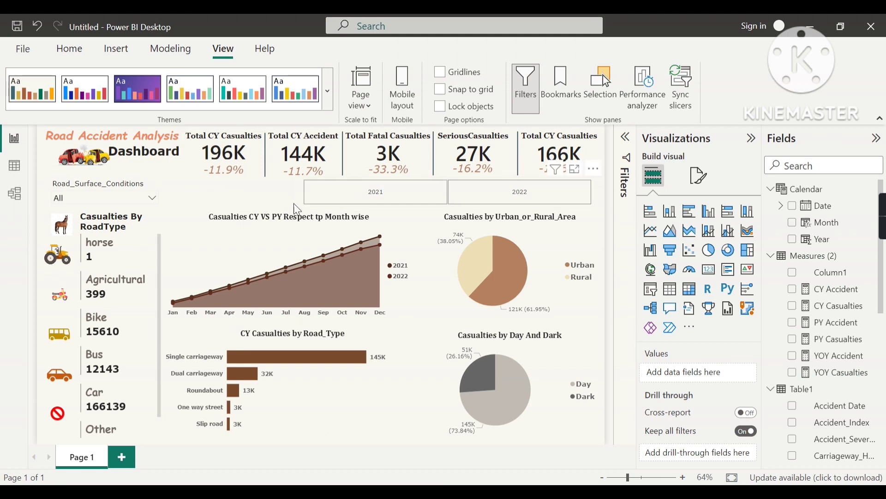
# - Test the Year slicer by filtering the dashboard to 2022 and switching to 2021
pyautogui.click(481, 195)
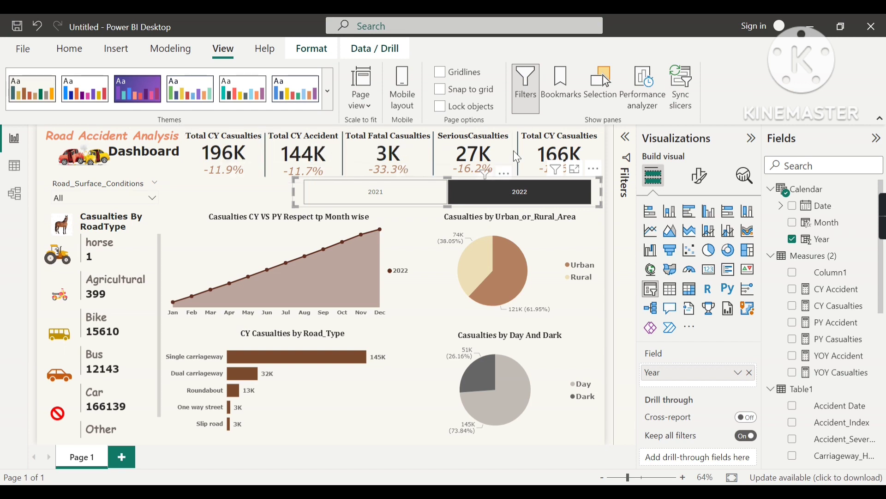
pyautogui.click(383, 197)
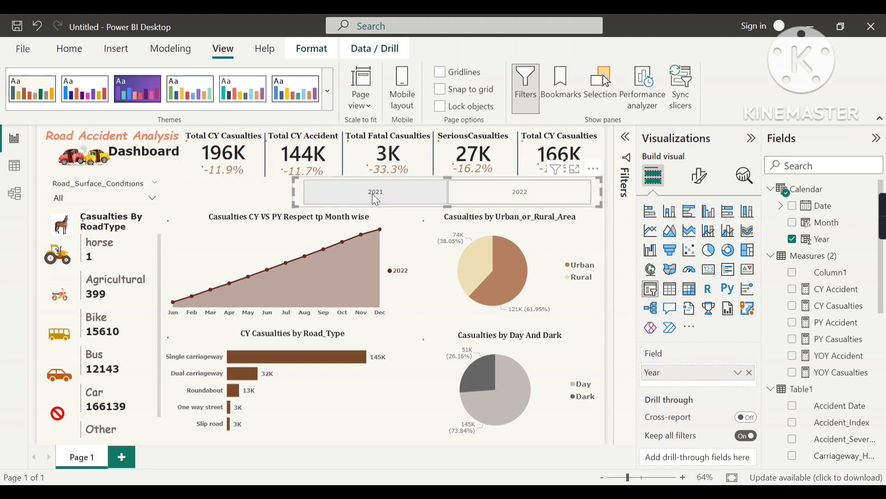